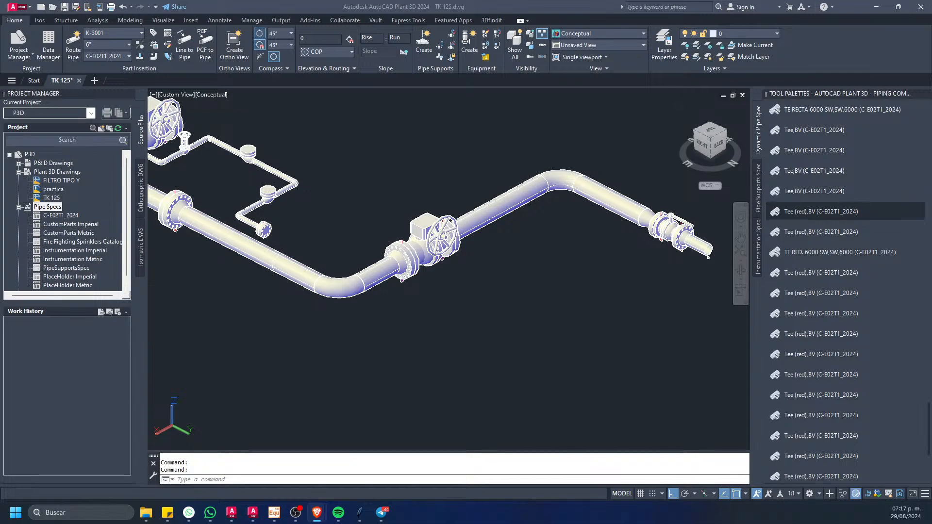
Step: Examine the large-bore pipe run with its elbows, flanges and handwheel valves, and the small-bore branch beside it
click(217, 283)
middle_drag(224, 290, 339, 310)
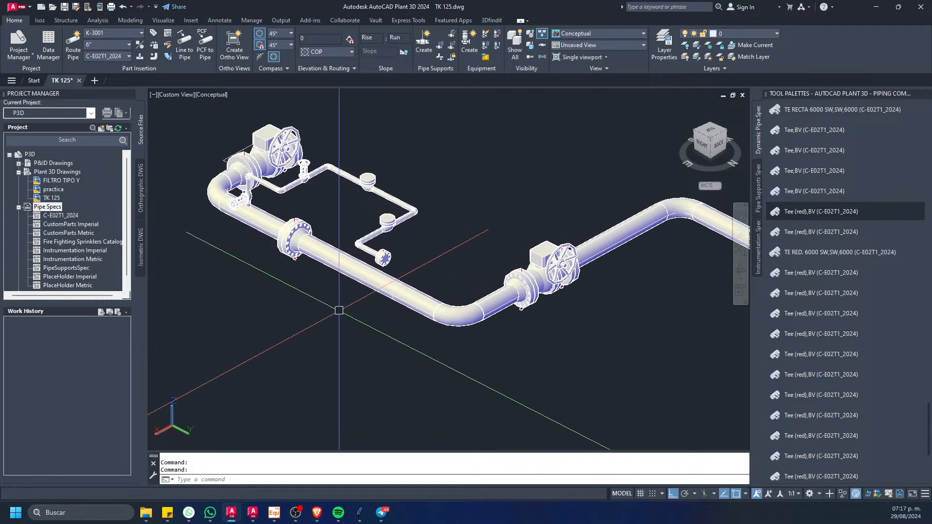
middle_drag(296, 238, 301, 256)
scroll(275, 226, up, 4)
middle_drag(280, 223, 284, 268)
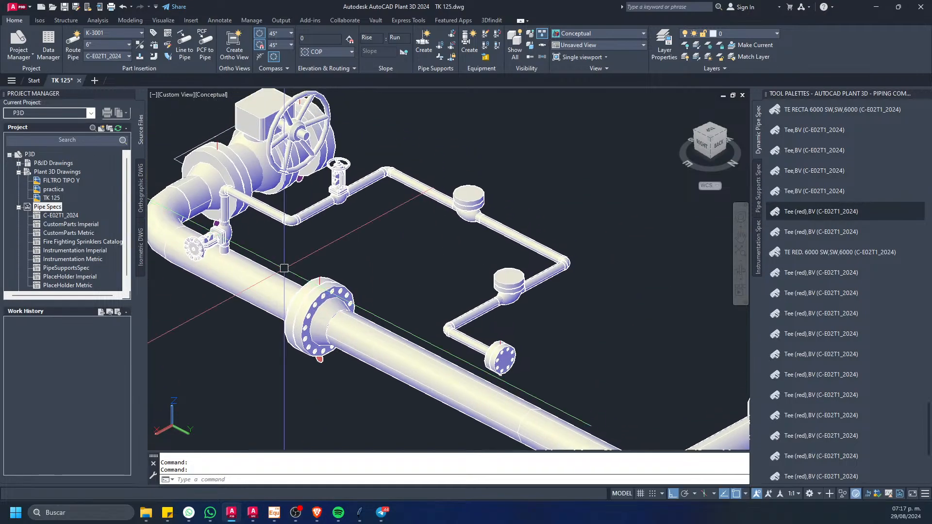
scroll(283, 251, down, 4)
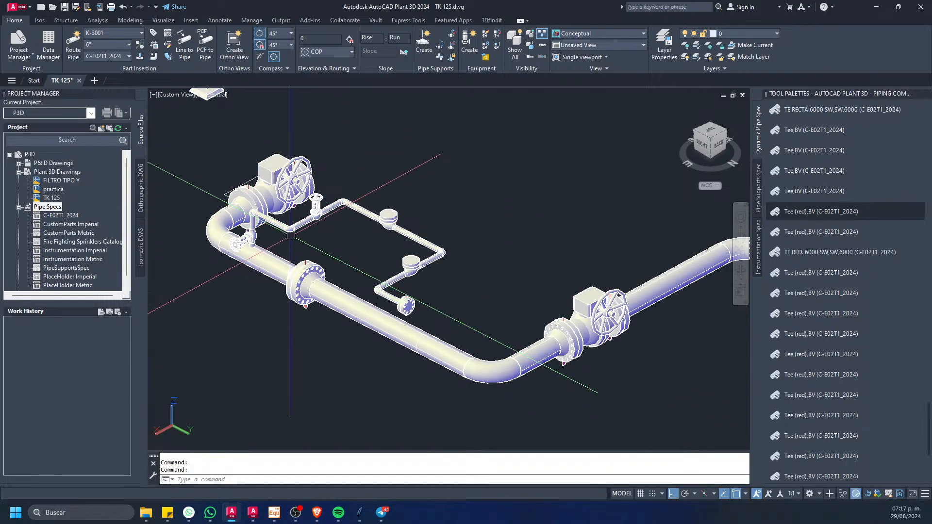
middle_drag(442, 313, 398, 298)
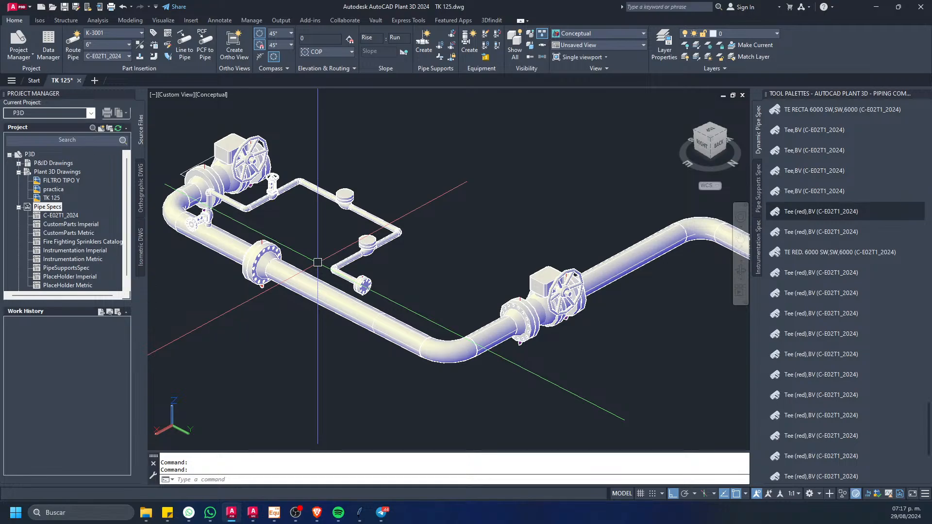
middle_drag(317, 262, 325, 263)
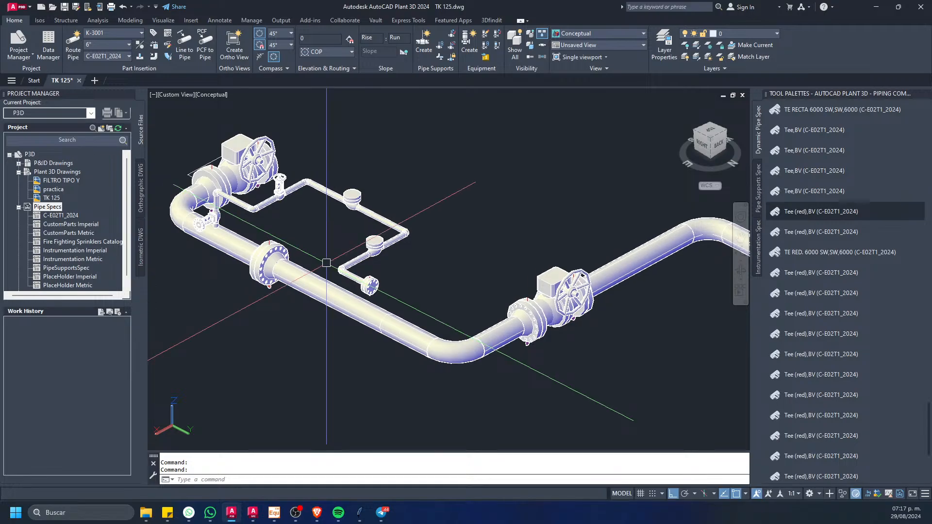
scroll(329, 261, down, 7)
scroll(319, 254, up, 6)
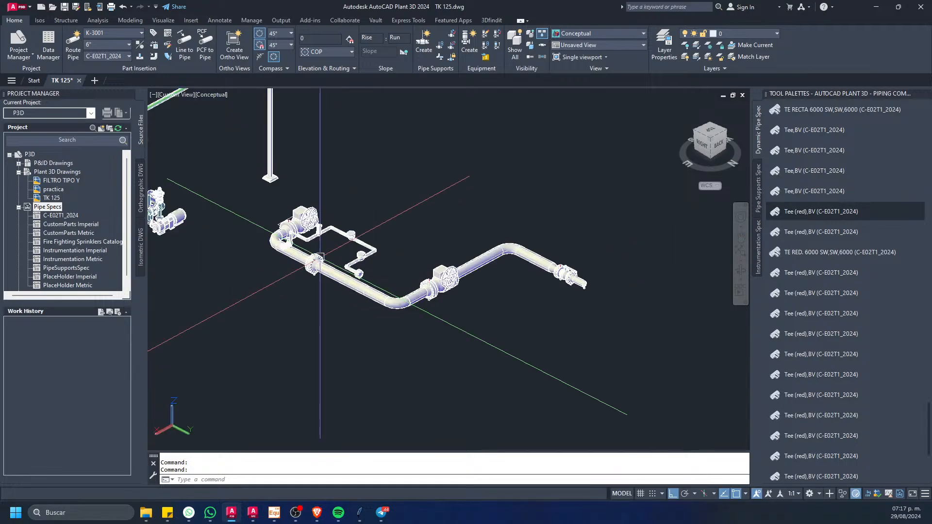
scroll(319, 254, up, 5)
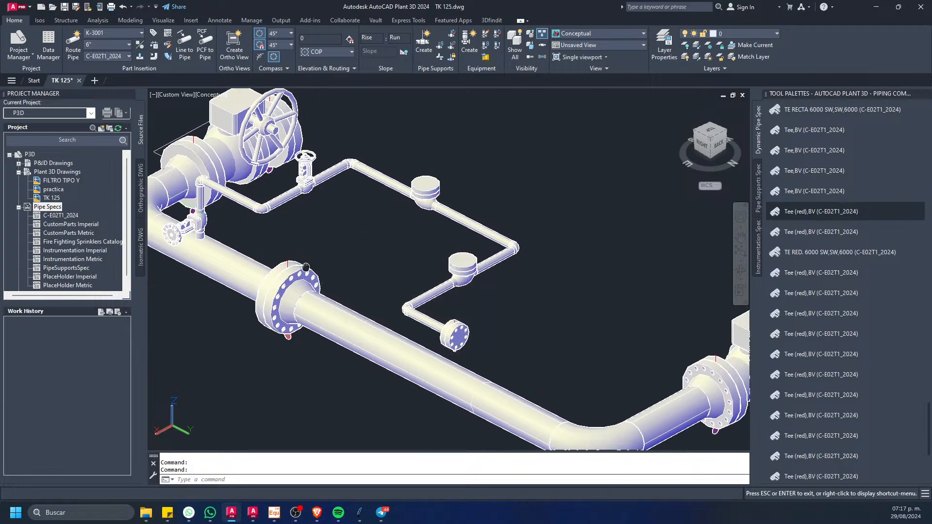
middle_drag(306, 215, 318, 264)
middle_drag(253, 209, 312, 250)
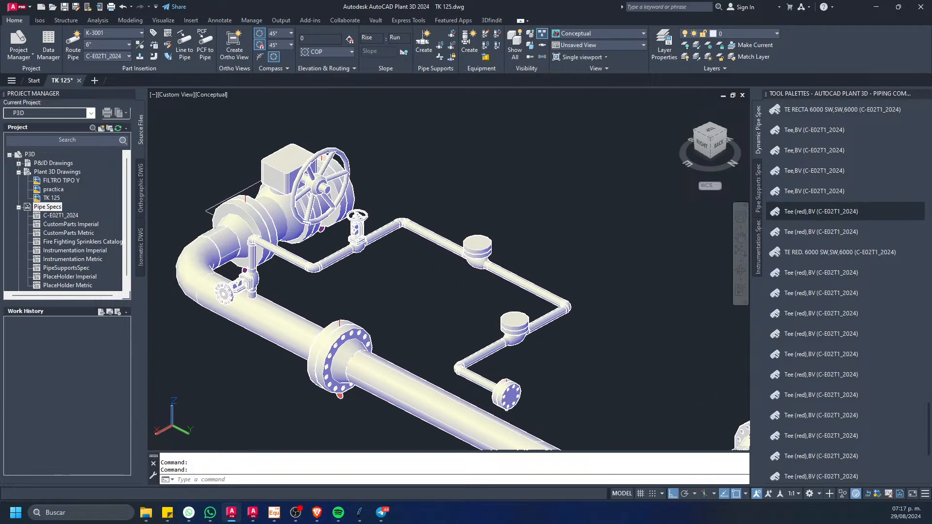
mouse_move(451, 335)
middle_down()
mouse_move(354, 252)
mouse_move(302, 222)
middle_up()
middle_drag(438, 285, 276, 269)
middle_drag(380, 274, 365, 276)
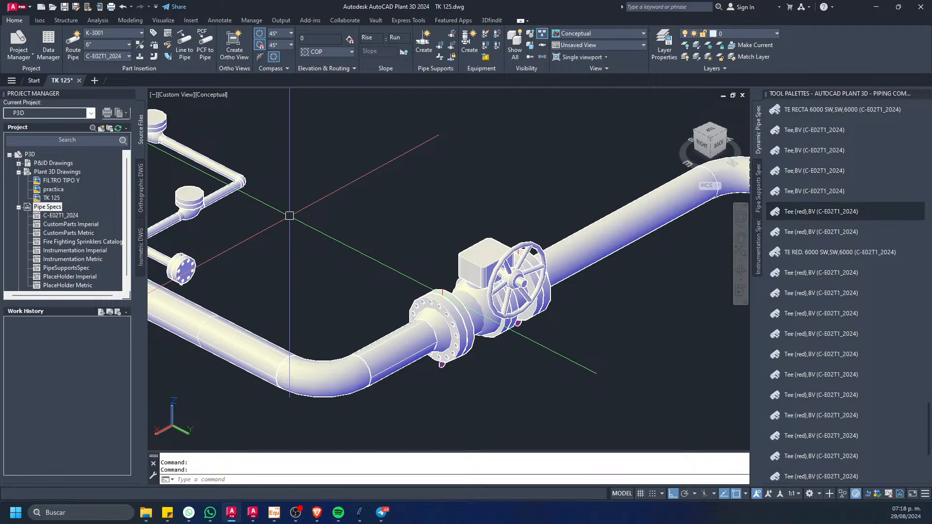
middle_drag(356, 266, 462, 270)
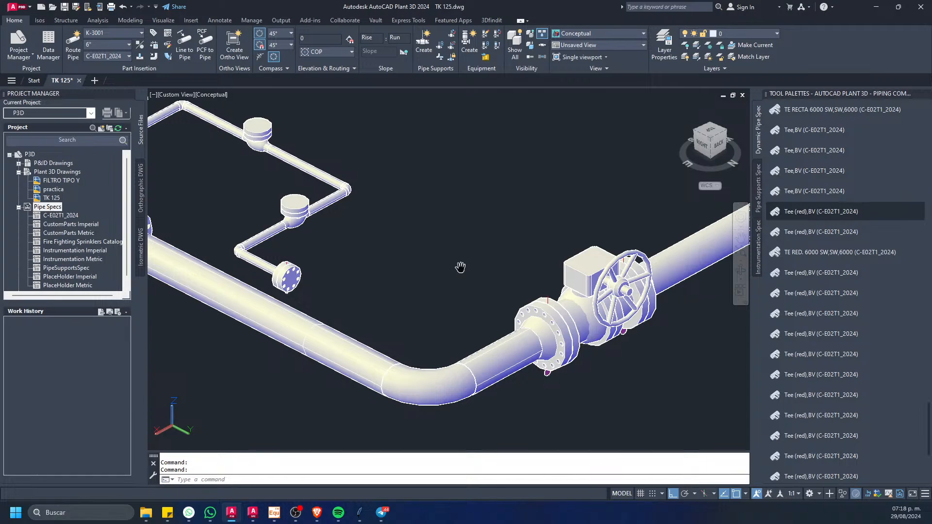
scroll(467, 214, down, 1)
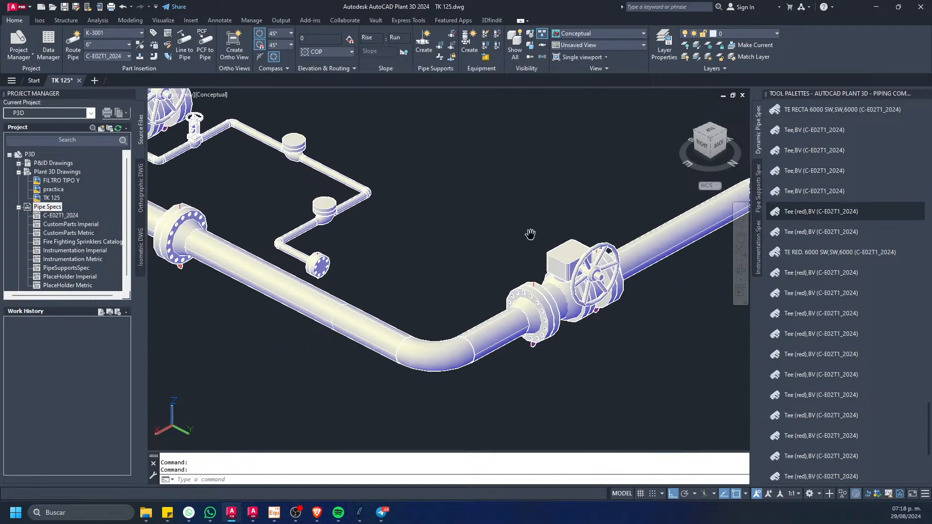
middle_drag(530, 235, 358, 211)
scroll(358, 211, down, 4)
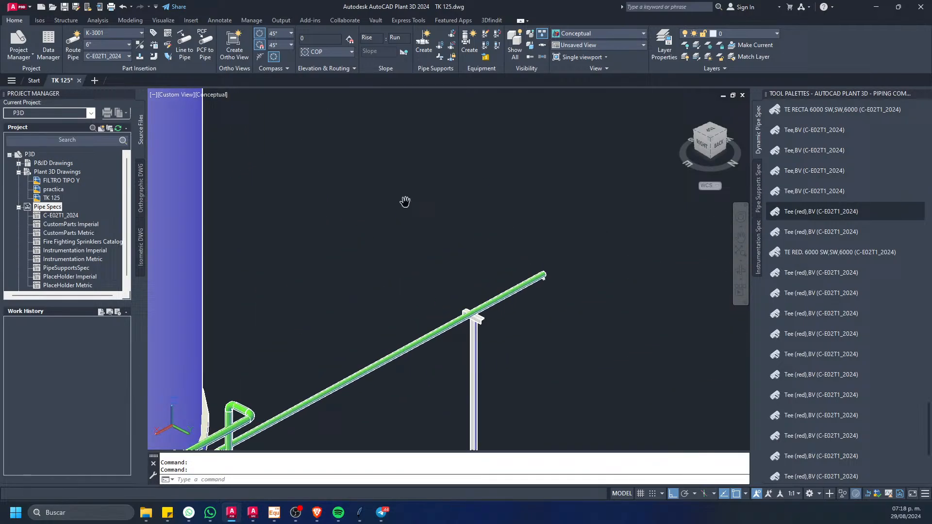
Step: Examine the pump's suction and discharge piping, its valves and supports, and the connection to the storage tank
middle_drag(405, 202, 390, 259)
scroll(503, 303, up, 5)
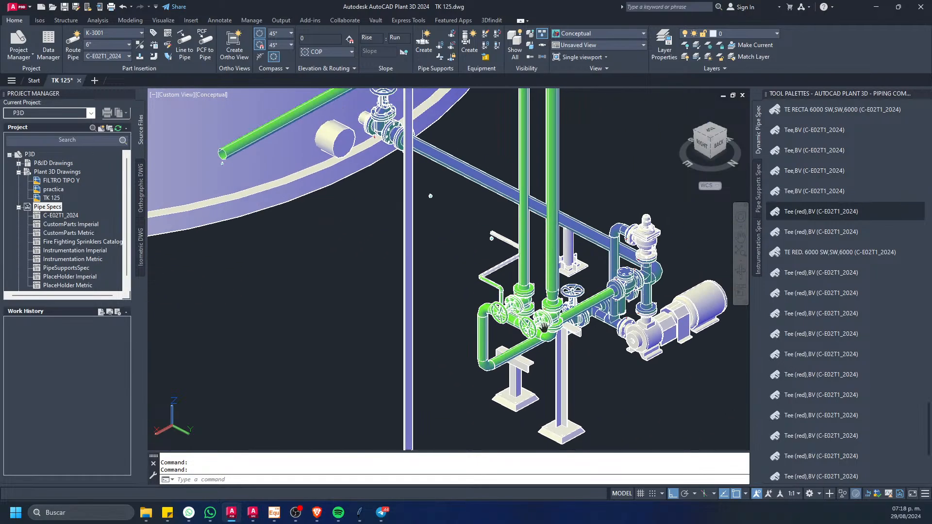
middle_drag(556, 340, 443, 292)
scroll(443, 292, up, 3)
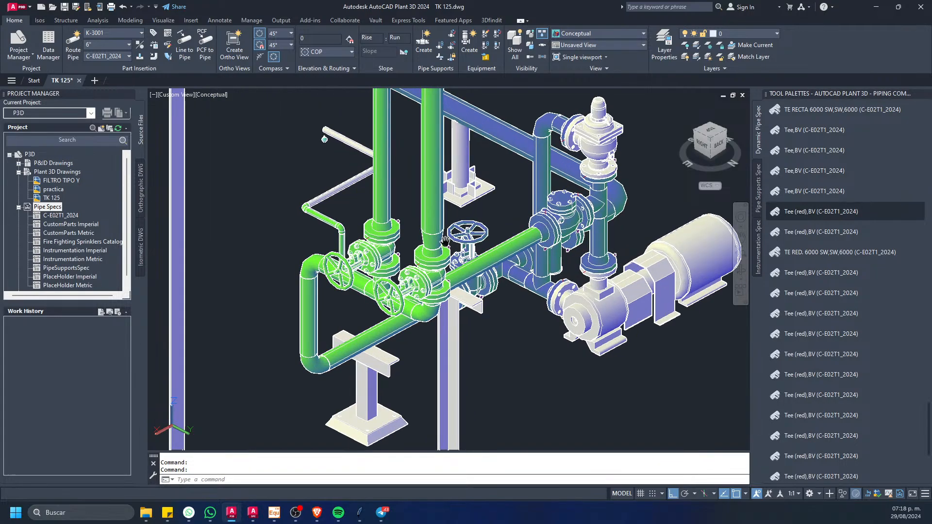
middle_drag(446, 239, 377, 209)
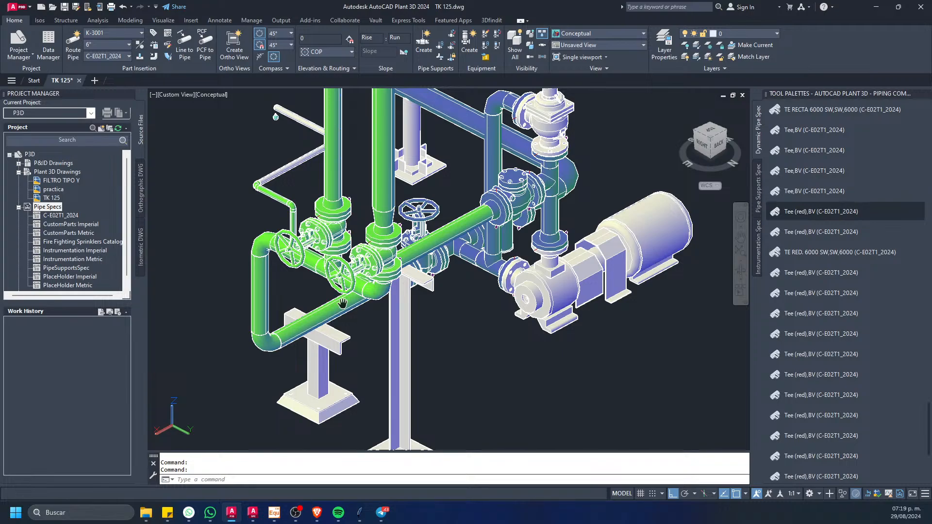
scroll(402, 273, down, 3)
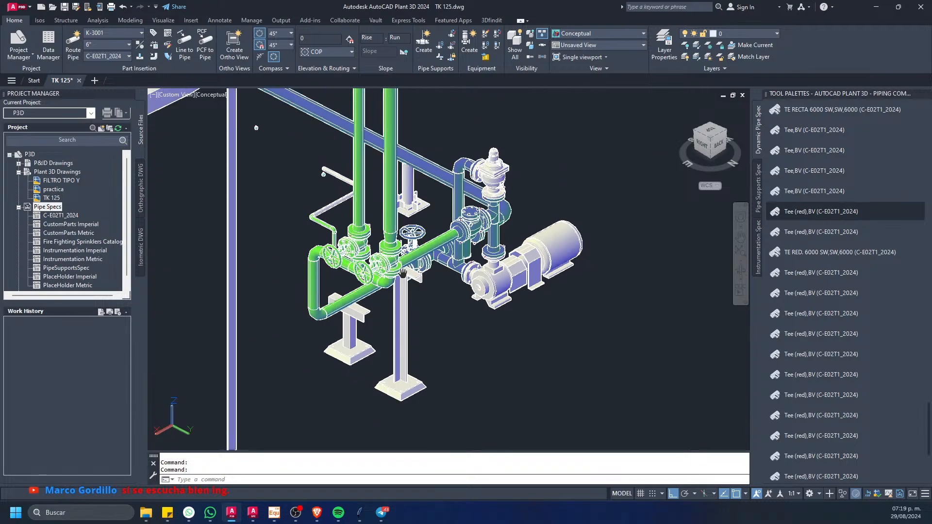
scroll(403, 273, down, 2)
middle_drag(417, 115, 379, 254)
scroll(385, 258, down, 1)
middle_drag(208, 359, 432, 303)
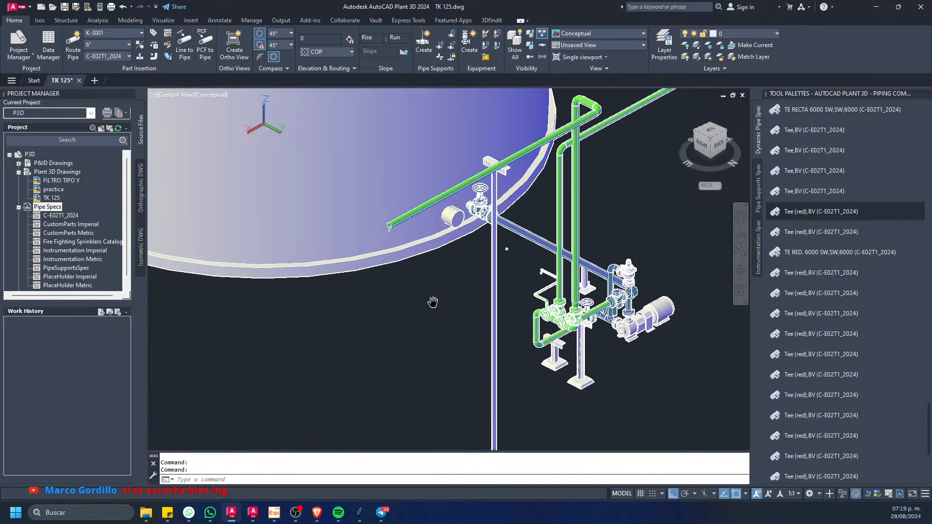
middle_drag(520, 301, 406, 308)
scroll(406, 308, down, 2)
middle_drag(213, 253, 466, 330)
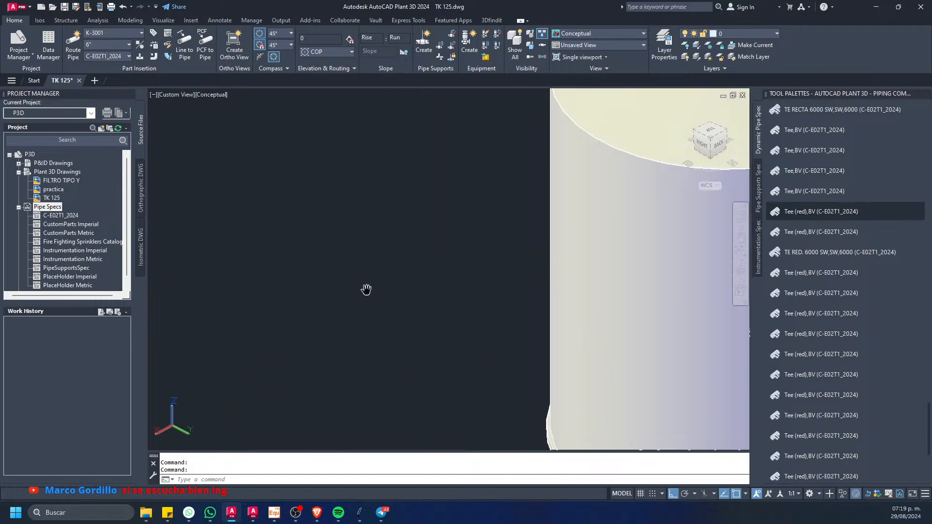
scroll(366, 289, down, 1)
middle_drag(365, 289, 374, 260)
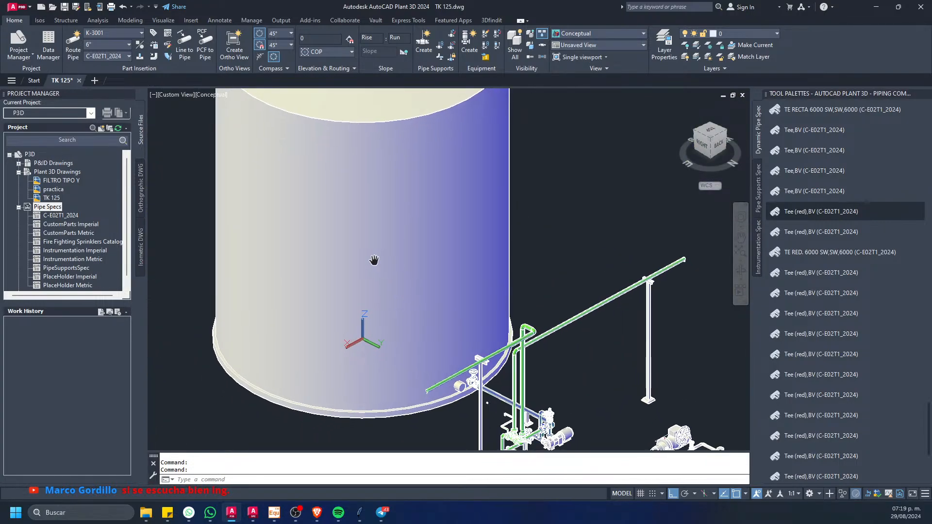
scroll(386, 274, down, 2)
scroll(498, 297, up, 1)
middle_drag(632, 285, 411, 281)
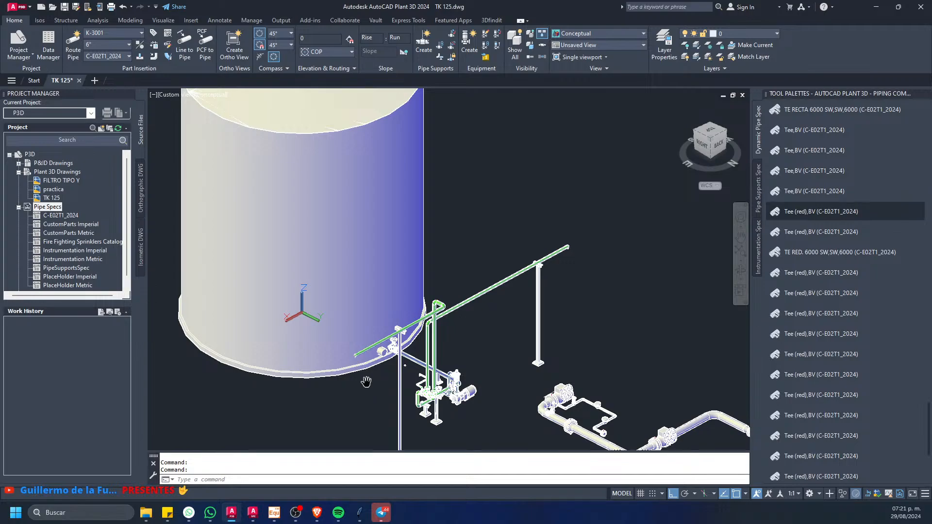
scroll(447, 159, down, 1)
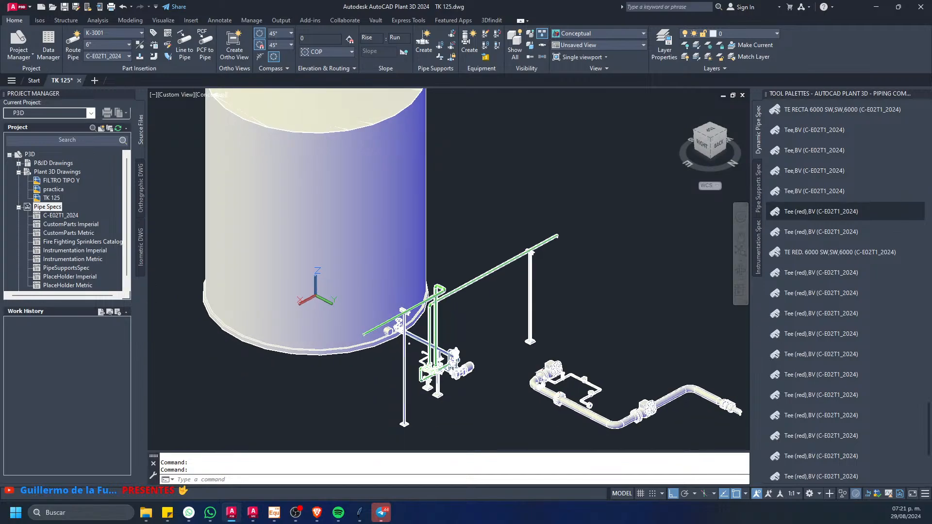
scroll(367, 238, down, 2)
scroll(363, 281, down, 2)
key(Escape)
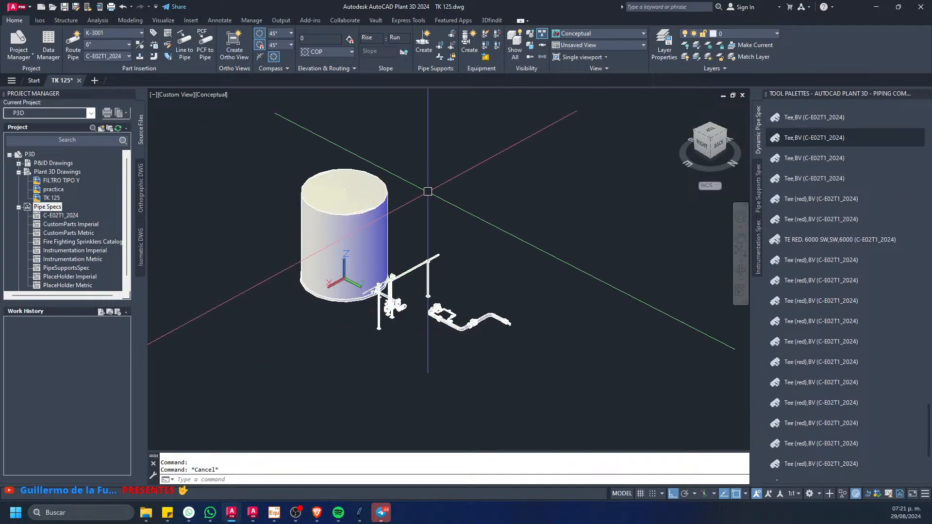
click(429, 191)
key(Escape)
scroll(558, 233, up, 1)
scroll(311, 171, down, 2)
key(Escape)
scroll(372, 226, up, 4)
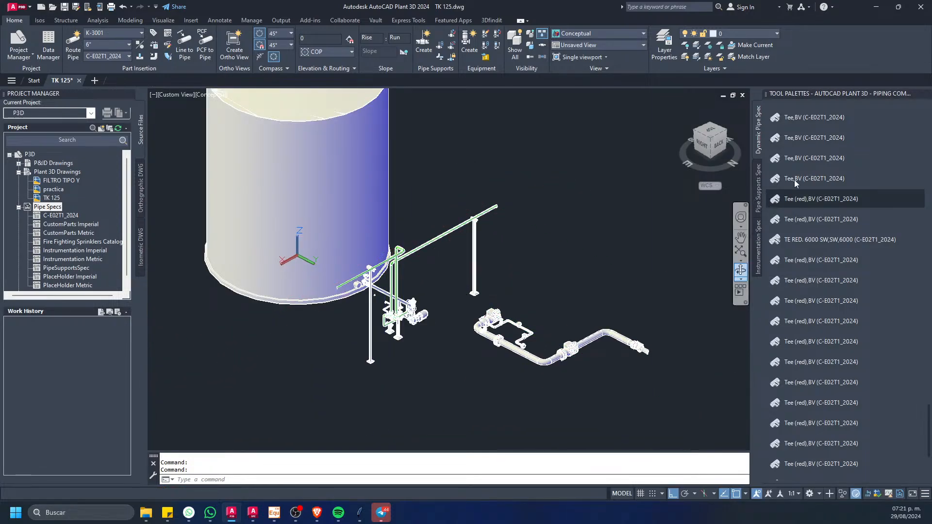
scroll(809, 343, down, 3)
scroll(800, 287, up, 5)
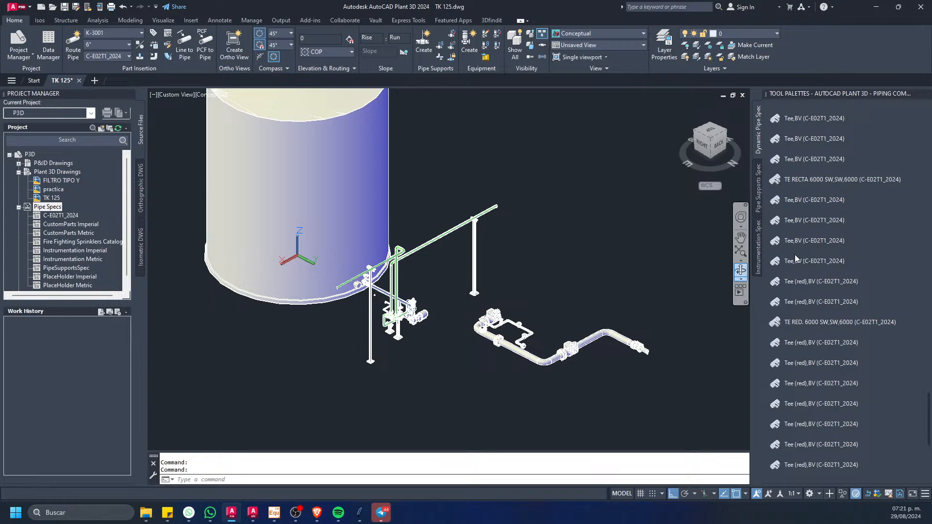
Step: Switch to Adobe Acrobat with the NRF-032-PEMEX-2012 standard and hide the document's comments
click(595, 294)
click(554, 291)
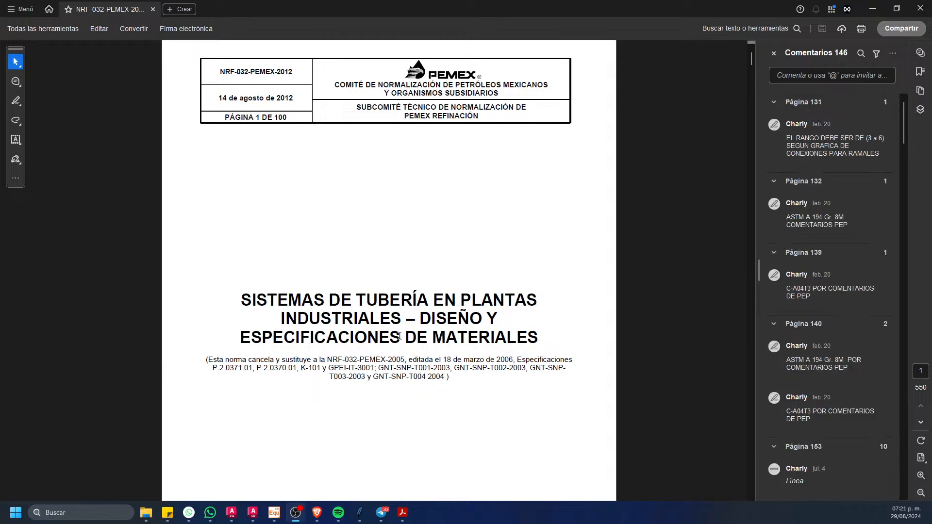
scroll(635, 267, down, 2)
scroll(635, 267, down, 3)
click(773, 53)
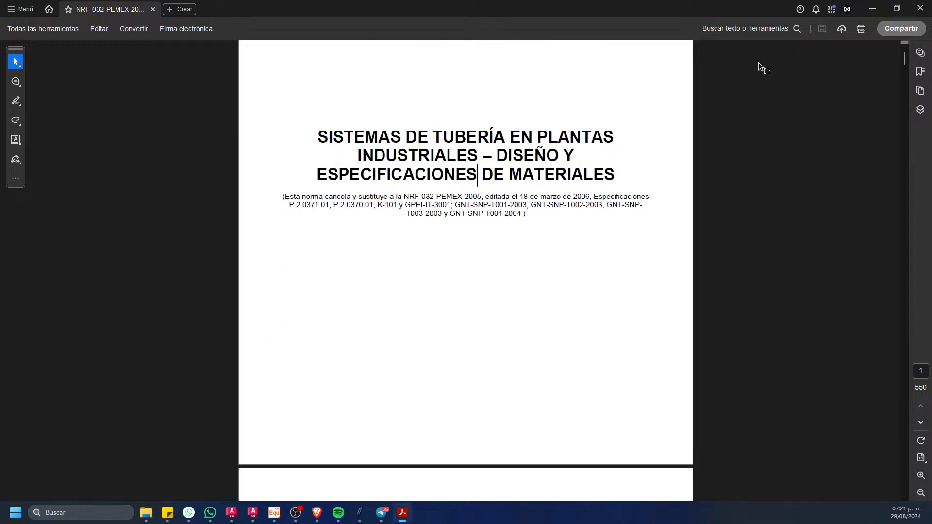
Step: Find Figure 20, the typical pump piping arrangement on page 42 of the standard, and enlarge it for reading
drag(905, 57, 895, 88)
scroll(540, 225, up, 3)
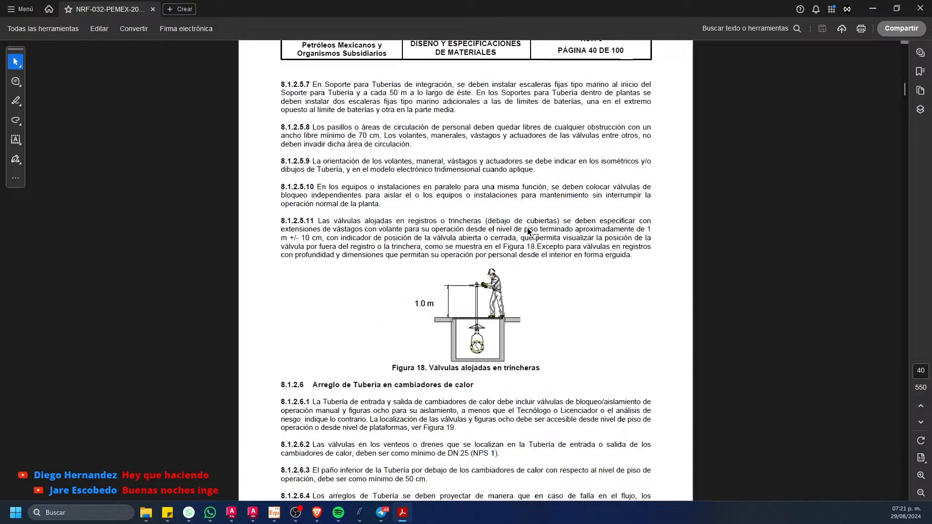
scroll(527, 228, up, 4)
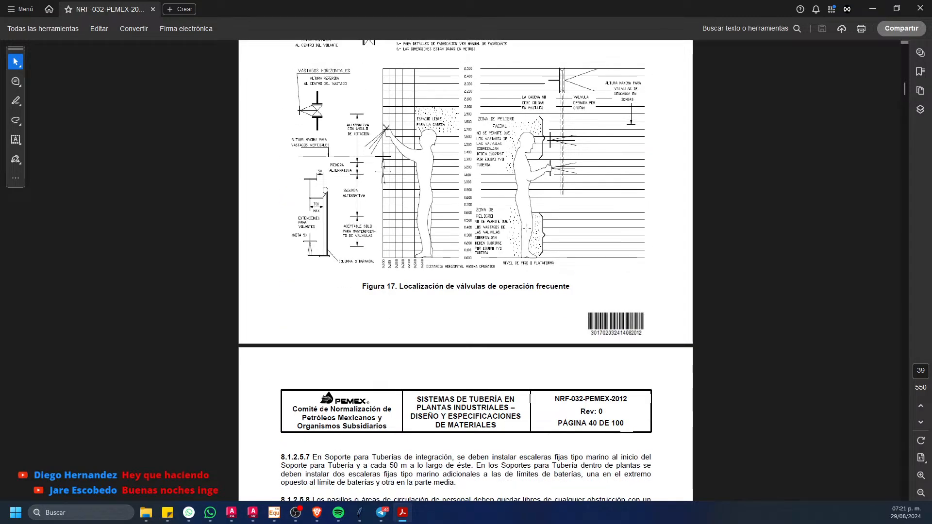
scroll(529, 237, down, 1)
drag(906, 94, 903, 94)
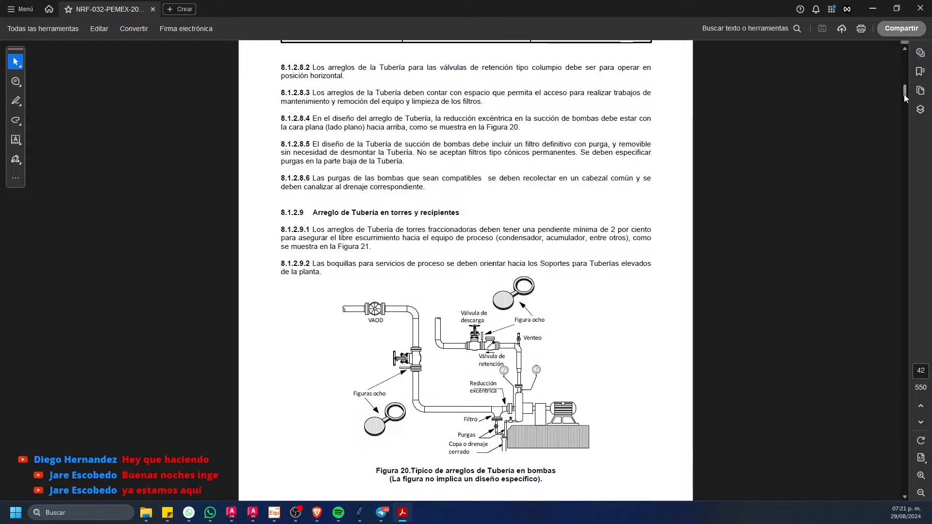
ctrl+scroll(488, 376, up, 5)
scroll(509, 290, down, 1)
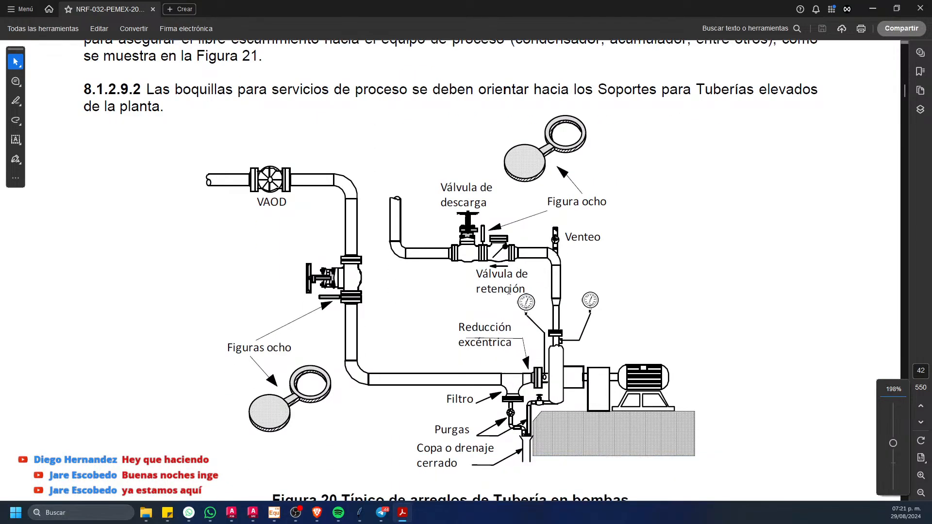
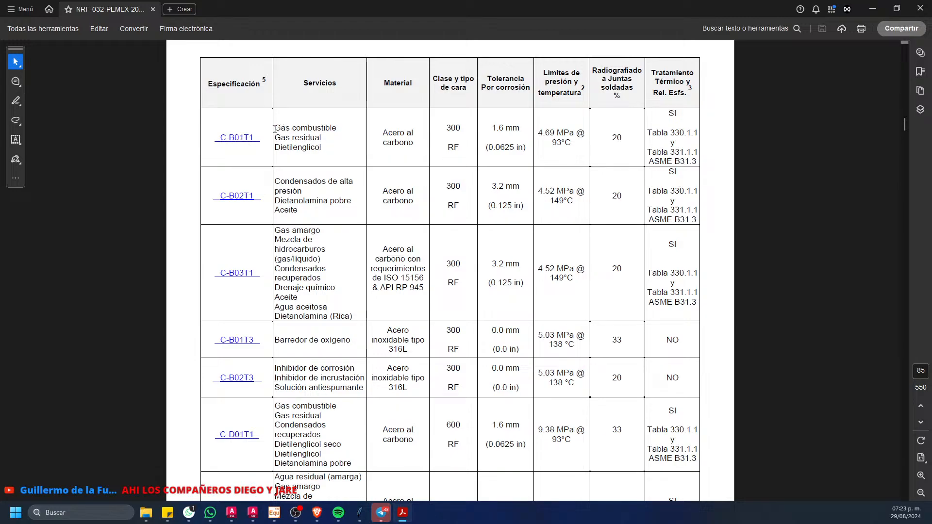
Step: Examine the C-B01T1 row on page 85 of the standard: services, material, class and facing, corrosion allowance, pressure-temperature limits, radiography and heat treatment
drag(275, 129, 275, 148)
click(337, 130)
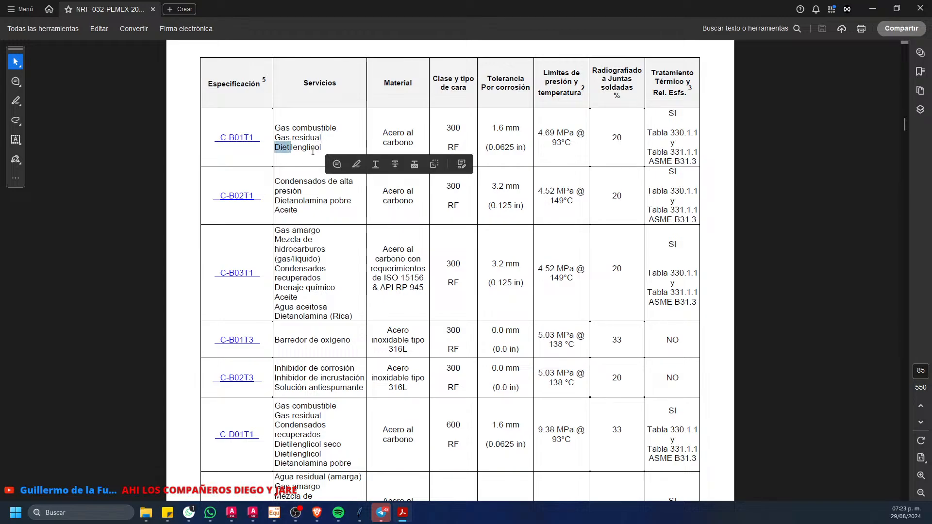
click(309, 153)
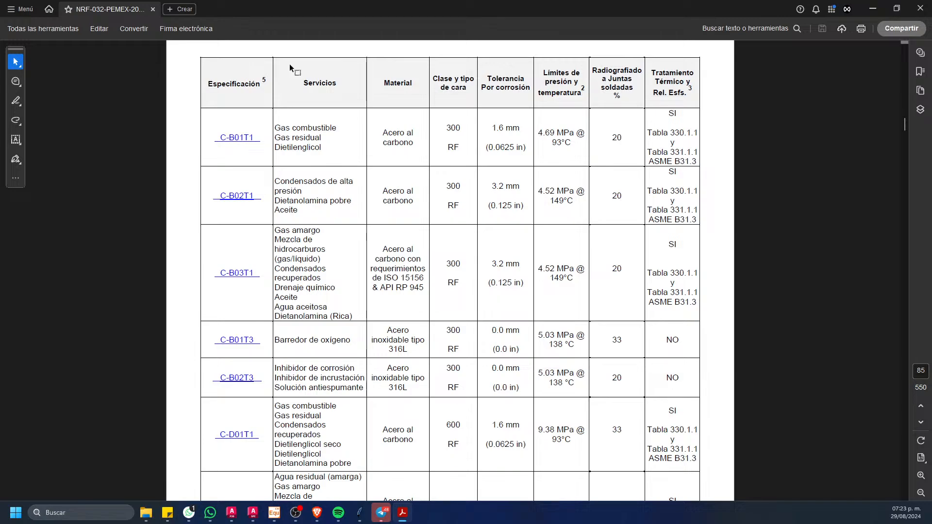
click(332, 129)
drag(275, 127, 359, 142)
click(359, 142)
drag(383, 136, 563, 132)
click(438, 160)
click(473, 190)
click(528, 180)
click(626, 140)
drag(612, 137, 622, 138)
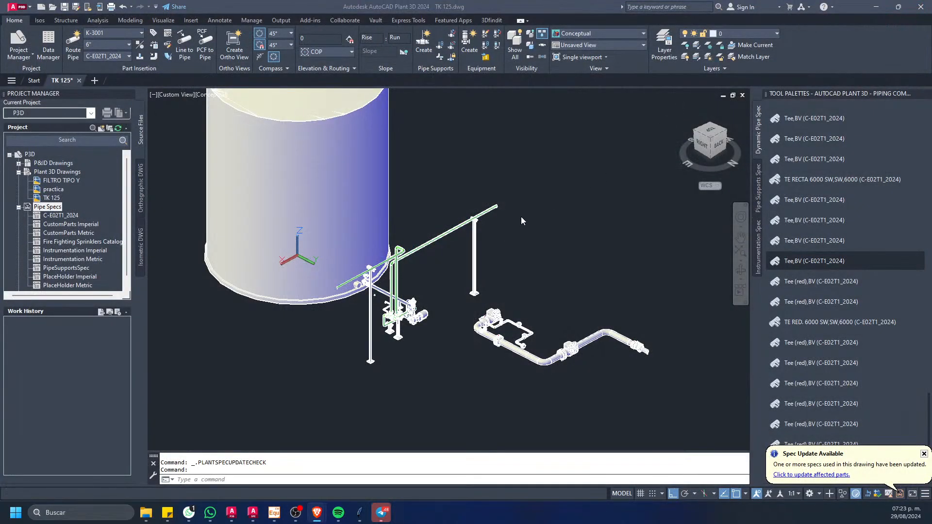
Step: Switch back to the TK 125 model in AutoCAD Plant 3D and glance at the ASME valves catalog in Spec Editor
middle_drag(462, 256, 444, 216)
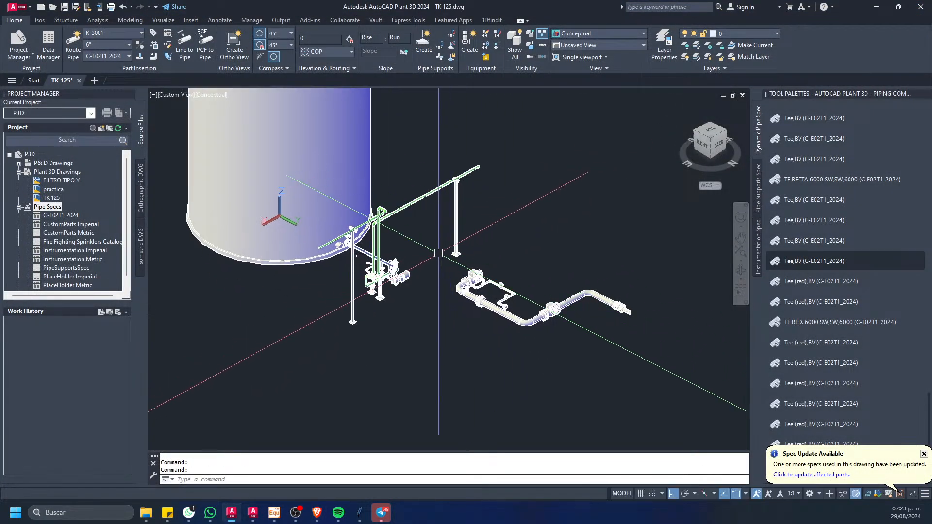
scroll(417, 274, up, 3)
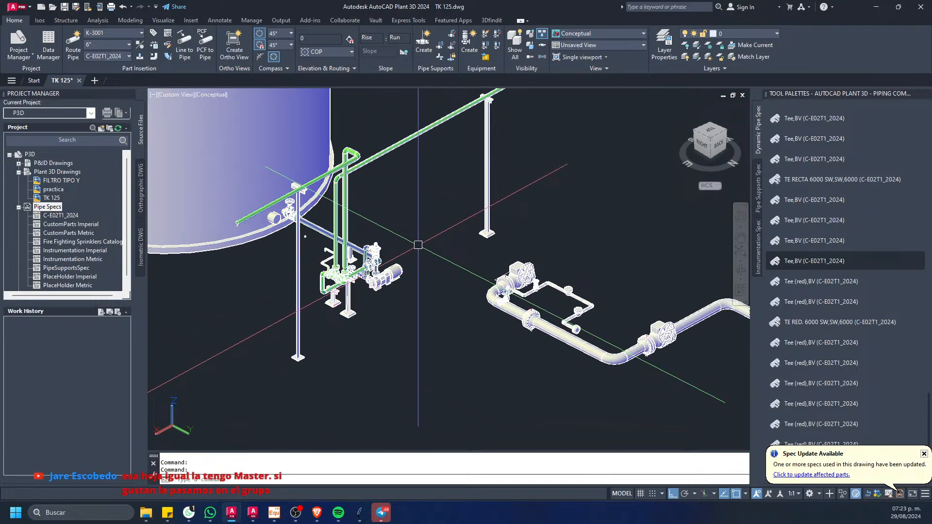
middle_drag(408, 253, 411, 253)
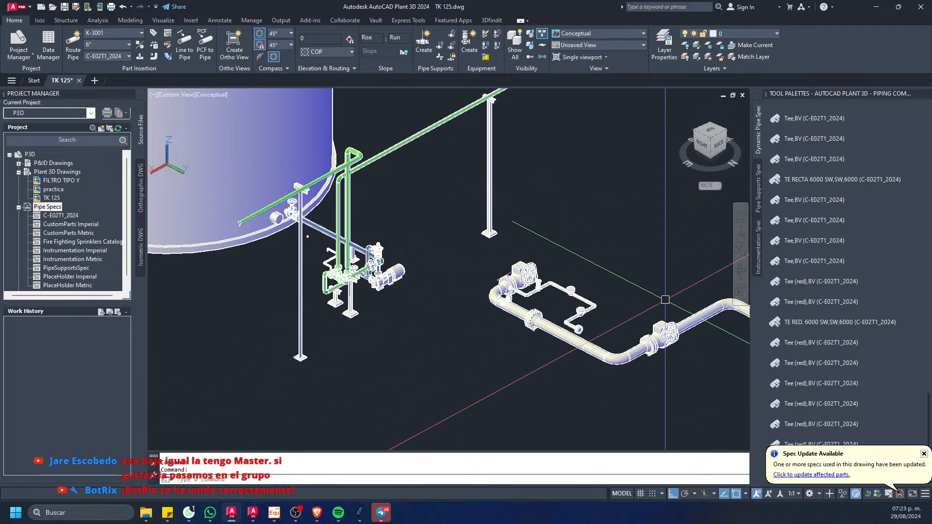
click(253, 512)
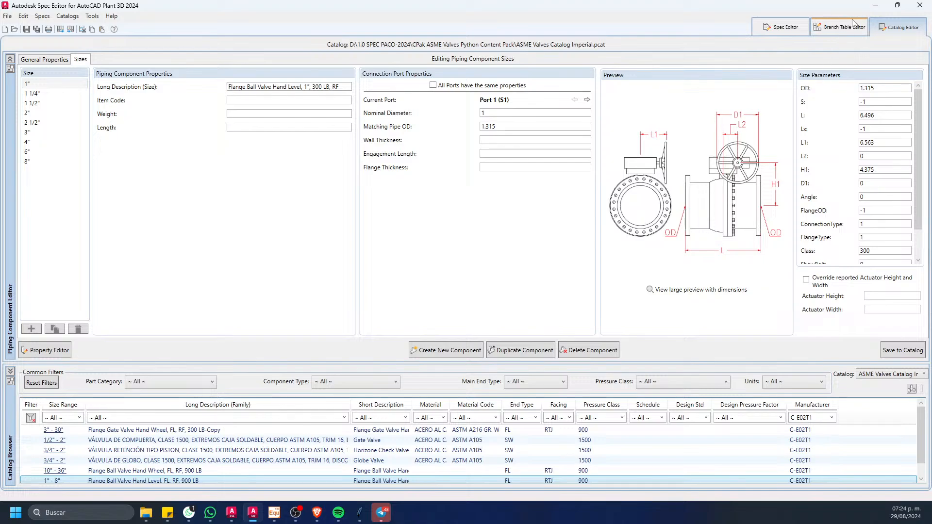
click(875, 5)
Step: Inspect the pump's suction and discharge piping beside the tank, including its valves and supports
scroll(491, 271, down, 5)
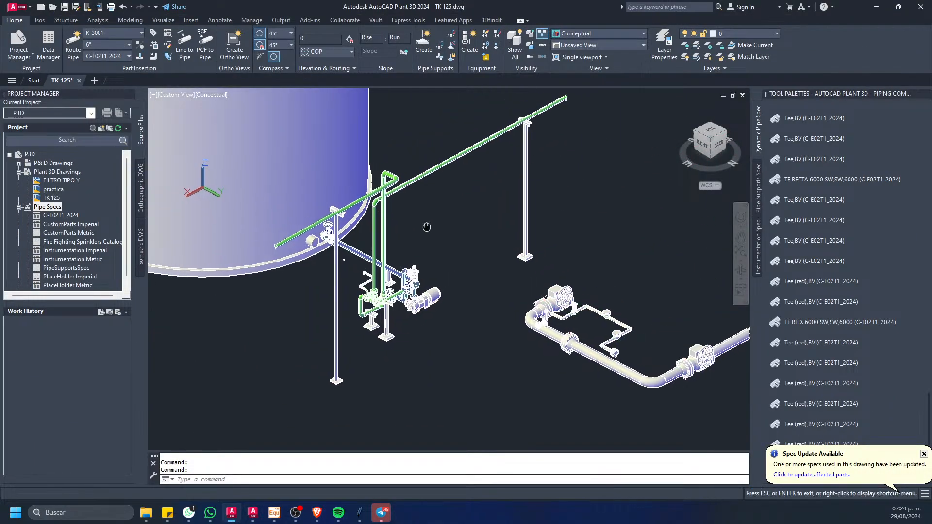
scroll(436, 322, up, 6)
scroll(437, 322, up, 1)
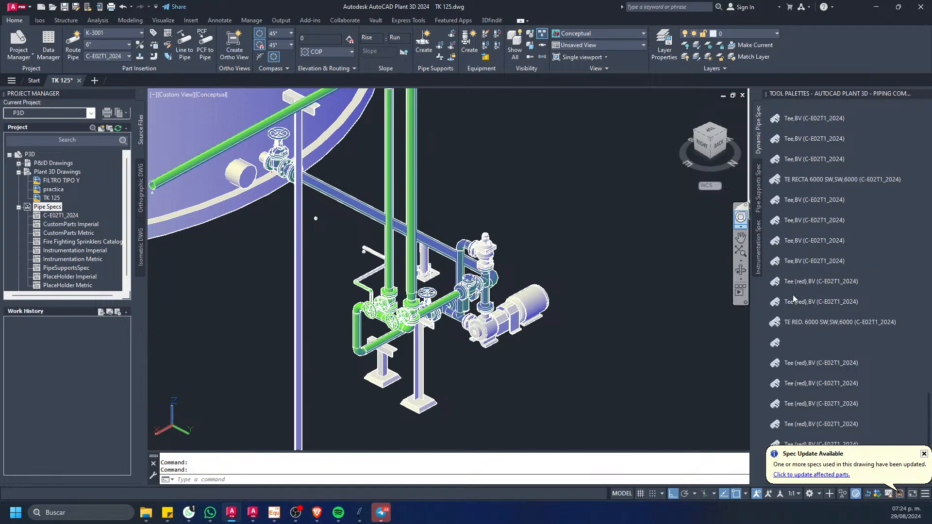
scroll(795, 298, up, 1)
scroll(582, 219, up, 2)
click(531, 206)
click(524, 209)
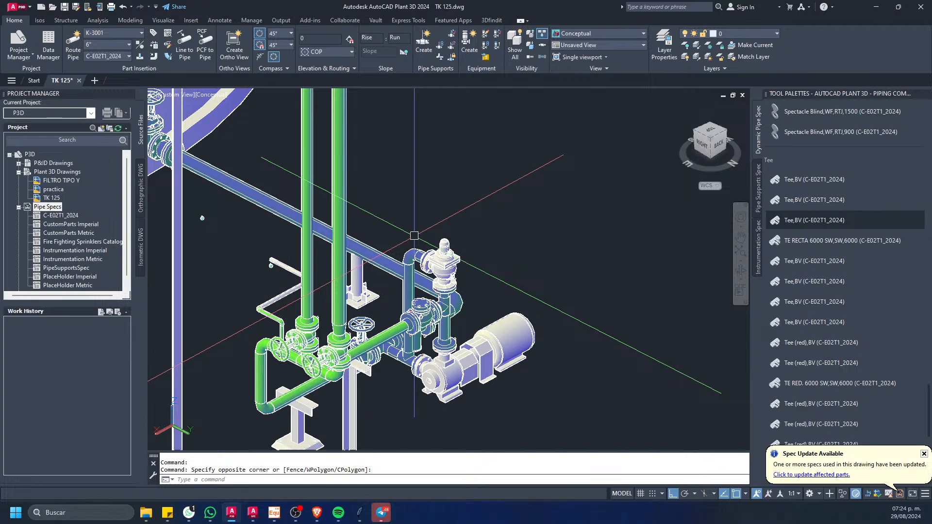
scroll(414, 236, down, 5)
scroll(405, 265, up, 6)
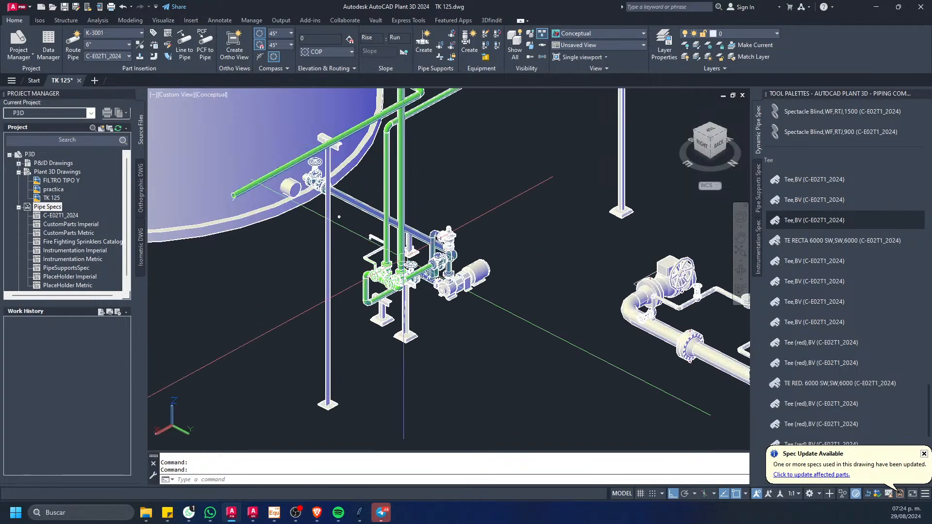
Step: Inspect the large-bore run's handwheel valve and flanges together with the adjoining small-bore branch
middle_drag(371, 252, 235, 228)
middle_drag(412, 280, 283, 240)
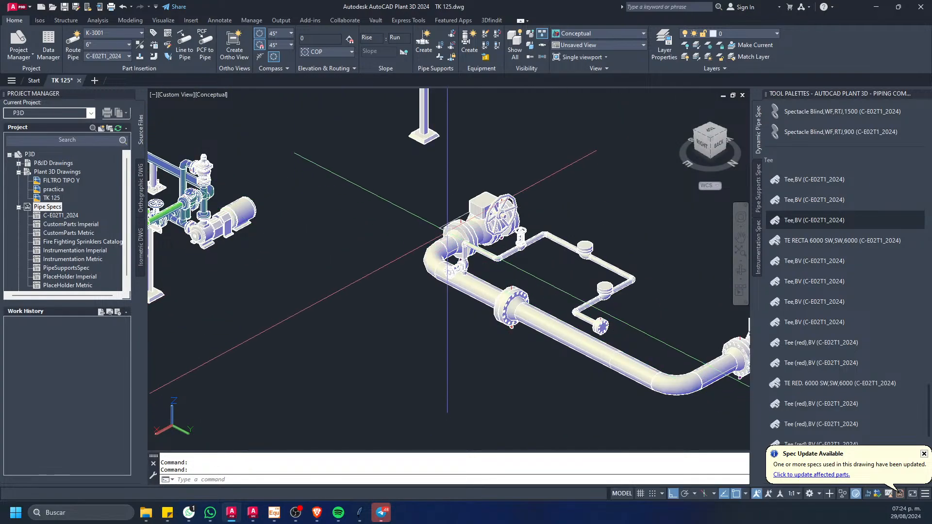
scroll(448, 241, up, 5)
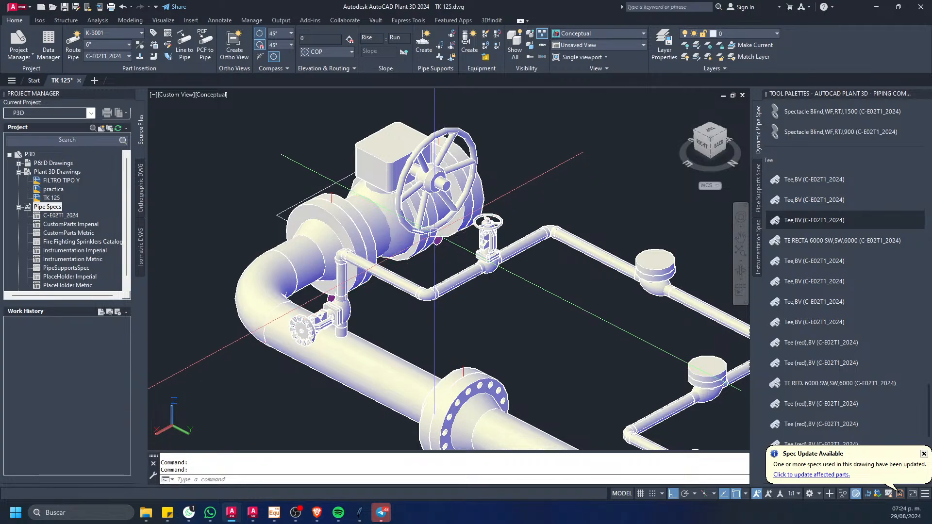
scroll(445, 241, down, 4)
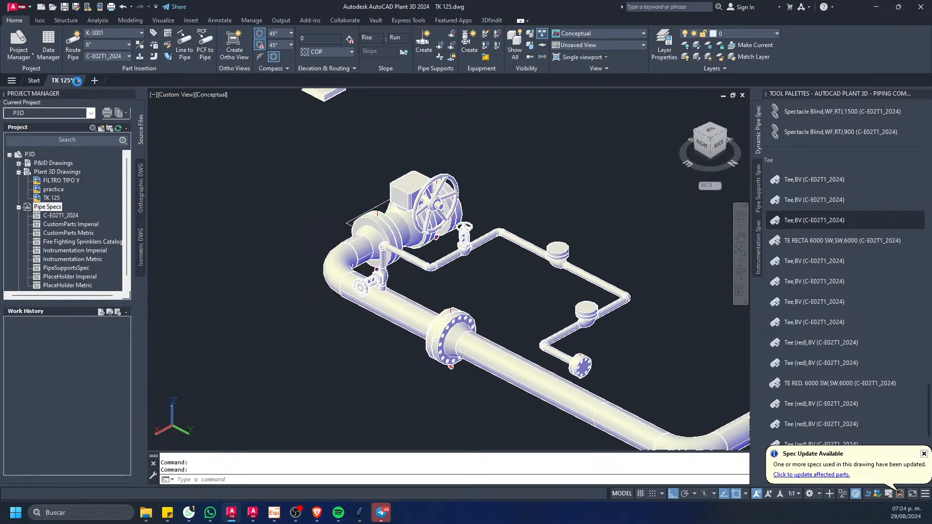
Step: Close the TK 125 drawing and return to the start page
click(79, 80)
click(488, 272)
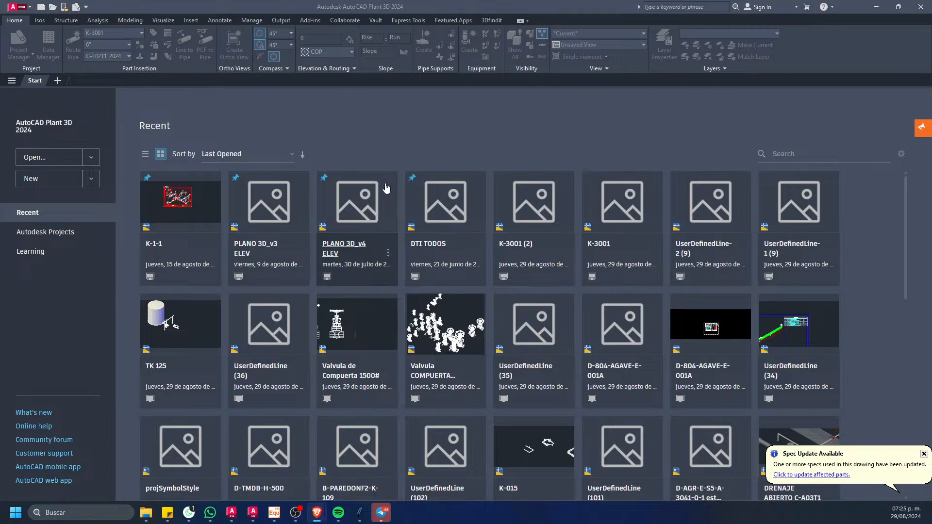
click(457, 137)
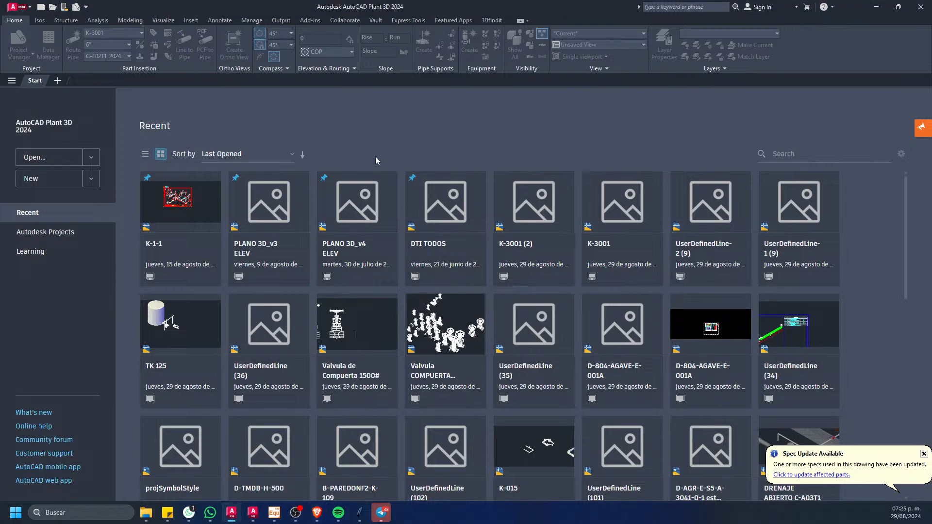
Step: Look over the options for new files and create two blank drawings
click(91, 179)
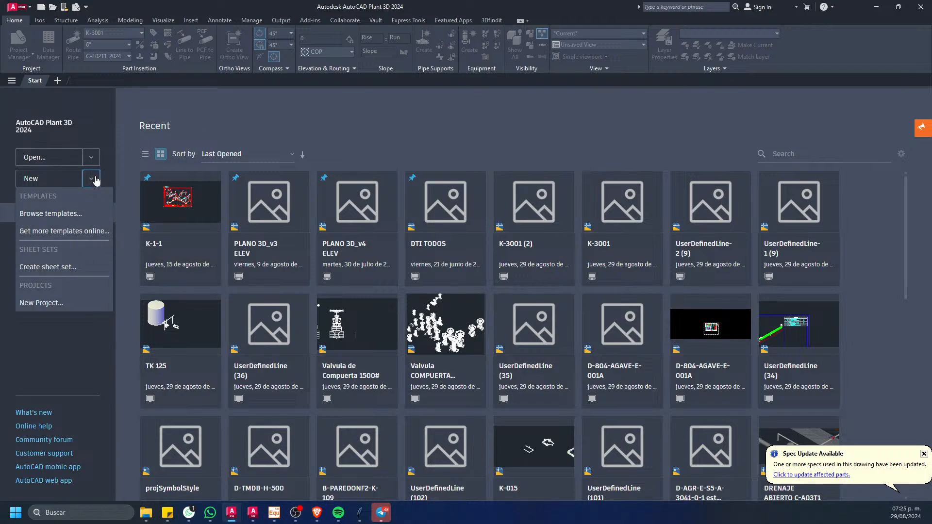
click(229, 118)
click(91, 179)
click(39, 179)
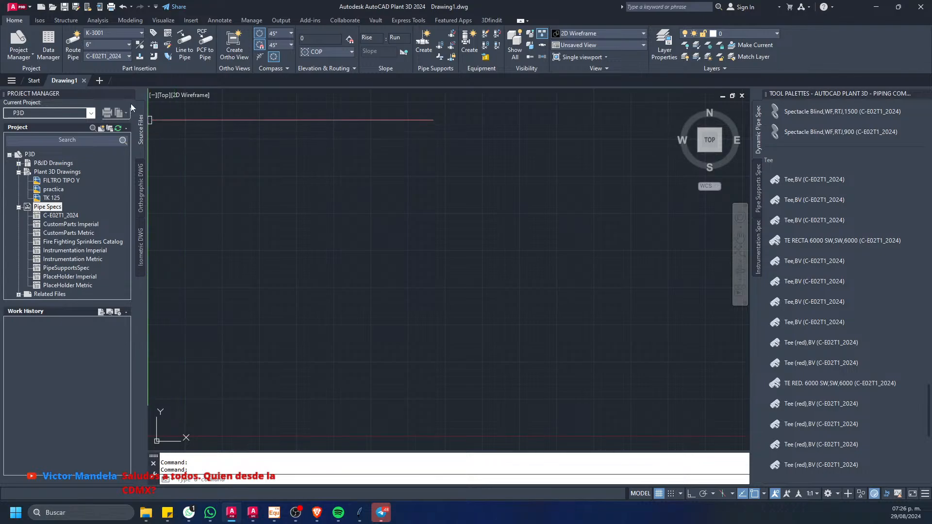
click(99, 80)
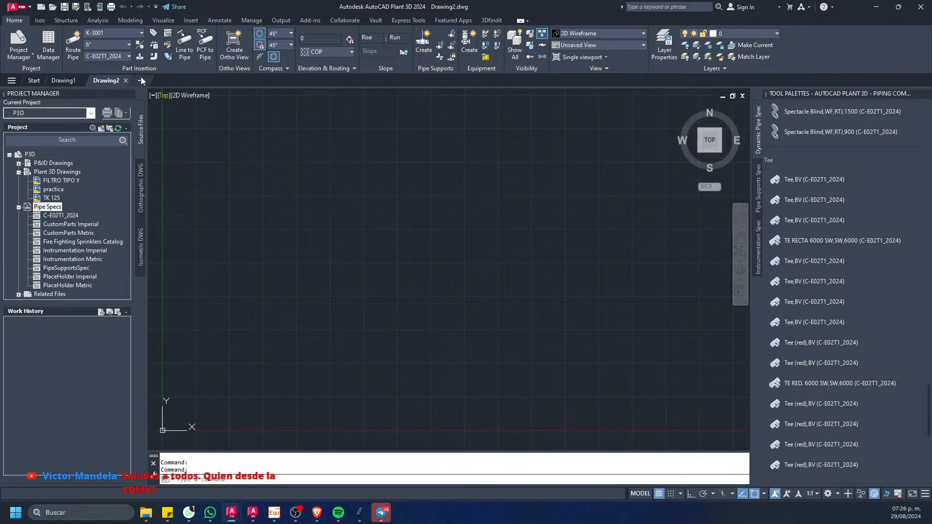
Step: Try to route a pipe in the second blank drawing while declining to save and add it to the current project
click(73, 42)
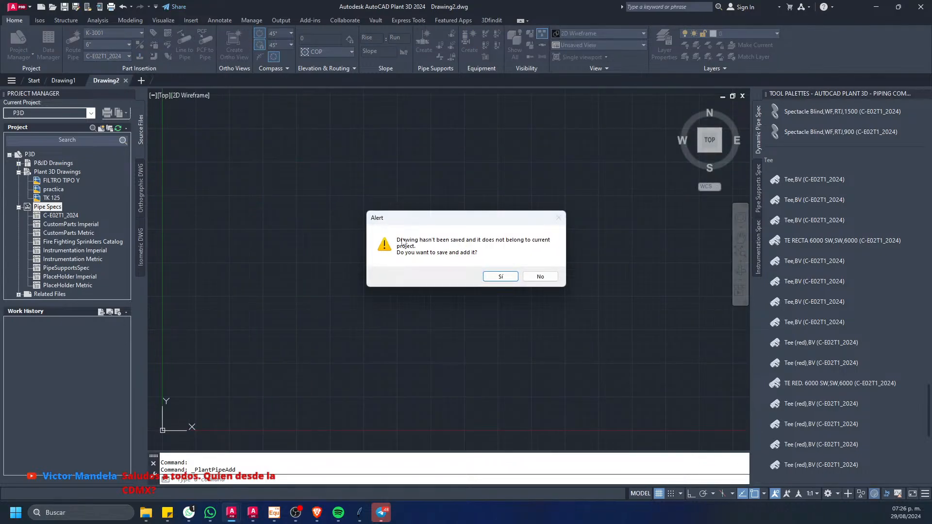
click(553, 278)
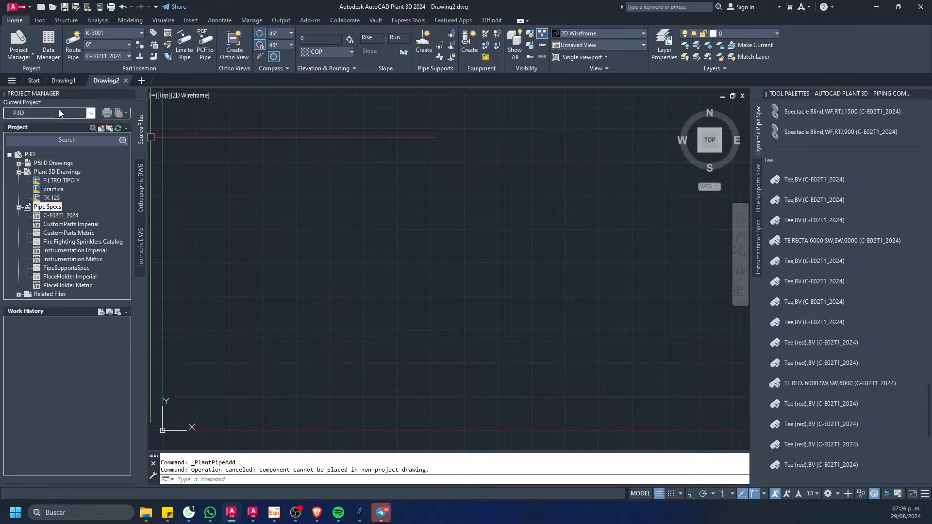
click(91, 113)
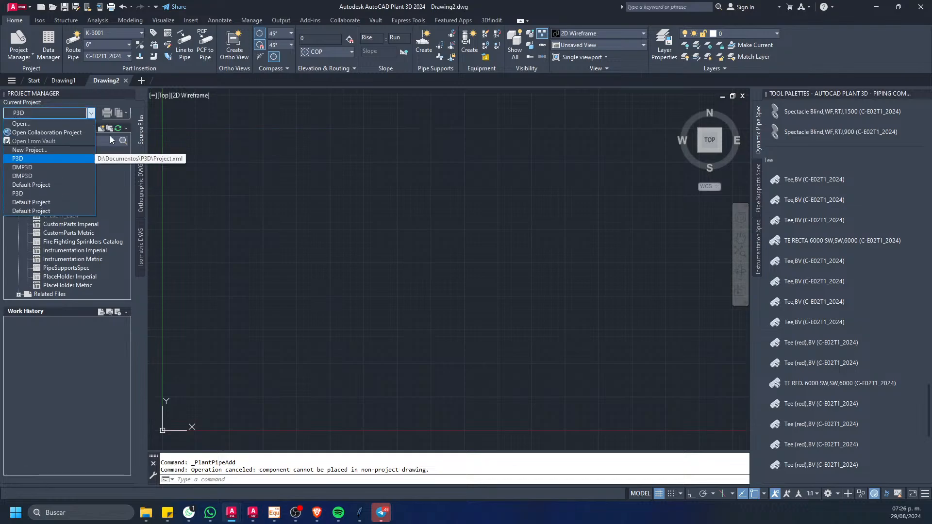
click(42, 101)
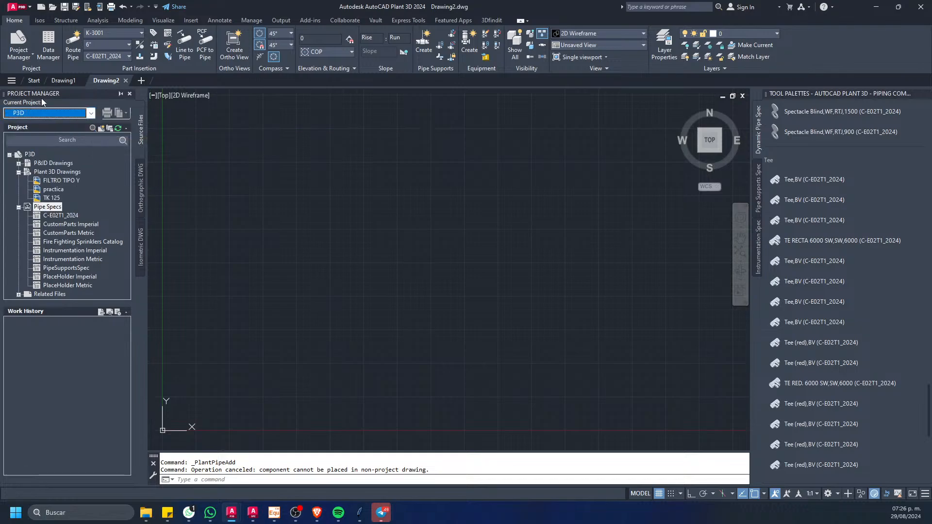
Step: Start a new Plant 3D project and name it P3D-2024
click(91, 113)
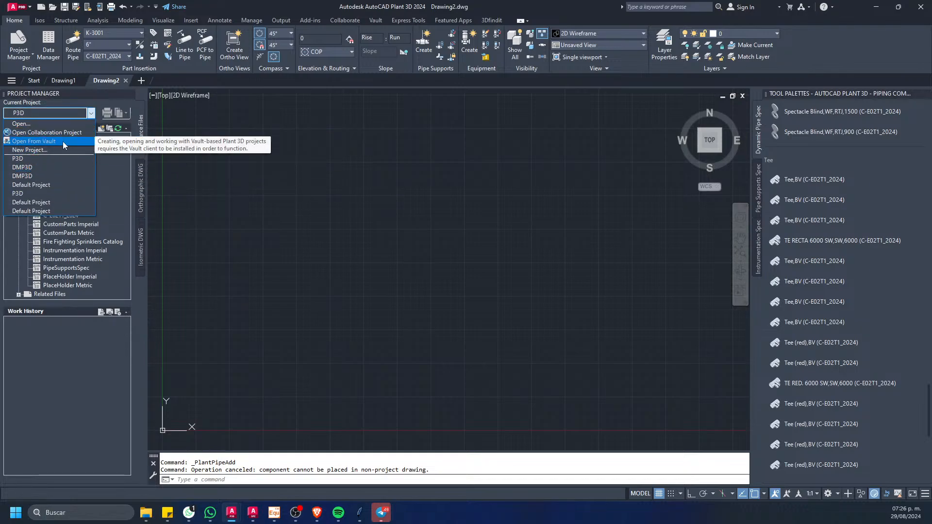
click(32, 150)
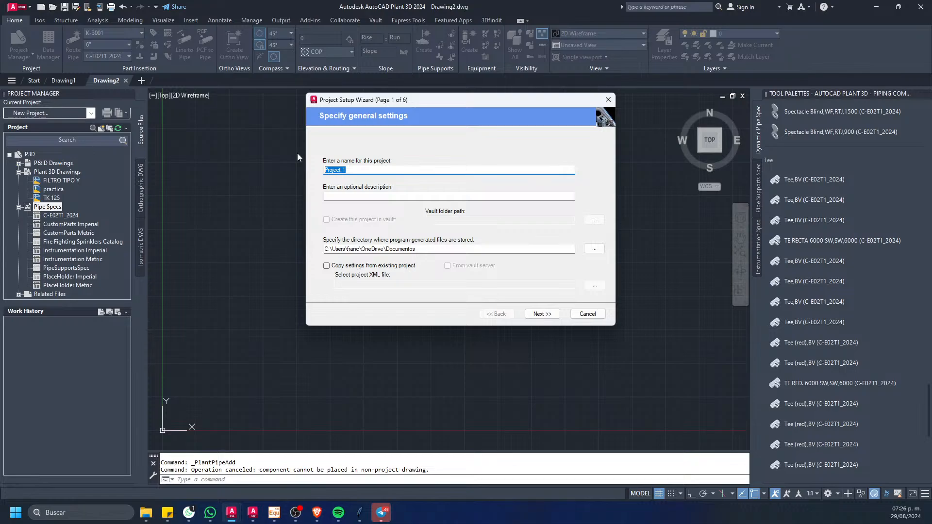
drag(351, 107, 415, 109)
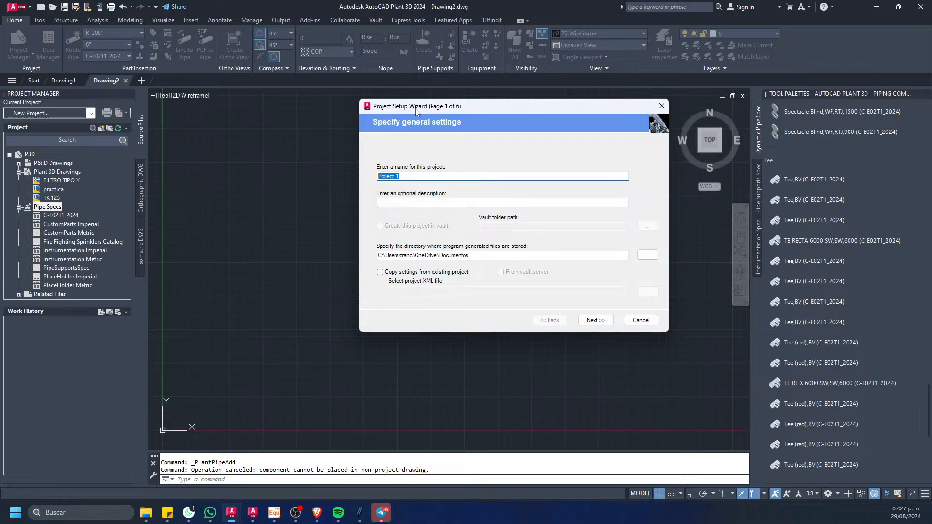
key(BackSpace)
text(P3D-2024)
Step: Set the directory for program-generated files to the root of the RESPALDO (D:) drive and accept the general settings
click(647, 255)
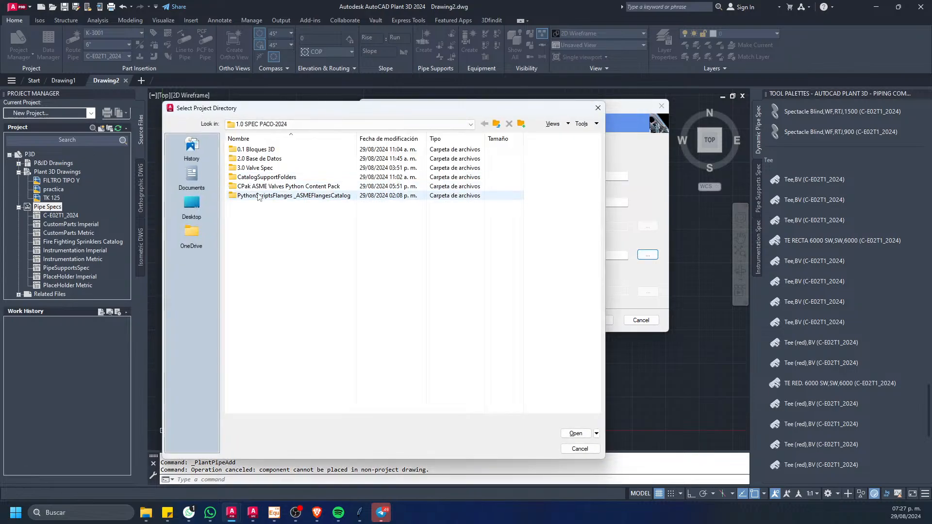
click(339, 124)
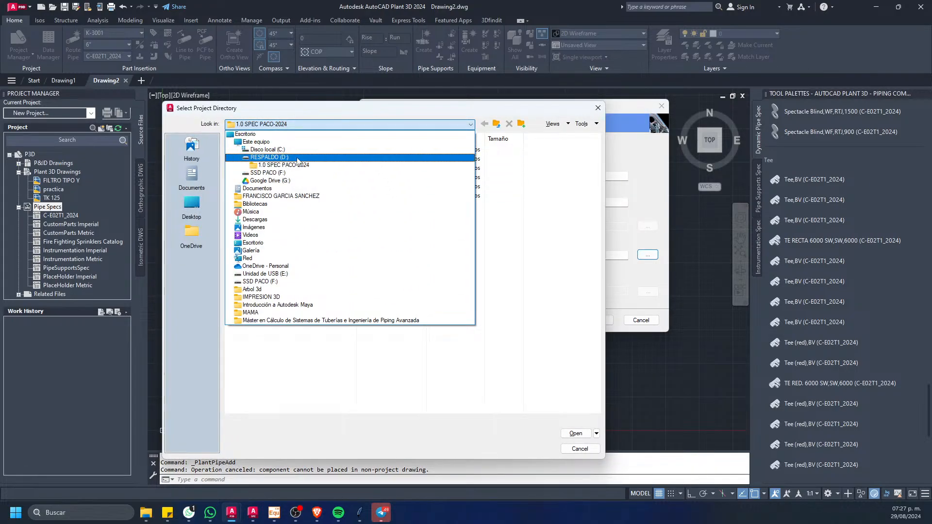
click(273, 179)
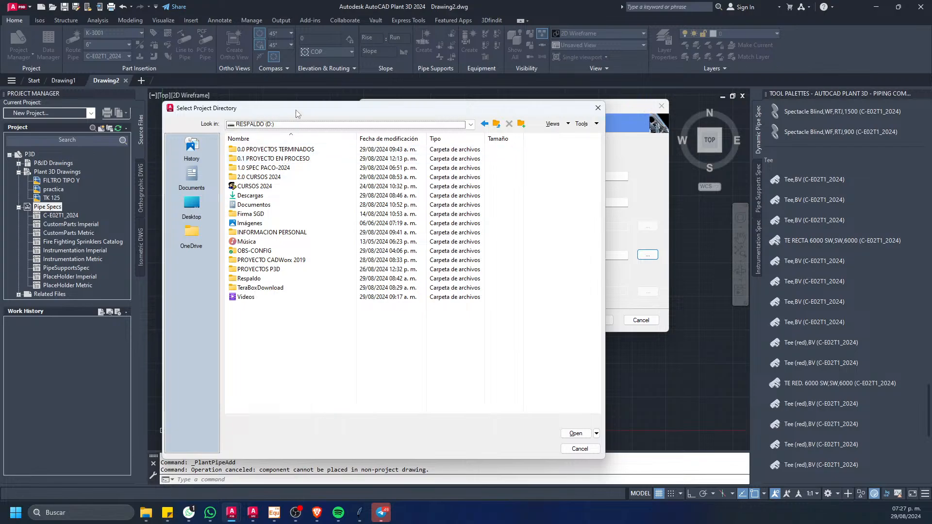
drag(296, 110, 355, 118)
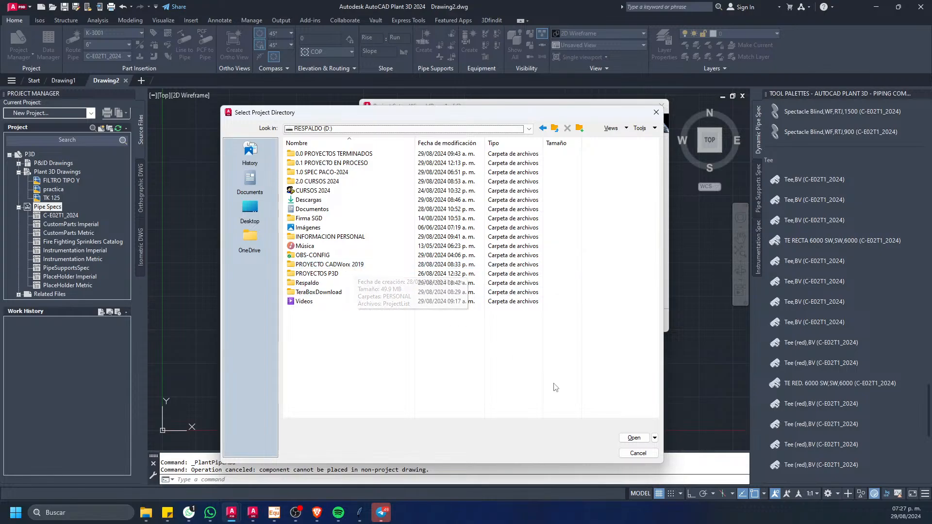
drag(508, 122, 517, 93)
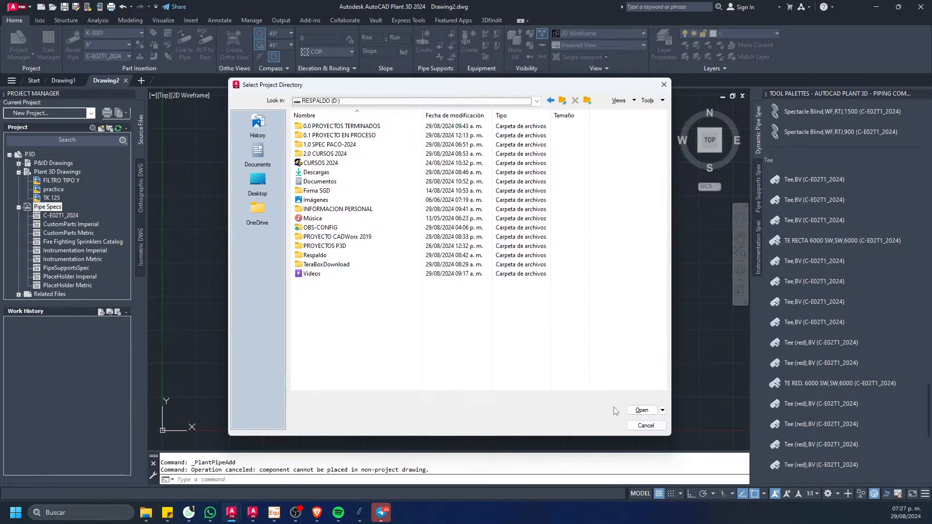
click(642, 412)
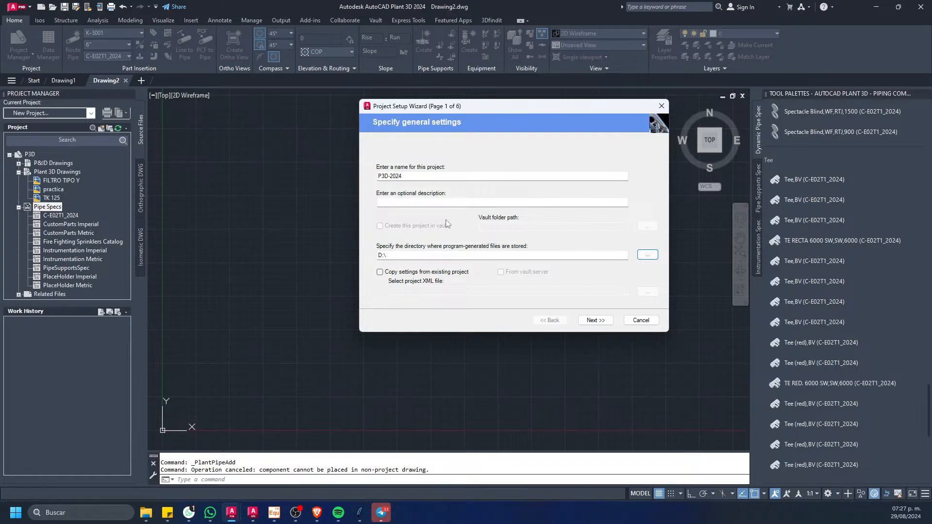
click(594, 321)
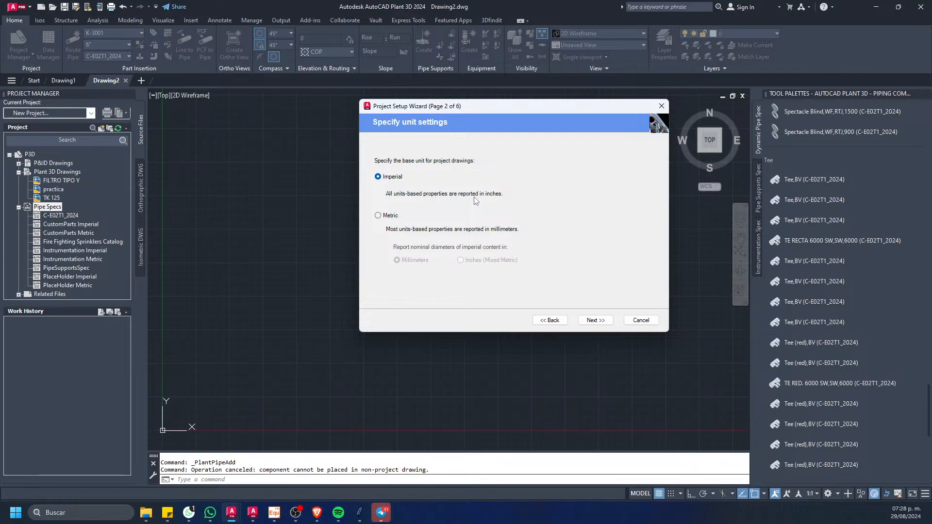
Step: Set the project's base unit to Metric with nominal diameters in Inches (Mixed Metric), and accept the PIP P&ID symbology standard with its default directory
click(377, 216)
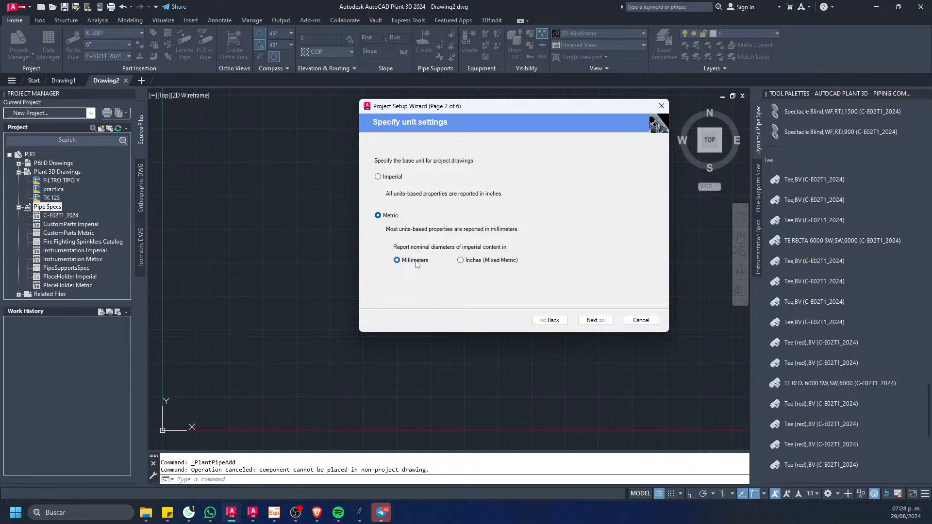
click(460, 260)
click(595, 320)
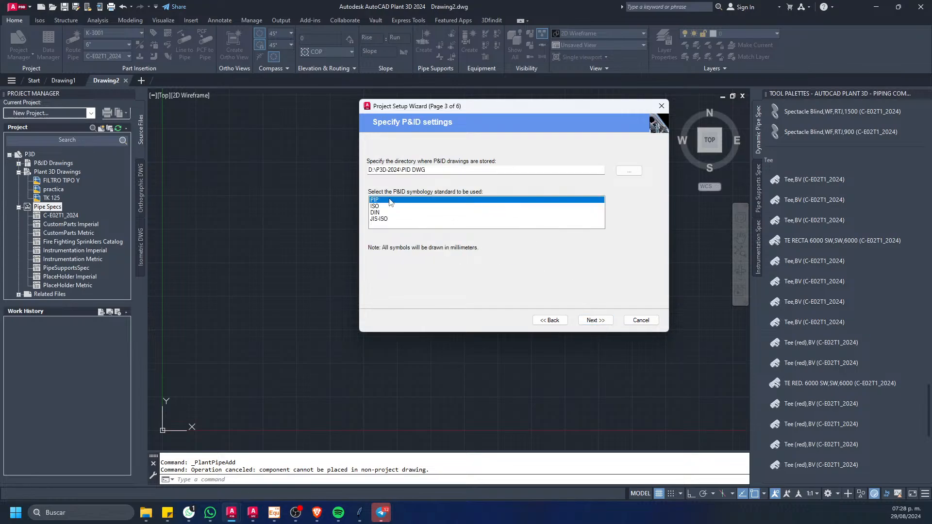
click(595, 320)
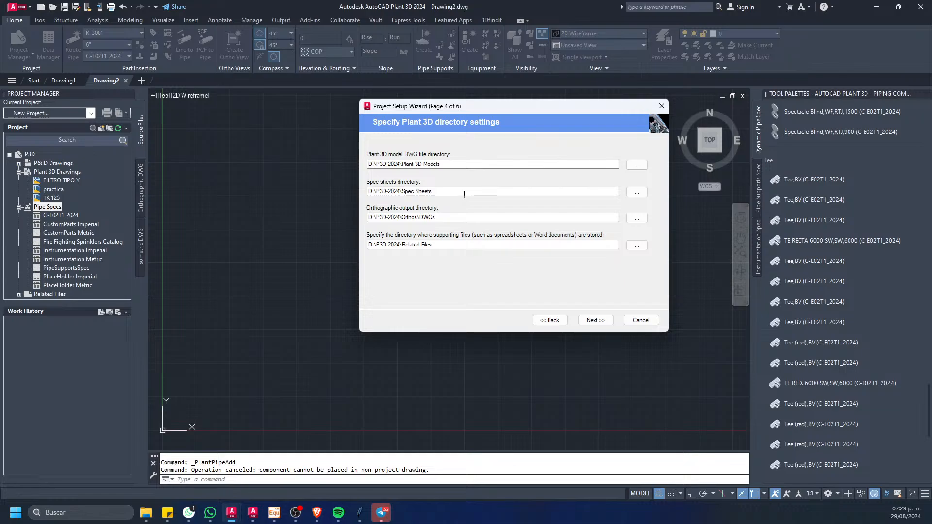
Step: Accept the default Plant 3D directories and the single-user SQLite local database, and finish creating the project
click(595, 320)
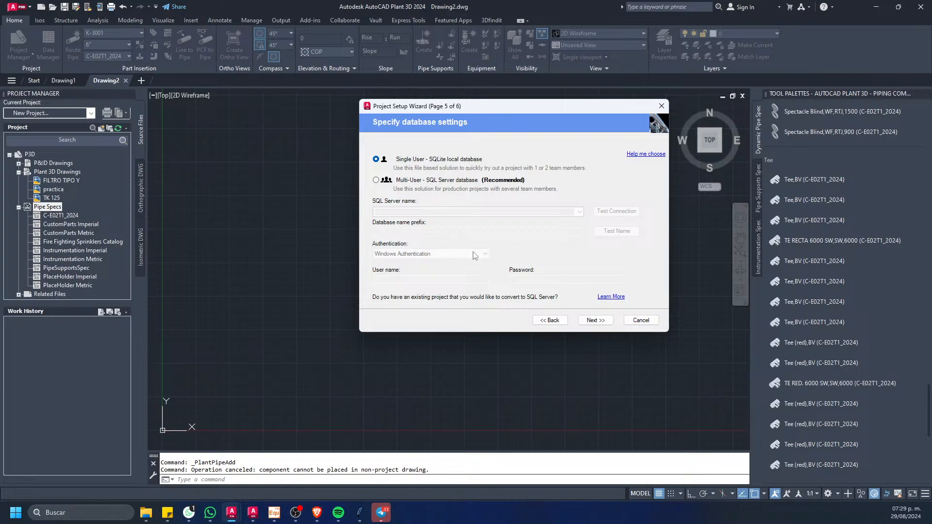
click(591, 320)
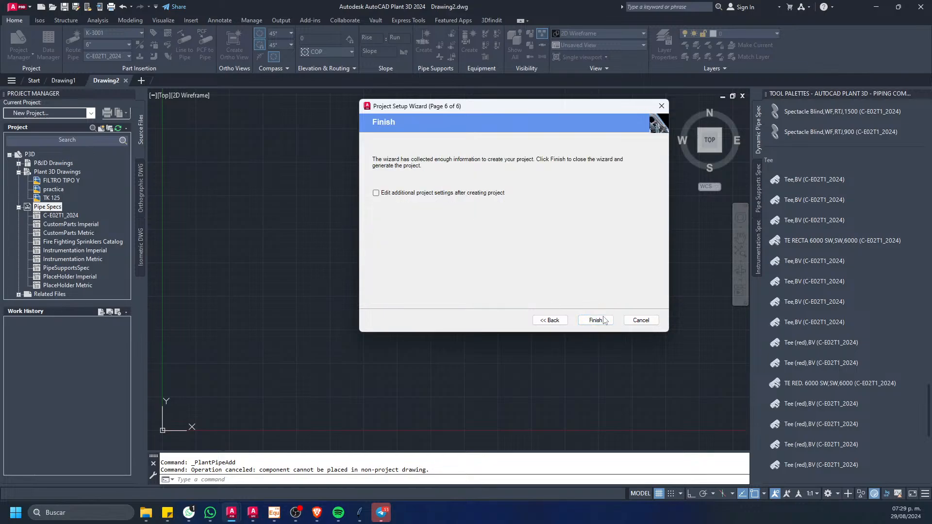
click(597, 321)
click(596, 321)
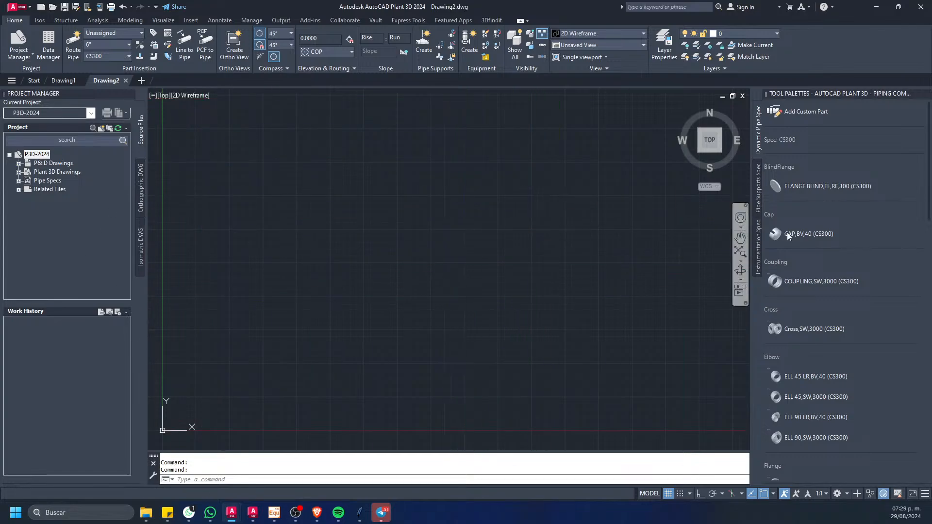
Step: Review the piping components available in the CS300 spec, from fittings and flanges to valves
scroll(772, 337, down, 10)
scroll(770, 347, down, 3)
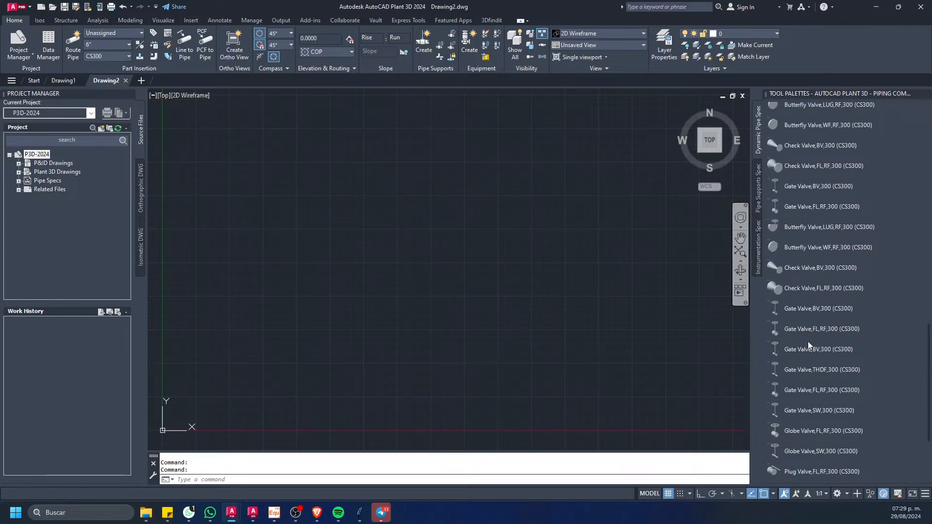
scroll(827, 165, up, 8)
scroll(825, 161, up, 5)
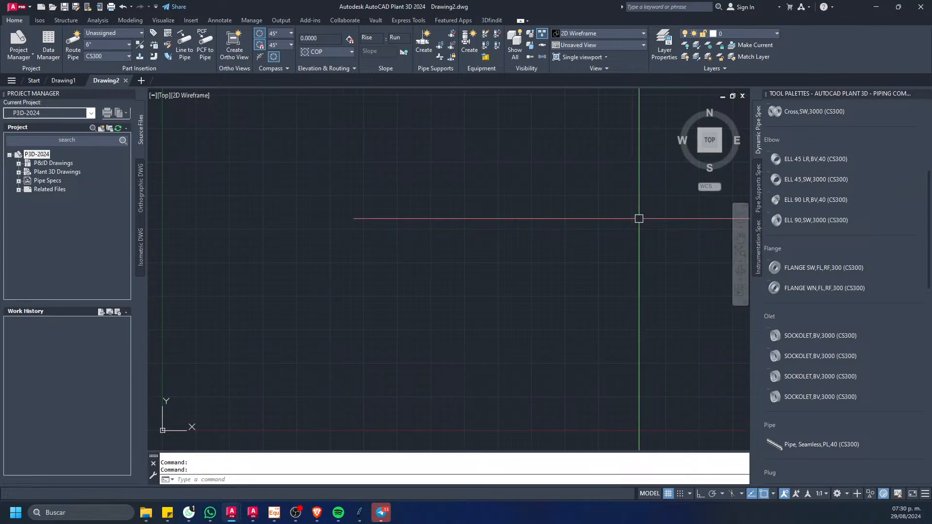
scroll(834, 201, down, 8)
scroll(807, 236, down, 3)
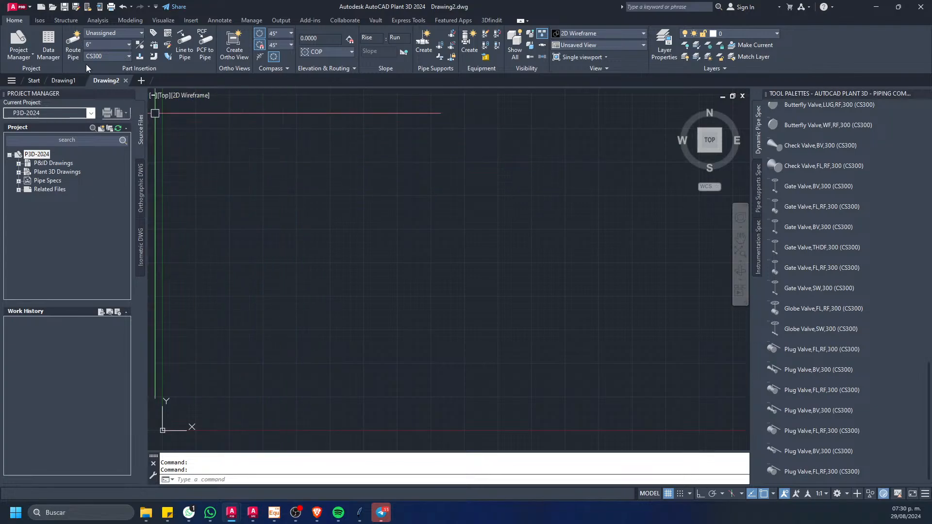
Step: Try to route a pipe in the non-project drawing Drawing2
click(73, 46)
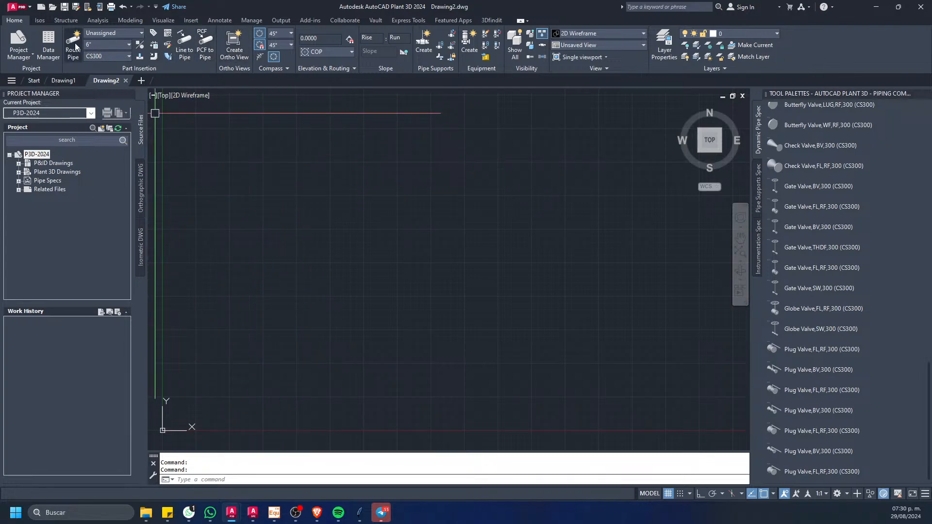
click(538, 277)
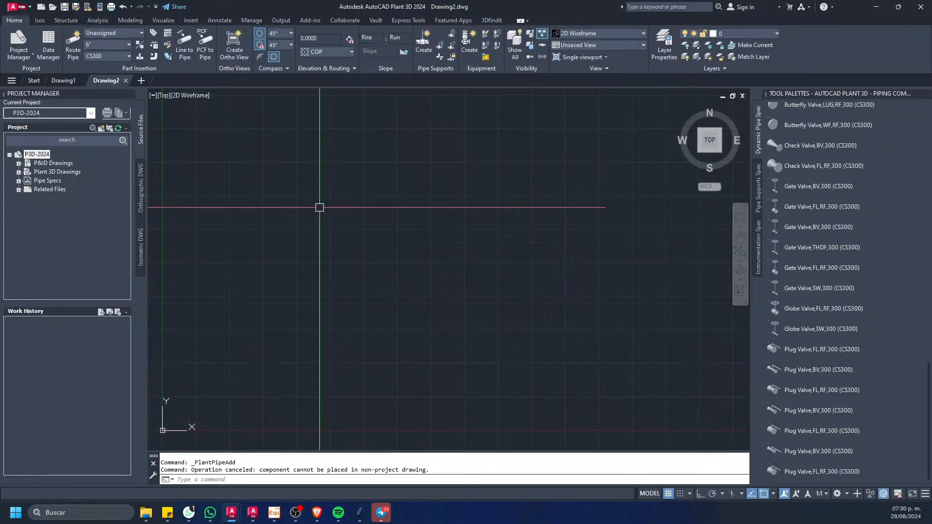
Step: Examine the new project's P&ID Drawings and Plant 3D Drawings nodes, and look through its list of pipe specs
click(31, 163)
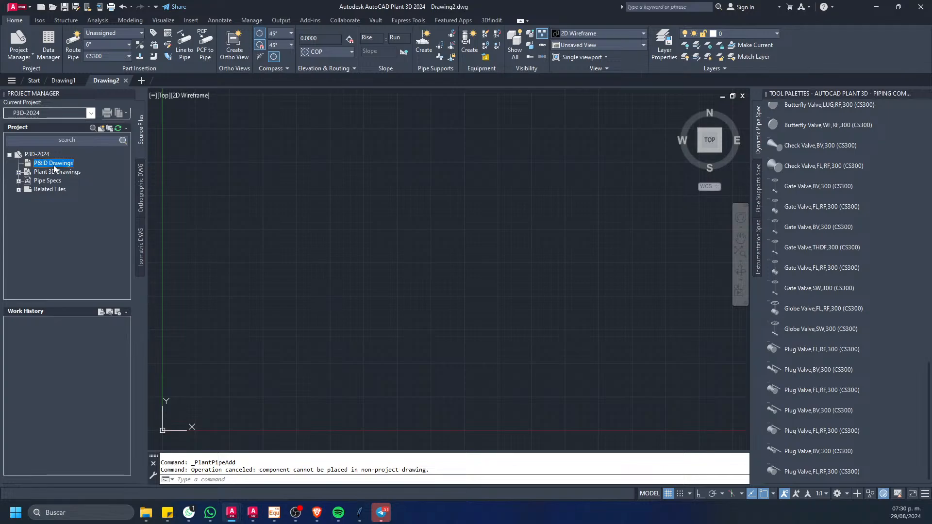
right_click(56, 167)
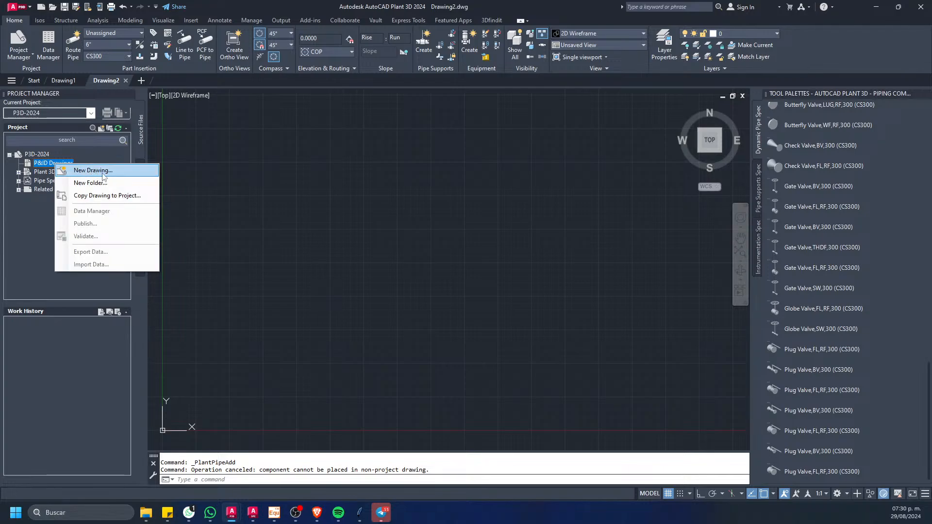
click(34, 218)
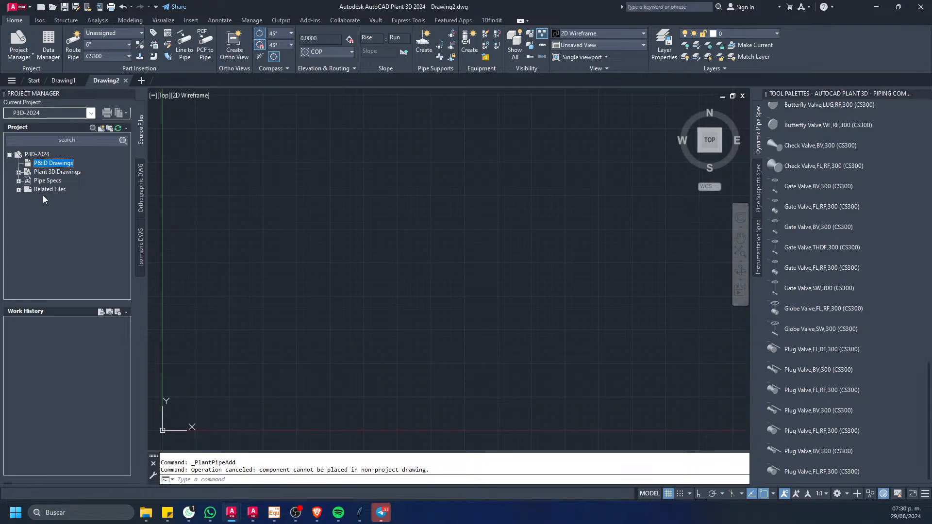
click(58, 172)
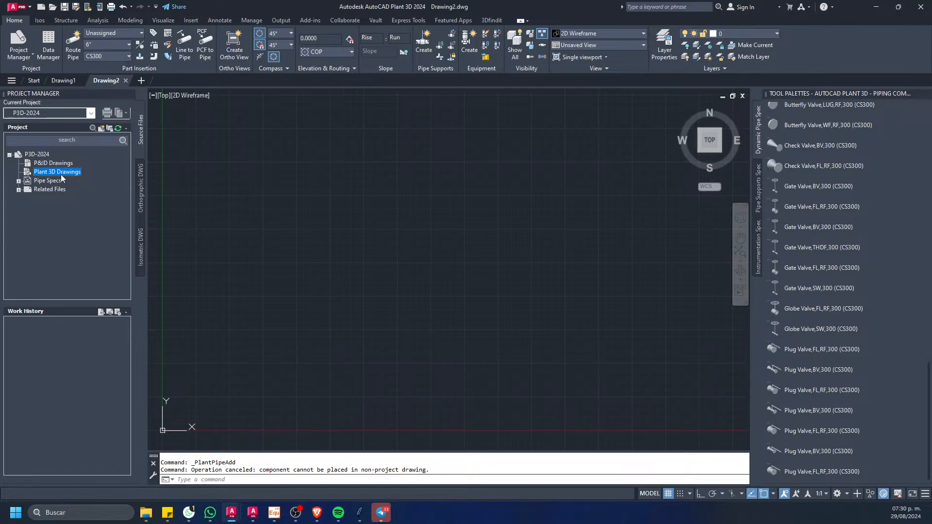
double_click(49, 181)
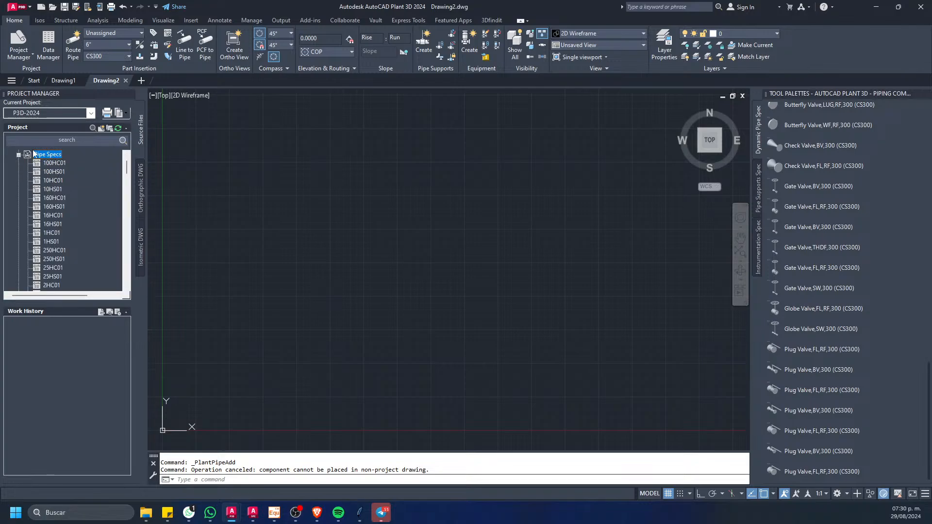
drag(125, 167, 93, 197)
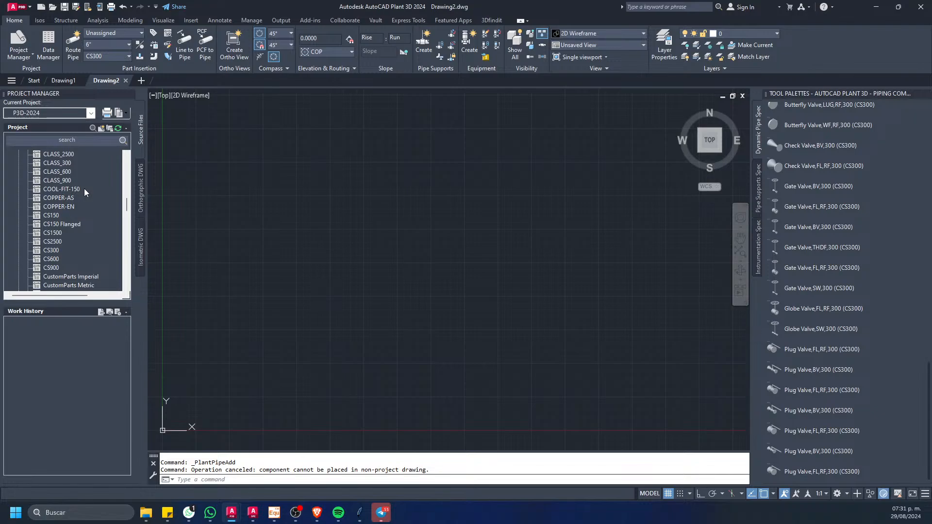
drag(126, 203, 132, 154)
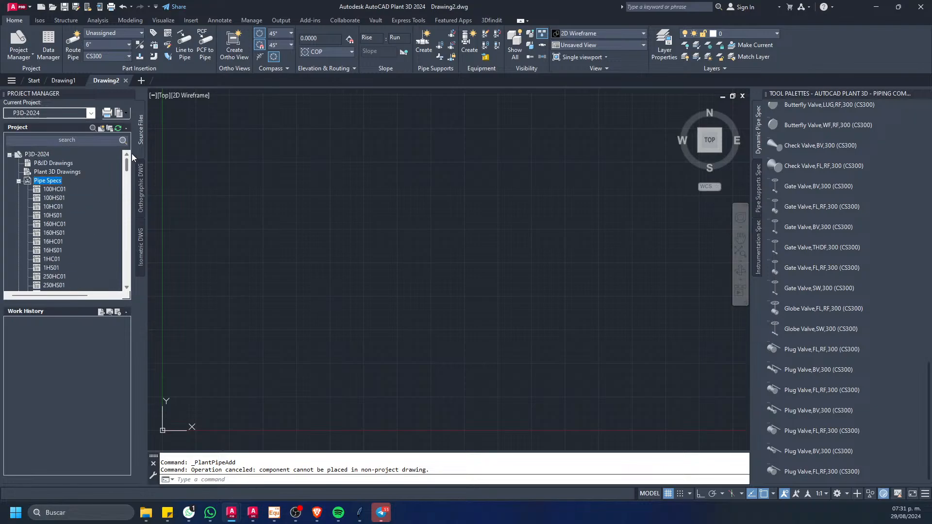
click(19, 181)
click(44, 173)
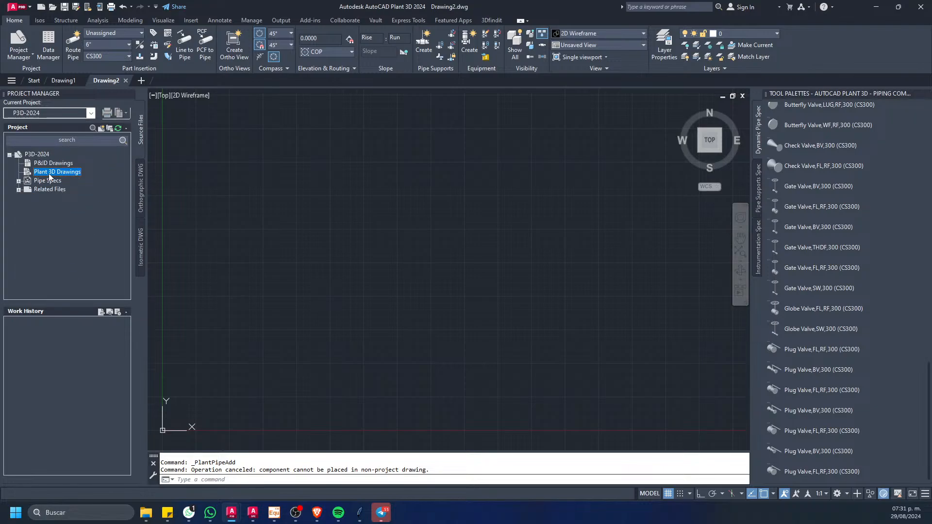
right_click(49, 175)
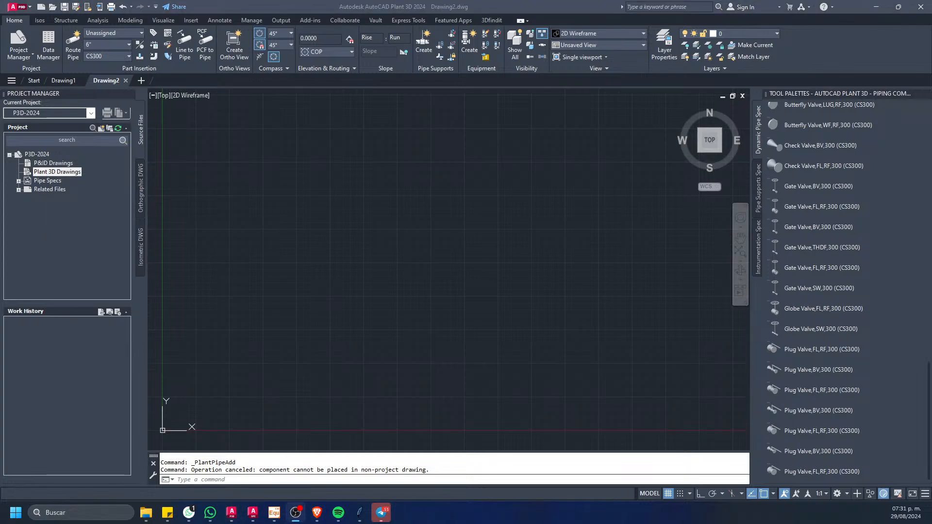
click(363, 339)
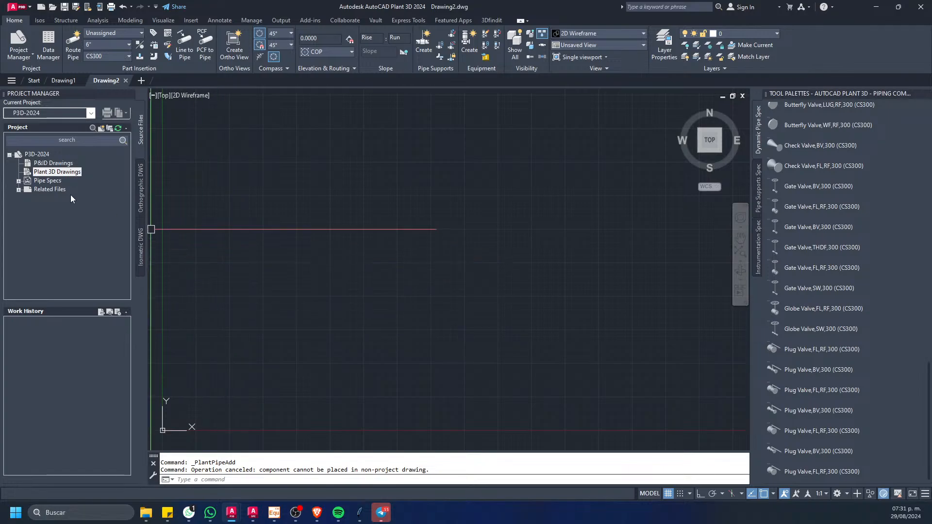
Step: Create a folder named EMPRESA 1 under the project's Plant 3D Drawings, keeping the default path and template
right_click(43, 174)
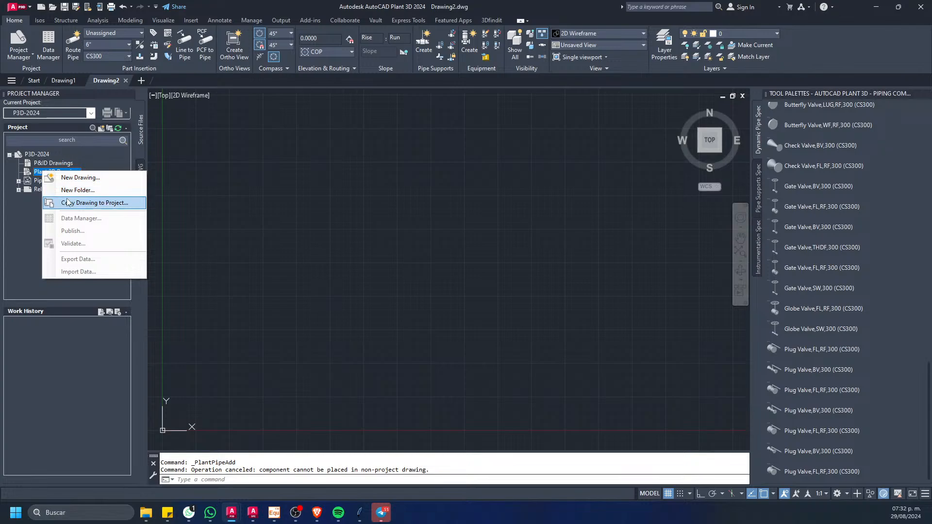
click(78, 190)
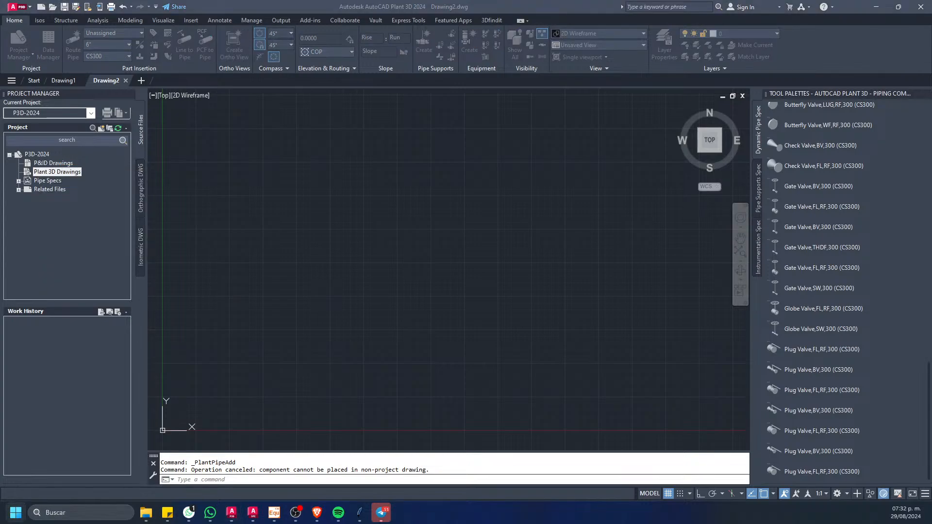
mouse_move(43, 287)
mouse_down()
mouse_move(224, 228)
mouse_move(189, 187)
mouse_move(167, 179)
mouse_up()
click(137, 196)
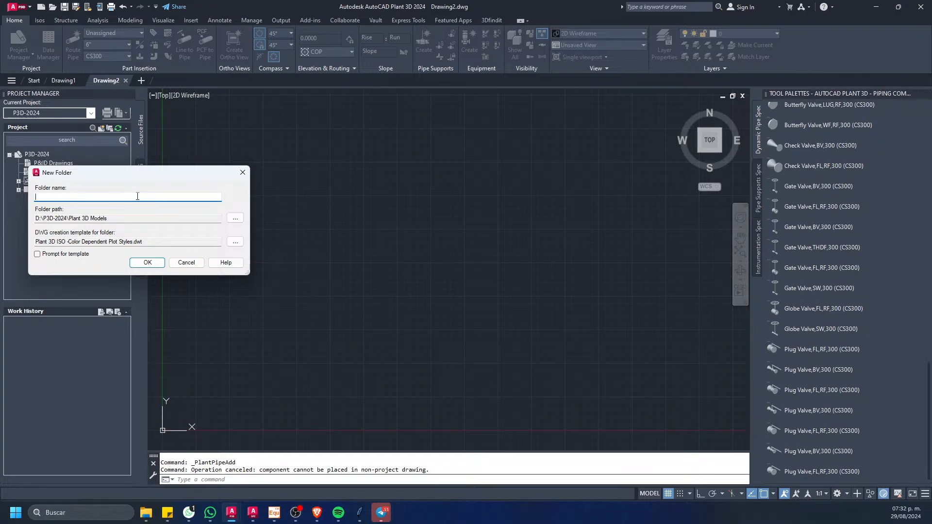
text(EMPRESA 1)
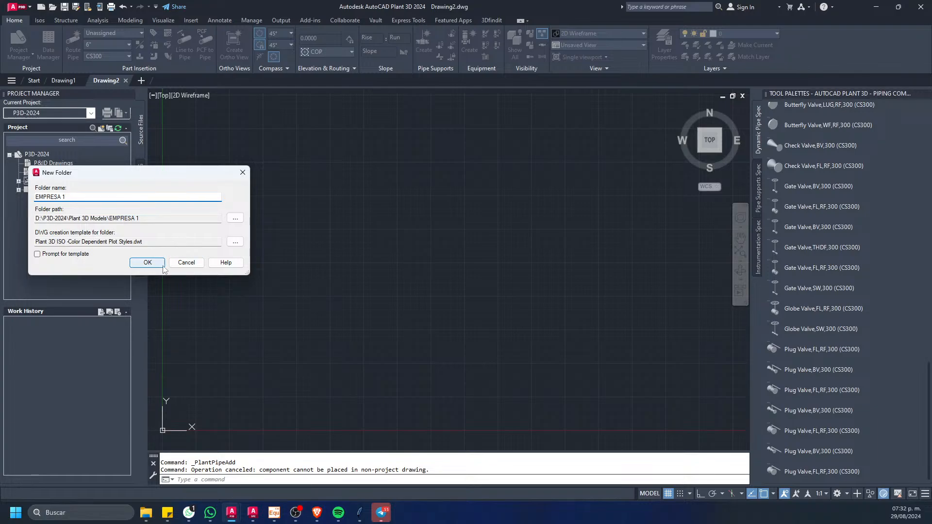
click(147, 262)
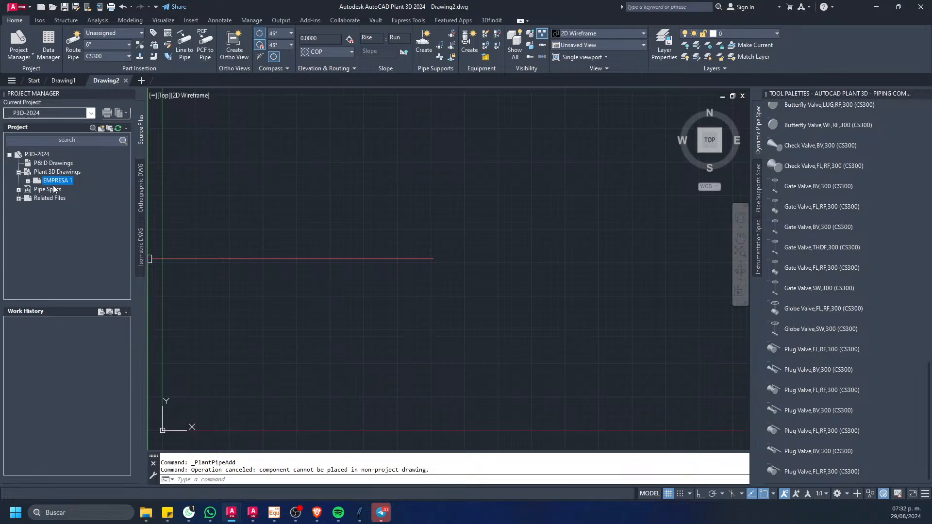
Step: Add a second folder named EMPRESA 2 under Plant 3D Drawings with the default path and template
right_click(57, 172)
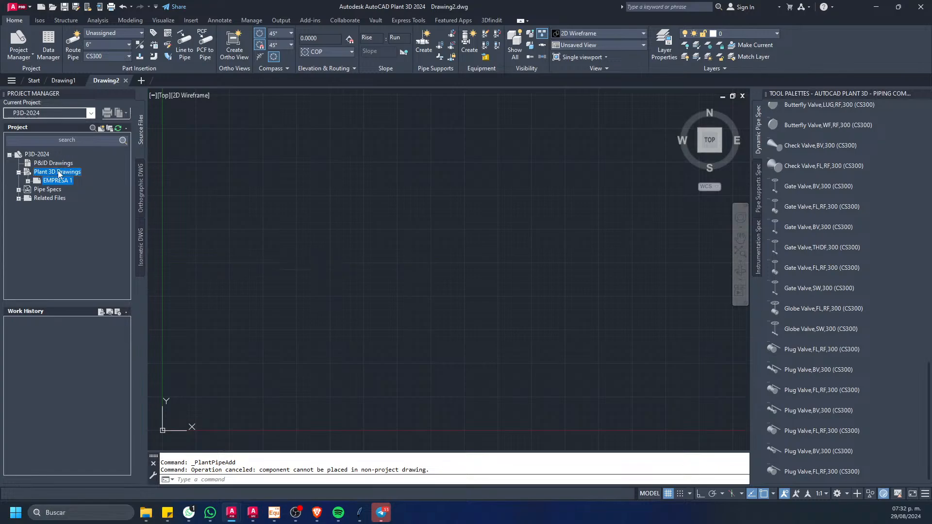
click(94, 191)
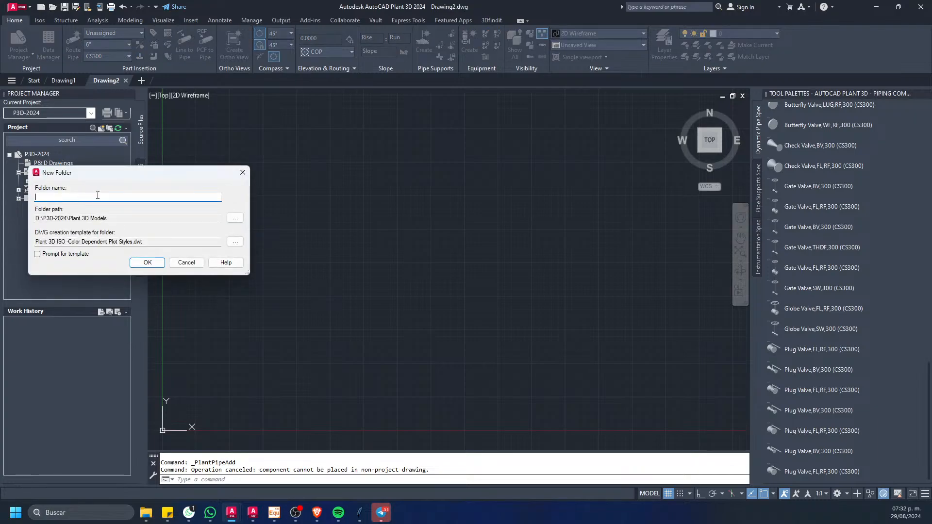
text(EMPRESA 2)
click(147, 262)
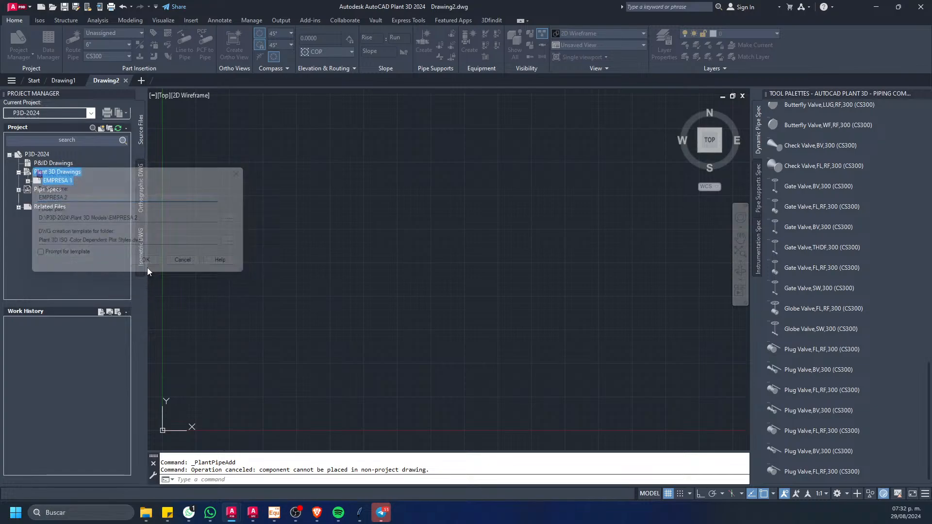
Step: Create a new drawing named DESFOGUE in the EMPRESA 1 folder, using the default Plant 3D ISO color-dependent template
click(61, 182)
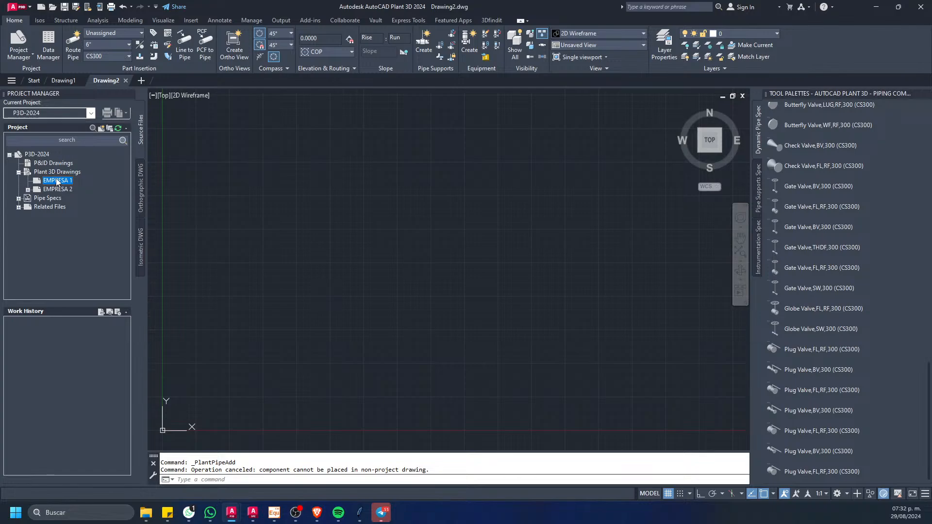
right_click(56, 182)
click(93, 204)
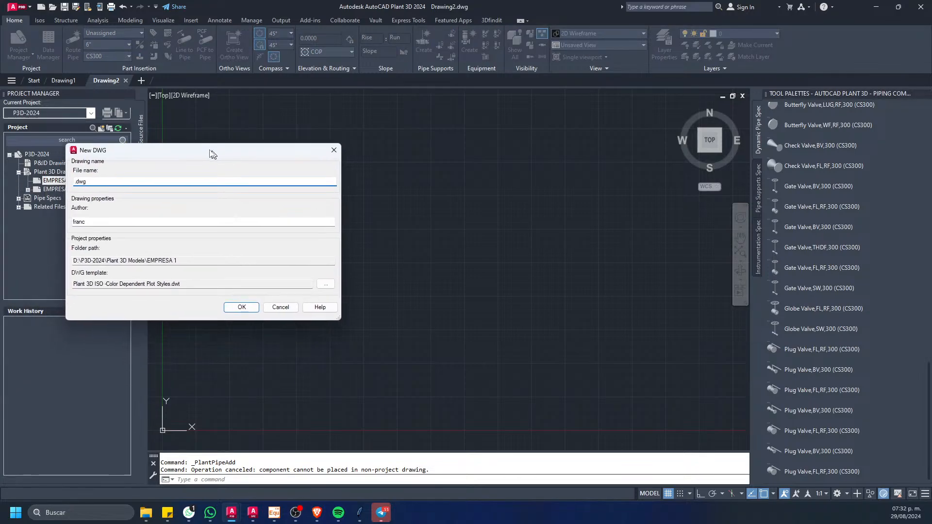
drag(210, 151, 161, 159)
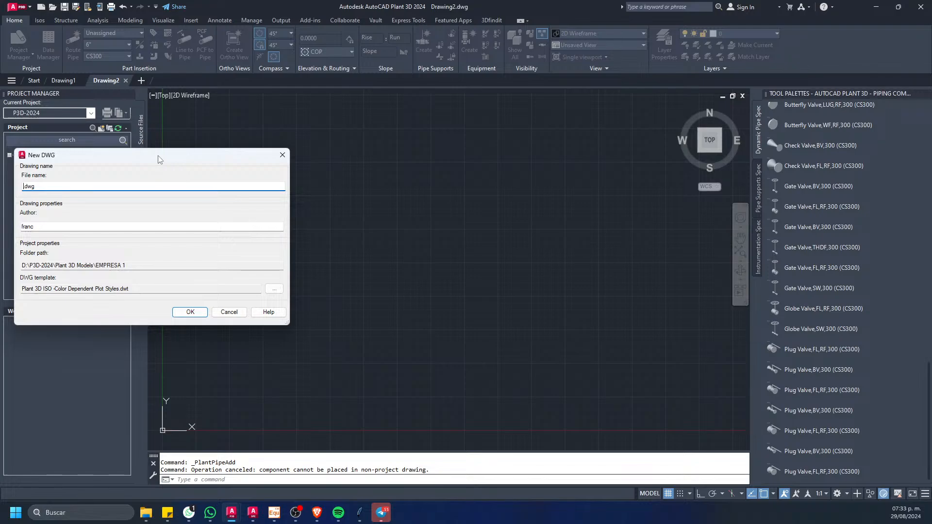
text(DESFOGUE)
click(189, 312)
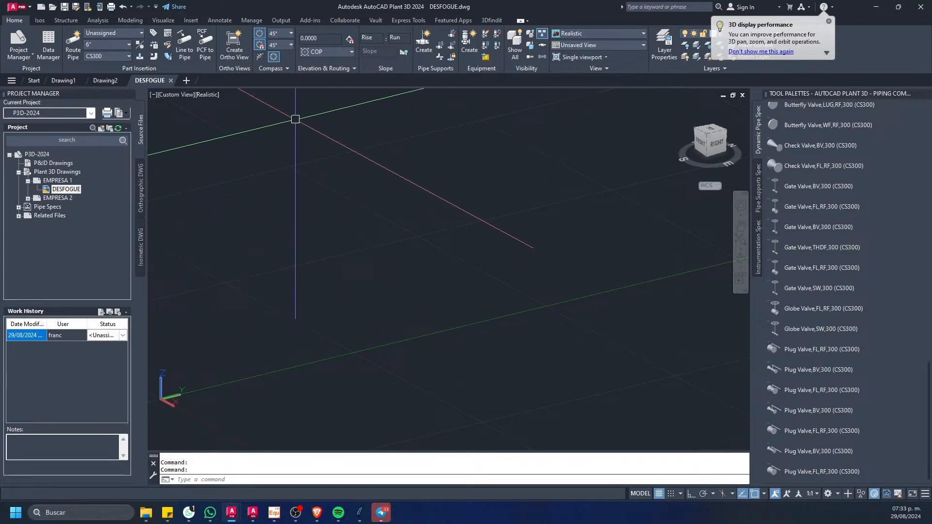
middle_drag(295, 115, 291, 185)
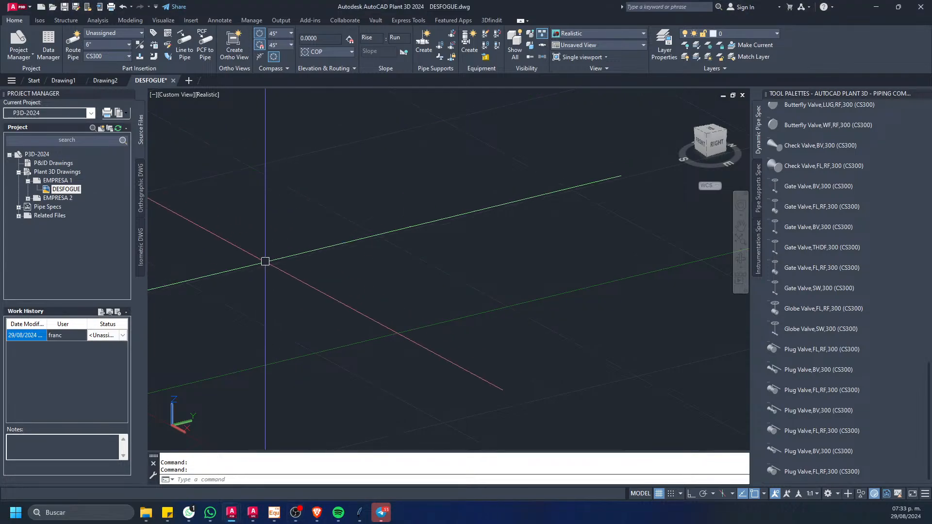
click(72, 53)
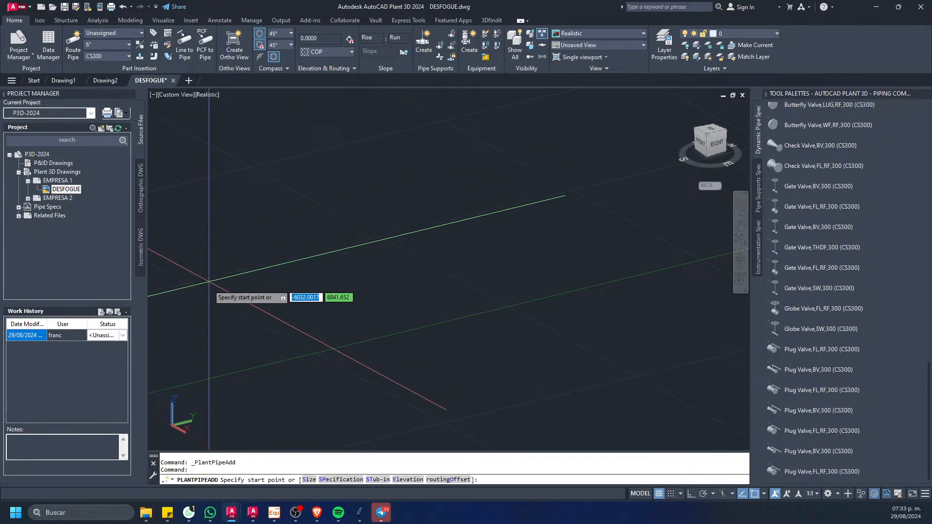
click(204, 293)
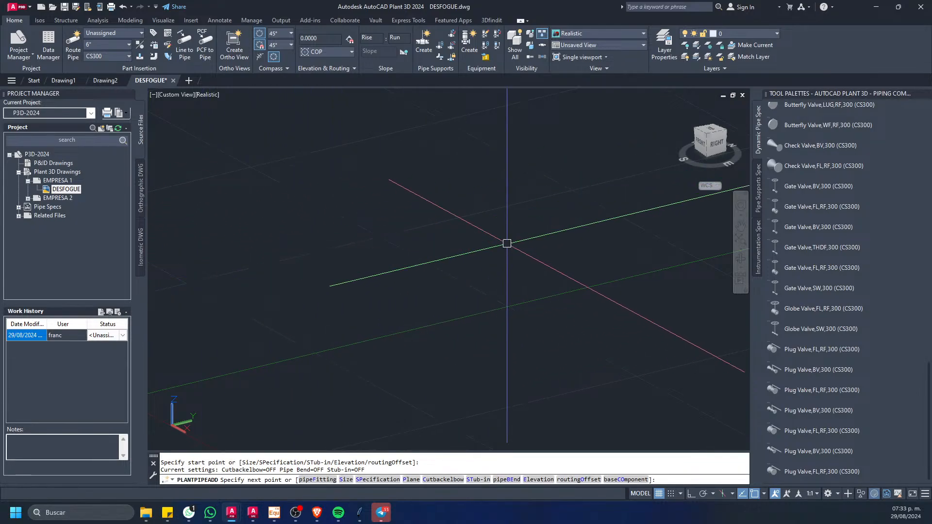
key(Escape)
Step: Route a 6" CS300 pipe run of four segments with 90° turns in the DESFOGUE drawing, viewed from the SE isometric
click(708, 137)
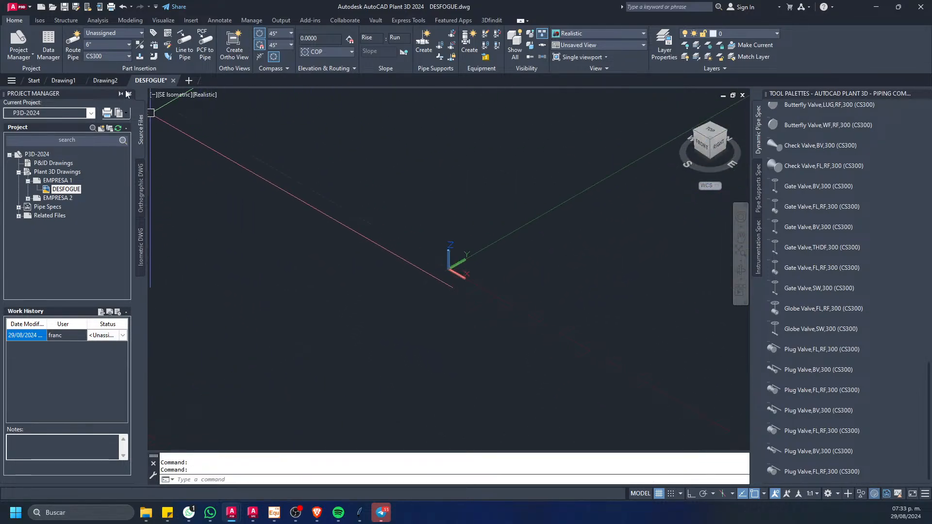
click(72, 48)
click(226, 291)
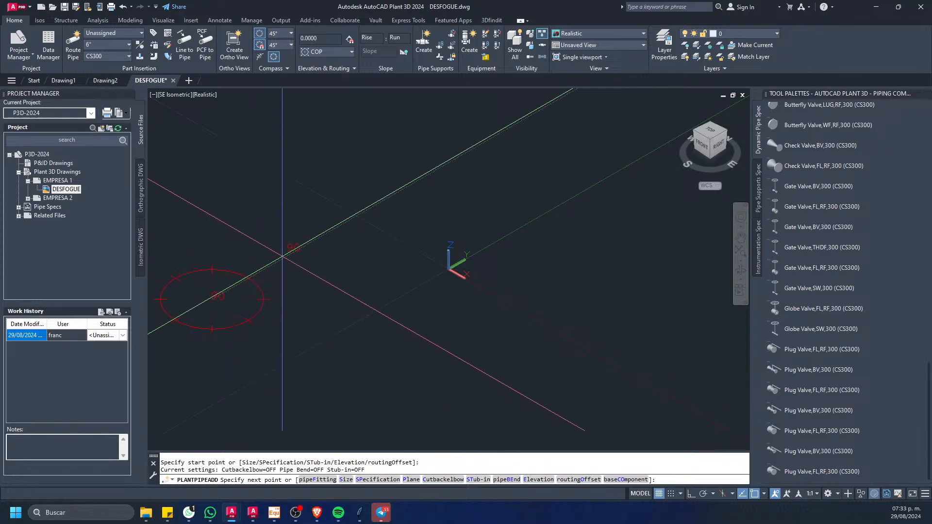
scroll(285, 257, down, 8)
scroll(353, 225, down, 10)
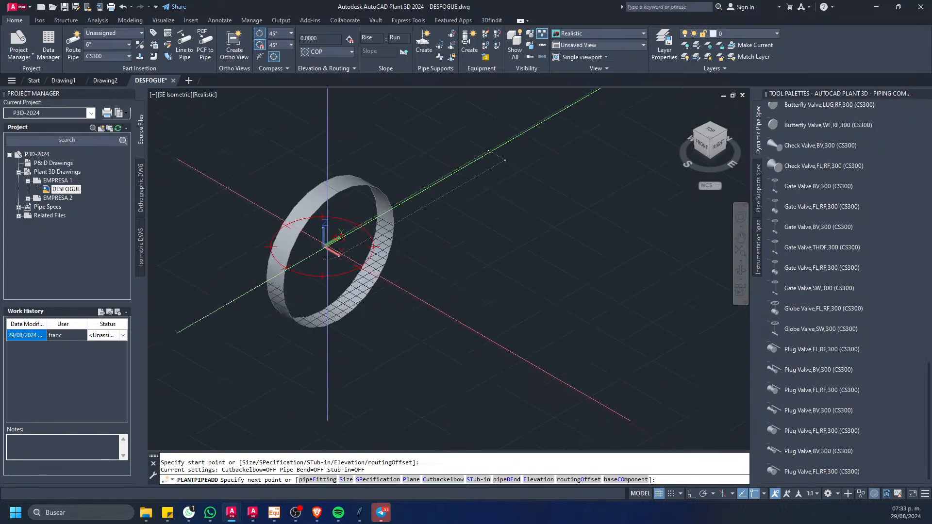
scroll(335, 244, down, 5)
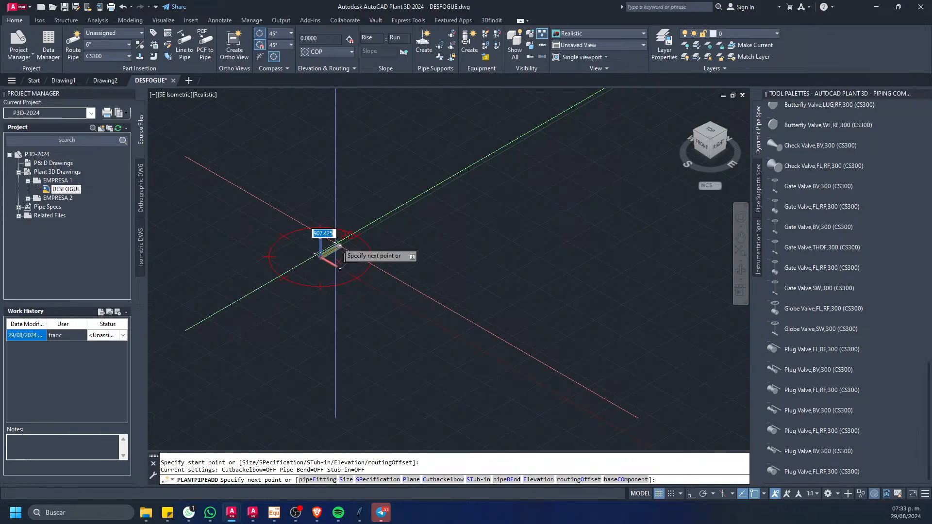
click(367, 232)
click(394, 266)
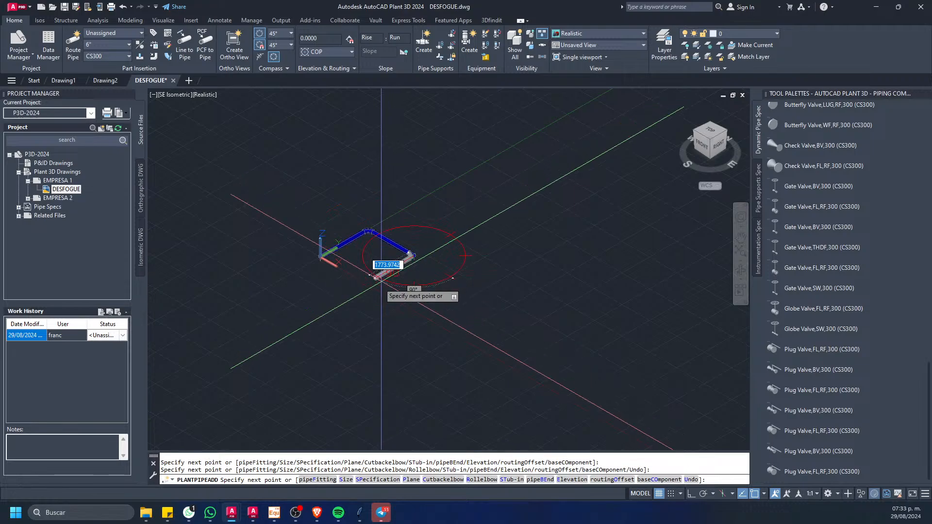
click(342, 308)
click(380, 334)
key(Escape)
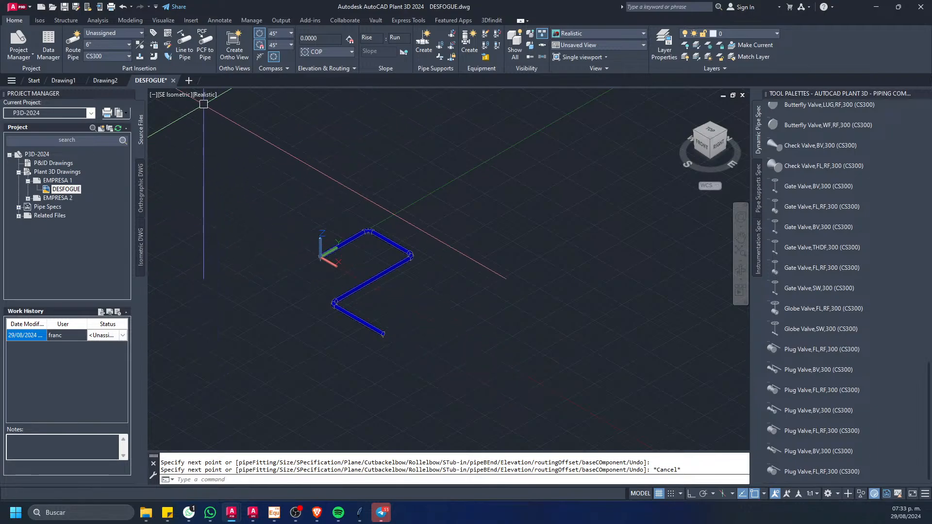
Step: Close the DESFOGUE drawing with its changes saved, and close the unused Drawing2 and Drawing1
click(174, 80)
click(448, 277)
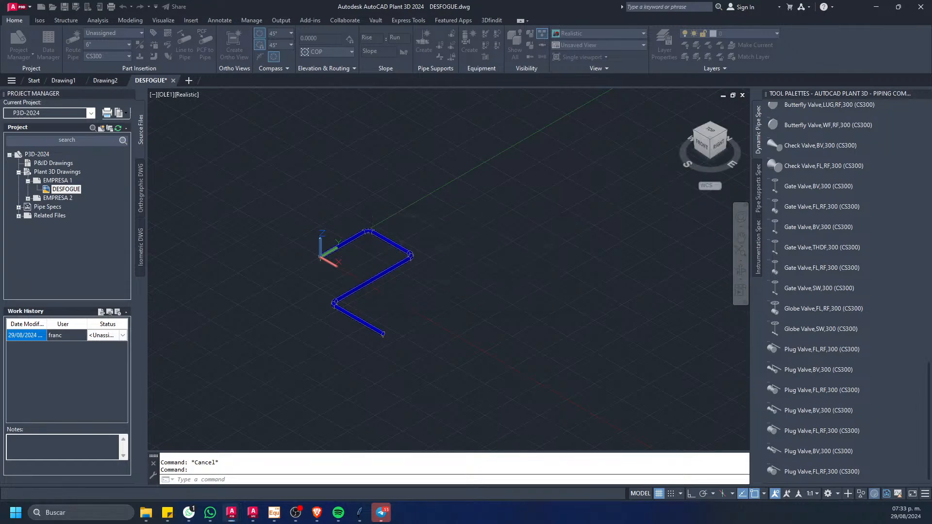
click(127, 81)
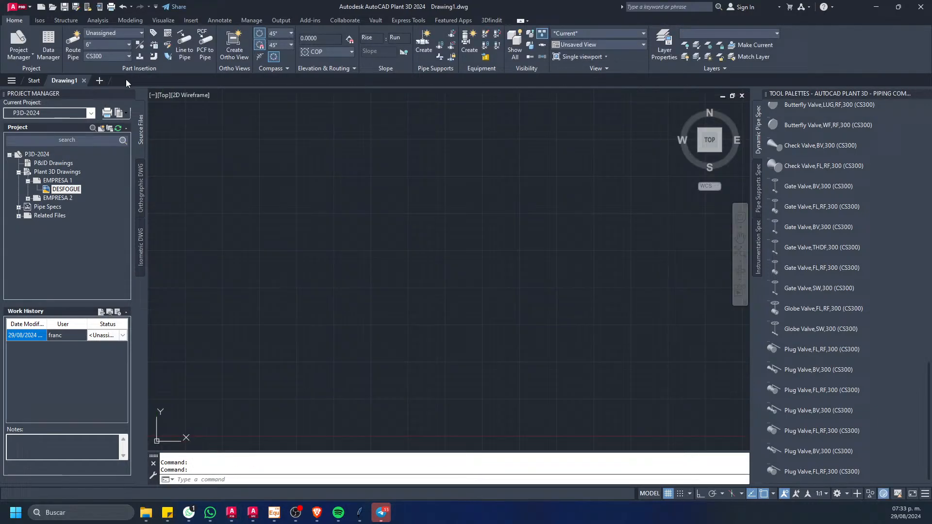
click(85, 80)
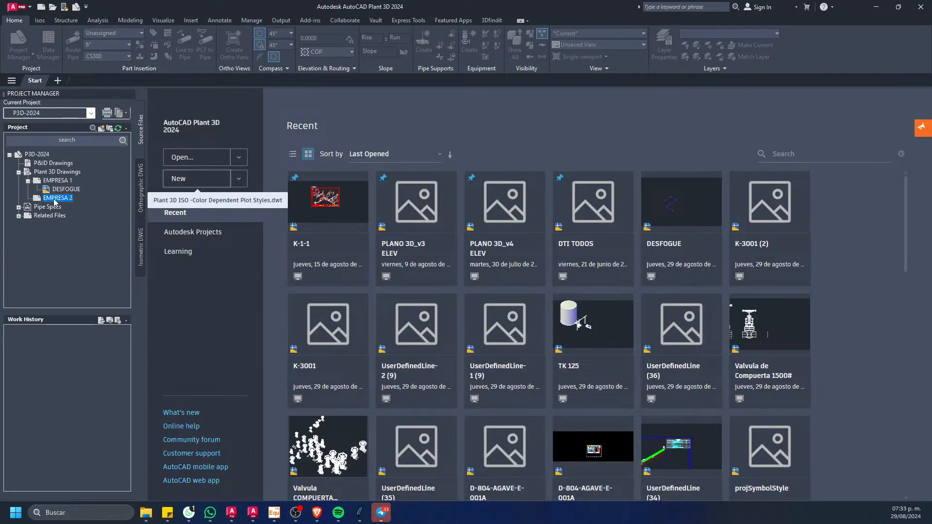
Step: Create a new drawing named GAS AMARGO in the EMPRESA 2 folder, using the default Plant 3D ISO color-dependent template
right_click(58, 198)
click(94, 233)
drag(0, 215, 315, 186)
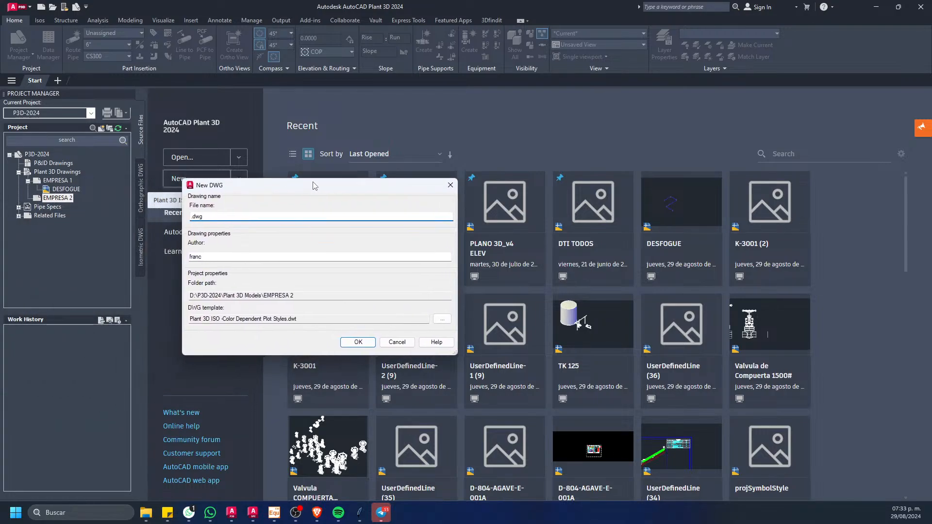
text(GAS AM)
text(ARGO)
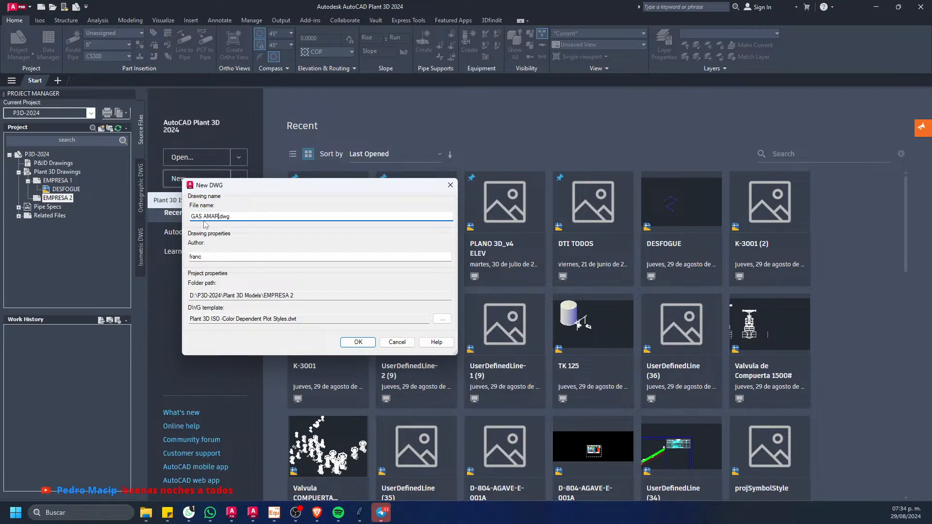
click(373, 345)
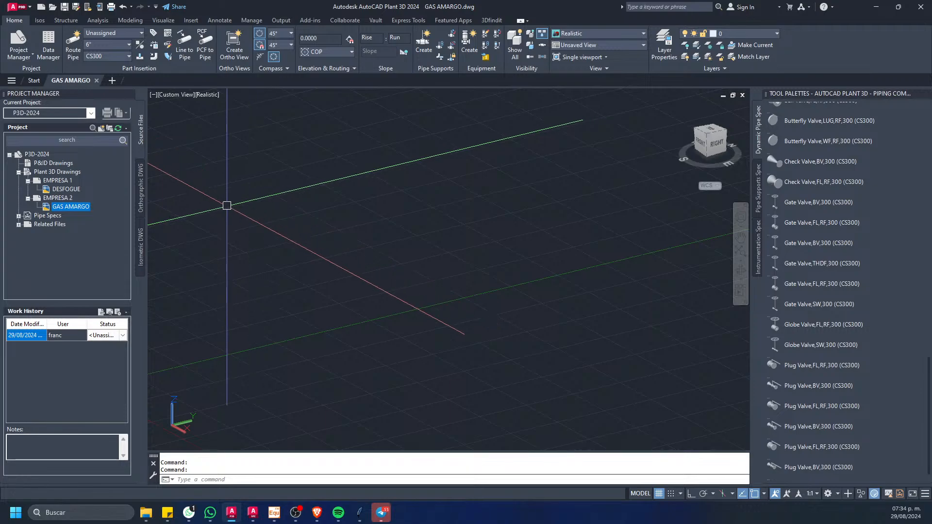
Step: Examine the CS300 components available for insertion, the current spec choice, and the project's Pipe Specs list
scroll(247, 206, down, 5)
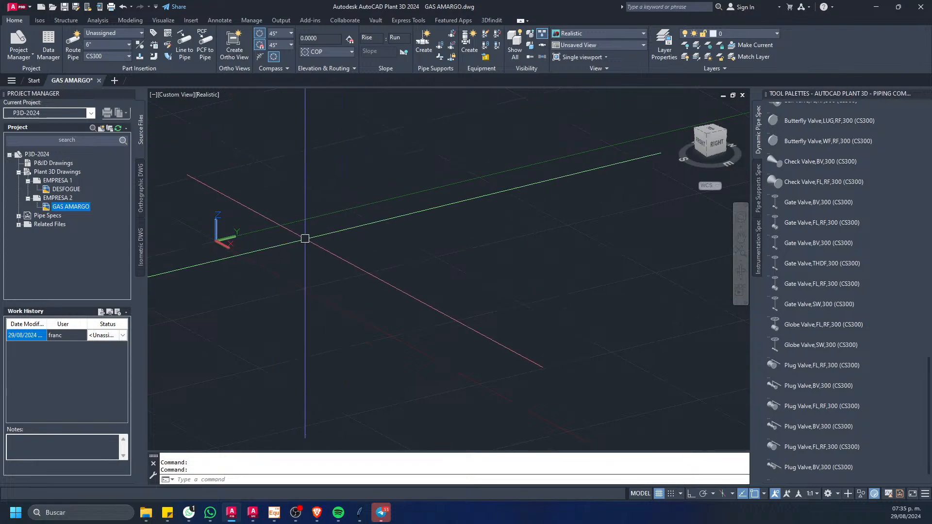
scroll(808, 170, down, 15)
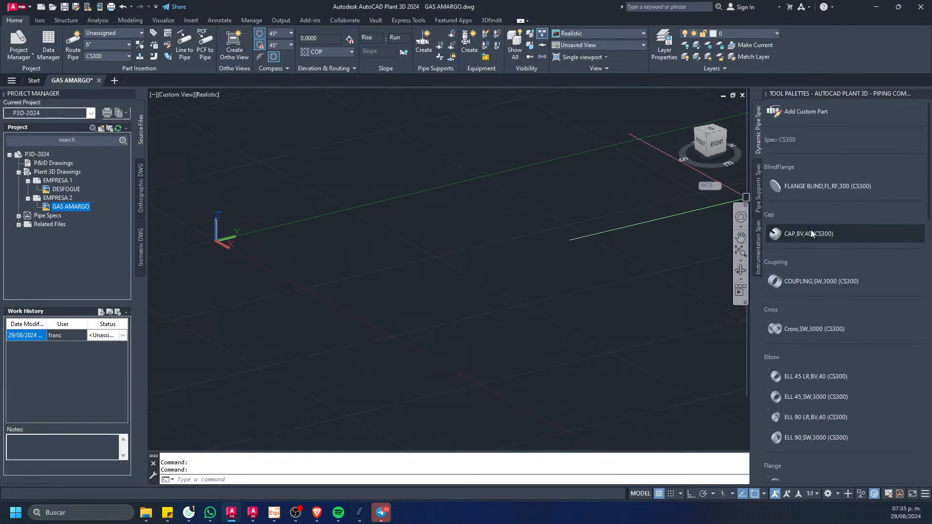
scroll(808, 160, up, 6)
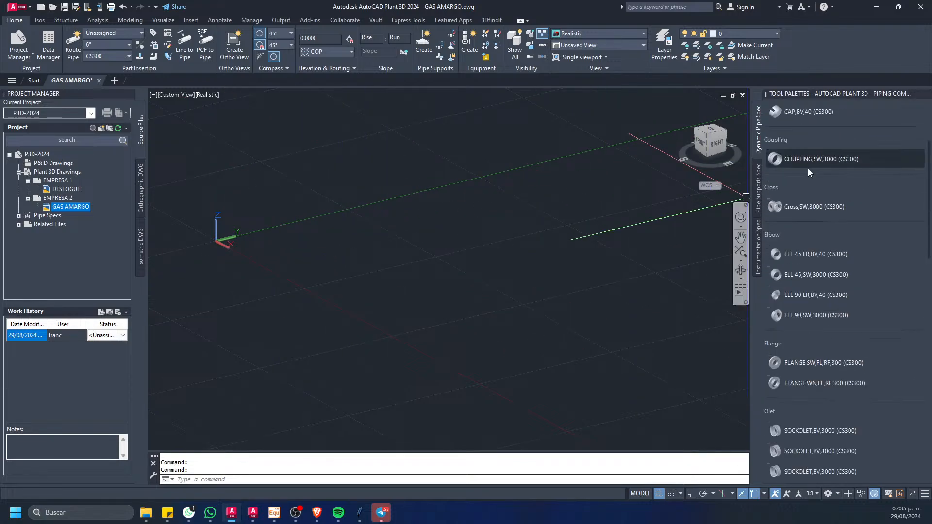
click(114, 59)
click(109, 72)
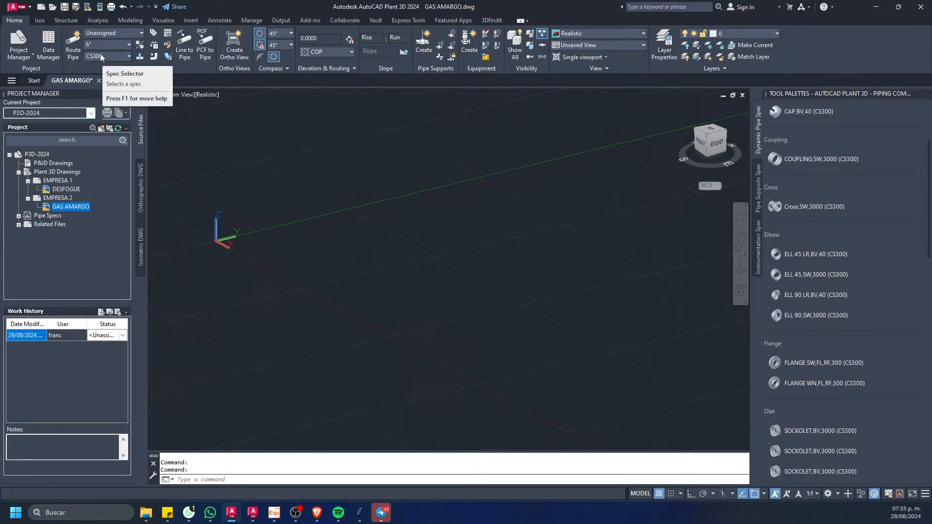
double_click(42, 217)
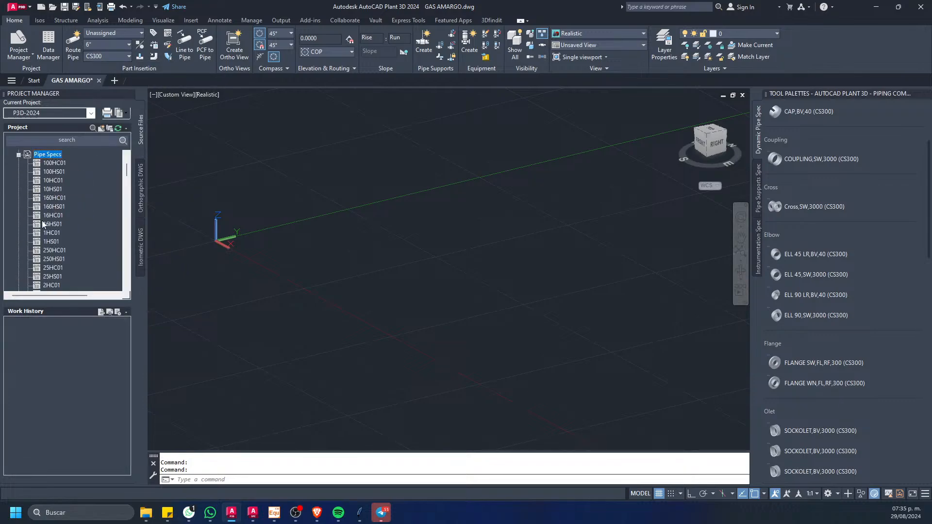
mouse_move(127, 169)
mouse_down()
mouse_move(116, 256)
mouse_move(119, 159)
mouse_up()
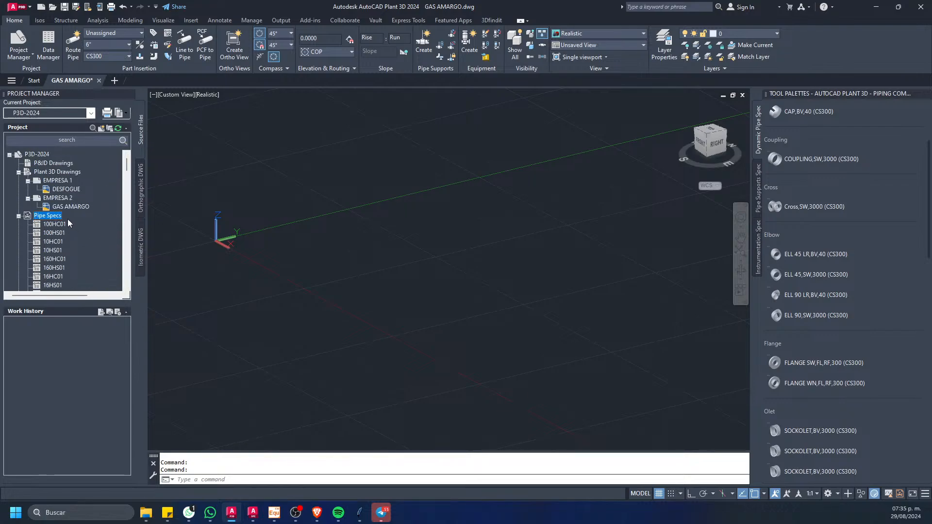
scroll(68, 214, down, 3)
scroll(77, 199, up, 2)
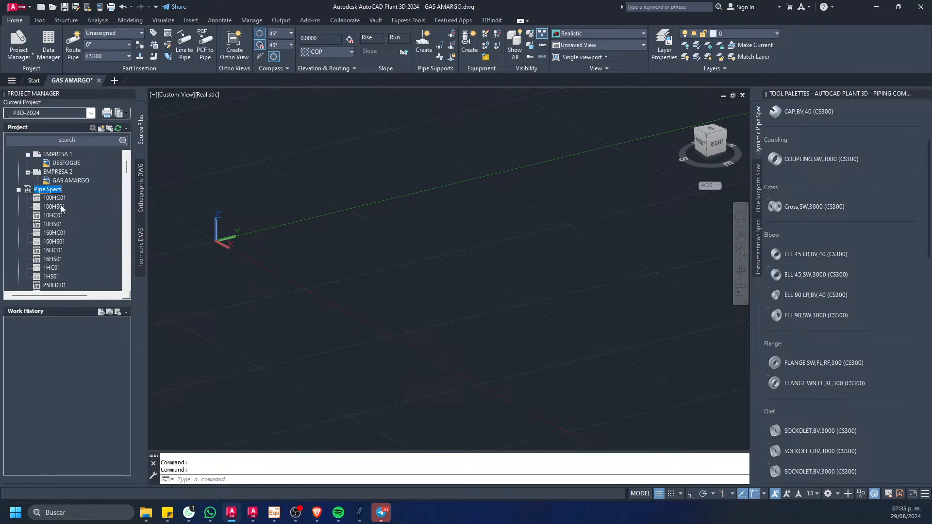
Step: Try to remove a range of pipe specs ending at CS900 from the project while CS300 is the current spec
scroll(112, 185, down, 8)
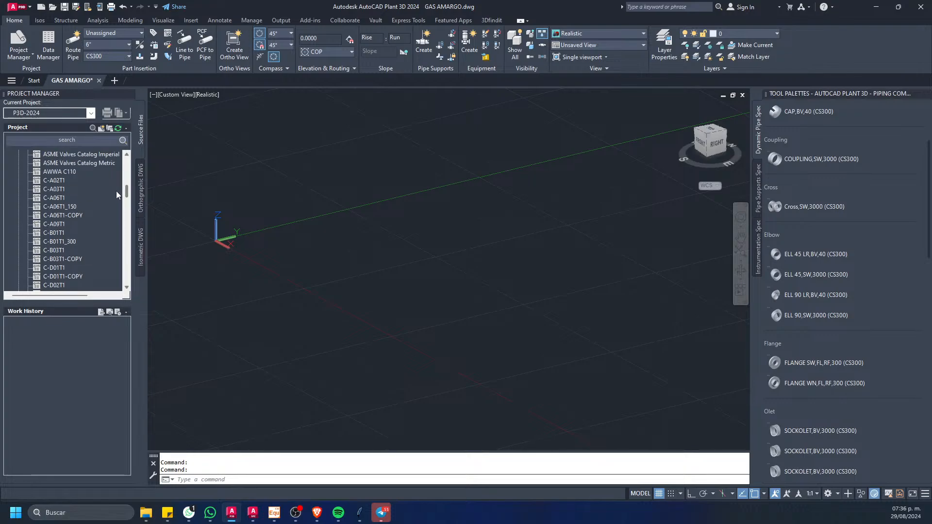
scroll(115, 192, down, 3)
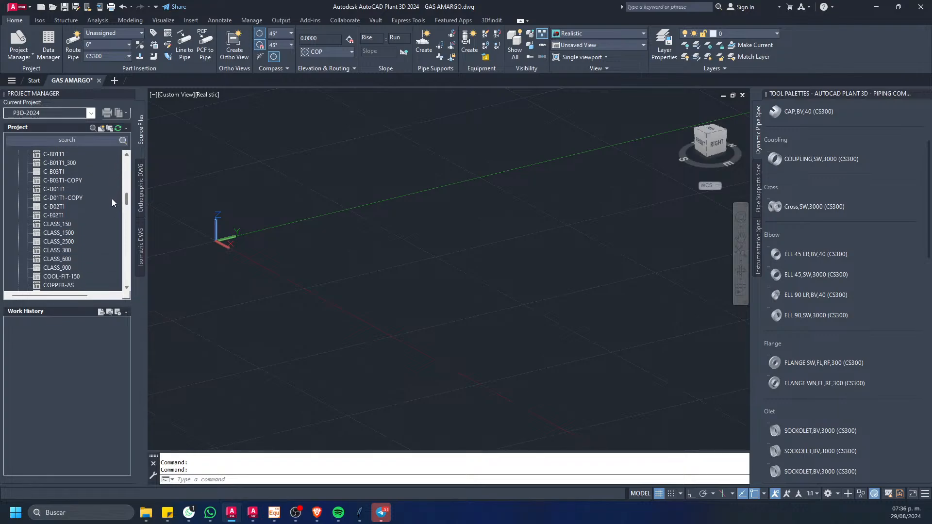
scroll(112, 204, down, 5)
shift+click(51, 223)
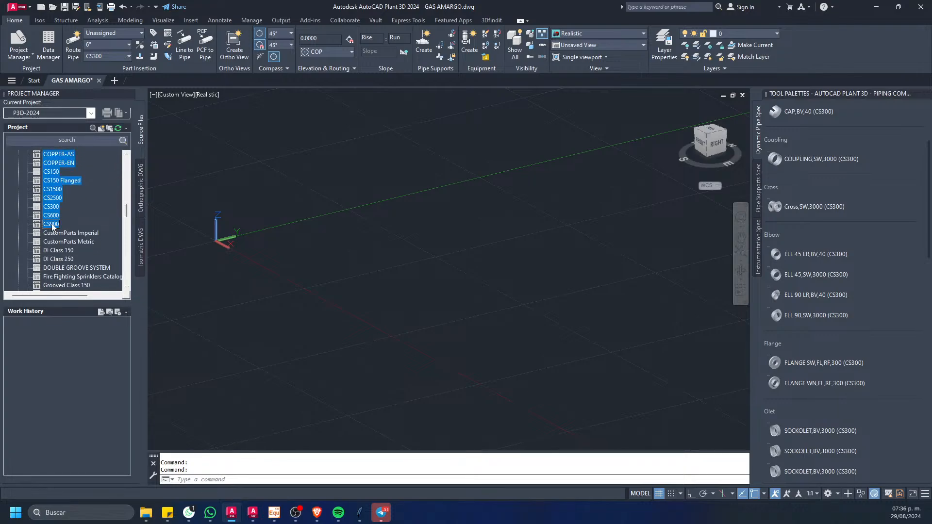
right_click(59, 198)
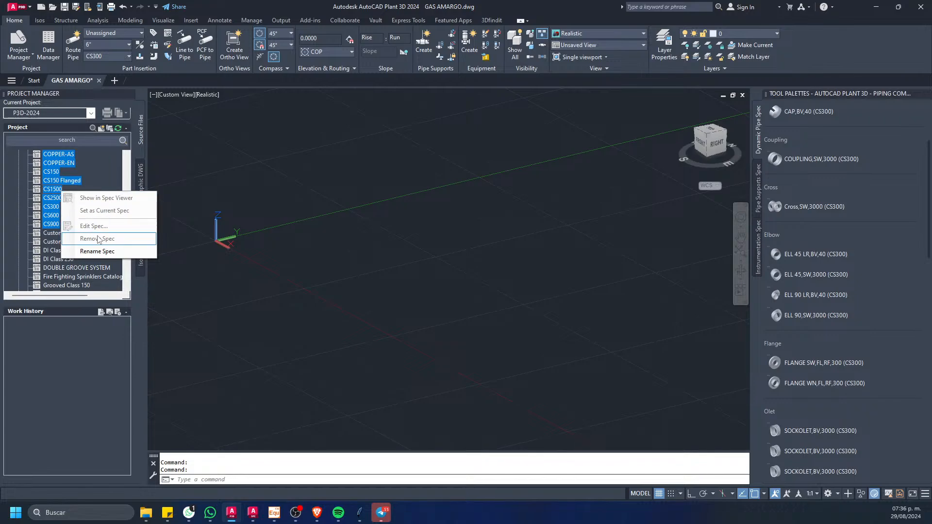
click(99, 239)
click(220, 197)
Step: Set the current pipe spec to CustomParts Imperial
click(69, 233)
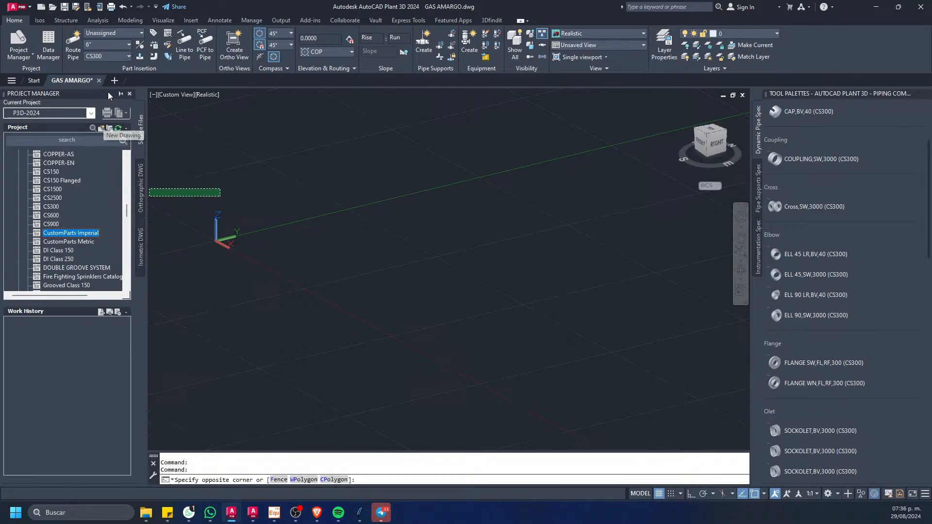
click(120, 56)
click(122, 139)
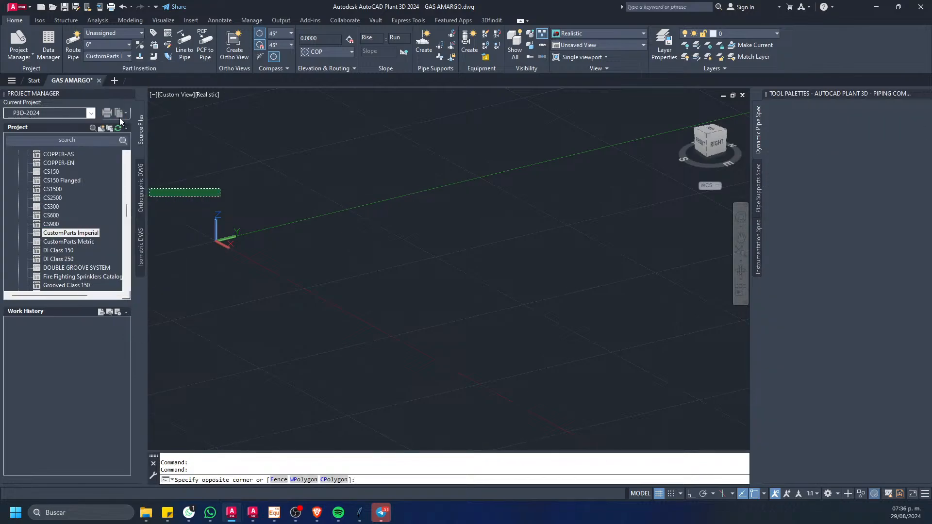
Step: Try to remove the pipe specs from 100HC01 through CS900 from the project
drag(126, 210, 130, 157)
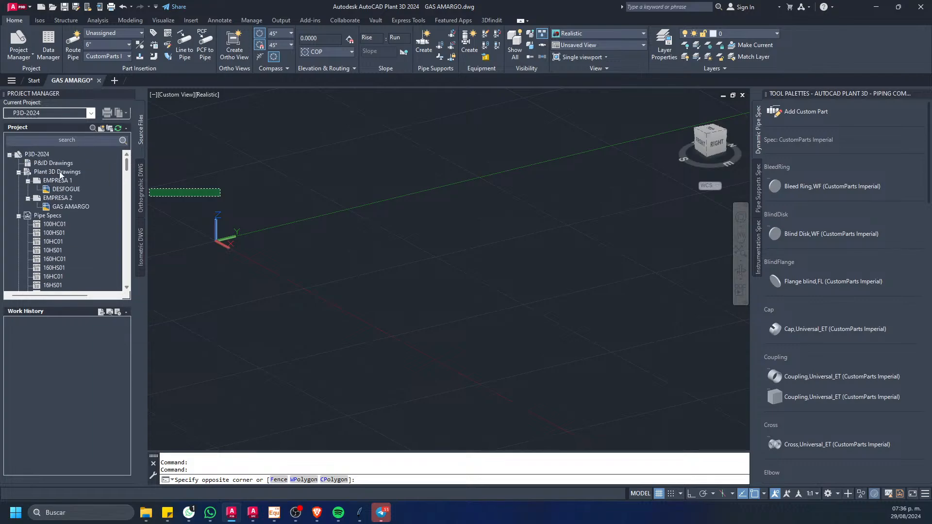
click(51, 225)
drag(125, 176, 121, 214)
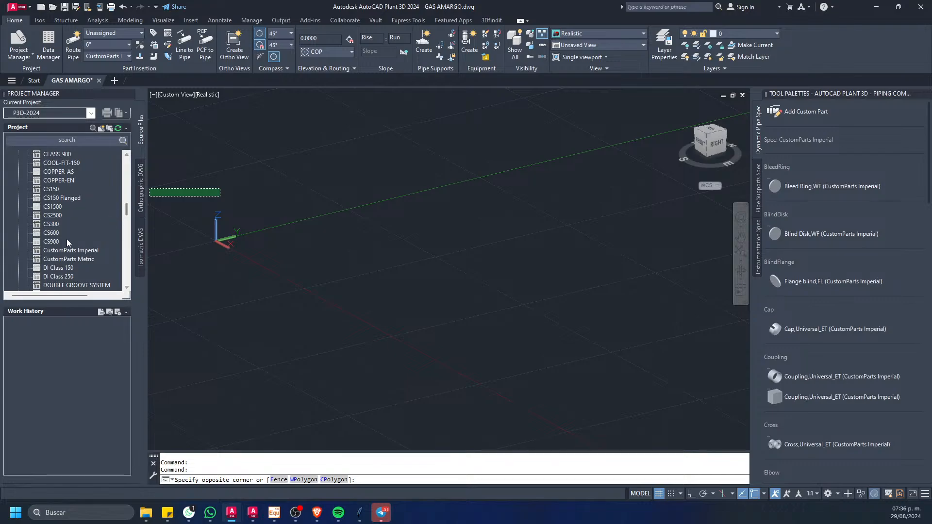
shift+click(54, 241)
right_click(58, 226)
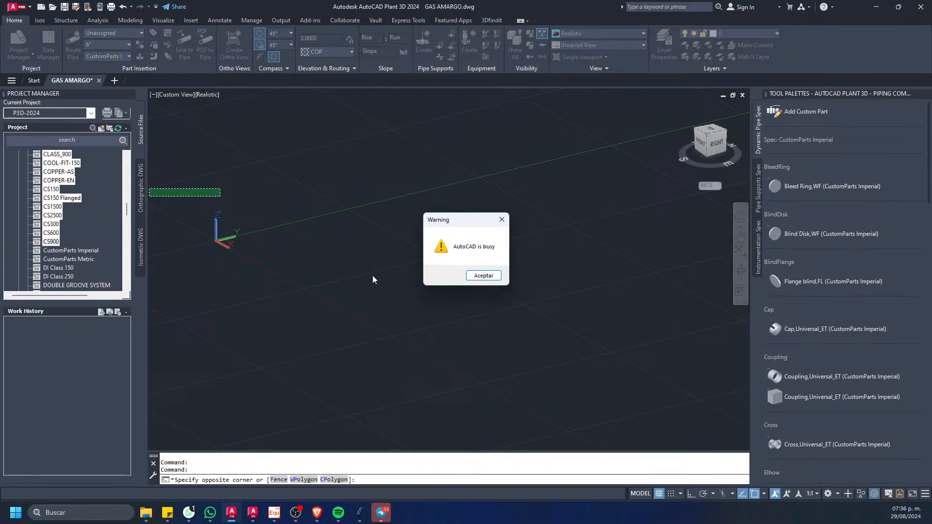
click(501, 219)
Step: Try to remove the pipe specs CLASS_900 through CS900, and cancel the pending selection window in the drawing
click(53, 244)
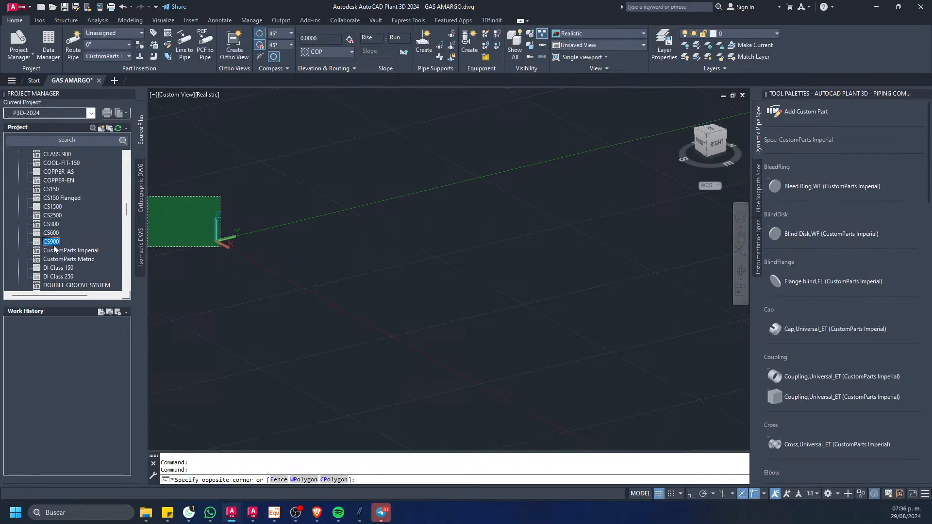
shift+click(54, 154)
right_click(77, 207)
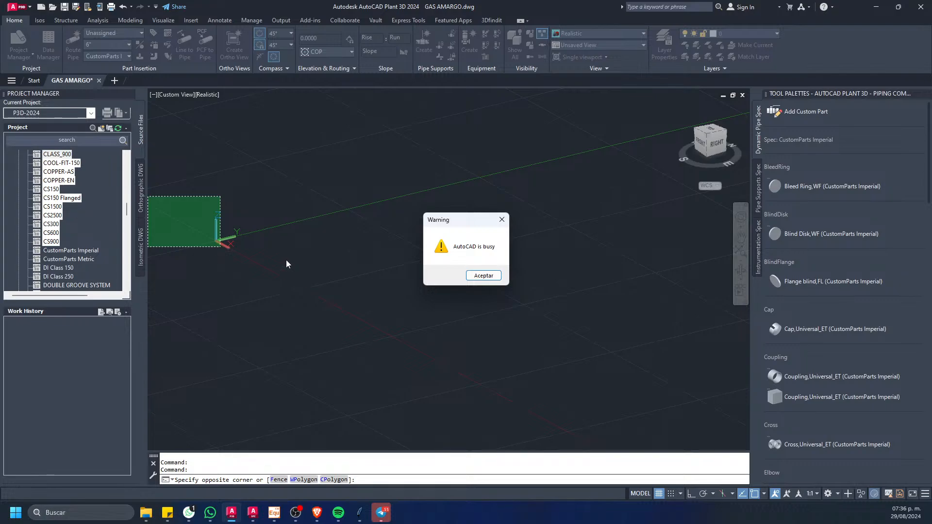
key(Escape)
click(241, 235)
key(Escape)
key(Escape)
Step: Remove the pipe specs COOL-FIT-150 through CS600 from the project, sending their files to the Project Recycle Bin
click(68, 199)
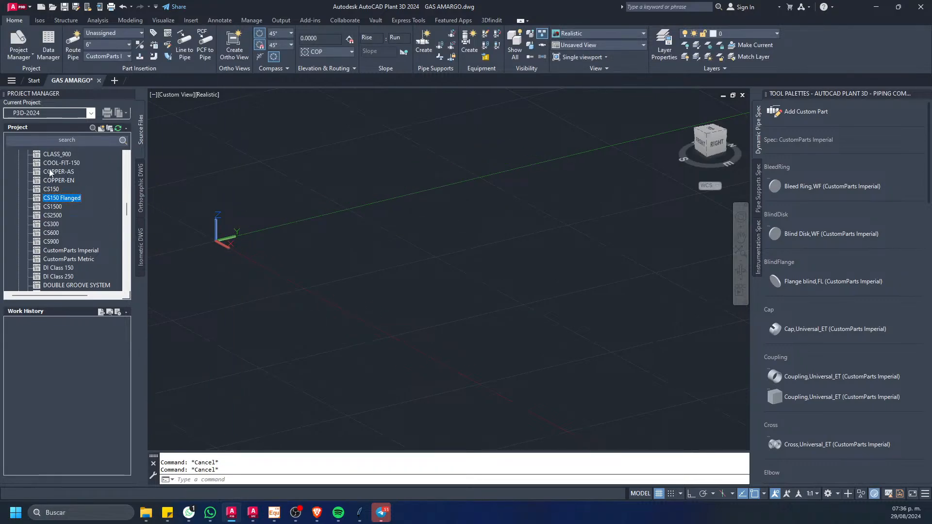
click(51, 163)
shift+click(51, 233)
right_click(51, 210)
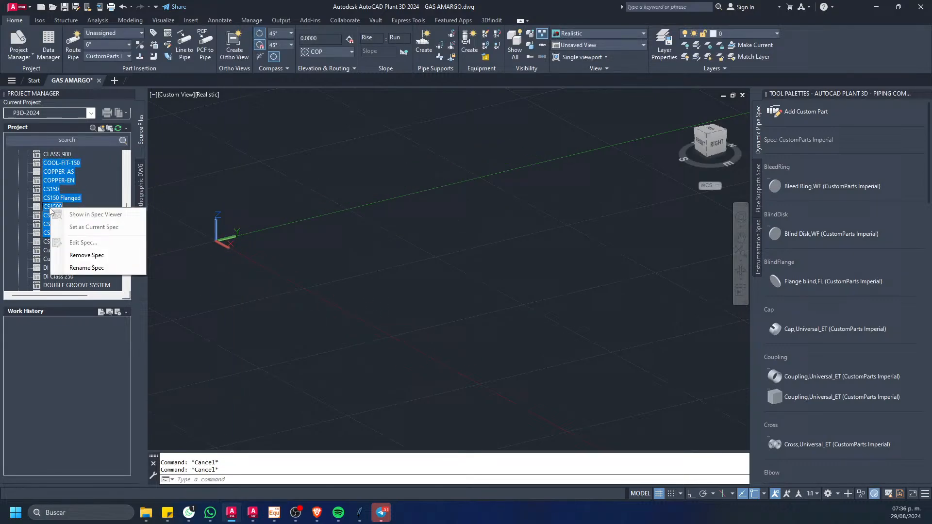
click(97, 255)
click(412, 226)
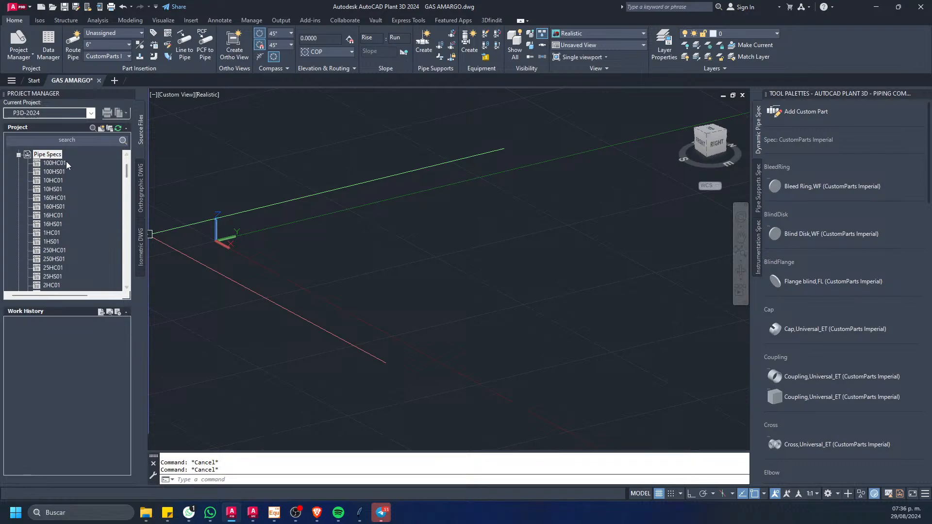
Step: Remove the pipe specs 100HC01 through 250HS01 from the project, sending their files to the Project Recycle Bin
click(59, 162)
drag(127, 172, 125, 179)
shift+click(52, 190)
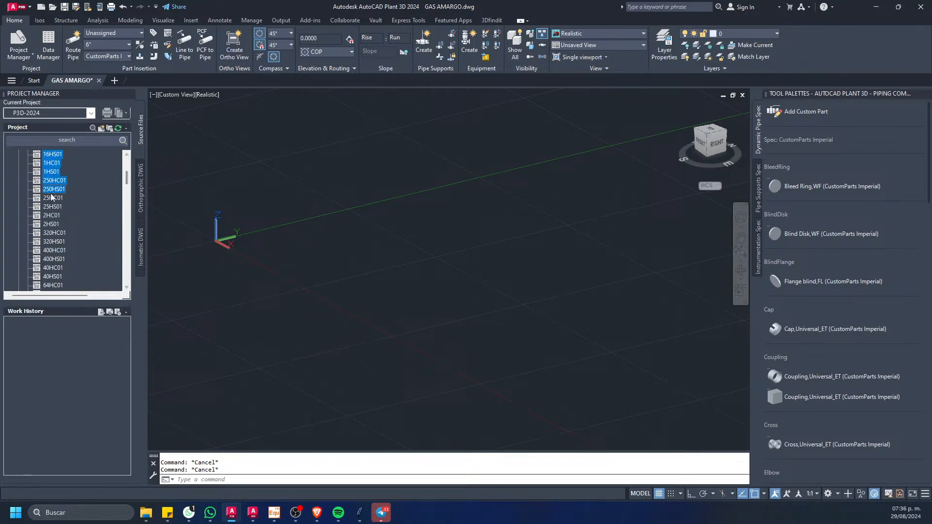
right_click(54, 179)
click(103, 229)
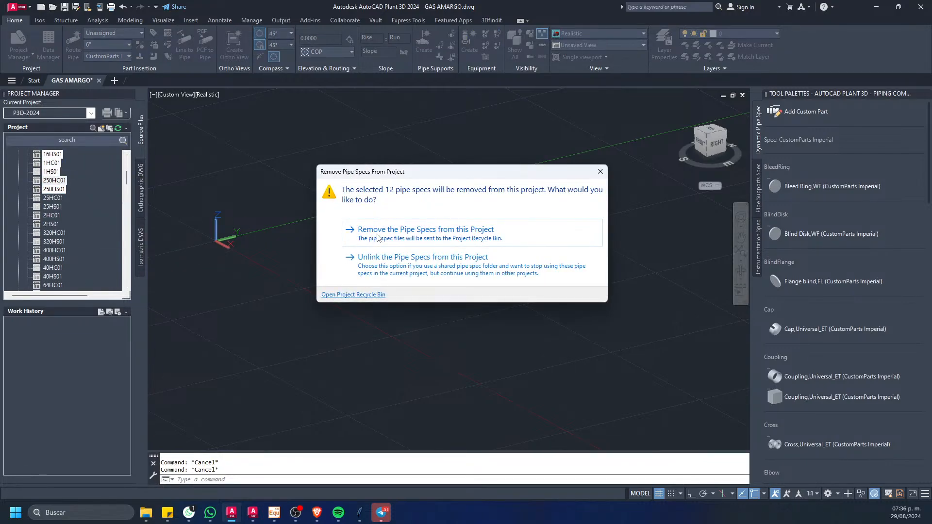
click(378, 236)
Step: Remove the pipe specs 25HC01 through 6HS01 from the project, sending their files to the Project Recycle Bin
click(53, 163)
shift+click(50, 277)
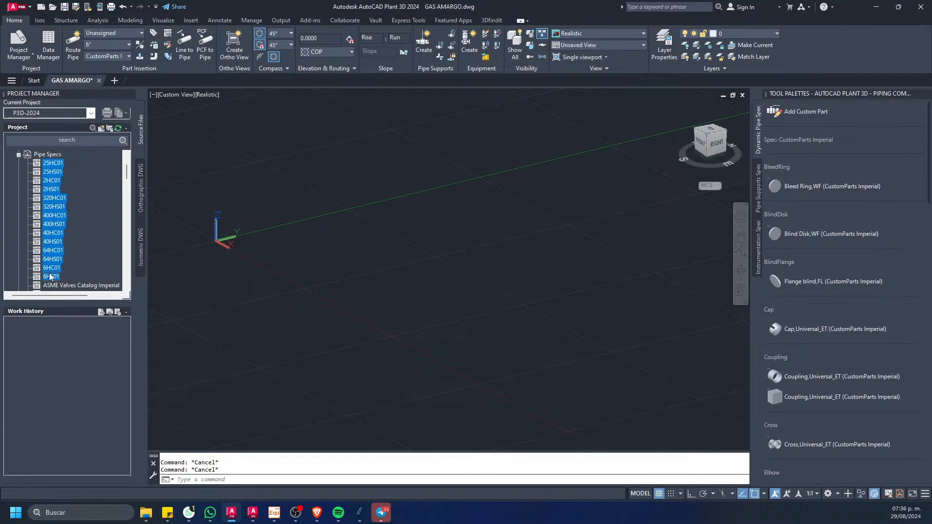
right_click(50, 277)
click(73, 320)
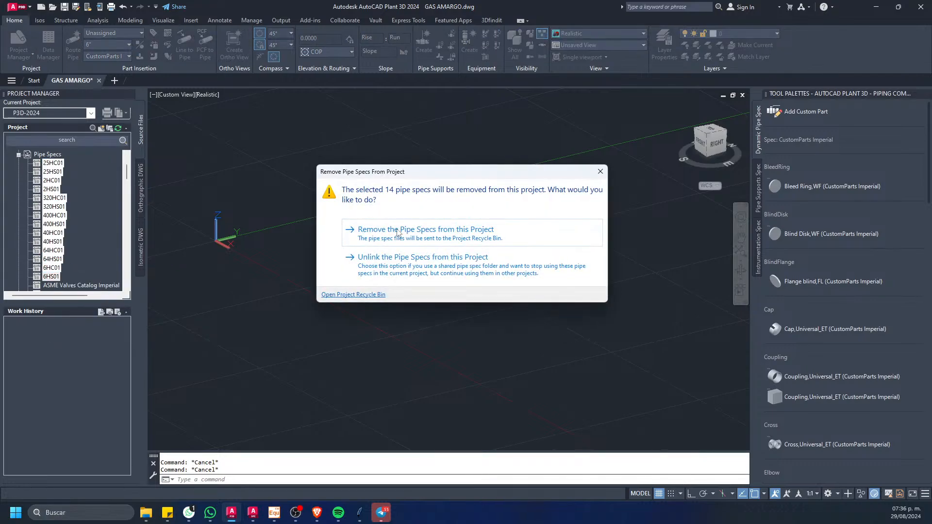
click(397, 232)
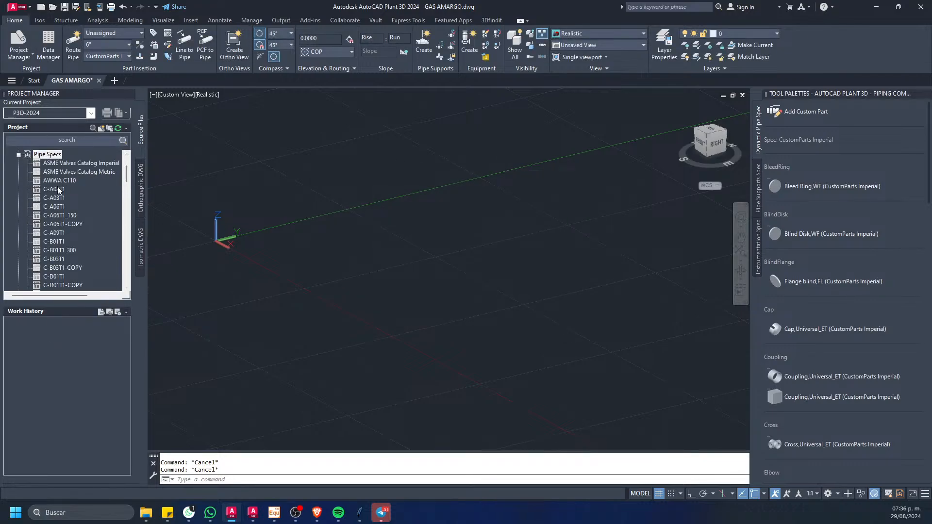
Step: Remove the pipe specs AWWA C110 through CS900 from the project
click(54, 189)
scroll(121, 191, down, 5)
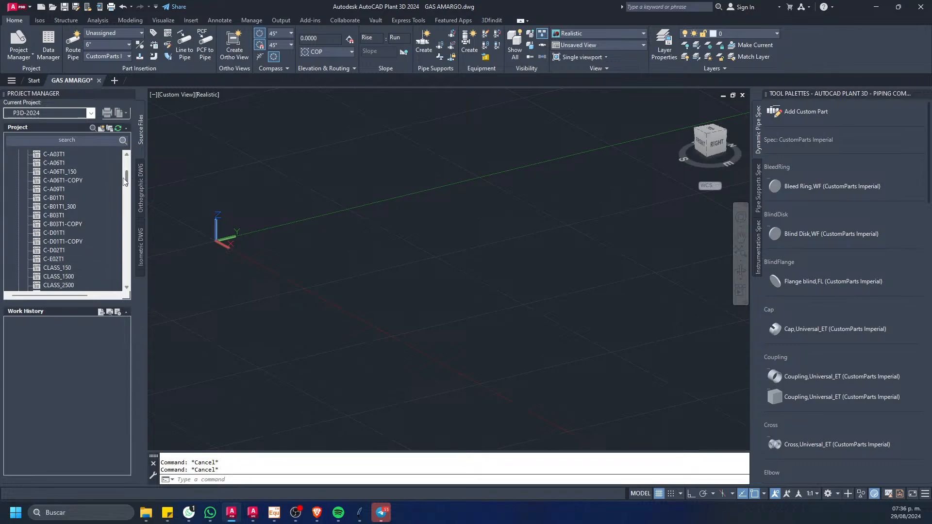
shift+click(53, 224)
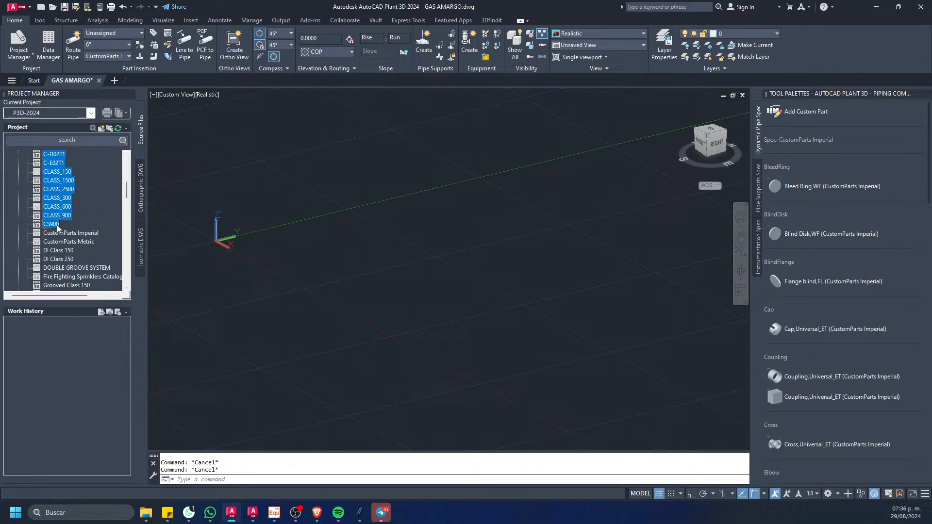
right_click(57, 225)
click(94, 272)
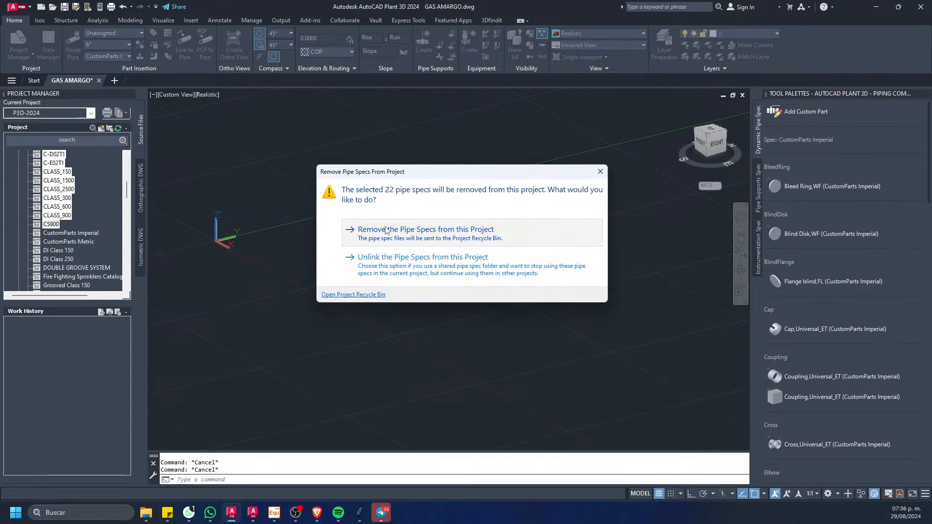
click(369, 266)
Step: Remove the PN01 pipe specs, from PN01CA1S01 to the end of the spec list, from the project
mouse_move(125, 185)
mouse_down()
mouse_move(108, 279)
mouse_move(85, 279)
mouse_move(127, 275)
mouse_move(129, 203)
mouse_up()
shift+click(73, 210)
right_click(68, 216)
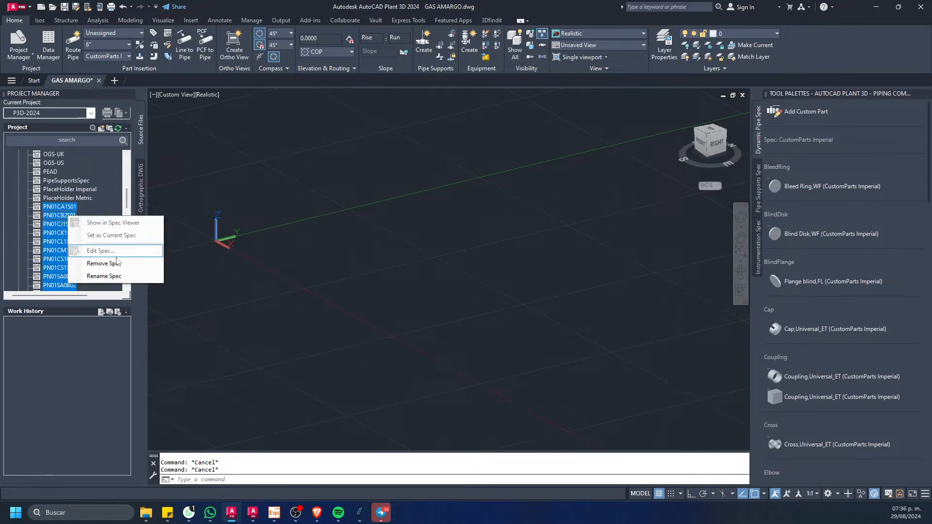
click(92, 266)
click(372, 243)
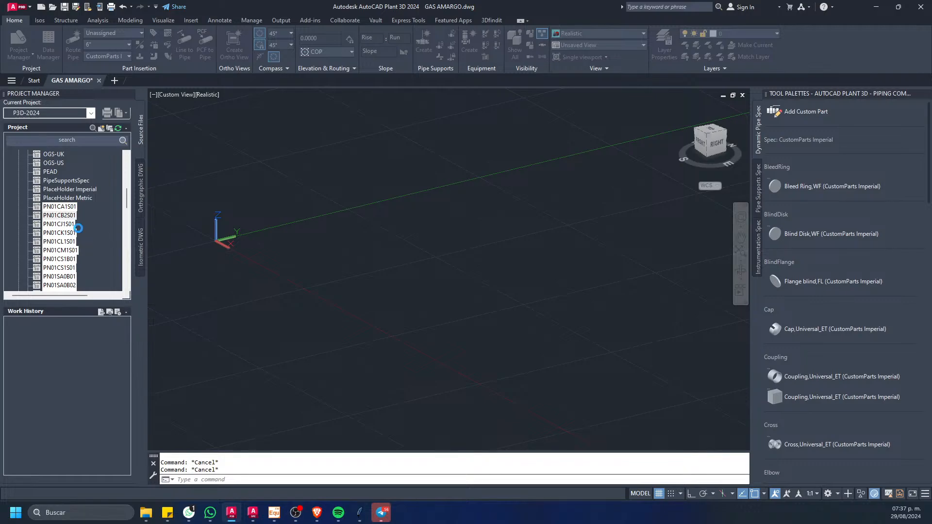
Step: Remove the pipe specs DI Class 150 and DI Class 250 from the project
click(63, 197)
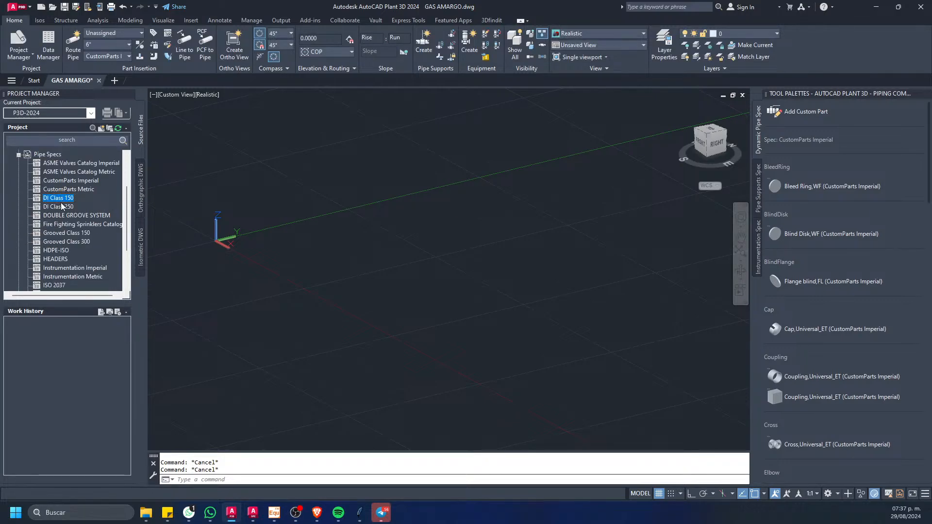
shift+click(62, 207)
right_click(63, 206)
click(111, 251)
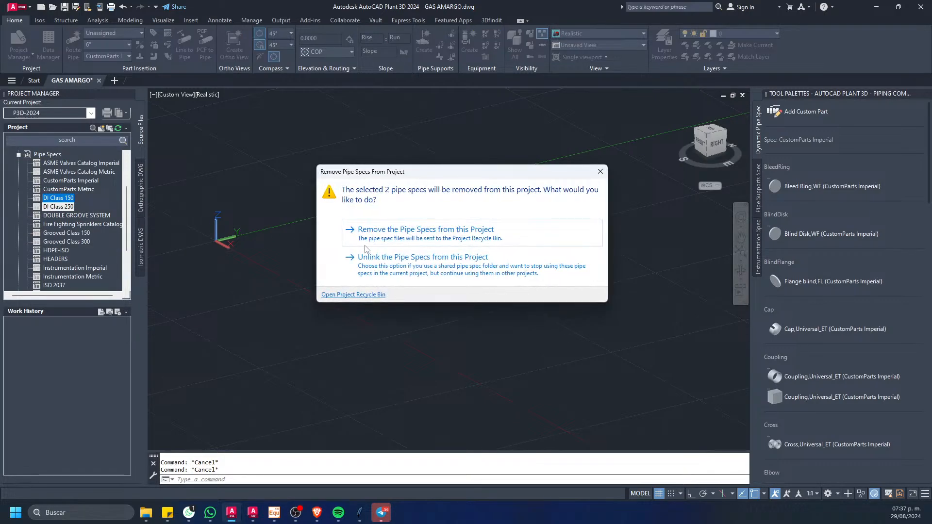
click(368, 245)
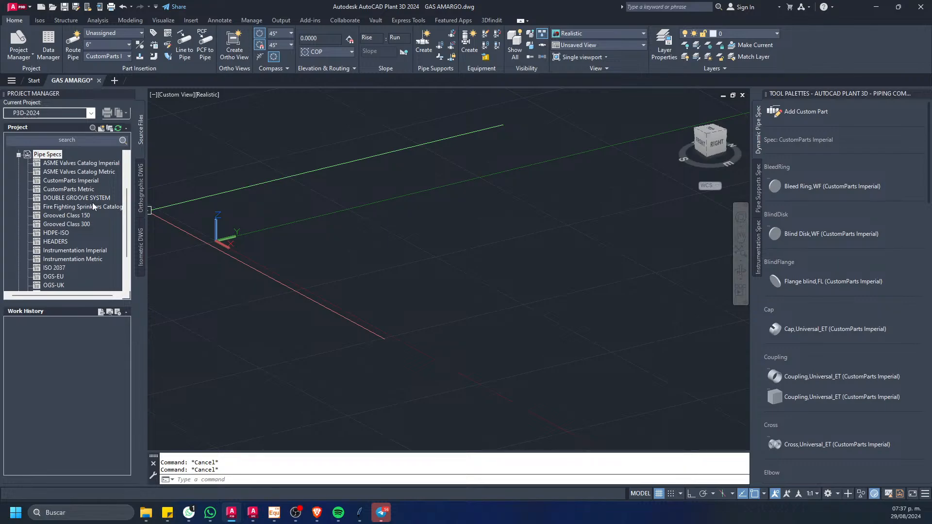
Step: Remove the pipe specs ISO 2037, OGS-EU, OGS-UK, OGS-US and PEAD from the project
drag(125, 199, 125, 226)
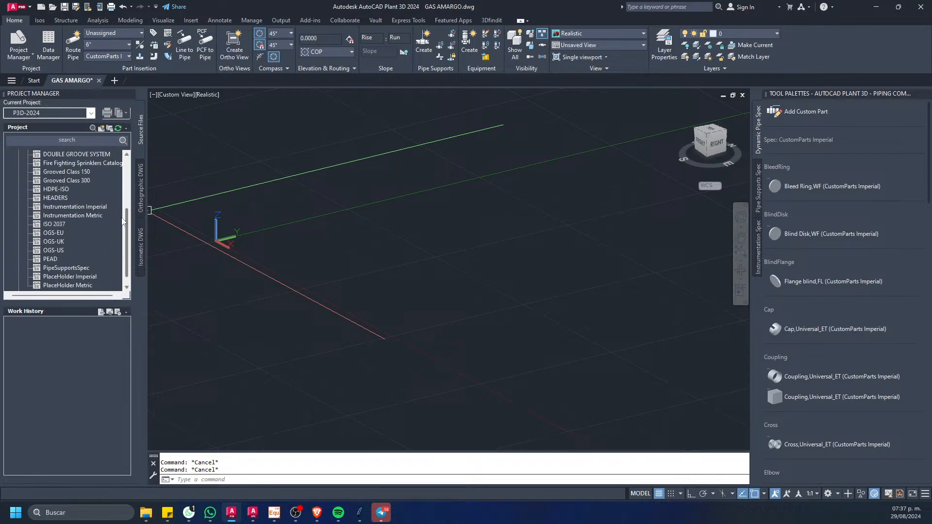
click(50, 259)
shift+click(59, 225)
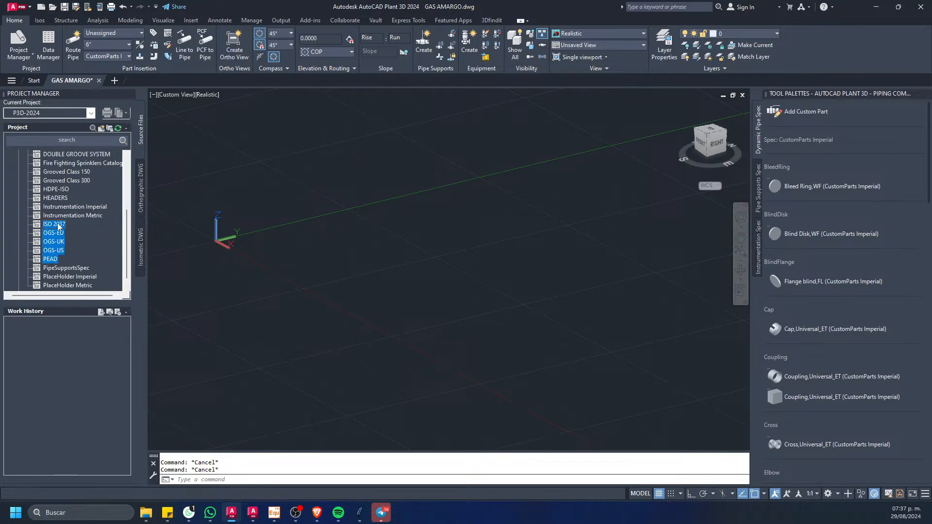
right_click(58, 226)
click(89, 270)
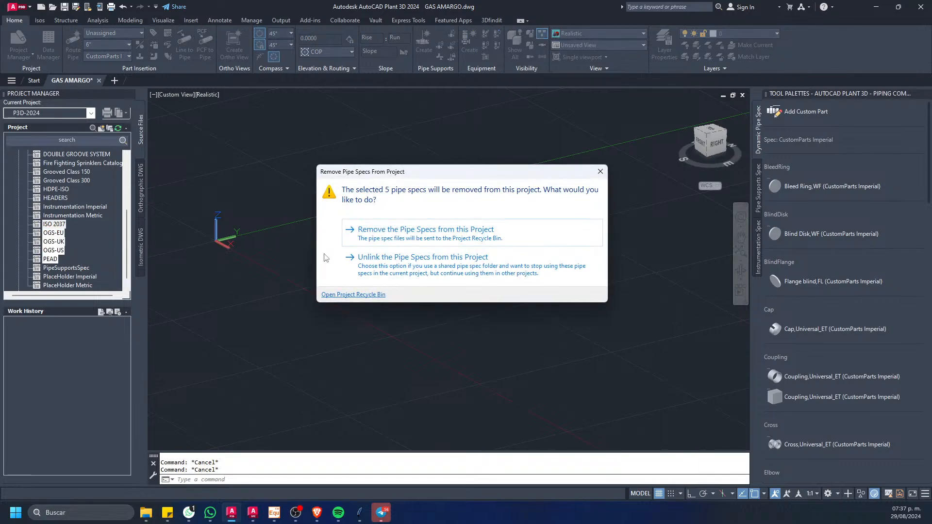
click(405, 246)
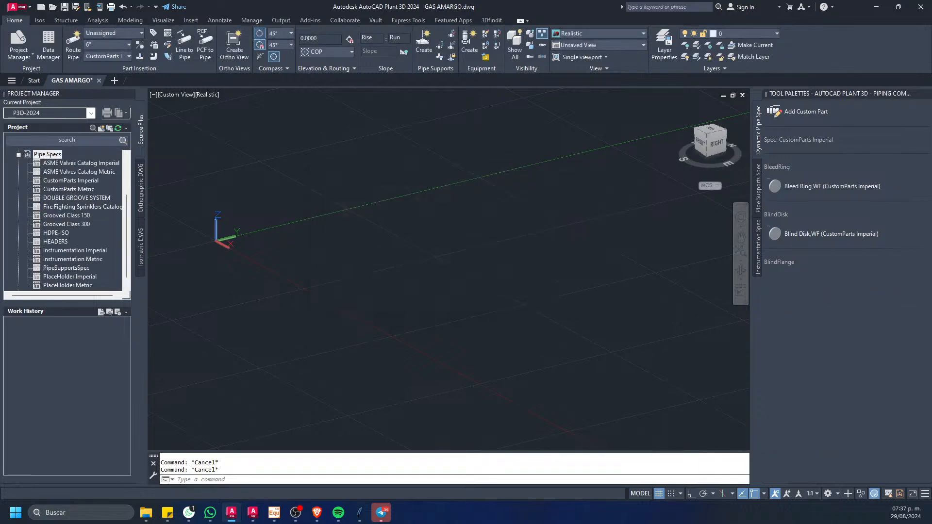
Step: Remove the pipe specs Grooved Class 150, Grooved Class 300, HDPE-ISO and HEADERS from the project
click(63, 241)
shift+click(63, 234)
shift+click(68, 224)
shift+click(68, 215)
right_click(69, 217)
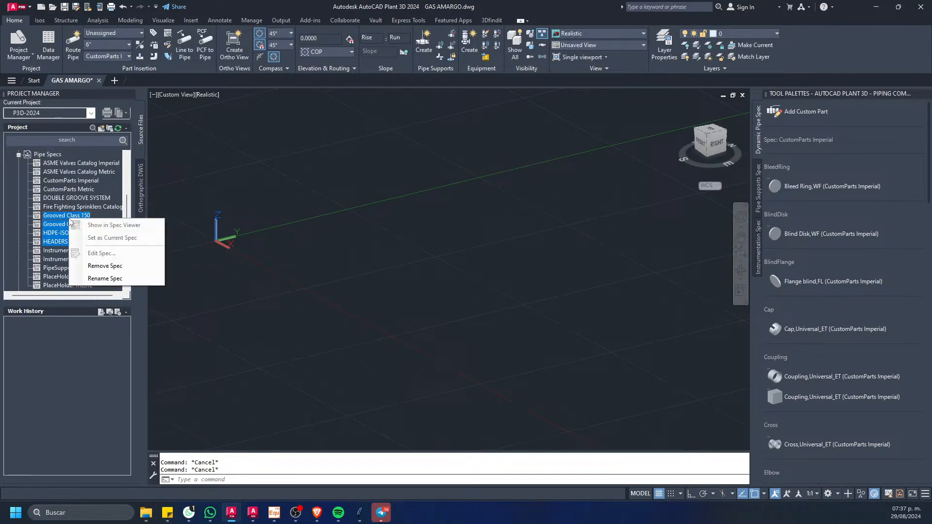
click(106, 265)
click(388, 237)
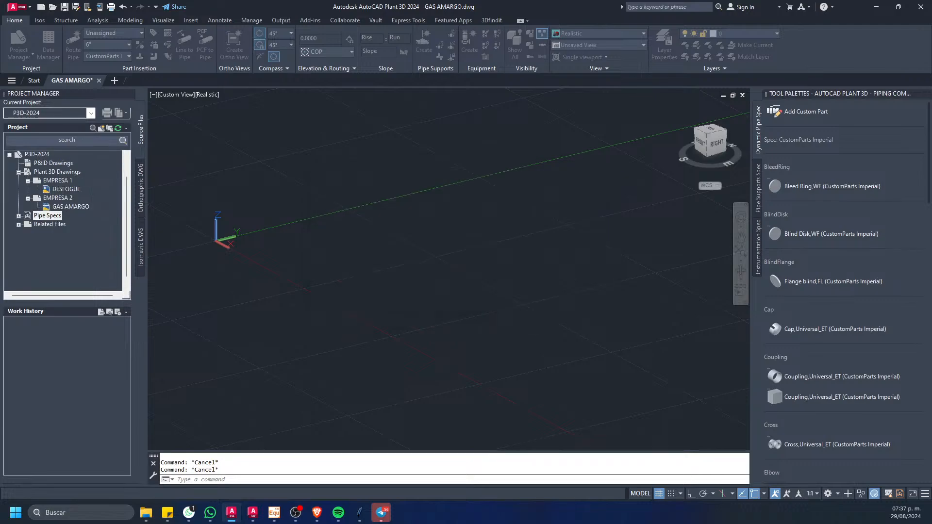
Step: Remove the pipe spec DOUBLE GROOVE SYSTEM from the project and cancel the pending selection window in the drawing
scroll(116, 223, down, 1)
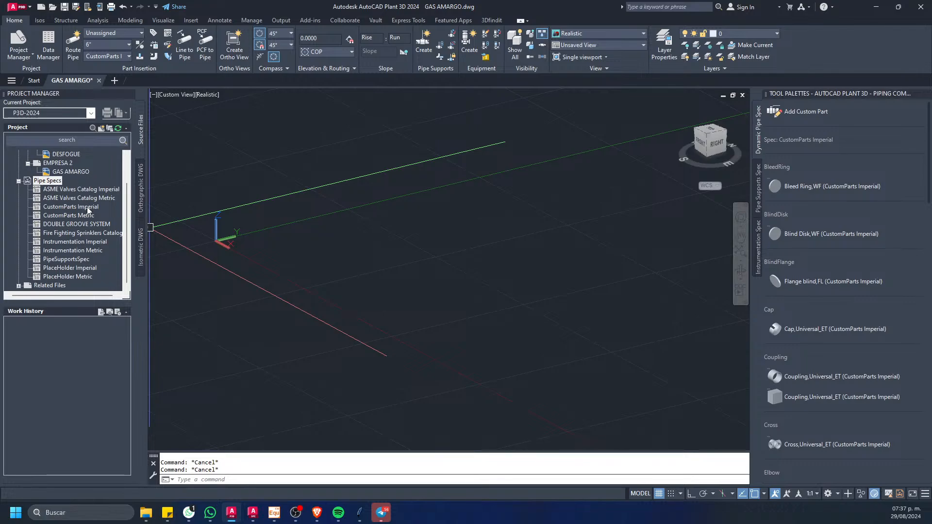
right_click(76, 224)
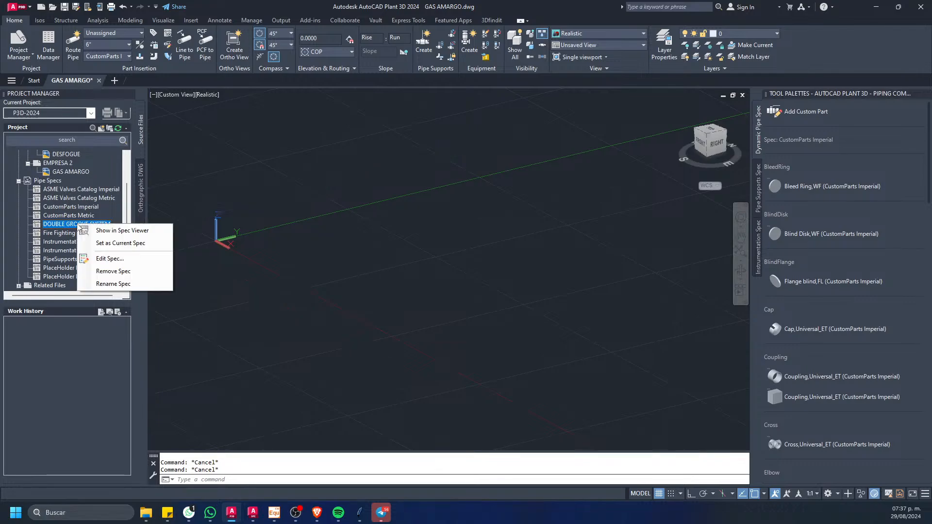
click(125, 271)
click(366, 227)
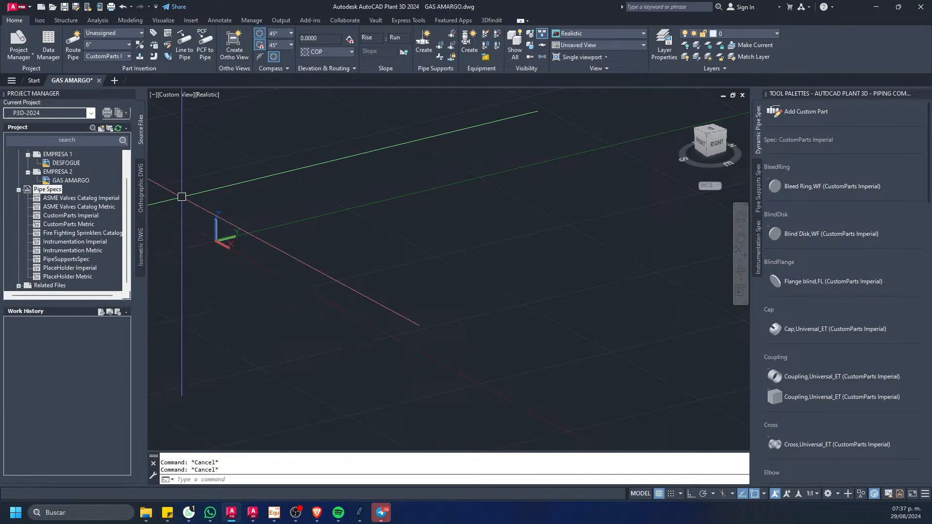
click(222, 264)
key(Escape)
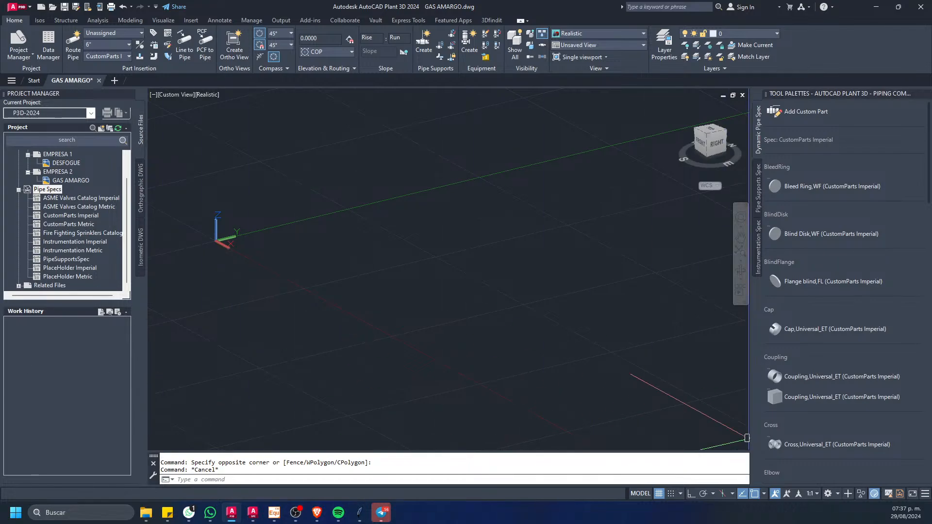
Step: Switch to the Brave browser, view the Diseño De Tuberia 3D channel page on YouTube, and close the browser
key(alt+Tab)
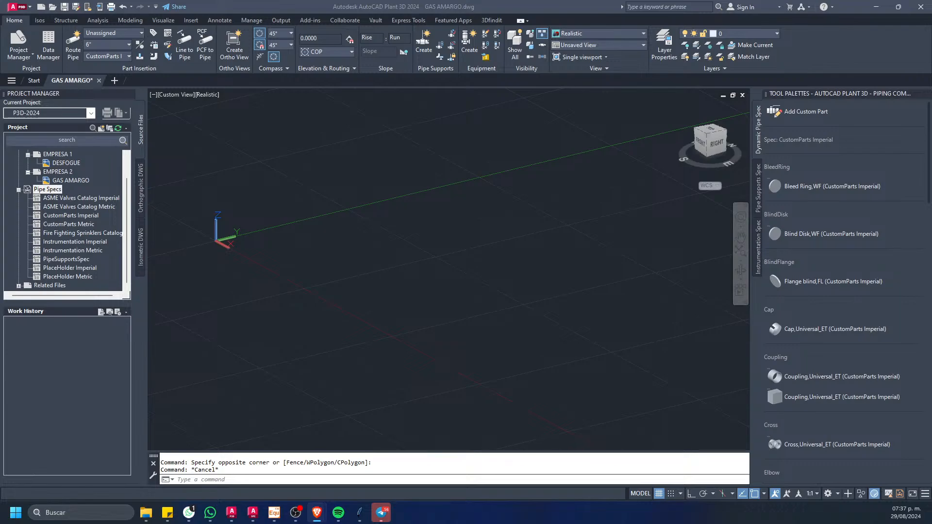
drag(931, 73, 313, 2)
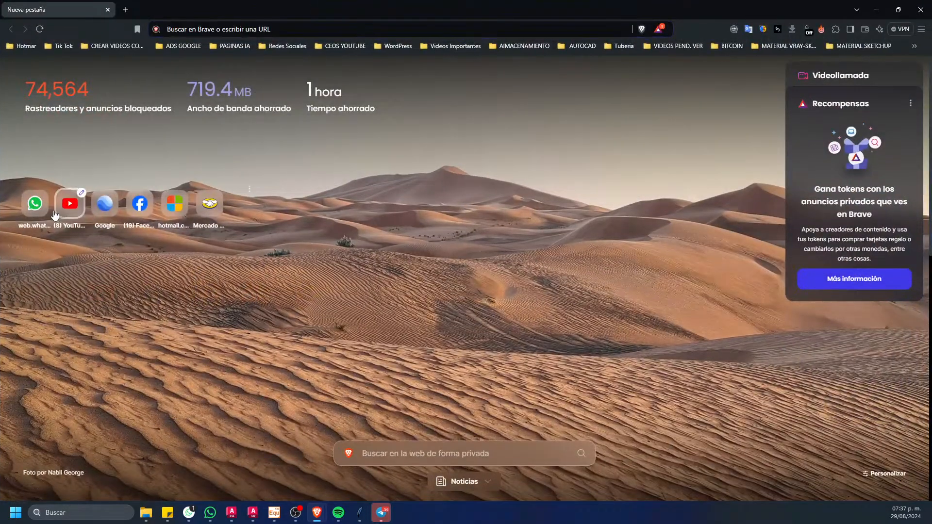
click(55, 213)
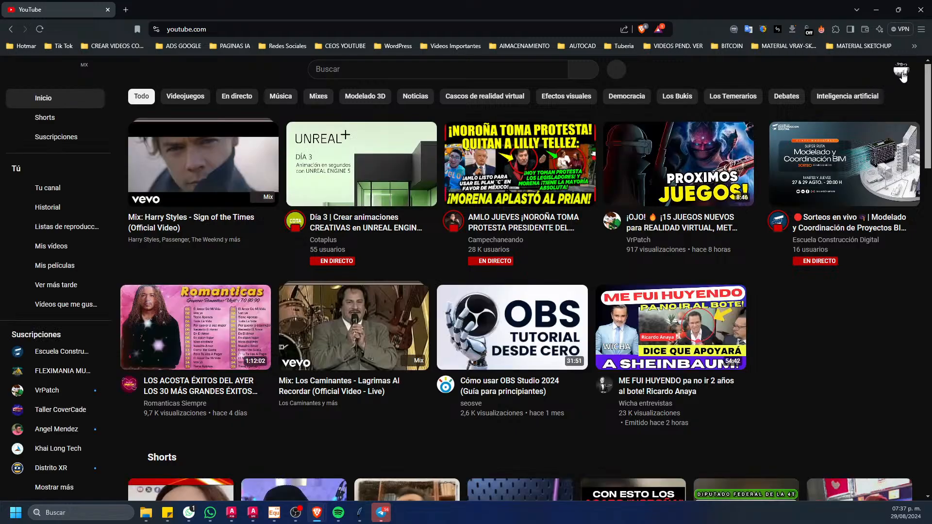
click(901, 69)
click(835, 119)
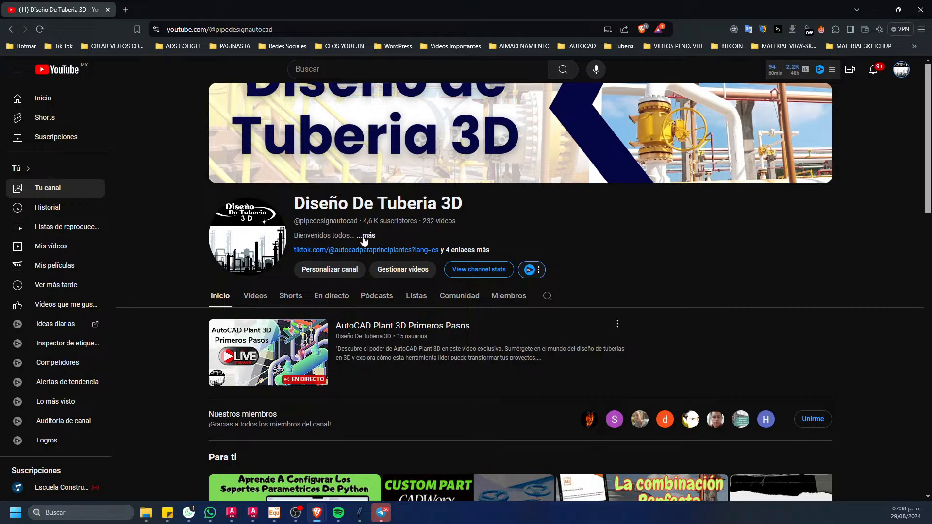
scroll(365, 252, down, 2)
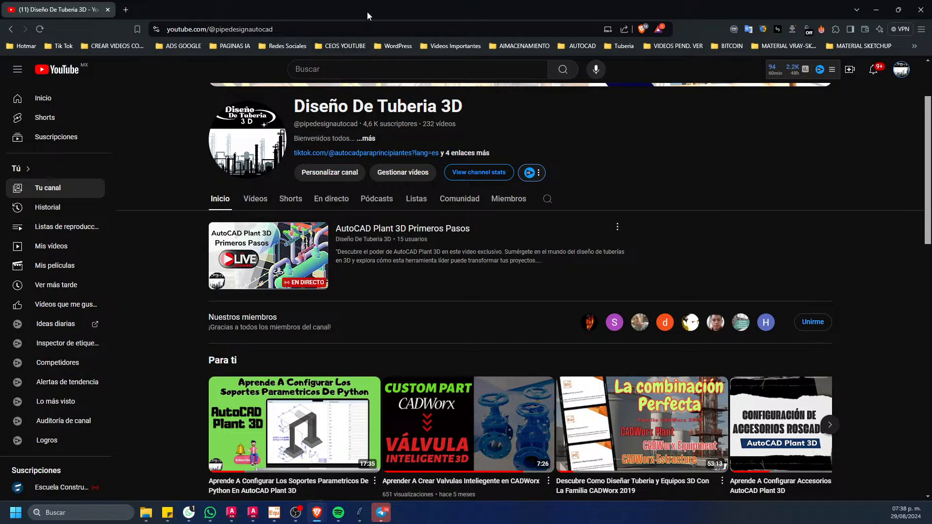
drag(367, 12, 444, 52)
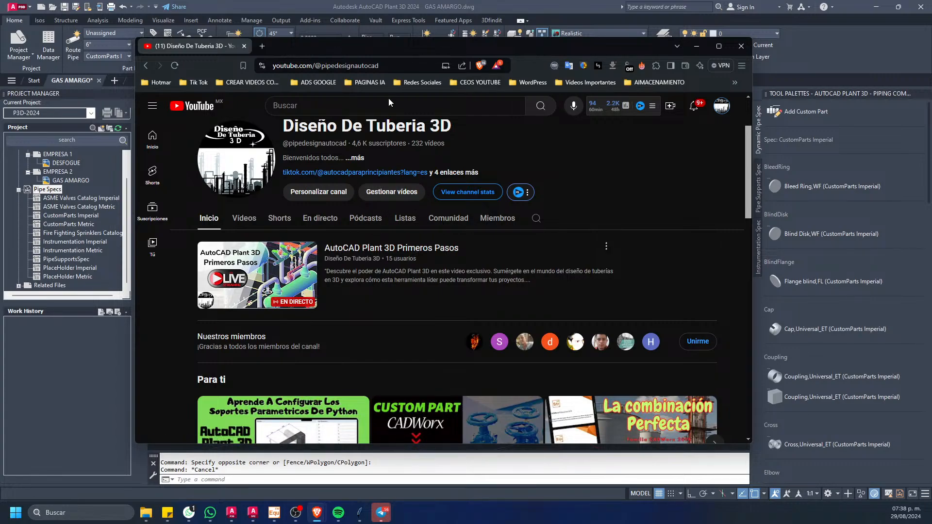
drag(408, 49, 451, 62)
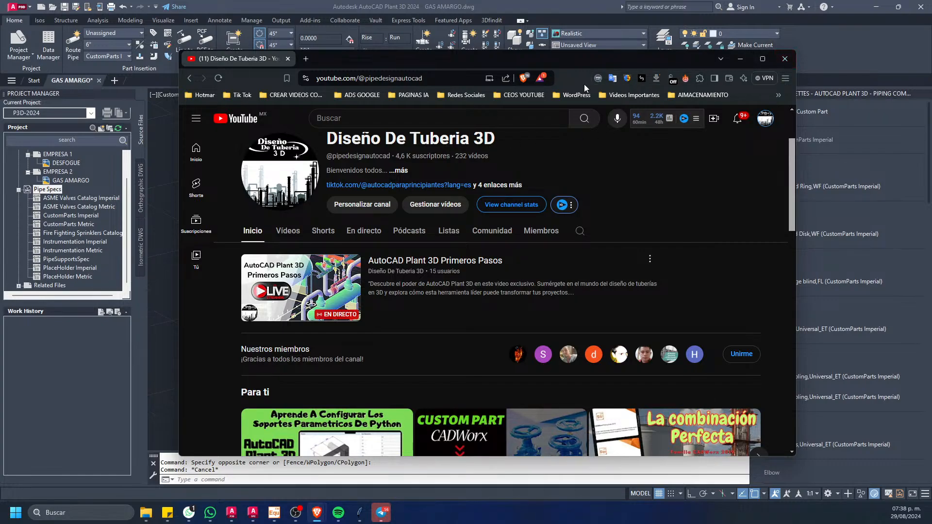
click(783, 59)
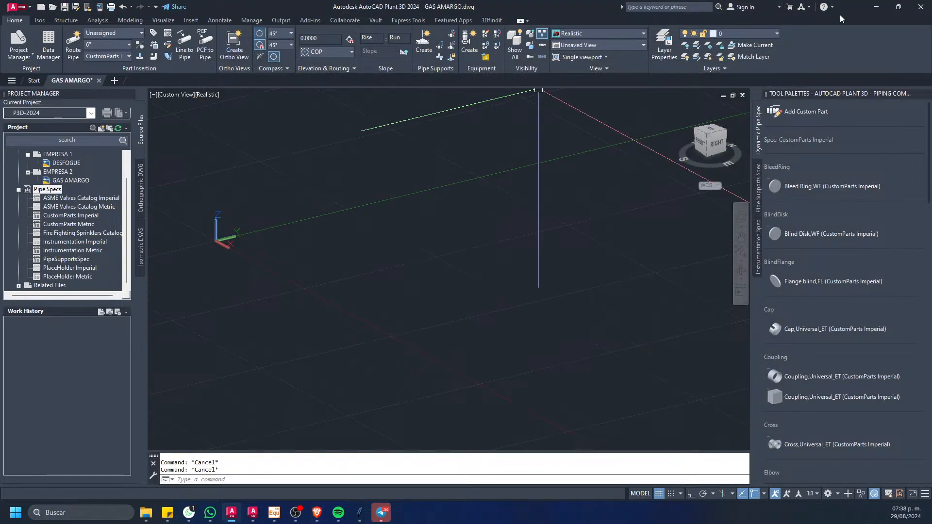
Step: Minimize the open windows to show the desktop and search Windows for SPEC, dismissing the results
click(872, 9)
click(872, 10)
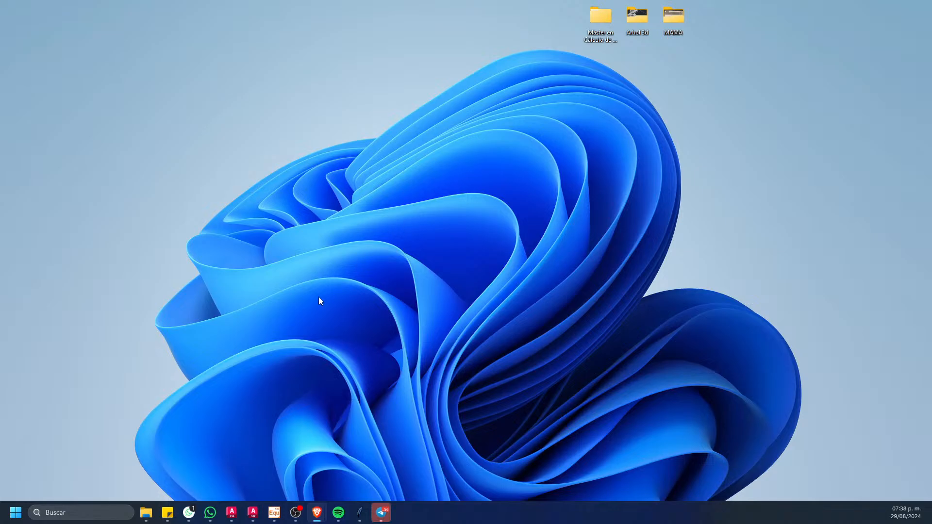
click(105, 511)
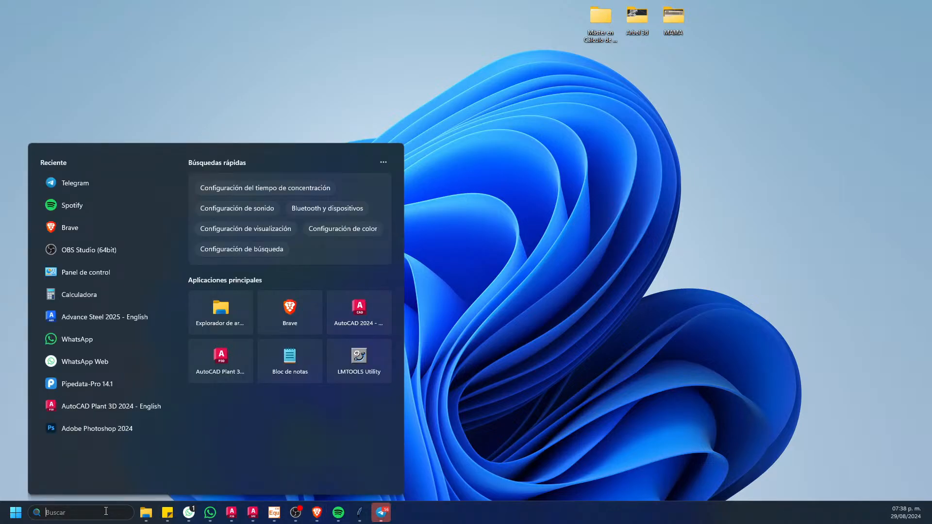
text(SPE)
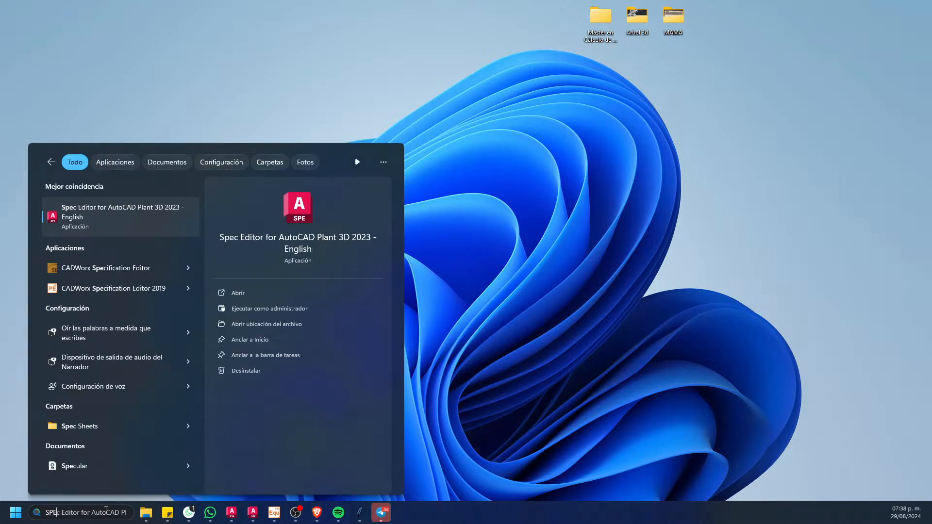
text(C)
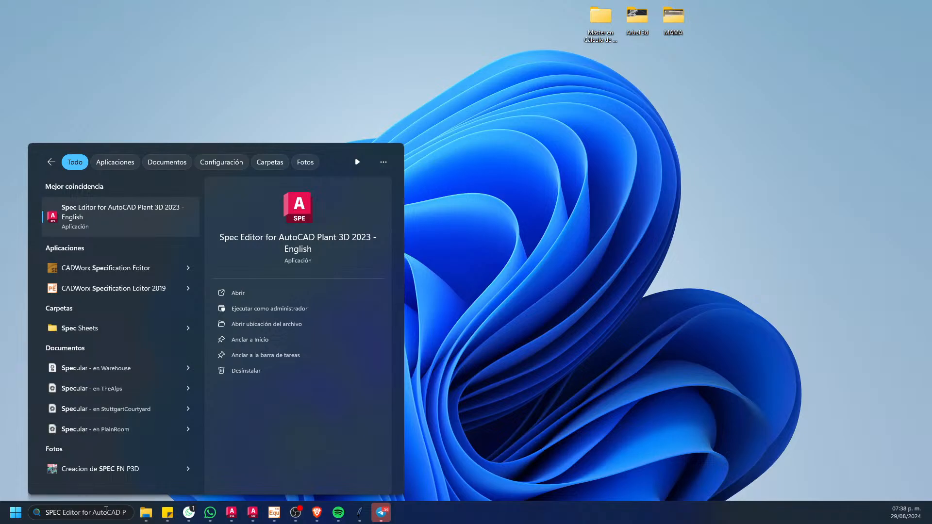
click(493, 303)
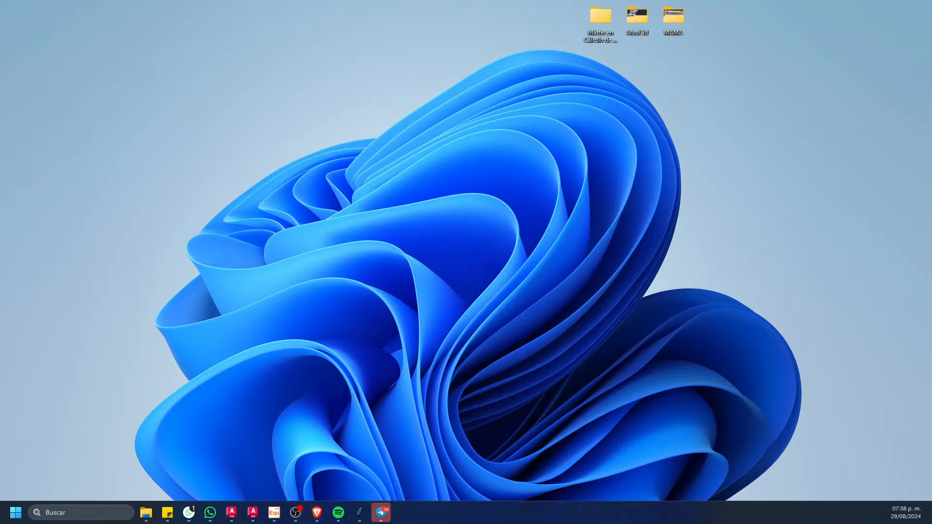
Step: Arrange the AutoCAD Plant 3D, Spec Editor and Report Creator shortcuts in a spaced column in the middle of the desktop
drag(438, 302, 376, 198)
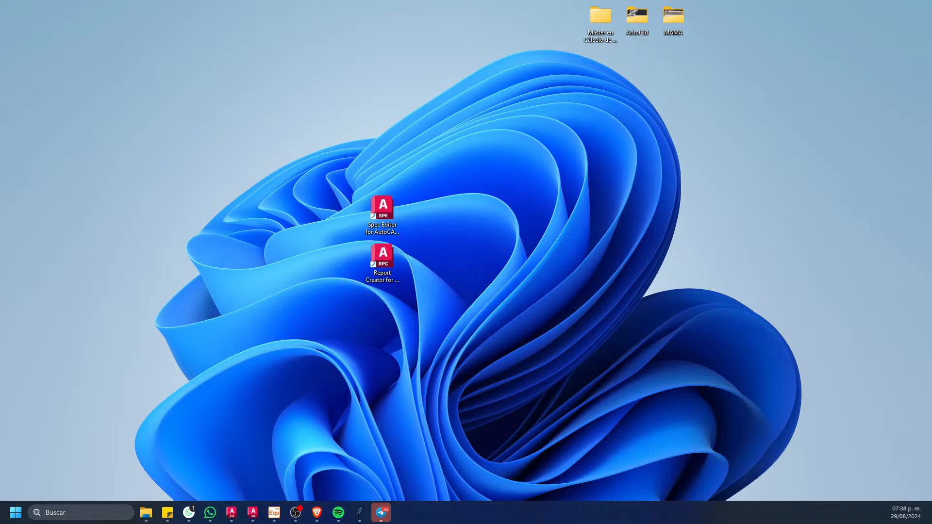
drag(219, 143, 380, 156)
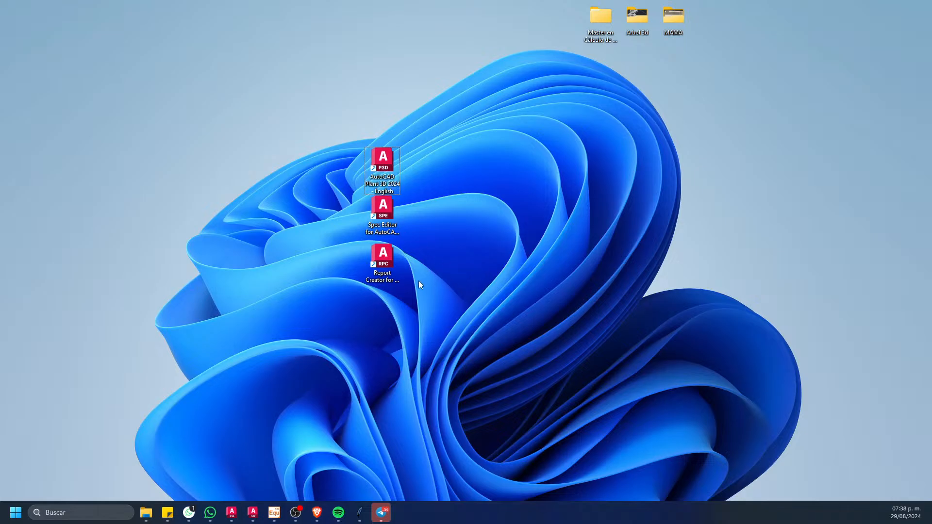
drag(373, 275, 370, 315)
drag(391, 214, 388, 230)
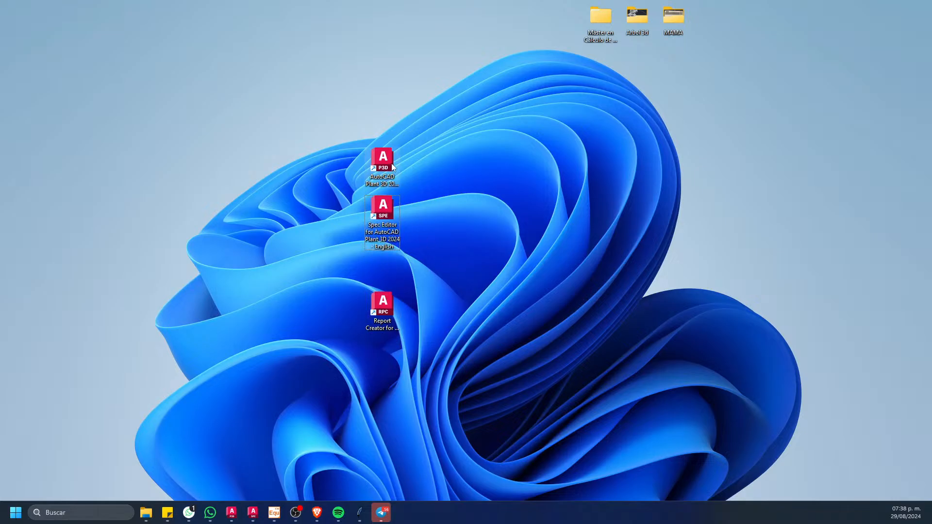
drag(392, 164, 389, 127)
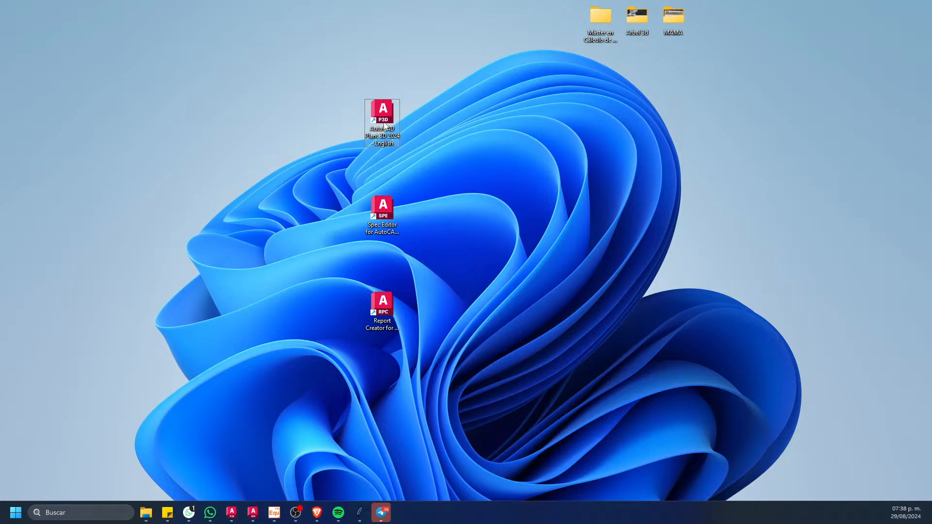
Step: Launch the Report Creator for AutoCAD Plant 3D from the desktop, view its window and close it
click(381, 208)
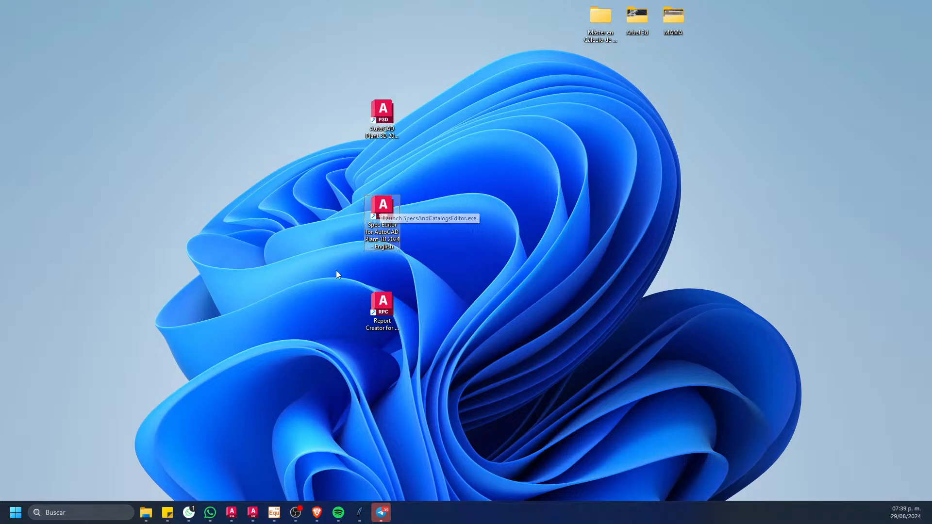
double_click(373, 313)
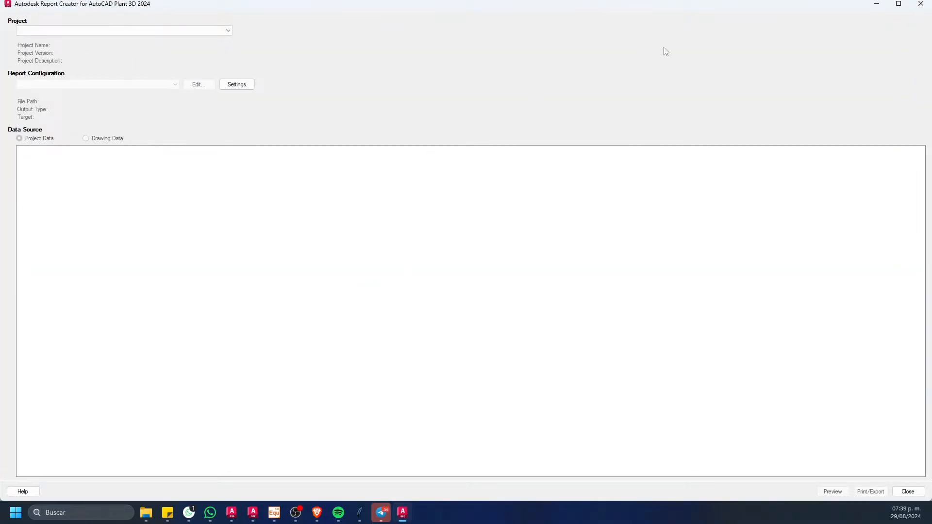
click(919, 5)
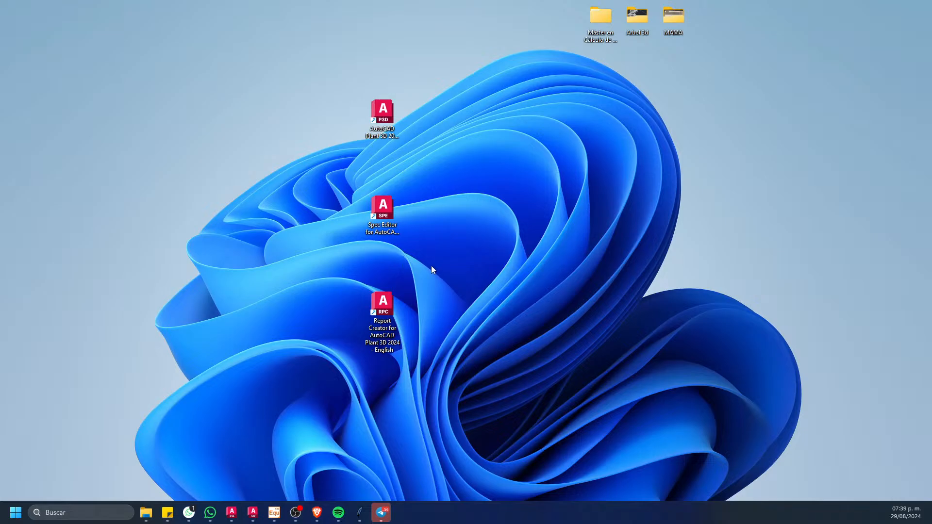
Step: Launch the Spec Editor for AutoCAD Plant 3D, dismiss its welcome window and briefly check the Plant 3D drawing window
double_click(383, 208)
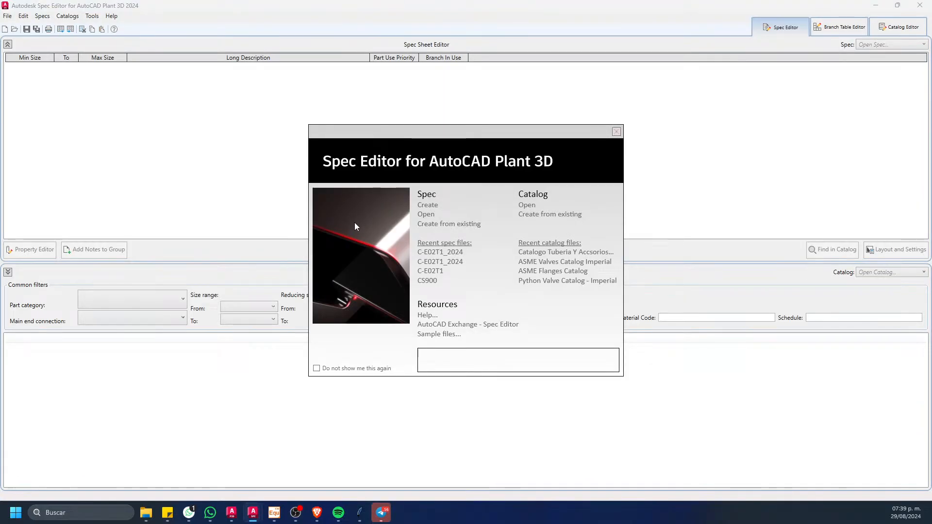
click(616, 132)
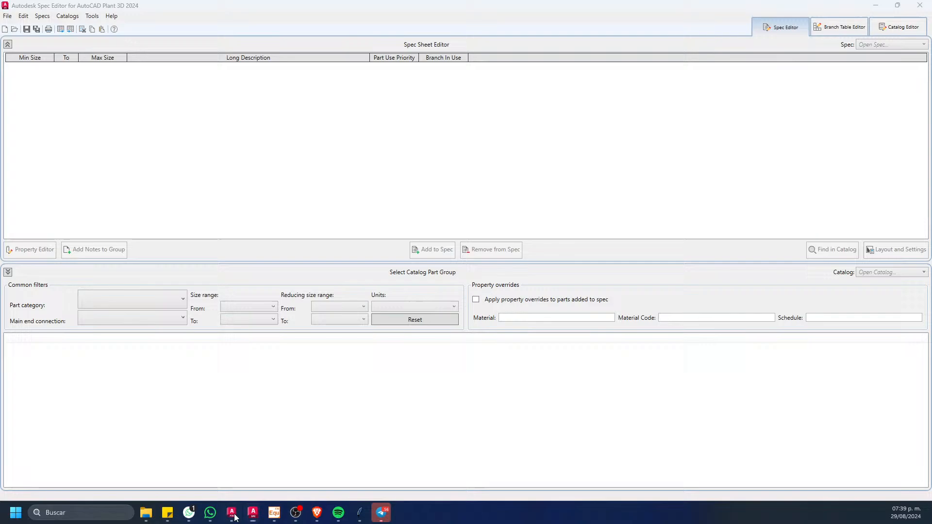
click(233, 515)
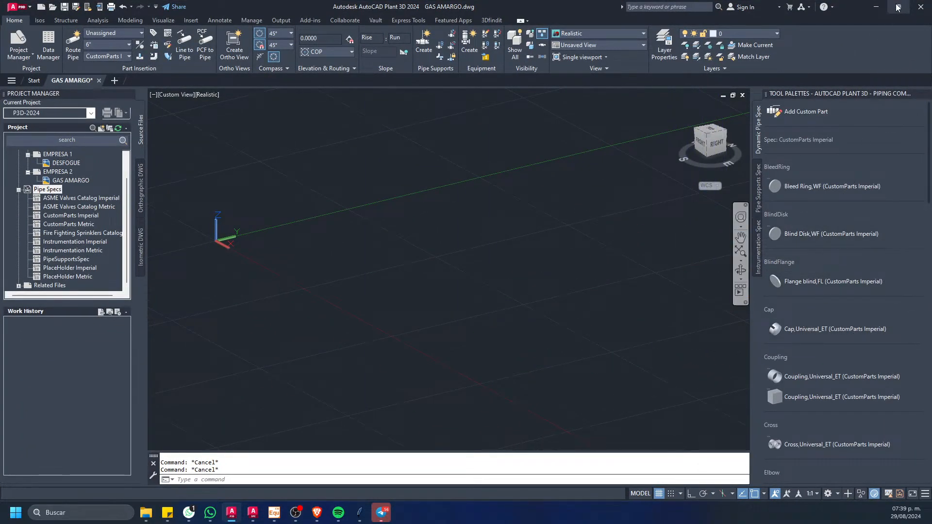
click(876, 7)
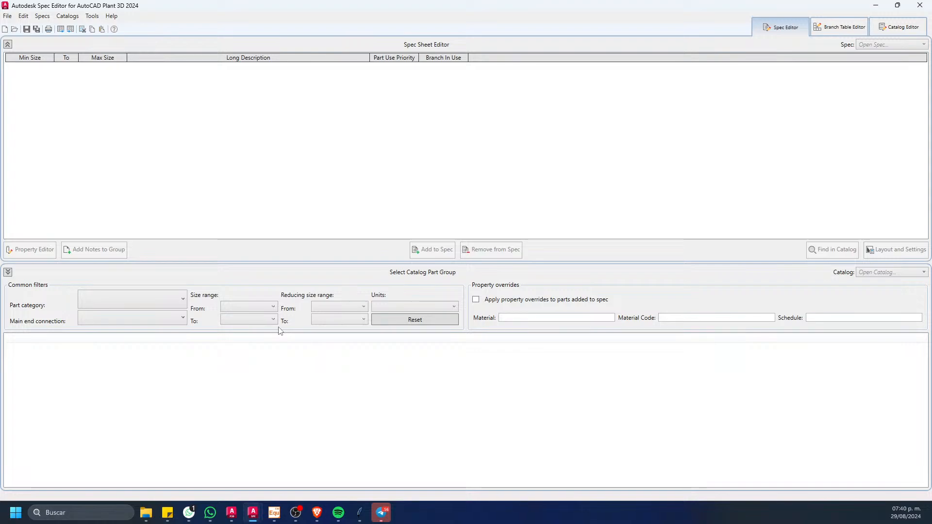
Step: Open File Explorer at Disco local (C:) and select the AutoCAD Plant 3D 2024 Content folder
mouse_move(152, 514)
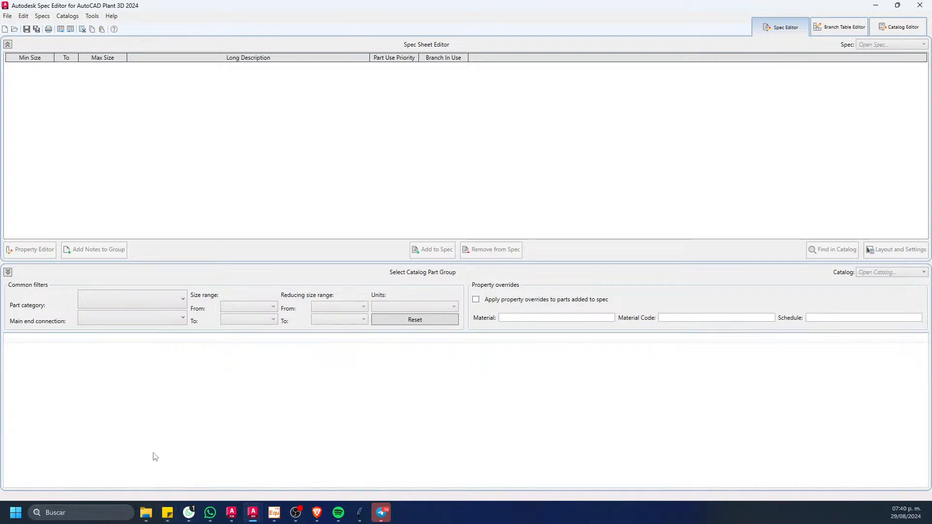
click(146, 513)
drag(0, 100, 387, 3)
double_click(328, 98)
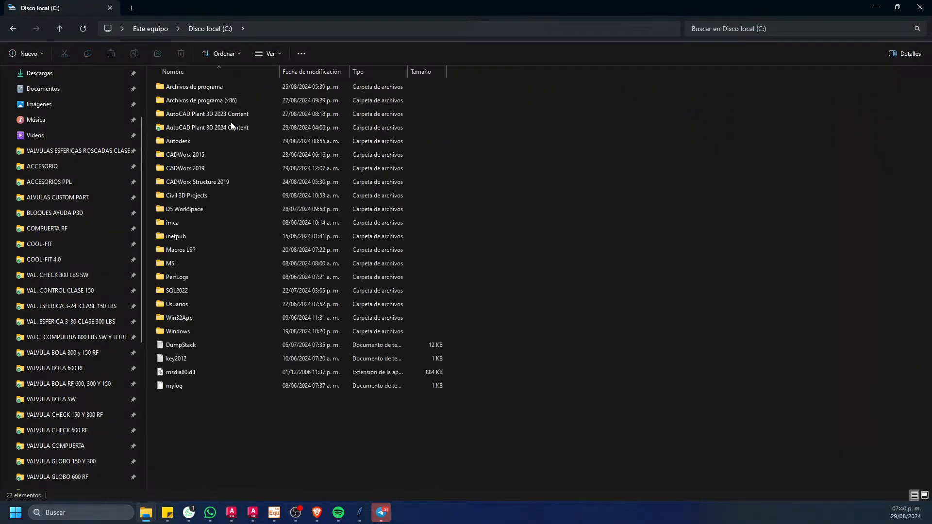
click(207, 128)
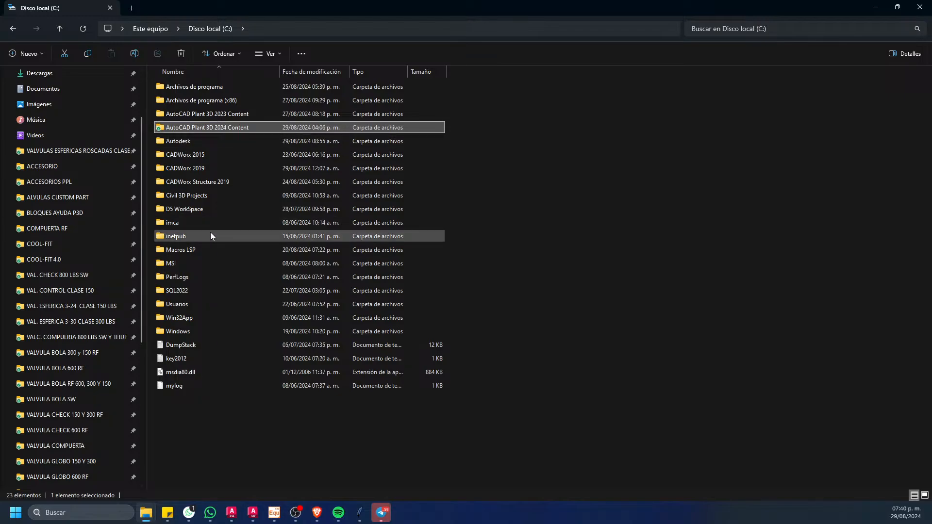
Step: Reduce the File Explorer and Spec Editor windows, maximize both again and return to the drive C listing
mouse_move(211, 232)
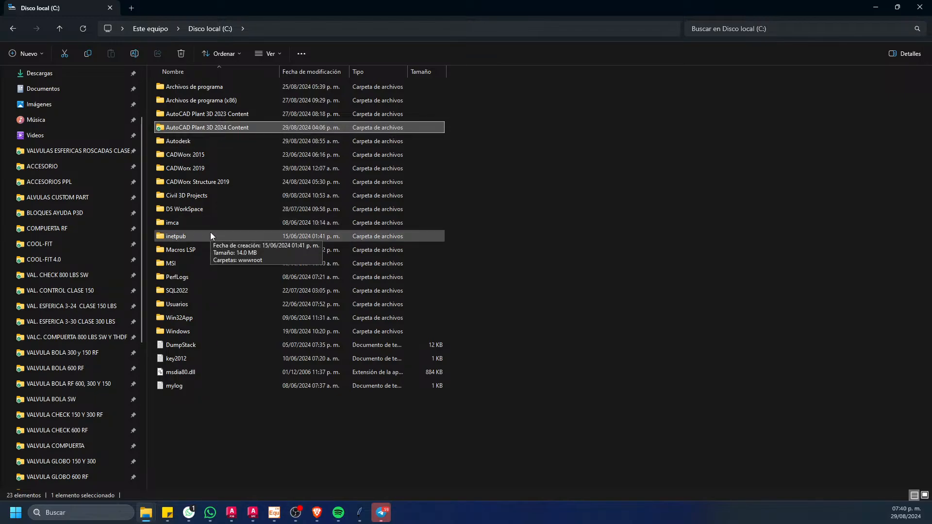
double_click(245, 5)
drag(383, 92, 339, 55)
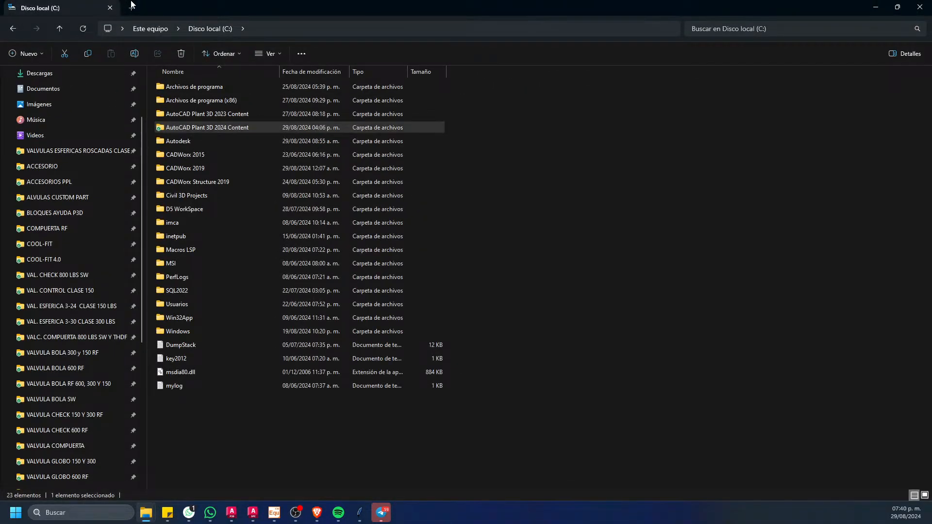
double_click(242, 10)
double_click(236, 6)
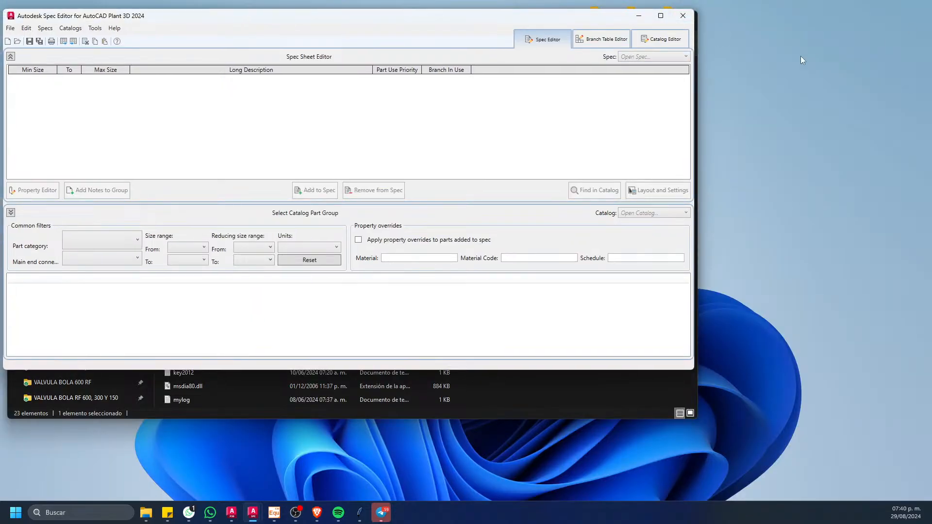
click(661, 17)
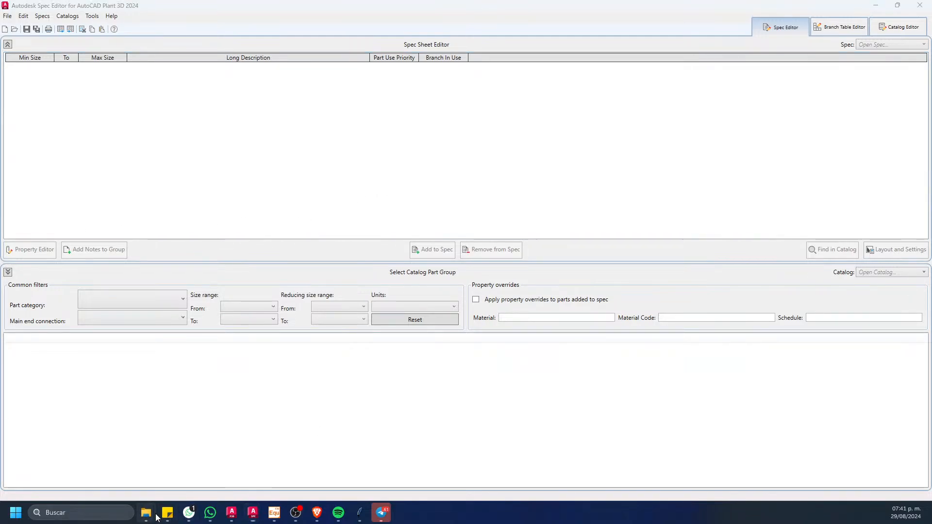
mouse_move(146, 513)
click(436, 461)
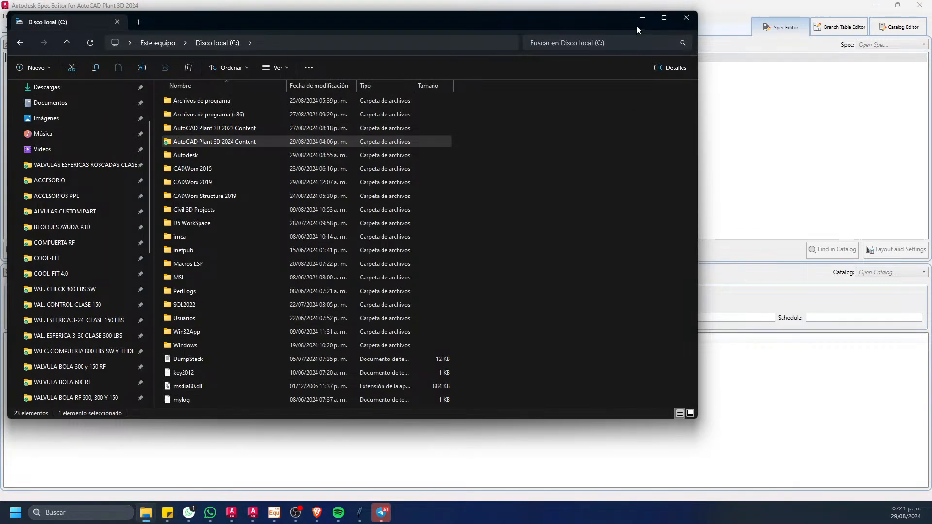
click(664, 18)
Step: Open the AutoCAD Plant 3D 2024 Content folder on drive C
click(232, 130)
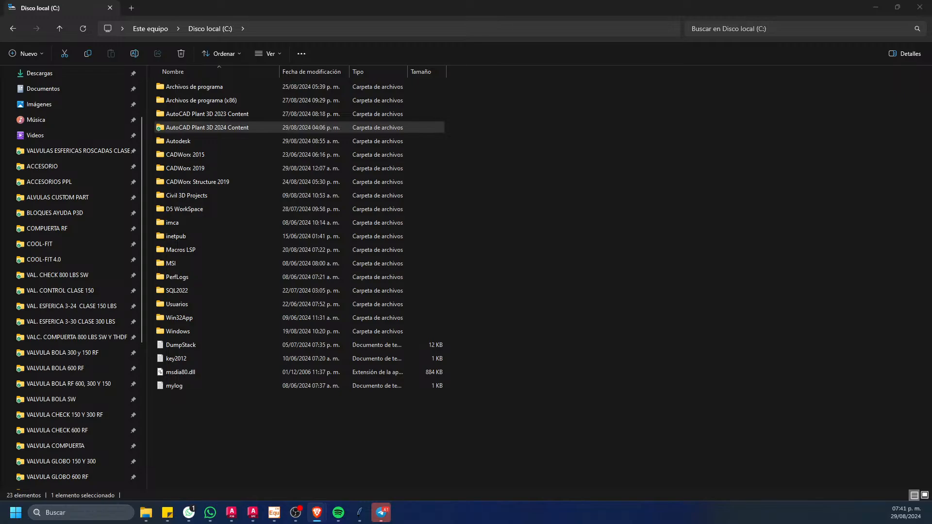
click(528, 297)
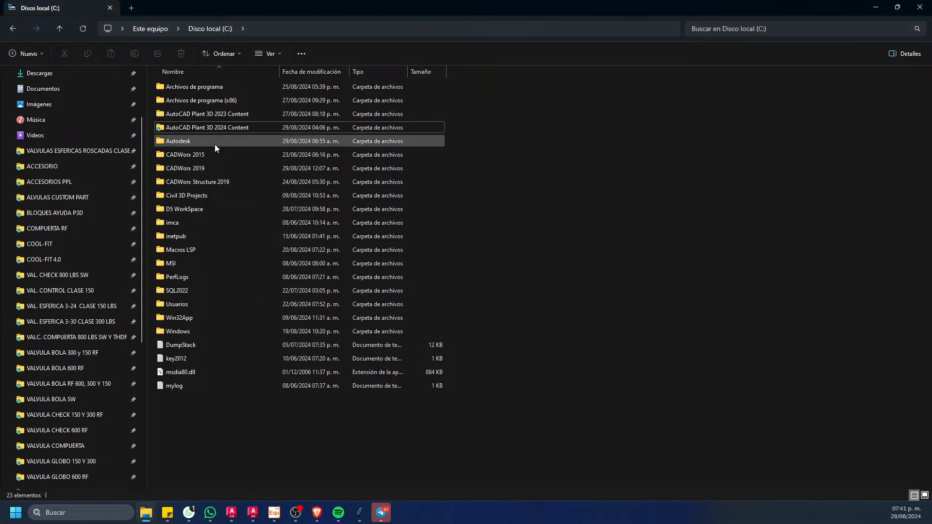
double_click(223, 129)
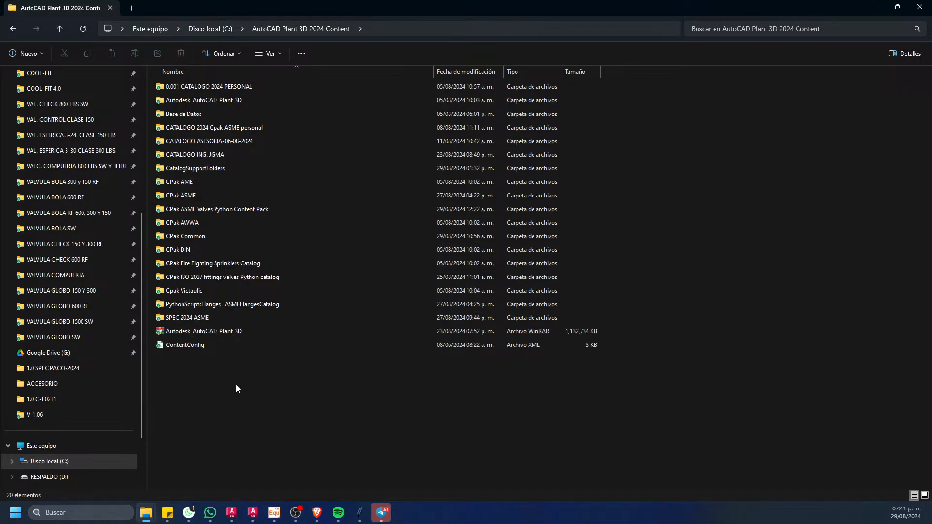
Step: Create a new folder named CATALOGO 2025 inside the AutoCAD Plant 3D 2024 Content folder
right_click(244, 399)
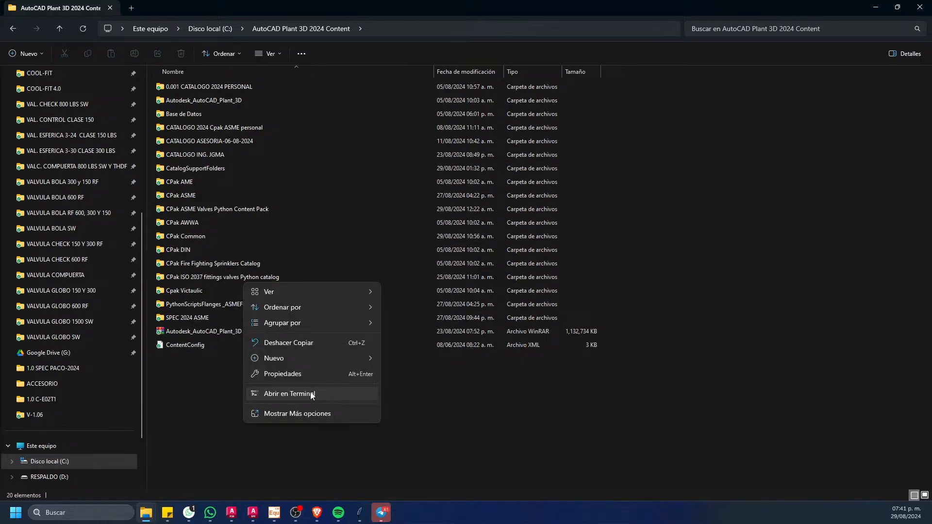
click(331, 351)
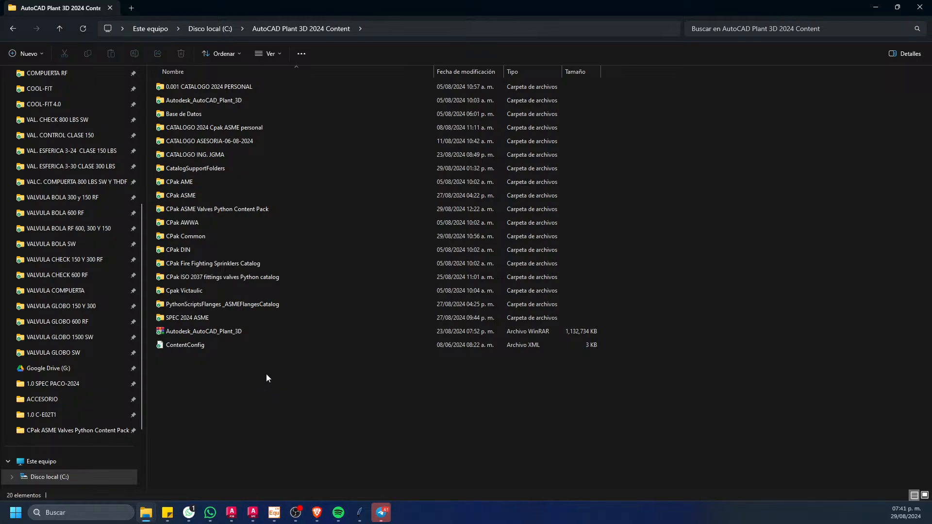
right_click(266, 391)
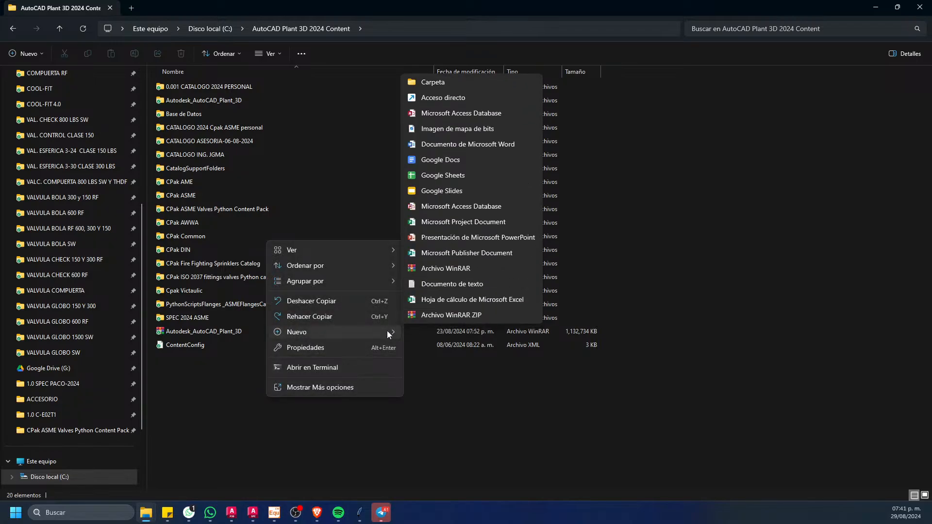
mouse_move(395, 330)
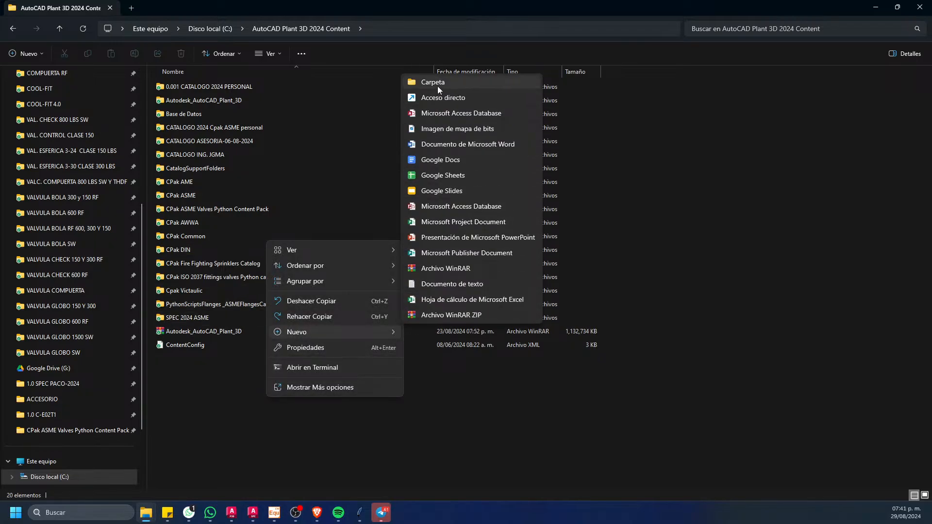
click(438, 85)
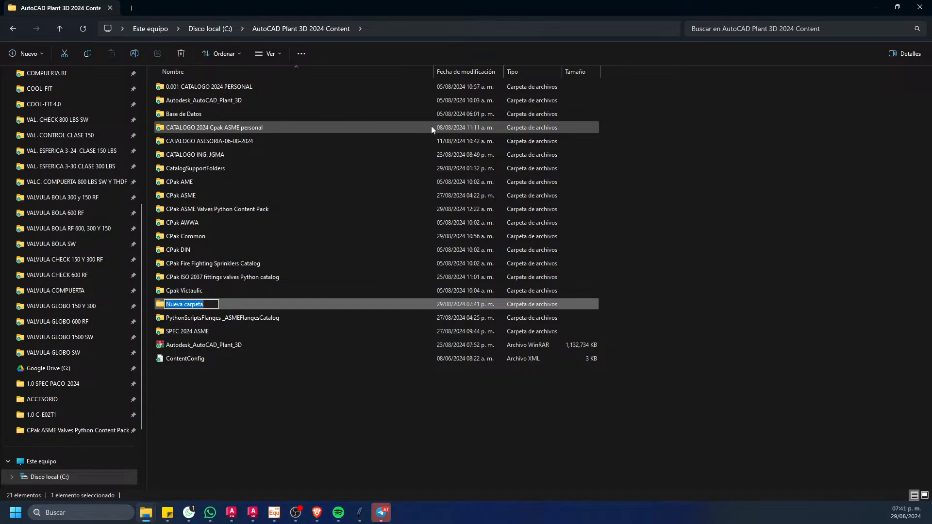
text(CATLOGO)
key(BackSpace)
key(BackSpace)
key(BackSpace)
key(BackSpace)
key(BackSpace)
text(TALOGO 2025)
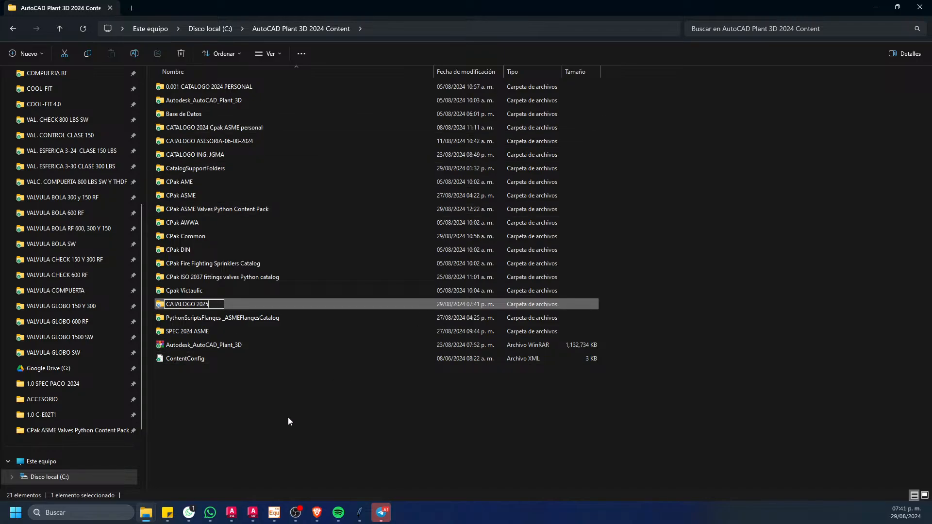
click(288, 417)
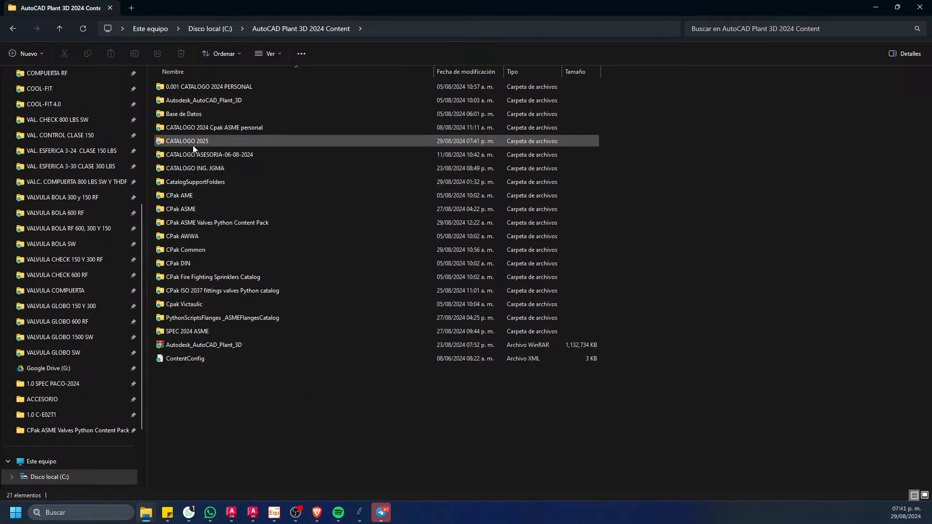
mouse_move(321, 520)
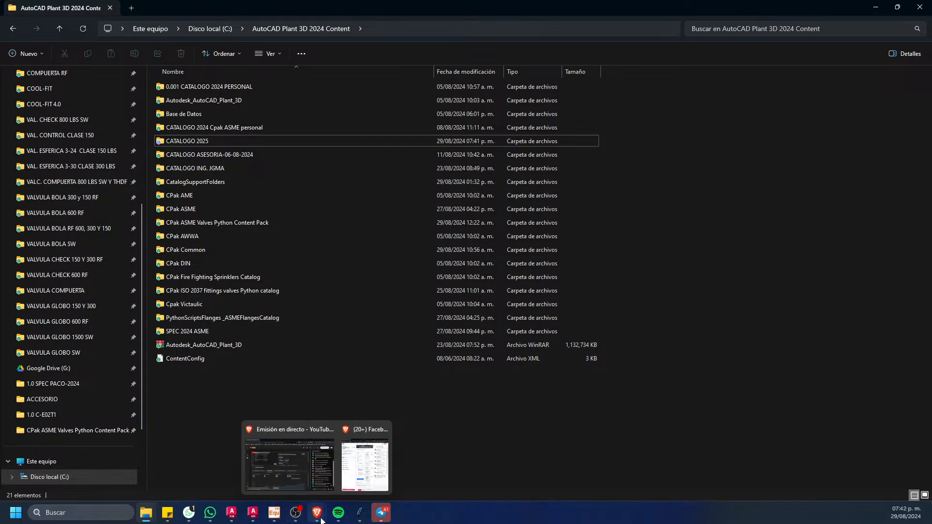
Step: Switch to the empty Spec Editor window and start creating a catalog from an existing one
mouse_move(253, 512)
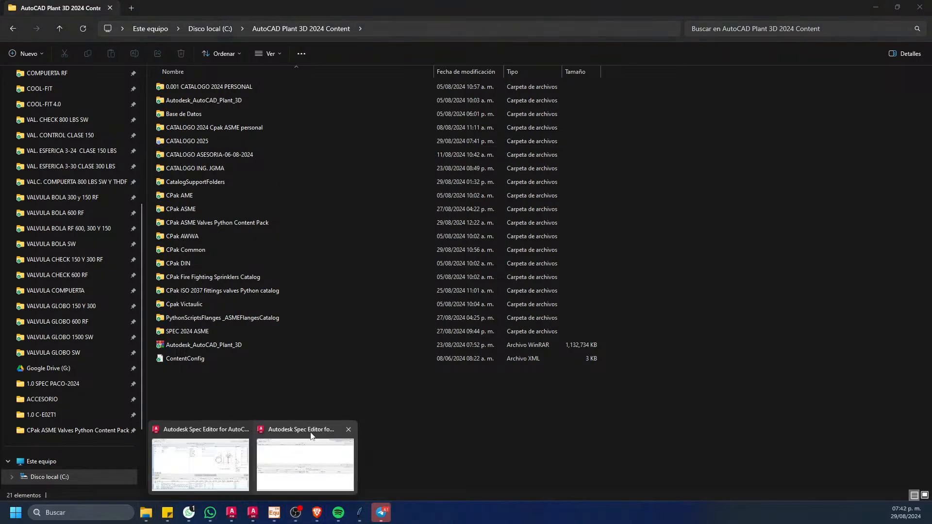
click(313, 469)
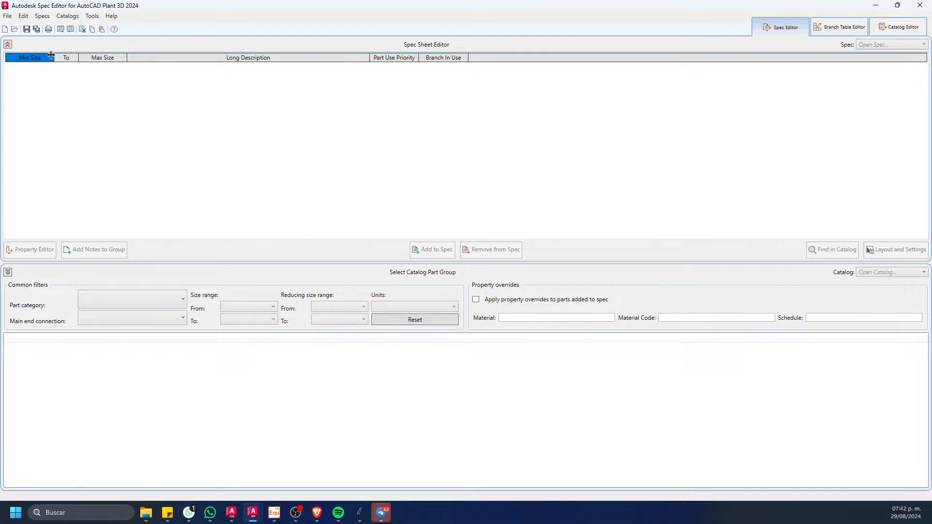
click(7, 16)
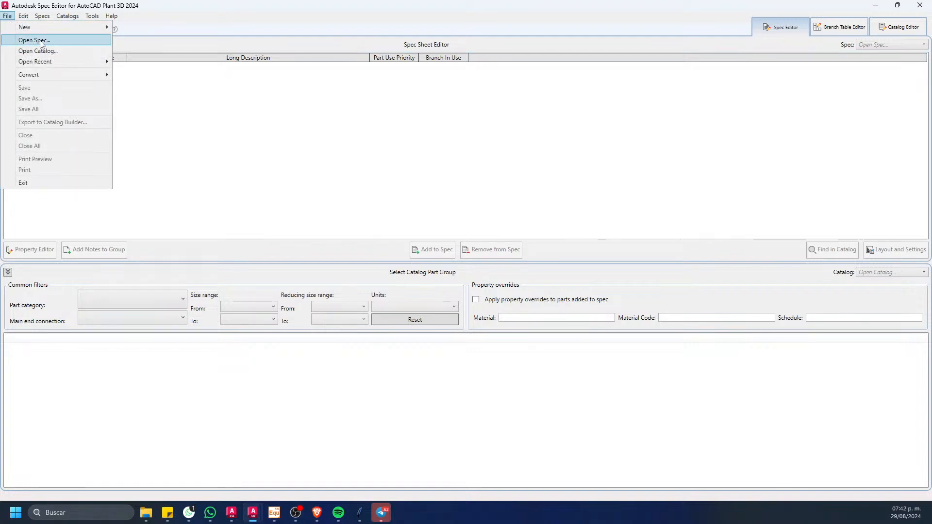
mouse_move(55, 28)
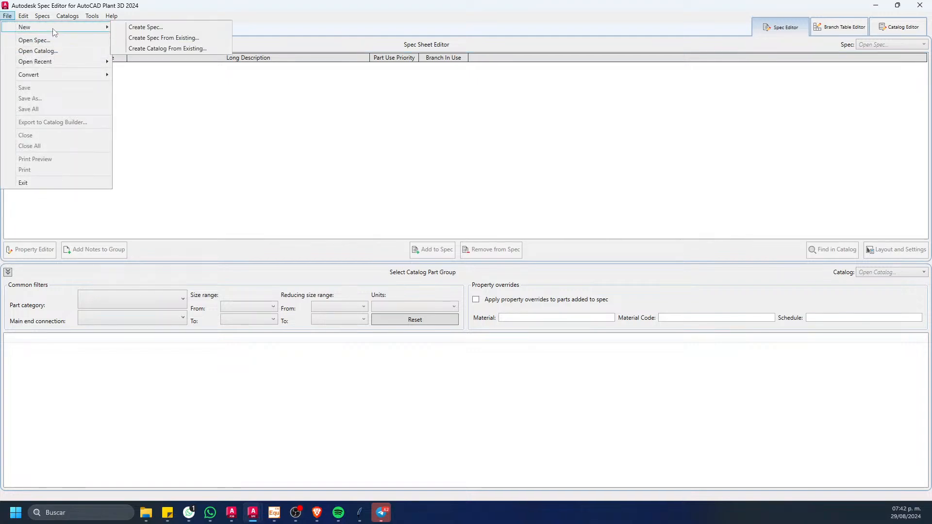
click(156, 48)
drag(454, 197, 364, 170)
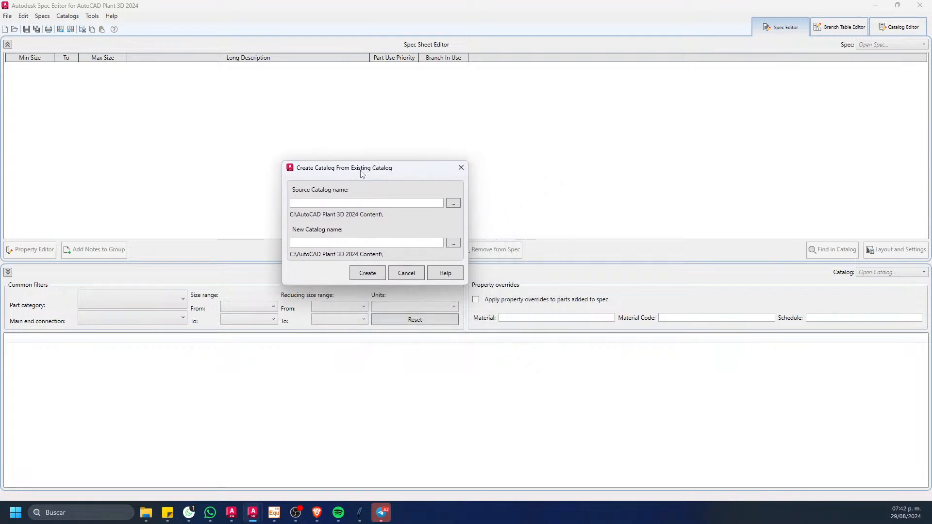
Step: Choose ASME Pipes and Fittings Catalog.pcat from the CPak ASME folder as the source catalog
click(457, 203)
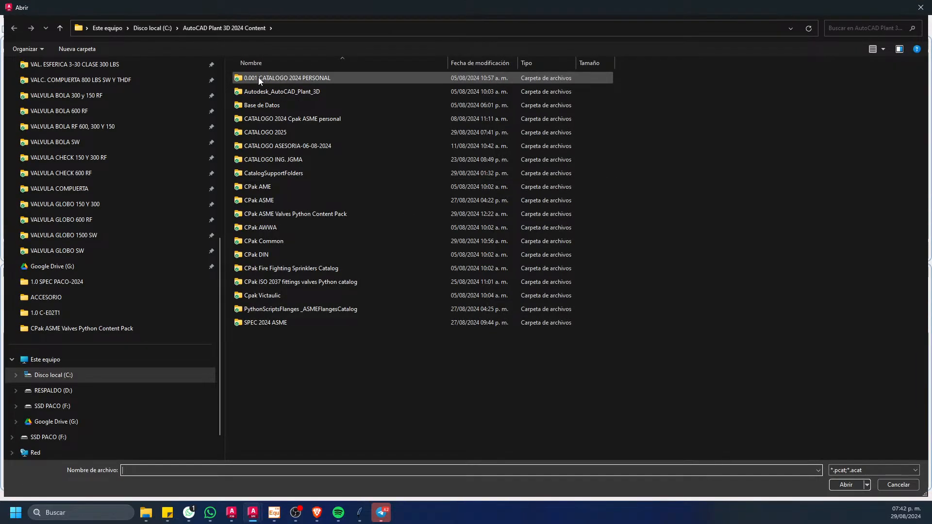
click(164, 28)
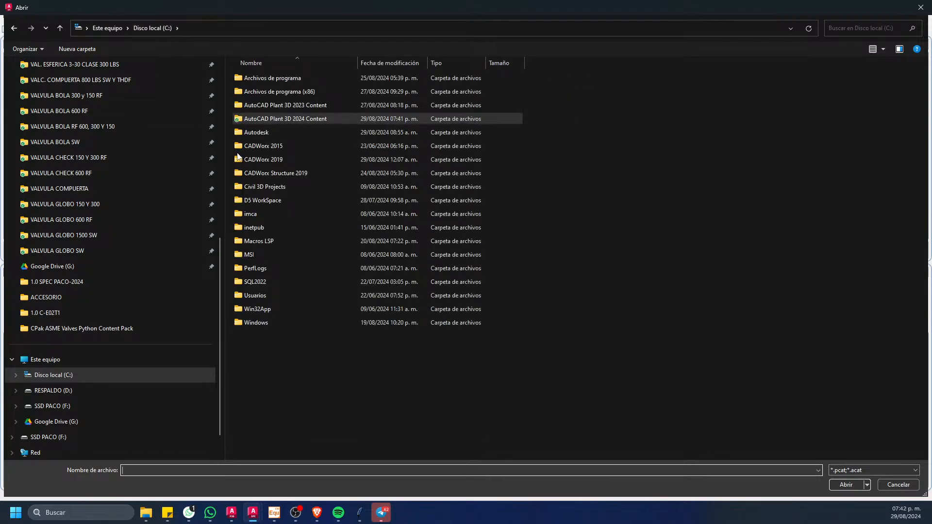
double_click(296, 119)
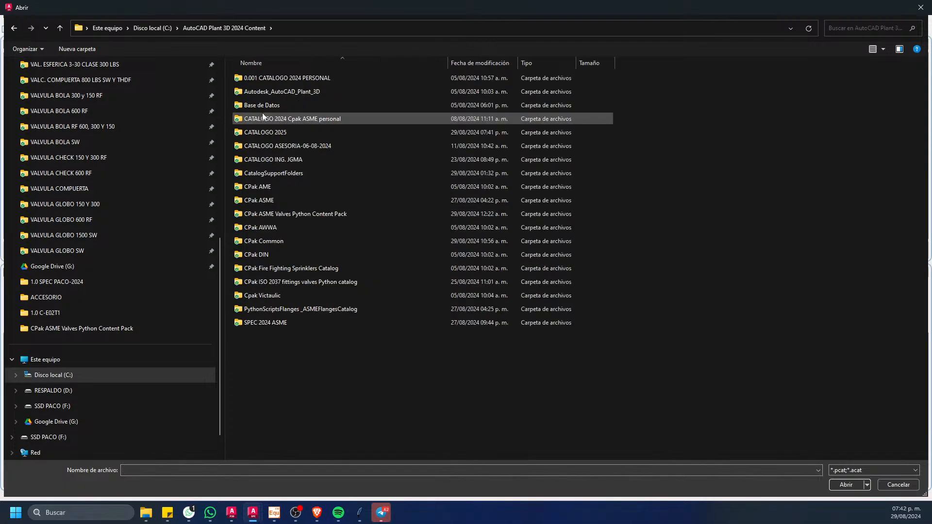
double_click(271, 200)
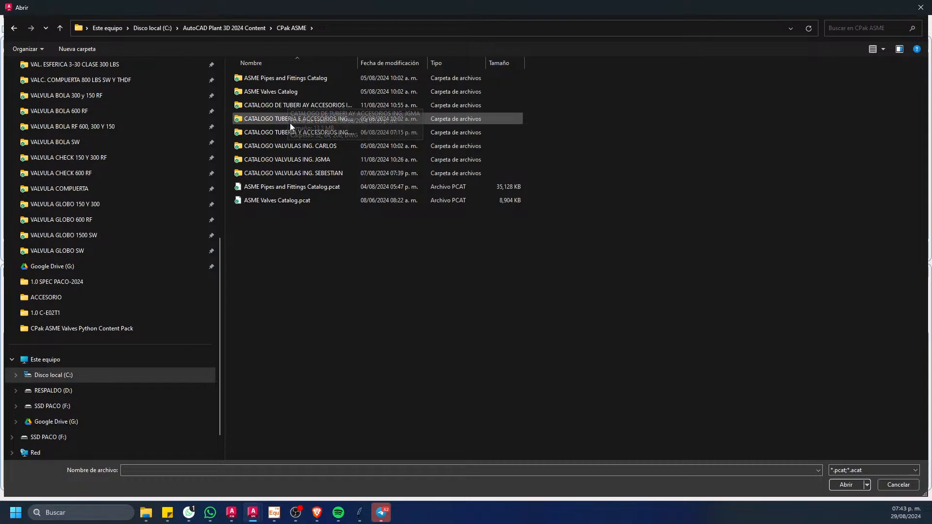
click(281, 189)
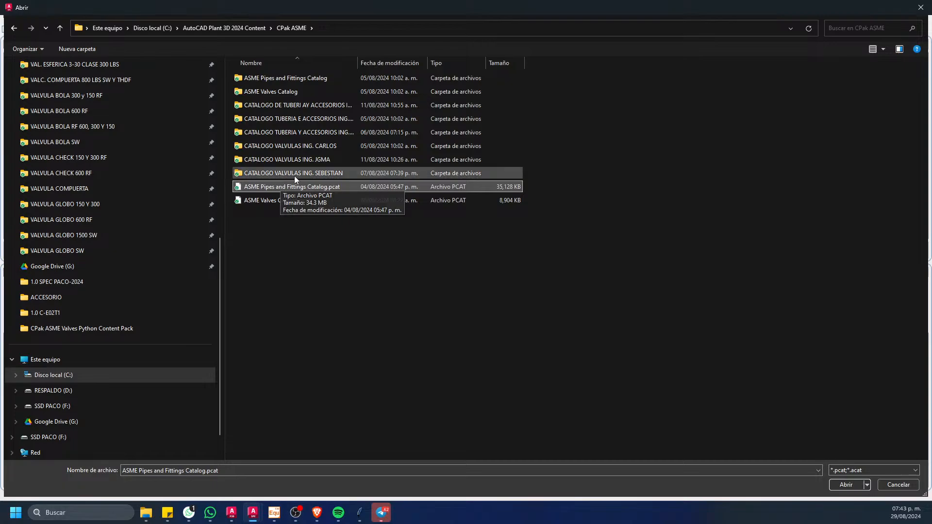
click(304, 277)
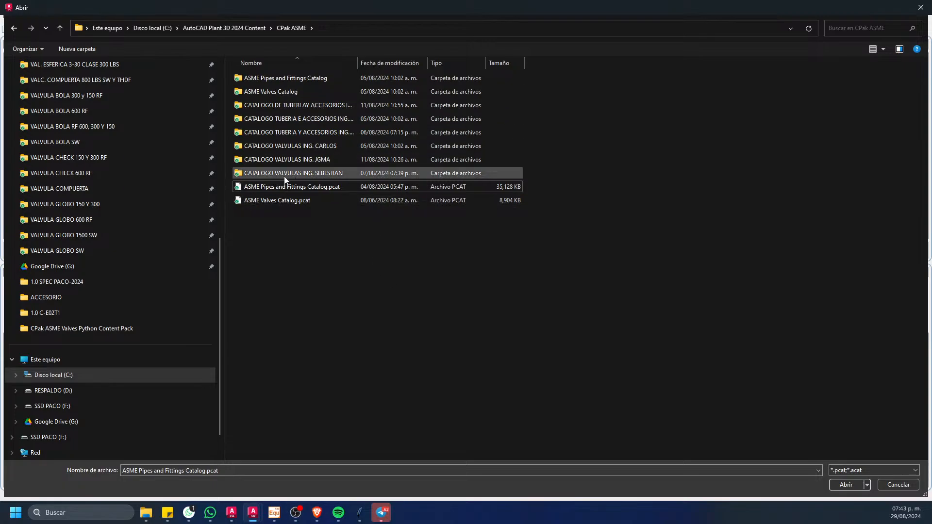
click(276, 190)
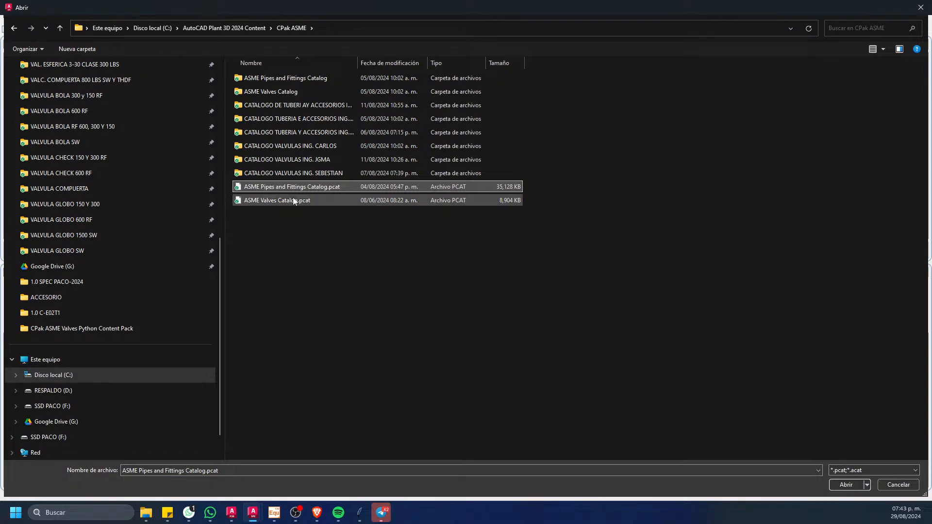
click(852, 487)
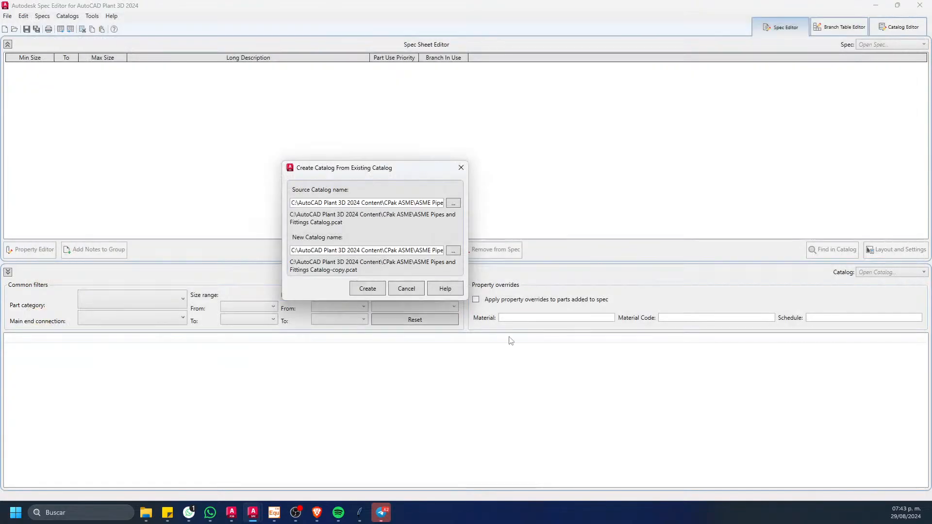
Step: Name the new catalog CATALOGO ACCERIOS Y TUBERIAS 2025 in the CATALOGO 2025 folder and create it
click(453, 251)
click(196, 28)
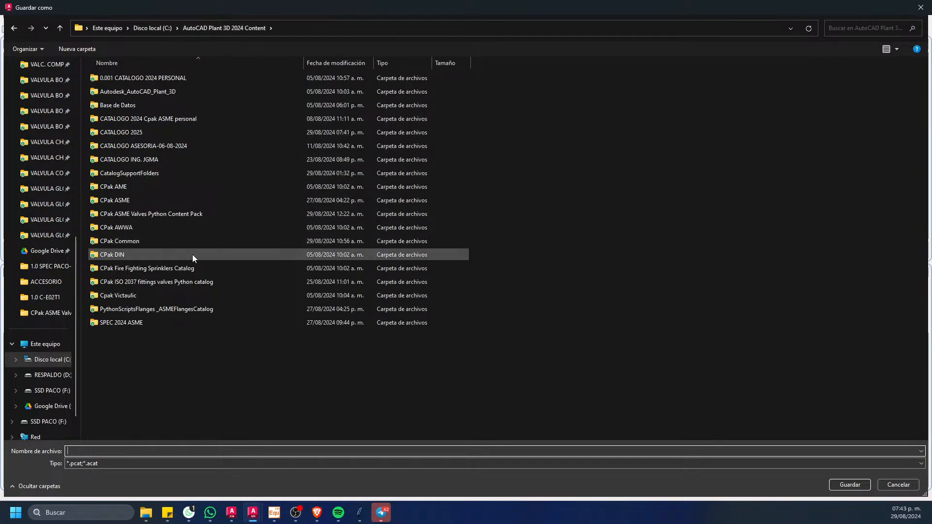
double_click(122, 133)
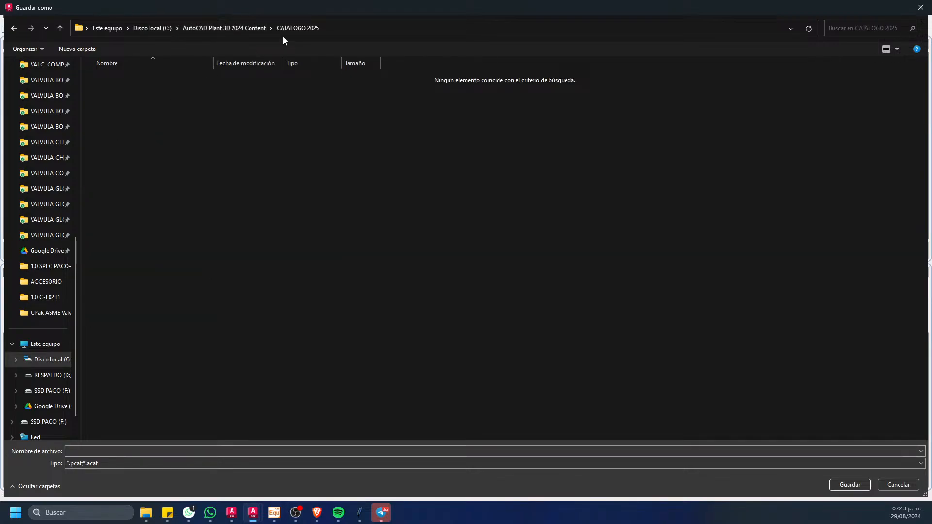
click(167, 449)
text(CATALOGO)
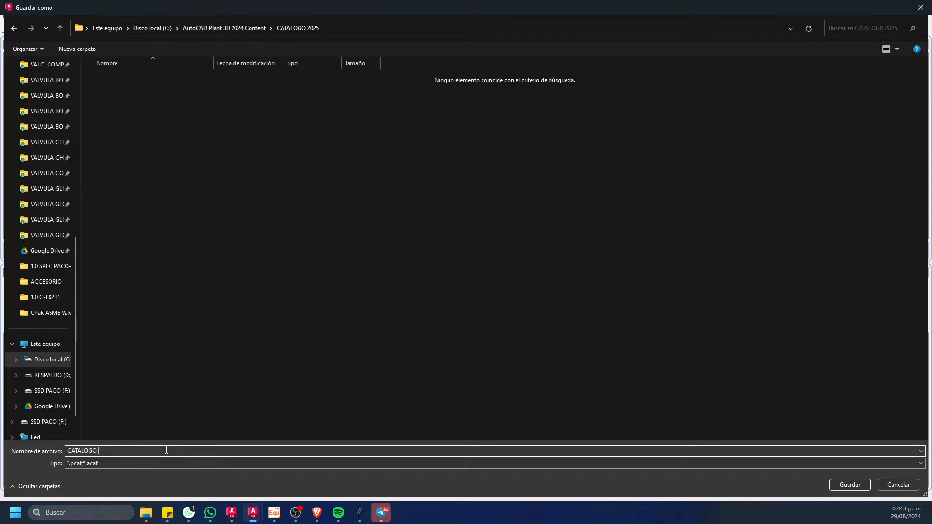
text( ACCERIOS Y TUBERIAS 2025)
click(850, 484)
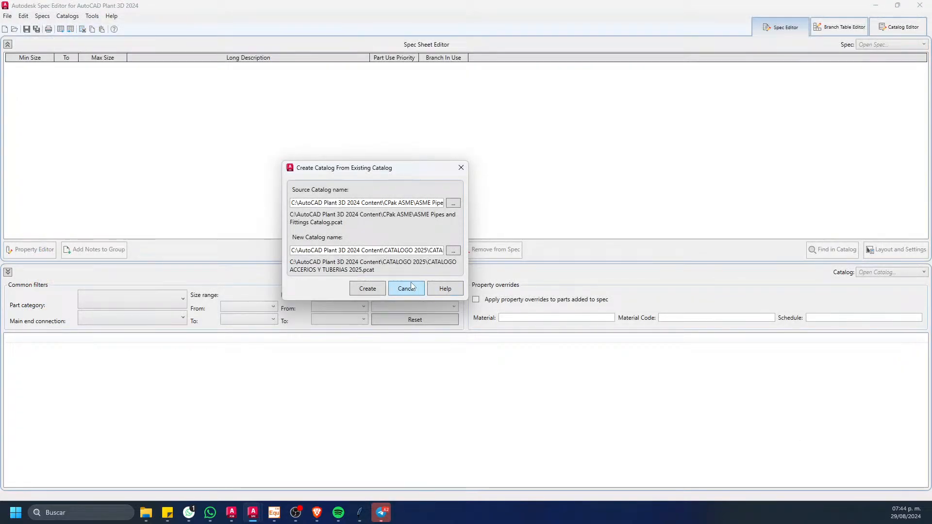
click(377, 289)
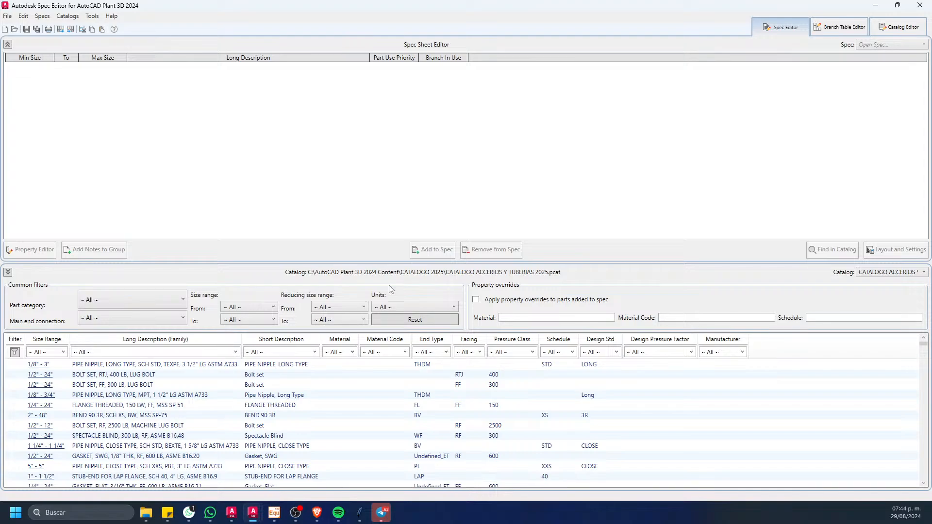
Step: Start another catalog from an existing one, using ASME Valves Catalog.pcat from the CPak ASME folder as the source
click(7, 16)
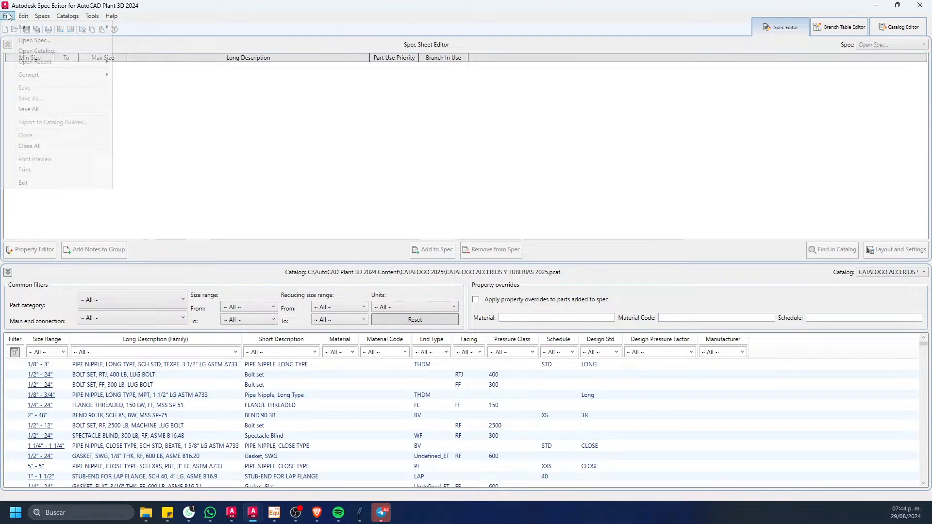
mouse_move(61, 33)
click(167, 49)
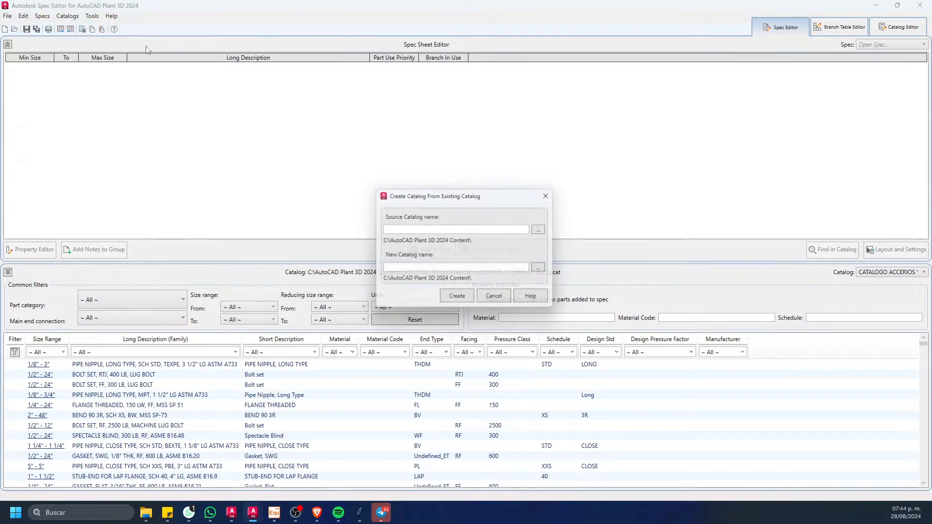
click(544, 229)
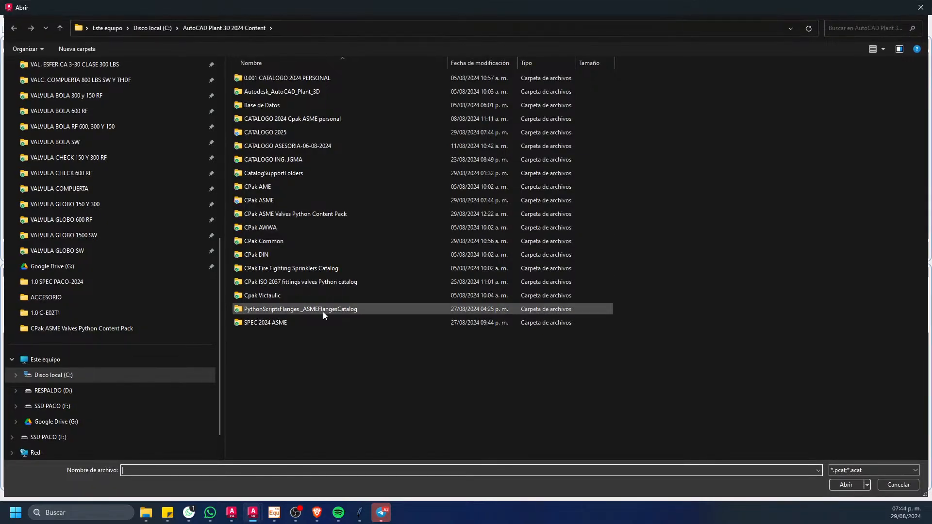
double_click(301, 200)
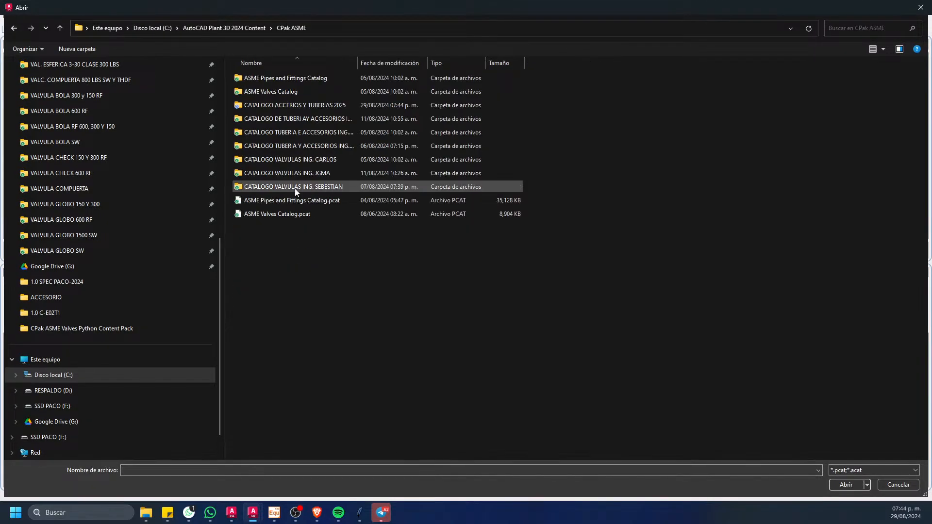
click(307, 217)
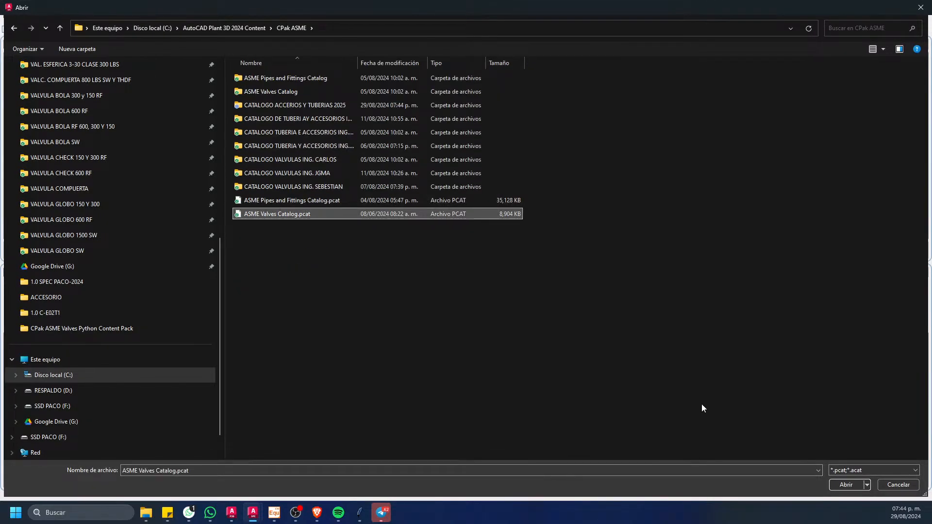
click(845, 484)
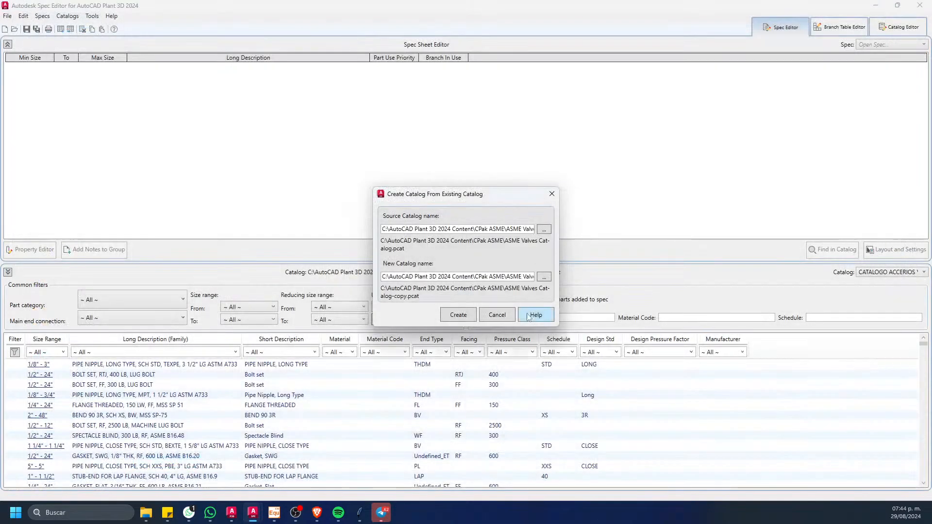
Step: Name the new catalog CATALOGO VALVULAS 2025 in the CATALOGO 2025 folder and create it
click(544, 277)
click(221, 28)
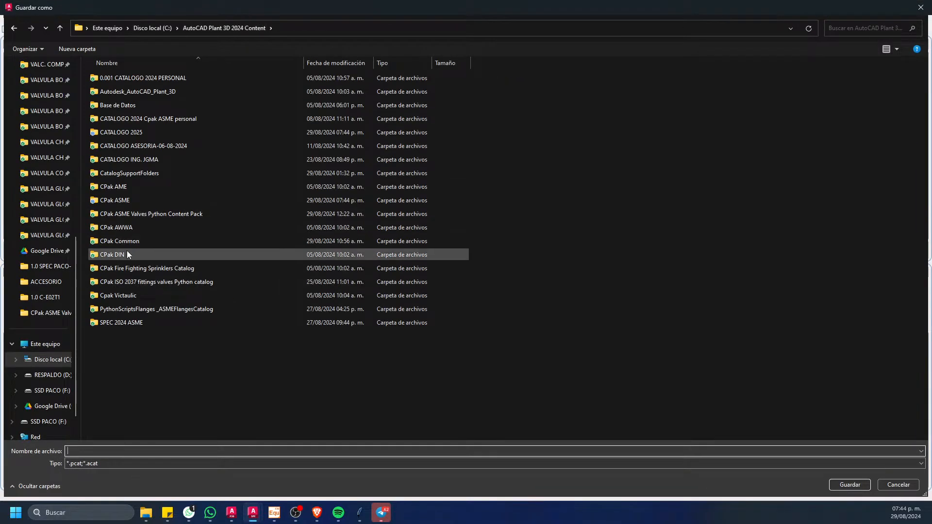
double_click(135, 135)
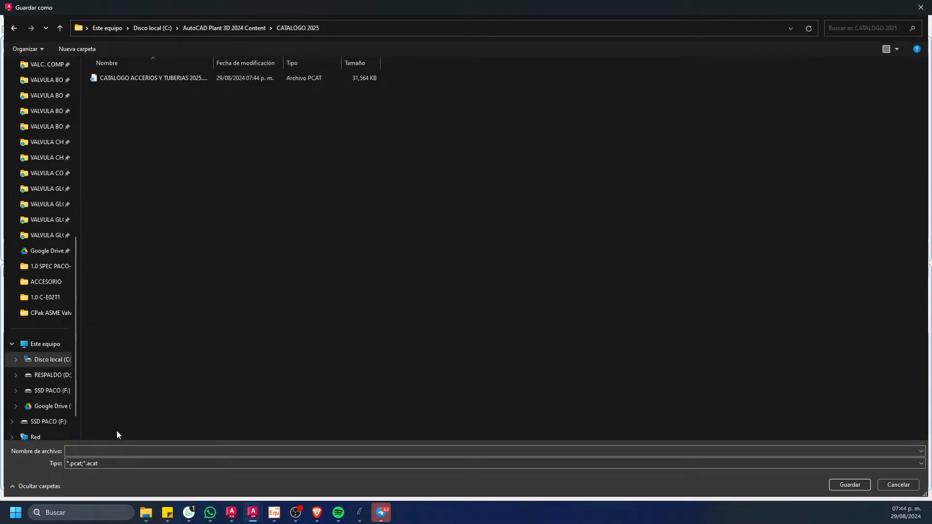
click(126, 451)
text(CATALOGO)
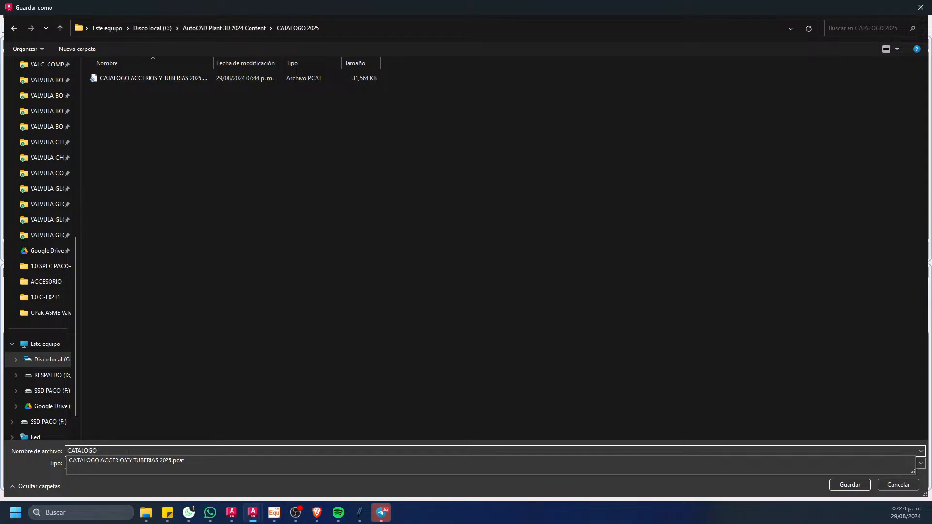
text( VALVA)
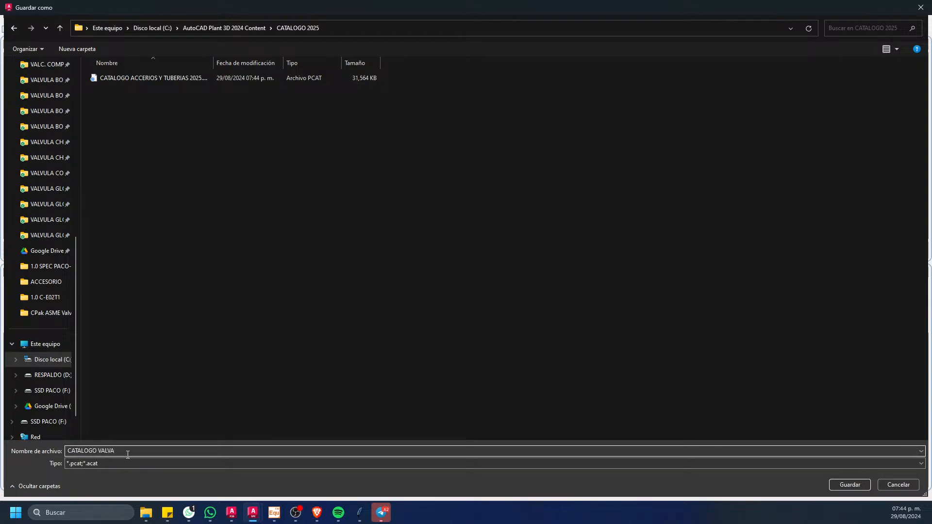
key(BackSpace)
text(ULAS 2025)
click(849, 485)
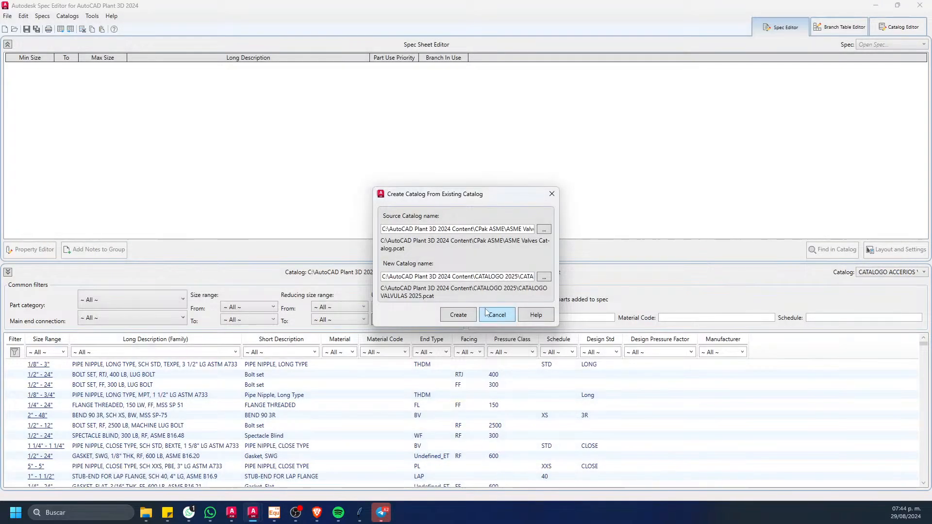
click(461, 315)
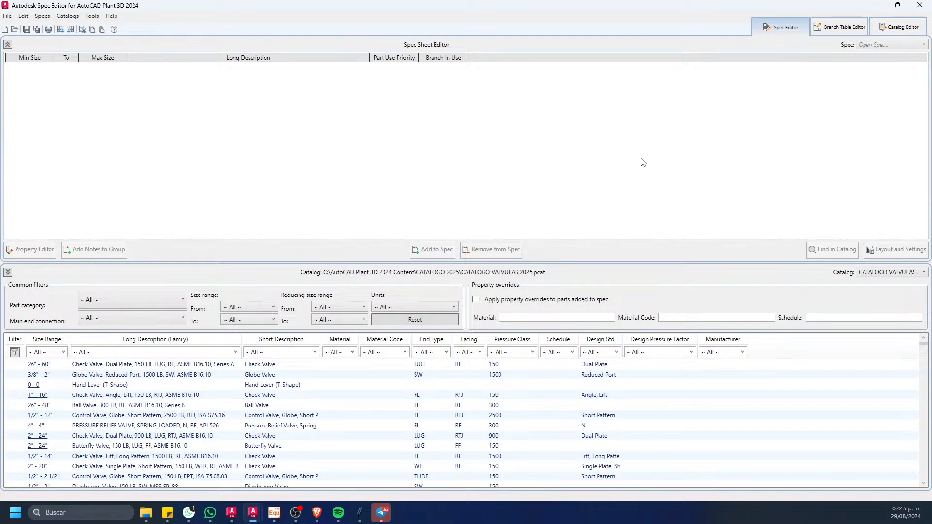
Step: Show the parts of CATALOGO ACCERIOS Y TUBERIAS 2025, and return to the CATALOGO VALVULAS 2025 catalog
click(876, 272)
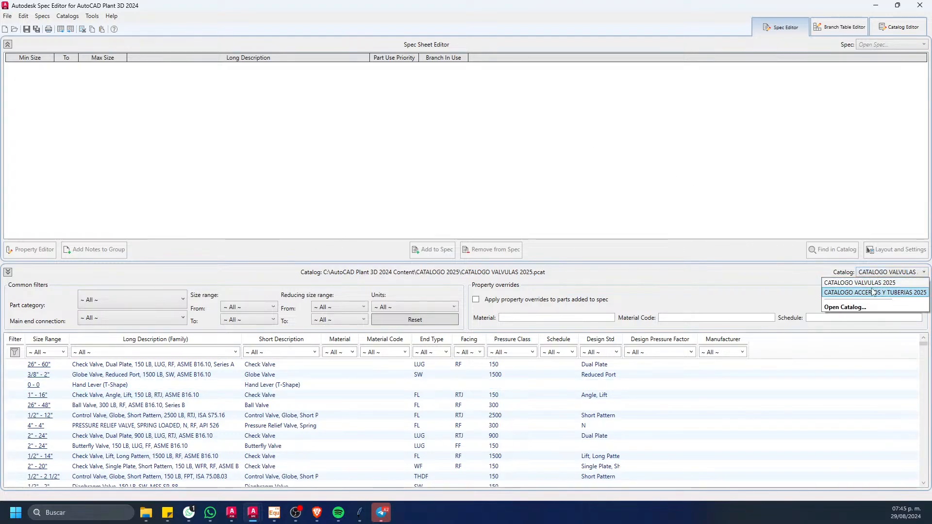
click(869, 291)
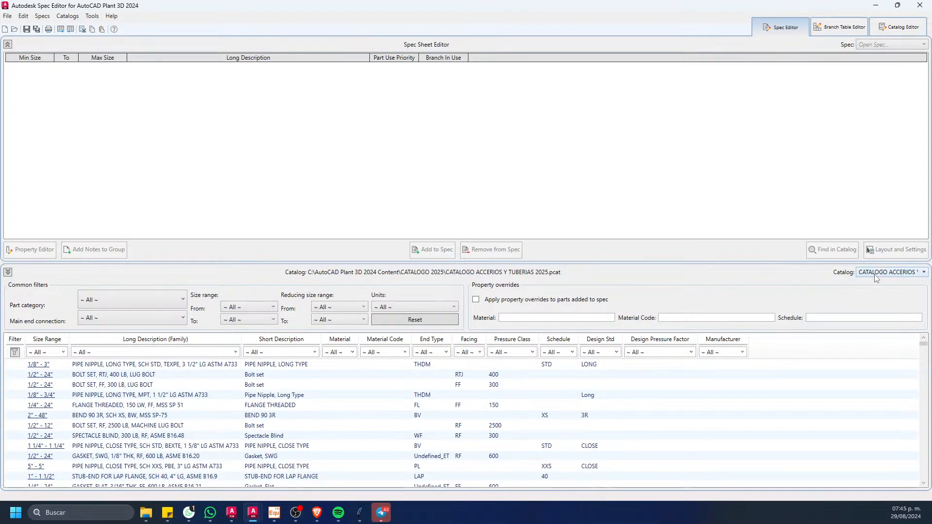
click(876, 273)
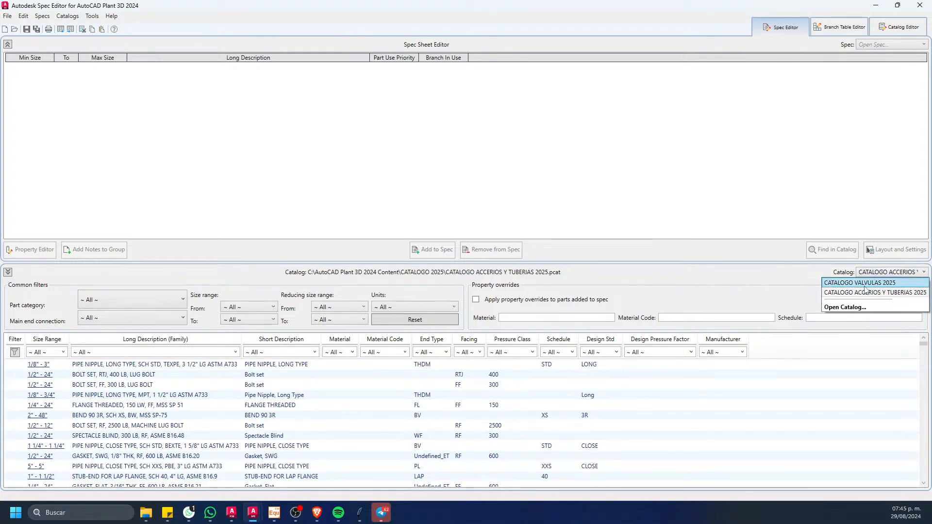
click(864, 284)
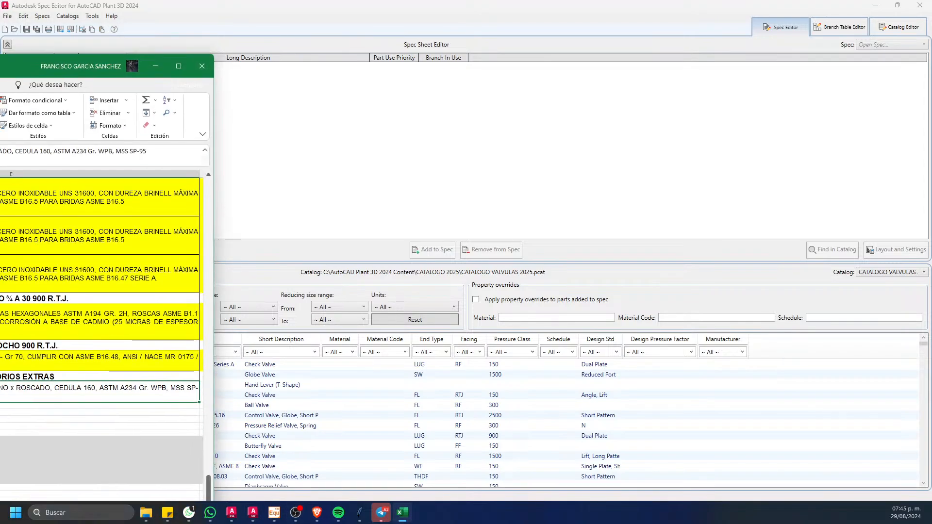
Step: Bring the Excel workbook ESPECIFICACION PAREDON FINAL 04-07-2024 onto the screen and maximize its window
drag(0, 29, 387, 2)
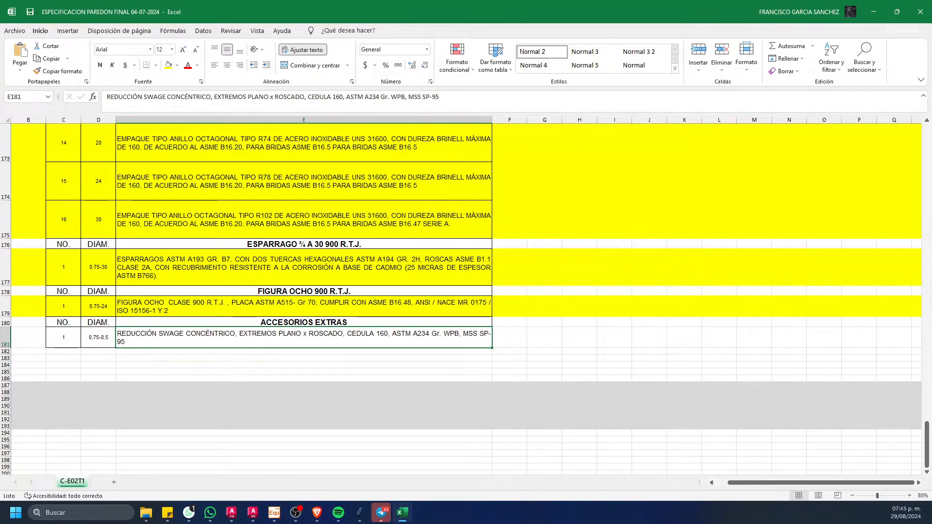
key(alt+Tab)
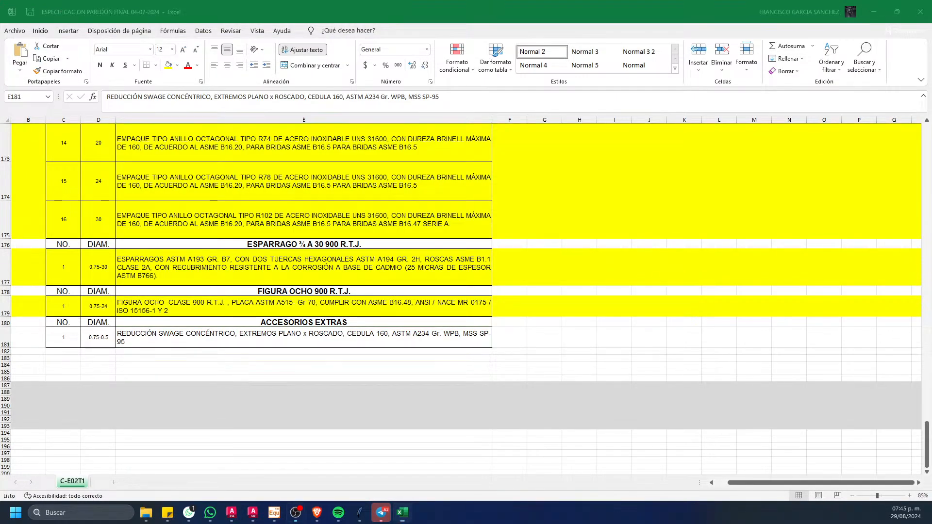
key(alt+Tab)
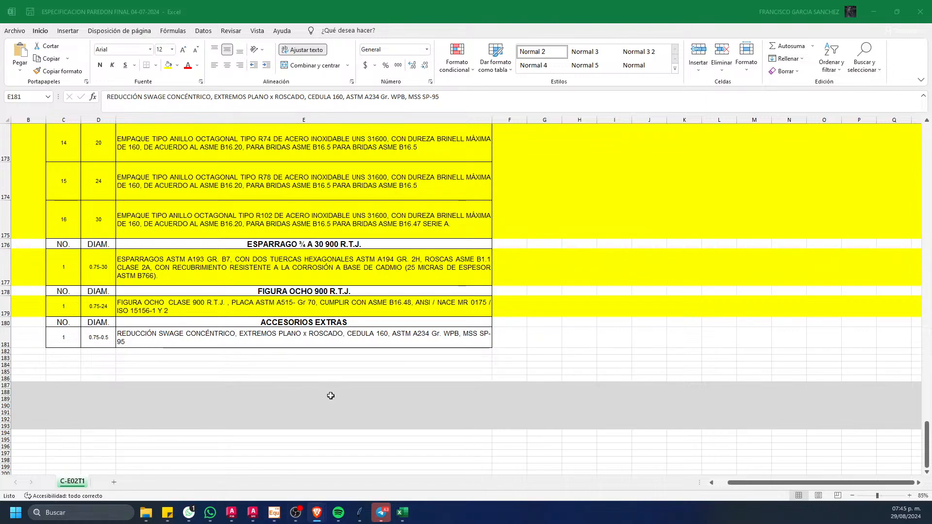
key(alt+Tab)
Step: Unhide all the hidden specification sheets of the workbook, from T-A08T3 through C-E02T1
scroll(279, 242, up, 16)
scroll(279, 241, up, 5)
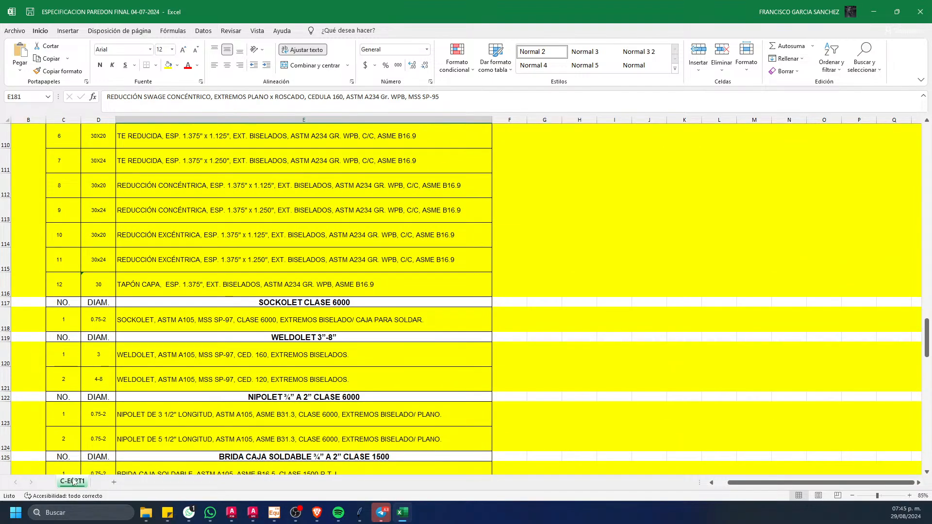
scroll(191, 370, up, 7)
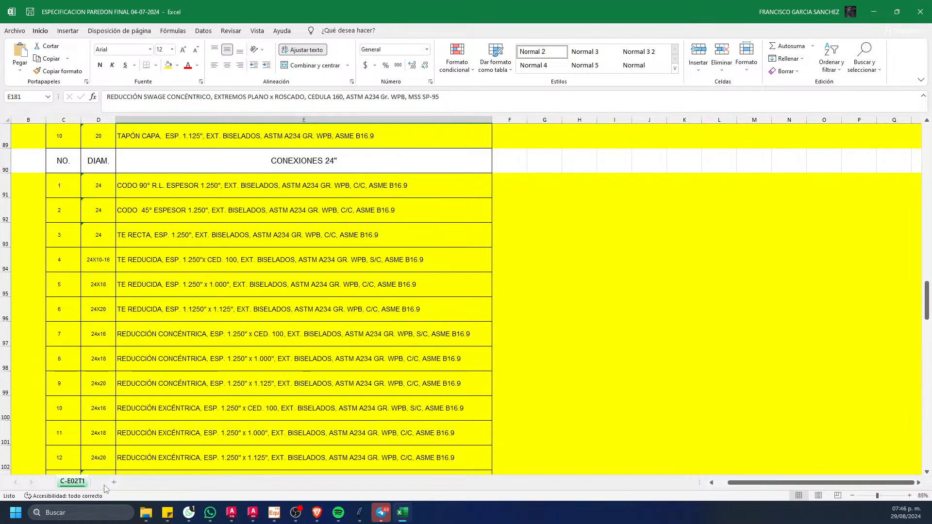
right_click(82, 485)
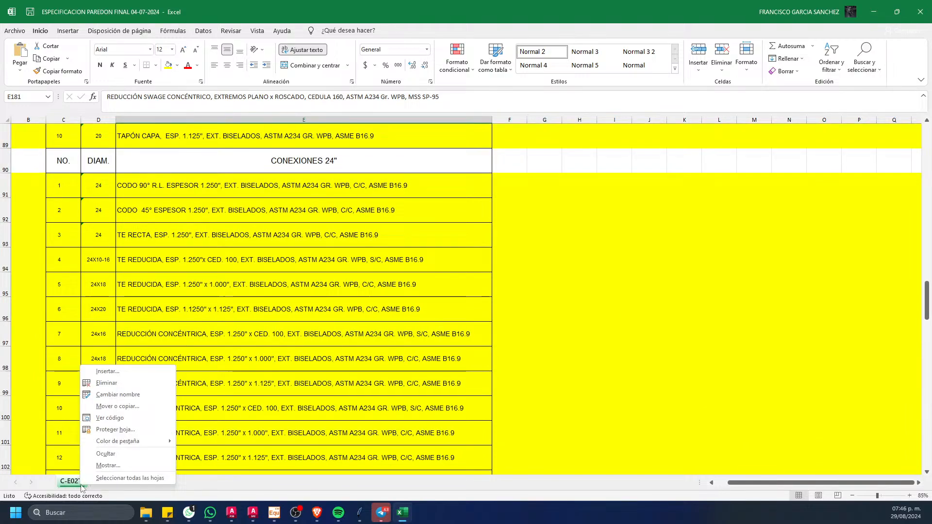
click(109, 464)
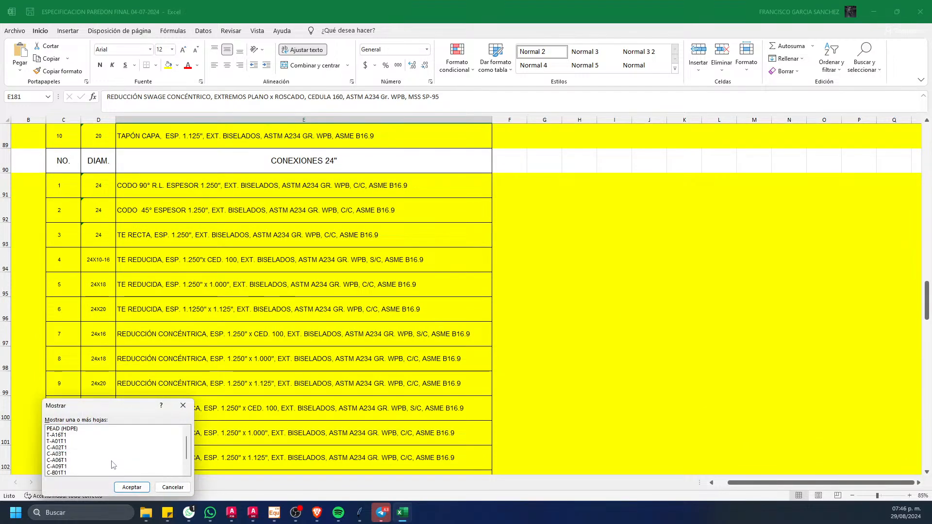
shift+click(80, 474)
click(131, 486)
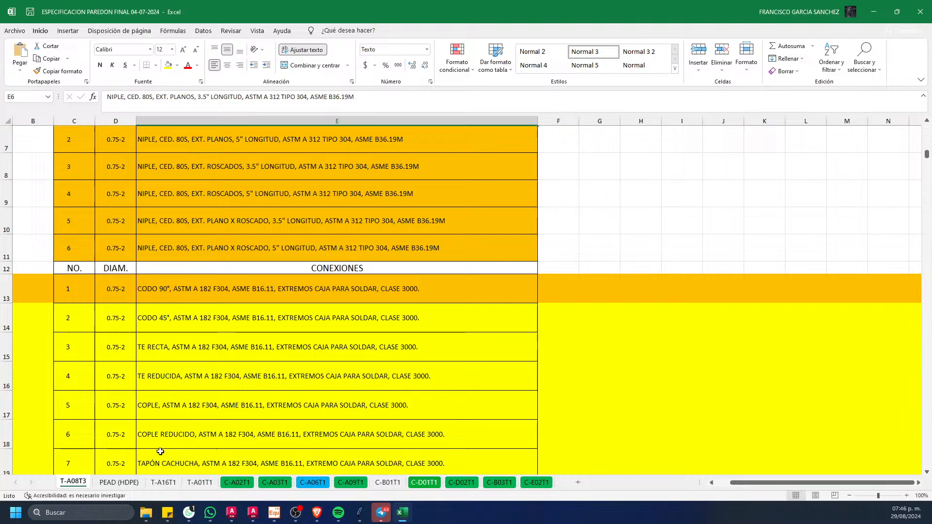
Step: Look at the C-A02T1, PEAD (HDPE) and C-A03T1 sheets, and open the C-A06T1 sheet
click(237, 482)
scroll(270, 393, up, 6)
click(116, 483)
click(274, 482)
click(311, 485)
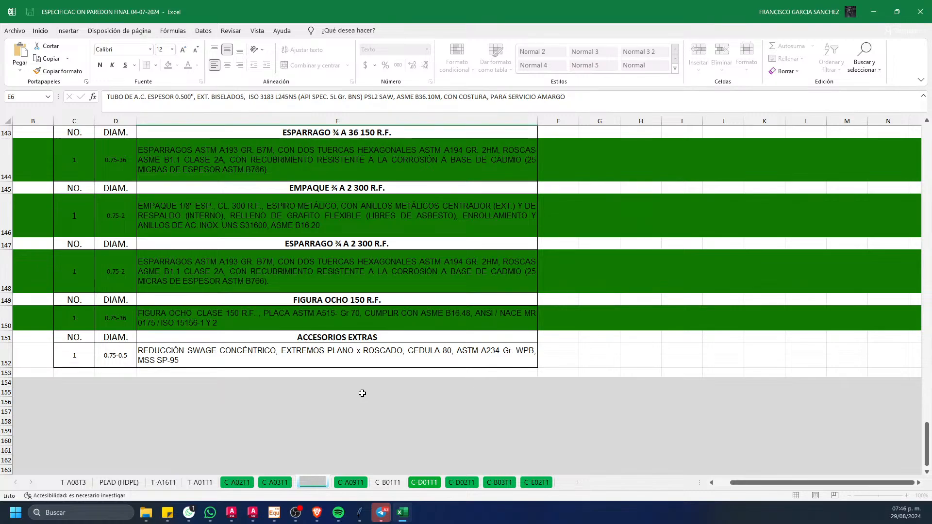
Step: Examine the C-A06T1 component lists from the extra accessories and valves back up through the fittings to the pipe entries
click(362, 392)
scroll(358, 390, up, 5)
scroll(359, 390, up, 4)
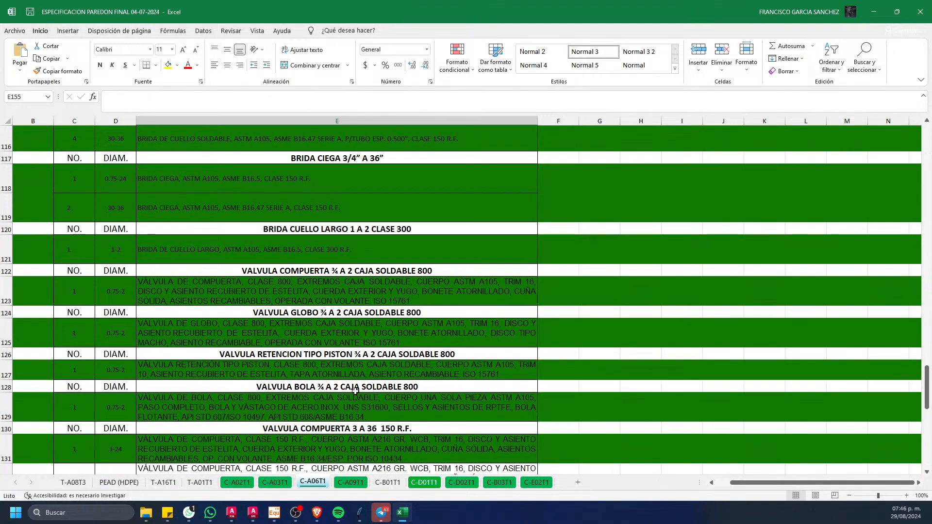
scroll(354, 390, up, 6)
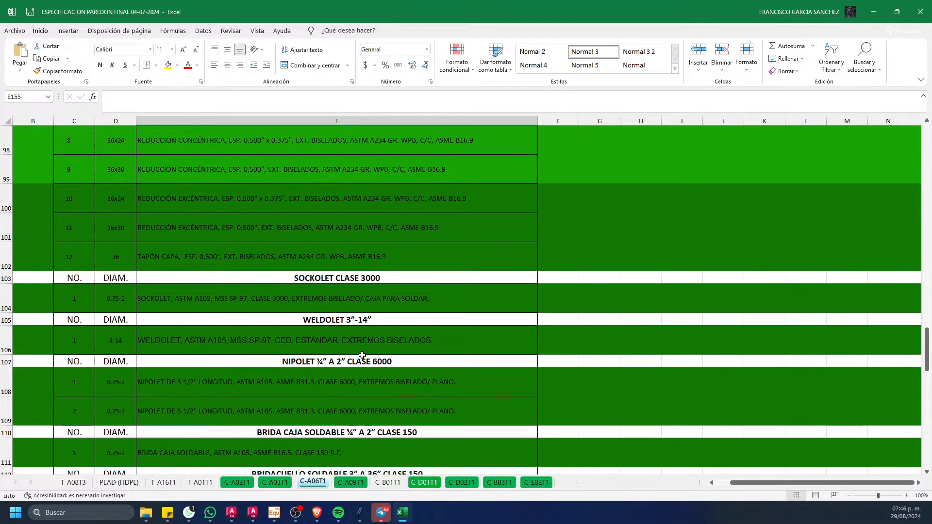
scroll(340, 328, up, 3)
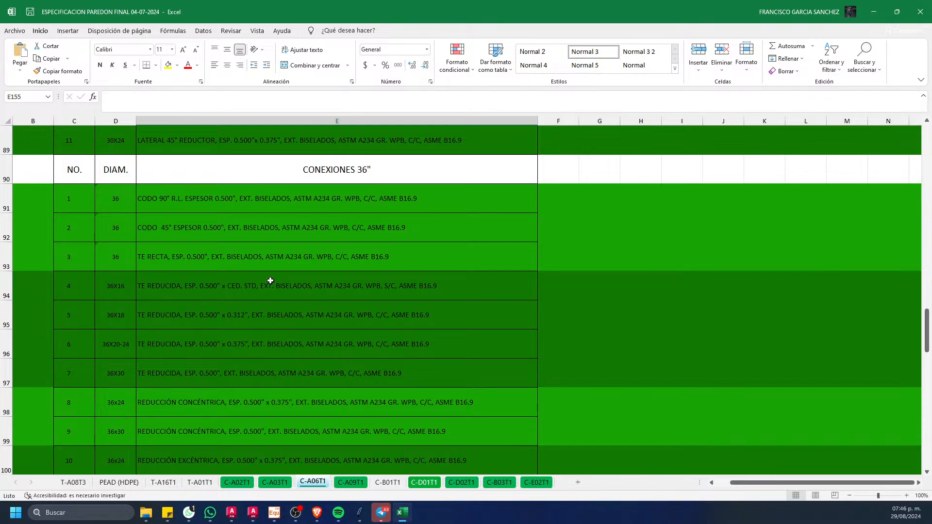
scroll(271, 281, up, 7)
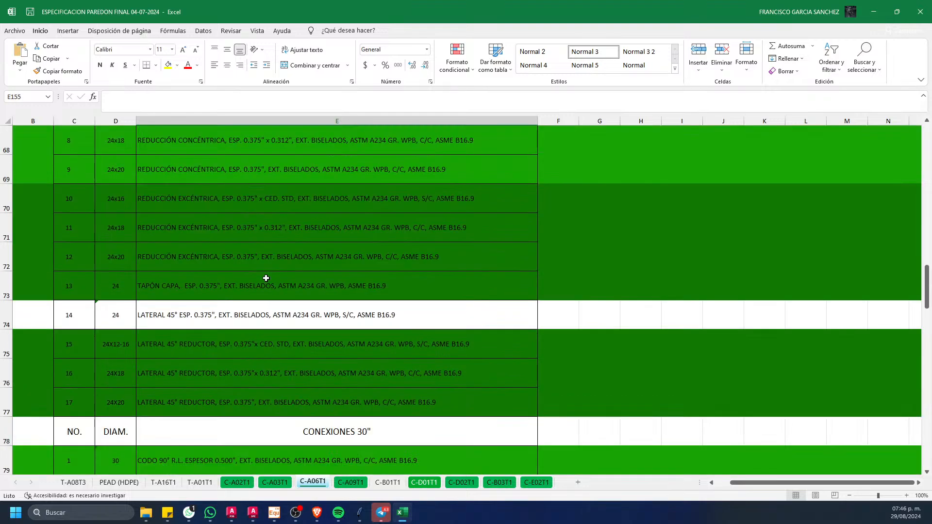
scroll(266, 278, up, 9)
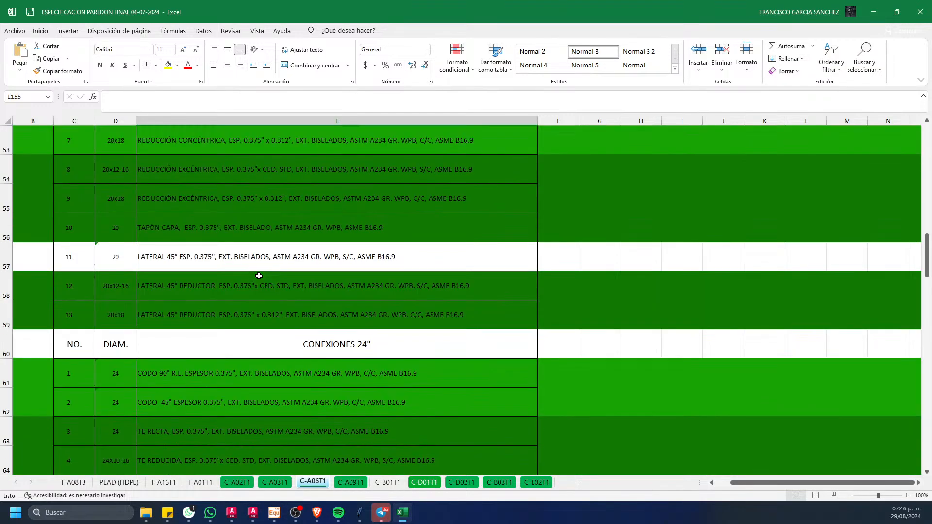
scroll(259, 275, down, 1)
scroll(259, 276, up, 13)
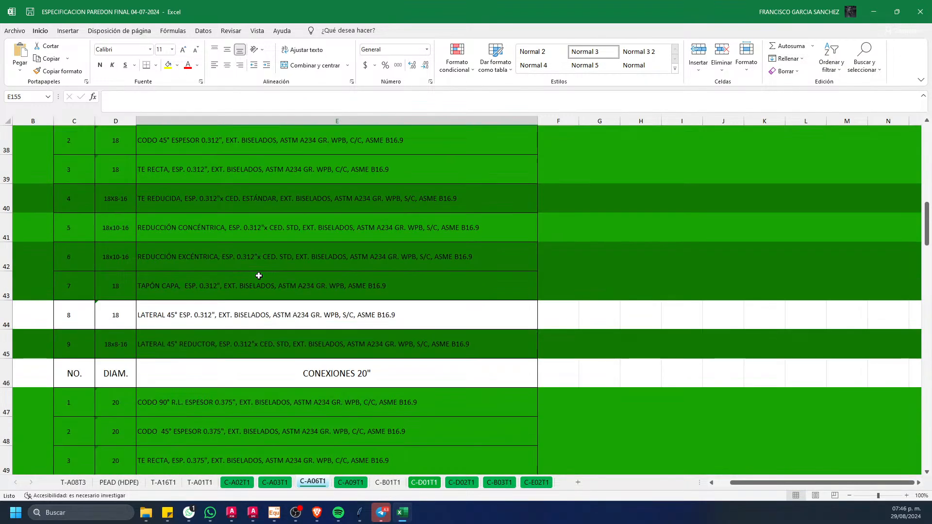
scroll(258, 275, up, 2)
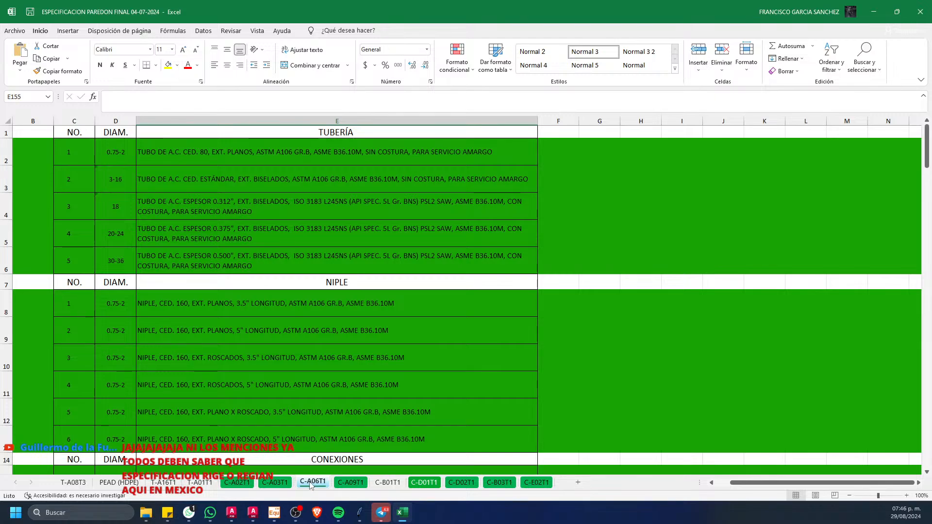
Step: Hide every specification sheet except C-A06T1
click(72, 482)
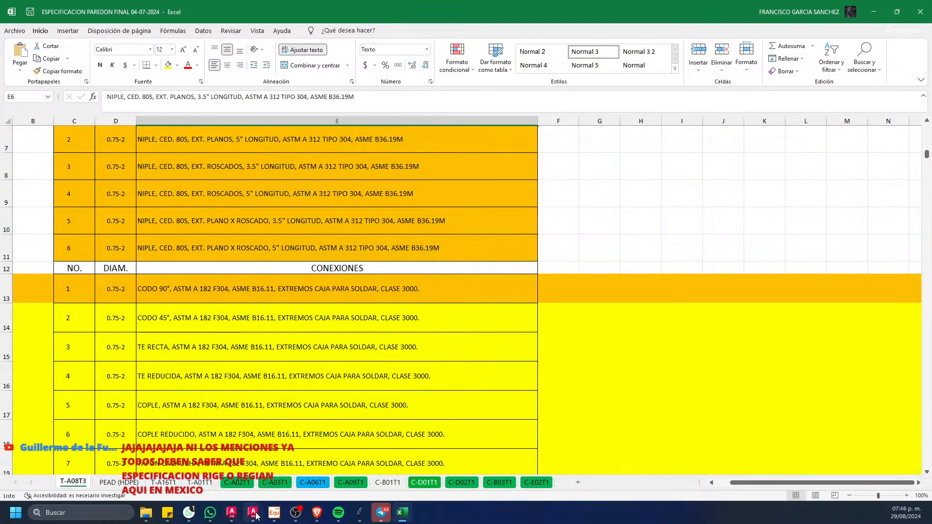
right_click(274, 481)
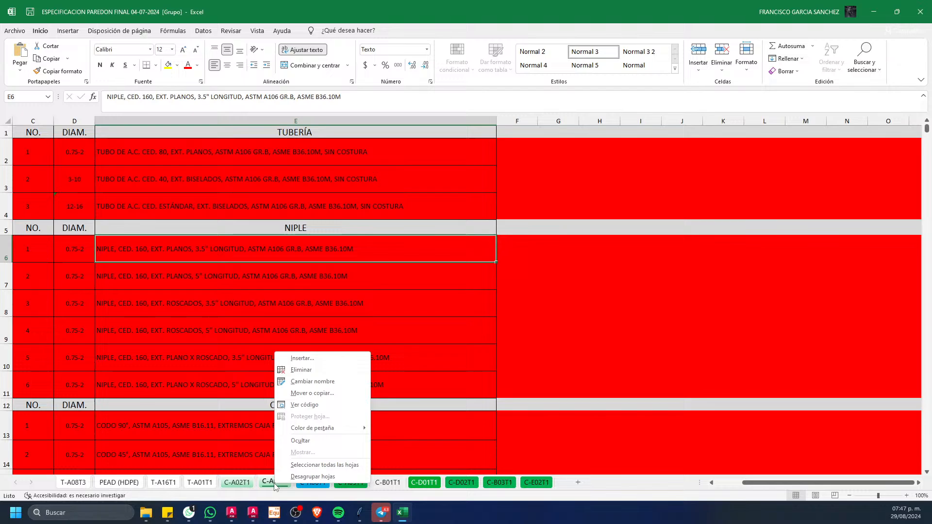
click(316, 444)
click(111, 482)
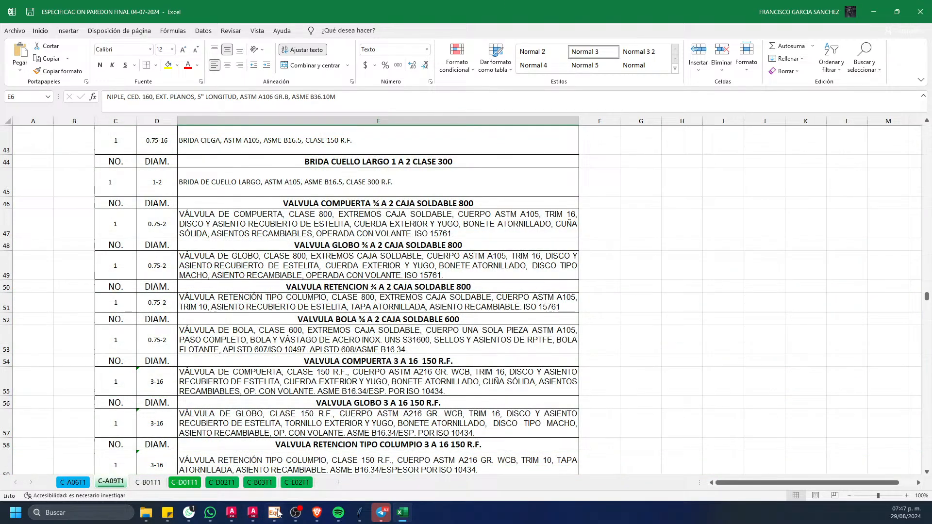
shift+click(298, 483)
right_click(299, 488)
click(321, 444)
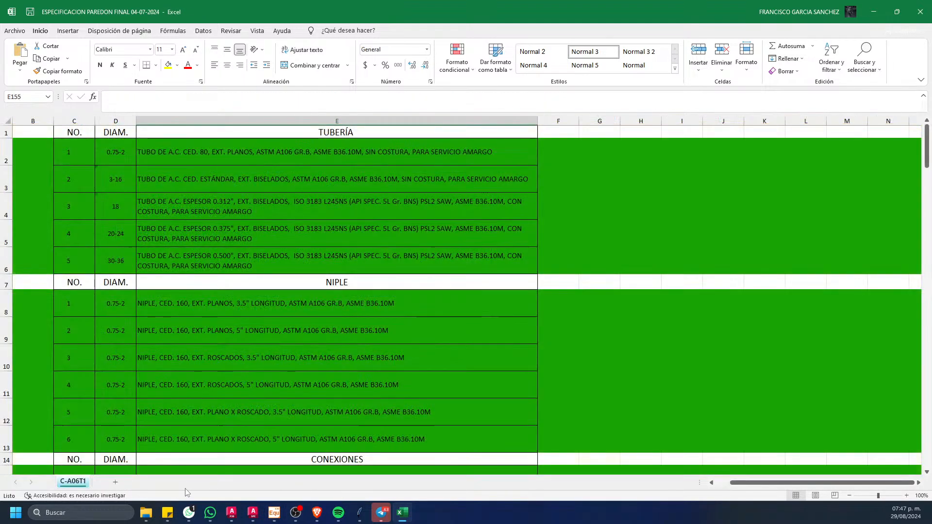
Step: Remove the fill colour from row 2 down to row 162 of the C-A06T1 sheet
scroll(131, 293, down, 1)
scroll(132, 278, up, 1)
scroll(79, 204, down, 1)
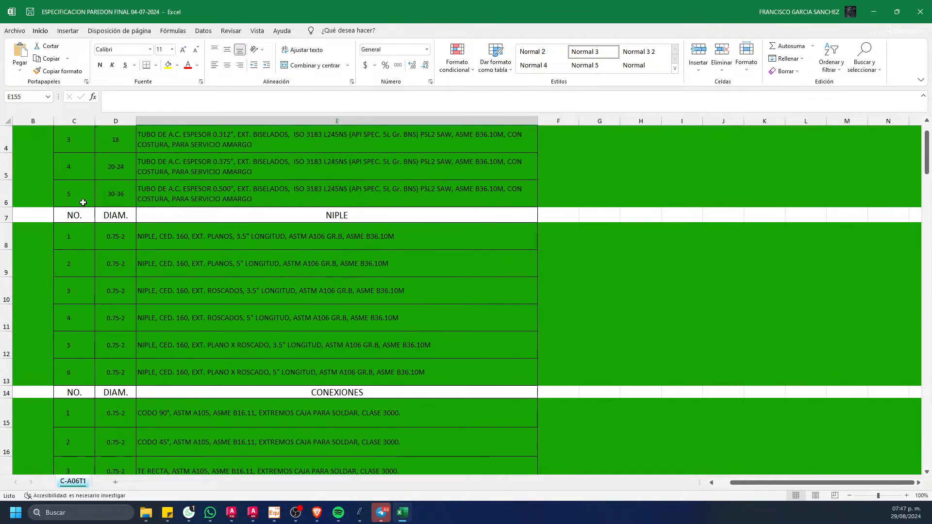
scroll(73, 189, down, 1)
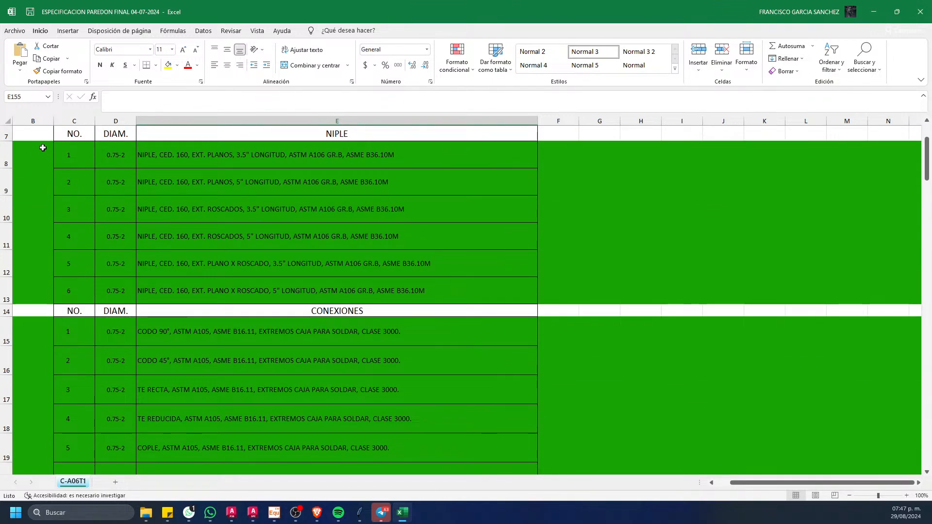
scroll(19, 148, up, 2)
drag(19, 148, 46, 453)
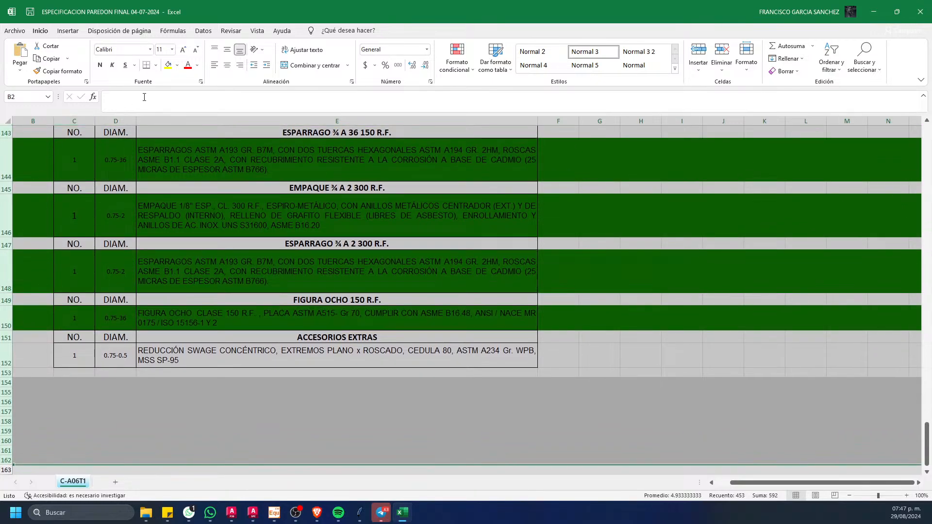
click(179, 72)
click(197, 148)
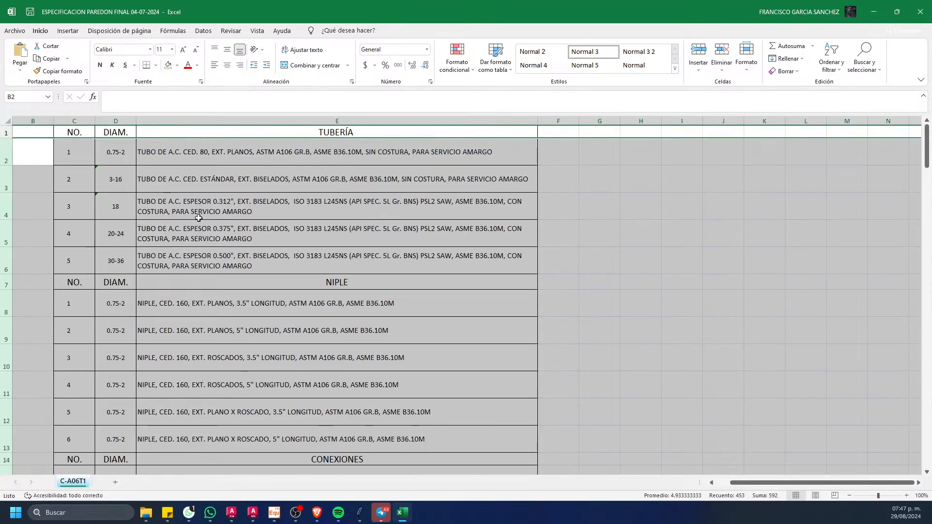
click(540, 333)
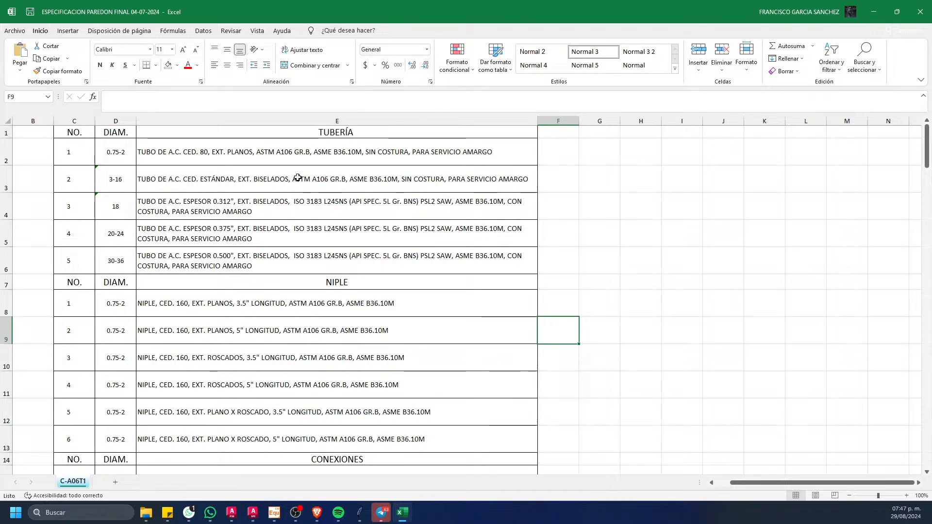
Step: Examine the diameter ranges, schedules, wall thicknesses and materials of the pipe entries in the TUBERÍA section
click(350, 134)
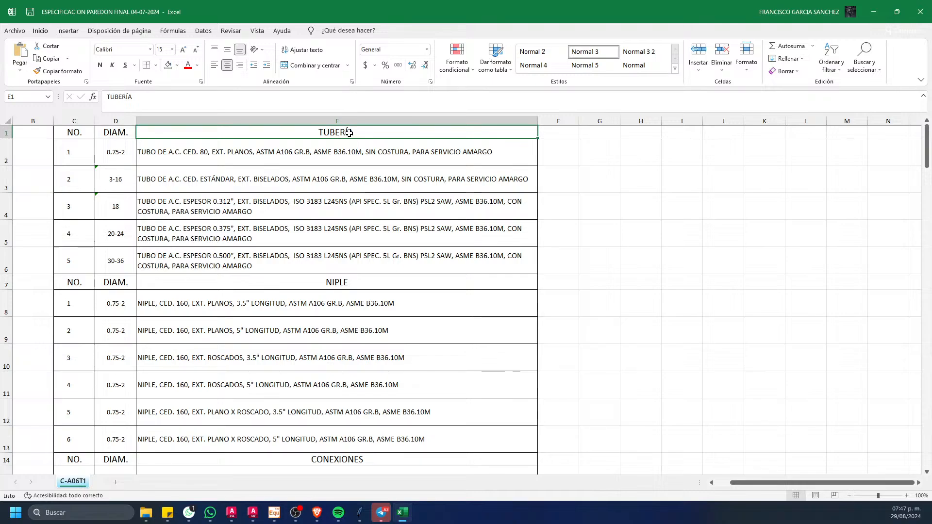
click(113, 155)
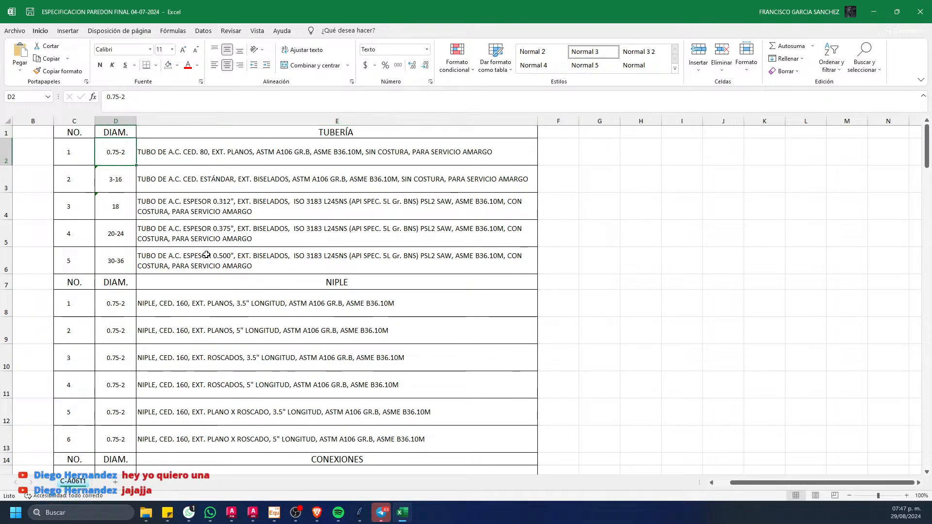
click(190, 151)
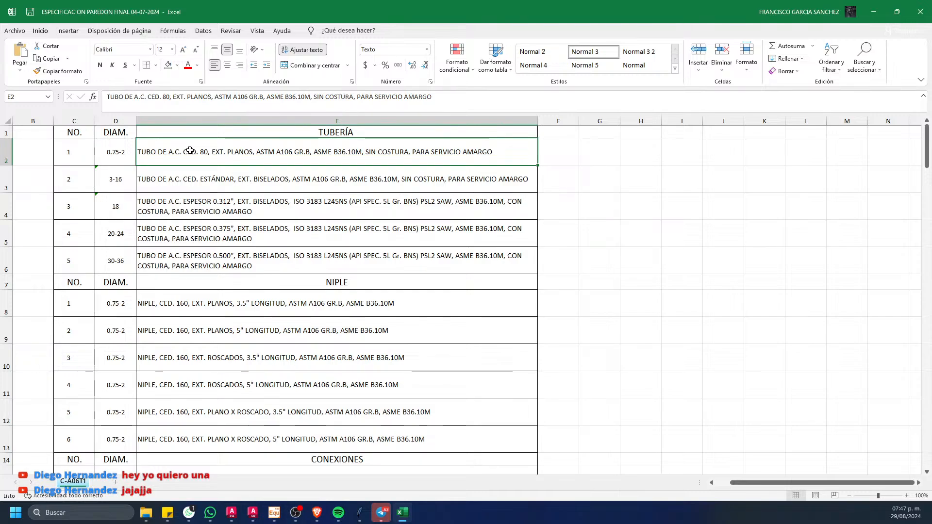
click(203, 199)
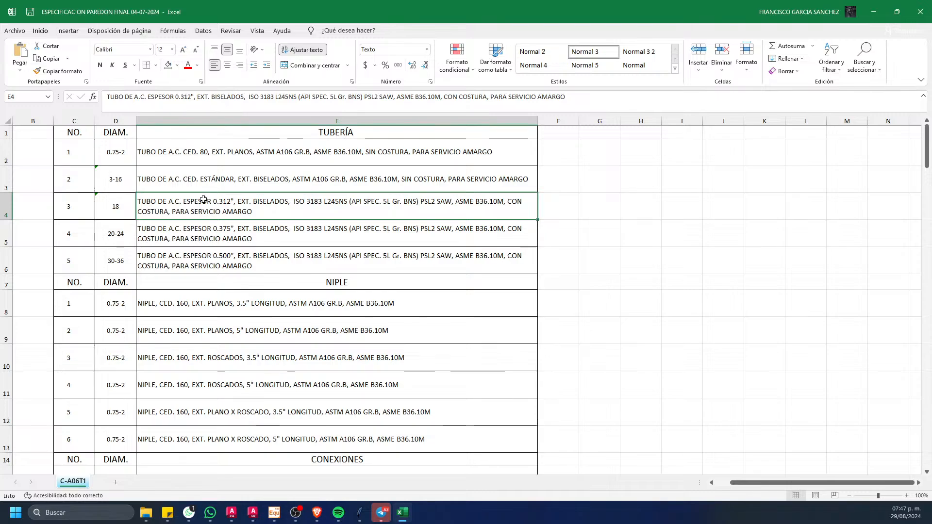
click(124, 207)
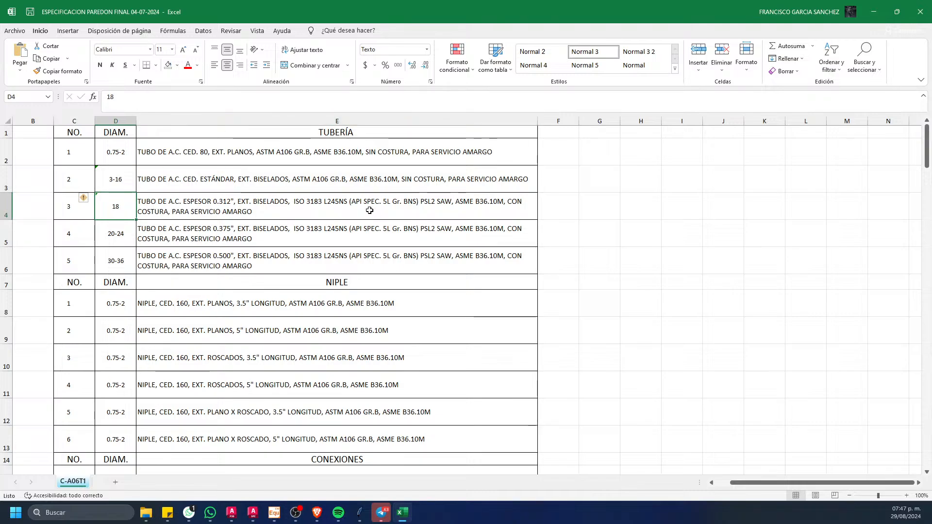
click(369, 181)
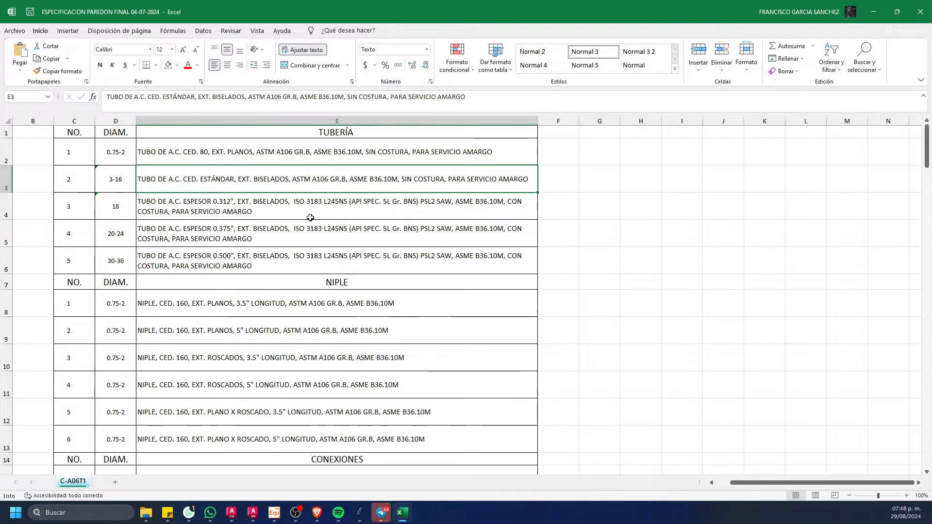
Step: Look over the nipple and fitting lists up to the 30" connections, and minimize the workbook to return to the Spec Editor
scroll(311, 219, down, 5)
scroll(197, 289, down, 12)
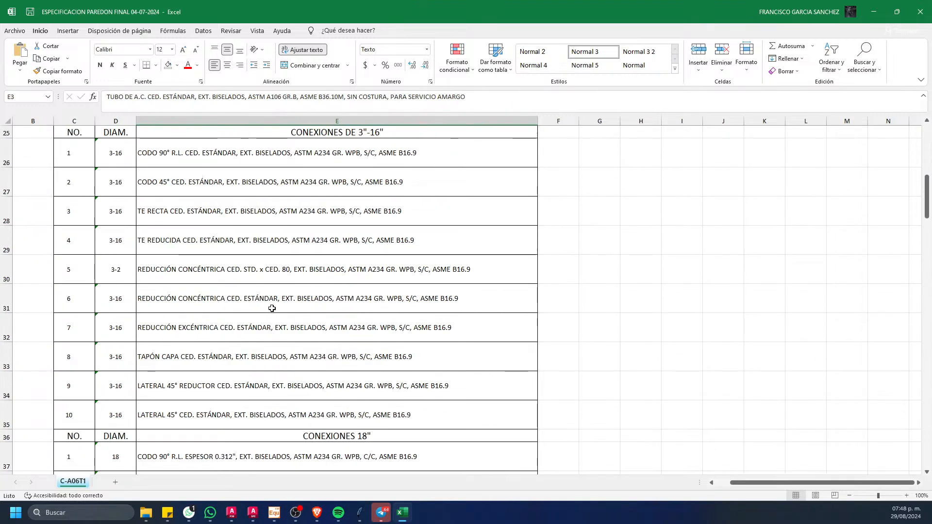
scroll(289, 305, down, 18)
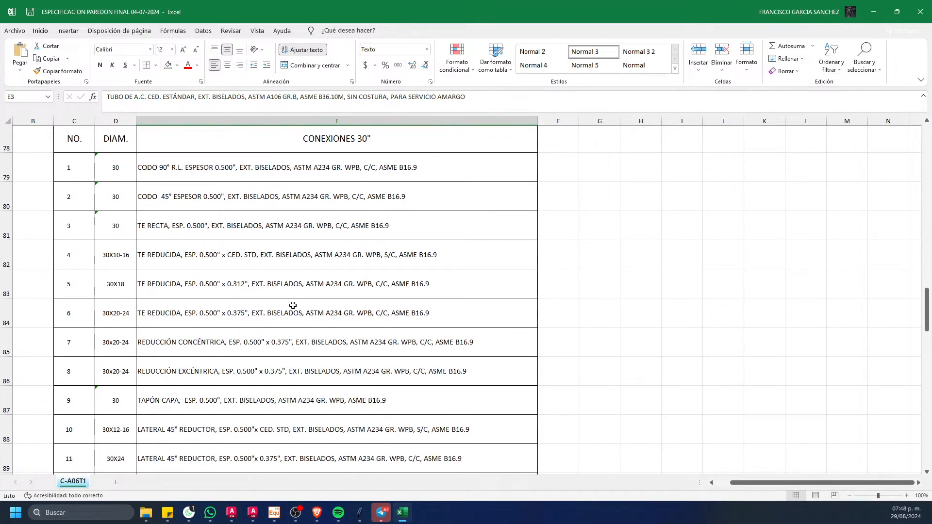
scroll(293, 306, up, 20)
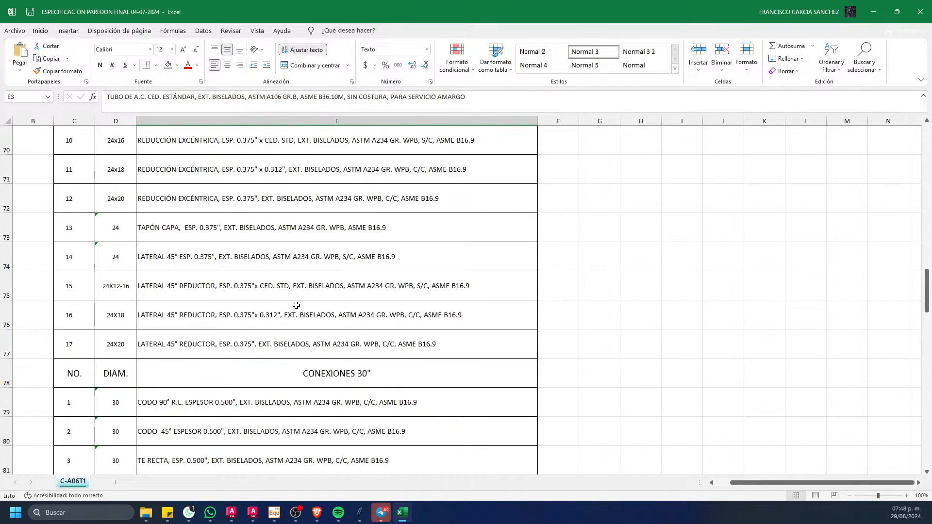
scroll(296, 304, up, 5)
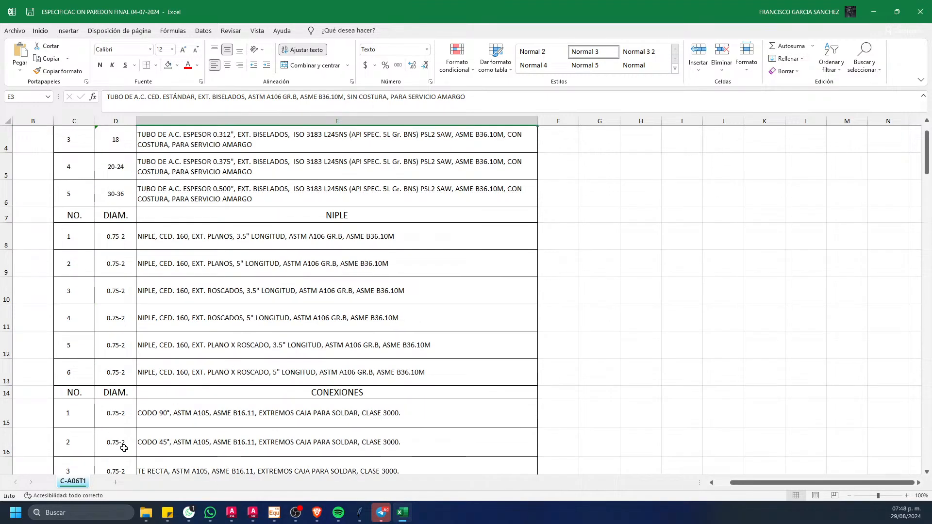
click(875, 12)
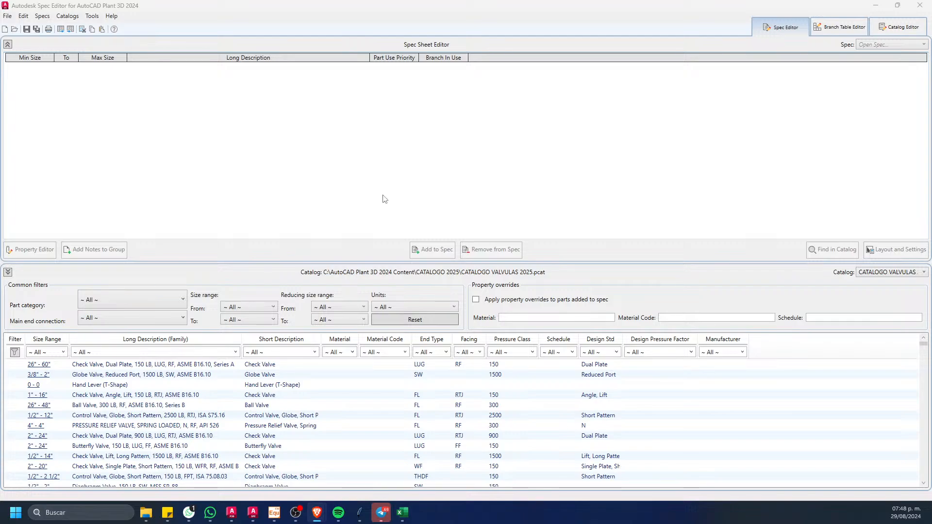
Step: Start a new spec named C-A06T1_150, stored in the CATALOGO 2025 folder of AutoCAD Plant 3D 2024 Content
click(7, 16)
mouse_move(87, 27)
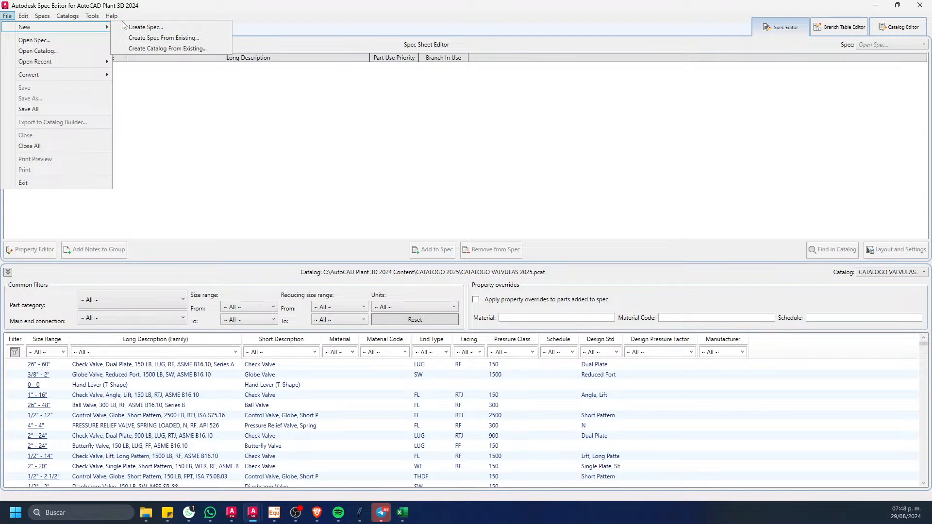
click(159, 31)
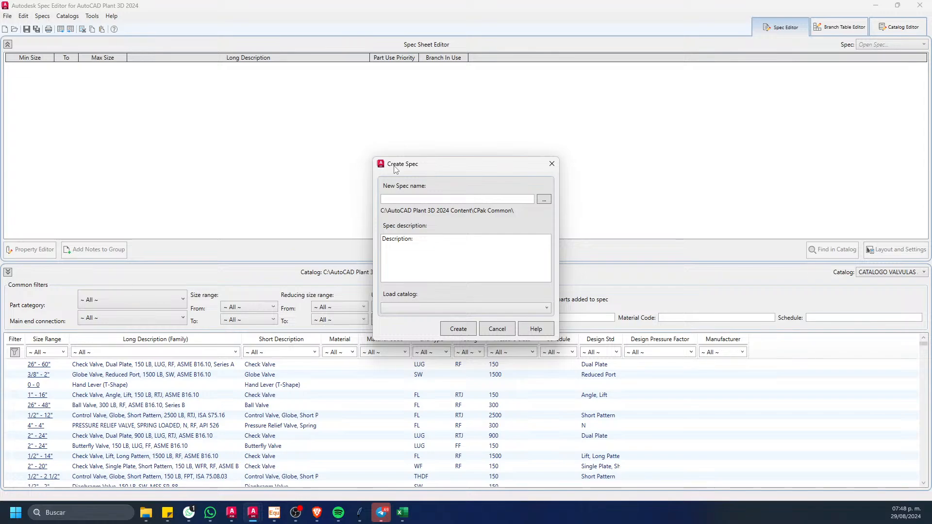
click(543, 202)
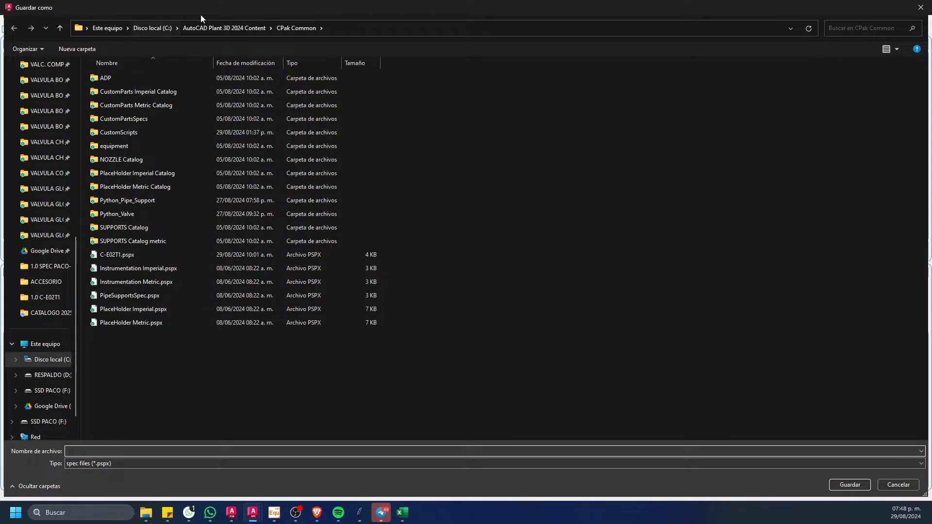
click(206, 27)
double_click(138, 134)
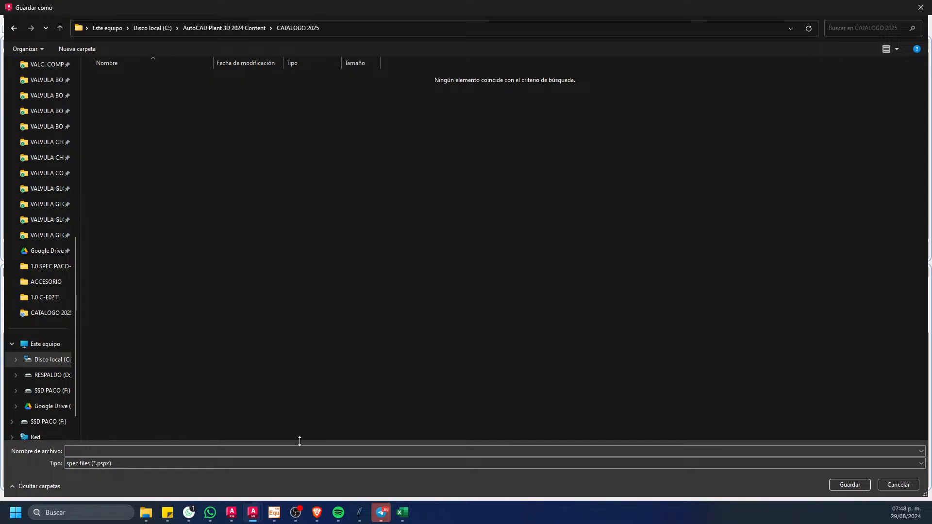
click(287, 451)
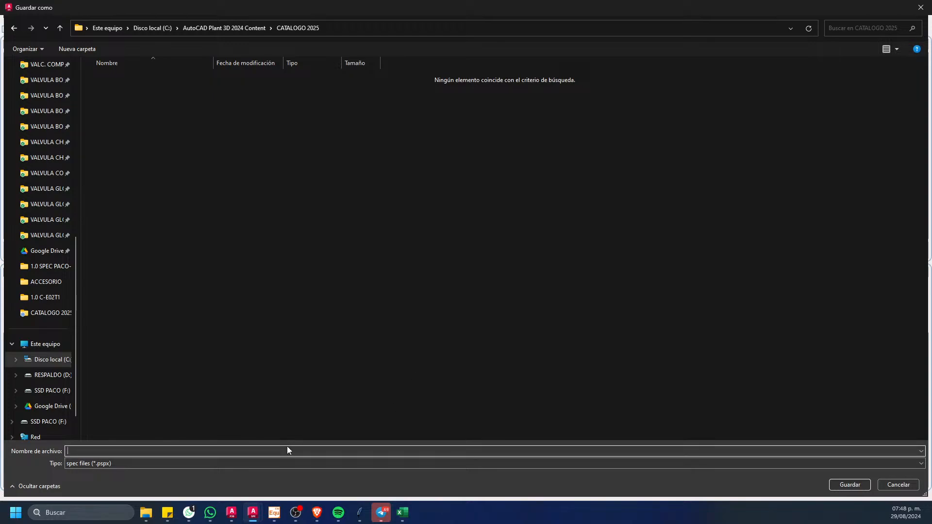
text(C-A06T1_150)
click(849, 484)
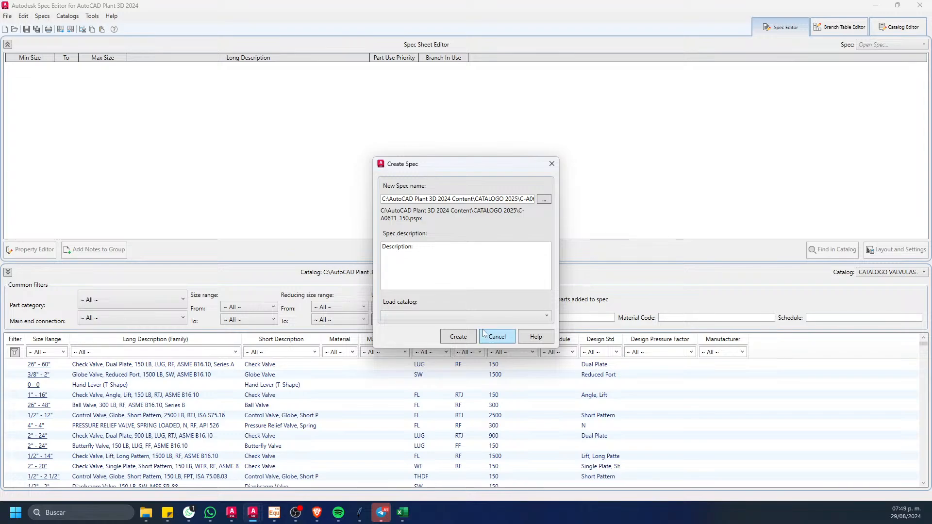
Step: Choose CATALOGO ACCERIOS Y TUBERIAS 2025.pcat from the CATALOGO 2025 folder as the catalog to load with the new spec
click(474, 316)
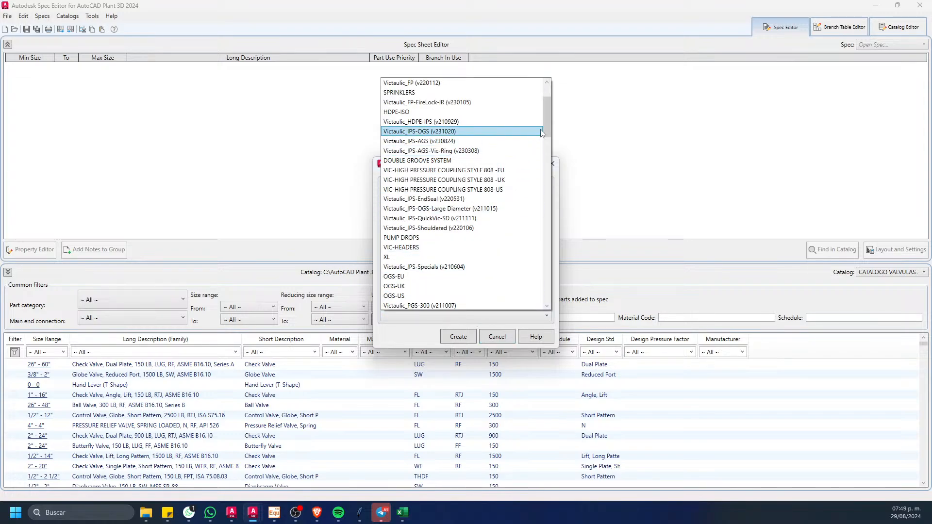
drag(550, 100, 545, 302)
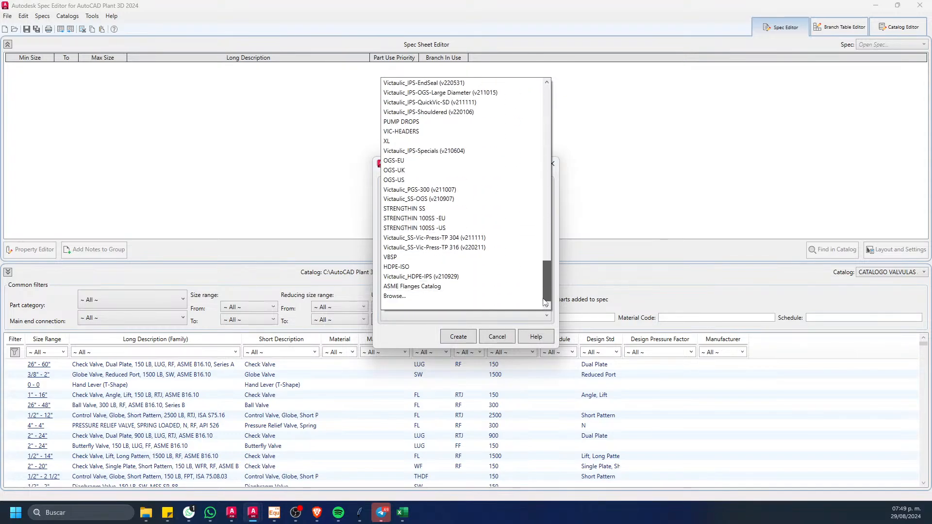
click(411, 297)
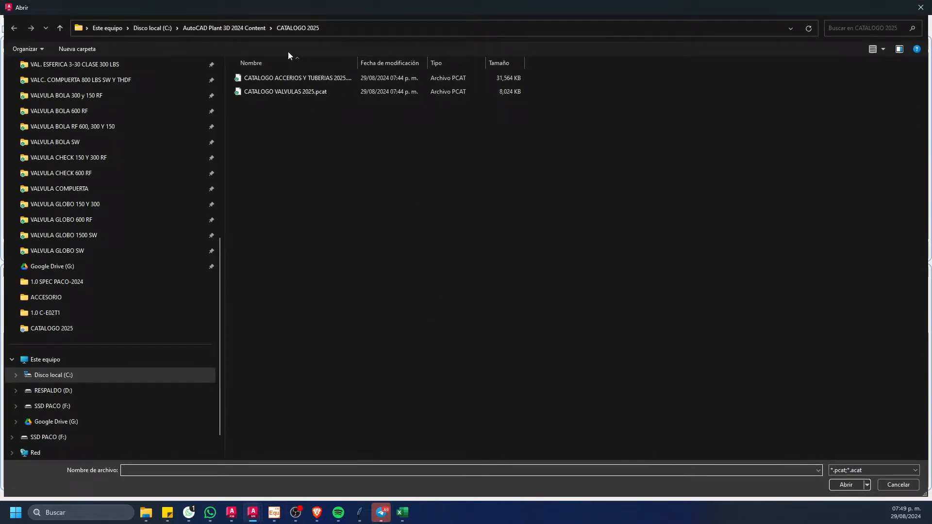
click(228, 28)
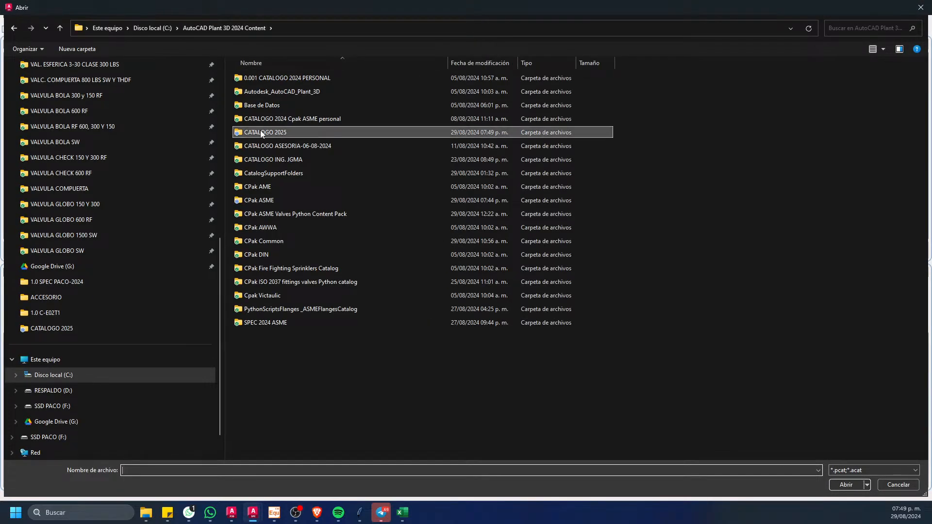
double_click(260, 130)
click(295, 80)
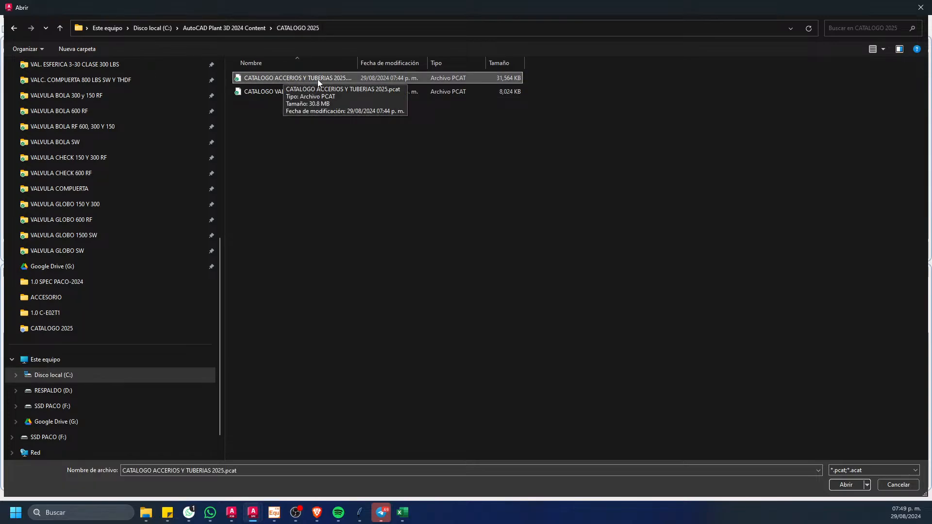
click(846, 484)
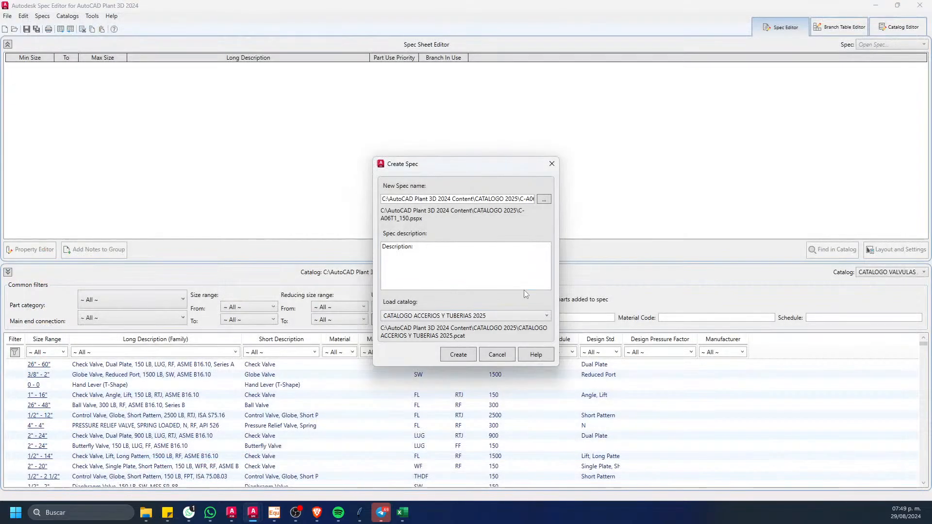
Step: Enter the spec description "DESFOGUE, CONDENSADOS" and create the spec
click(429, 255)
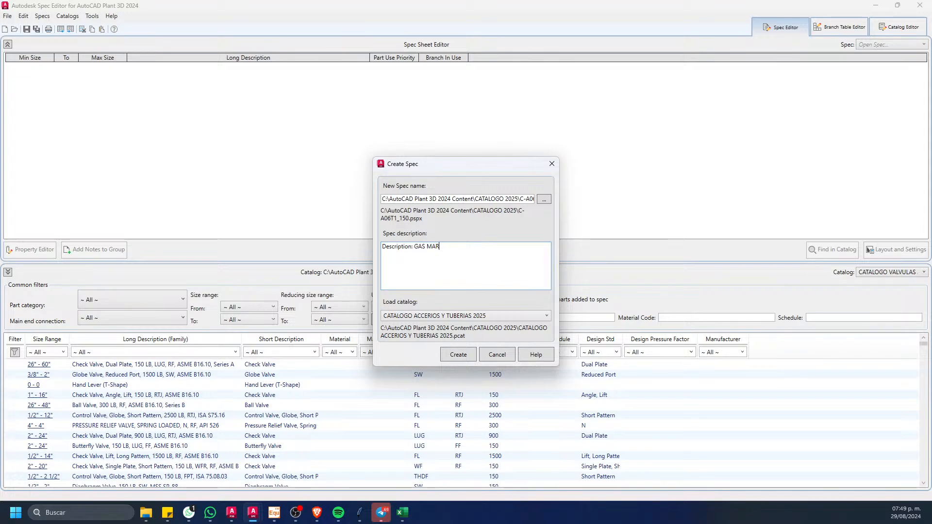
key(BackSpace)
key(BackSpace)
key(BackSpace)
key(BackSpace)
key(BackSpace)
key(BackSpace)
text(DOS)
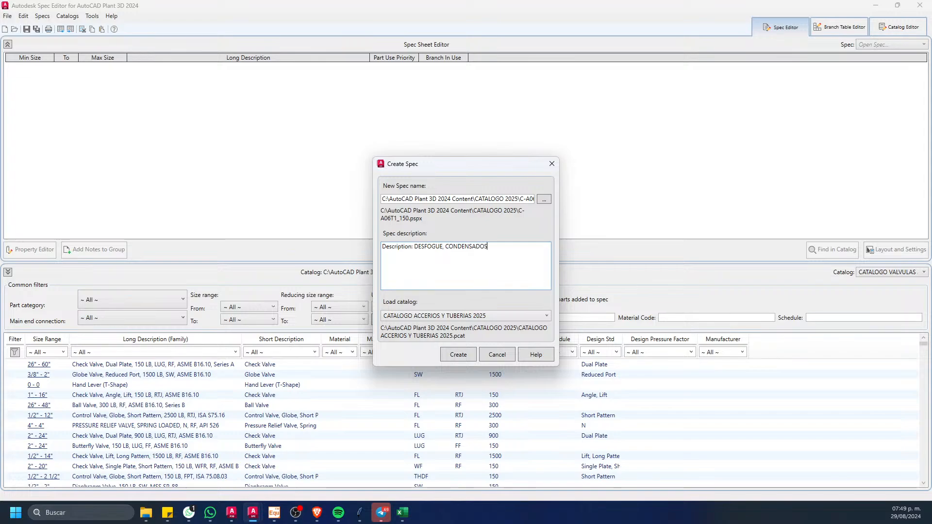
click(456, 355)
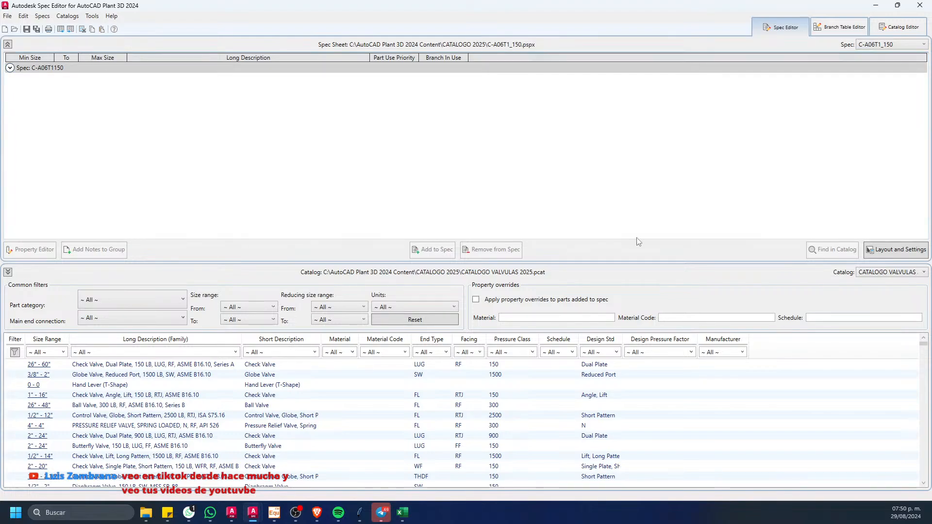
Step: Check the list of loaded catalogs, and review the spec and catalog files in the CATALOGO 2025 folder in File Explorer
click(873, 272)
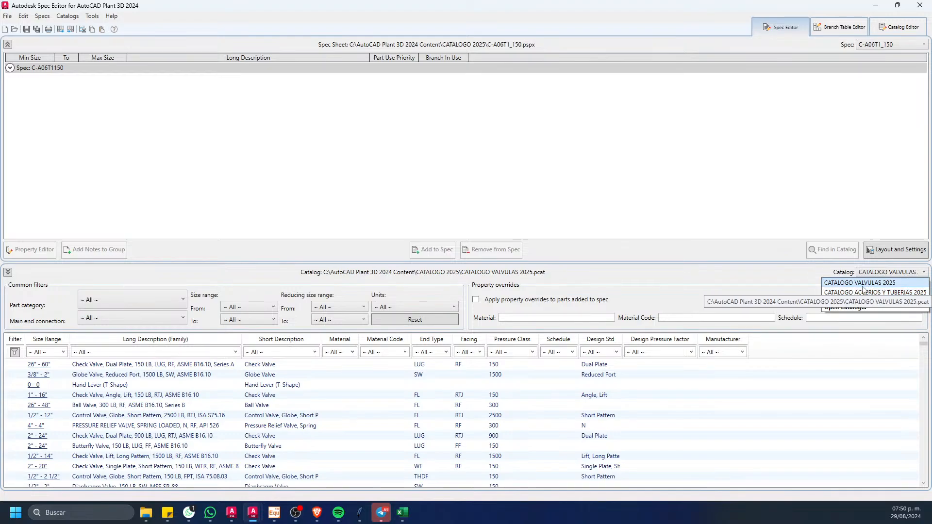
click(891, 283)
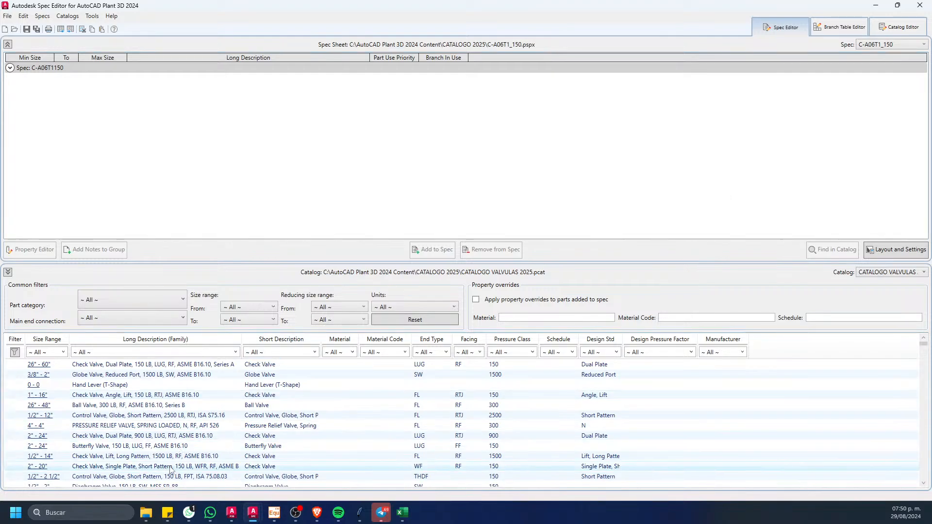
mouse_move(146, 513)
click(467, 481)
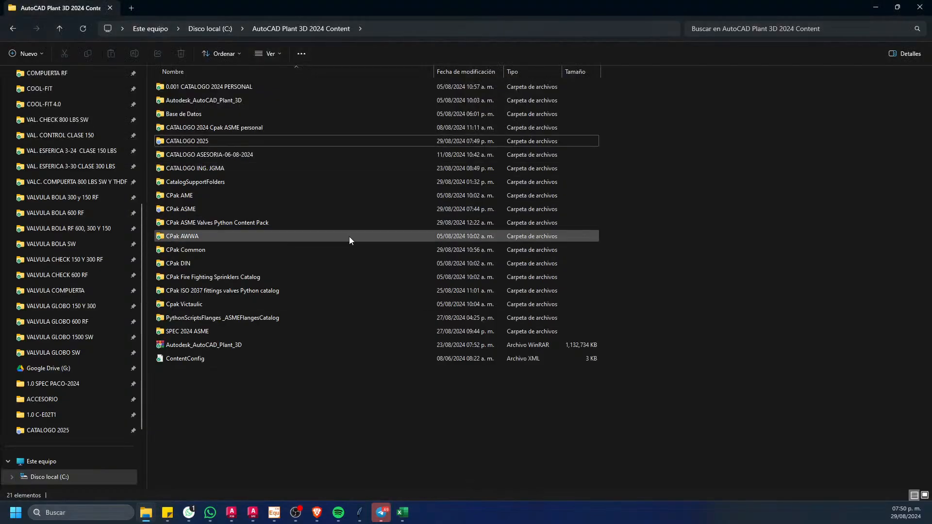
double_click(217, 139)
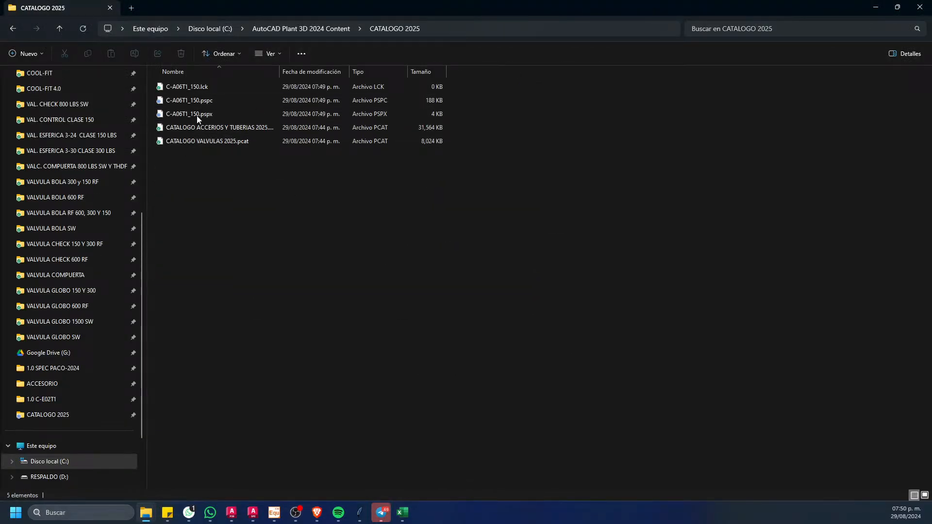
drag(283, 72, 305, 72)
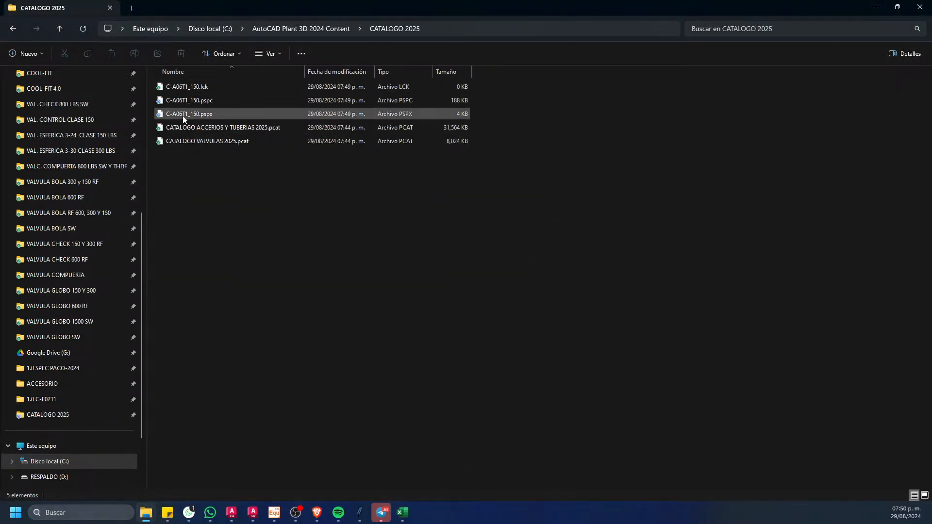
drag(229, 171, 216, 127)
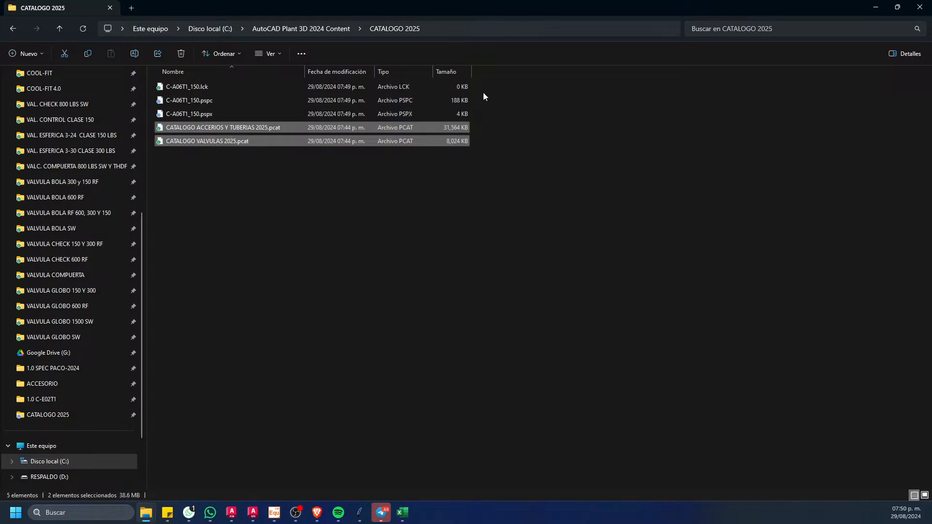
drag(479, 92, 419, 113)
click(491, 193)
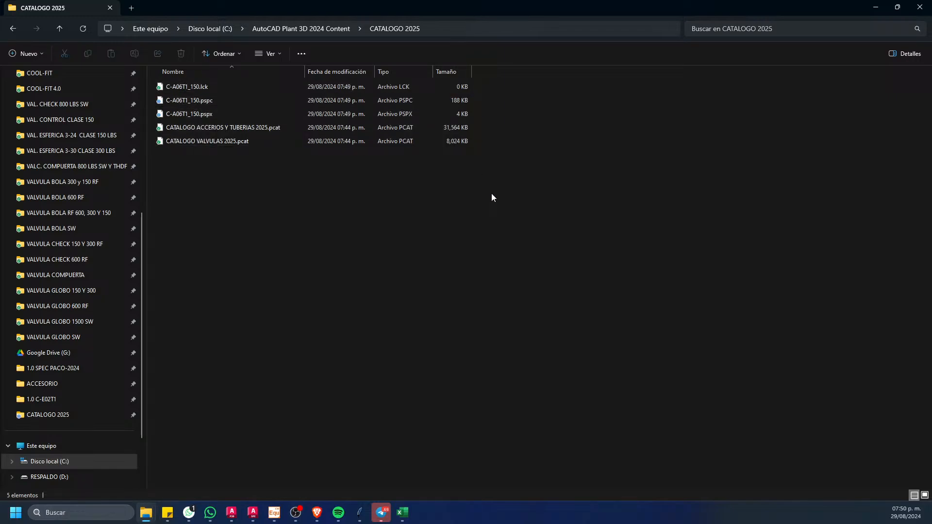
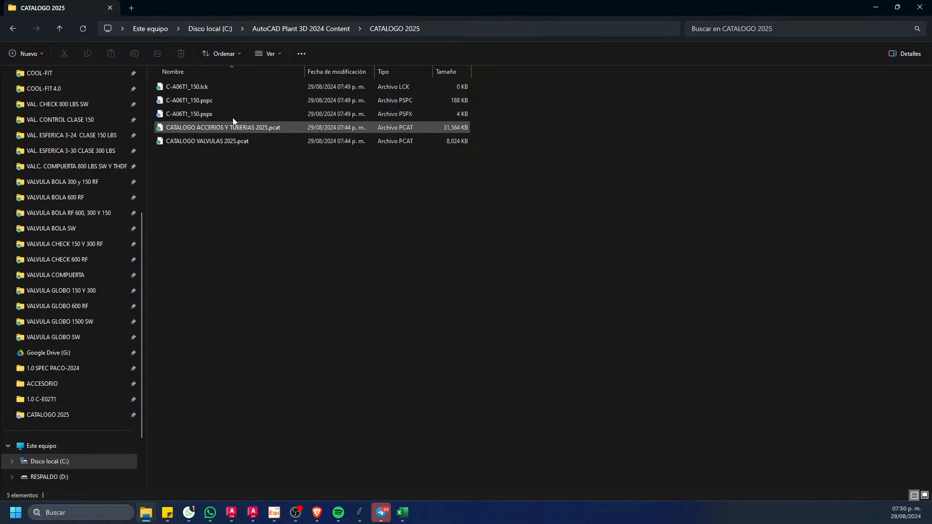
Step: Review the C-A06T1_150 .pspc and .pspx spec files in the CATALOGO 2025 folder, and return to the Spec Editor
click(224, 105)
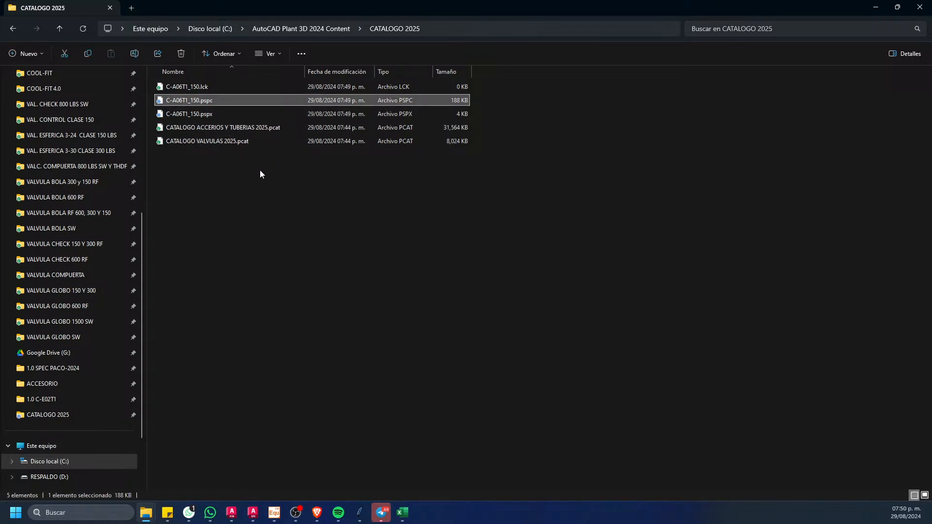
click(231, 116)
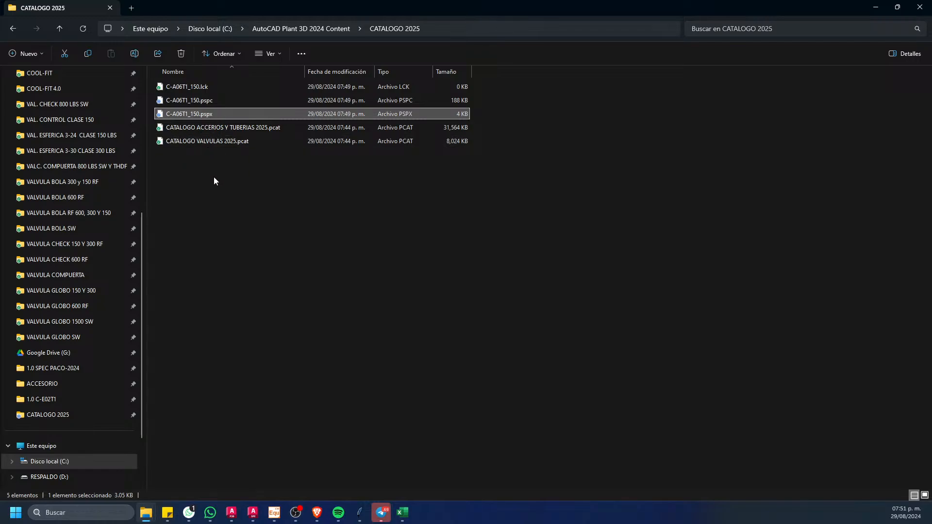
click(220, 102)
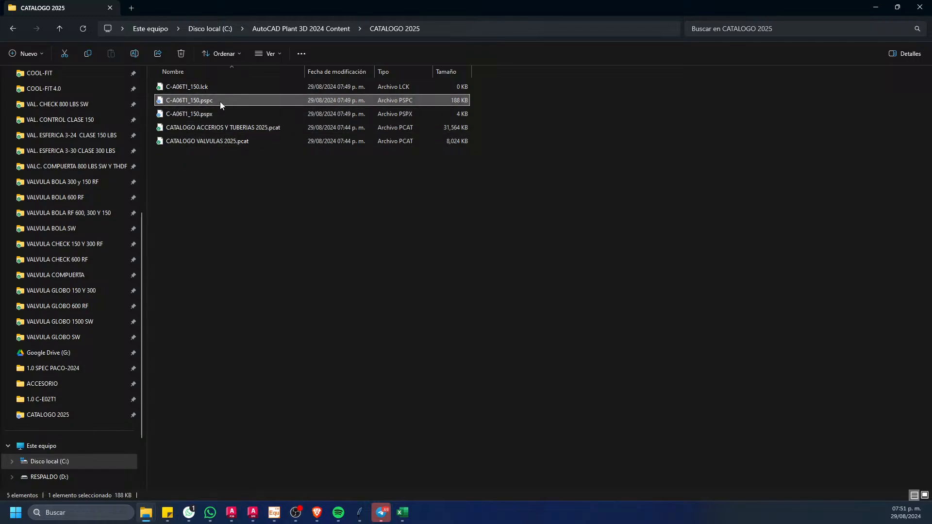
click(206, 135)
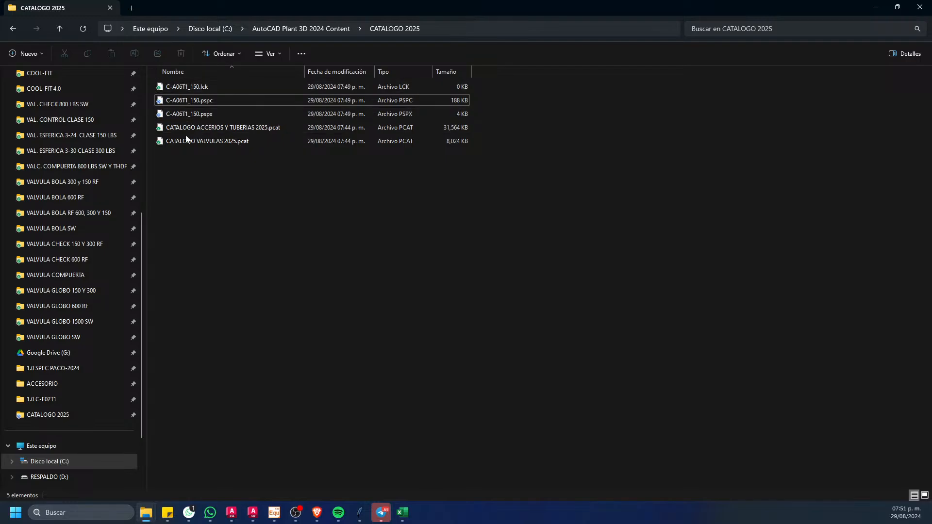
click(876, 7)
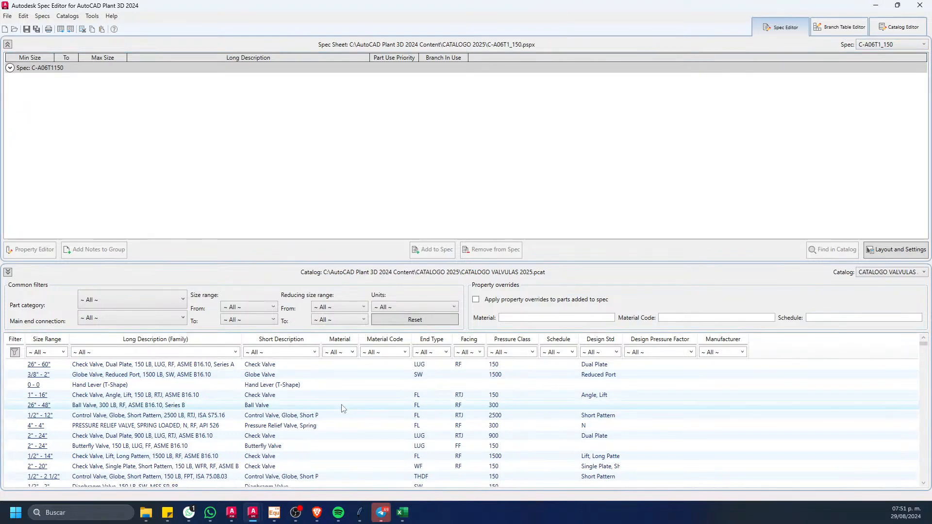
Step: Add the 26"-48" Ball Valve 300 LB RF Series B and the 2"-24" Dual Plate Check Valve 900 LB LUG RTJ to the spec
click(228, 408)
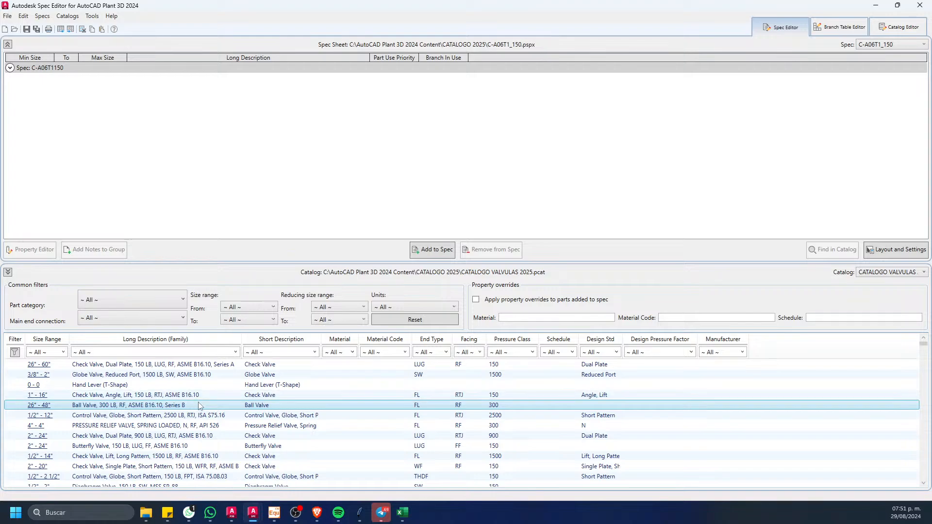
click(433, 249)
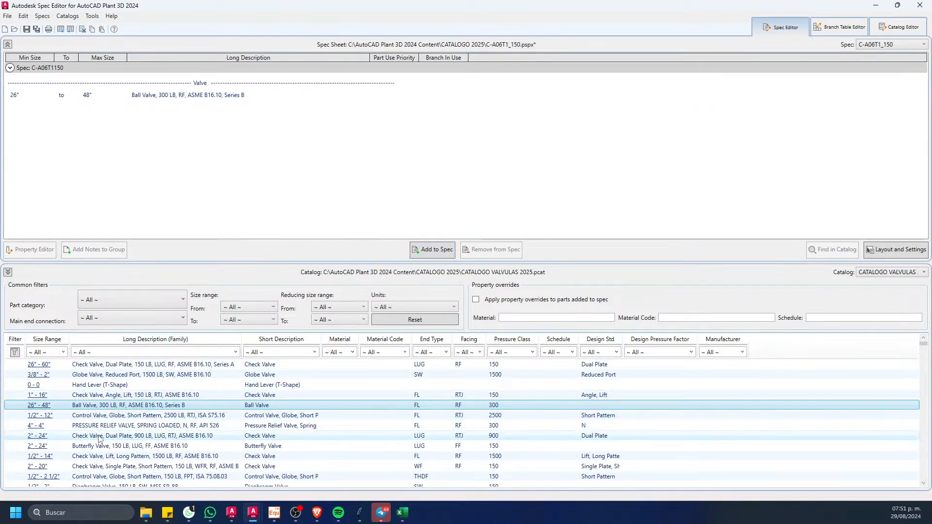
click(179, 435)
click(433, 249)
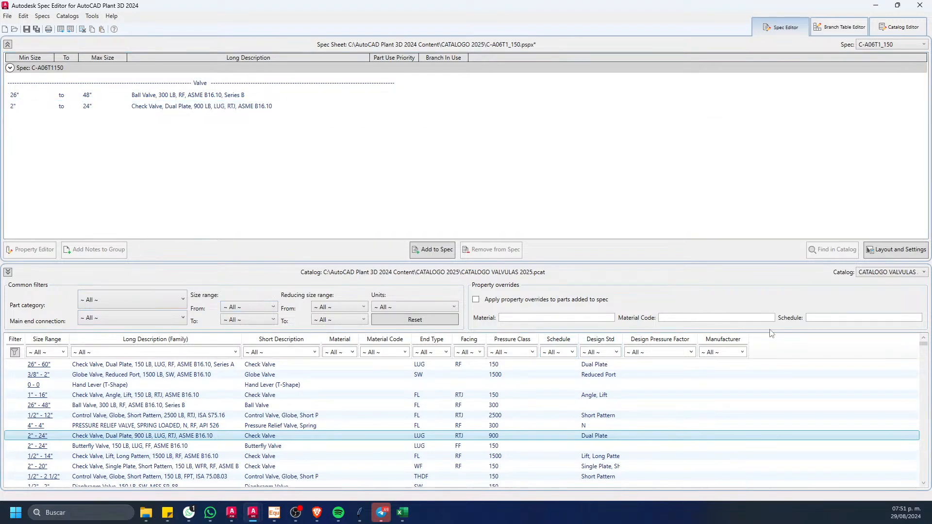
Step: Switch the spec's source catalog to CATALOGO ACCERIOS Y TUBERIAS 2025 and filter its part category to Fittings
click(871, 273)
click(868, 284)
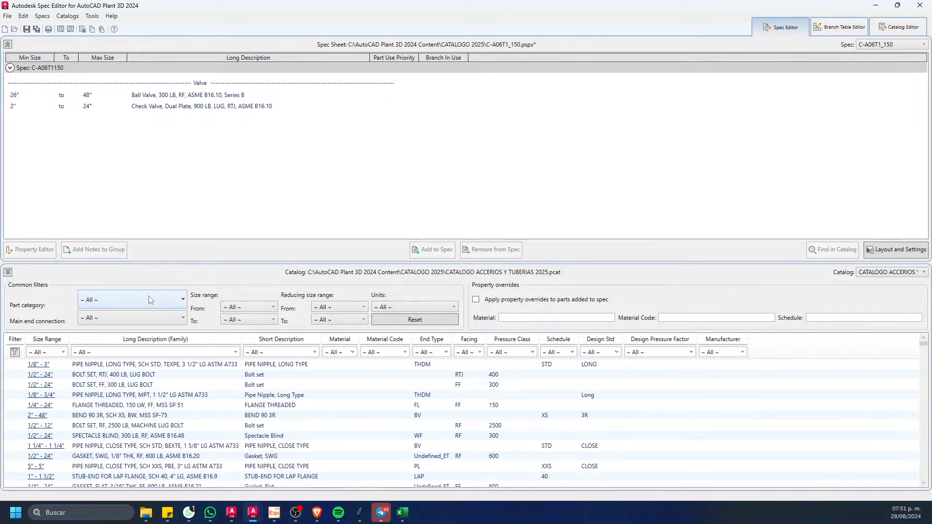
click(89, 305)
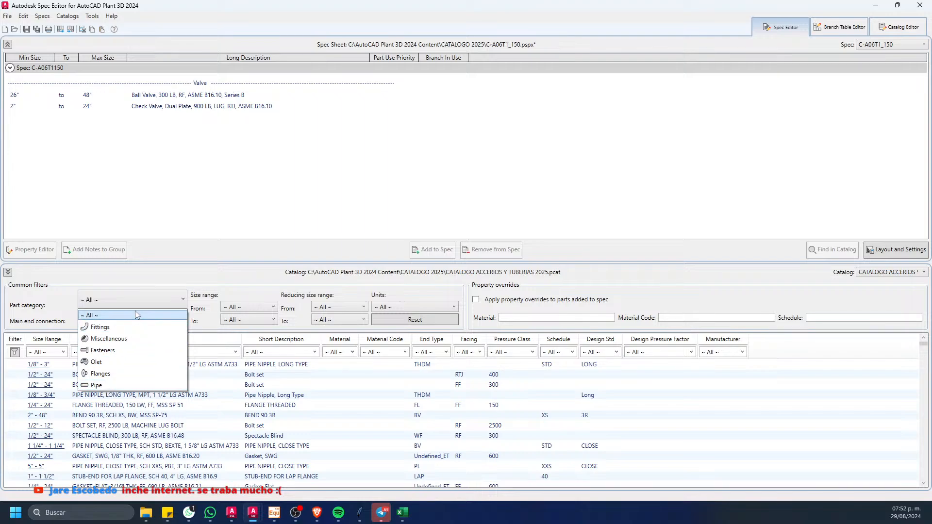
click(185, 237)
click(150, 306)
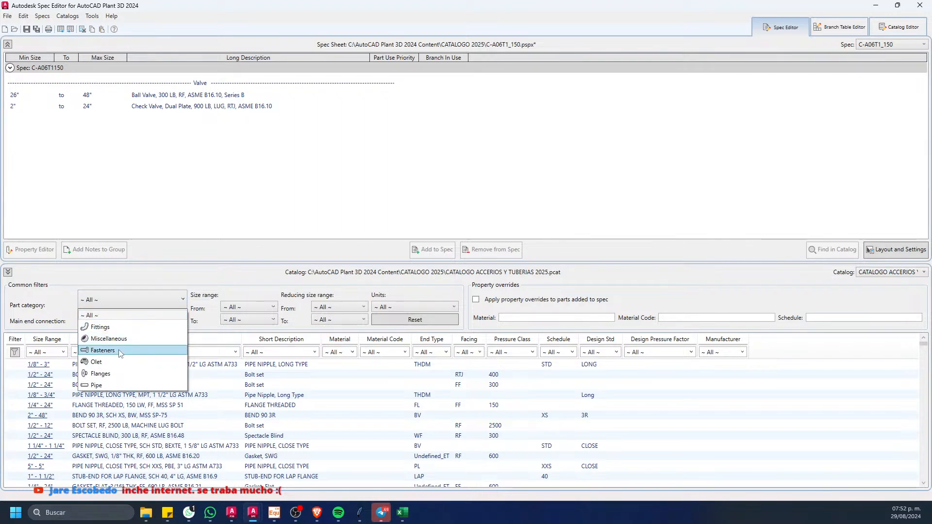
click(140, 338)
click(140, 300)
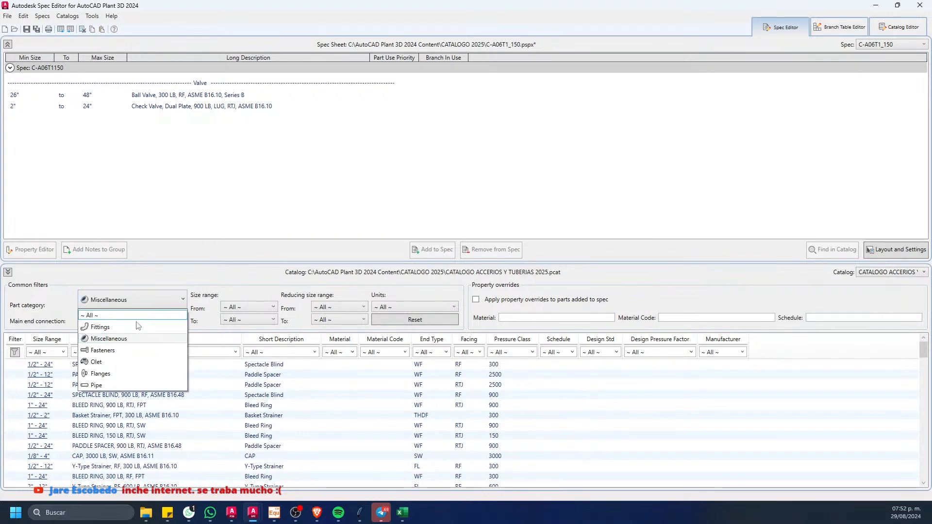
click(123, 327)
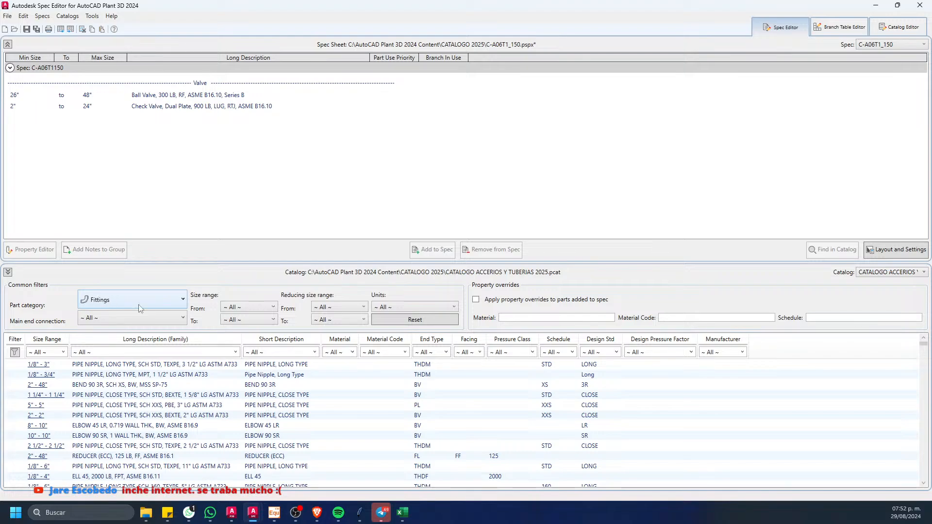
Step: Filter the listed fittings to a size range from 10 to 20
click(245, 308)
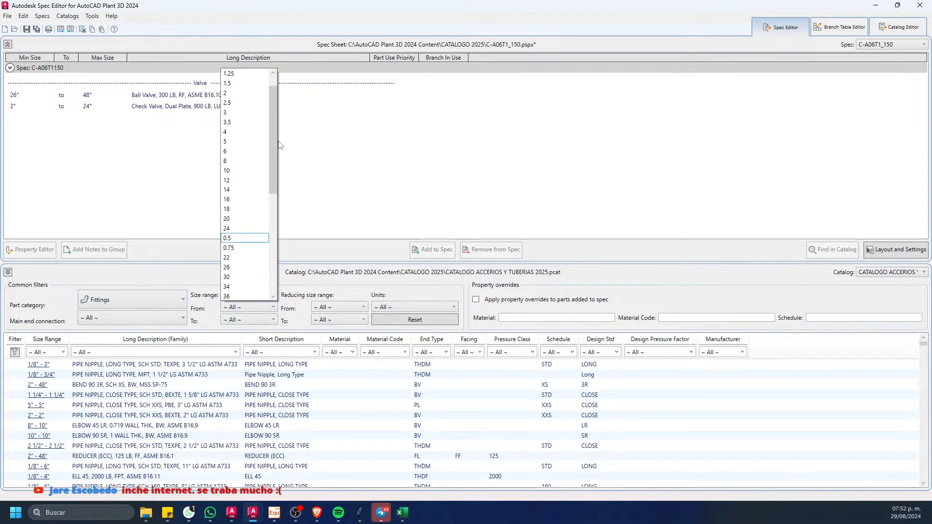
click(245, 170)
click(247, 320)
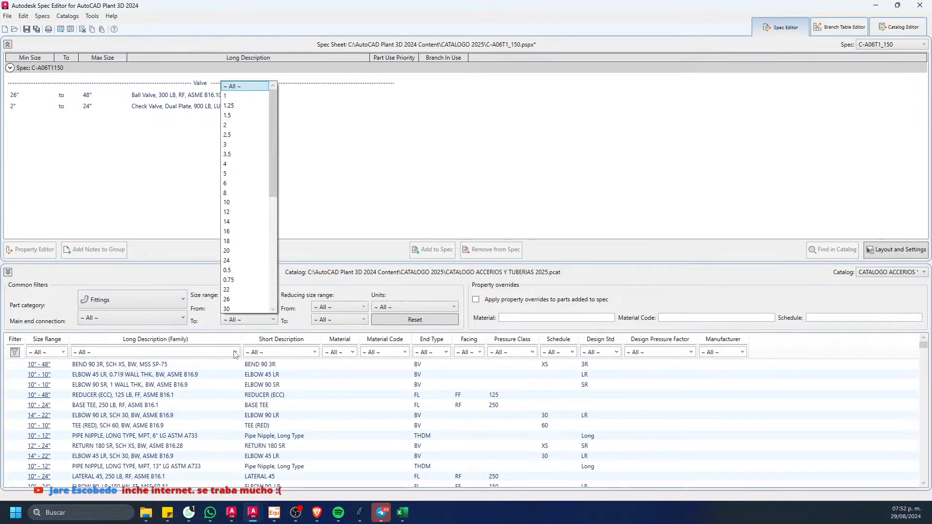
click(245, 231)
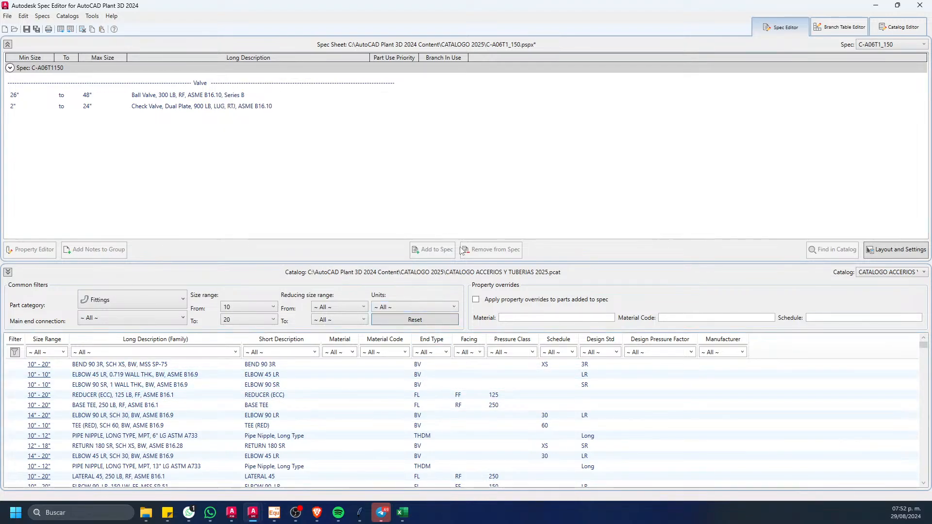
Step: Remove the ball valve and the check valve from the C-A06T1_150 spec sheet
drag(252, 106, 251, 95)
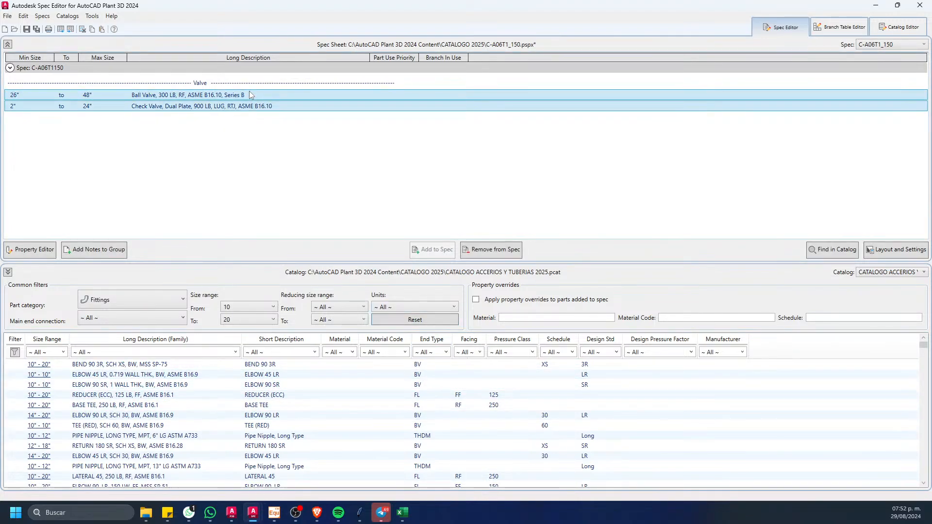
click(491, 250)
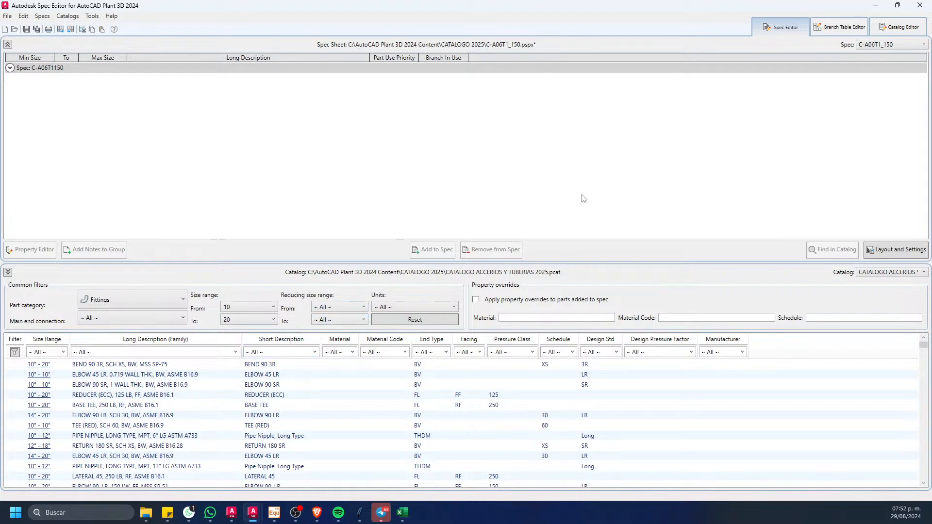
Step: Switch to the Catalog Editor and show the CATALOGO ACCERIOS Y TUBERIAS 2025 catalog
click(899, 29)
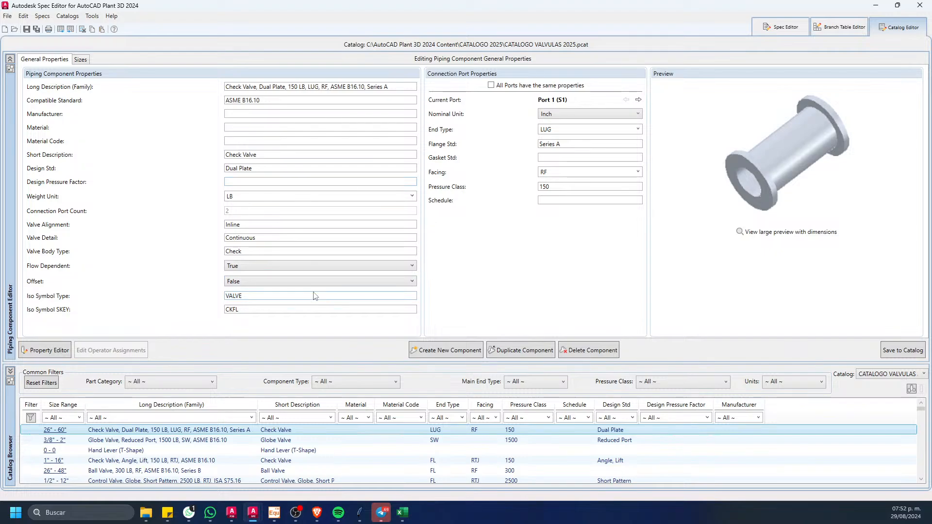
click(874, 386)
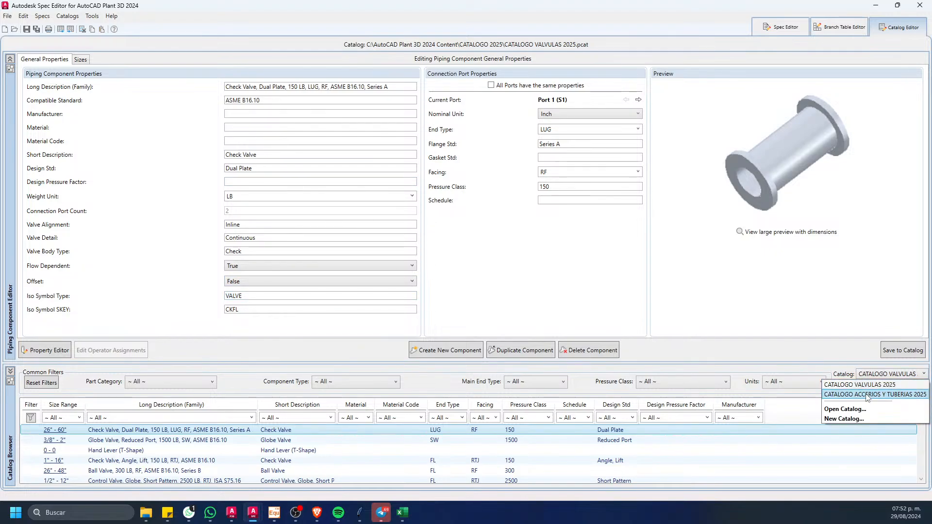
click(866, 395)
Step: Compare the catalogs available in the Spec Editor with those in the Catalog Editor, ending in the Catalog Editor
click(878, 378)
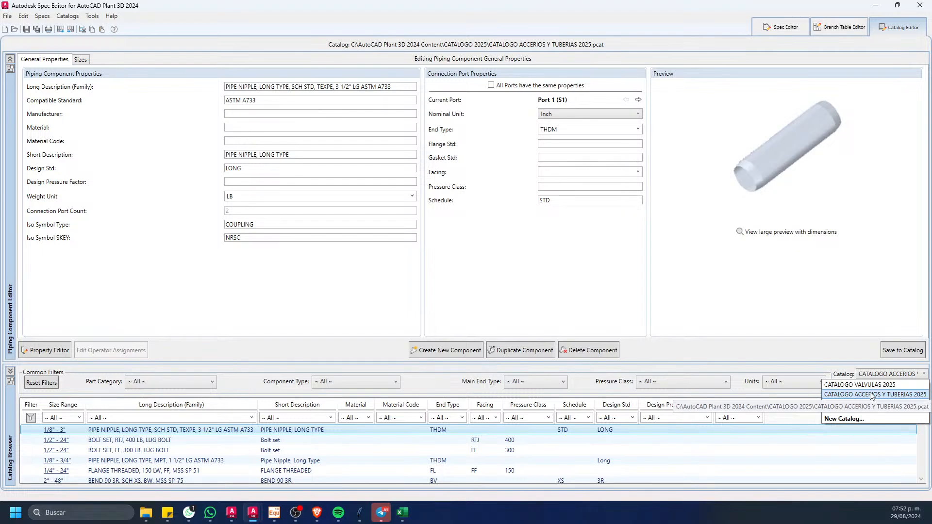
click(782, 29)
click(774, 33)
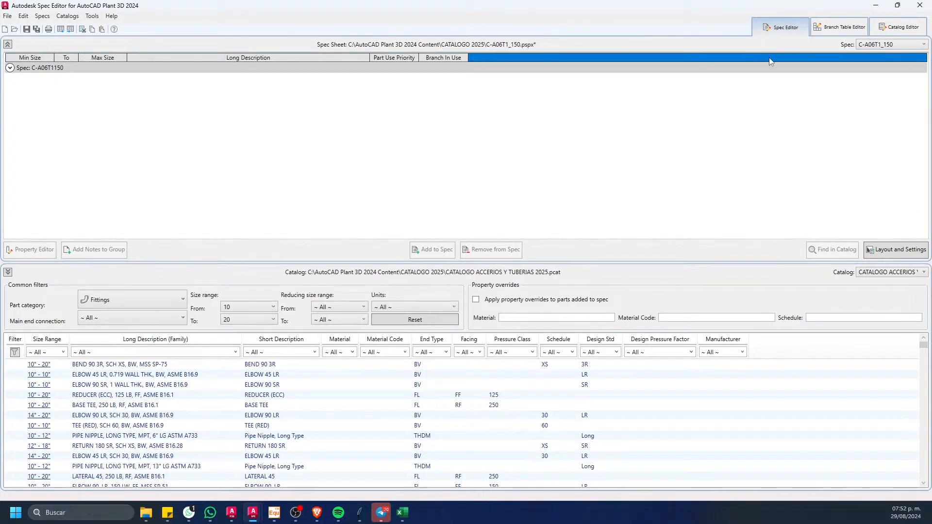
click(878, 272)
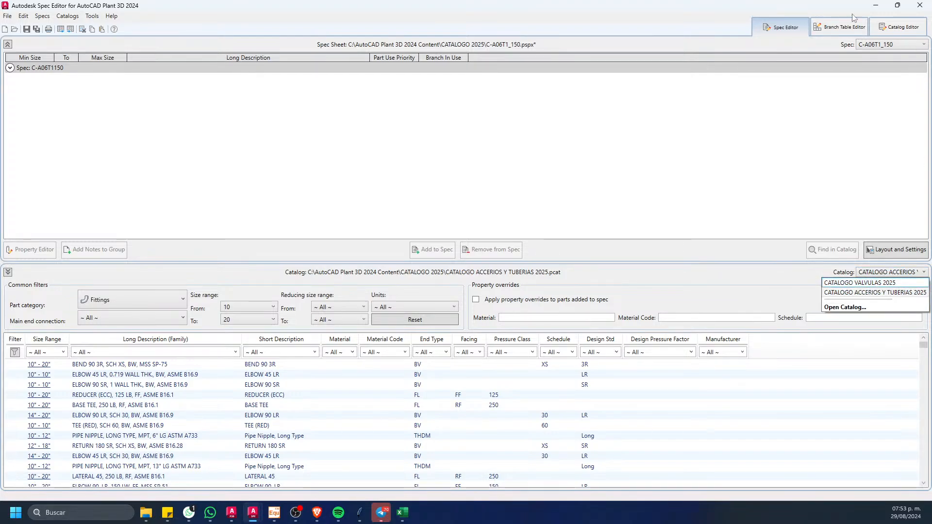
click(915, 34)
click(914, 33)
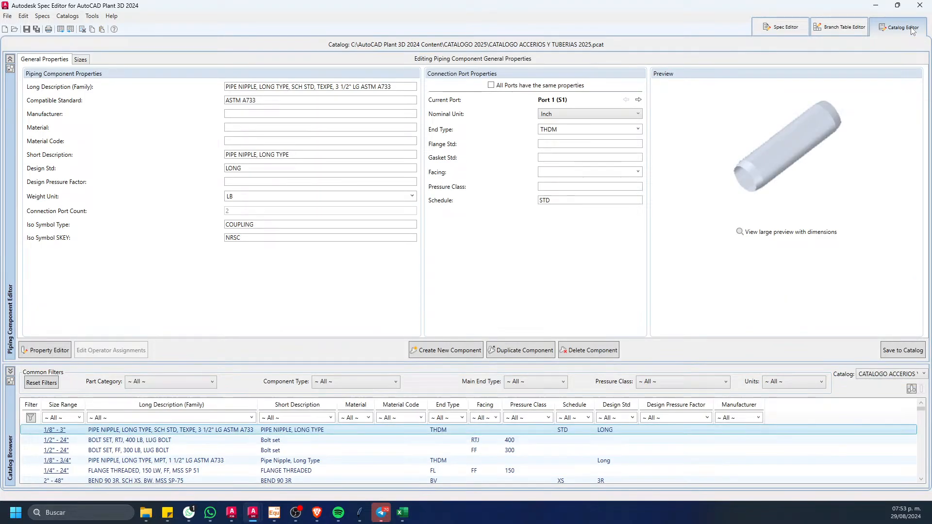
click(897, 375)
click(899, 374)
Step: Enlarge the catalog browser, check the pipe and fitting requirements in the C-A06T1 Excel sheet, and return to the Catalog Editor
drag(353, 363, 353, 315)
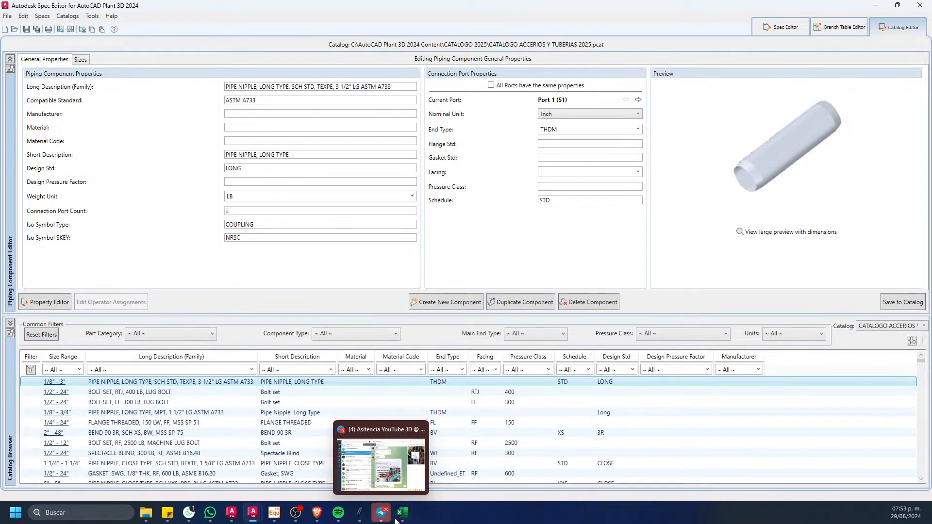
click(402, 512)
scroll(299, 196, down, 8)
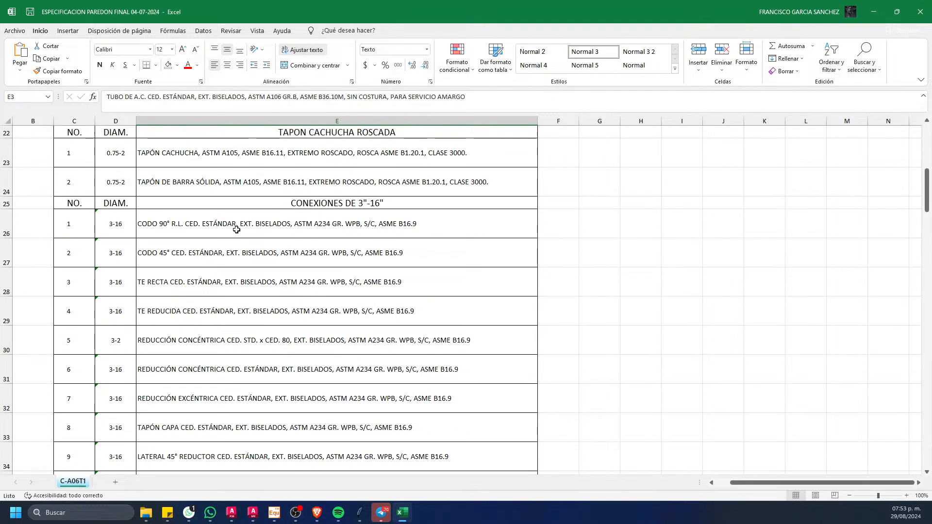
scroll(245, 223, up, 10)
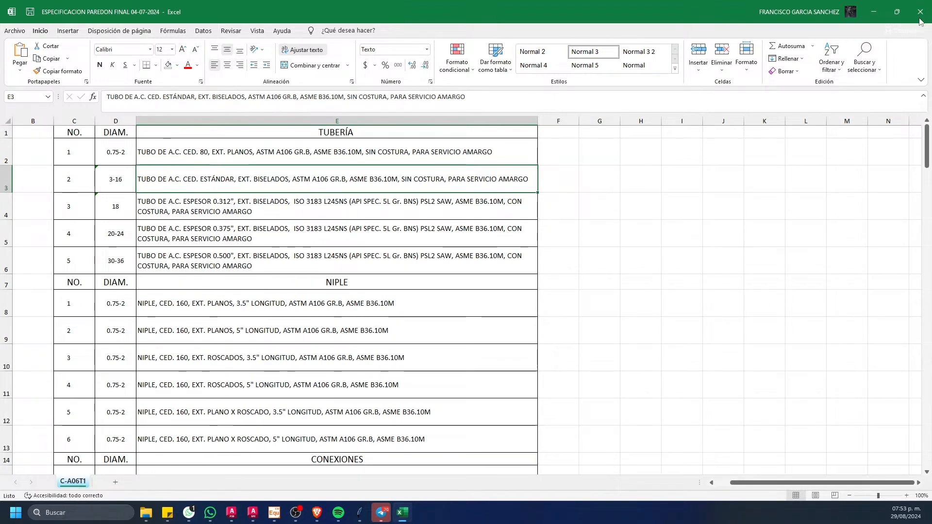
click(873, 12)
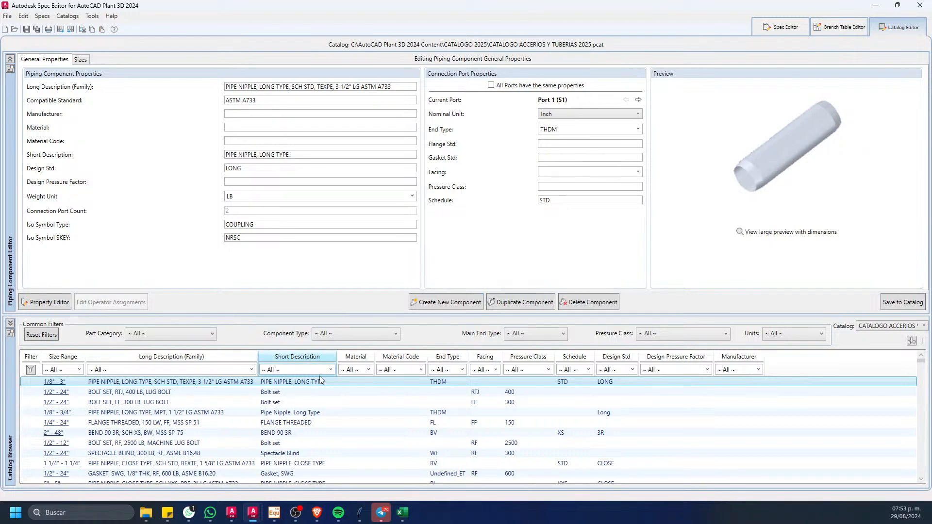
Step: Filter the catalog to the Pipe category and duplicate the family PIPE, SEAMLESS, 10, PE, ASTM A106 with the suffix -Copy
click(150, 335)
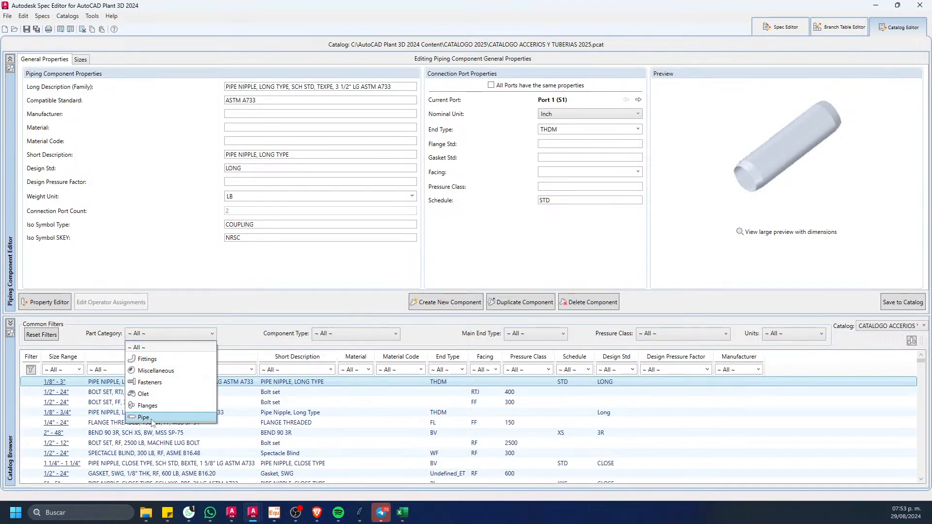
click(145, 417)
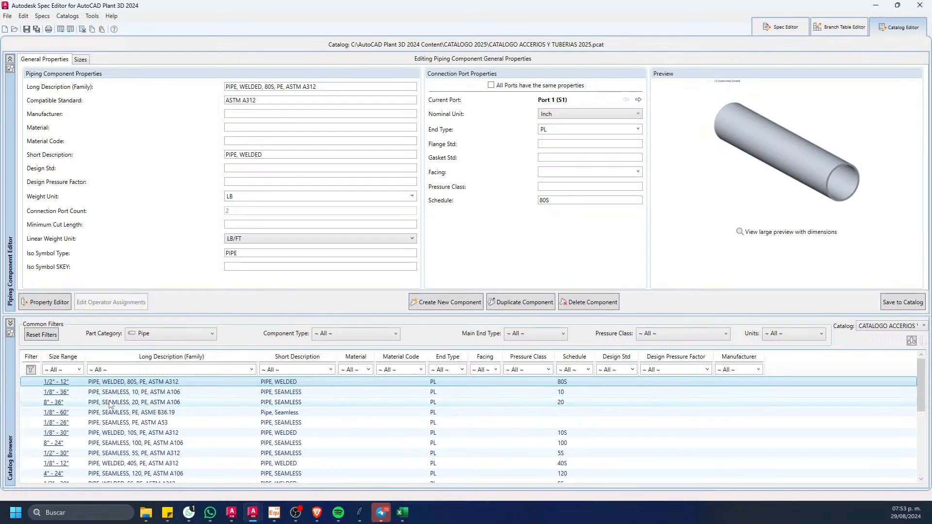
click(126, 393)
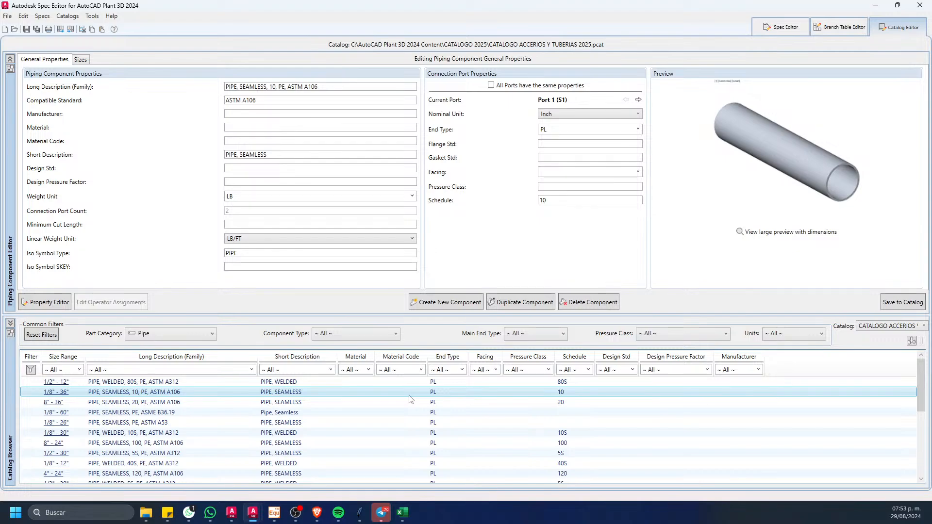
right_click(319, 391)
click(351, 385)
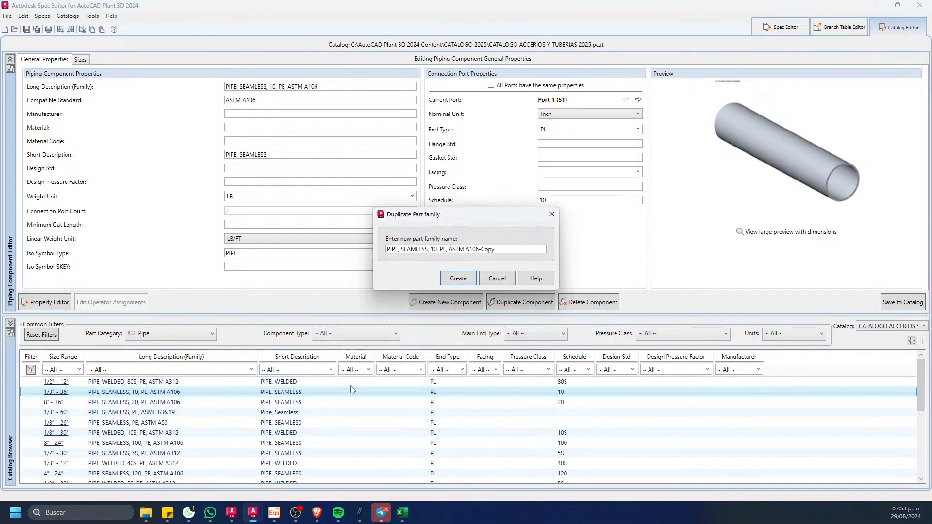
click(446, 280)
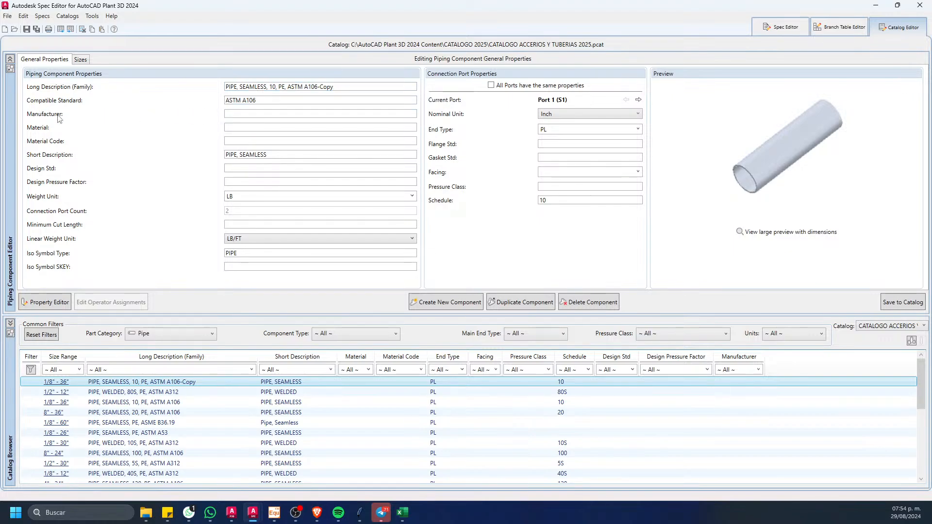
Step: Set the copied pipe's manufacturer to C-A06T1 and its material to ACERO AL CARBONO
click(250, 114)
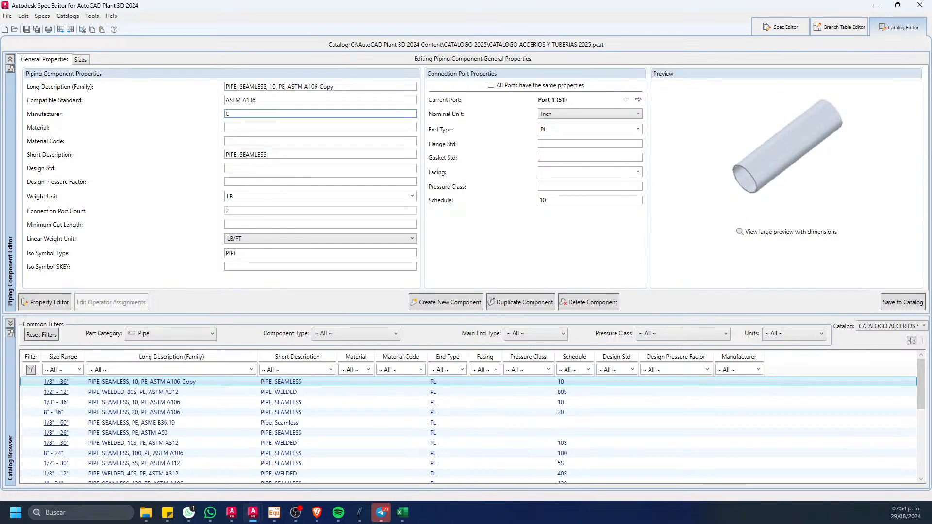
text(C-A06T1)
click(268, 127)
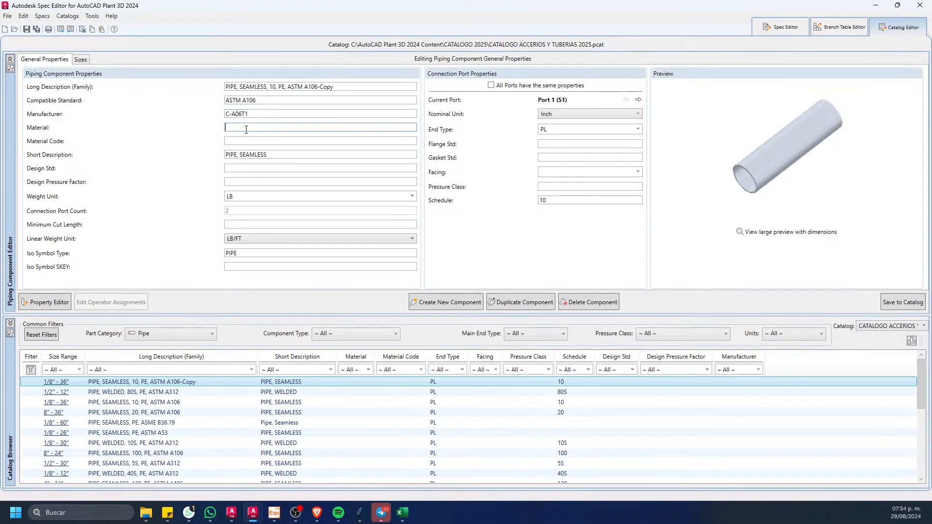
text(ACERO AL CARBONO)
Step: In the C-A06T1 Excel sheet, copy the text ASTM A106 GR.B from the schedule 80 pipe description
click(402, 512)
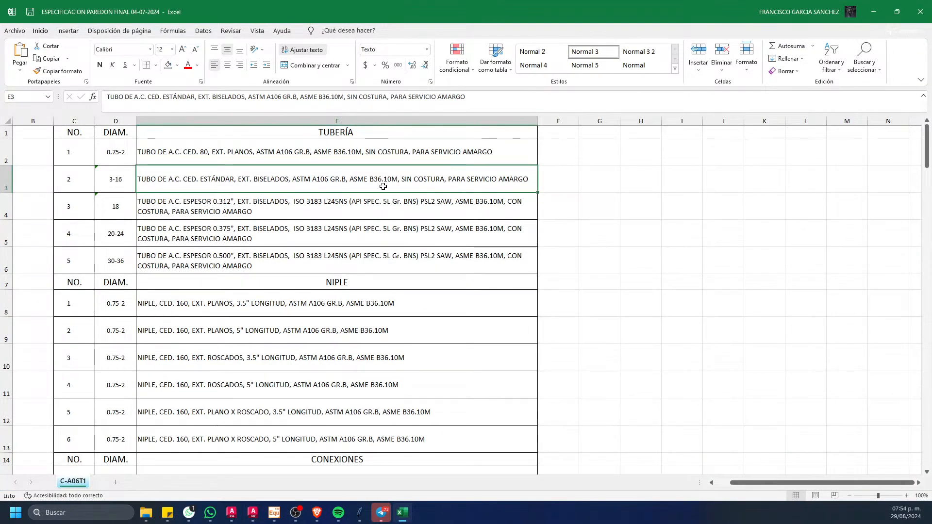
click(308, 153)
click(316, 169)
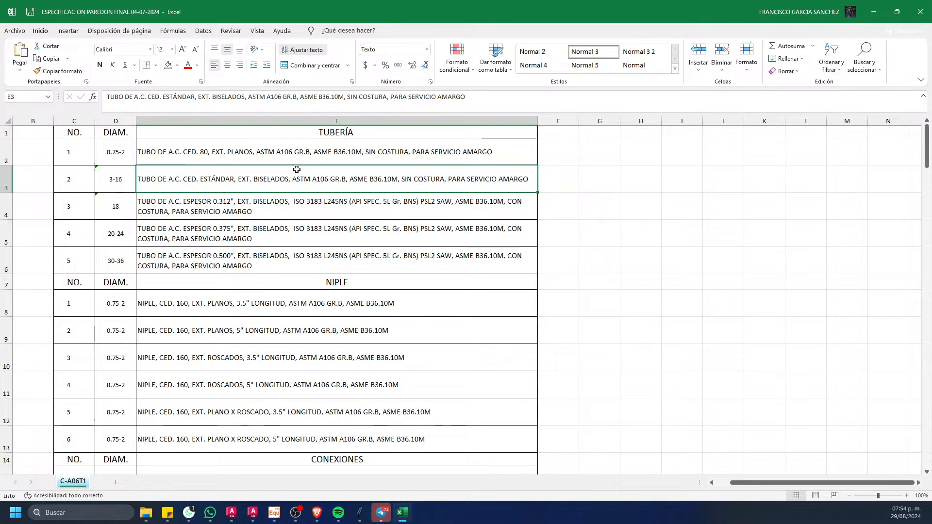
double_click(305, 155)
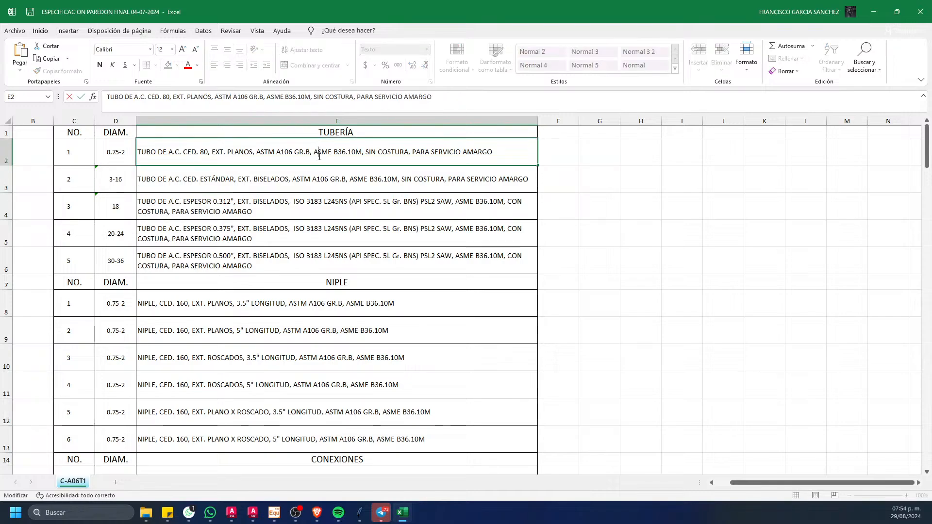
drag(315, 153, 360, 154)
key(Escape)
double_click(264, 152)
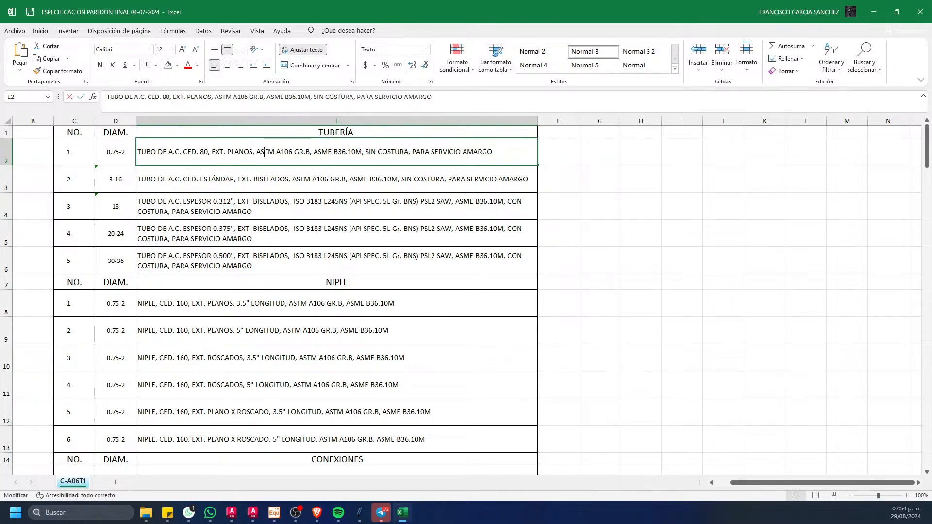
drag(254, 152, 310, 153)
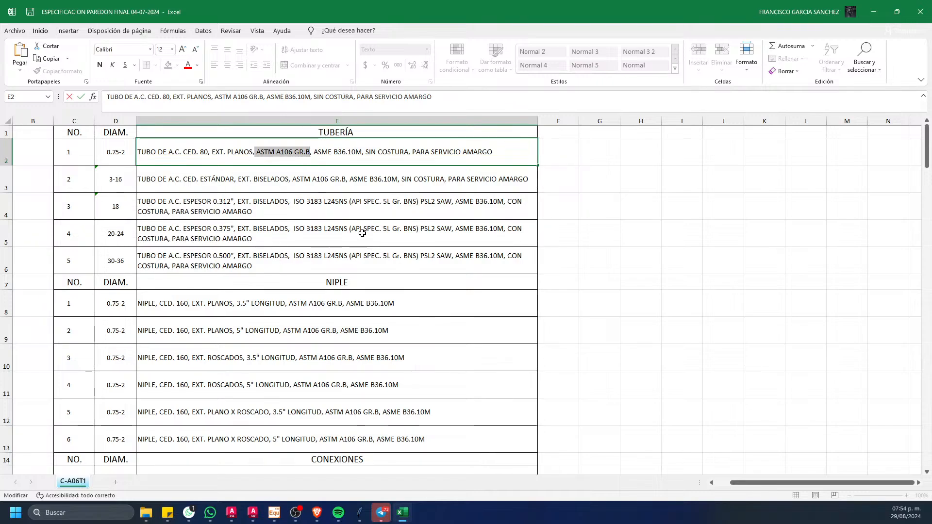
Step: Back in the Catalog Editor, paste ASTM A106 GR.B as the copied pipe's material code and save the component to the catalog
click(869, 17)
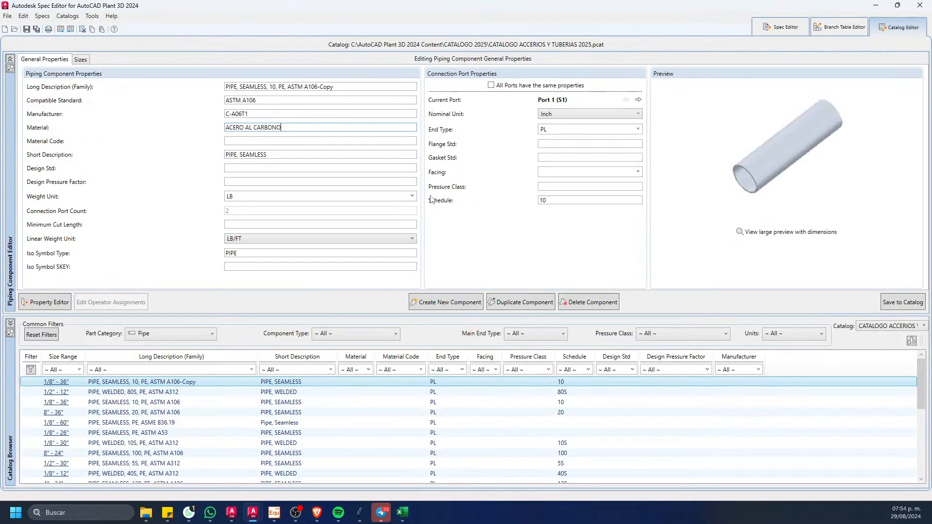
click(267, 141)
text(ASTM A106 GRB)
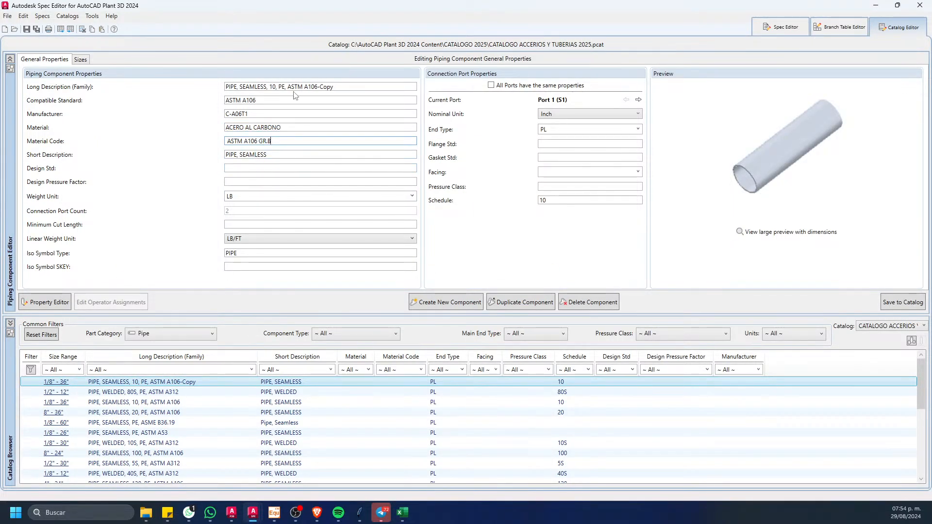
click(886, 305)
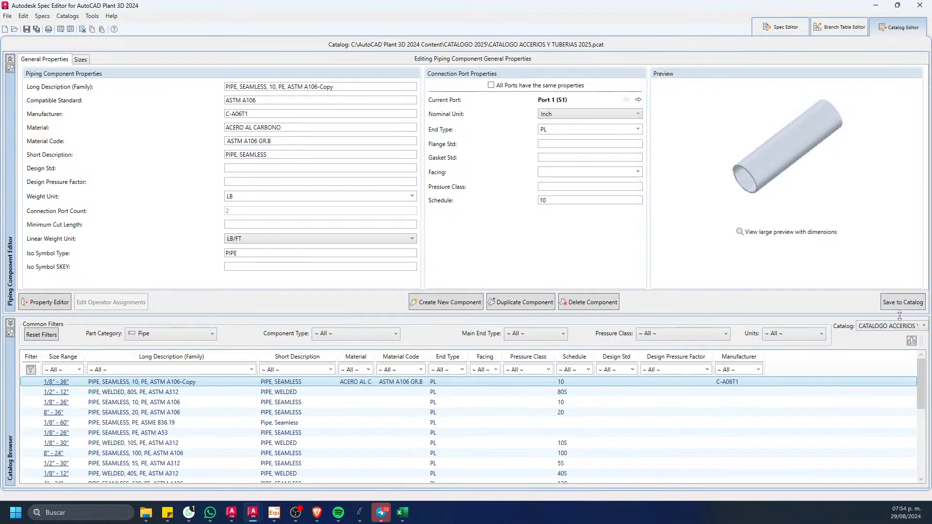
Step: Filter the catalog browser to components whose manufacturer is C-A06T1
click(757, 371)
click(756, 371)
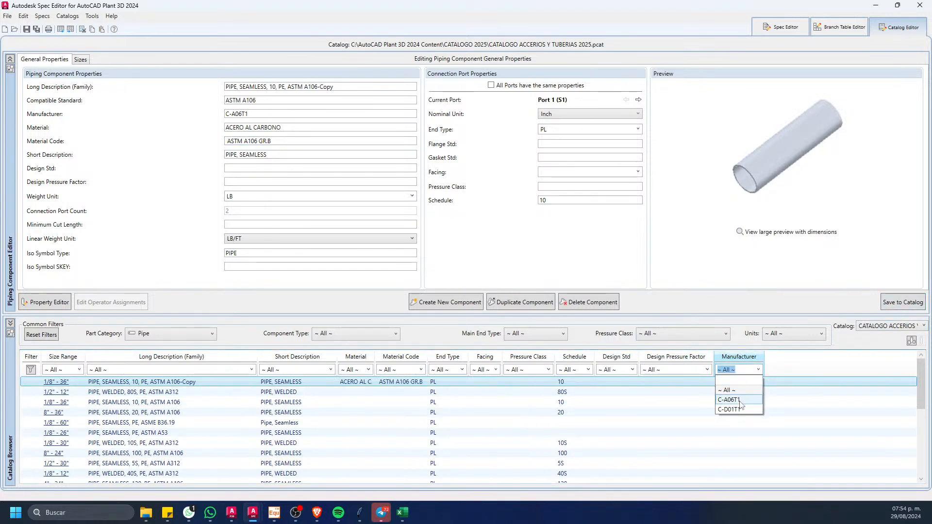
click(740, 403)
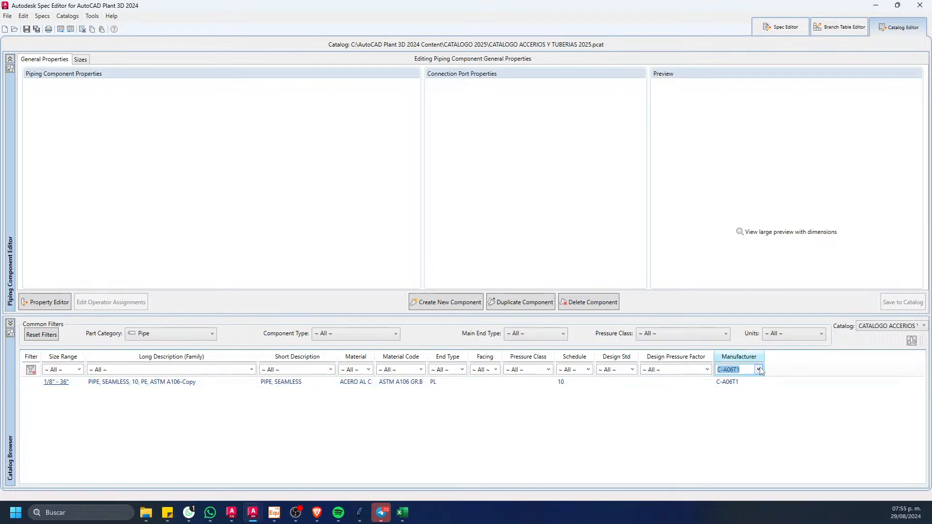
click(757, 369)
click(735, 394)
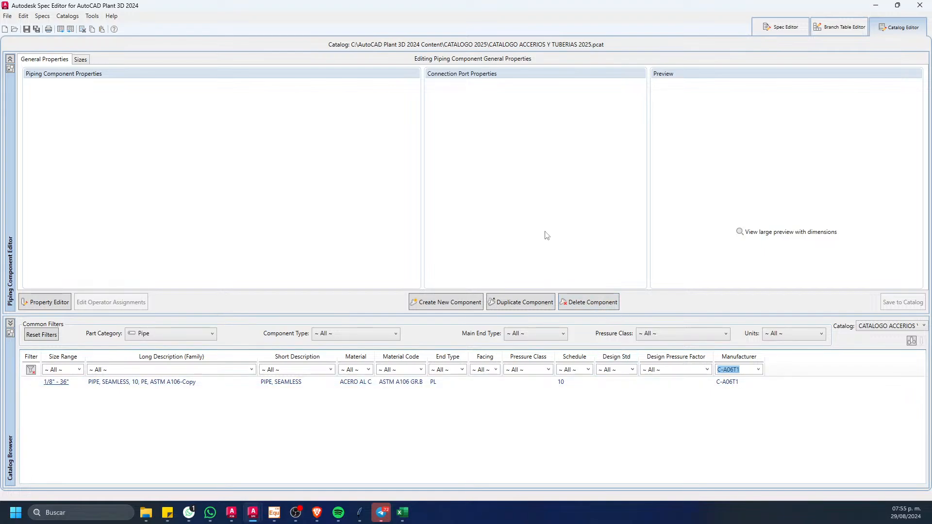
Step: Check the required diameters in the Excel sheet and delete the 1/8", 1/4", 3/8" and 1/2" sizes from the copied pipe
click(169, 384)
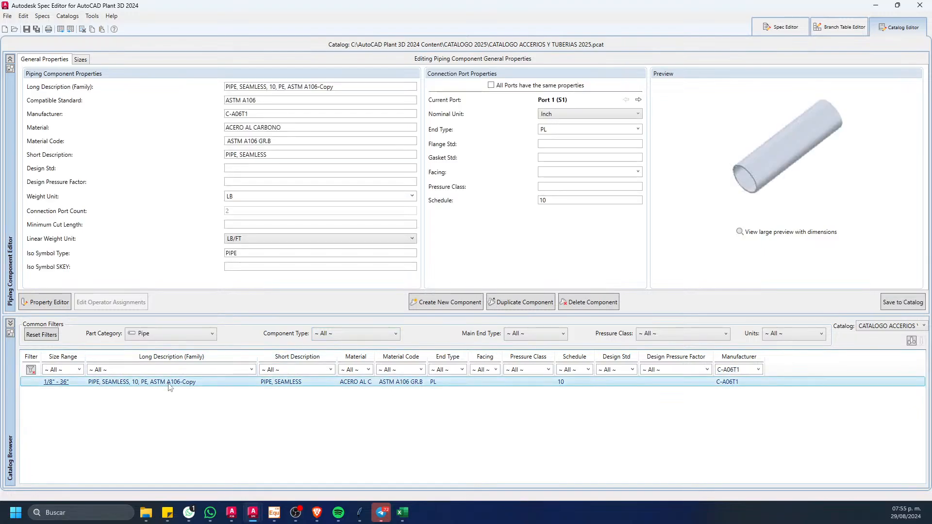
click(81, 60)
click(37, 85)
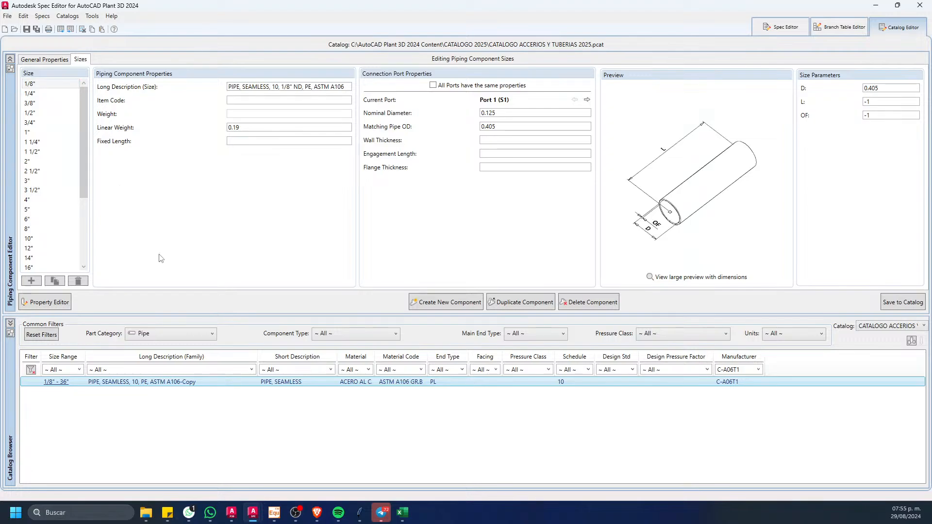
click(403, 512)
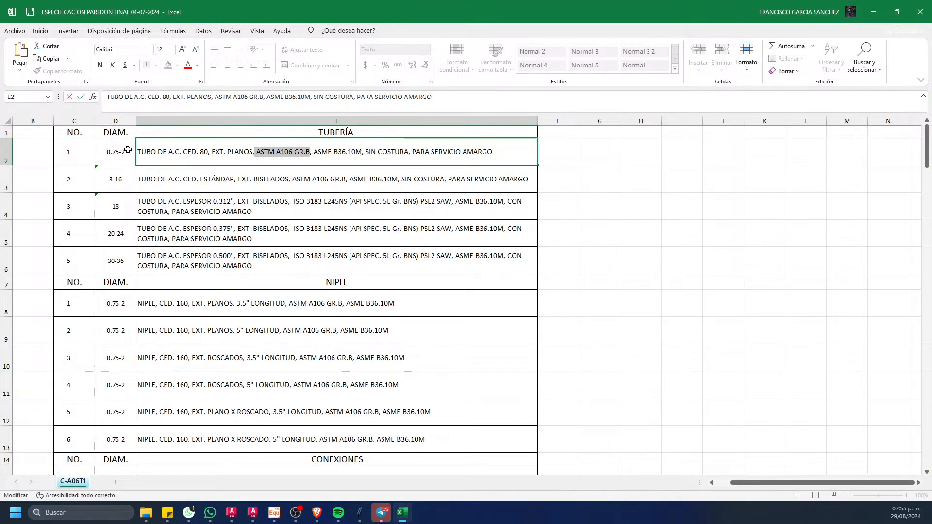
click(896, 11)
click(760, 63)
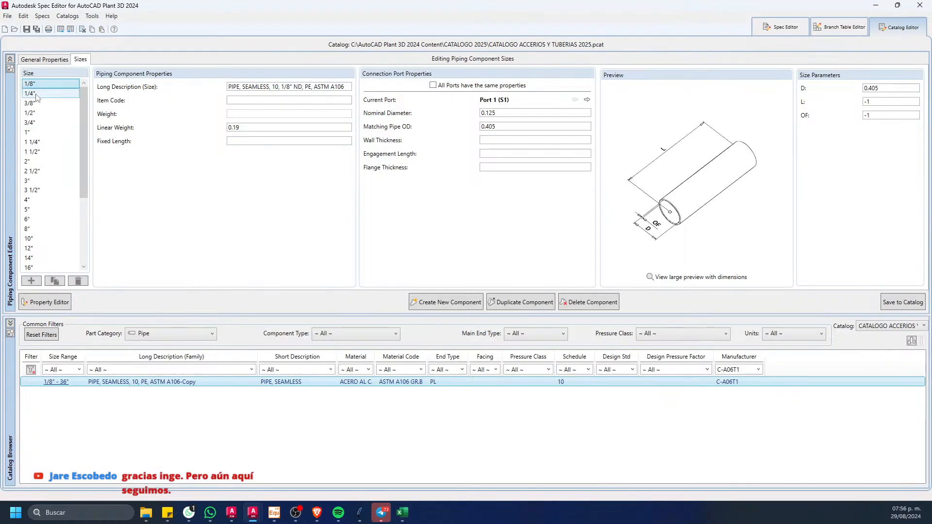
shift+click(30, 113)
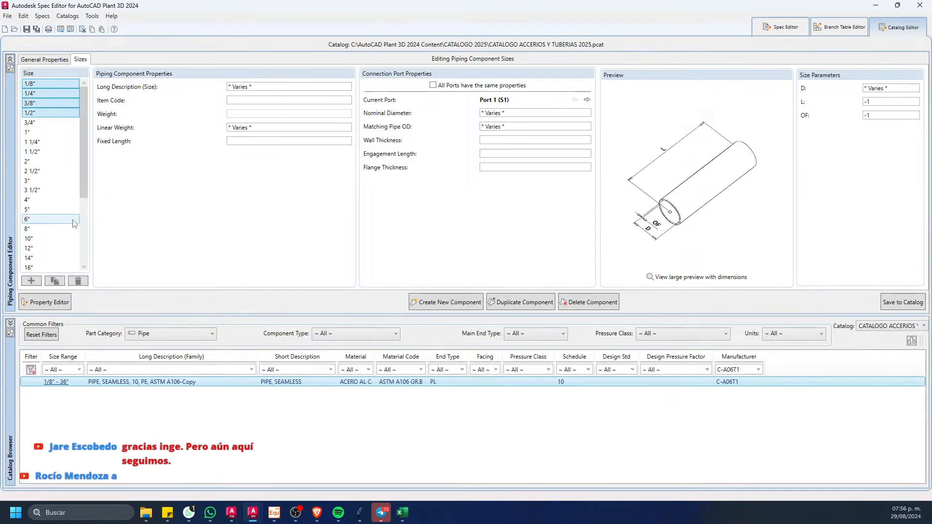
click(78, 281)
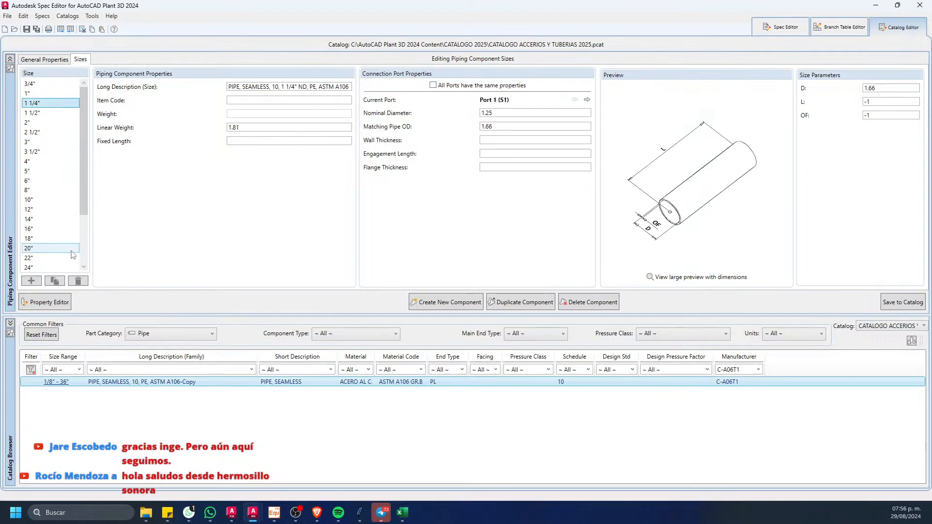
Step: Delete the 1 1/4", 2 1/2", 3 1/2" and 5" sizes from the copied pipe
click(78, 281)
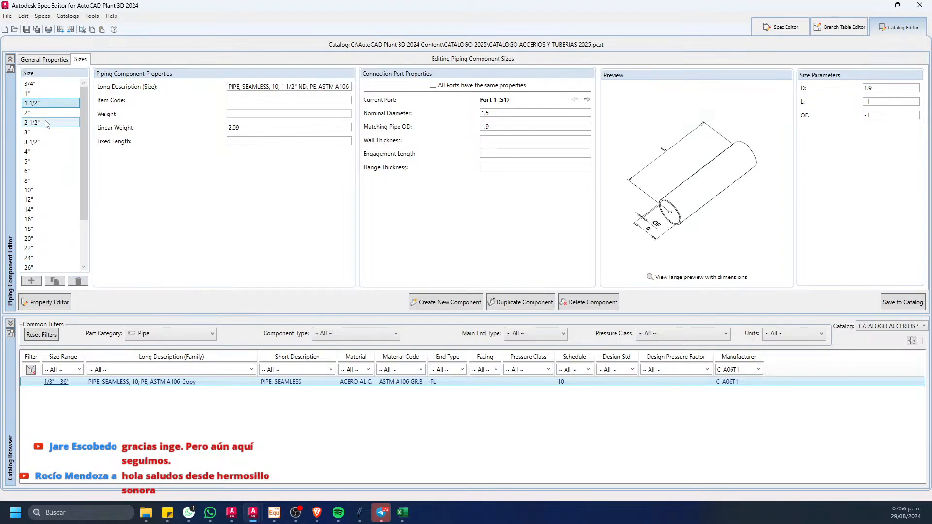
click(45, 123)
ctrl+click(47, 143)
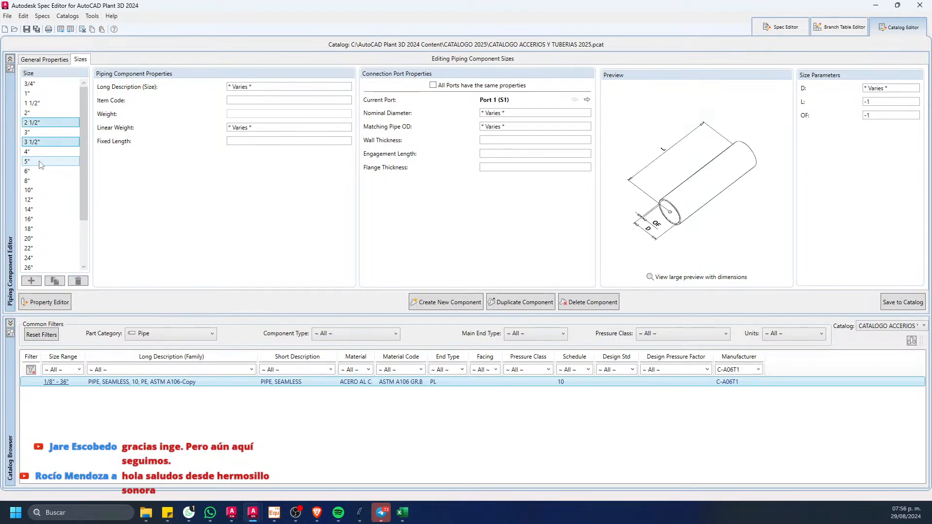
ctrl+click(46, 161)
click(84, 281)
Step: Delete the 22", 26", 28", 32" and 34" sizes from the copied pipe and save the component to the catalog
scroll(80, 203, down, 1)
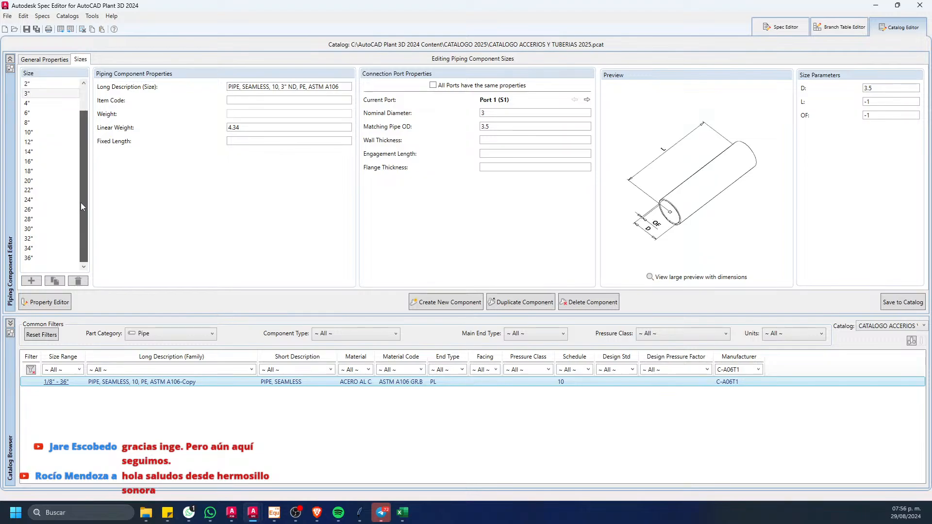
ctrl+click(40, 218)
ctrl+click(39, 210)
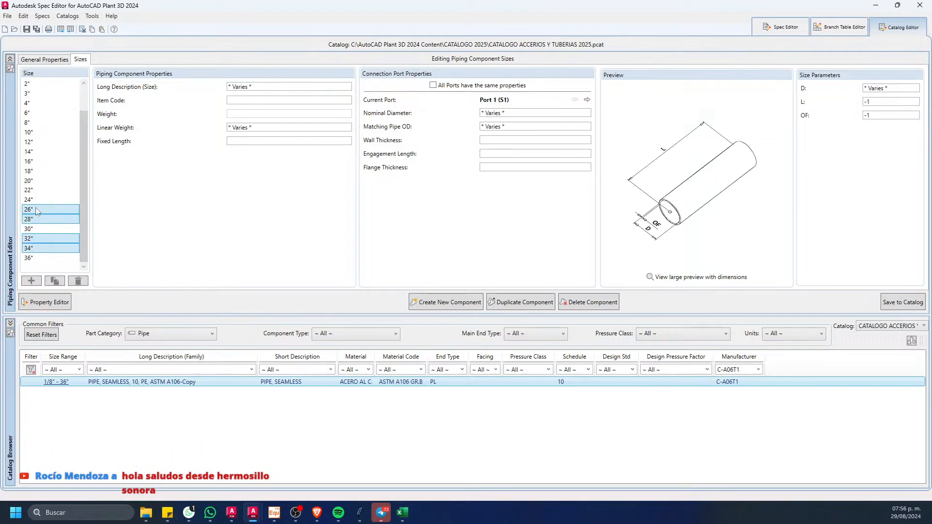
click(78, 281)
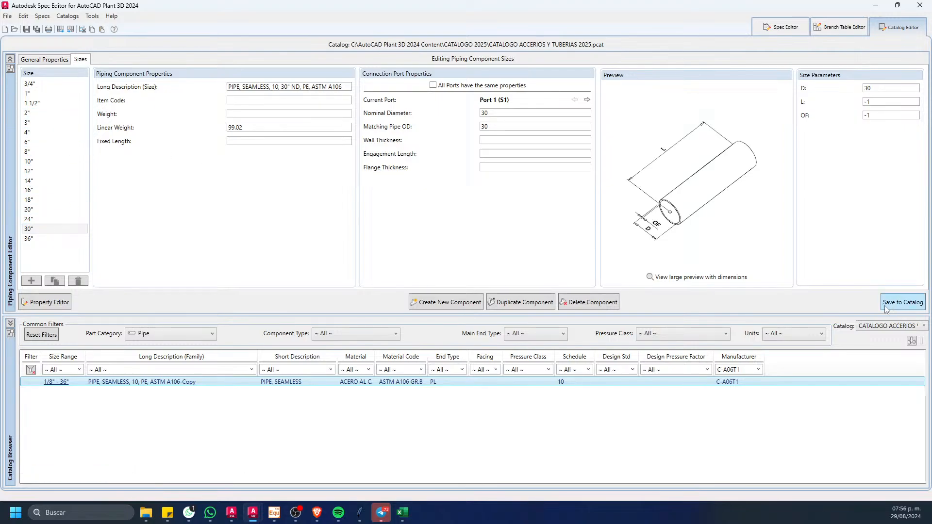
click(907, 306)
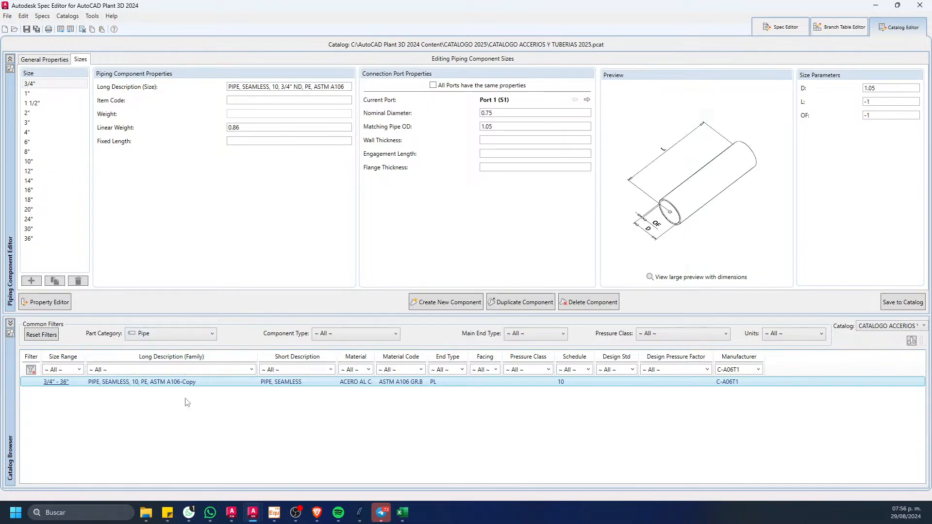
Step: Start exporting the catalog data to Excel, limited to the current catalog filter
click(62, 30)
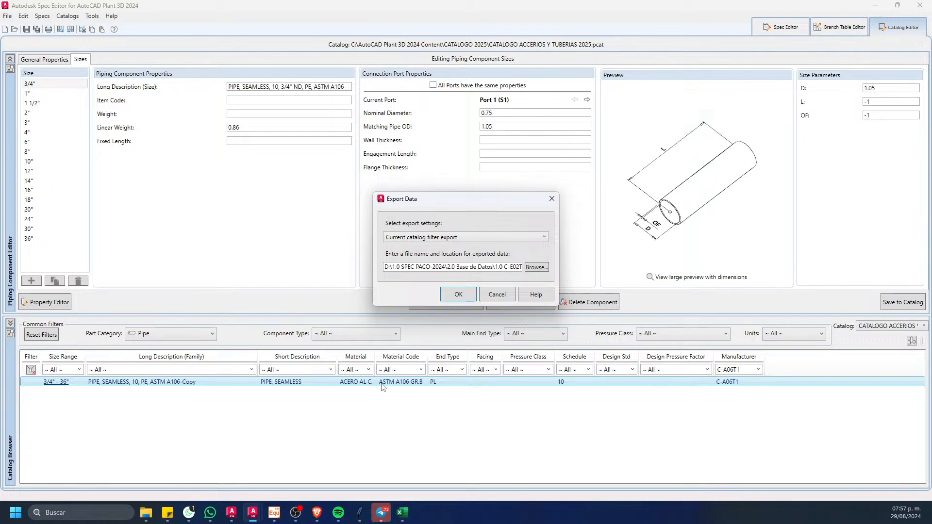
click(494, 238)
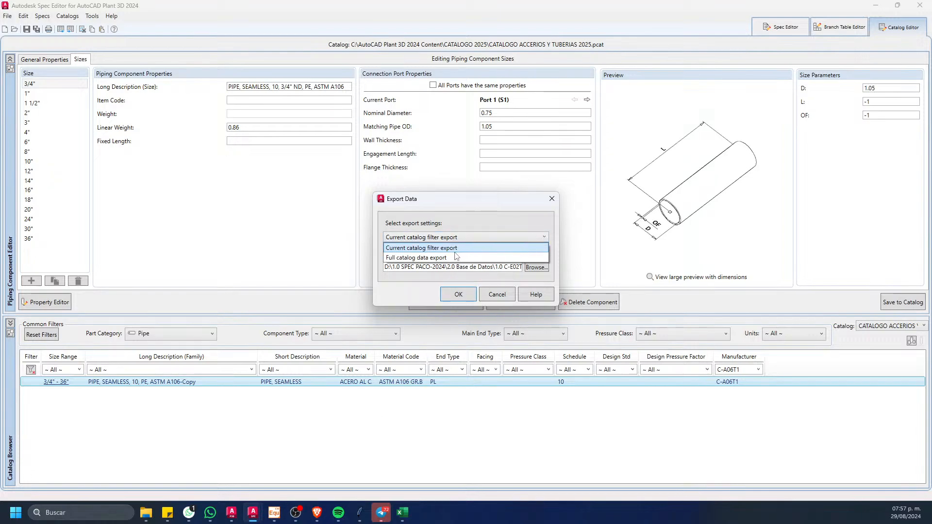
click(459, 247)
click(456, 238)
click(434, 257)
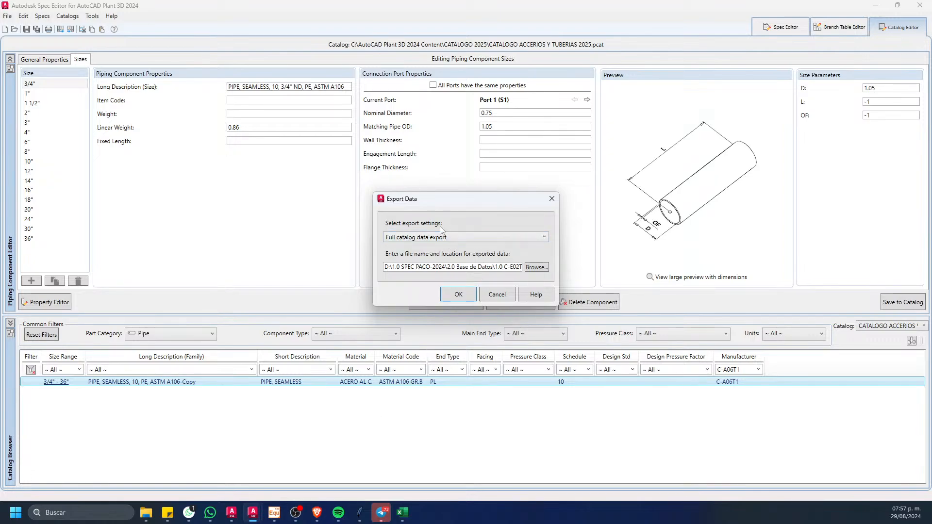
click(428, 240)
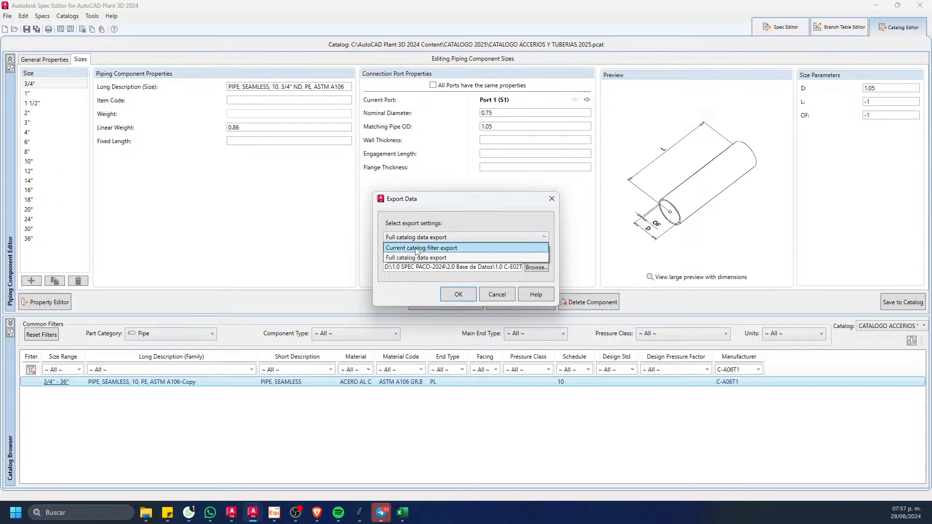
click(416, 248)
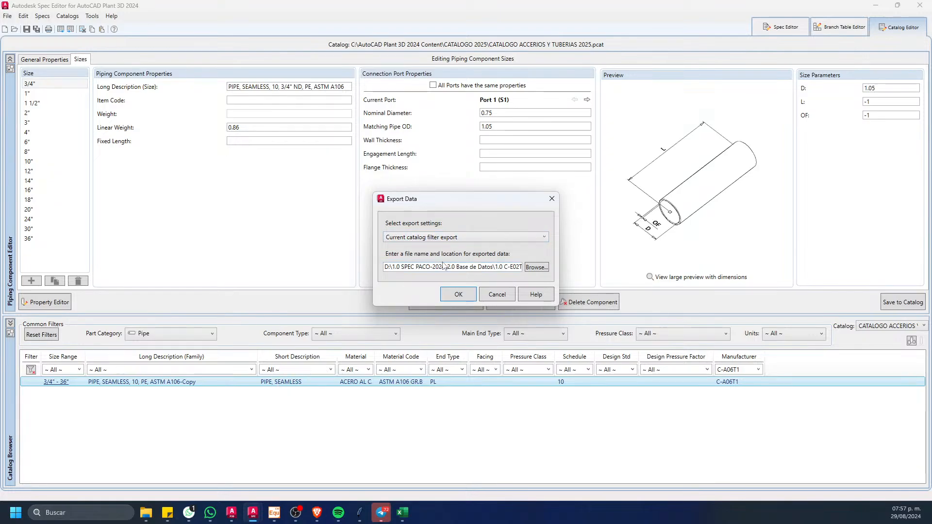
Step: Choose the desktop (Escritorio) as the export location and name the Excel file TUBERIA
click(537, 267)
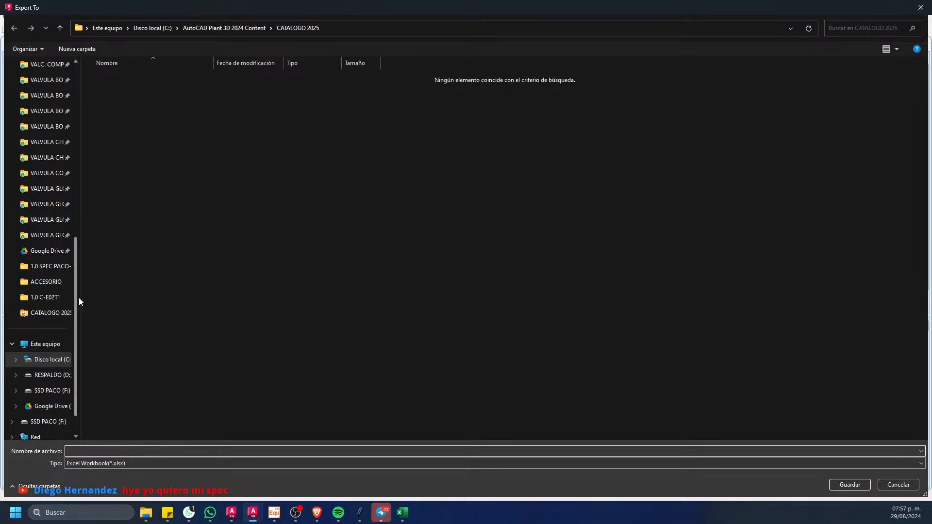
drag(76, 298, 100, 113)
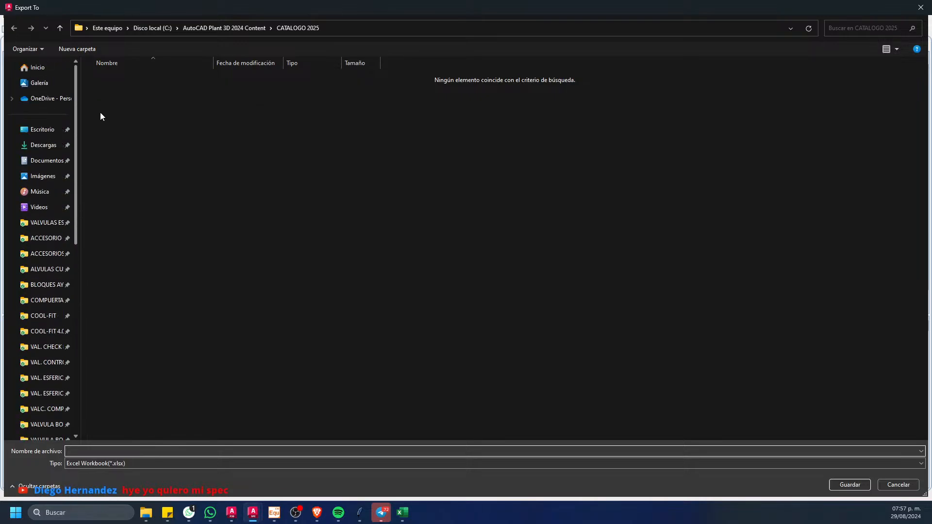
click(45, 130)
click(165, 448)
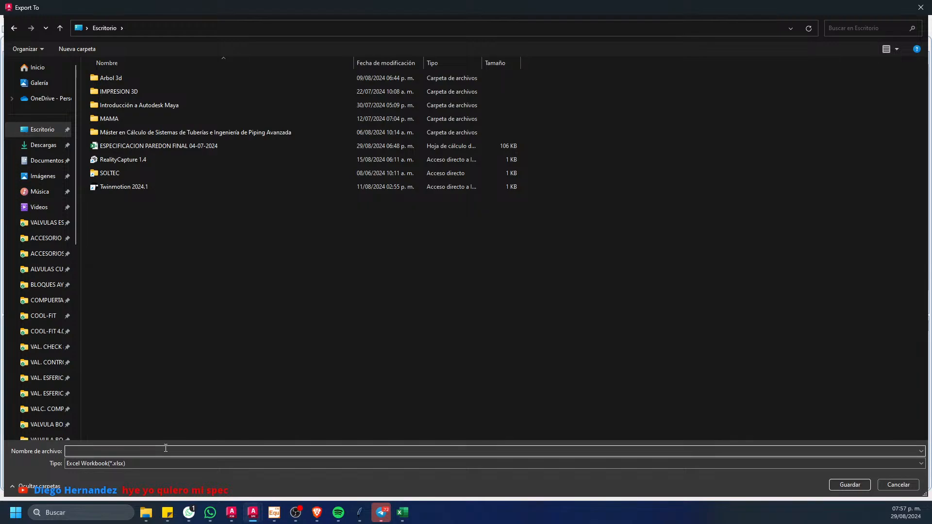
text(TUBERIA)
Step: Create a folder named BASE DE DATOS C-A06T1 on the desktop for the exported files
right_click(169, 277)
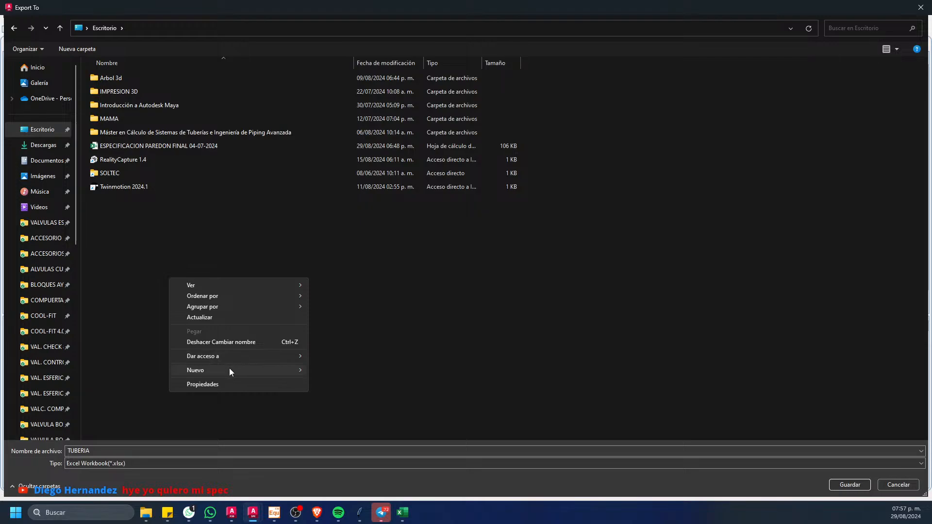
mouse_move(239, 368)
click(334, 206)
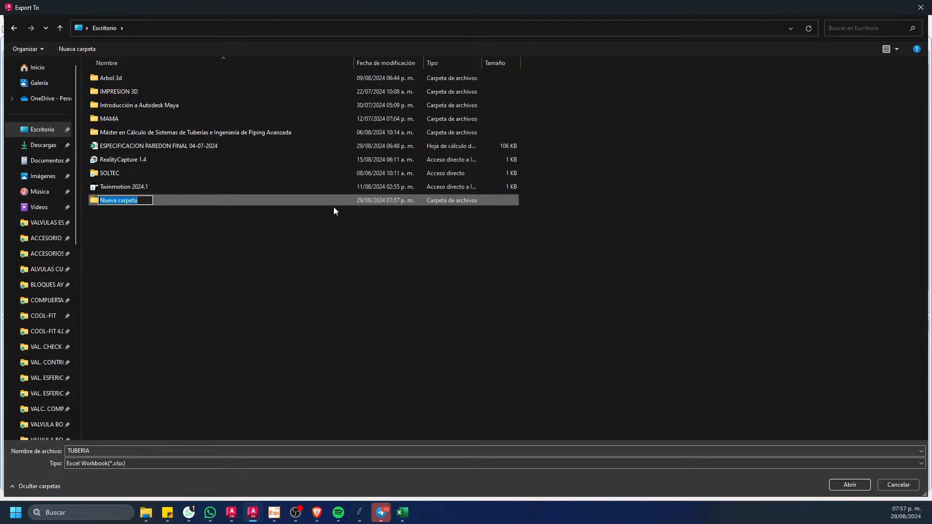
text(BASE DE DATODS)
key(BackSpace)
key(BackSpace)
text(S C-A06T1)
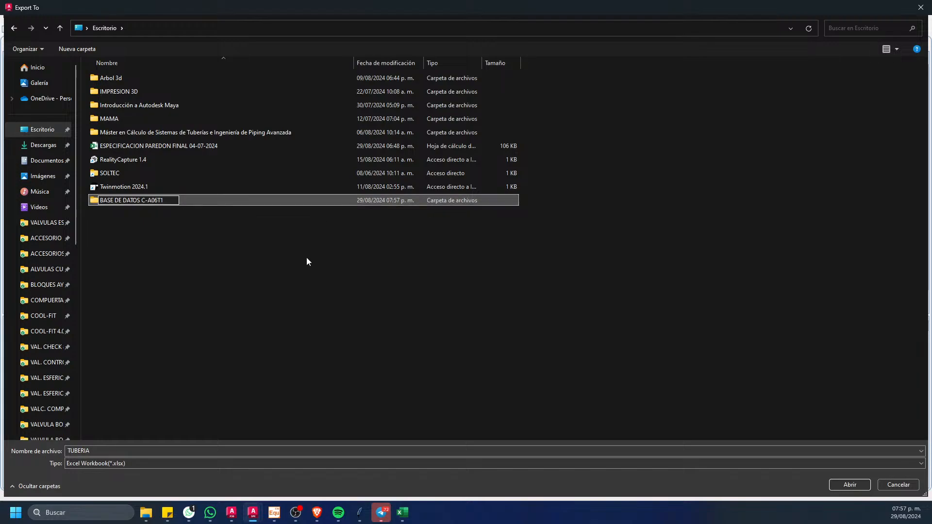
click(307, 262)
Step: Set the TUBERIA workbook to save inside the BASE DE DATOS C-A06T1 folder and run the catalog export
double_click(171, 202)
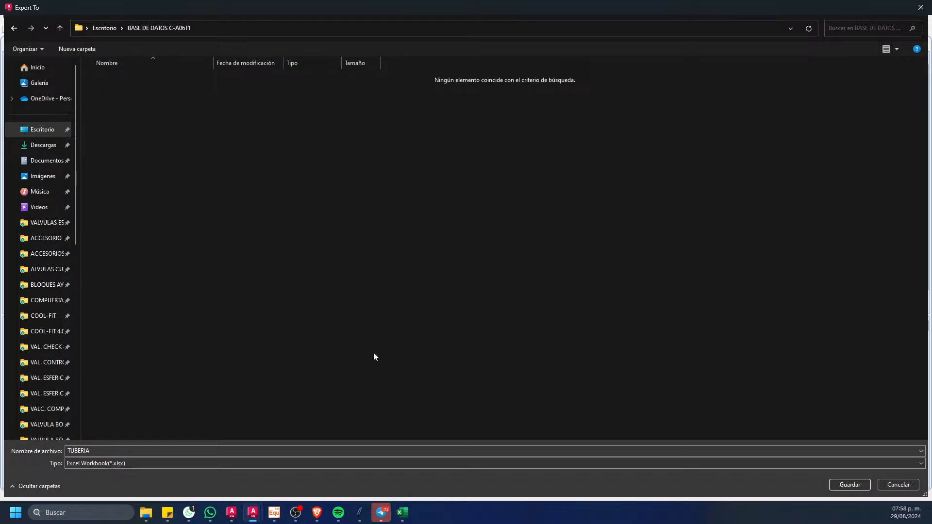
click(850, 485)
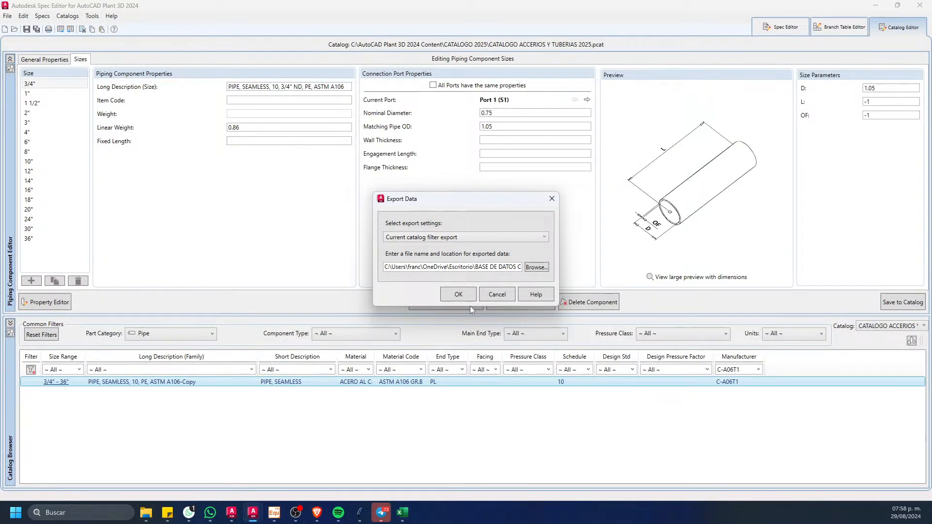
click(459, 294)
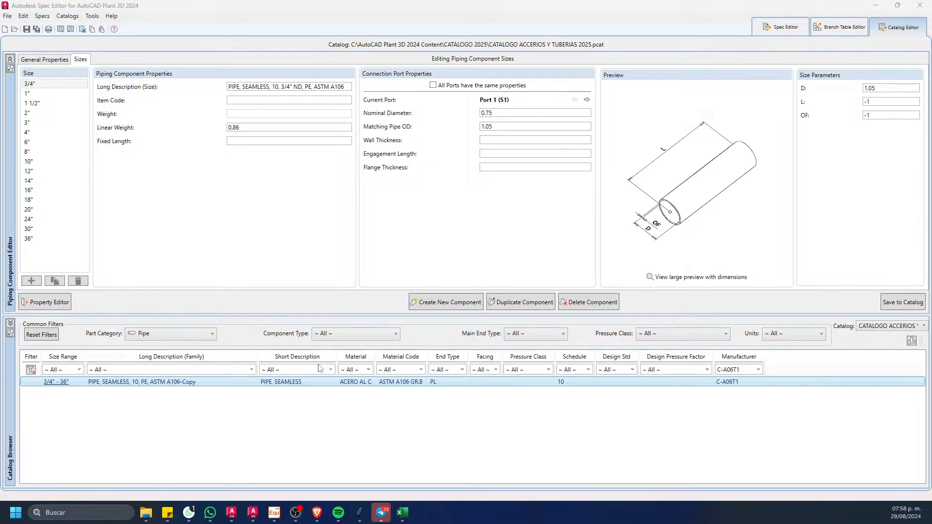
Step: Open the exported TUBERIA workbook in Excel from the BASE DE DATOS C-A06T1 folder on the desktop
click(875, 5)
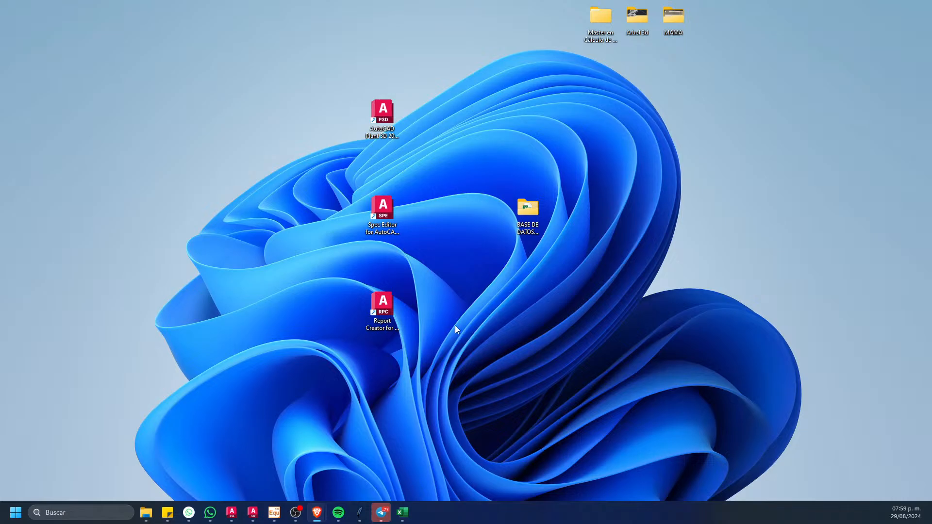
double_click(527, 208)
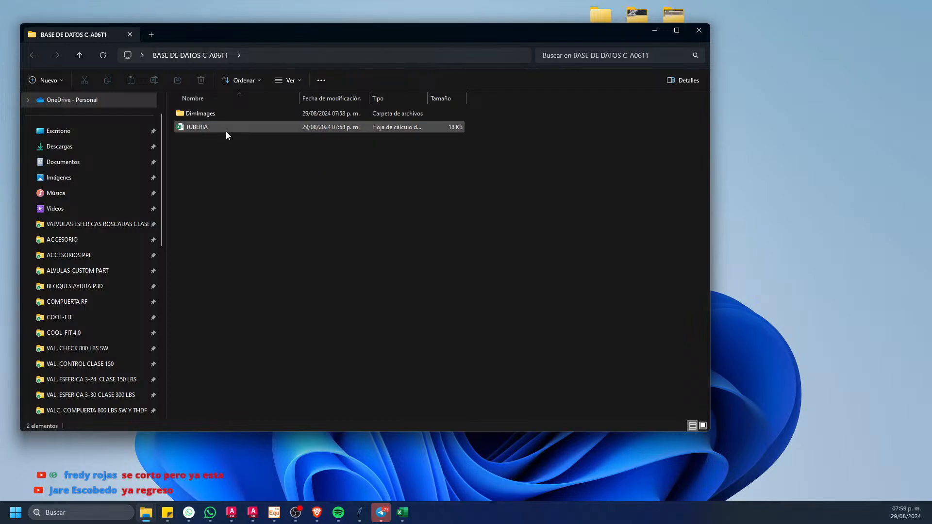
double_click(226, 128)
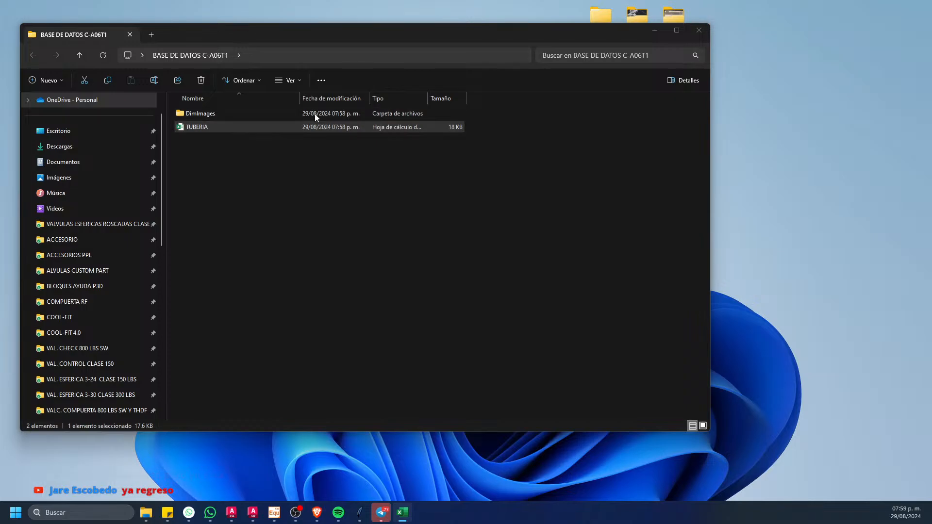
click(363, 267)
click(403, 513)
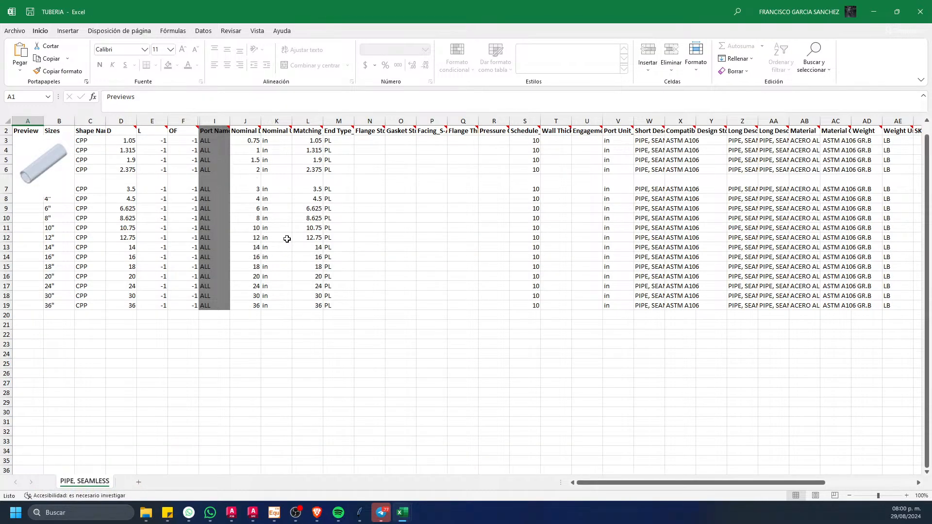
Step: Remove the sheet protection from the PIPE, SEAMLESS sheet
click(341, 227)
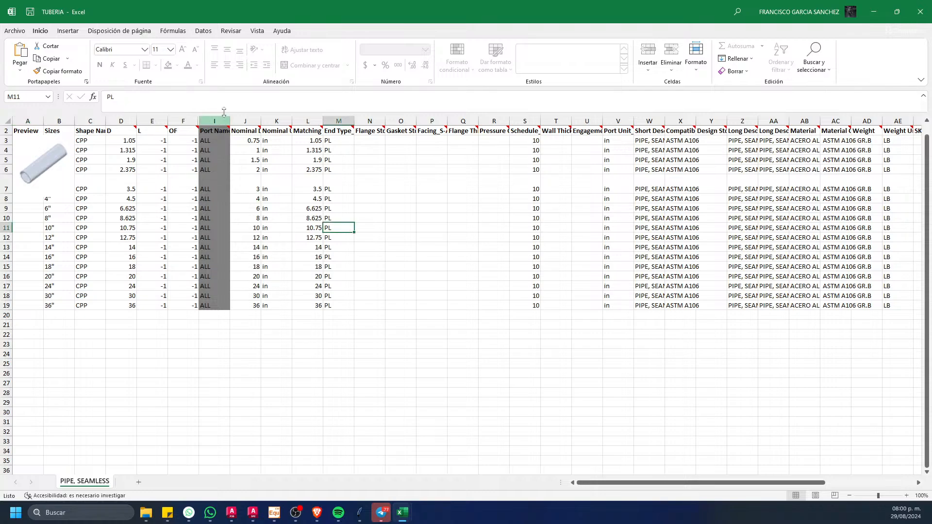
click(232, 32)
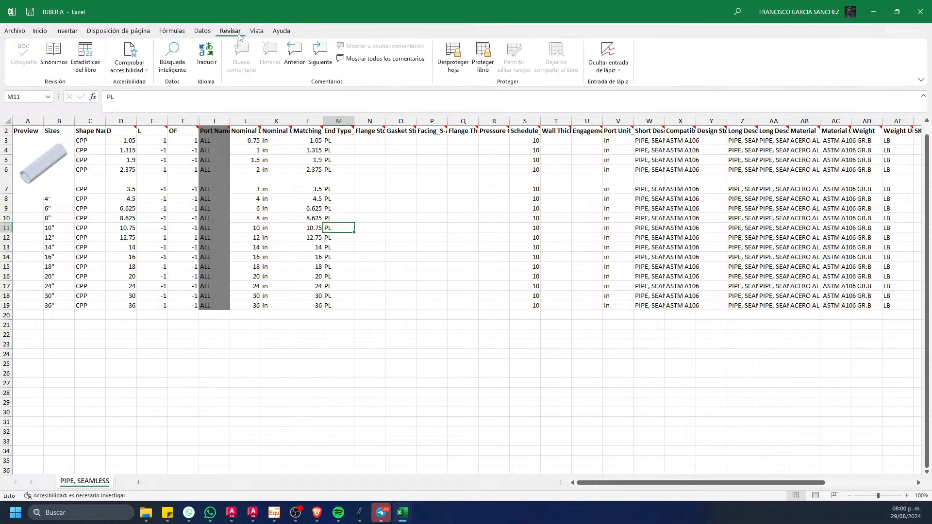
click(455, 70)
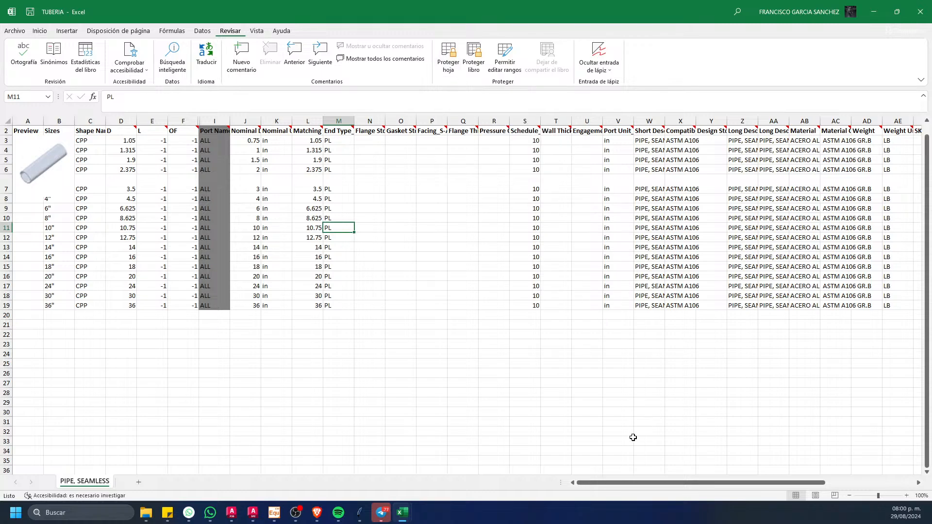
Step: Autofit the widths of columns T through AS, from Wall Thickness_S-ALL to Status
drag(614, 484, 678, 487)
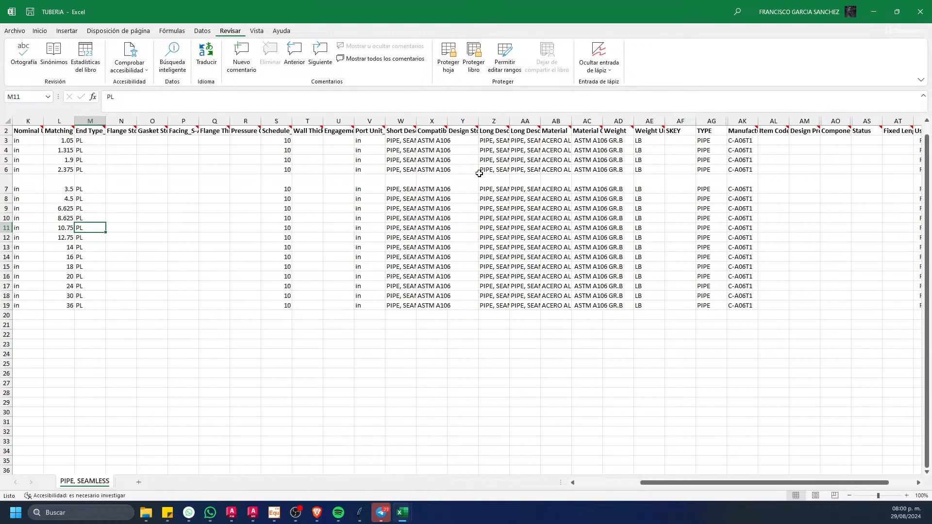
click(315, 125)
drag(314, 125, 866, 121)
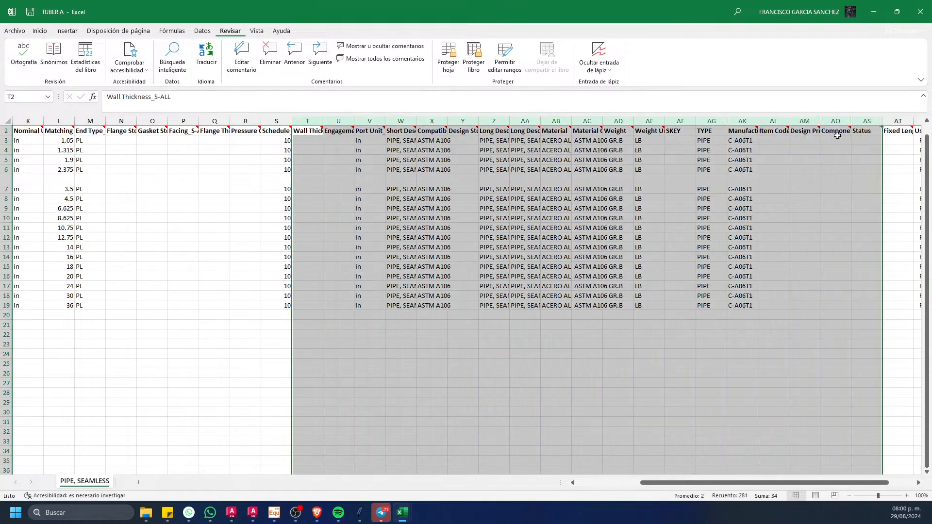
double_click(478, 120)
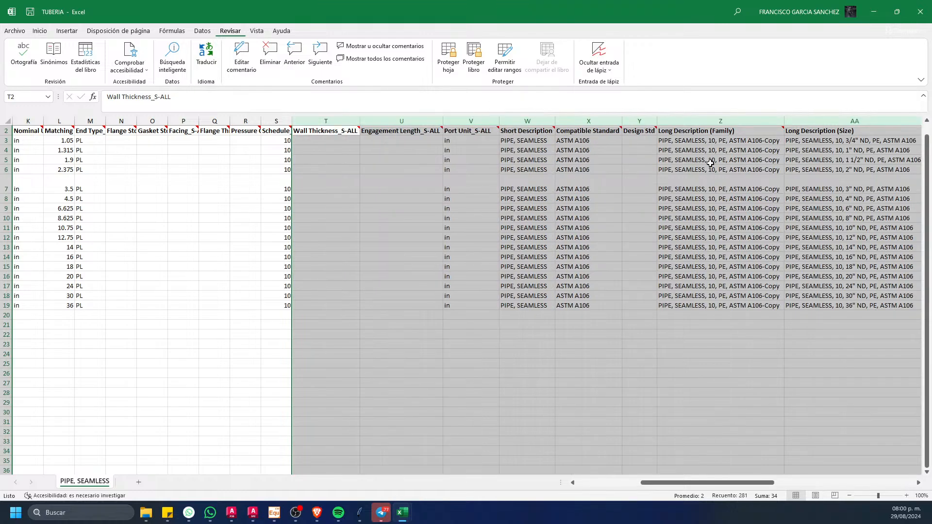
drag(673, 487, 712, 487)
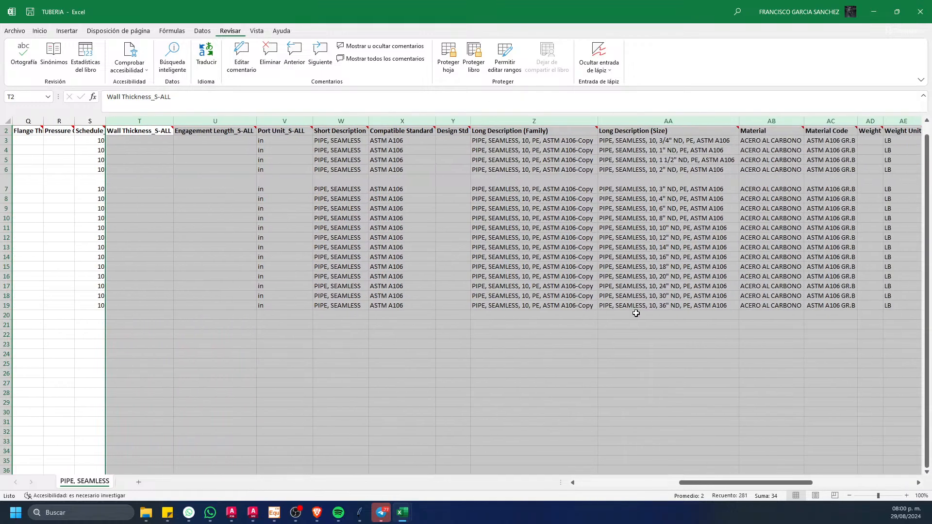
drag(598, 121, 616, 121)
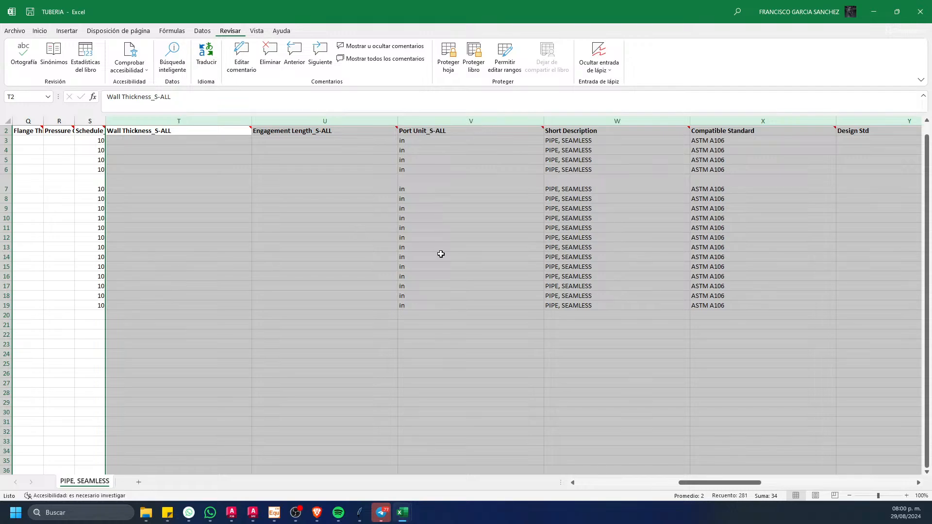
key(ctrl+z)
key(ctrl+c)
click(593, 351)
drag(593, 347, 632, 336)
key(Escape)
Step: Widen the Long Description (Family) column and fill its header cell with red
drag(599, 123, 661, 125)
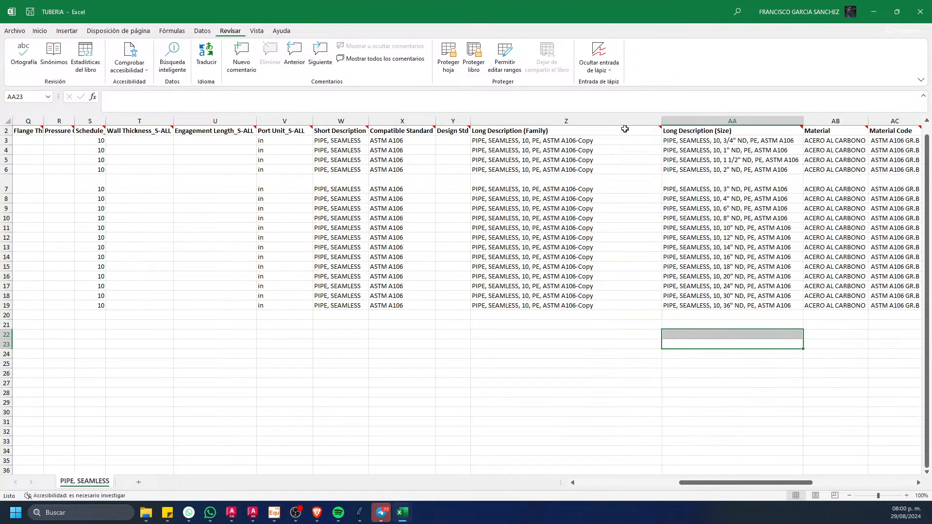
click(506, 140)
click(512, 129)
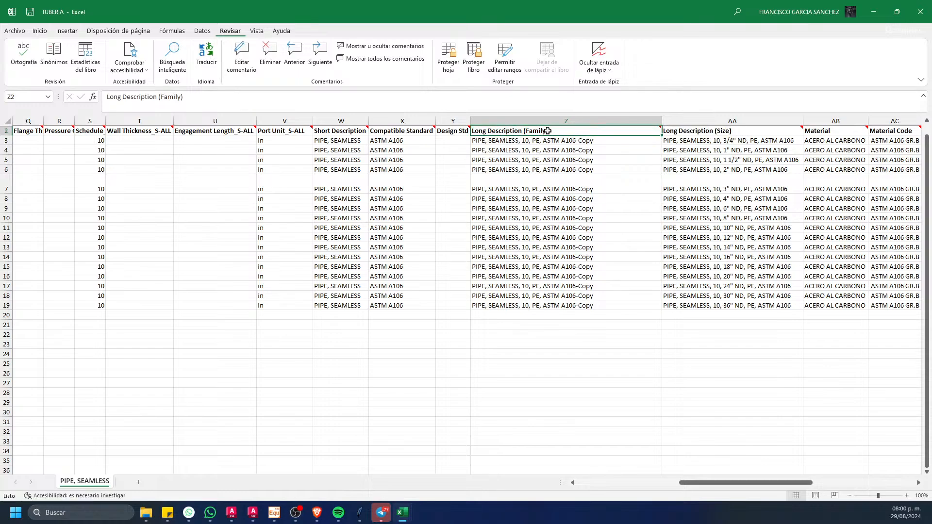
click(39, 31)
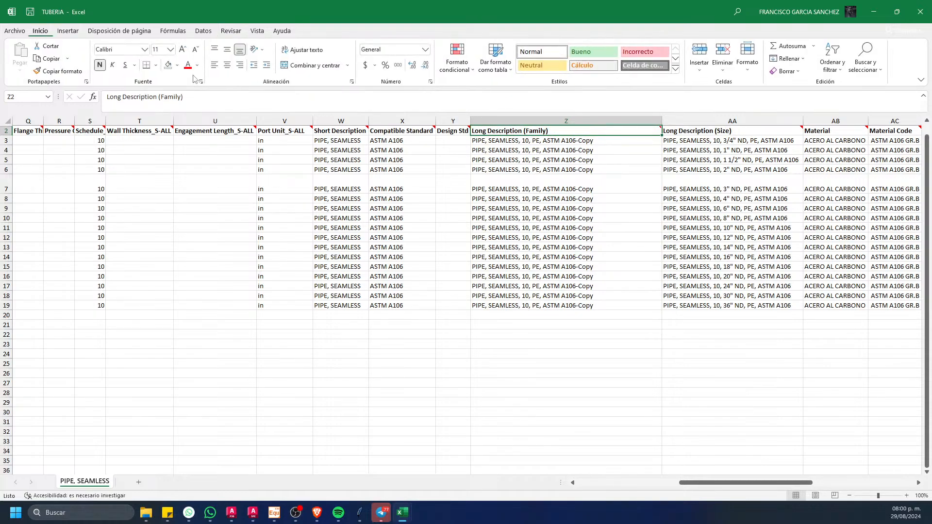
click(177, 65)
click(179, 141)
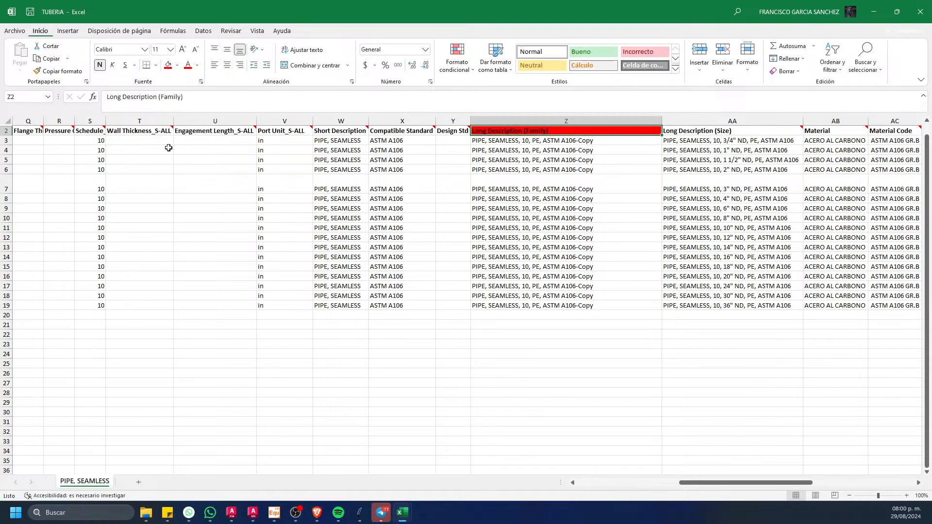
click(424, 314)
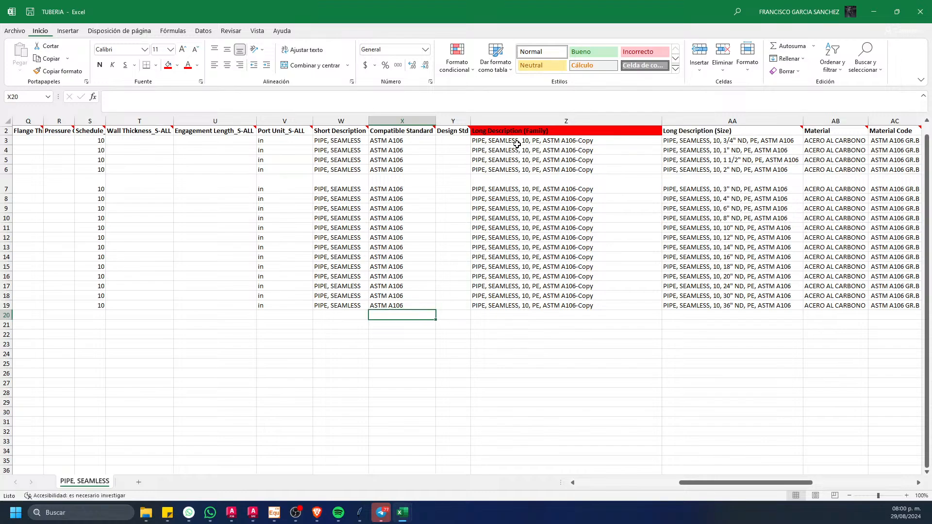
Step: Compare the Long Description (Family) entries with the Long Description (Size) entries across the pipe size rows
drag(515, 141, 514, 295)
drag(704, 485, 736, 458)
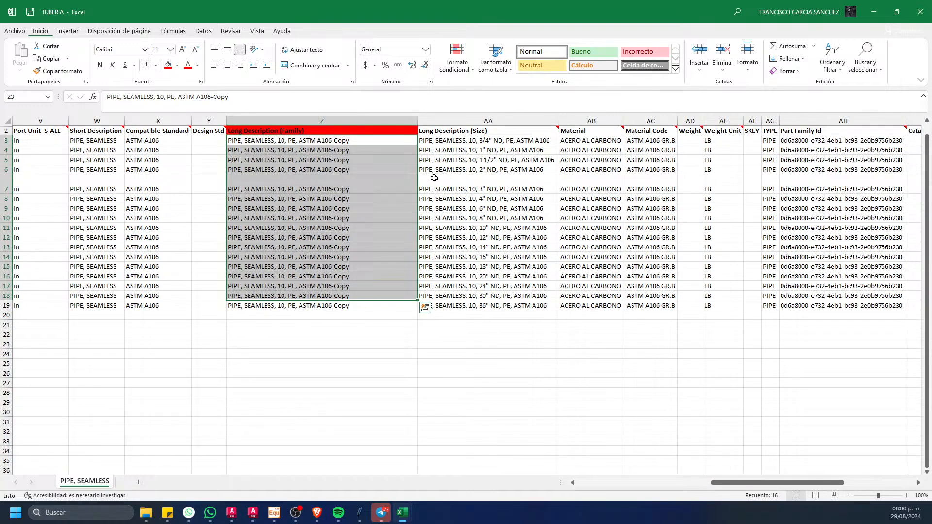
drag(480, 142, 460, 298)
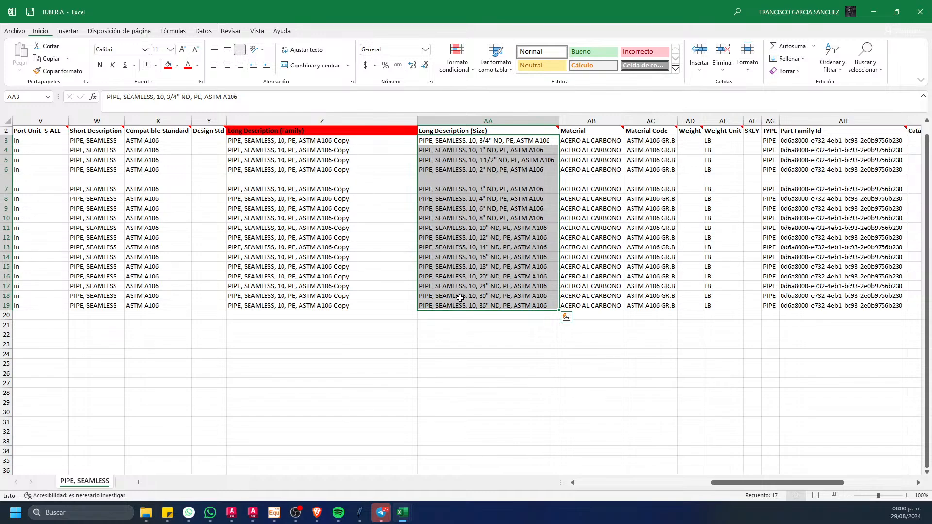
click(265, 142)
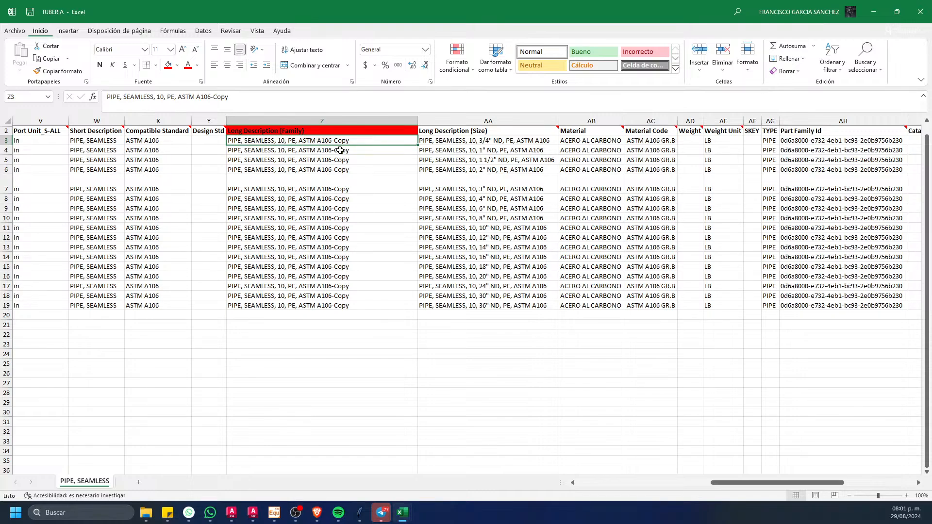
click(484, 139)
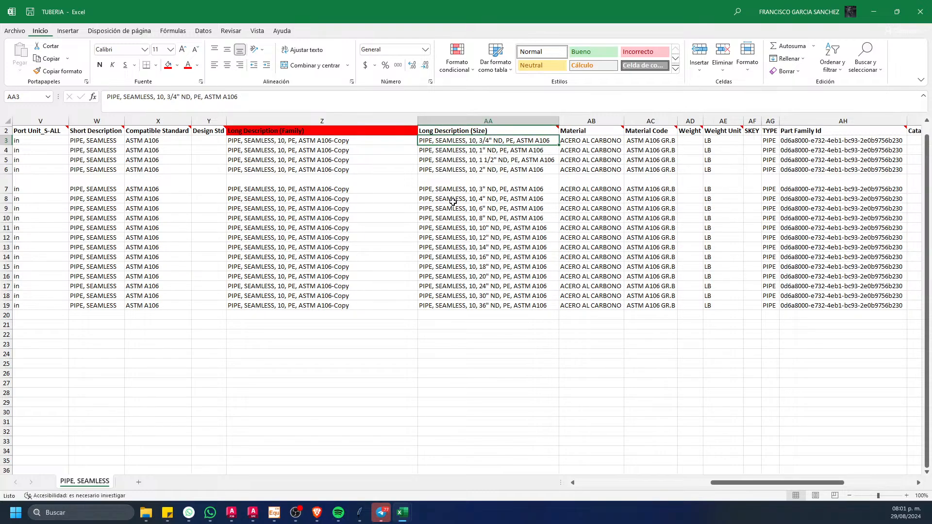
drag(340, 136, 364, 315)
click(377, 412)
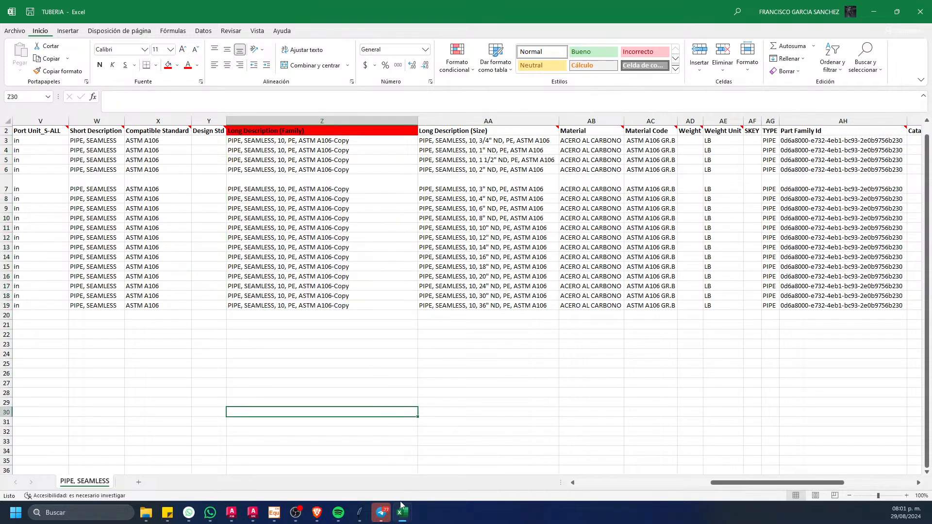
Step: Arrange the ESPECIFICACION PAREDON FINAL 04-07-2024 and TUBERIA workbooks side by side, adjusting both window widths to share the screen
drag(377, 2, 562, 65)
drag(524, 9, 257, 10)
drag(604, 76, 689, 8)
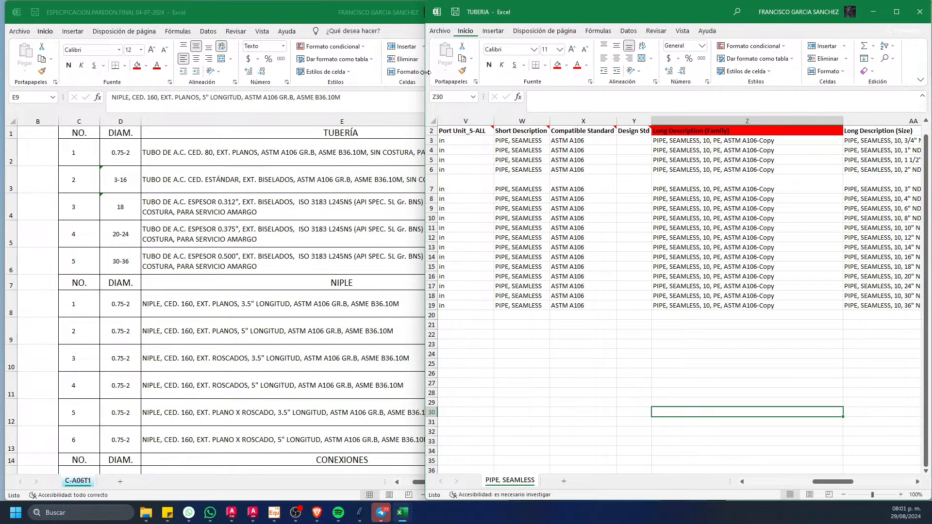
drag(425, 72, 453, 98)
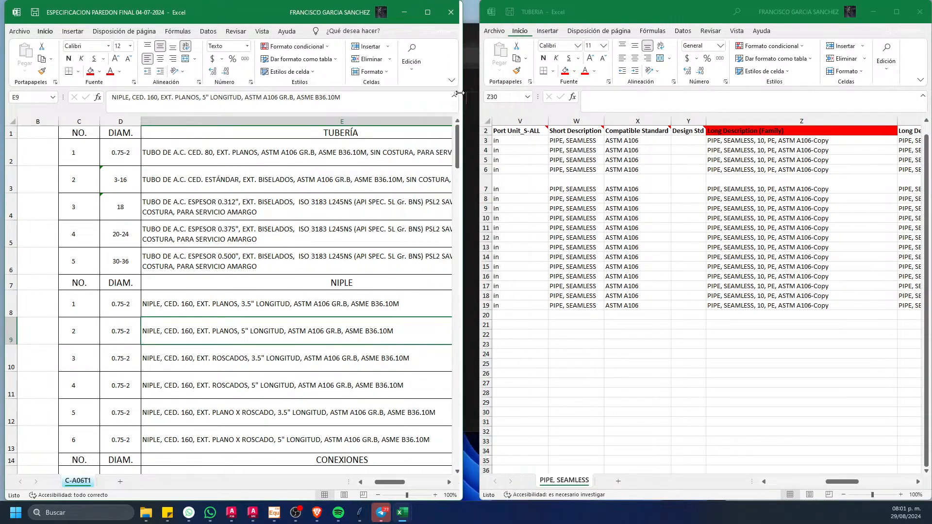
drag(477, 147, 439, 148)
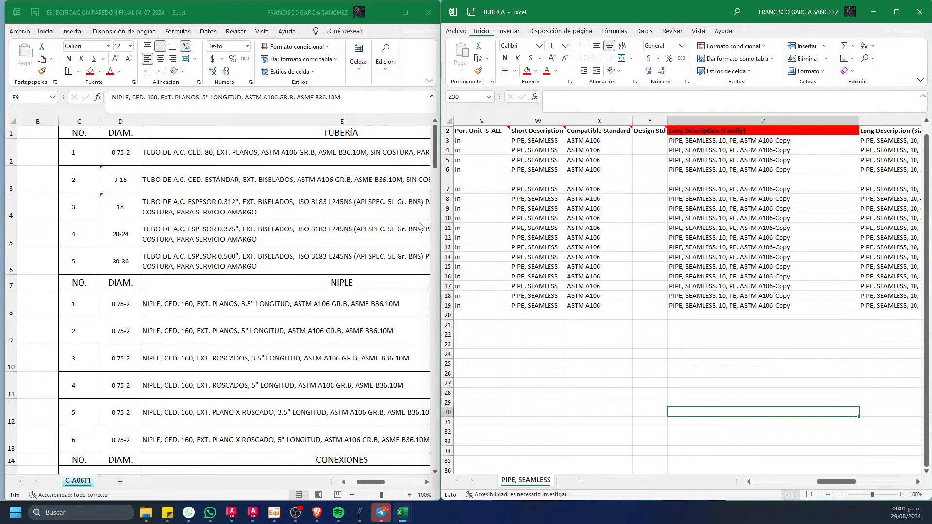
click(630, 372)
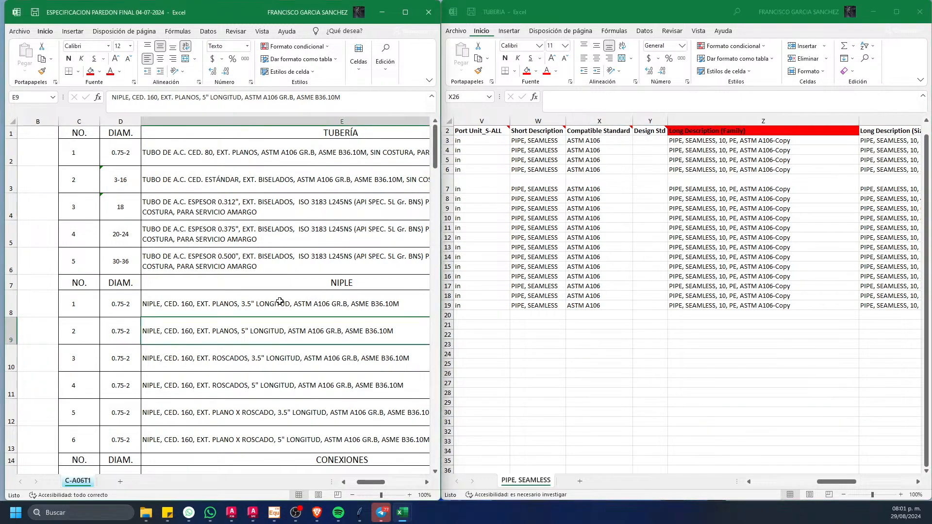
Step: Examine the pipe and nipple descriptions in the C-A06T1 sheet alongside the exported pipe data
ctrl+scroll(288, 309, down, 3)
ctrl+scroll(244, 243, up, 3)
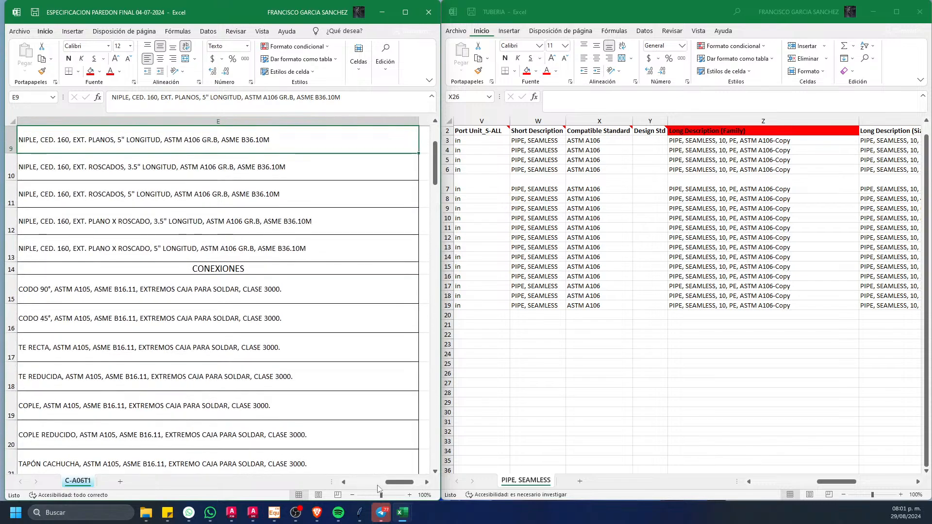
scroll(383, 482, left, 2)
scroll(349, 340, up, 3)
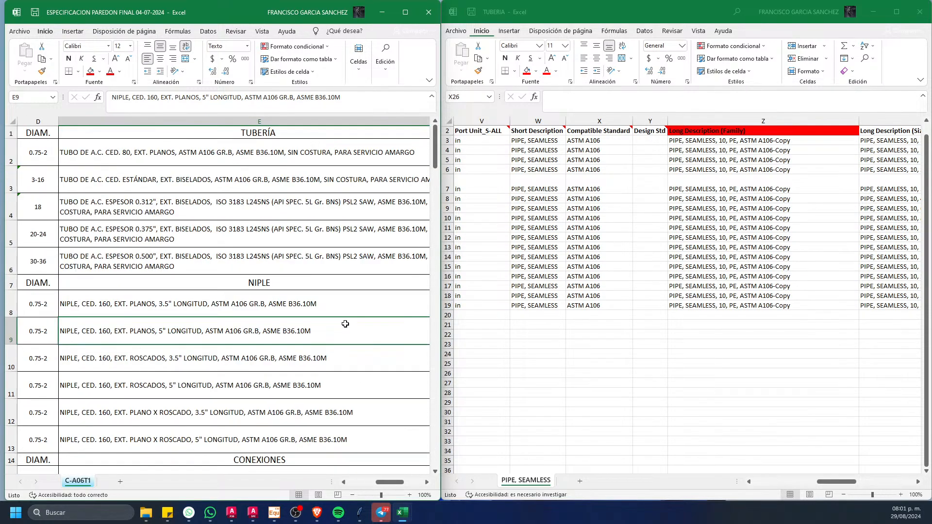
scroll(330, 286, down, 2)
scroll(313, 240, up, 2)
click(675, 355)
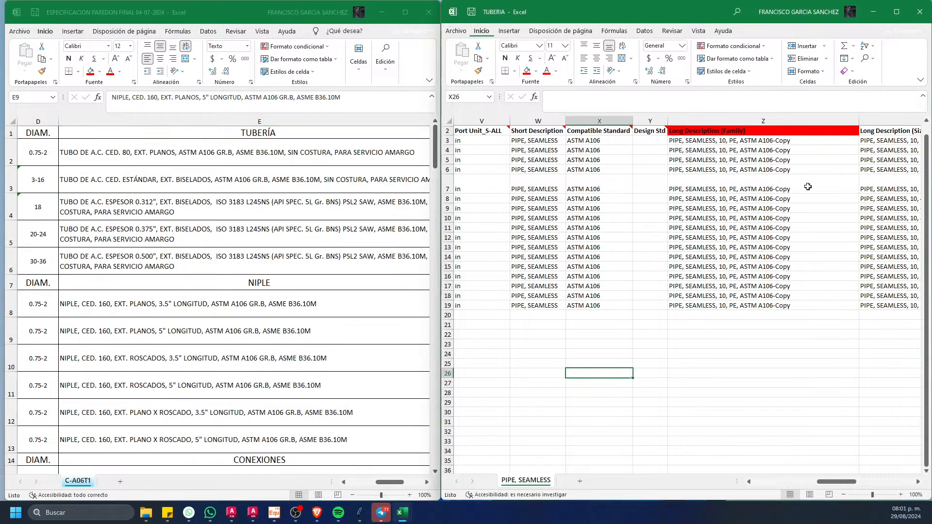
Step: Copy the CED. 80 pipe description from the C-A06T1 sheet into Long Description (Family) for the 3/4" to 2" rows
click(917, 481)
click(917, 481)
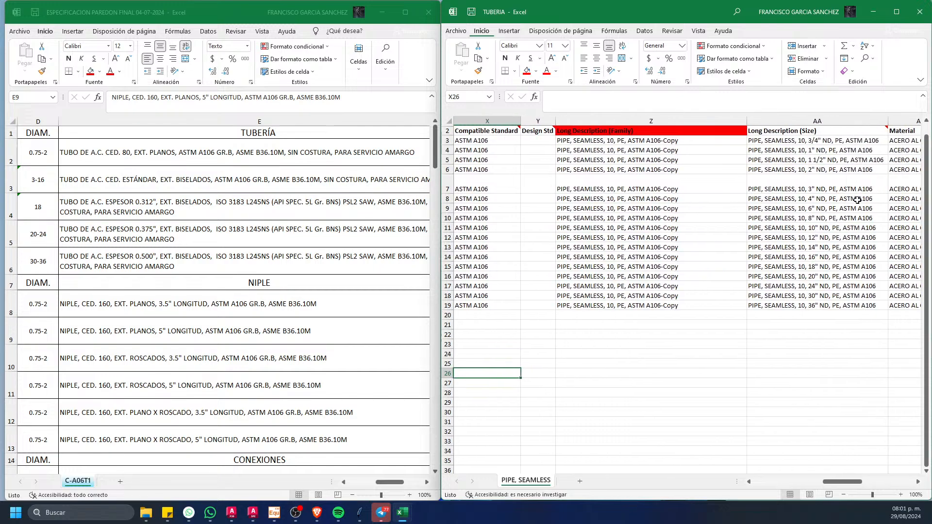
click(240, 155)
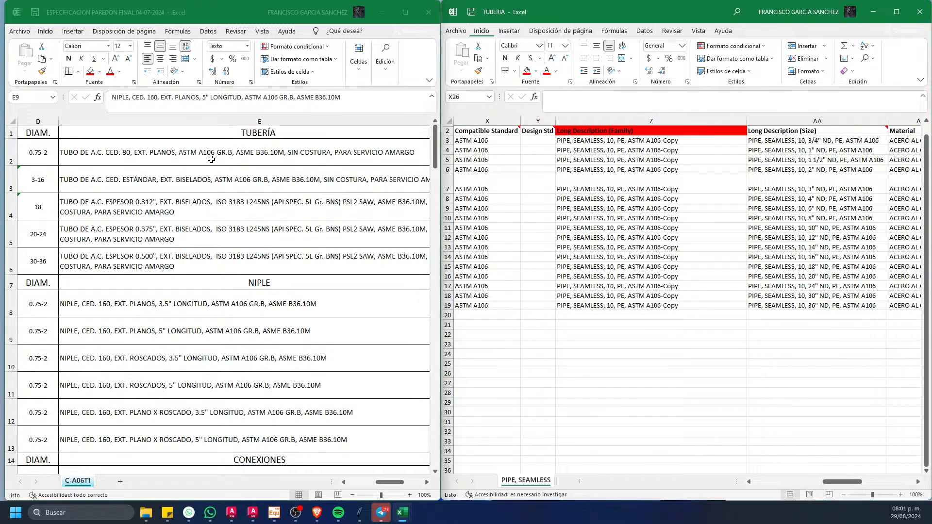
key(ctrl+c)
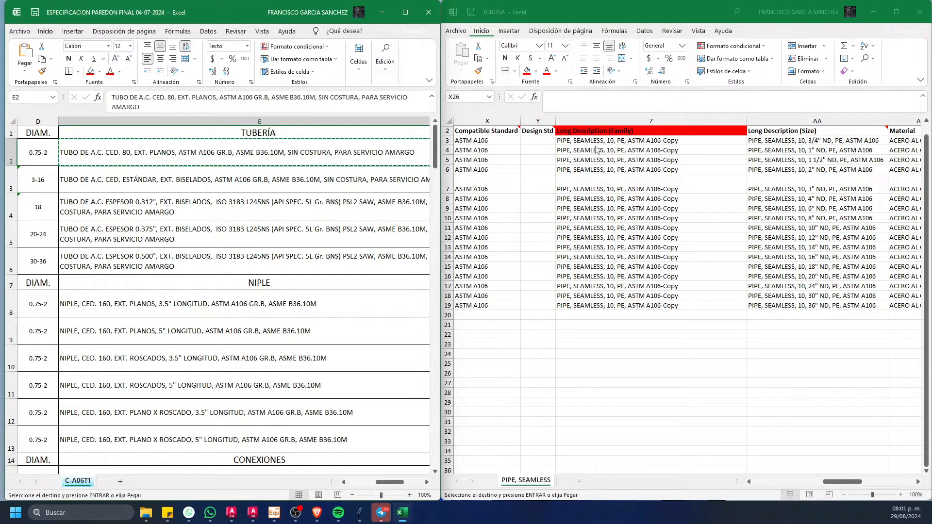
drag(603, 141, 612, 173)
key(Return)
click(625, 399)
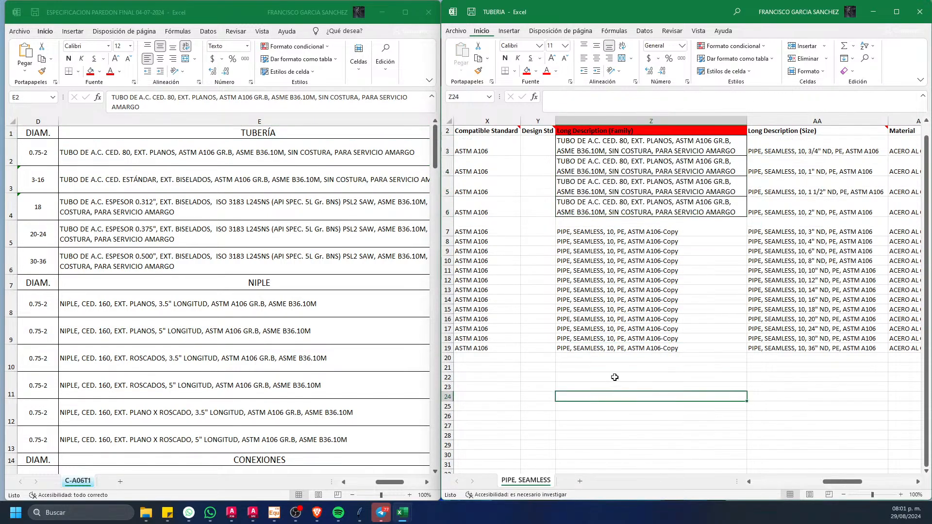
Step: Copy the CED. ESTÁNDAR pipe description into Long Description (Family) for the 3" to 16" rows of TUBERIA
click(273, 261)
double_click(170, 184)
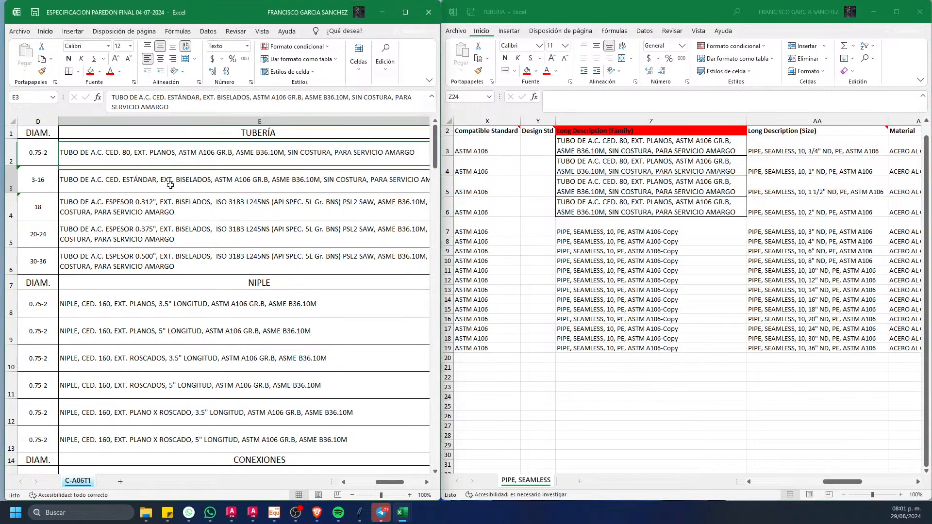
click(645, 265)
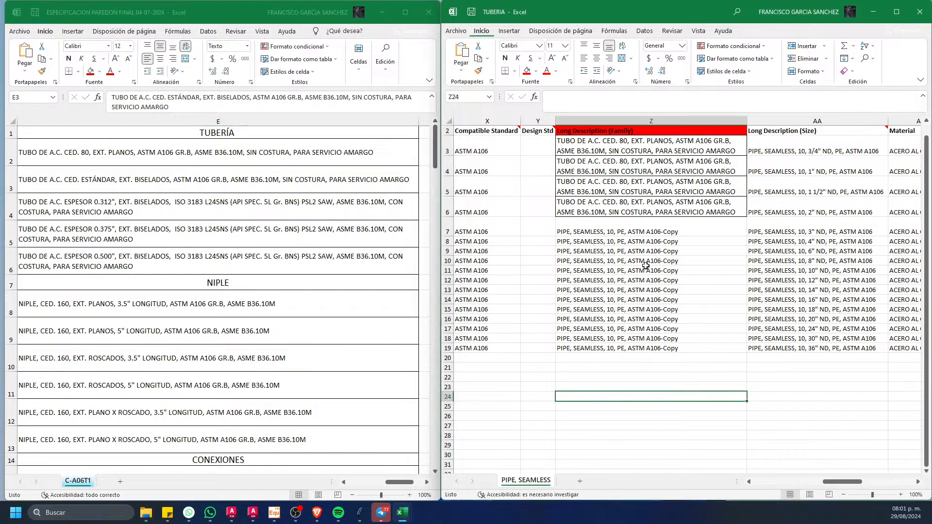
click(659, 223)
click(332, 239)
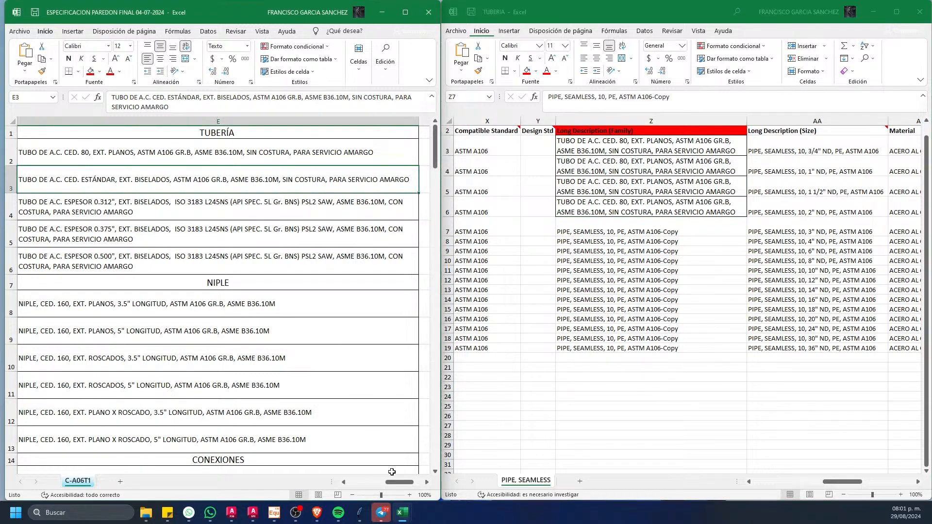
click(343, 482)
click(343, 482)
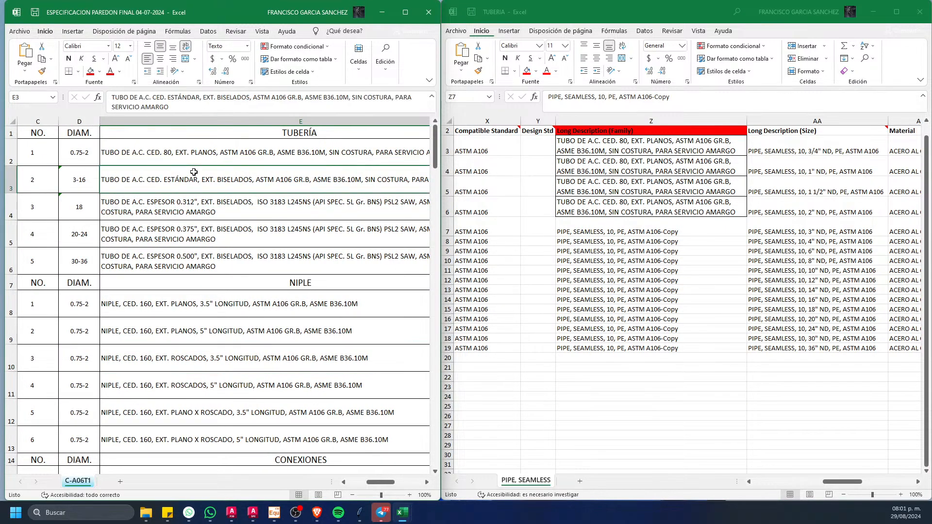
key(ctrl+c)
click(645, 231)
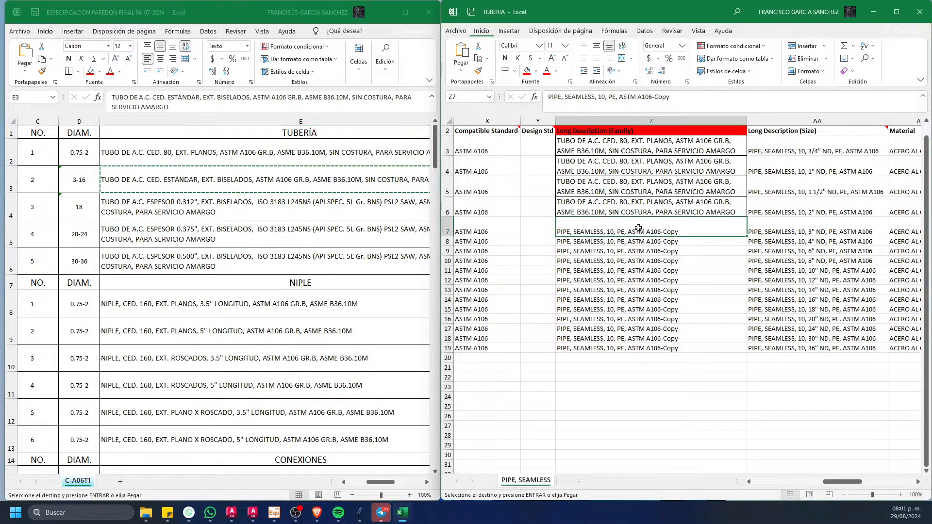
drag(644, 236, 637, 296)
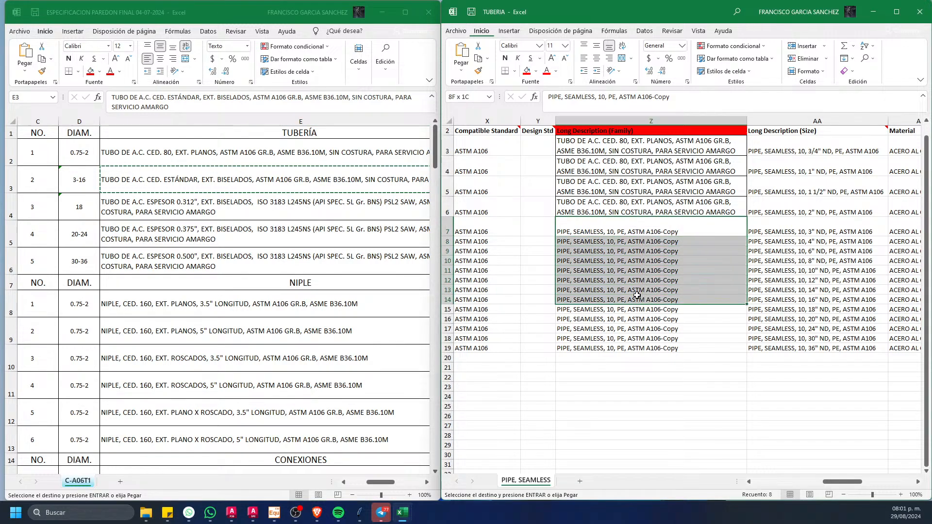
key(Return)
scroll(685, 394, down, 2)
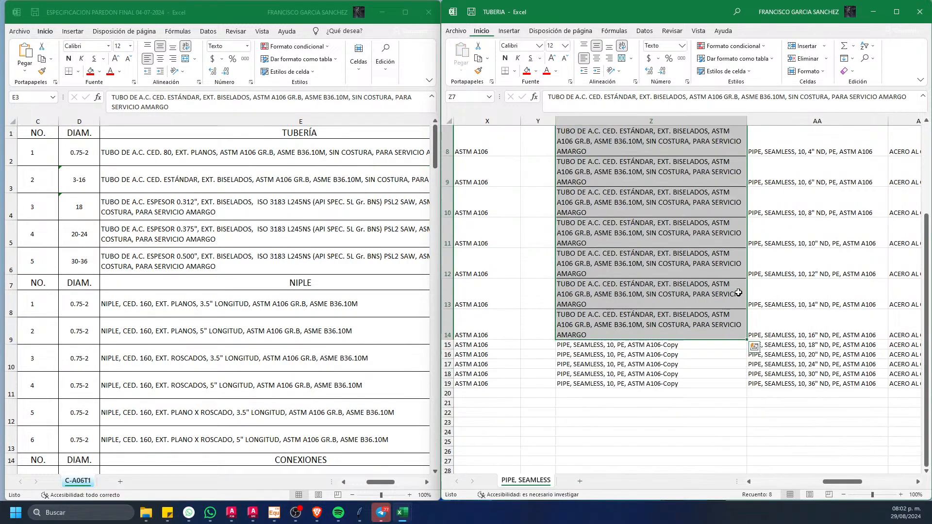
click(712, 439)
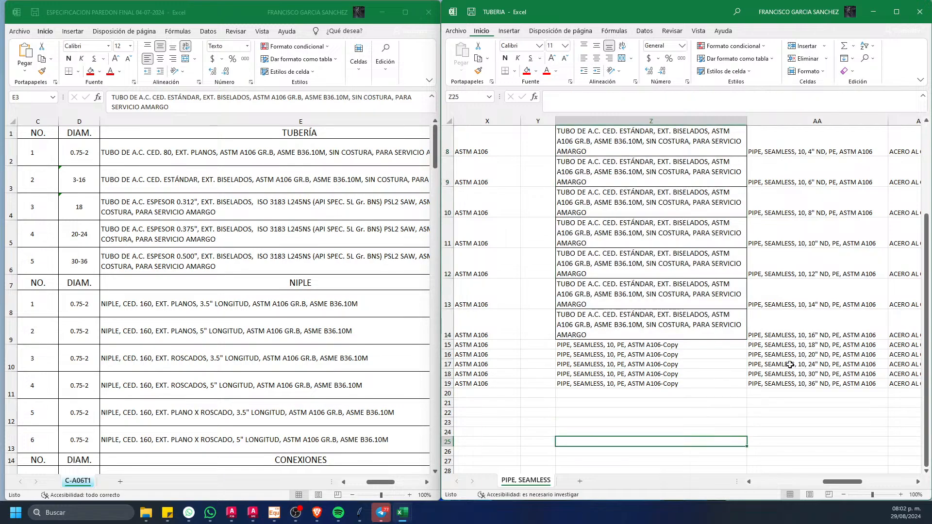
Step: Copy the ESPESOR 0.312" pipe description into Long Description (Family) for the 18" row
click(173, 204)
key(ctrl+c)
click(637, 384)
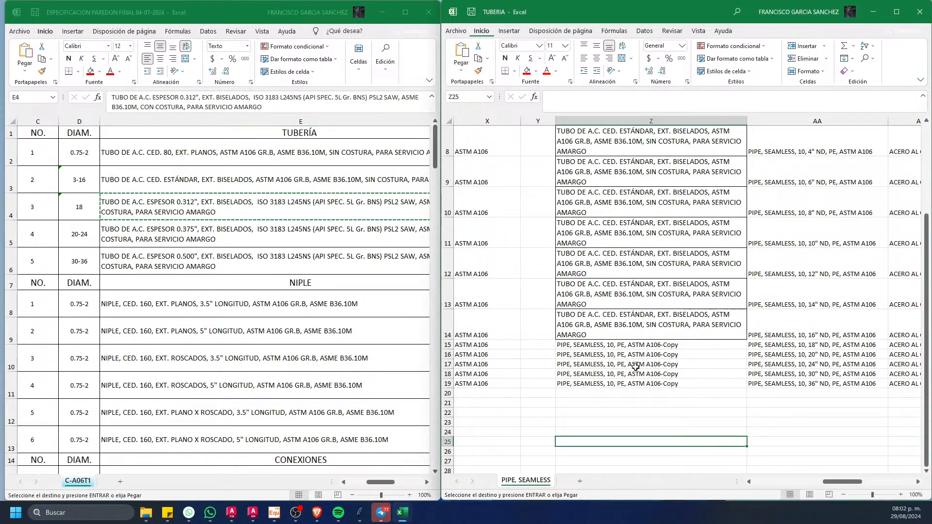
click(630, 345)
key(ctrl+v)
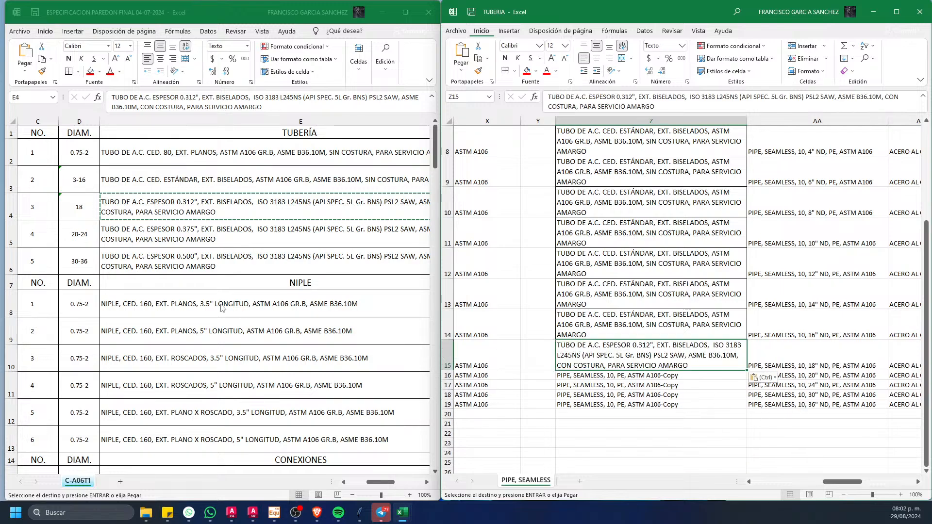
Step: Copy the ESPESOR 0.375" pipe description into Long Description (Family) for the 20" and 24" rows
click(152, 234)
click(157, 236)
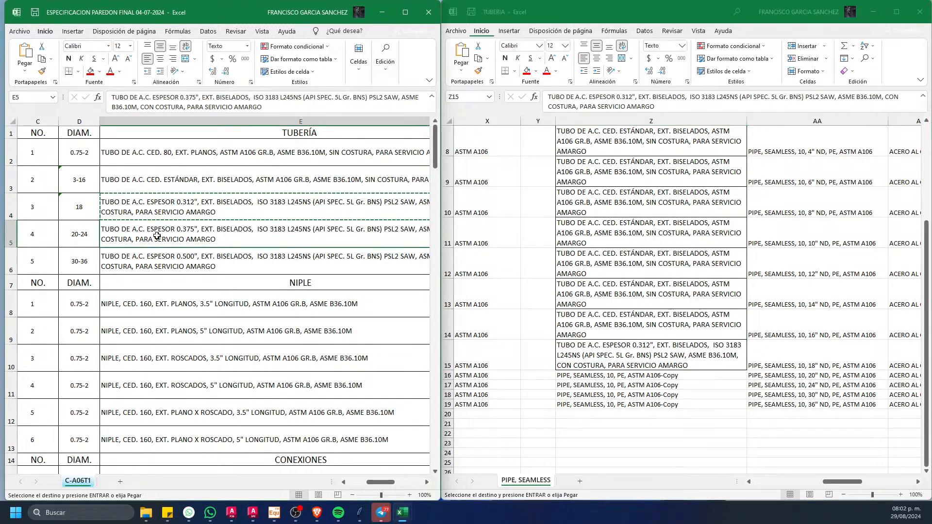
click(630, 416)
click(649, 377)
key(ctrl+v)
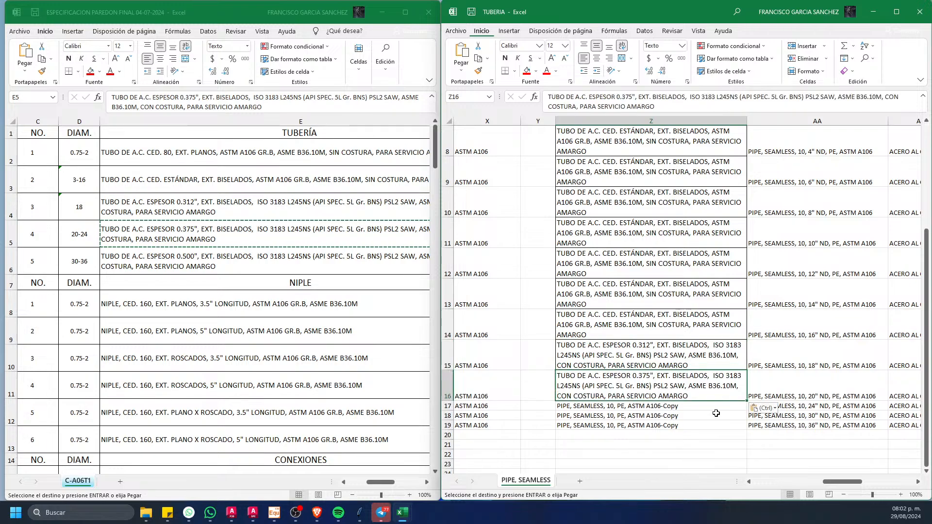
click(689, 407)
key(ctrl+v)
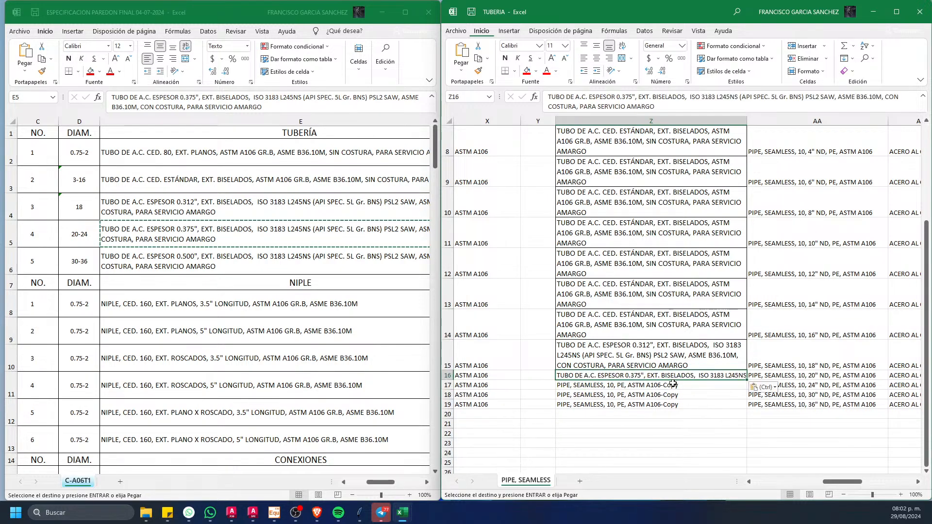
click(672, 384)
key(ctrl+v)
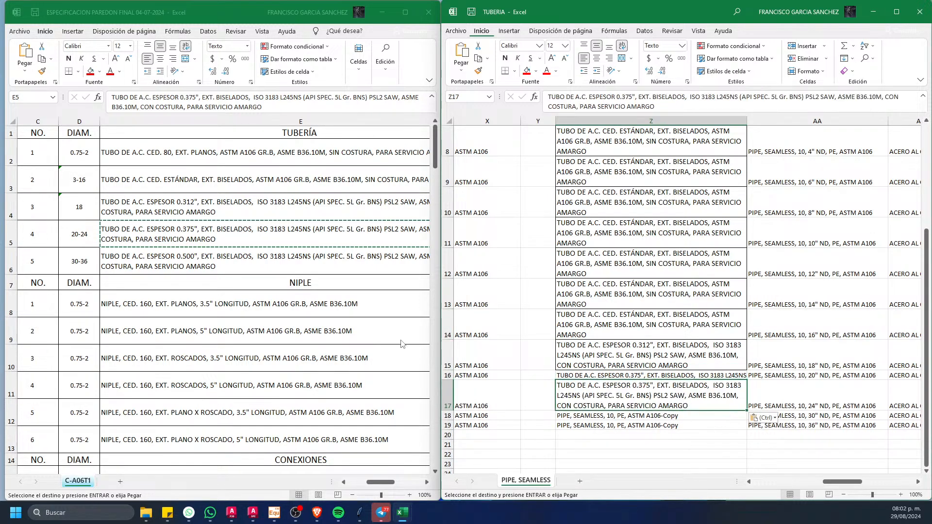
Step: Copy the ESPESOR 0.500" pipe description into Long Description (Family) for the 30" and 36" rows
click(210, 248)
click(217, 263)
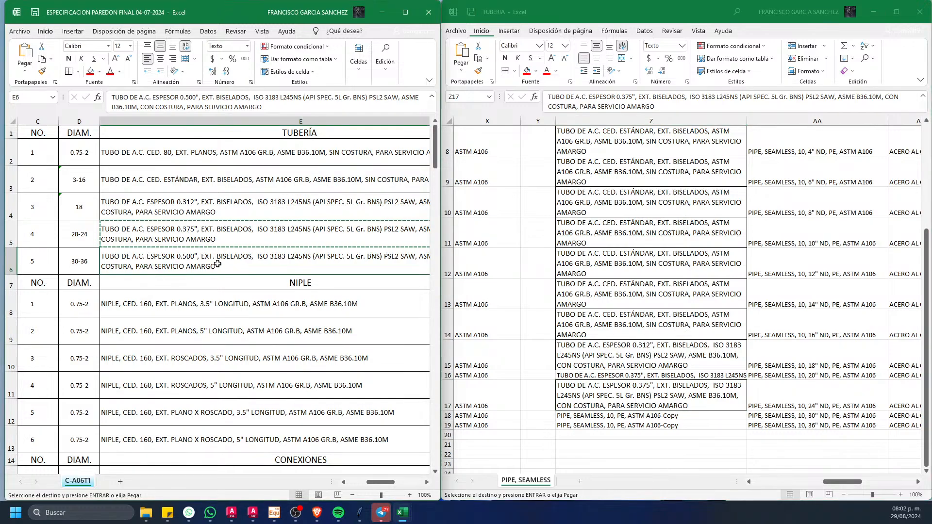
click(675, 416)
key(ctrl+v)
click(672, 443)
key(ctrl+v)
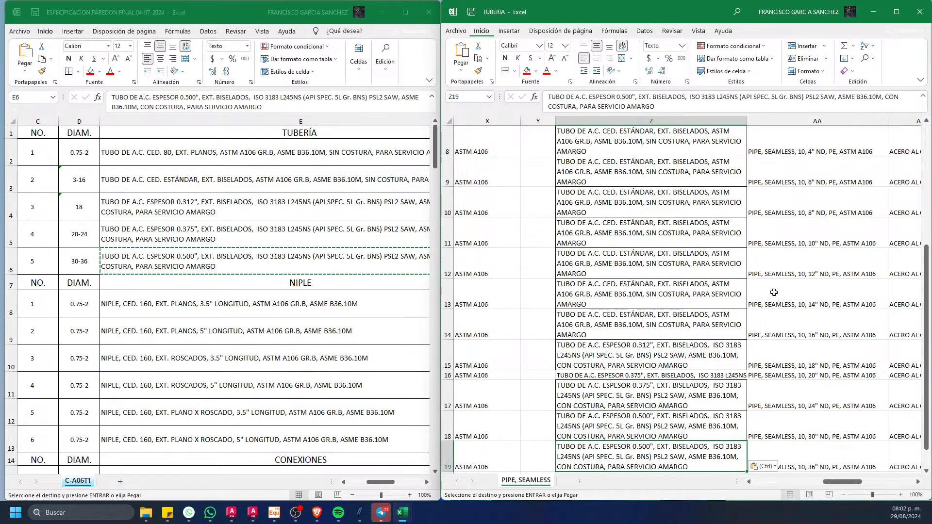
Step: Maximize the TUBERIA workbook and apply the plain format of a Material cell to all the Long Description (Family) entries with Format Painter
click(783, 256)
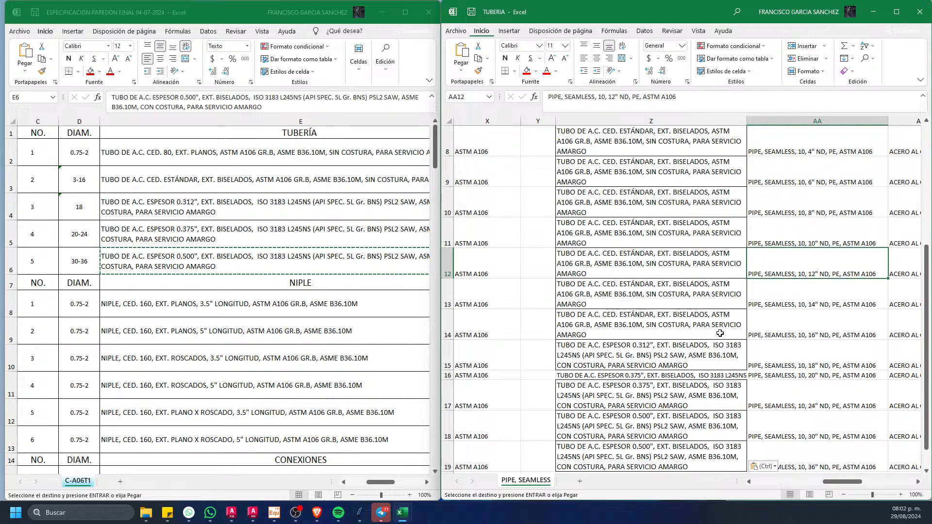
click(798, 299)
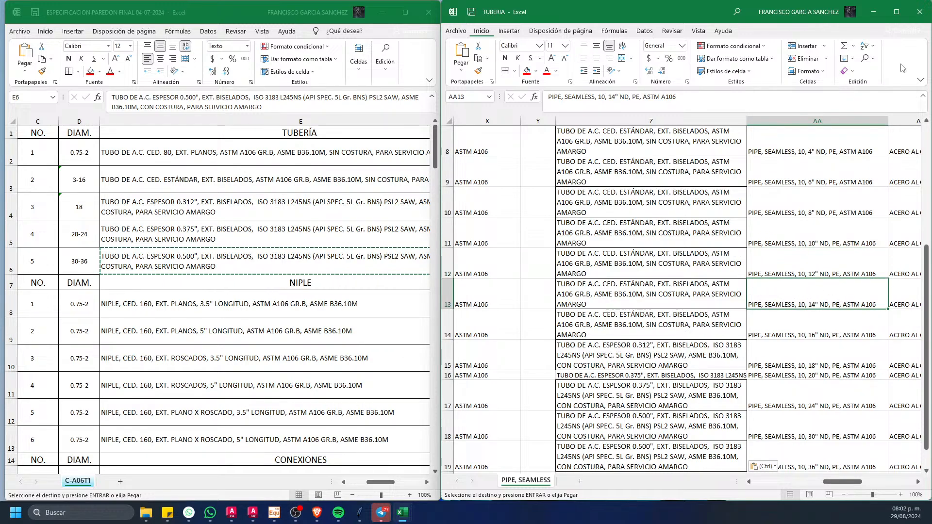
click(896, 11)
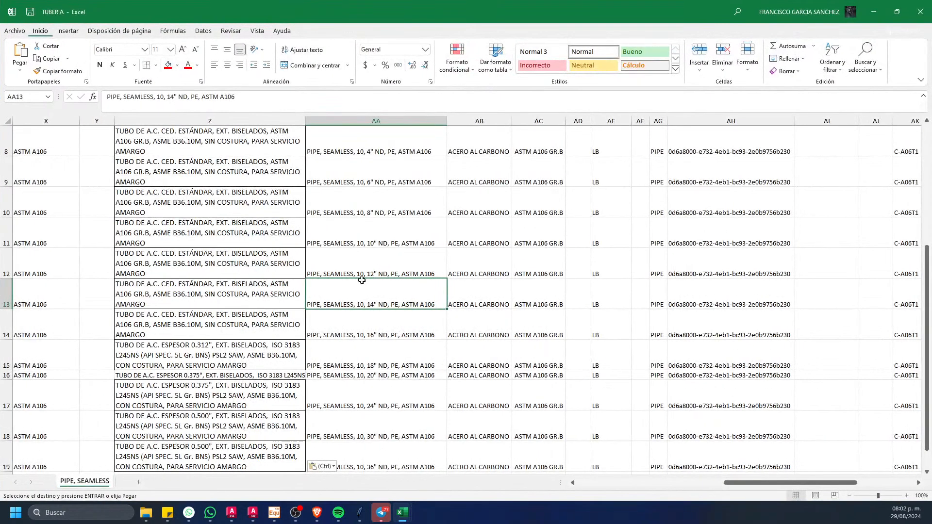
click(506, 288)
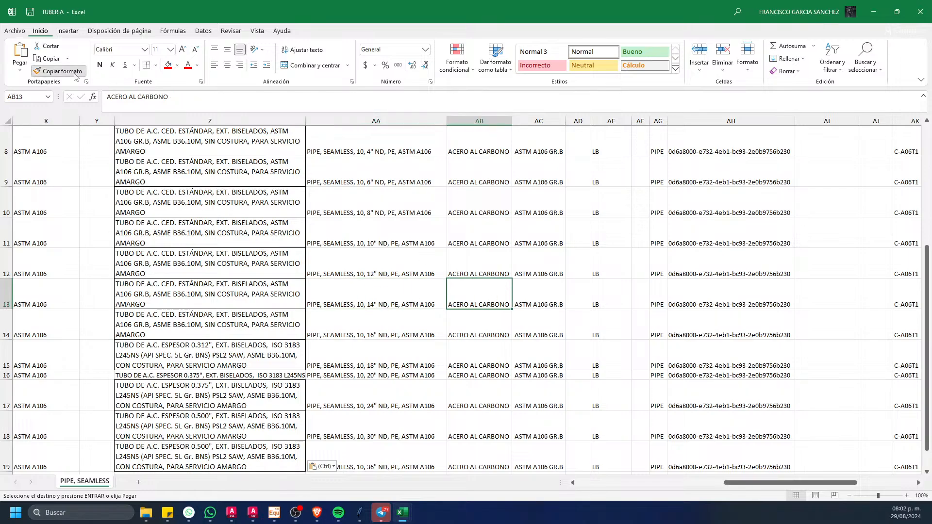
click(58, 71)
scroll(160, 214, down, 2)
mouse_move(262, 351)
mouse_down()
mouse_move(250, 155)
mouse_move(277, 49)
mouse_move(252, 145)
mouse_move(220, 145)
mouse_up()
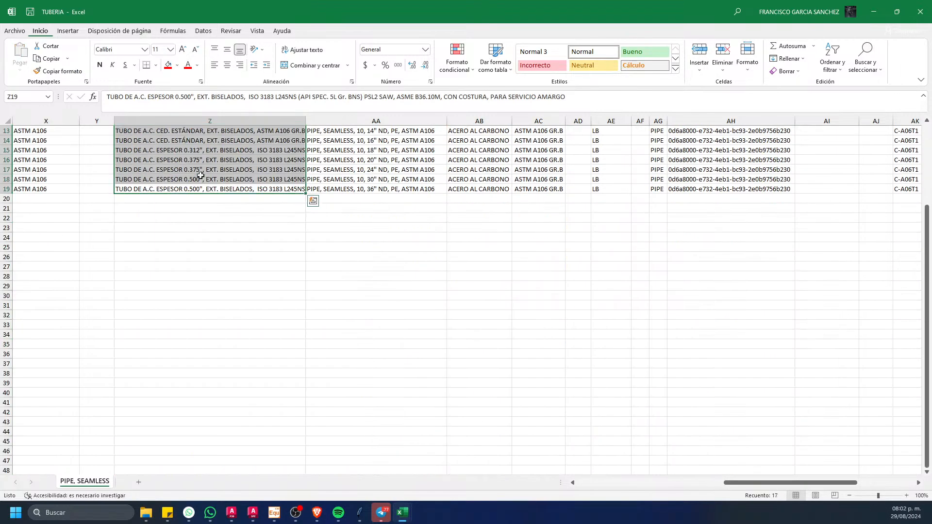
click(477, 306)
scroll(375, 267, up, 4)
scroll(372, 265, down, 2)
scroll(372, 266, up, 2)
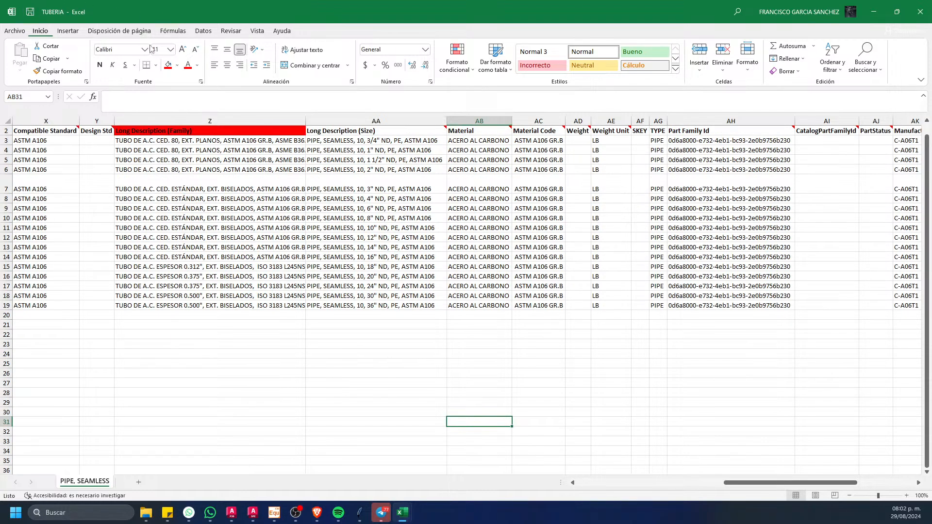
Step: Minimize both workbooks and switch to the Spec Editor window holding the pipe catalog, closing the one with the ASME Valves catalog
click(873, 11)
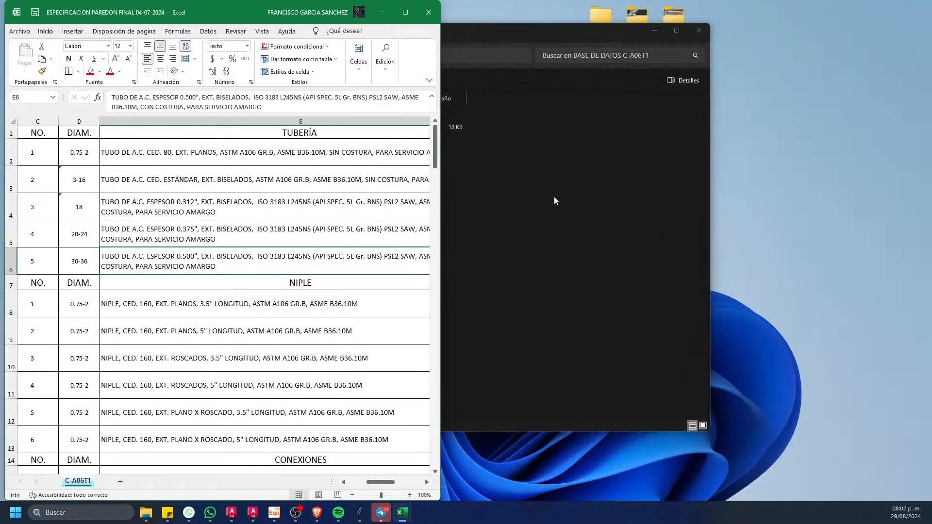
click(386, 14)
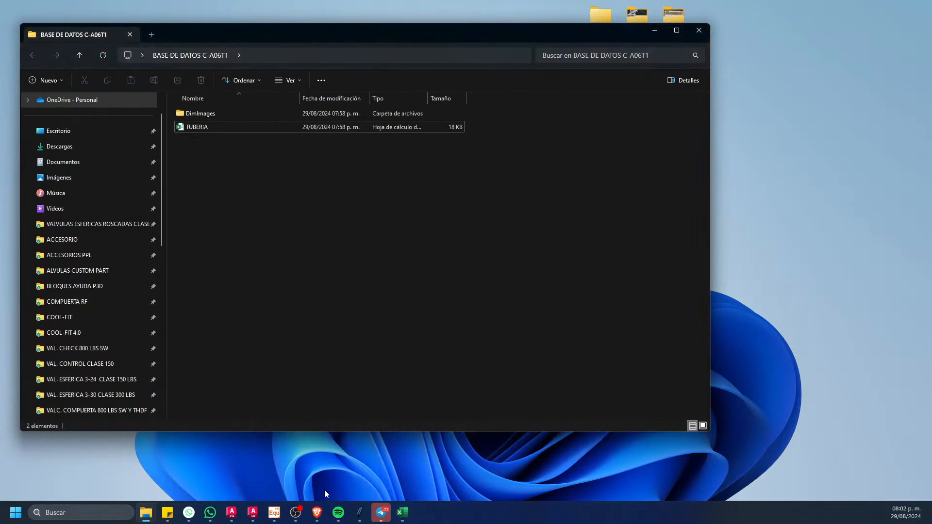
mouse_move(257, 517)
click(240, 464)
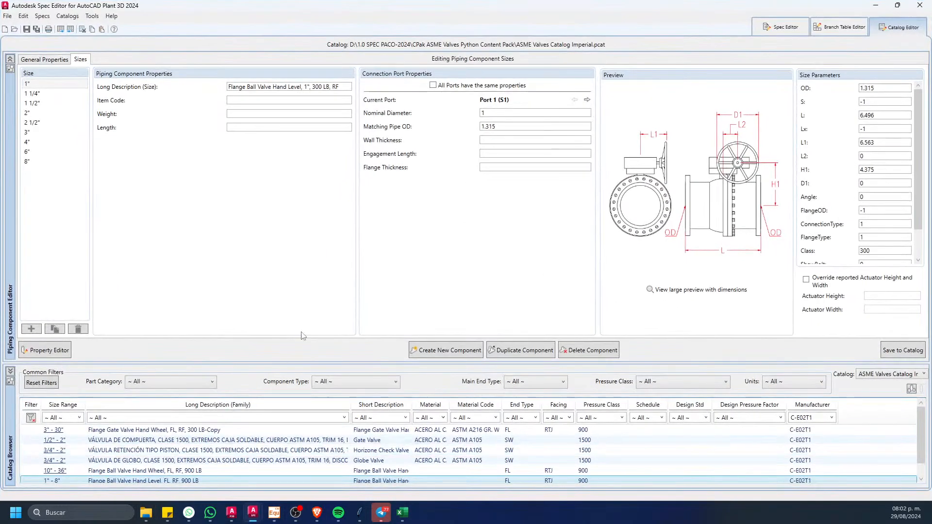
click(919, 5)
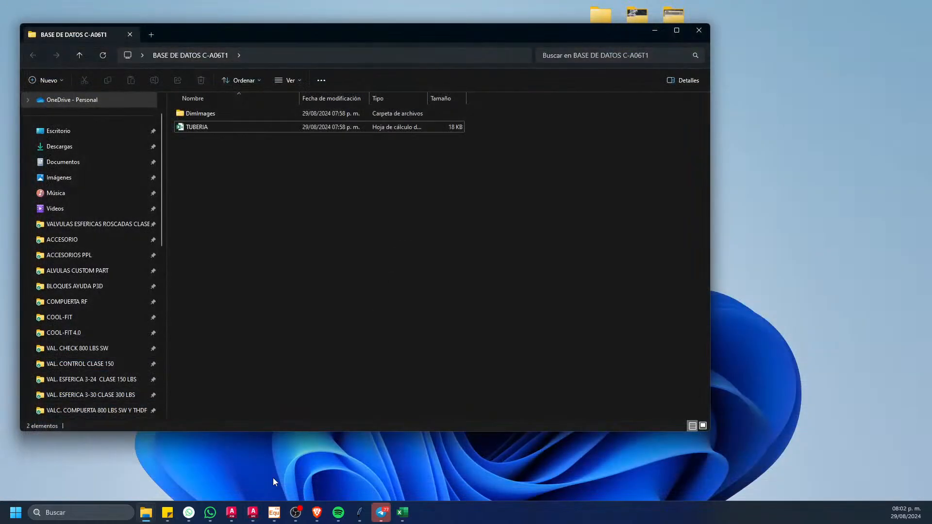
mouse_move(253, 512)
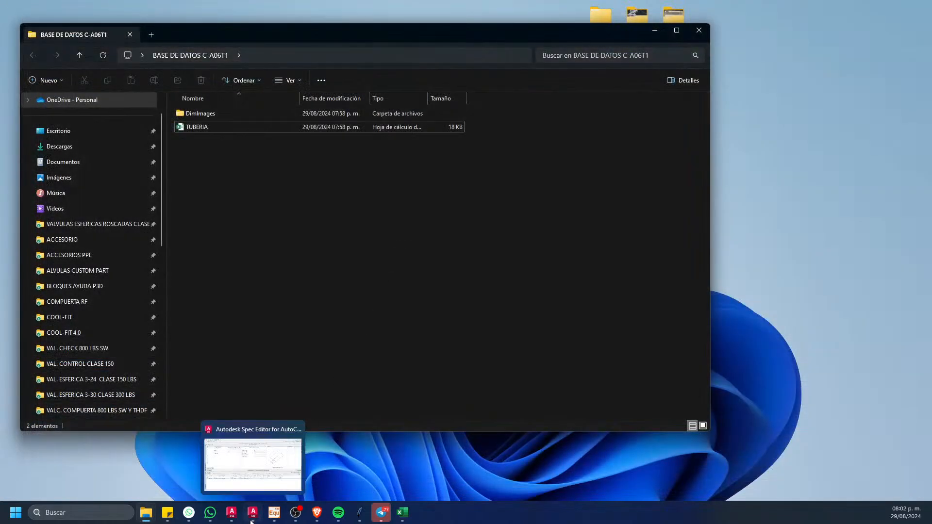
click(255, 458)
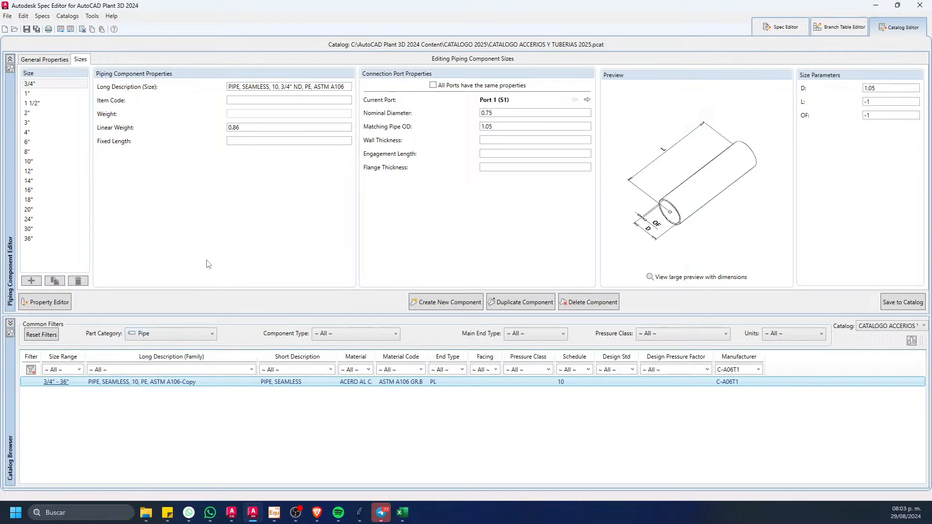
Step: Import the TUBERIA workbook from the desktop folder BASE DE DATOS C-A06T1 into the pipe catalog
click(71, 30)
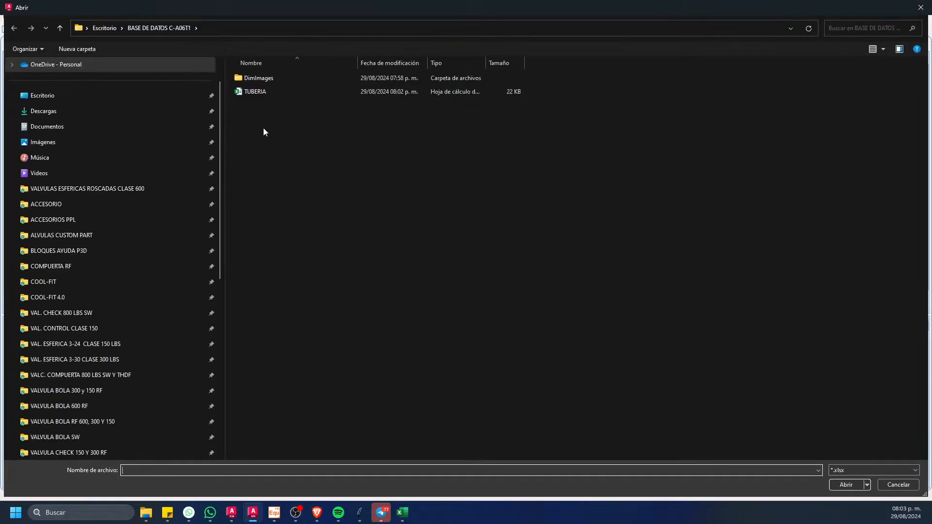
click(89, 96)
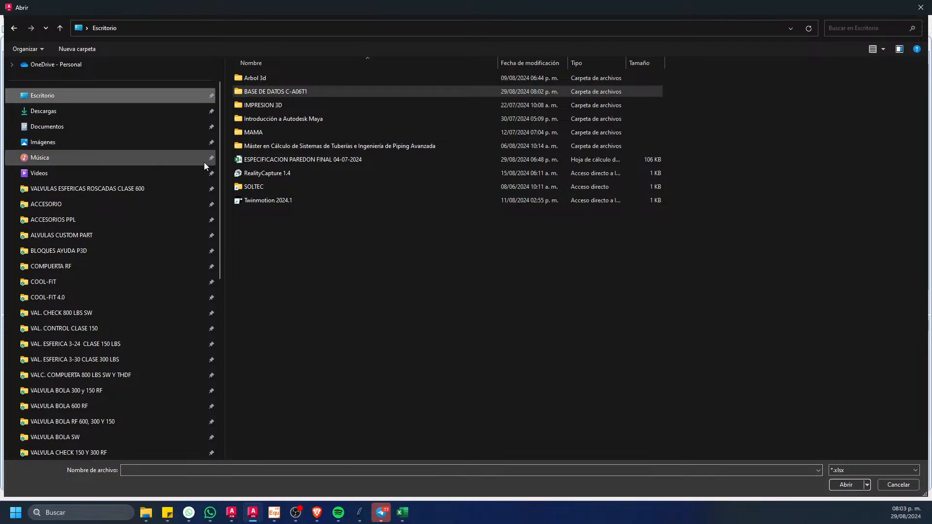
double_click(299, 92)
click(263, 93)
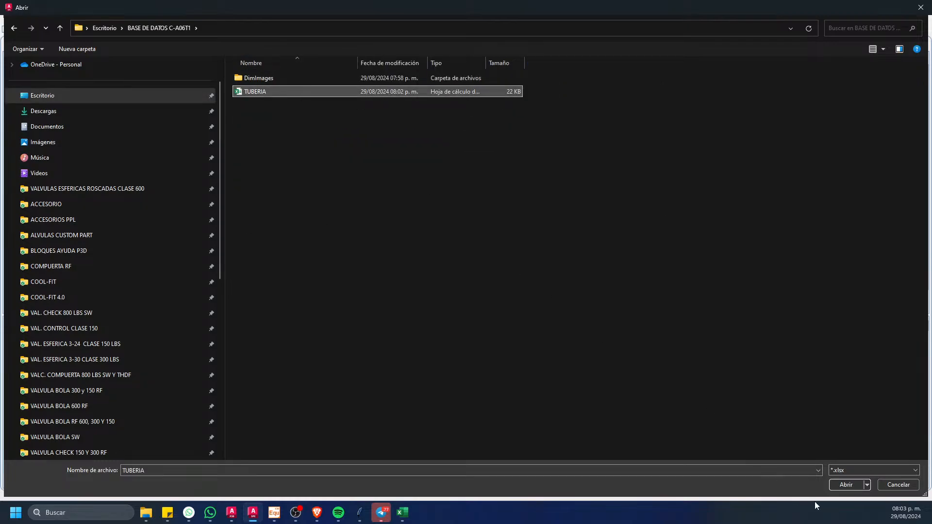
click(846, 484)
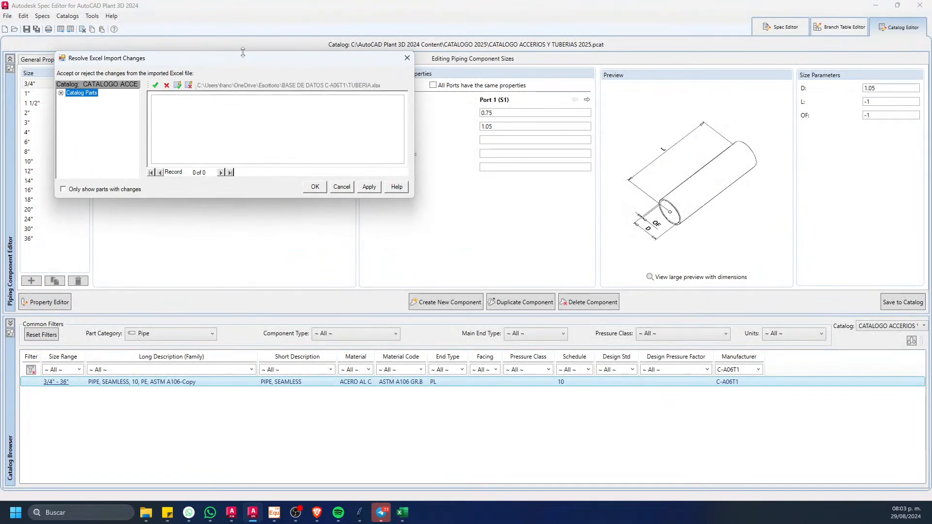
Step: Move and enlarge the Resolve Excel Import Changes dialog, and expand Catalog Parts to list the imported PIPE, SEAMLESS sizes
drag(243, 52, 344, 47)
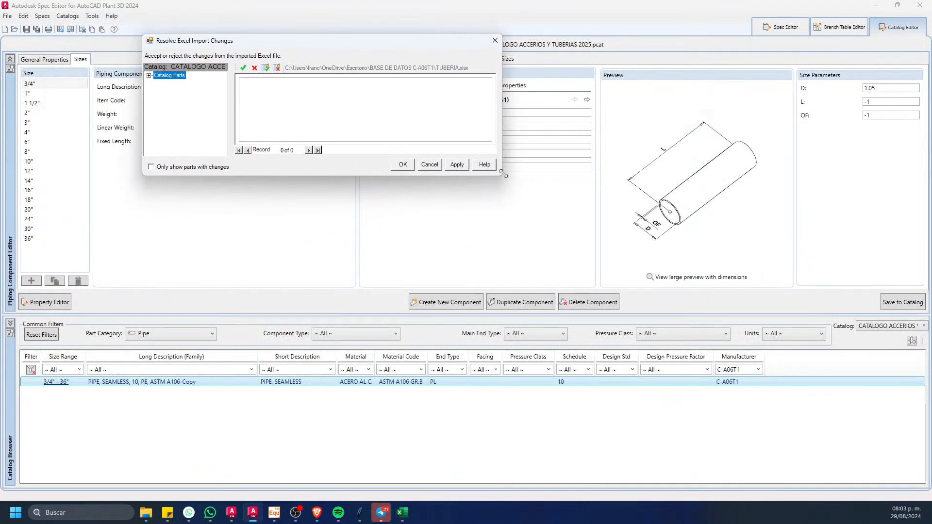
drag(503, 172, 750, 408)
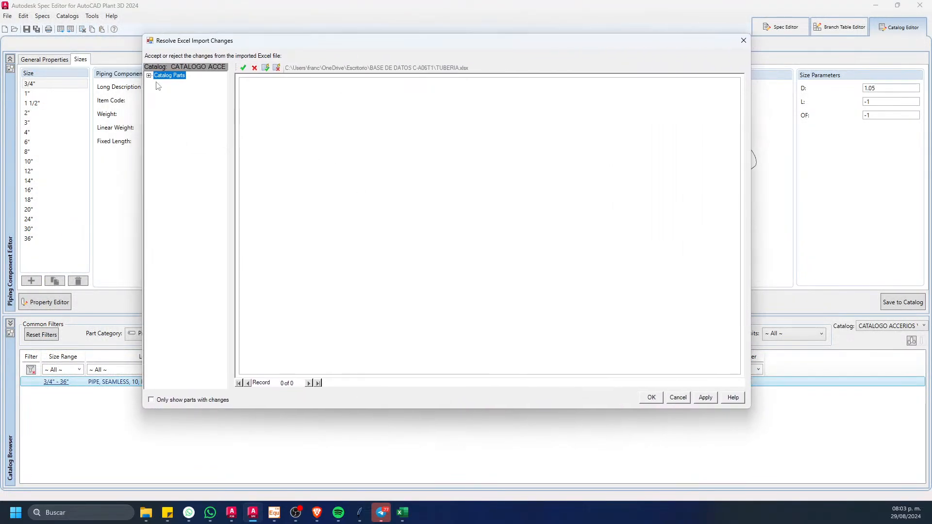
double_click(160, 76)
click(168, 84)
double_click(168, 84)
click(187, 91)
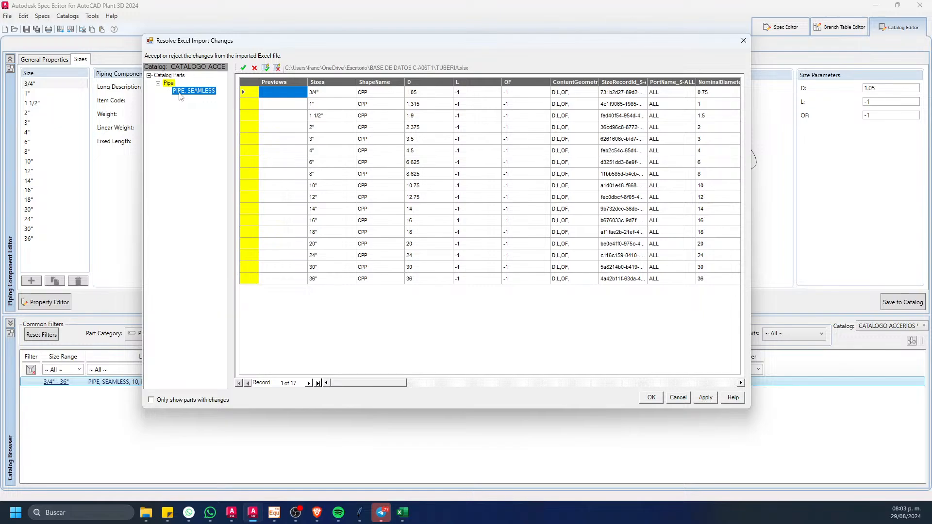
Step: Accept all the imported changes for the 3/4" to 36" sizes, save them to the catalog, and widen the Long Description (Family) column
click(250, 97)
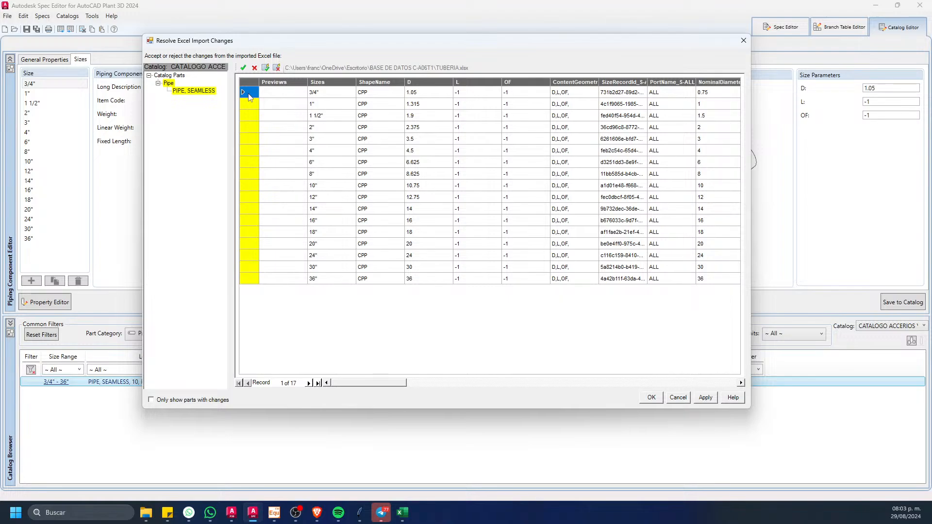
shift+click(249, 278)
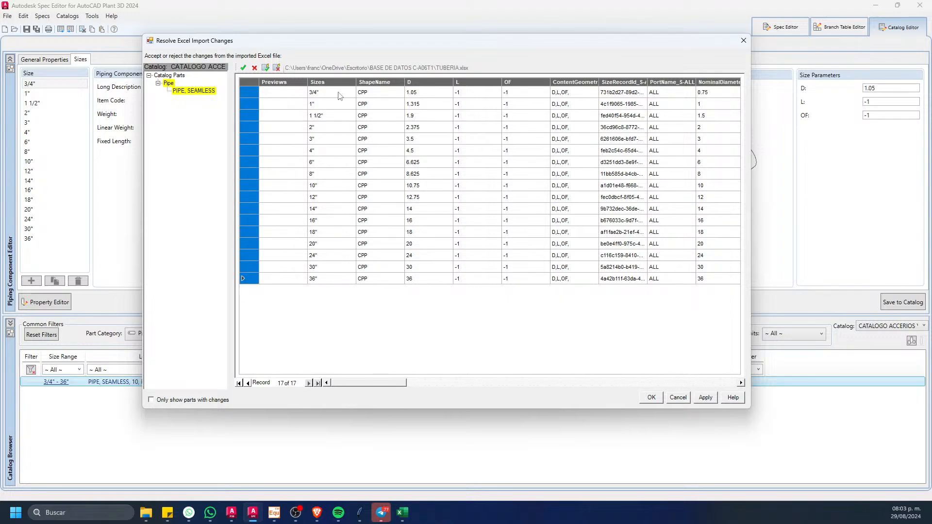
click(265, 69)
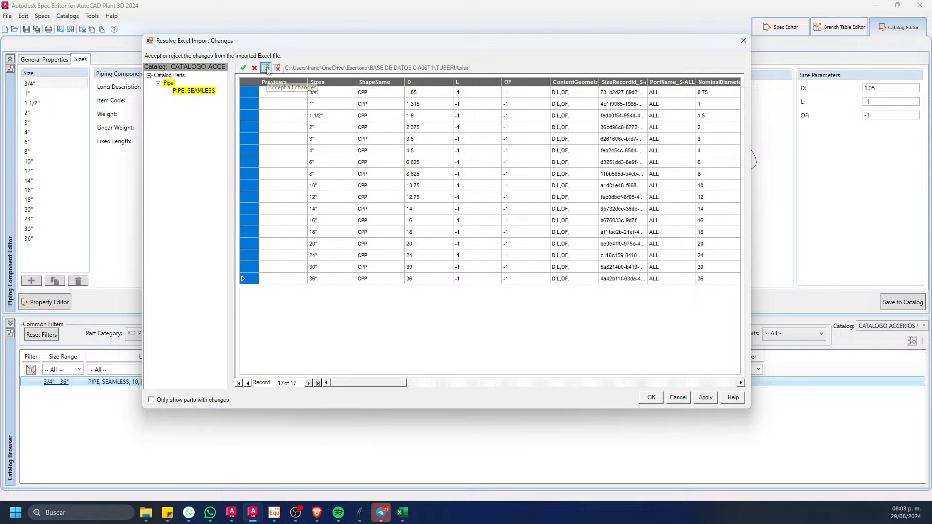
click(652, 397)
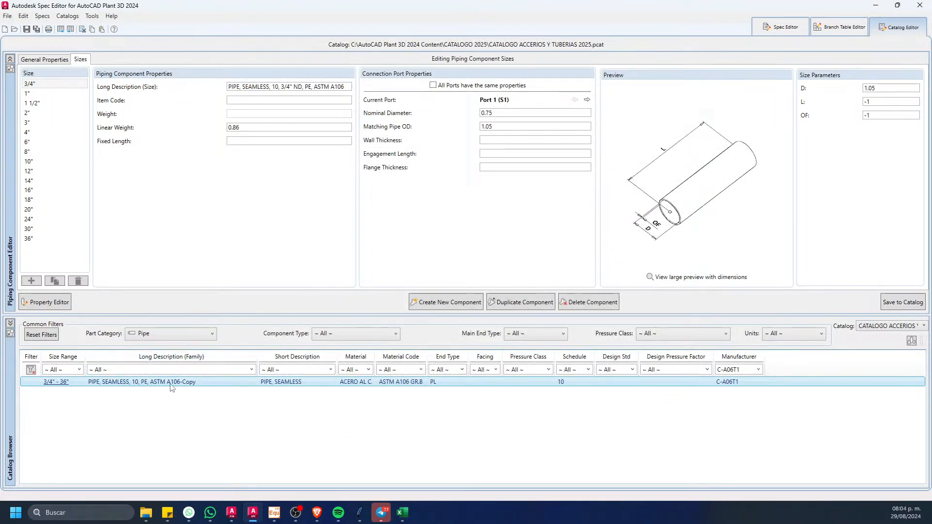
click(905, 304)
drag(257, 356, 271, 382)
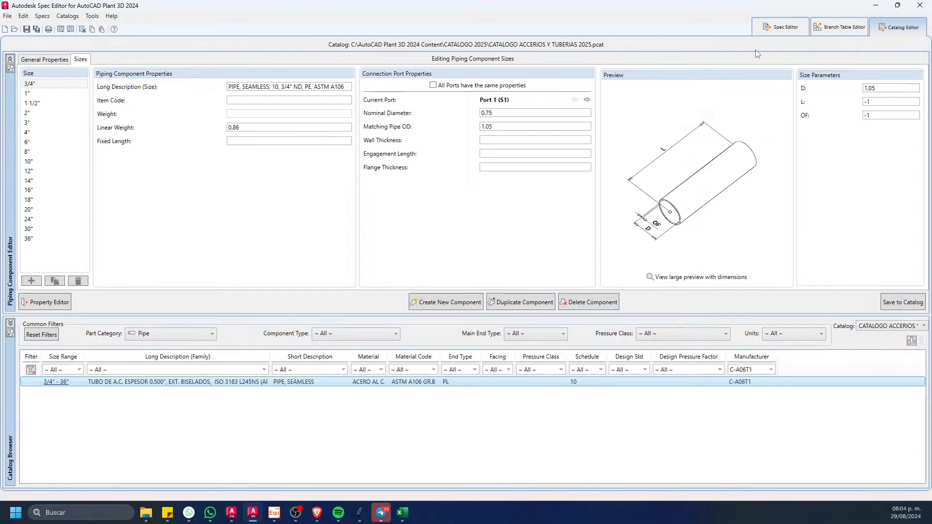
Step: Minimize the Spec Editor and the ESPECIFICACION PAREDON workbook, and bring up the TUBERIA workbook in Excel
click(873, 8)
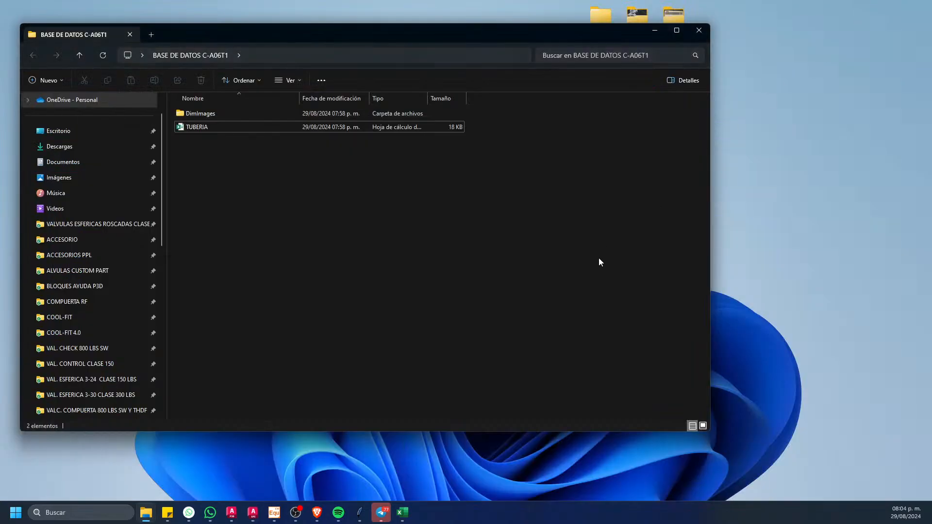
double_click(221, 127)
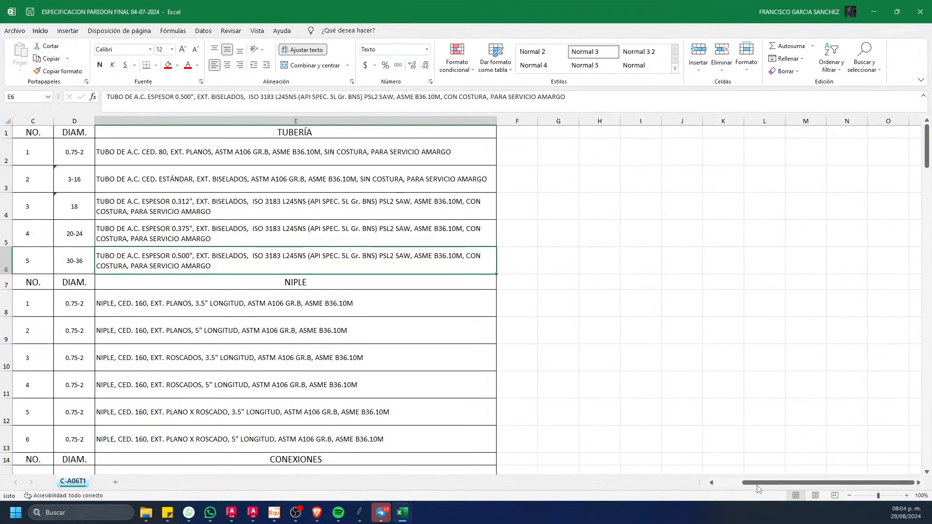
click(874, 12)
click(520, 227)
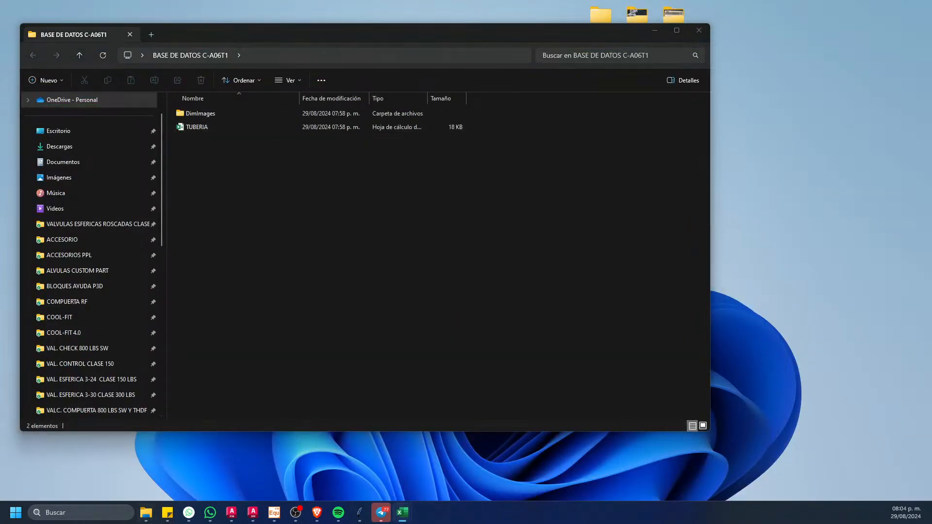
drag(0, 171, 408, 1)
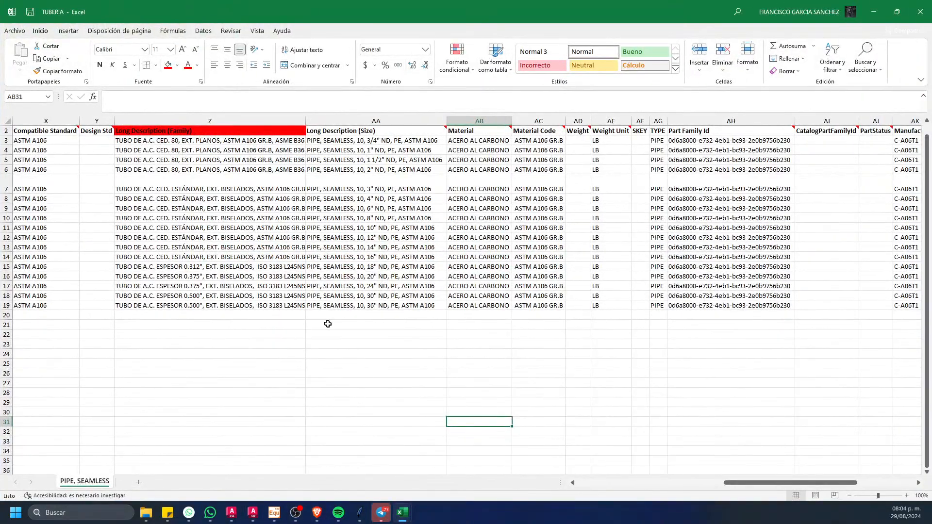
Step: Set the Schedule to 80 for the 3/4", 1", 1 1/2" and 2" pipe rows
drag(737, 486, 662, 483)
click(247, 143)
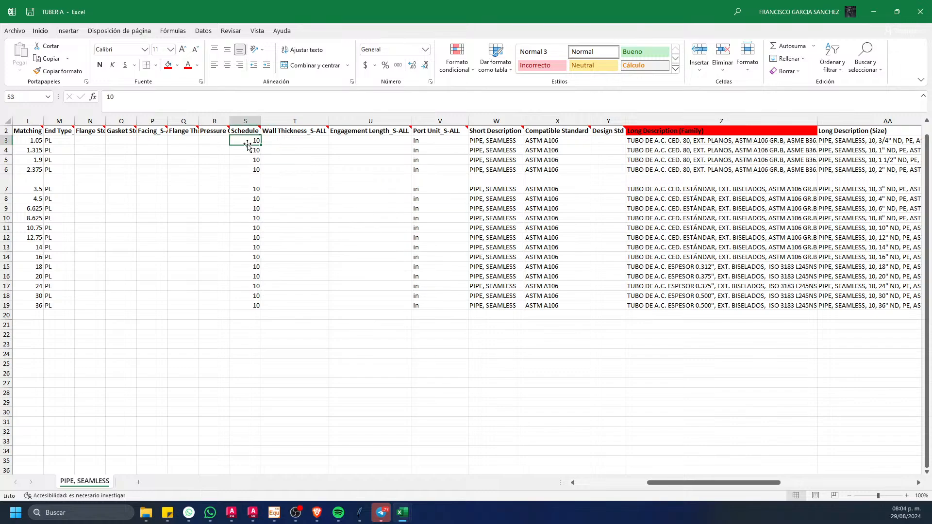
text(8)
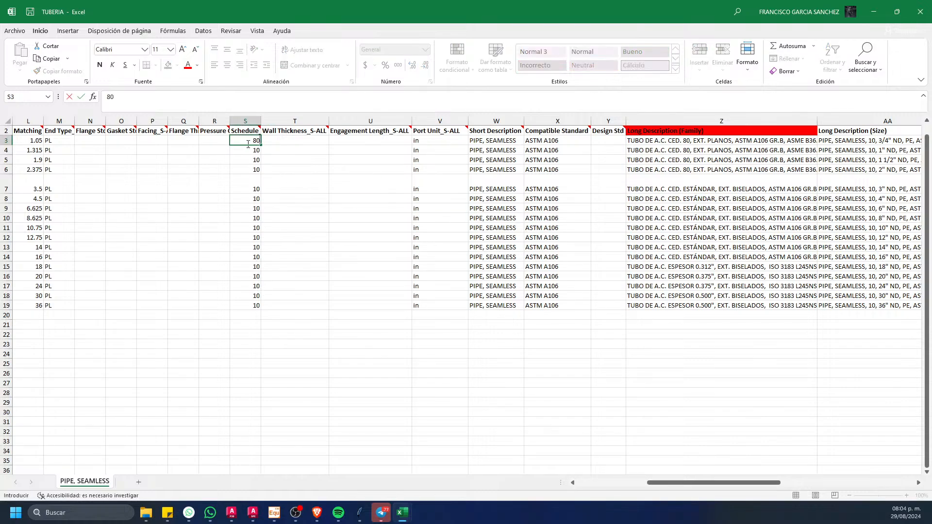
key(Return)
click(246, 141)
key(ctrl+c)
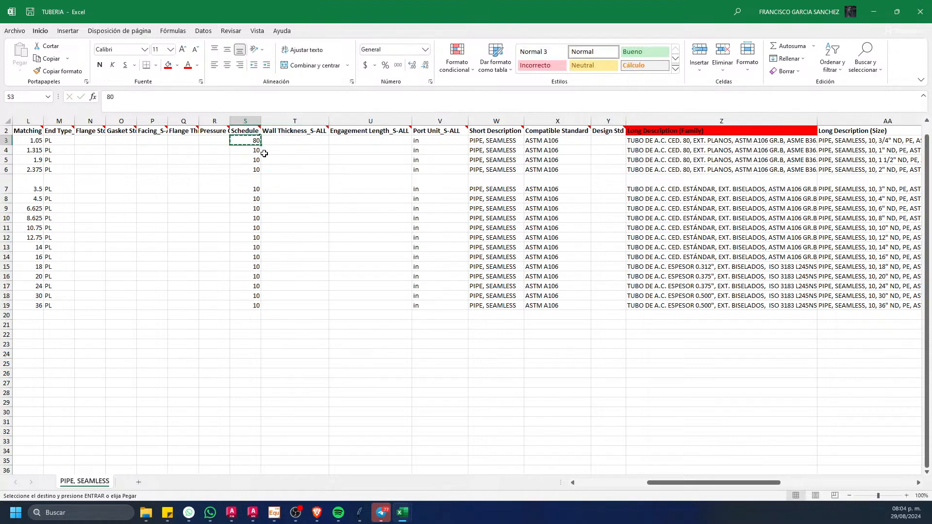
drag(253, 151, 247, 168)
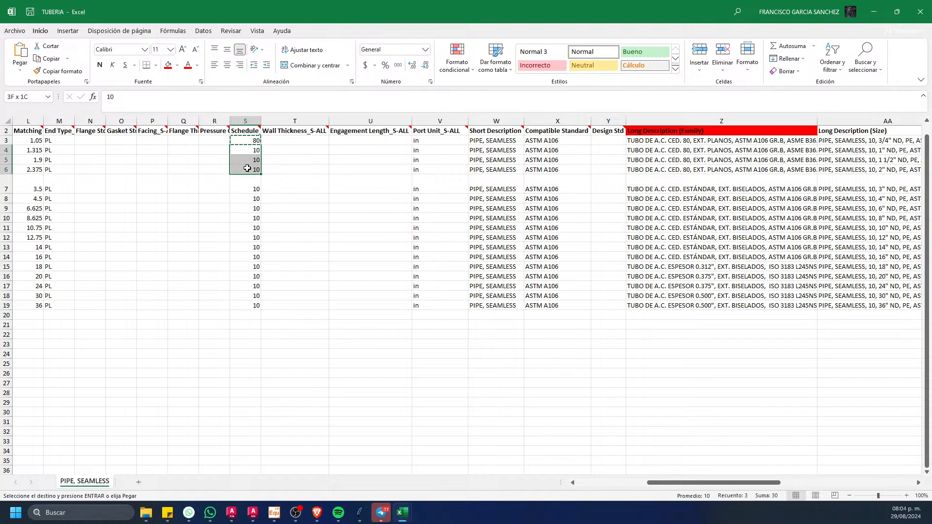
key(ctrl+v)
key(Escape)
Step: Set the Schedule to STD. for the 3" to 16" pipe rows
click(247, 179)
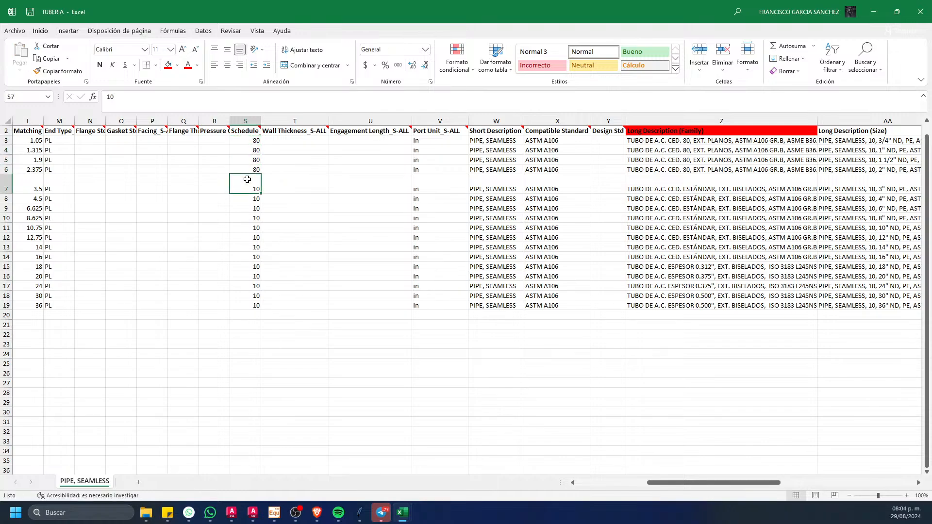
text(EST)
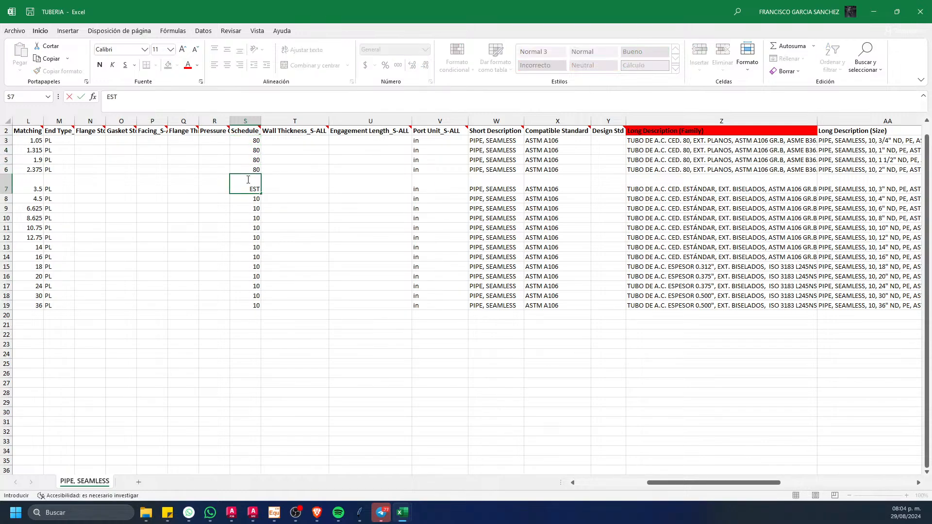
text(ST)
click(285, 342)
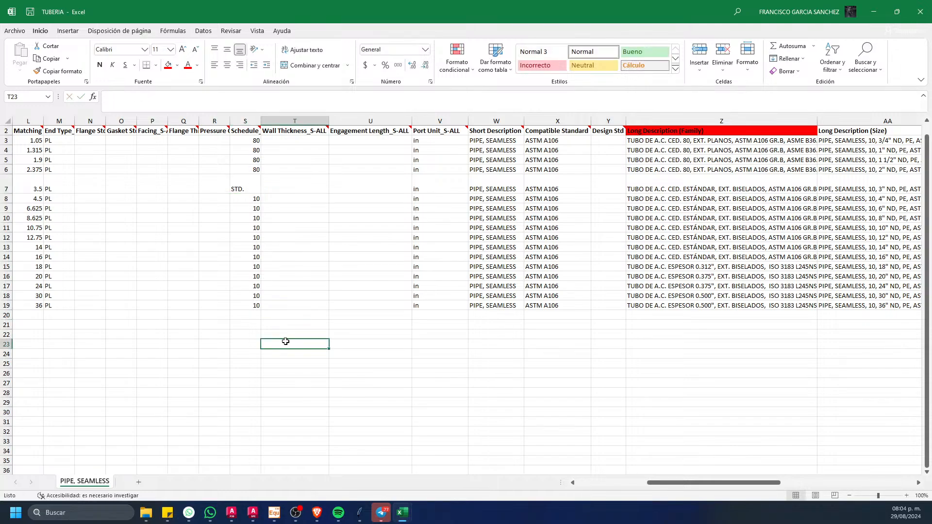
click(253, 188)
key(ctrl+c)
drag(253, 200, 233, 255)
key(Return)
click(296, 365)
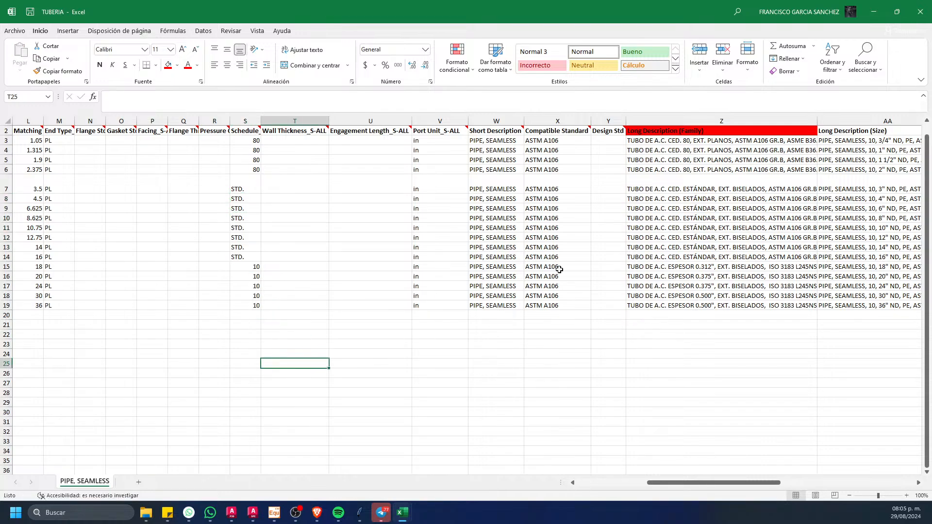
Step: Set the Schedule to 0.312 for the 18" pipe row and to 0.375 for the 20" and 24" rows
click(243, 269)
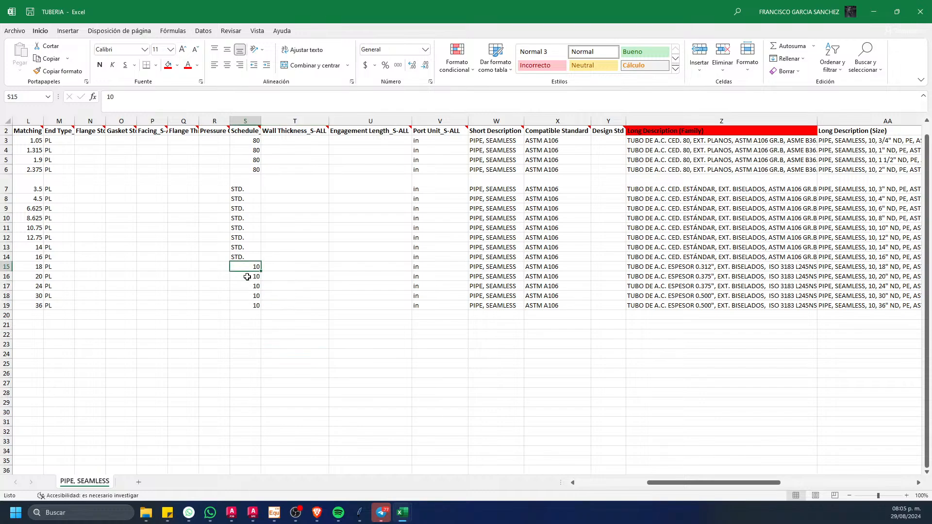
text(0.312)
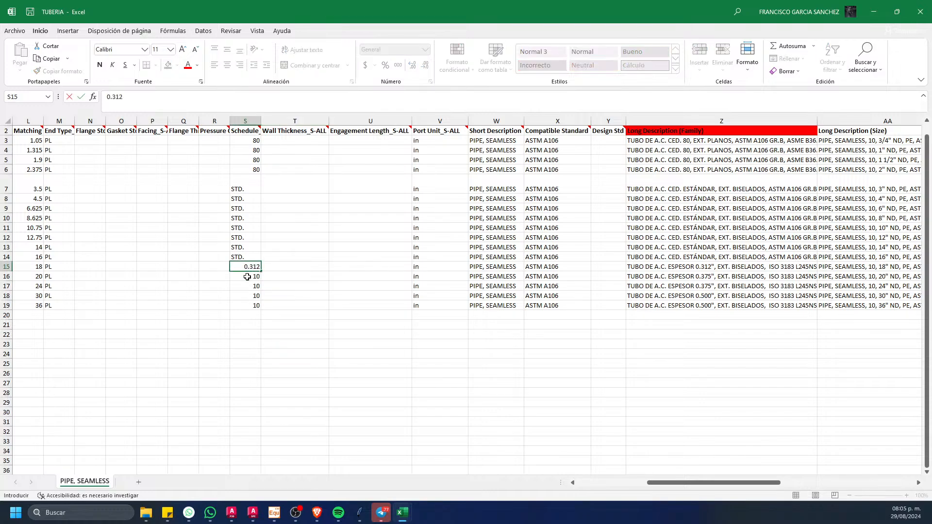
click(250, 276)
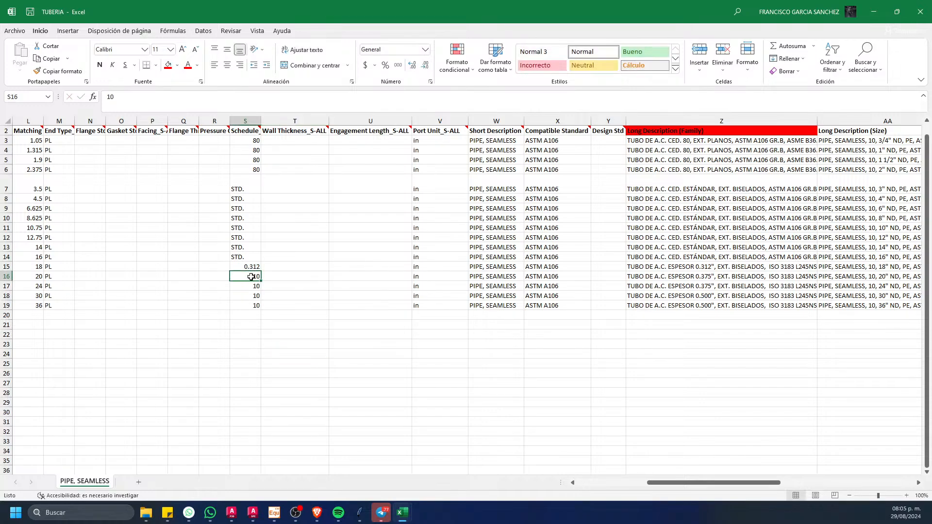
text(0.375)
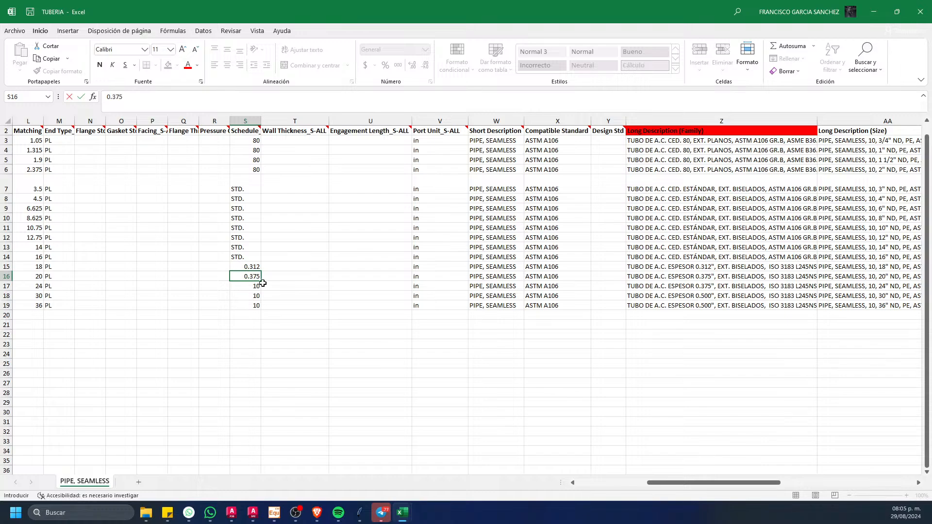
key(Return)
key(F2)
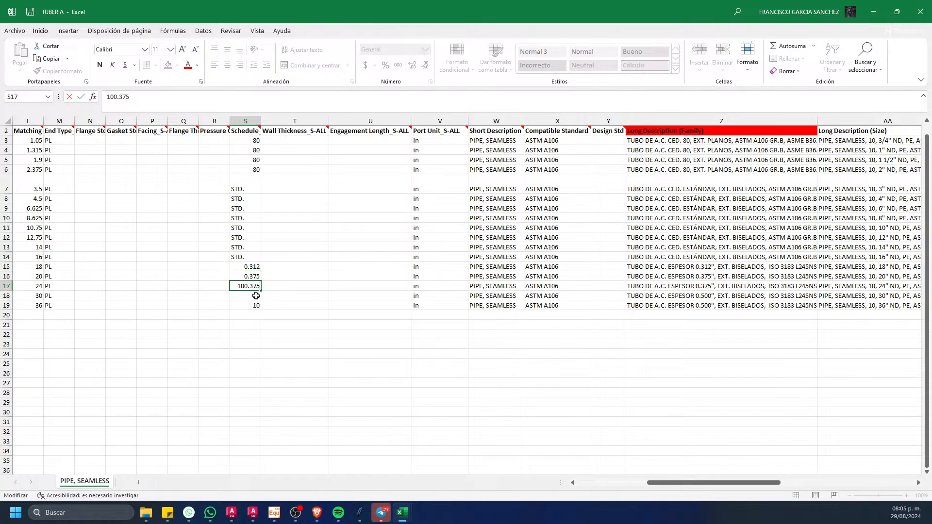
key(BackSpace)
key(BackSpace)
key(BackSpace)
key(BackSpace)
Step: Set the Schedule to 0.500 for the 30" and 36" pipe rows
click(250, 299)
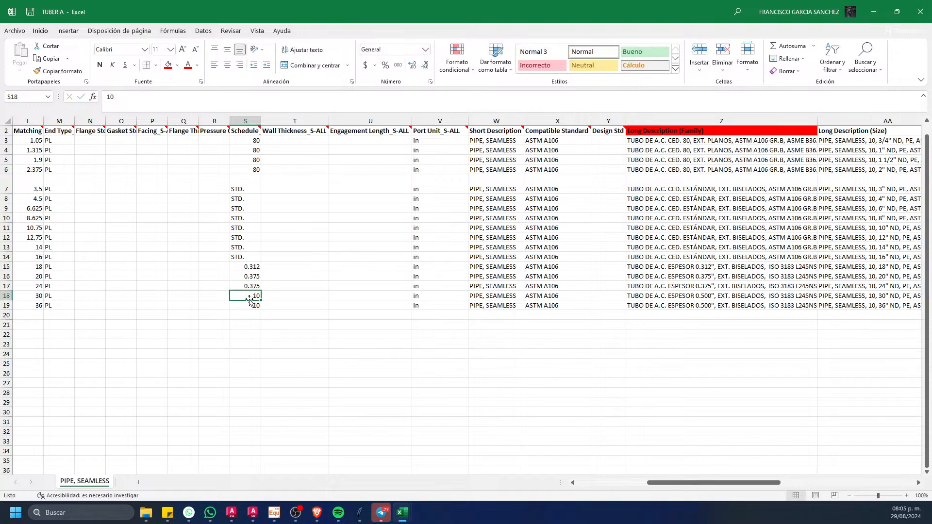
text(0.5)
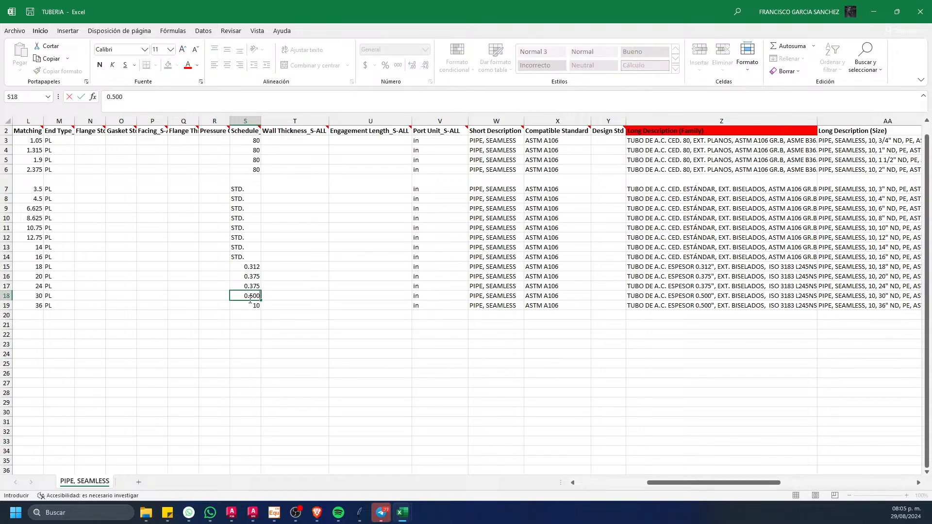
drag(250, 325, 223, 343)
click(250, 294)
key(ctrl+c)
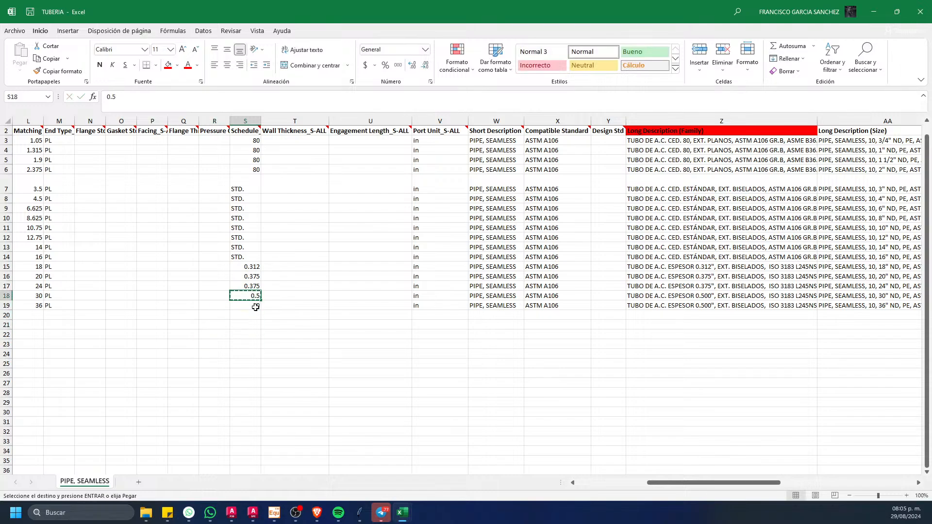
click(258, 303)
key(ctrl+v)
Step: Center all the Schedule values from 3/4" to 36" horizontally and vertically in their cells
drag(247, 141, 247, 307)
click(227, 65)
click(227, 50)
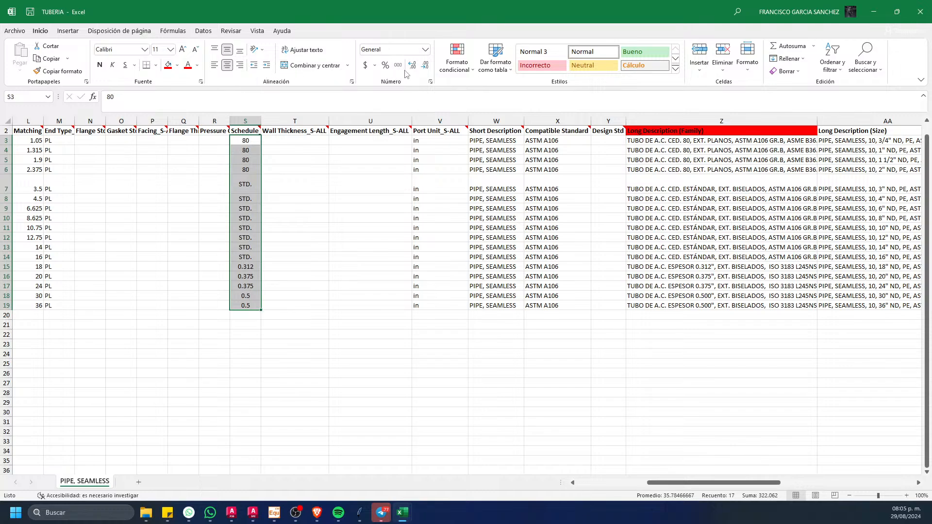
drag(278, 294, 250, 304)
click(247, 325)
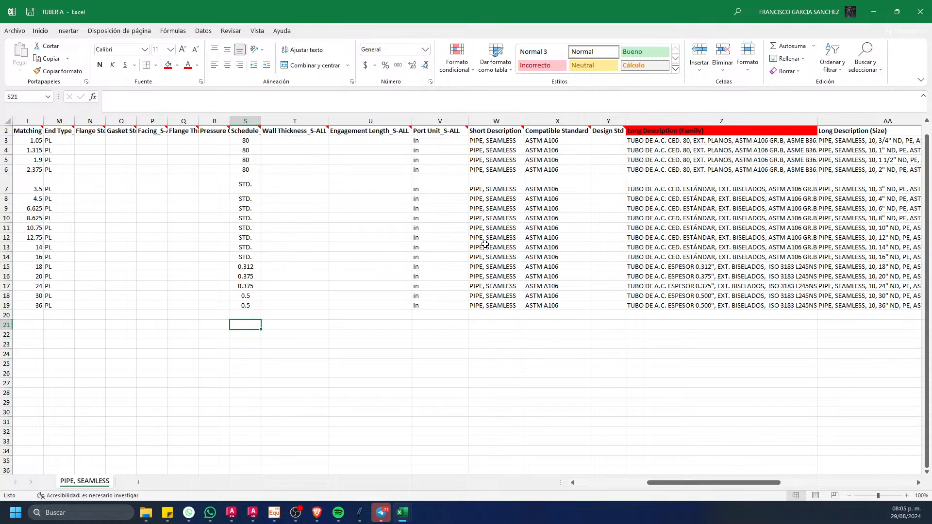
Step: Display the Schedule values of the 30" and 36" rows with three decimal places
drag(251, 296, 249, 307)
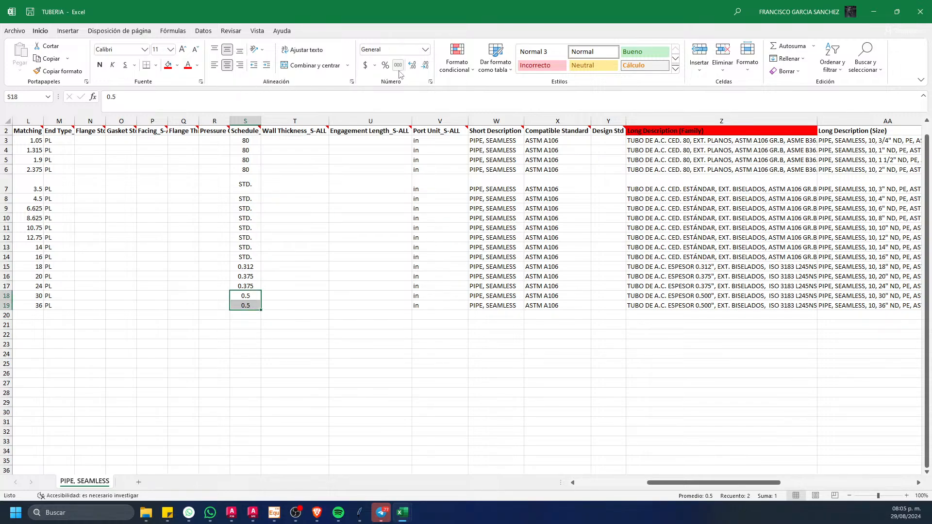
click(415, 66)
click(414, 67)
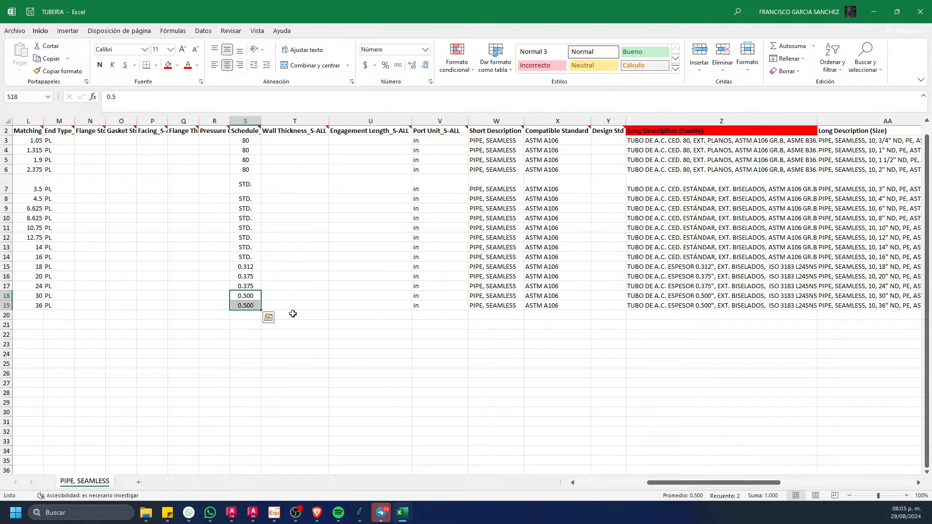
Step: Save and close the TUBERIA workbook, and switch back to the Spec Editor window
click(30, 11)
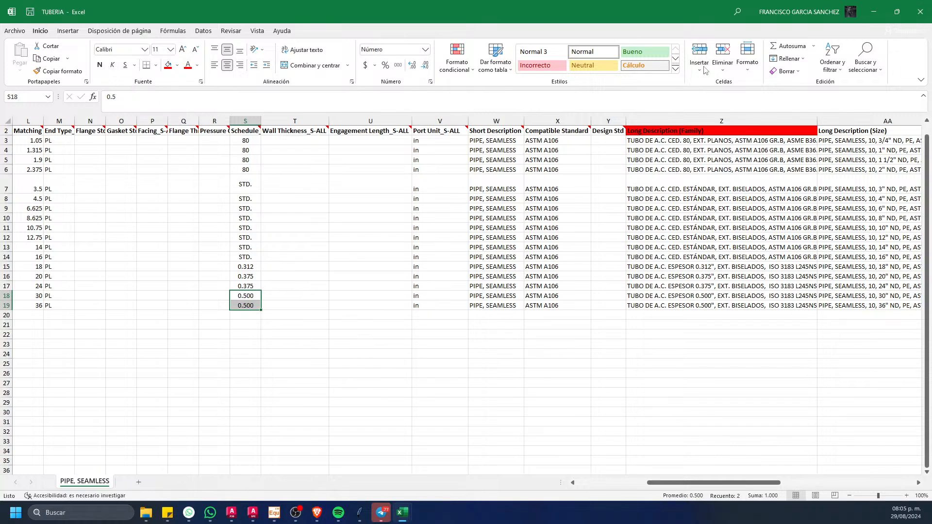
click(920, 12)
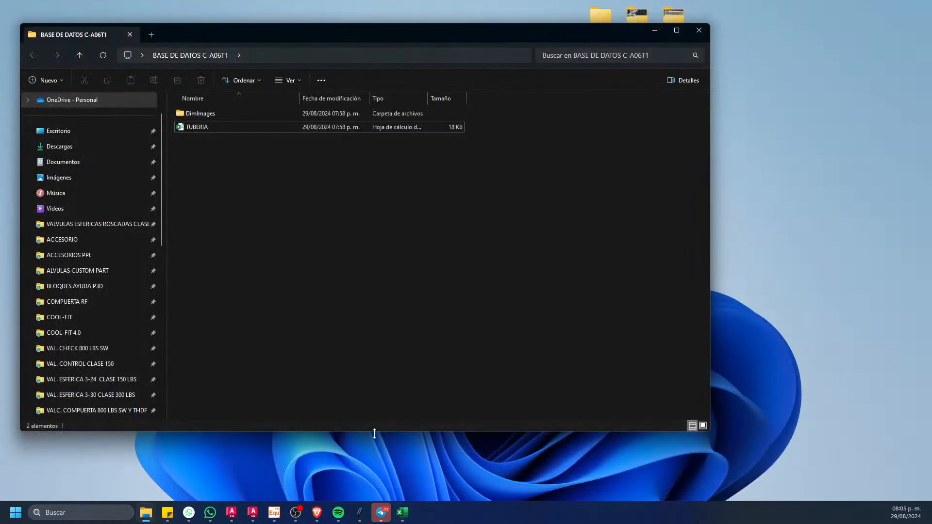
click(253, 512)
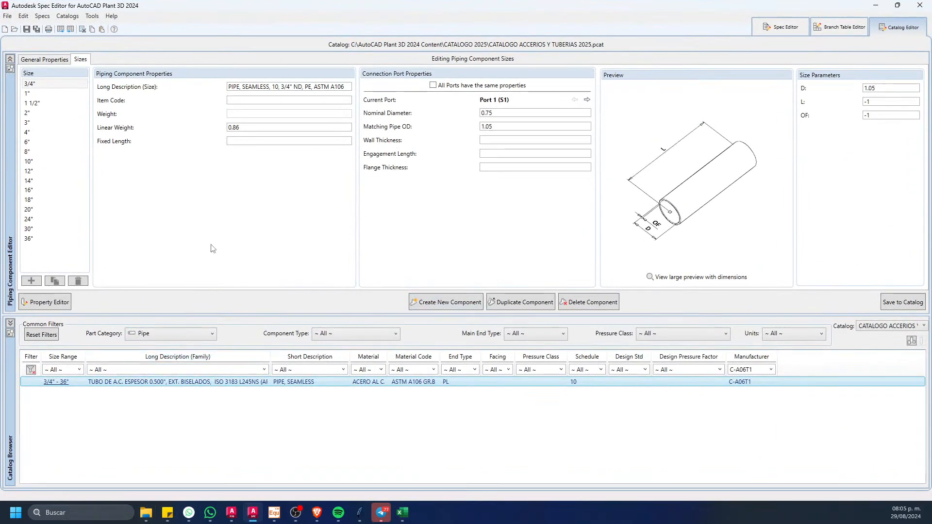
Step: Review the C-A06T1 pipe's properties for individual sizes and its general properties in the catalog
click(48, 86)
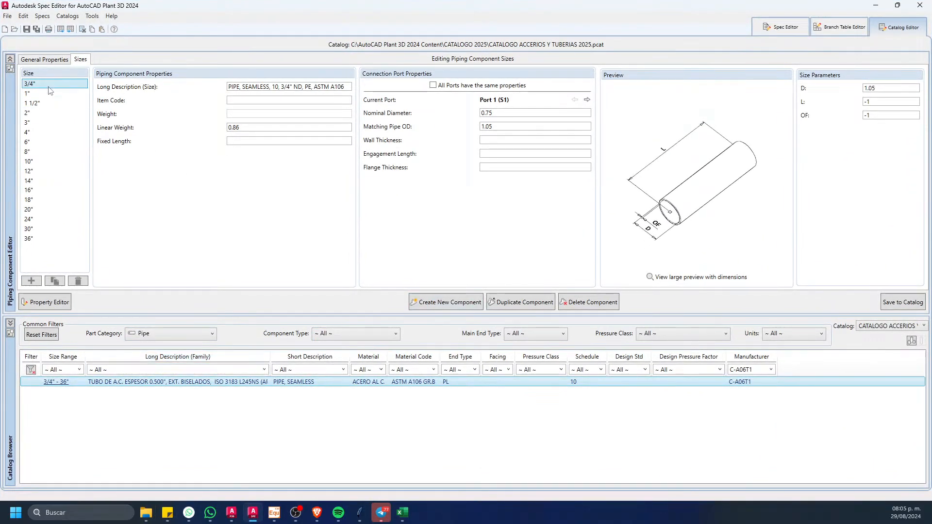
key(Down)
key(Down)
key(Down)
key(Down)
key(Down)
key(Down)
key(Down)
key(Down)
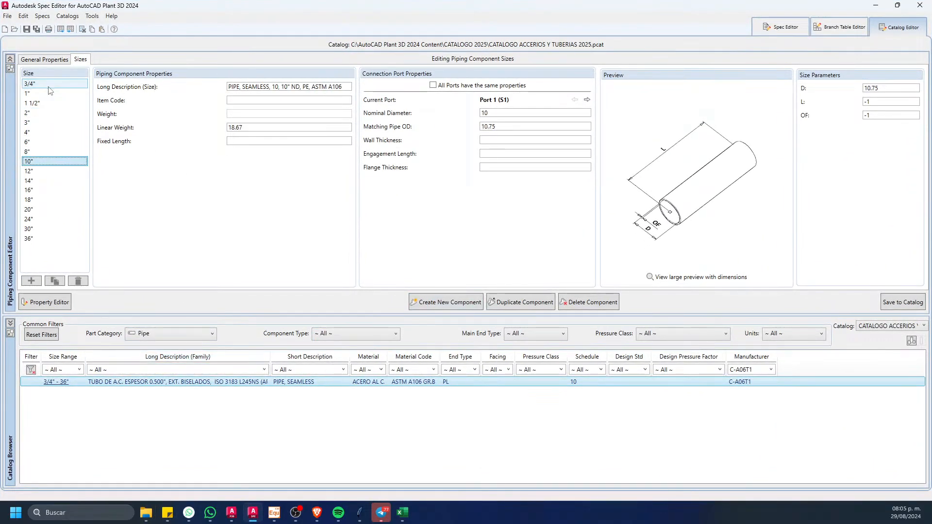
click(52, 61)
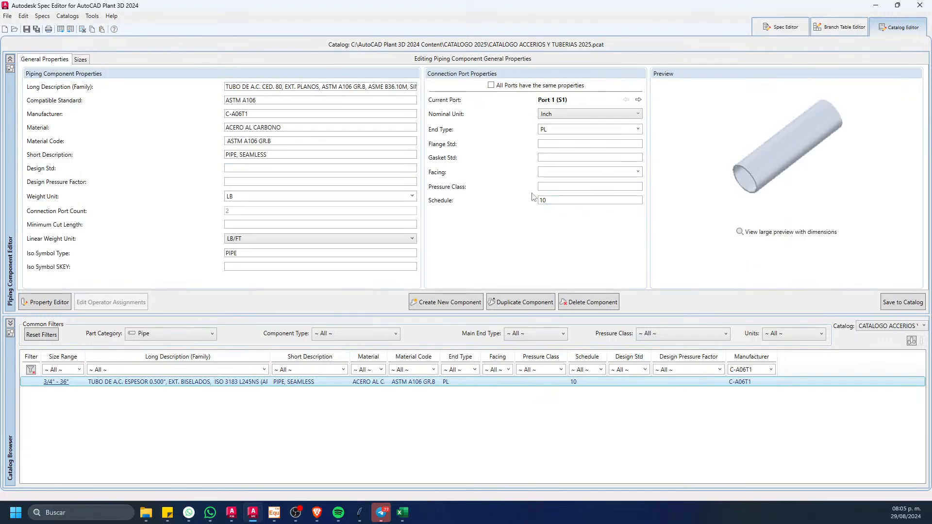
click(80, 60)
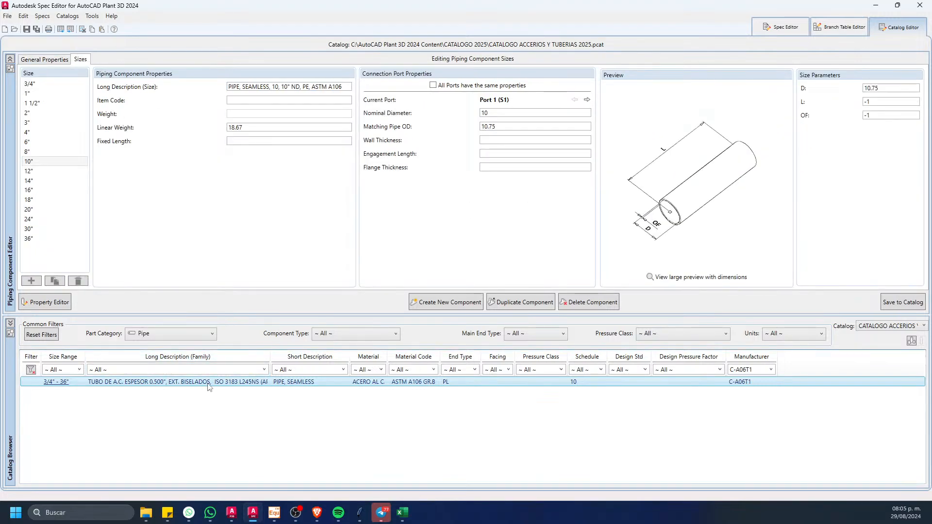
Step: Import the TUBERIA workbook into the catalog and review the Schedule changes of the PIPE, SEAMLESS part
click(69, 29)
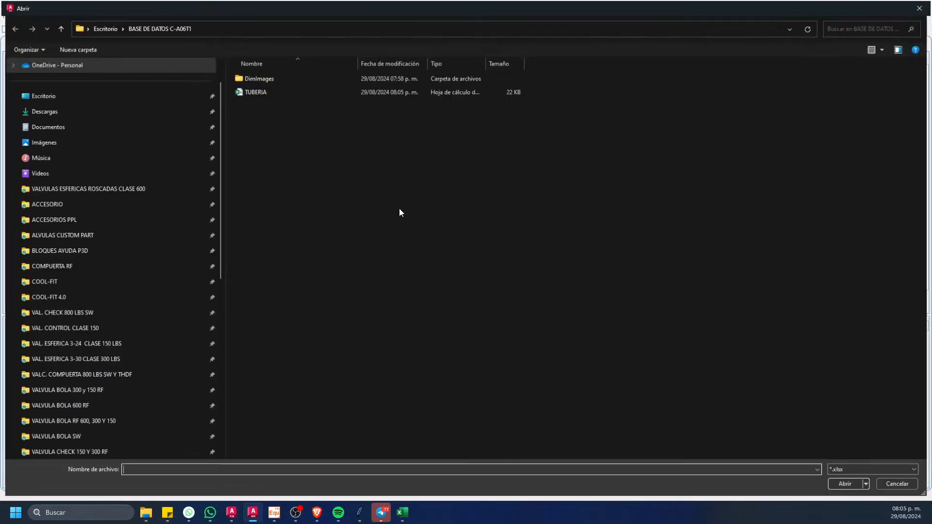
click(267, 91)
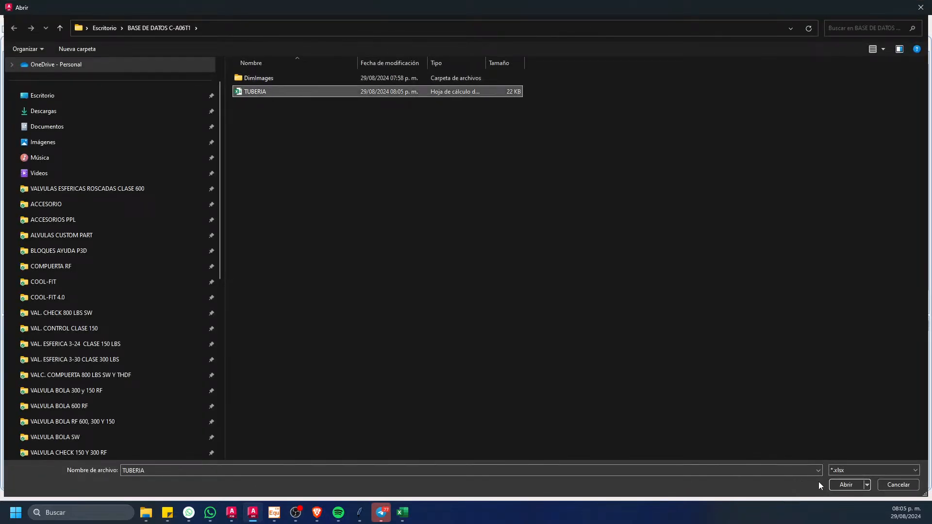
click(832, 485)
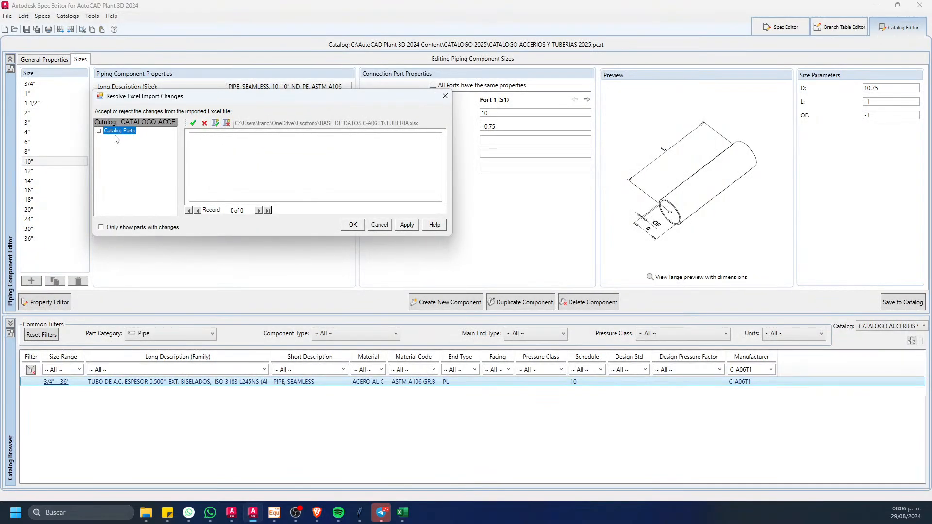
click(98, 131)
click(108, 139)
click(130, 147)
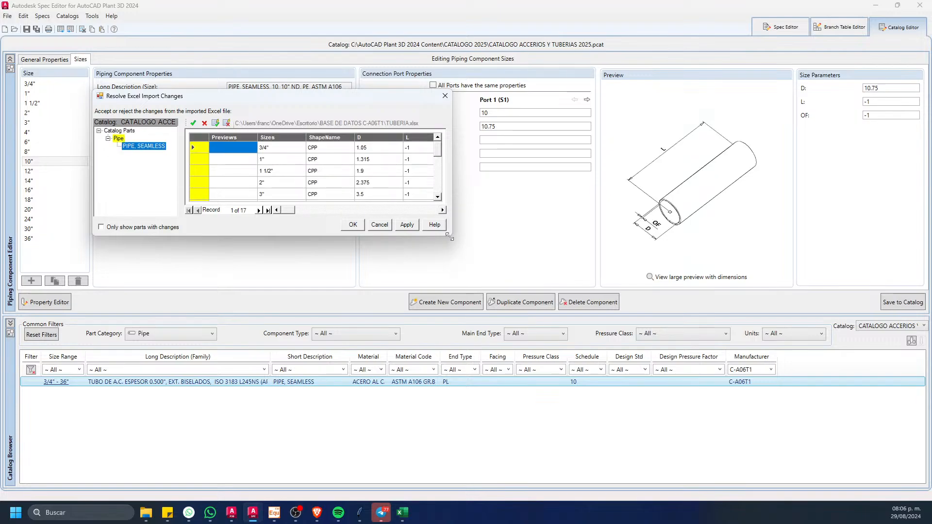
drag(448, 237, 677, 443)
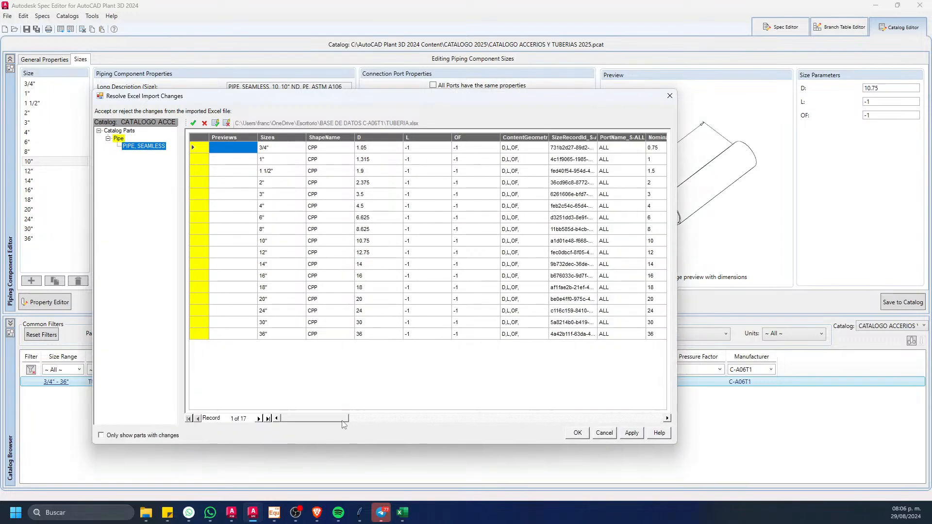
mouse_move(344, 424)
mouse_down()
mouse_move(471, 427)
mouse_move(456, 427)
mouse_up()
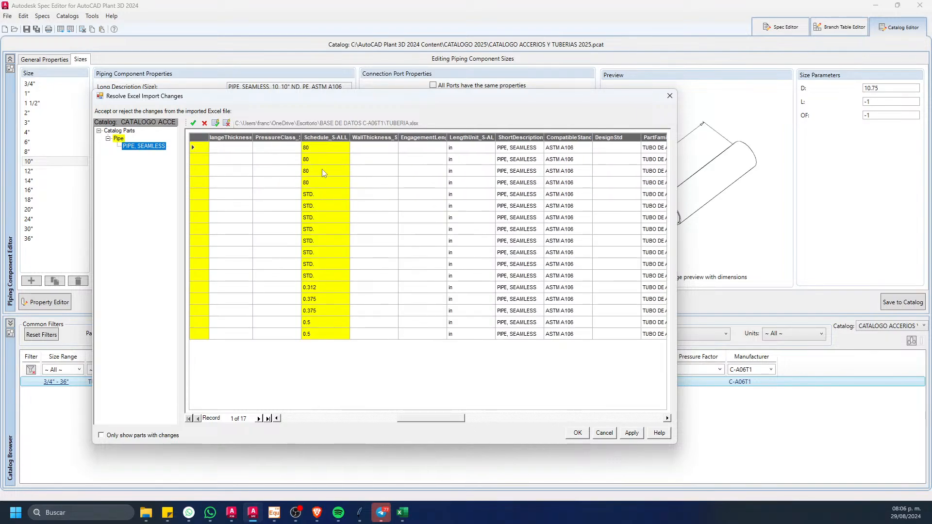
Step: Accept and apply the imported changes for all pipe sizes from 3/4" to 36", and save the catalog
drag(443, 423, 326, 423)
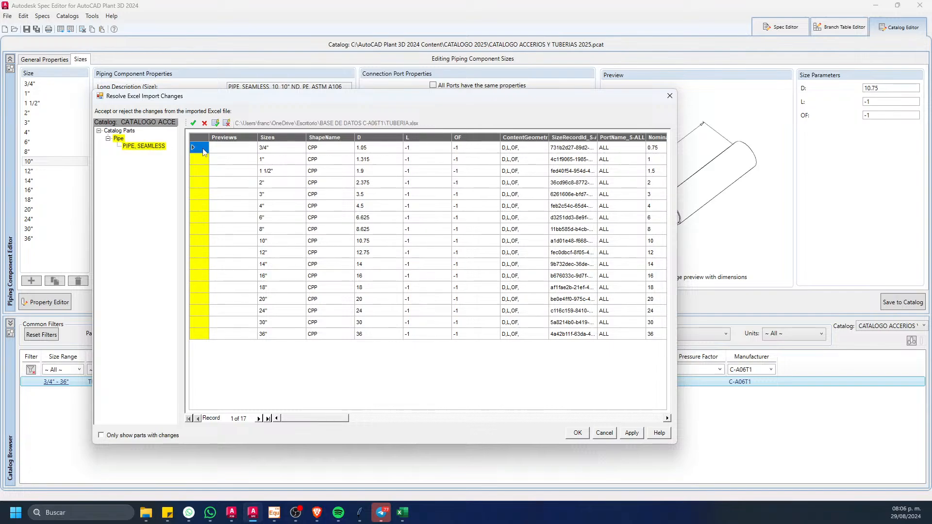
shift+click(200, 334)
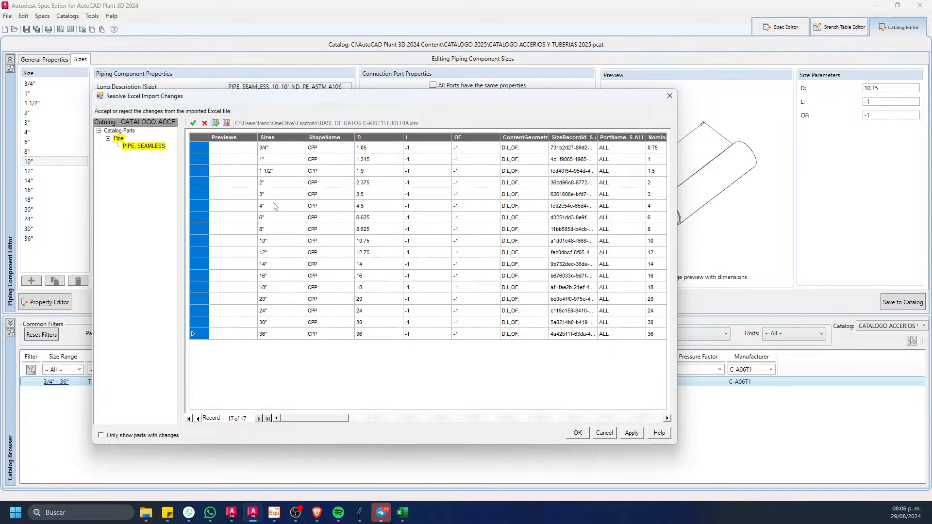
click(631, 432)
click(578, 432)
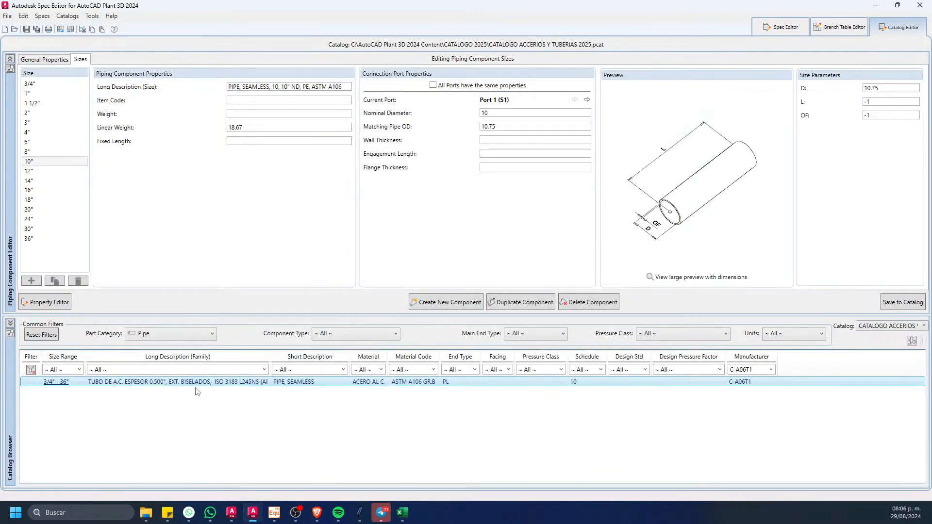
drag(270, 358, 330, 360)
click(28, 29)
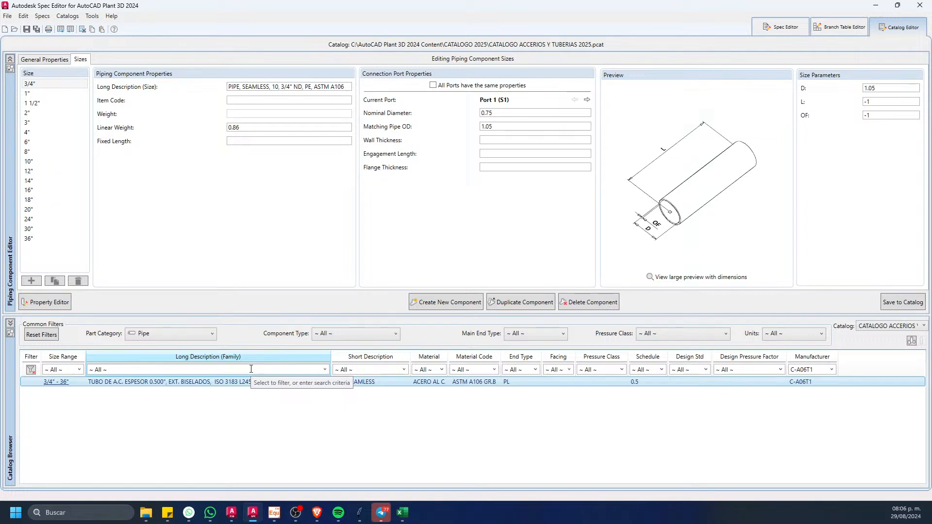
Step: Open the C-A06T1_150 spec sheet view and filter its catalog list to the Pipe part category
click(778, 29)
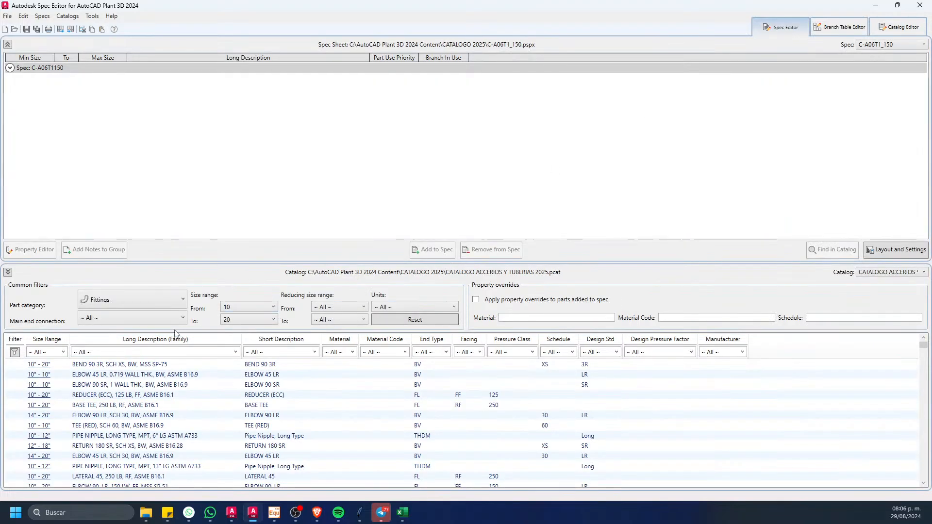
click(152, 303)
click(114, 383)
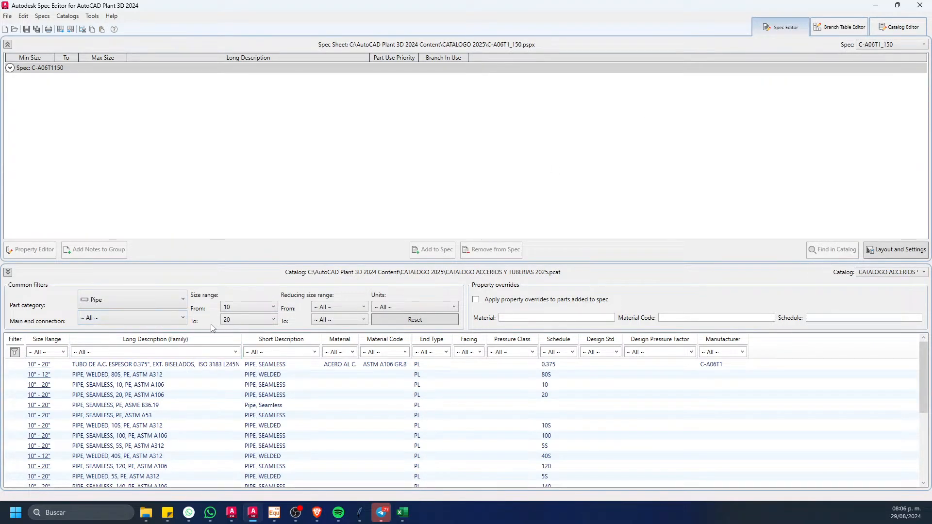
click(136, 320)
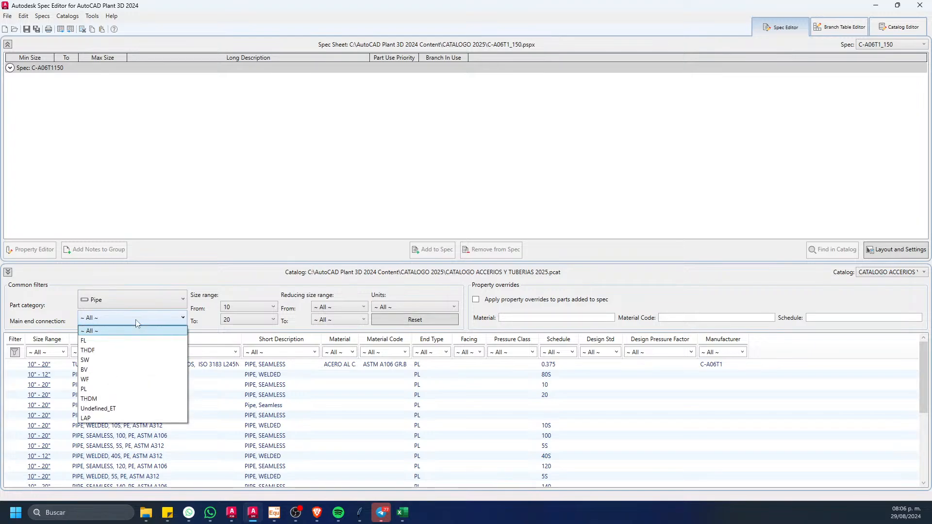
click(138, 322)
click(238, 306)
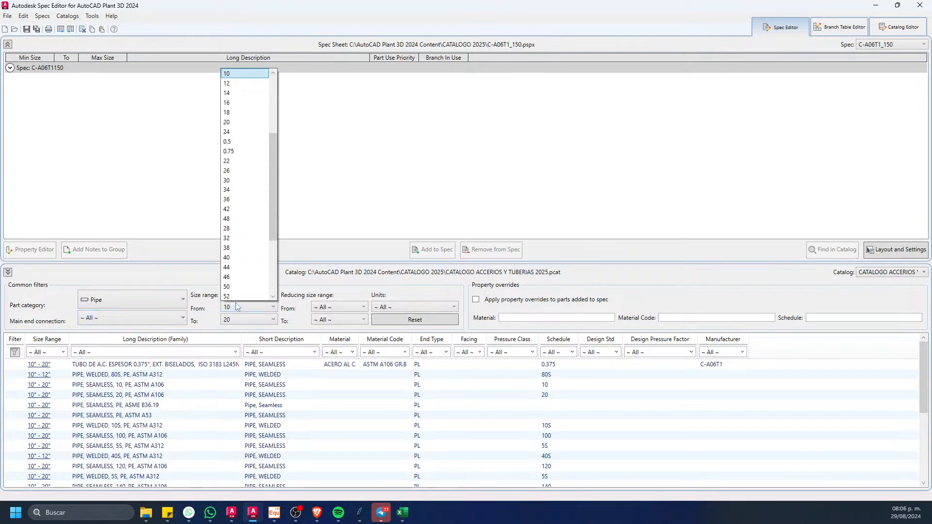
scroll(245, 269, down, 4)
click(210, 323)
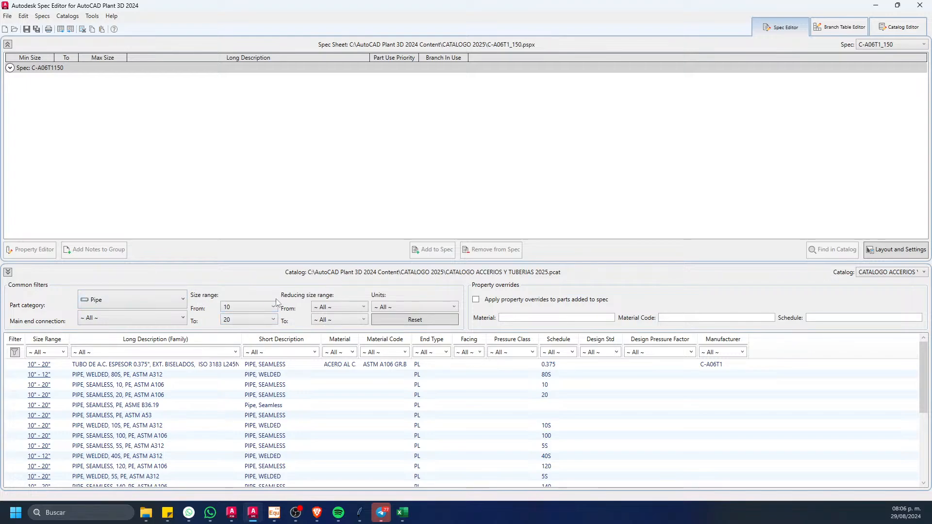
Step: Return to the catalog view, then switch to the specification workbook in Excel and review the NIPLE descriptions on sheet C-A06T1
click(898, 27)
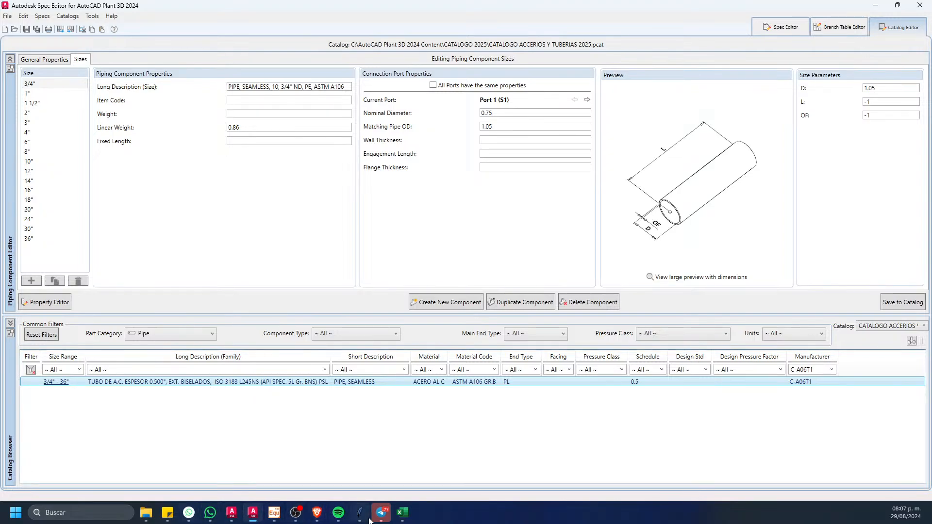
click(402, 512)
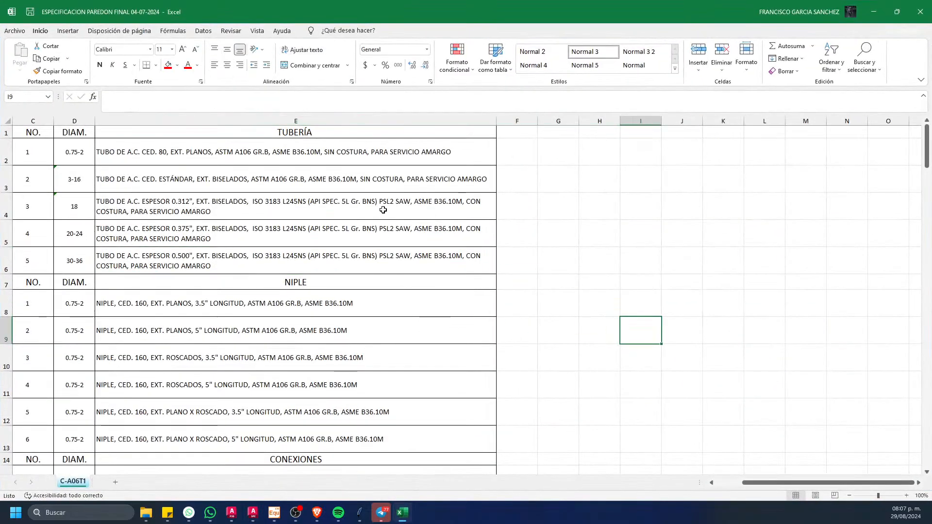
click(203, 309)
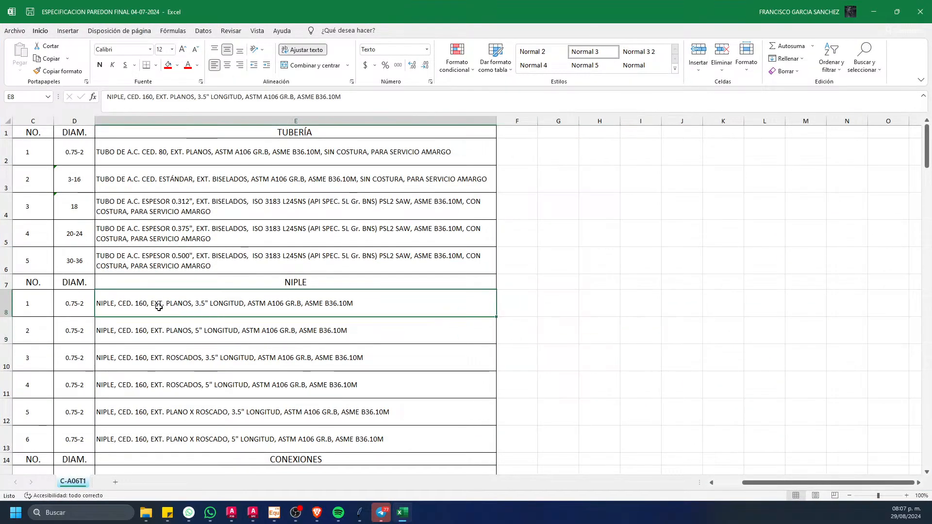
click(264, 376)
click(192, 310)
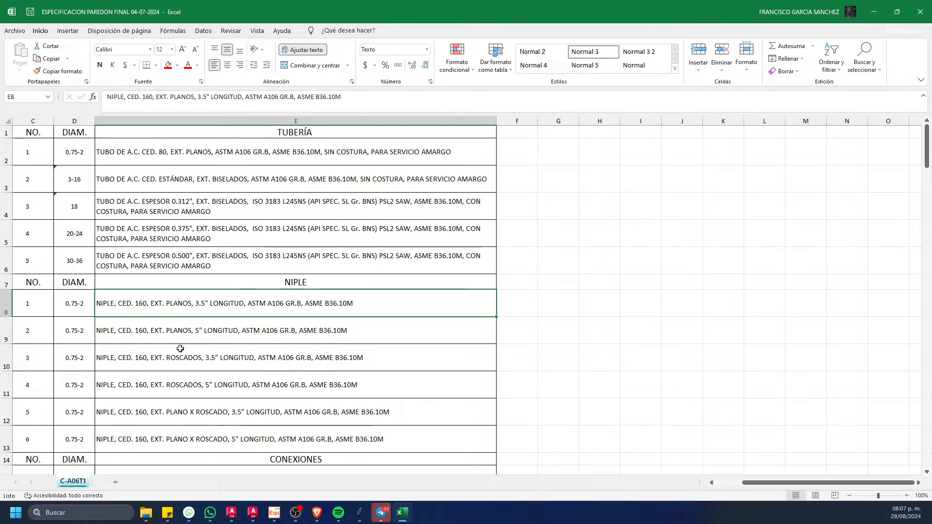
Step: Fill the five TUBERÍA rows, rows 2 to 6, with yellow to mark them as completed
drag(6, 148, 4, 260)
click(177, 65)
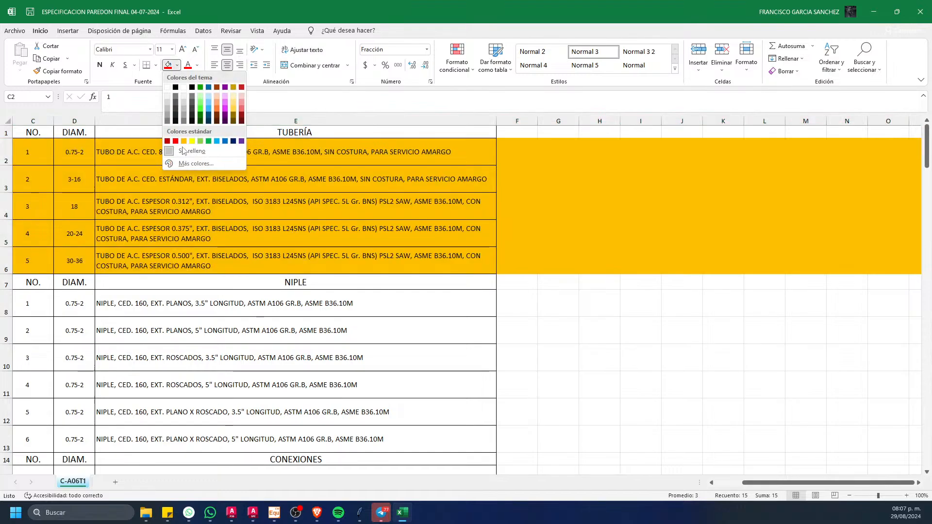
click(191, 140)
click(588, 367)
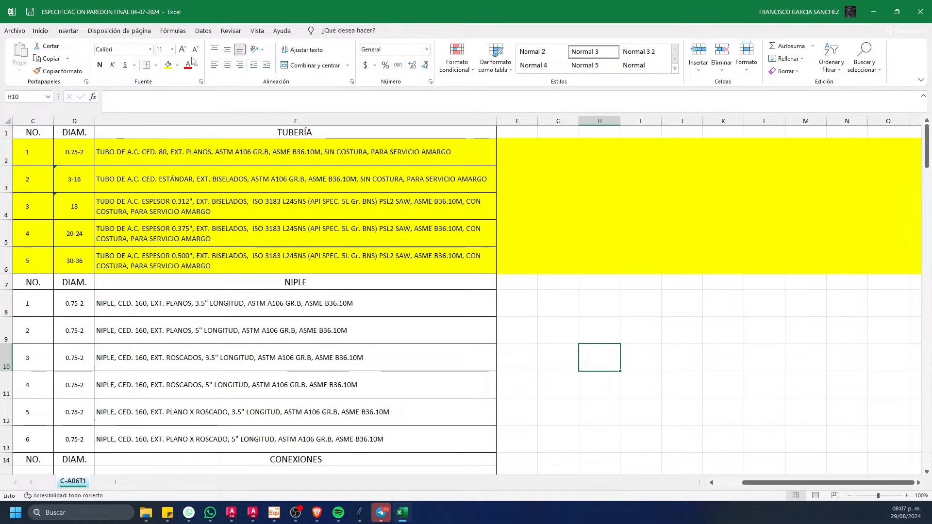
Step: Return to the Spec Editor, clear the catalog browser's column filters and show the Fittings part category
click(257, 305)
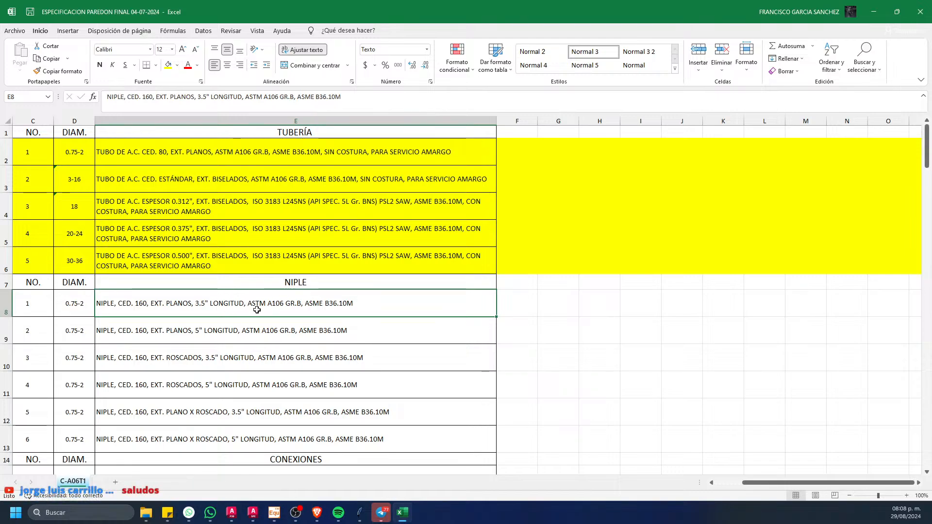
click(870, 7)
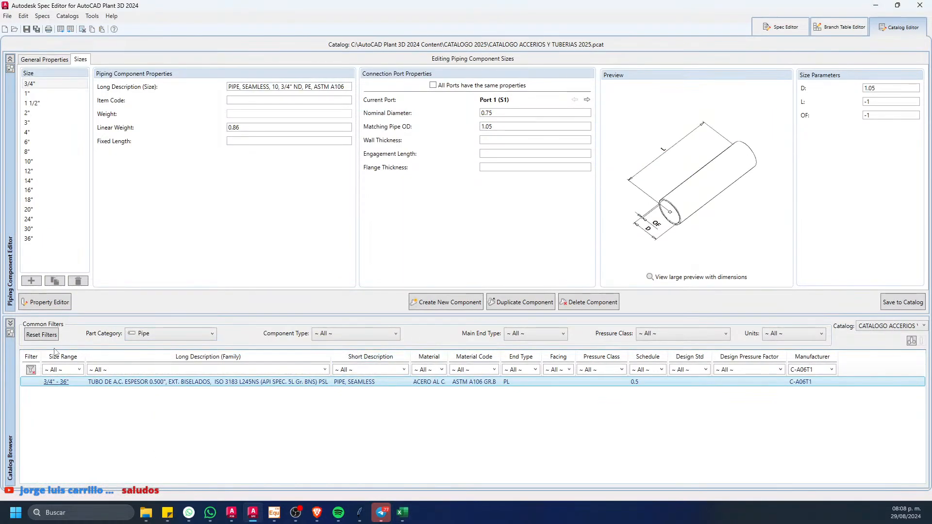
click(29, 372)
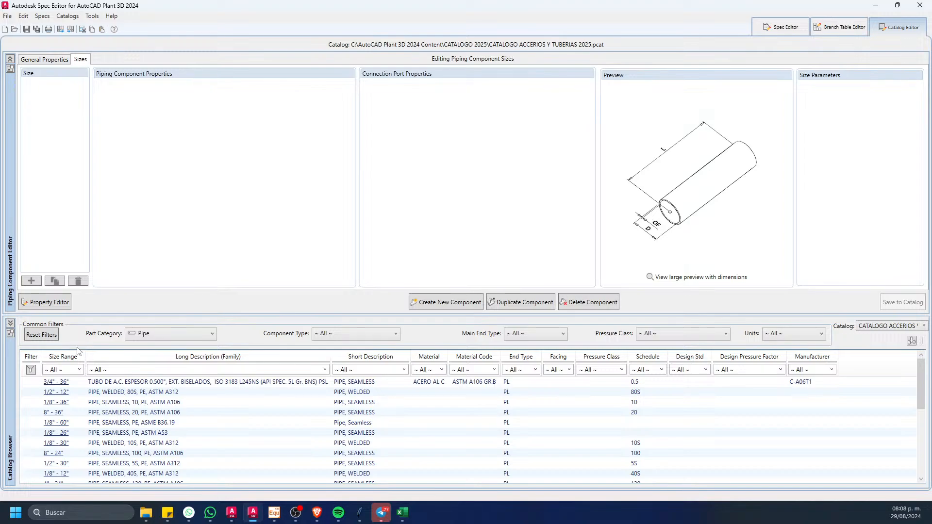
click(151, 336)
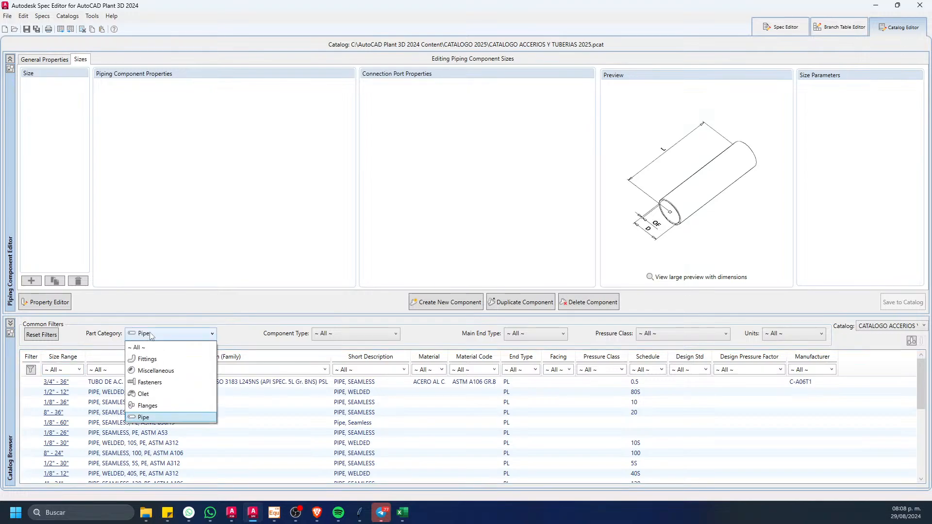
click(148, 360)
Step: Filter the fittings by the short description NIPPLE
click(403, 370)
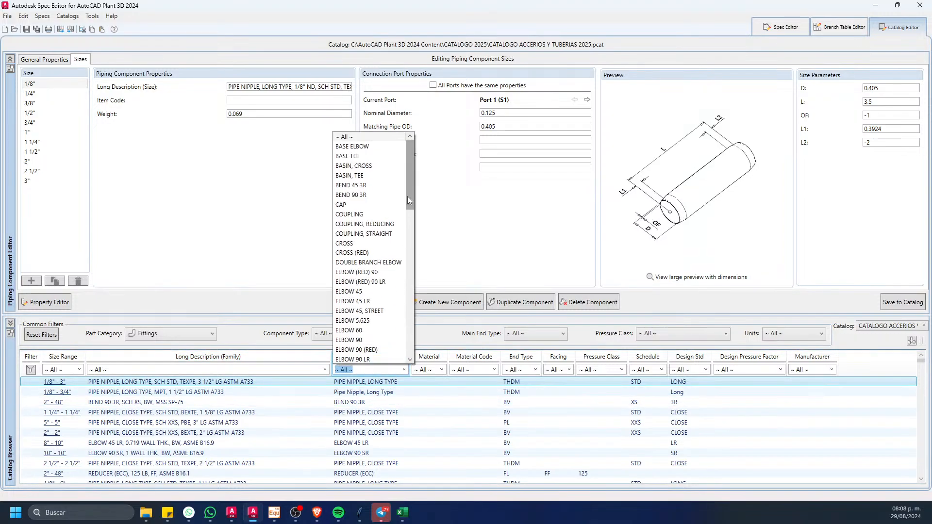
scroll(400, 262, down, 11)
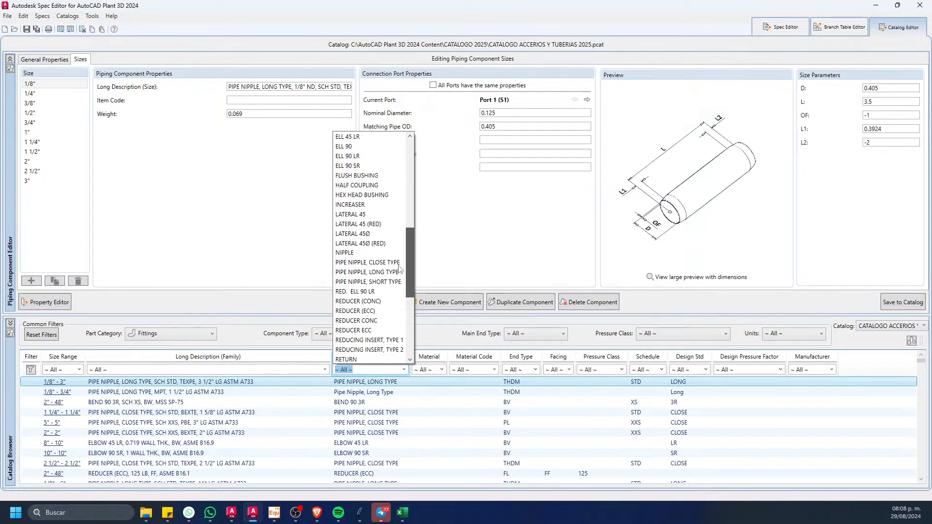
scroll(399, 269, down, 6)
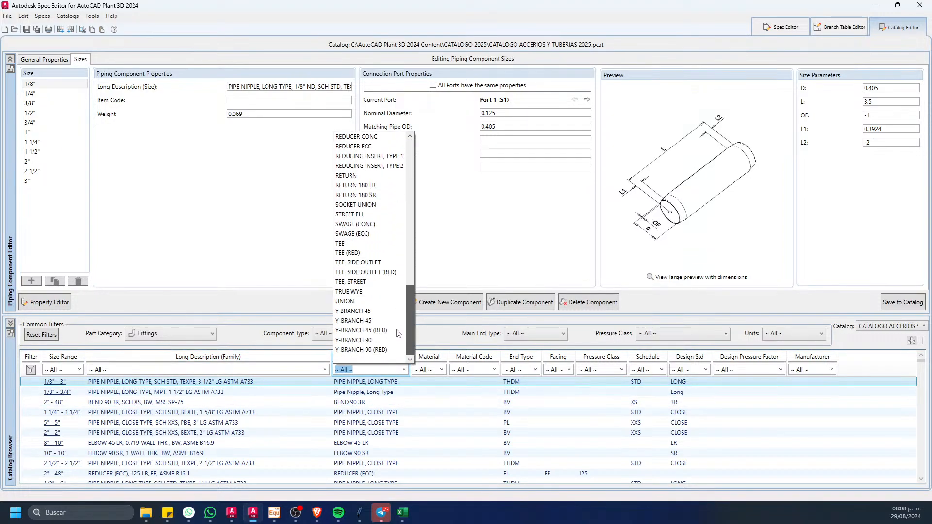
scroll(411, 263, up, 10)
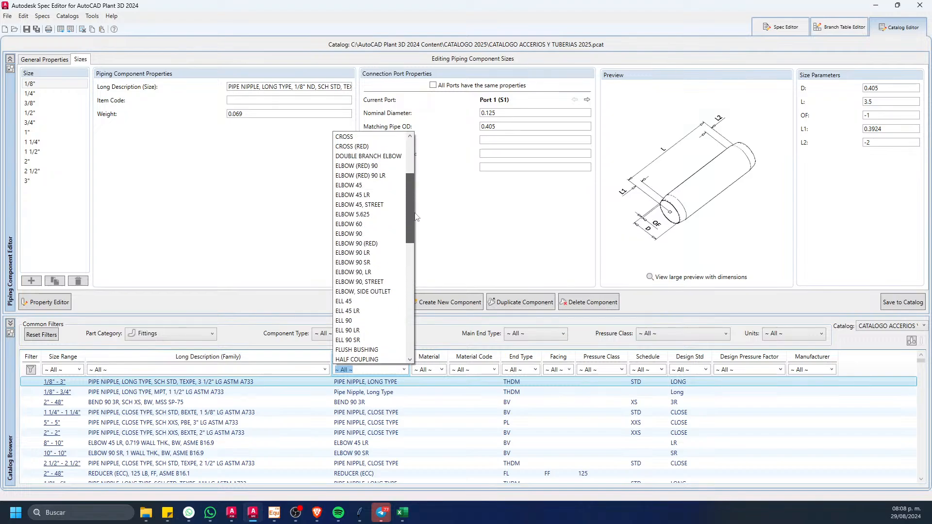
scroll(407, 243, down, 6)
click(361, 276)
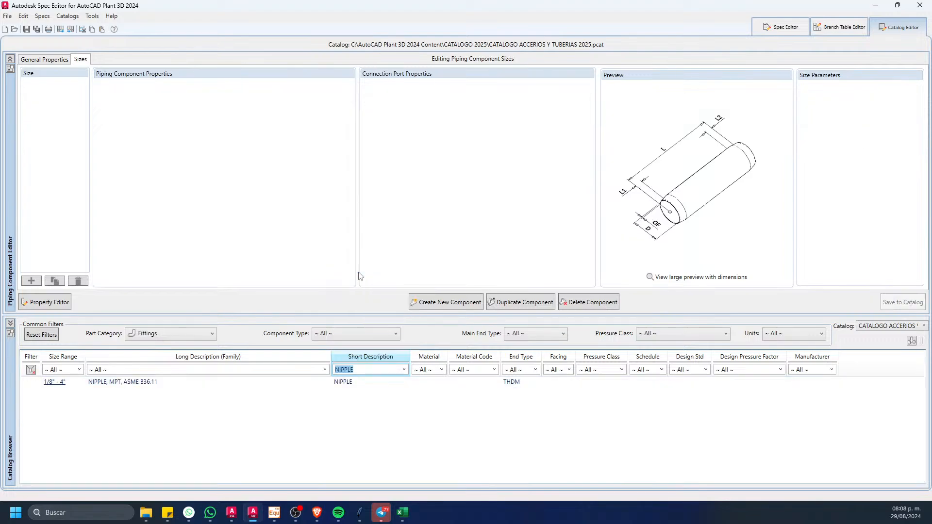
Step: Duplicate the NIPPLE, MPT, ASME B36.11 component in the catalog
click(244, 382)
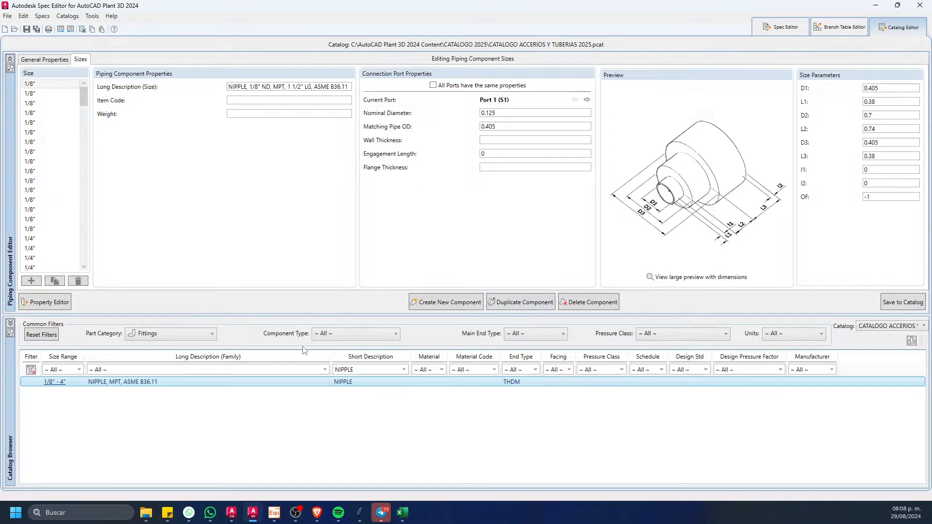
right_click(263, 384)
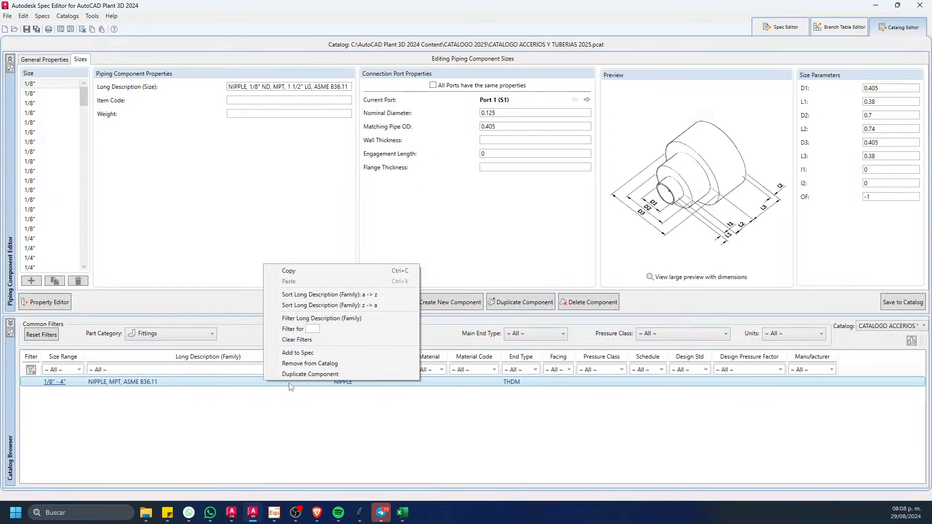
click(295, 376)
click(456, 279)
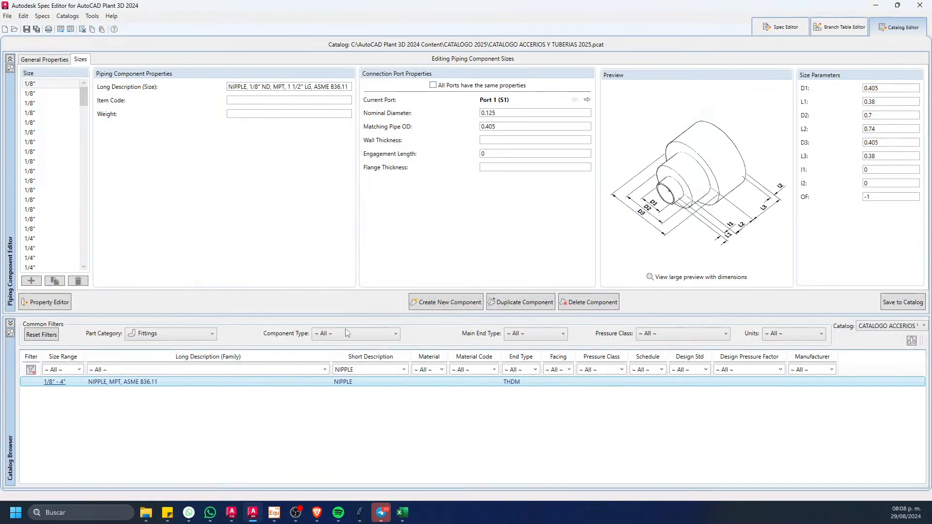
Step: Set the Manufacturer of the duplicated nipple to C-A06T1 in its general properties
click(58, 59)
click(255, 113)
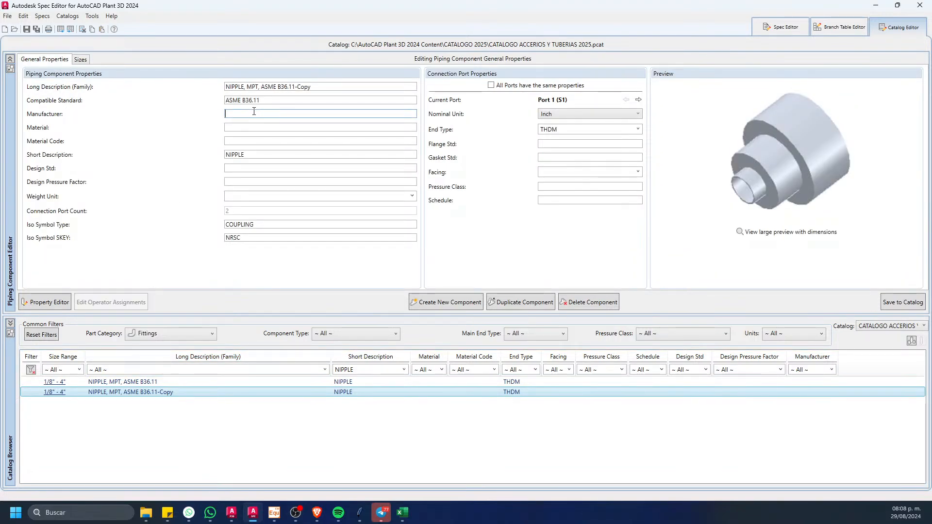
text(C-A06T1)
Step: Set the duplicated nipple's Material to ACERO AL CARBONO and save the component to the catalog
click(256, 126)
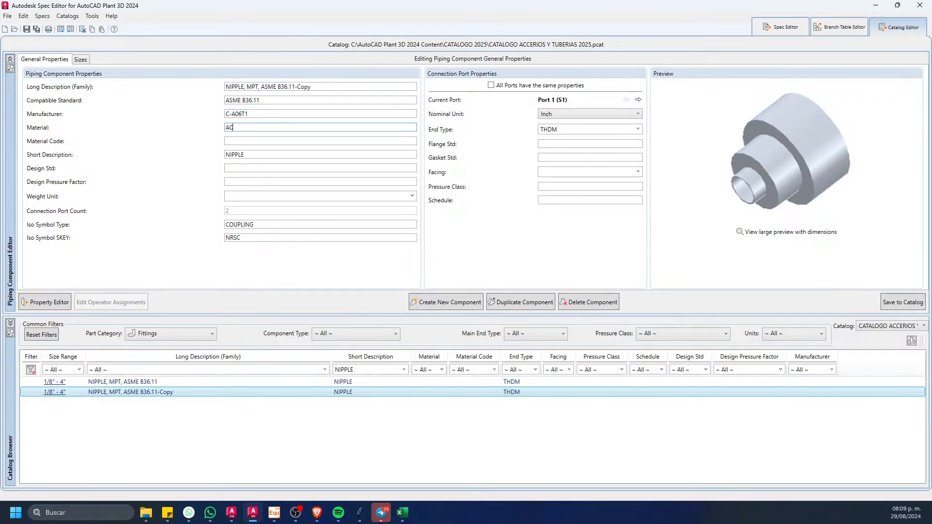
text(ACOE)
key(BackSpace)
key(BackSpace)
click(876, 312)
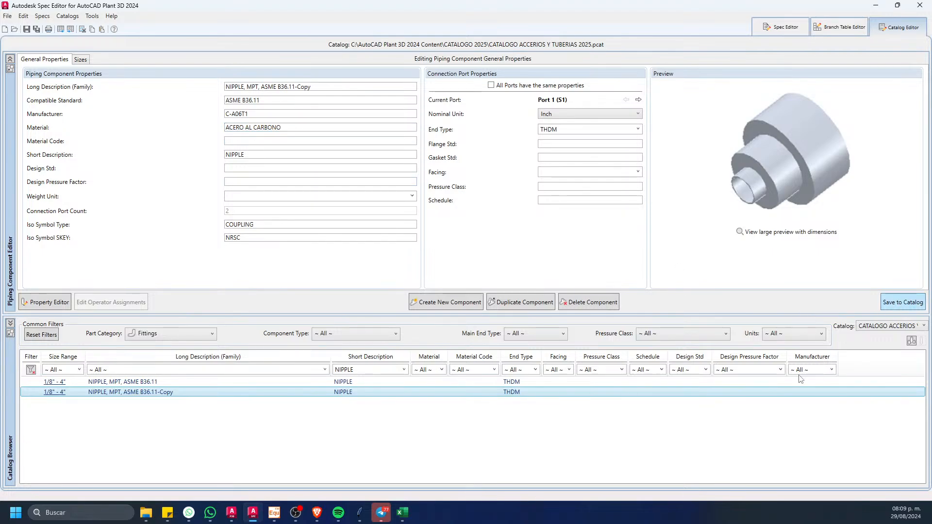
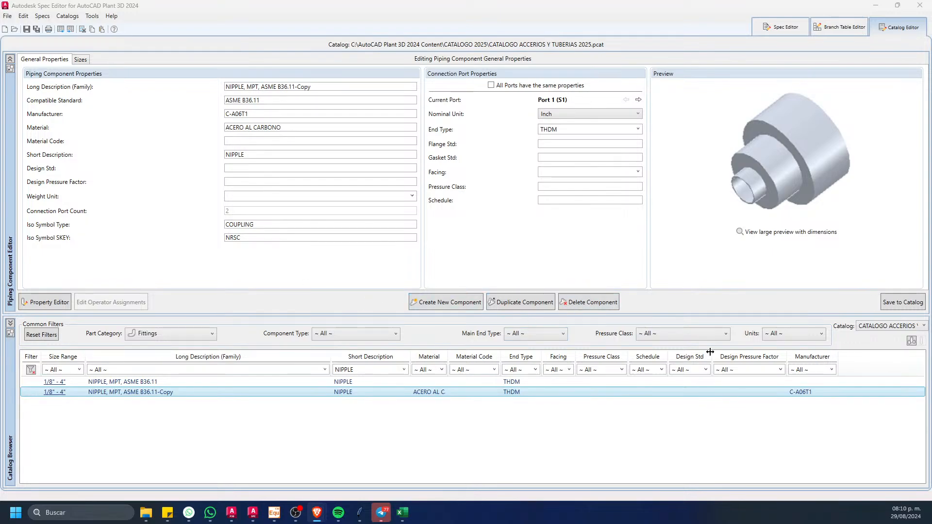
Step: In the duplicated nipple's sizes, delete every size larger than 2" and every size smaller than 3/4"
click(355, 438)
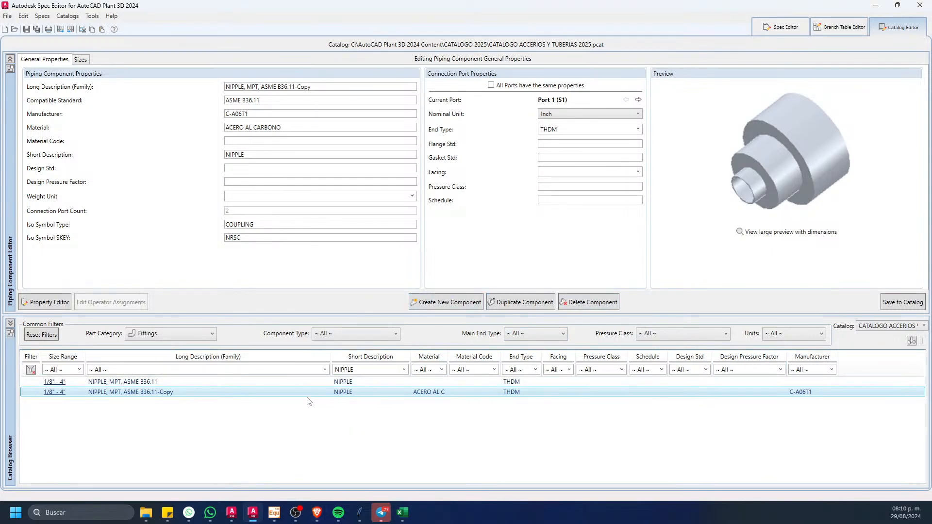
click(81, 59)
click(56, 85)
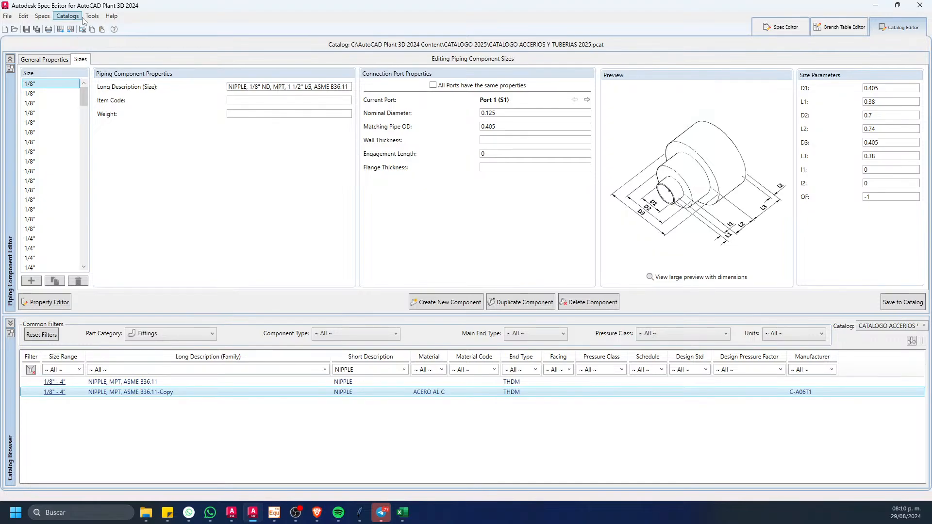
click(267, 237)
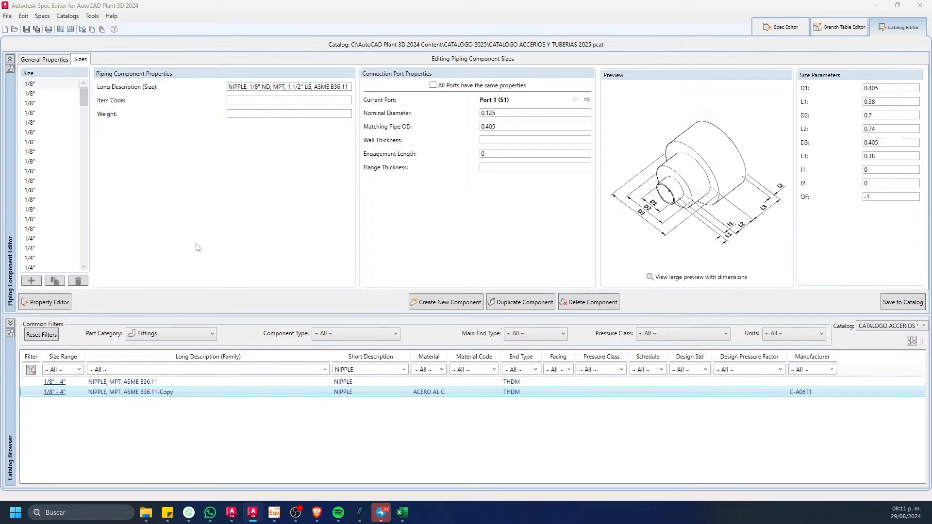
click(463, 207)
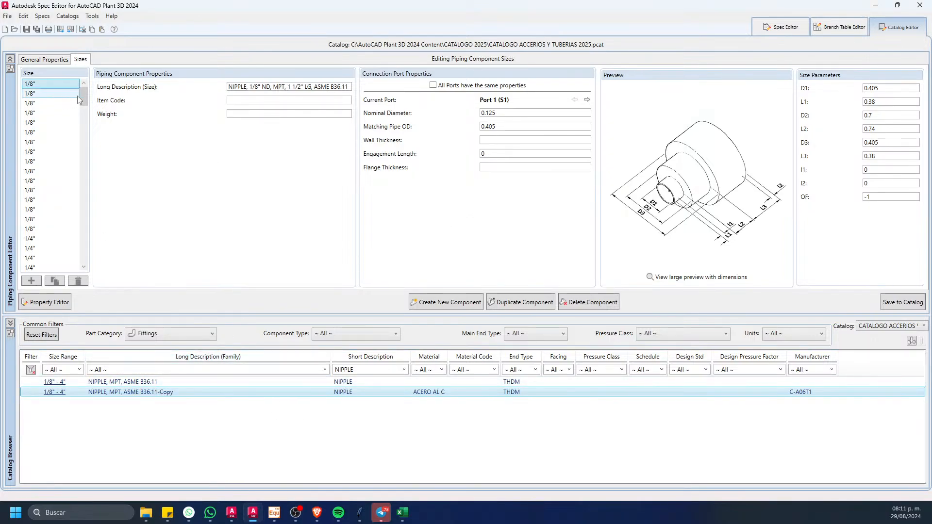
drag(84, 102, 87, 202)
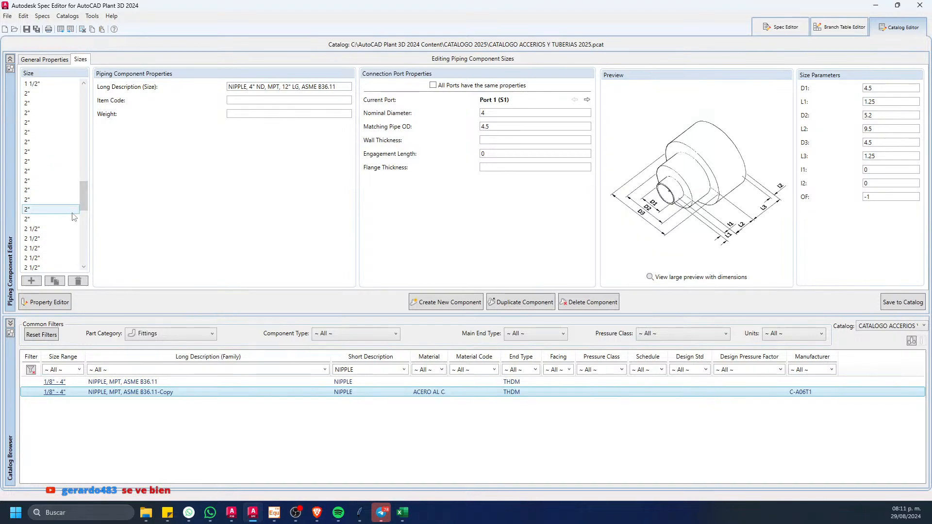
shift+click(57, 231)
click(78, 281)
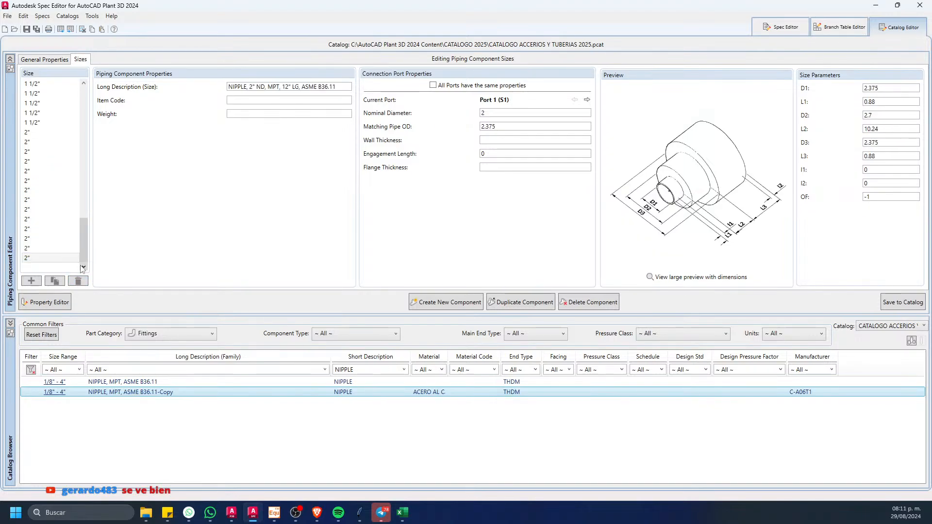
scroll(80, 211, up, 15)
click(57, 90)
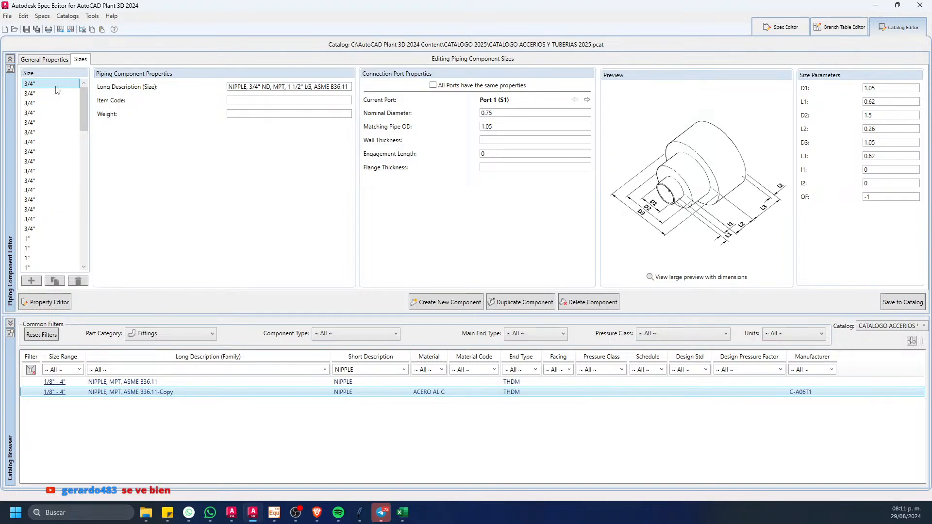
Step: Delete the 3/4" nipple entries with lengths shorter than 3 1/2"
key(Down)
key(Down)
key(Down)
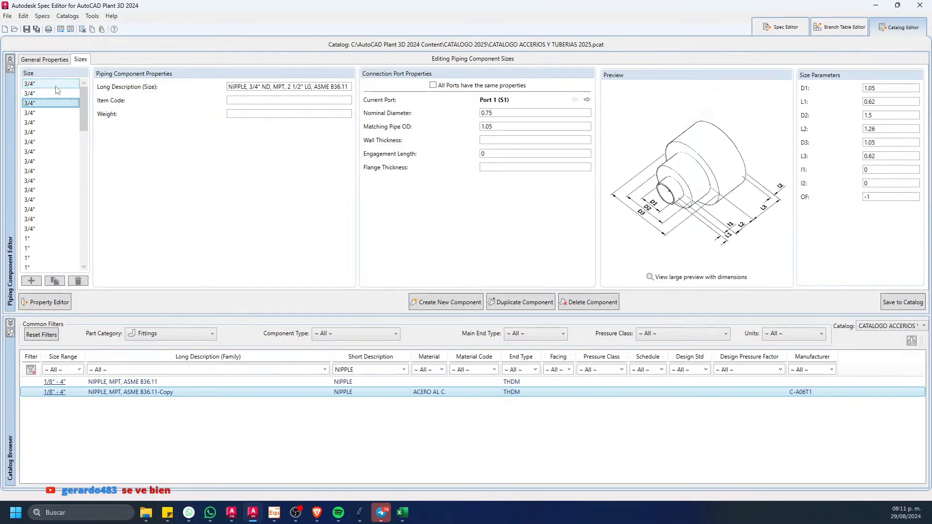
key(Down)
key(Down)
key(Down)
key(Down)
key(Down)
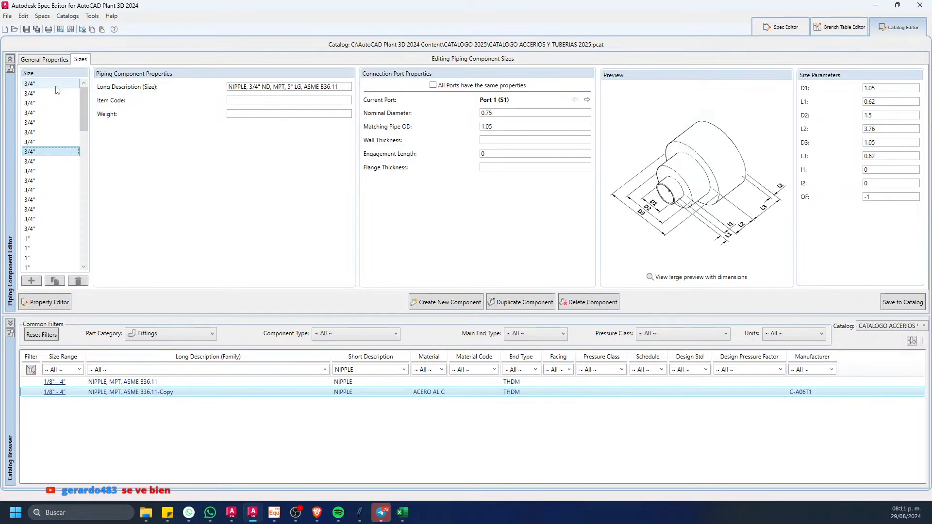
click(42, 126)
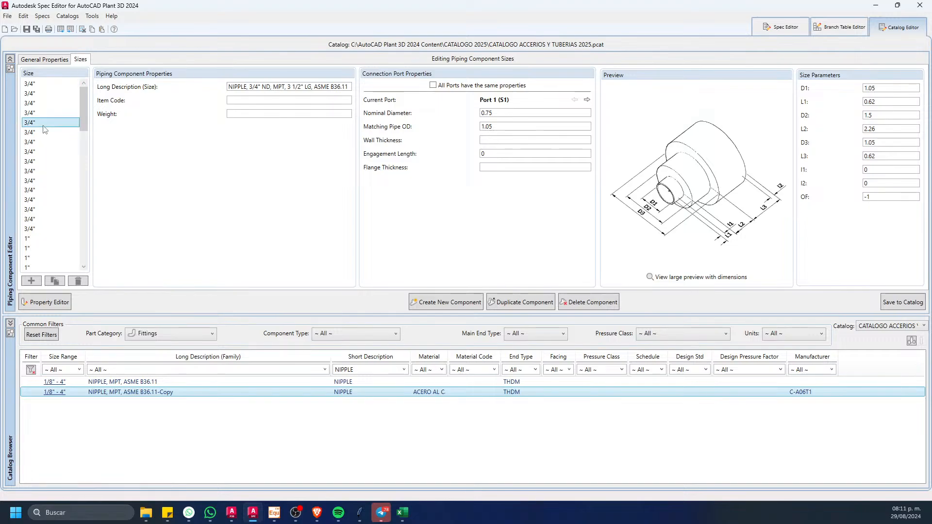
click(41, 115)
shift+click(48, 84)
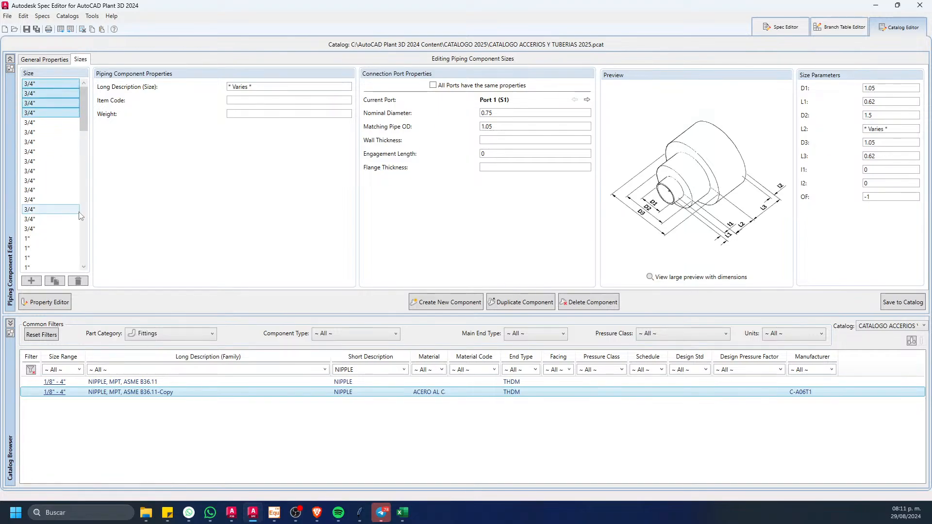
click(78, 282)
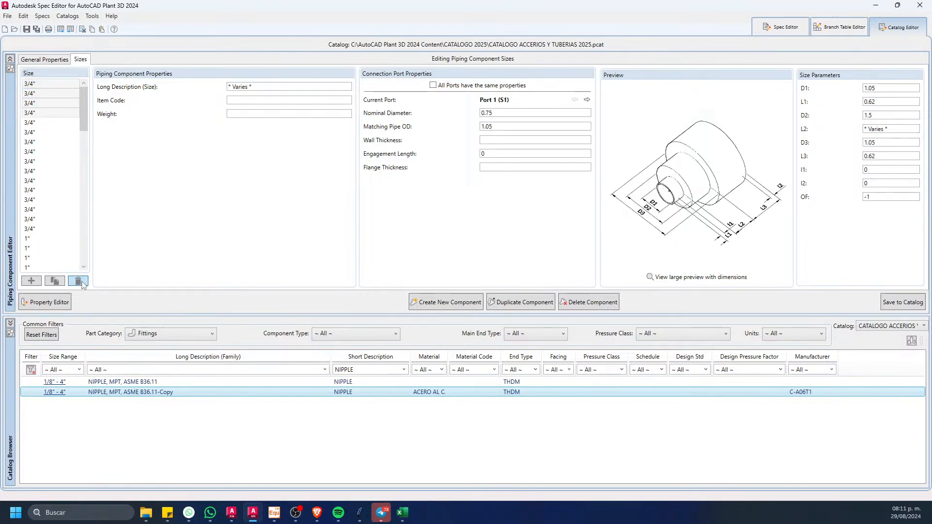
Step: Delete the 3/4" nipple entries with lengths of 4" and 4 1/2"
click(44, 85)
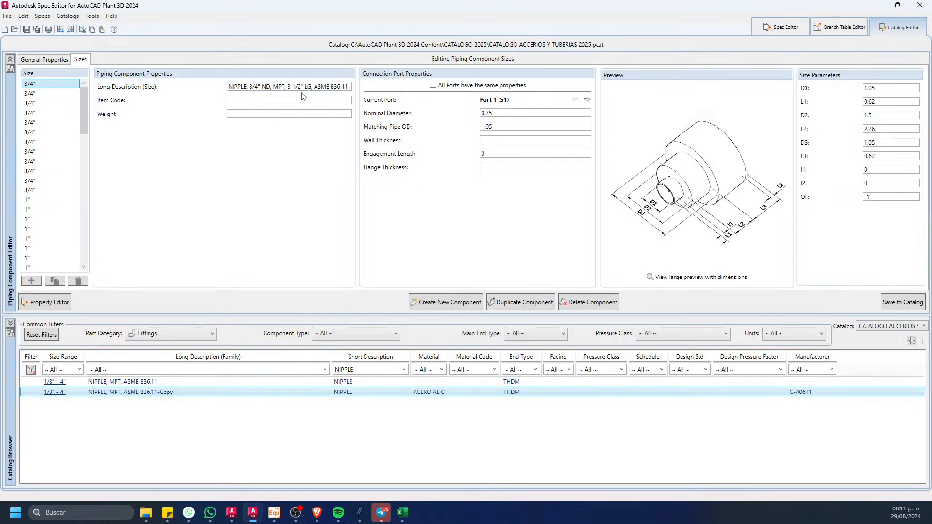
click(41, 113)
click(41, 123)
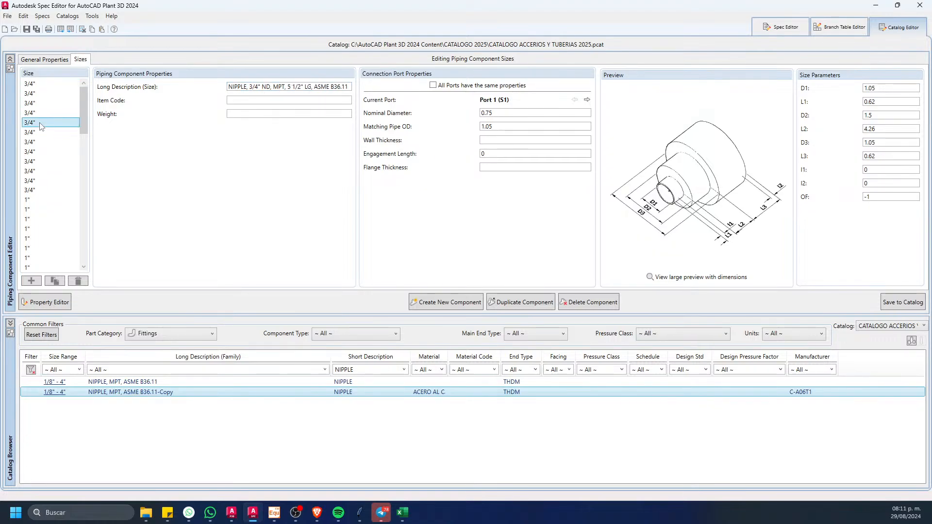
click(40, 114)
click(40, 104)
shift+click(39, 94)
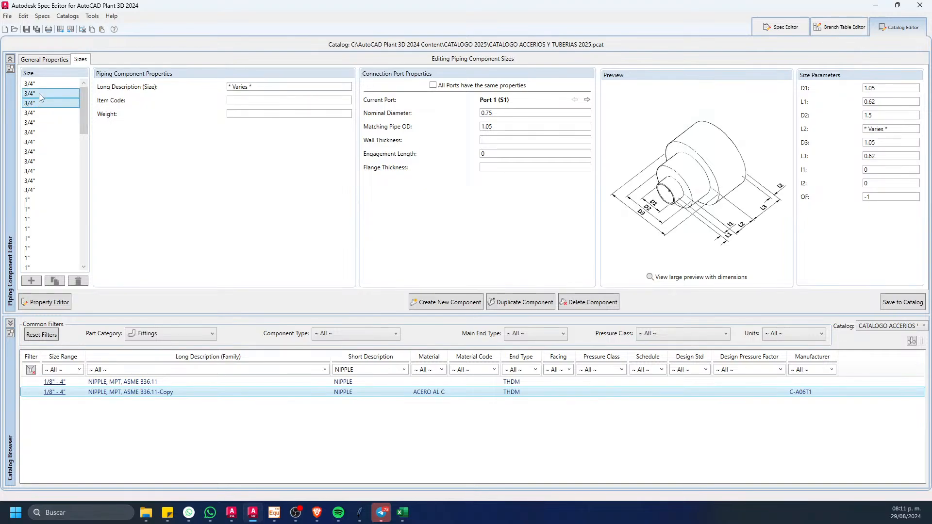
click(78, 280)
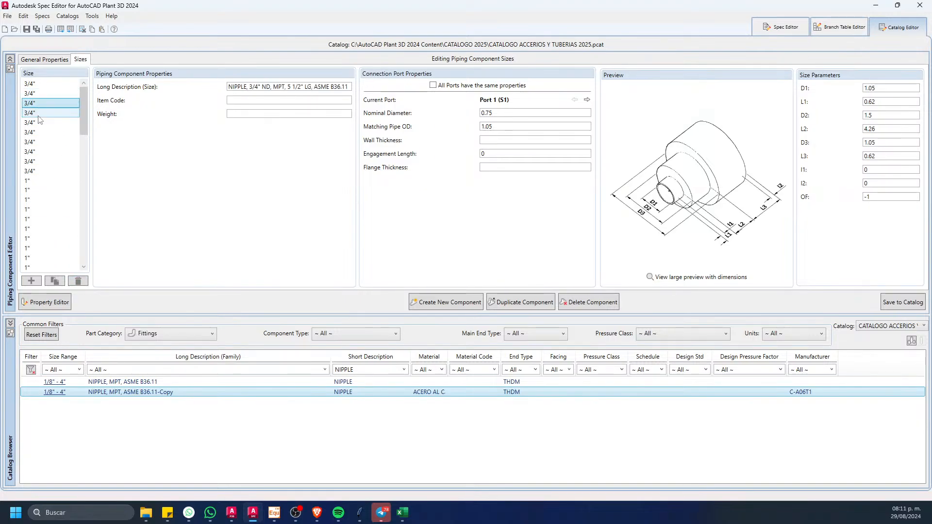
Step: Delete the 3/4" nipple entries 5 1/2" and longer, and check the descriptions of the two entries kept
shift+click(37, 172)
click(77, 280)
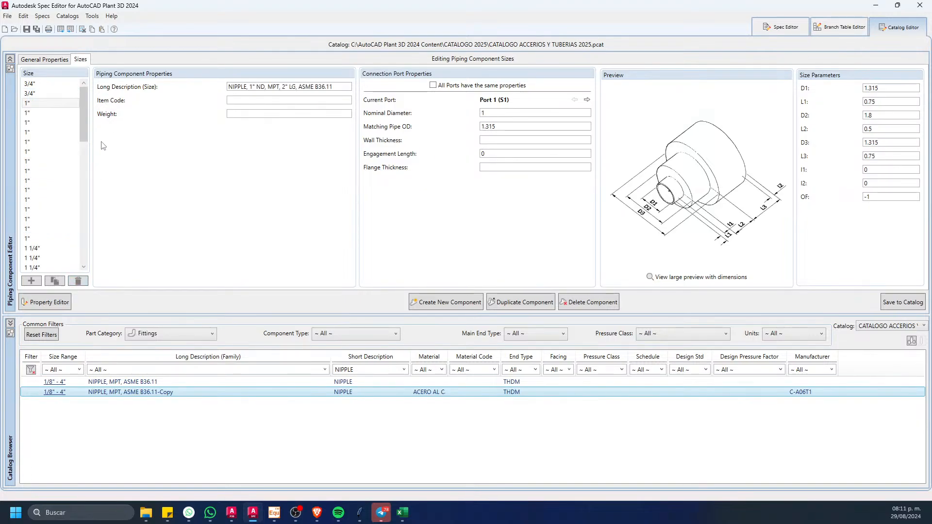
click(44, 84)
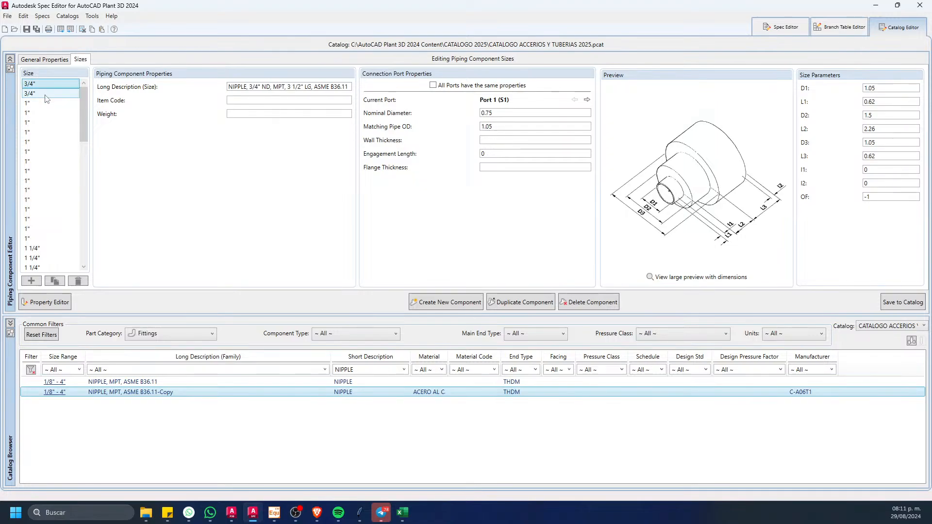
click(46, 95)
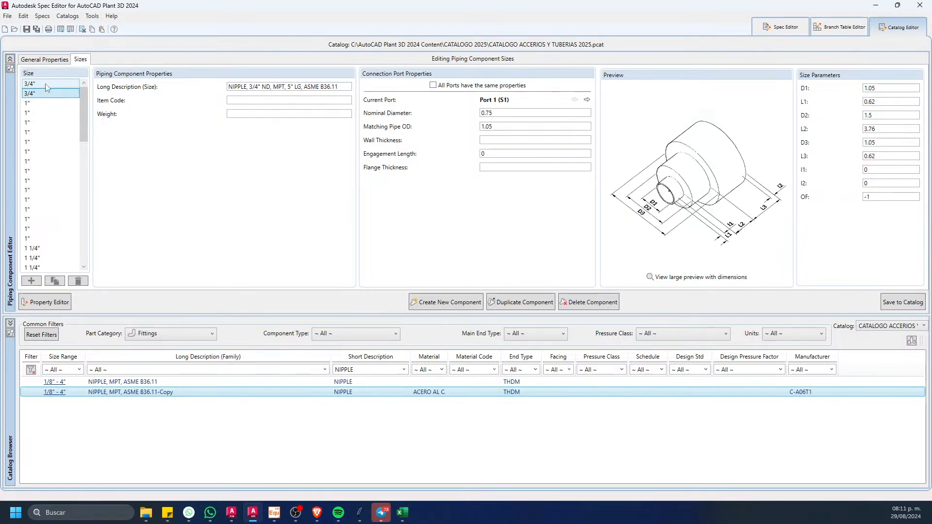
click(45, 84)
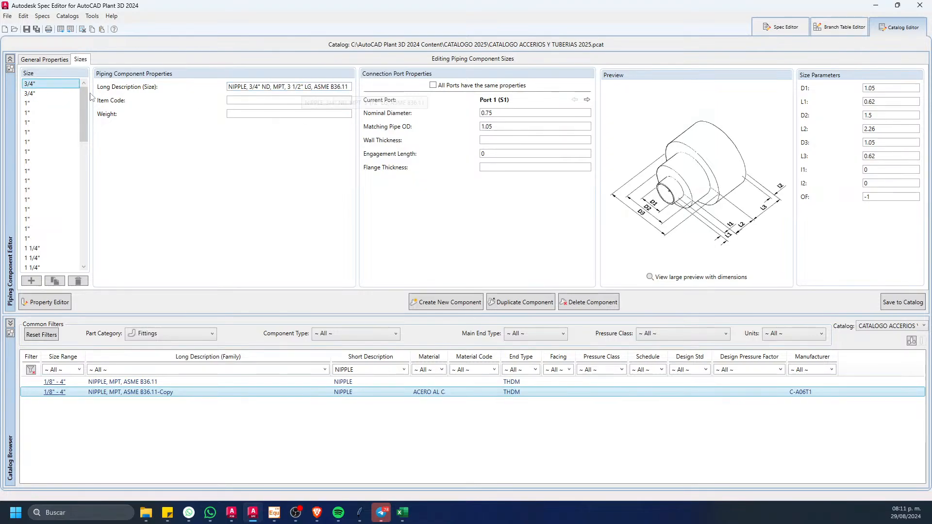
click(60, 94)
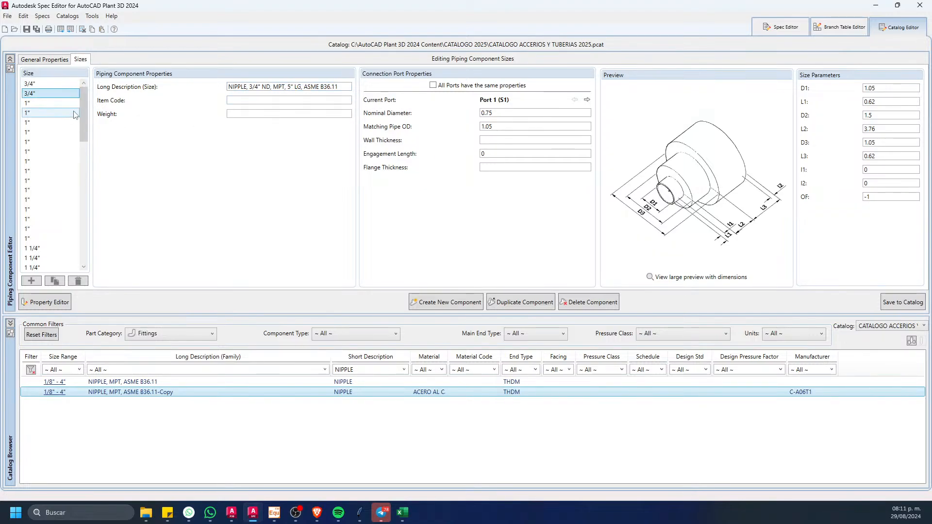
Step: Delete all 1 1/4" entries from the duplicated nipple's sizes
drag(85, 111, 84, 167)
click(49, 150)
shift+click(48, 203)
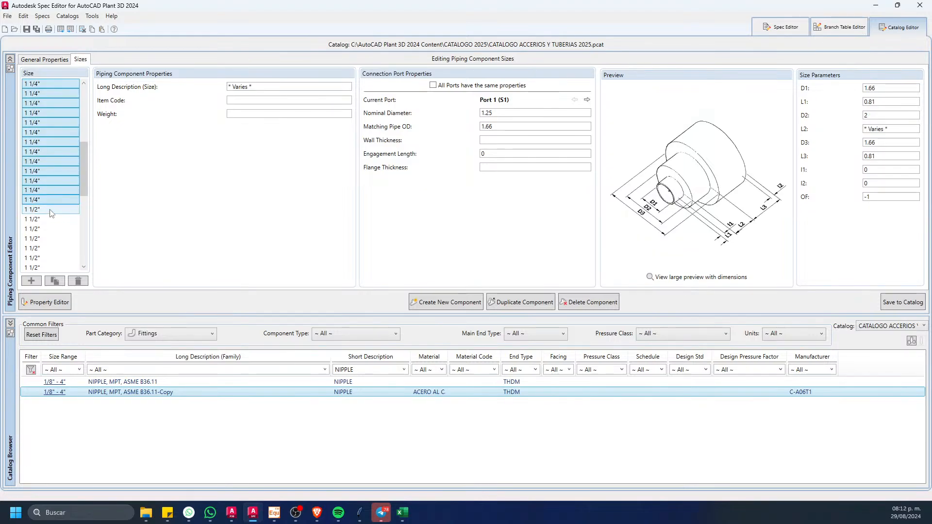
click(79, 280)
Step: Delete the 1" nipple entries with lengths shorter than 3 1/2"
drag(86, 194, 102, 63)
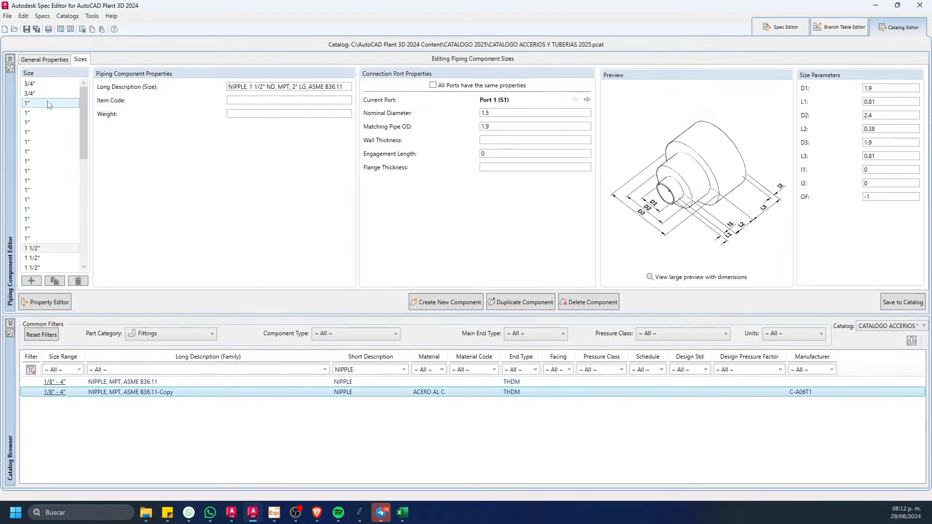
click(39, 123)
click(37, 151)
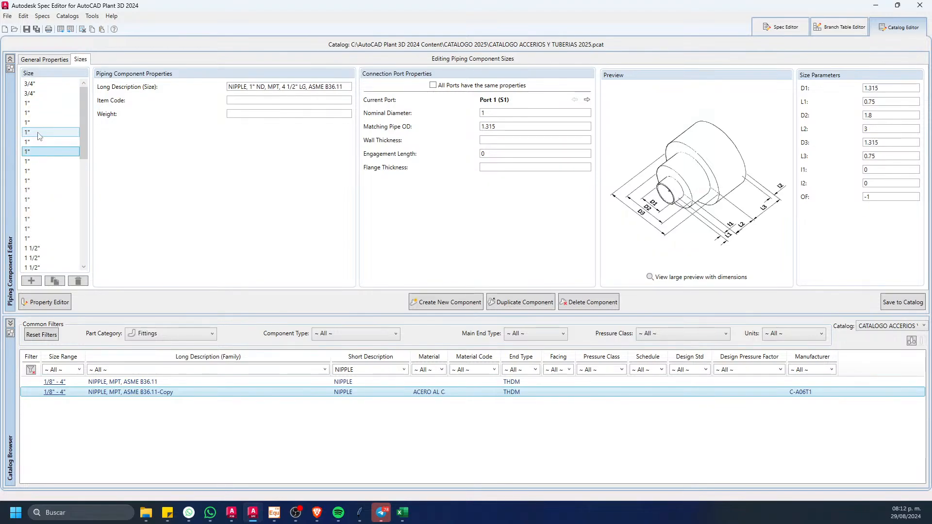
click(37, 132)
click(42, 122)
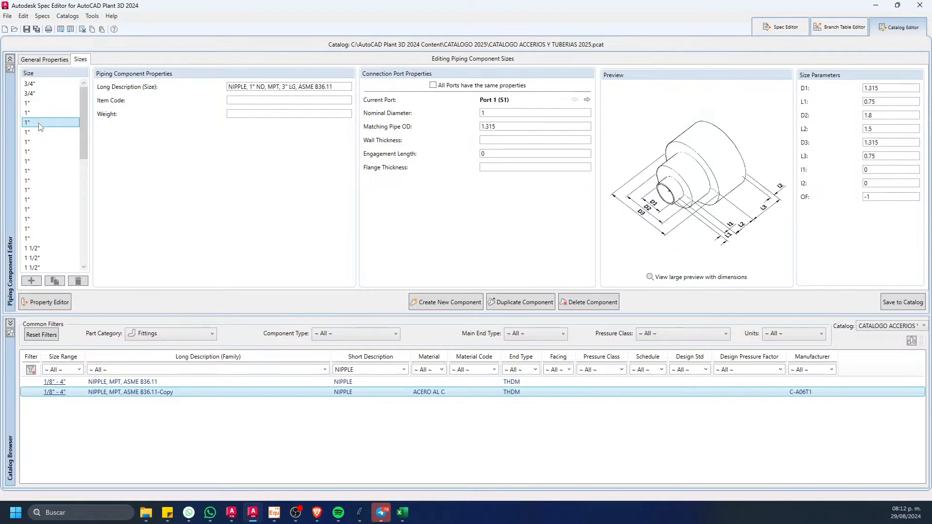
click(42, 129)
click(40, 124)
shift+click(40, 103)
click(78, 280)
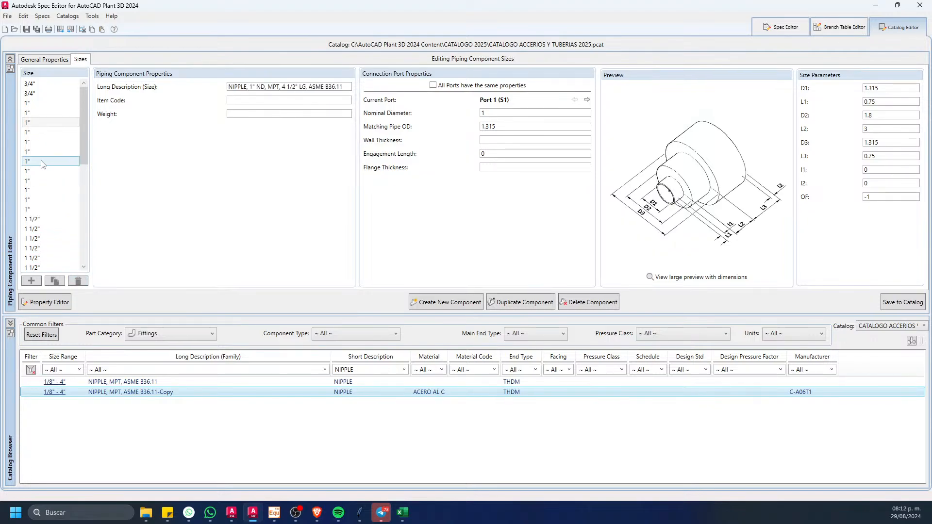
Step: Delete the 1" nipple entries with lengths of 5 1/2" and longer
click(33, 133)
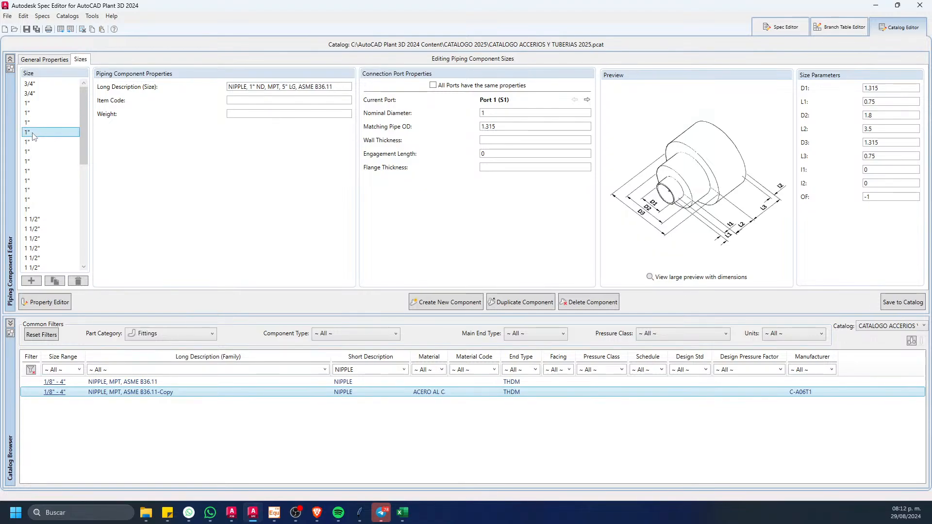
click(36, 94)
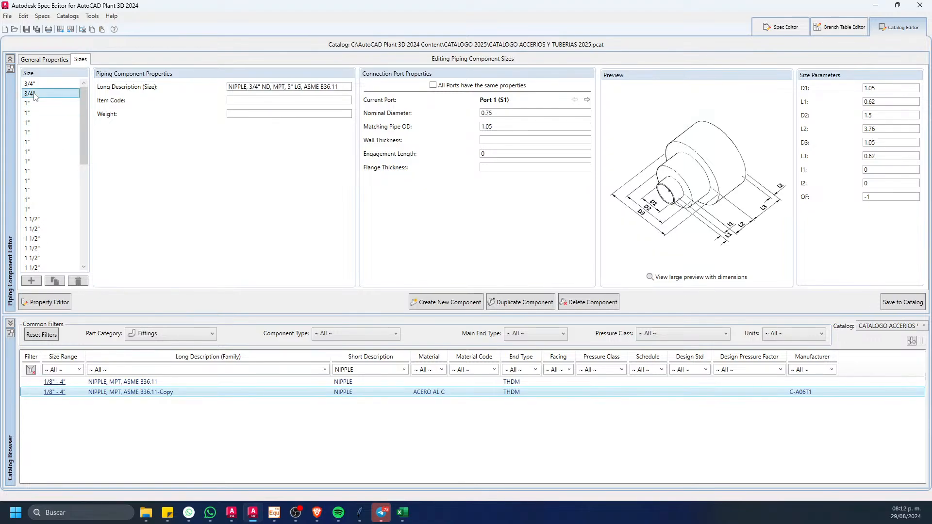
click(37, 132)
click(36, 142)
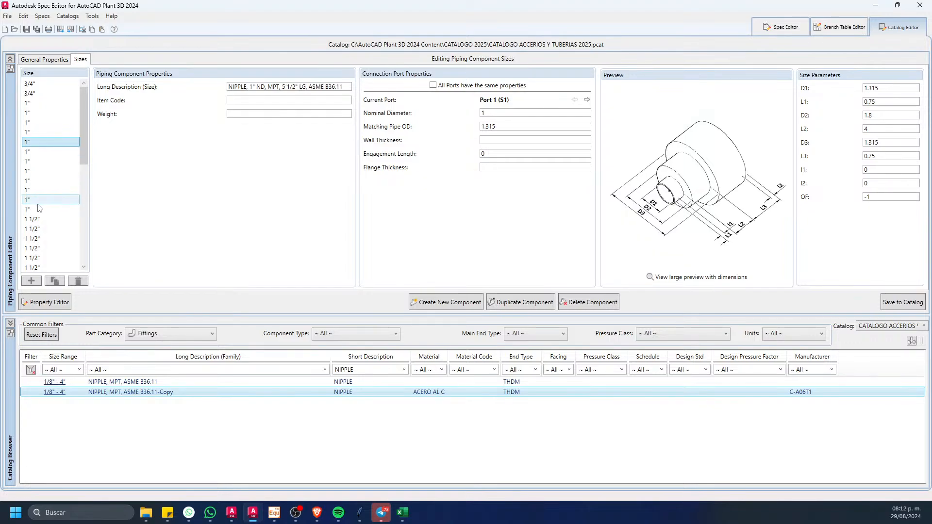
shift+click(37, 209)
click(79, 281)
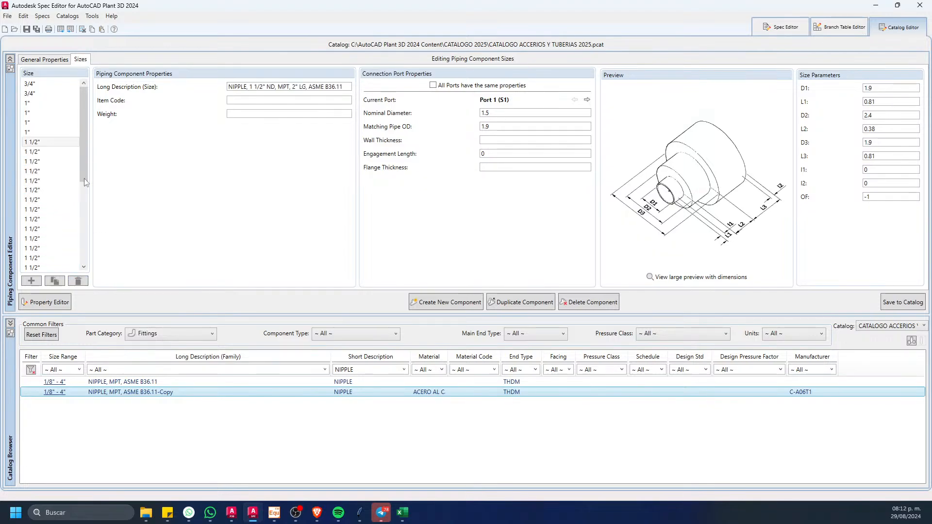
Step: Delete the 1" nipple entries with lengths of 4" and 4 1/2"
click(37, 124)
shift+click(39, 112)
click(78, 281)
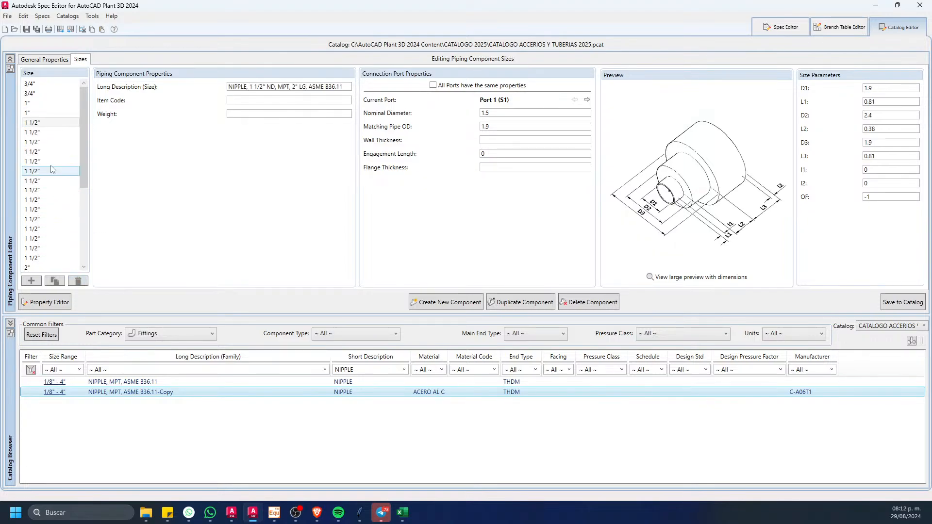
click(37, 103)
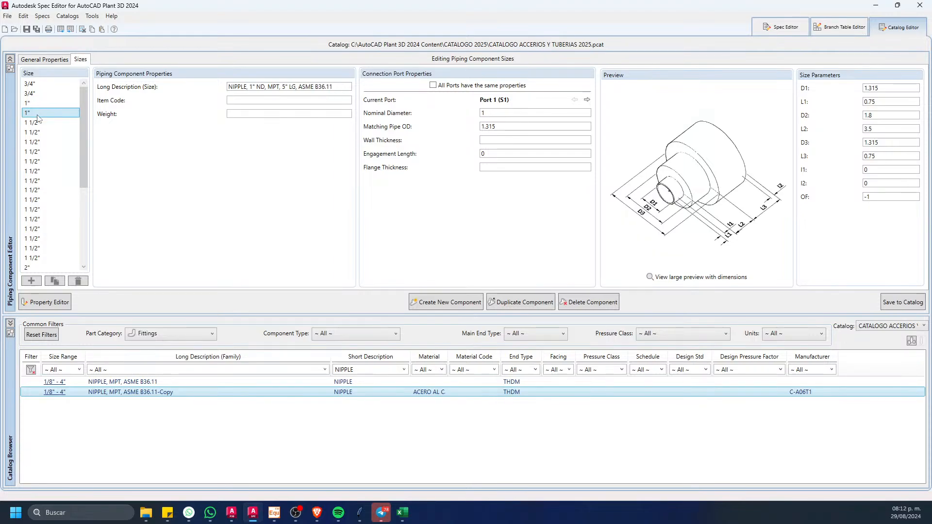
Step: Delete the 1 1/2" nipple entries with lengths shorter than 3 1/2"
click(43, 124)
click(39, 161)
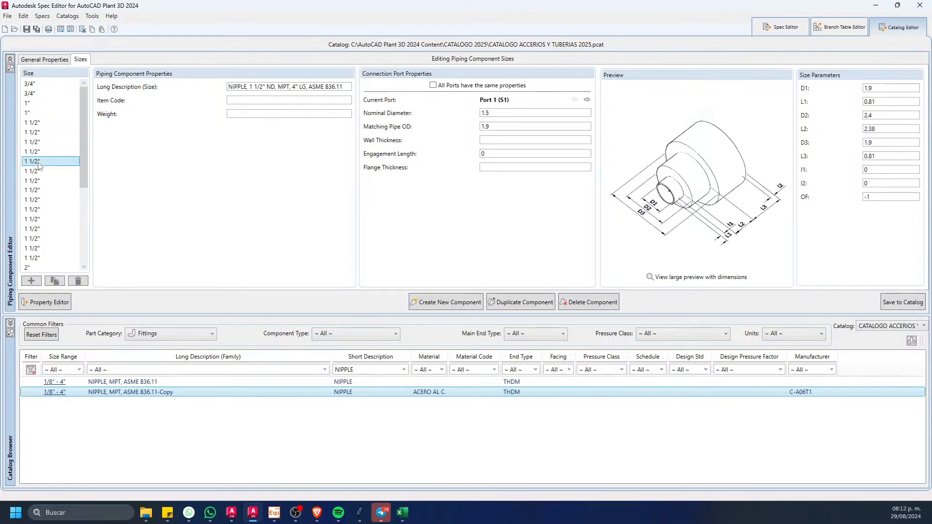
click(42, 190)
click(47, 199)
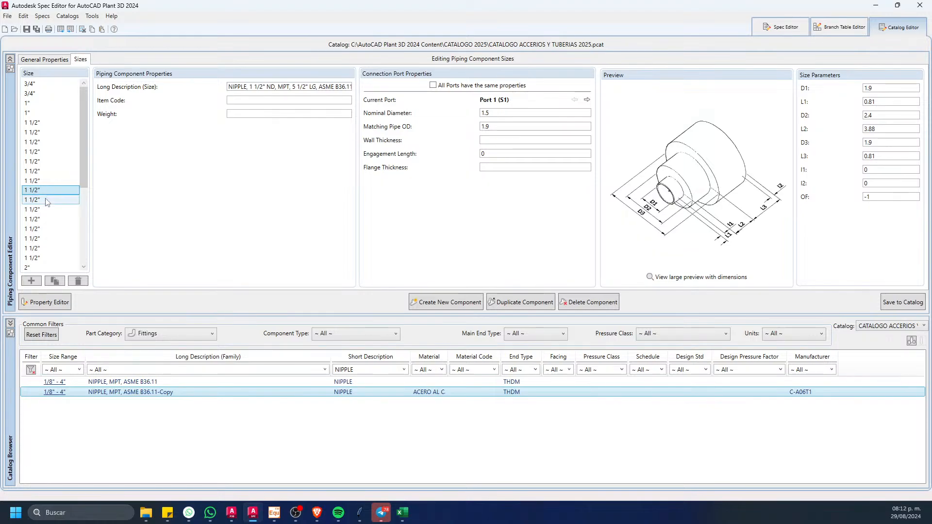
click(48, 189)
click(47, 152)
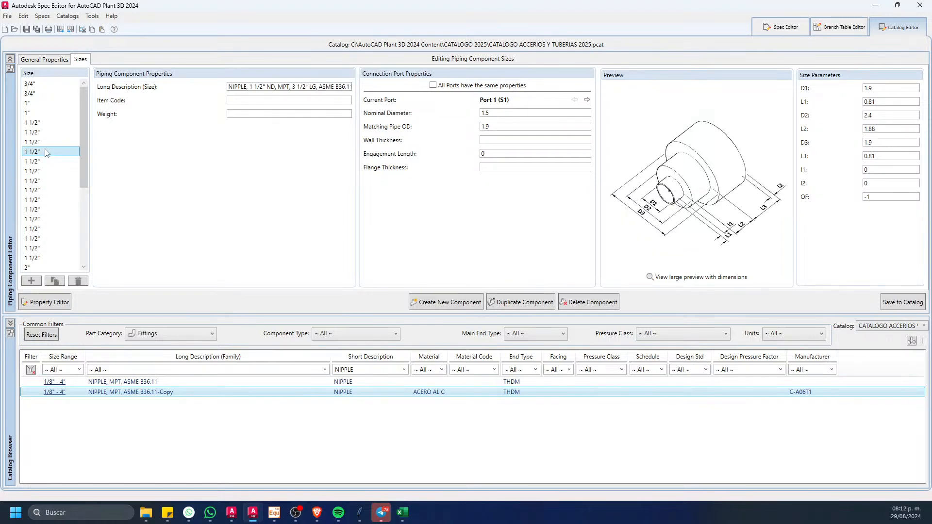
click(50, 144)
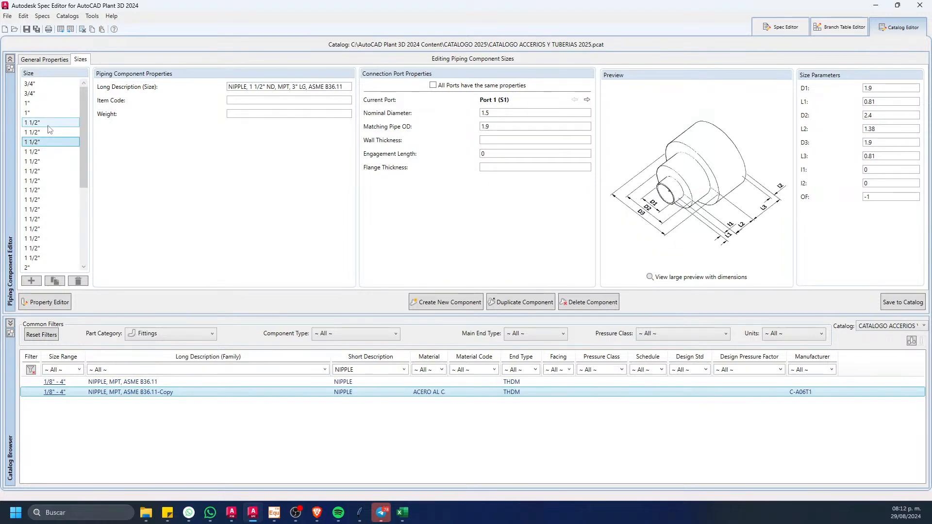
shift+click(50, 124)
click(85, 284)
Step: Delete the 1 1/2" nipple entries with lengths of 5 1/2" and longer
click(38, 162)
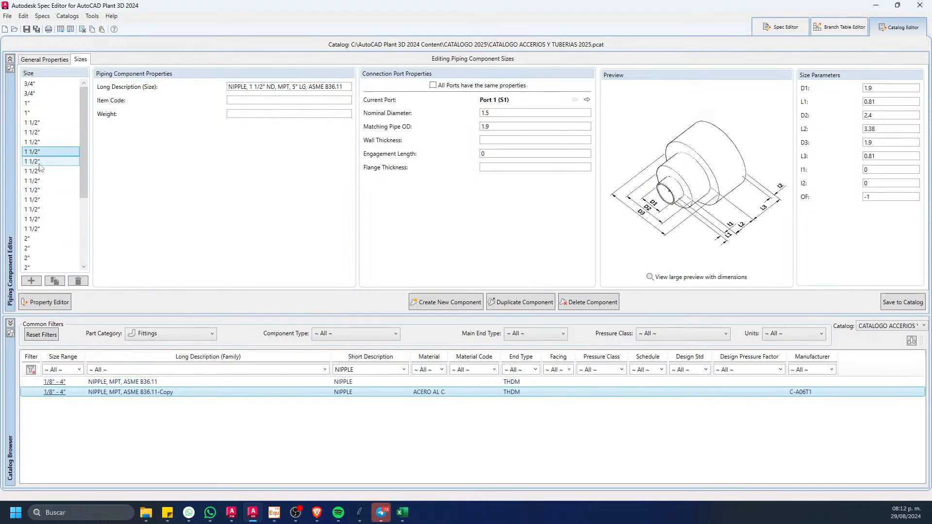
shift+click(48, 229)
click(77, 281)
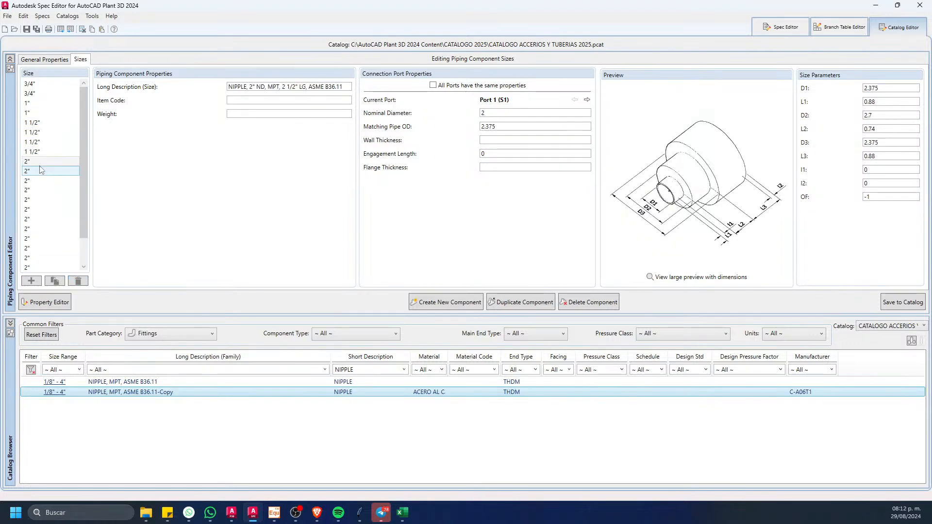
Step: Delete the 1 1/2" nipple entries with lengths of 4" and 4 1/2"
click(42, 132)
shift+click(42, 142)
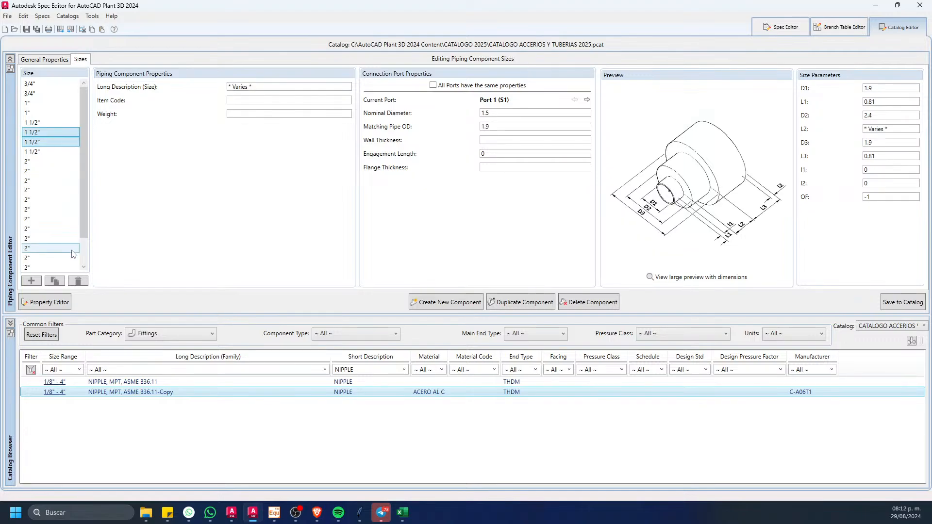
click(78, 281)
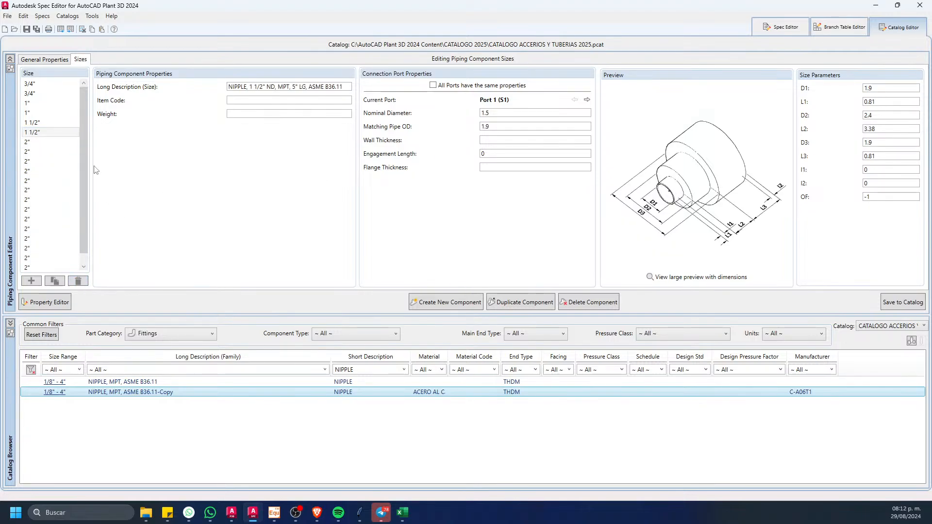
Step: Delete the 2" nipple entries with lengths shorter than 3 1/2"
click(37, 142)
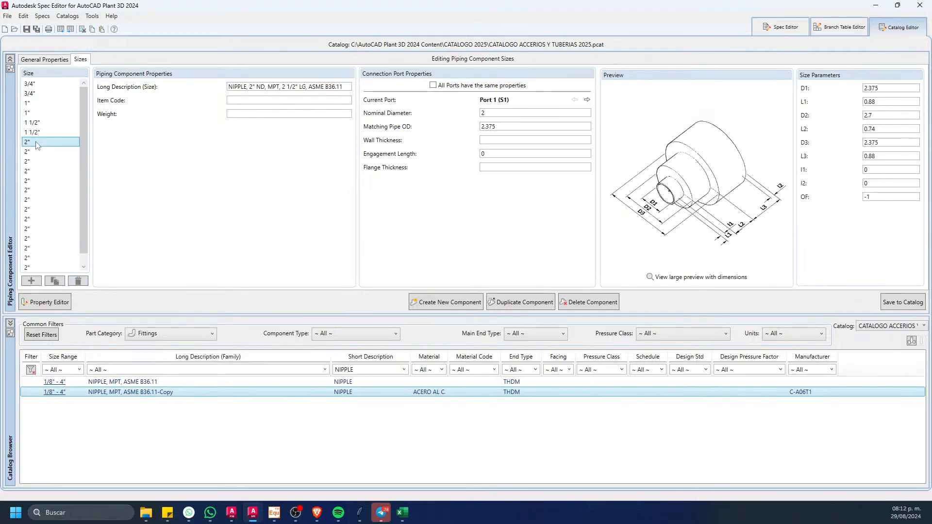
click(33, 179)
click(34, 171)
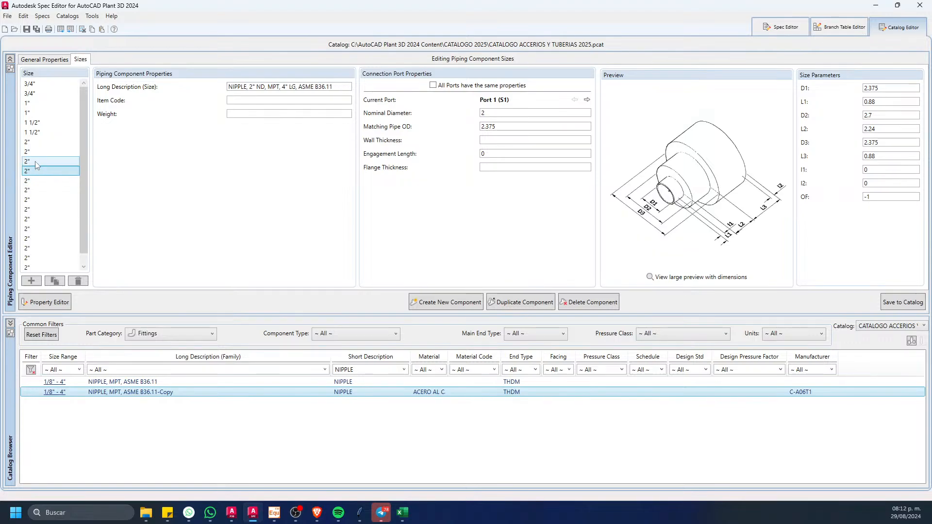
click(35, 161)
click(37, 149)
shift+click(37, 140)
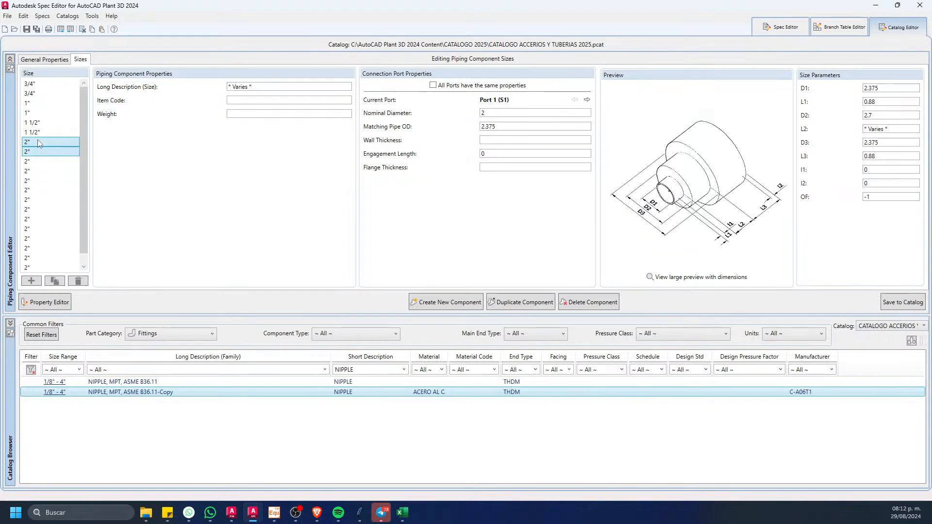
click(80, 278)
Step: Delete the 2" nipple entries with lengths of 4" and 4 1/2"
click(42, 173)
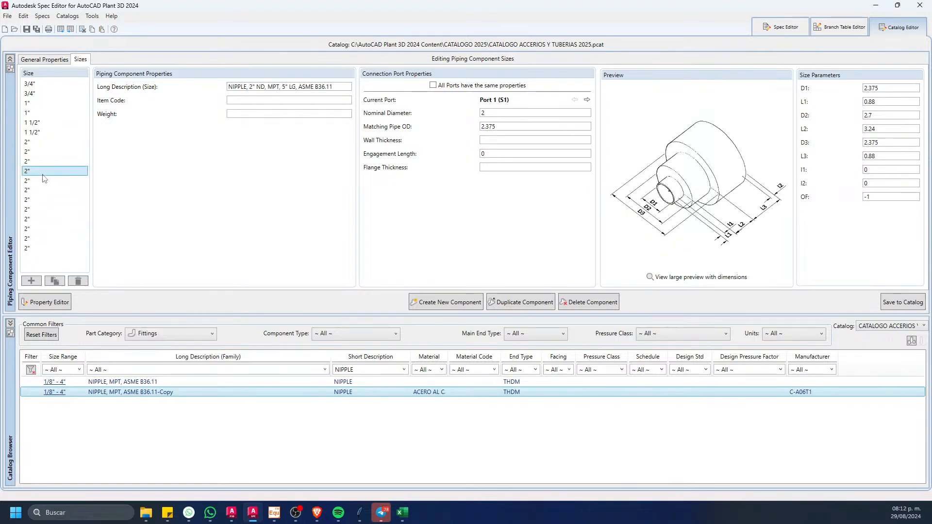
click(45, 161)
ctrl+click(44, 154)
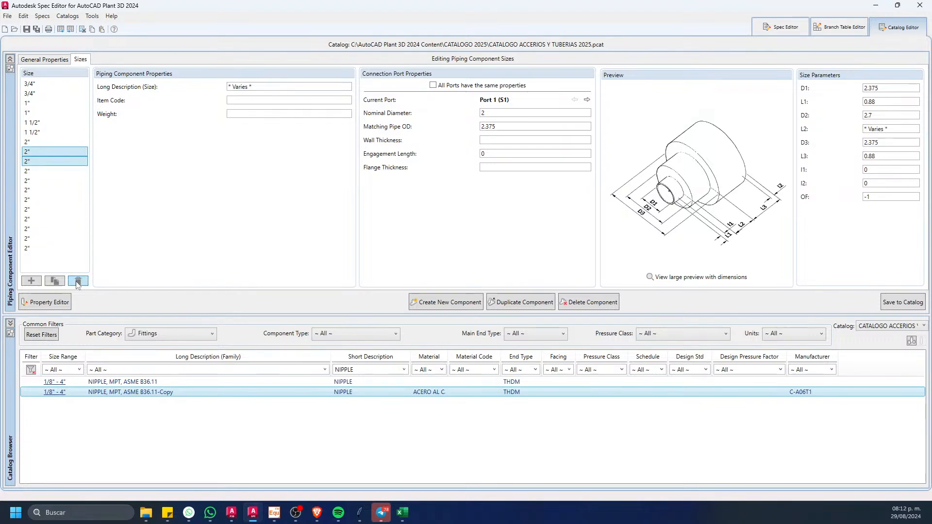
Step: Delete the 2" nipple entries with lengths of 5 1/2" and longer, and save the component to the catalog
click(45, 161)
shift+click(35, 231)
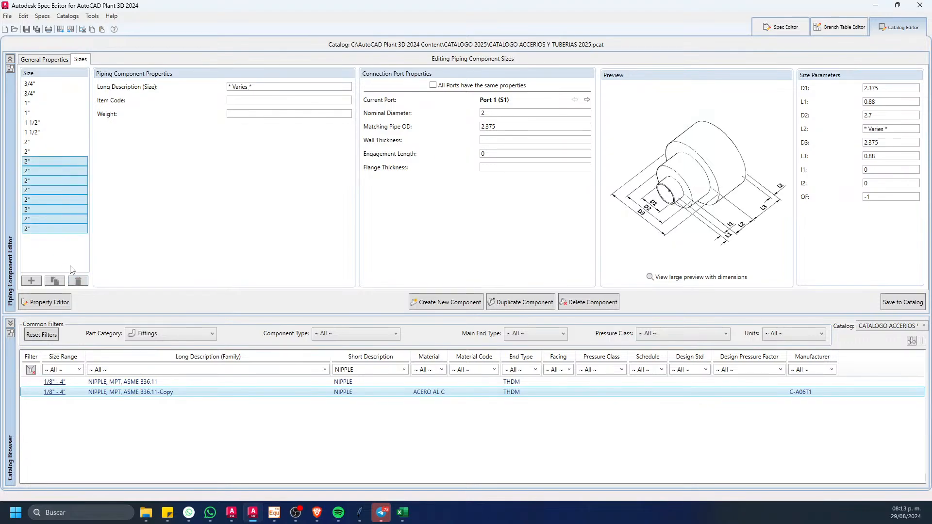
click(77, 281)
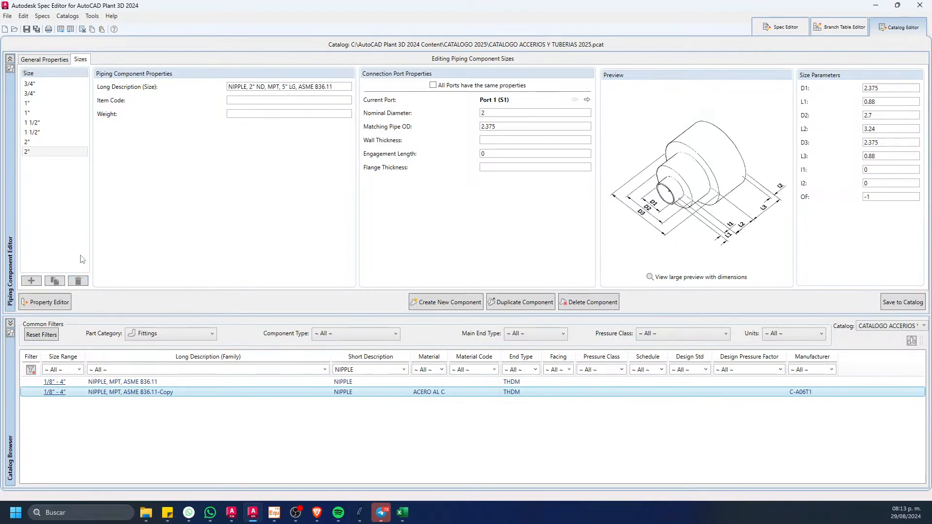
click(896, 304)
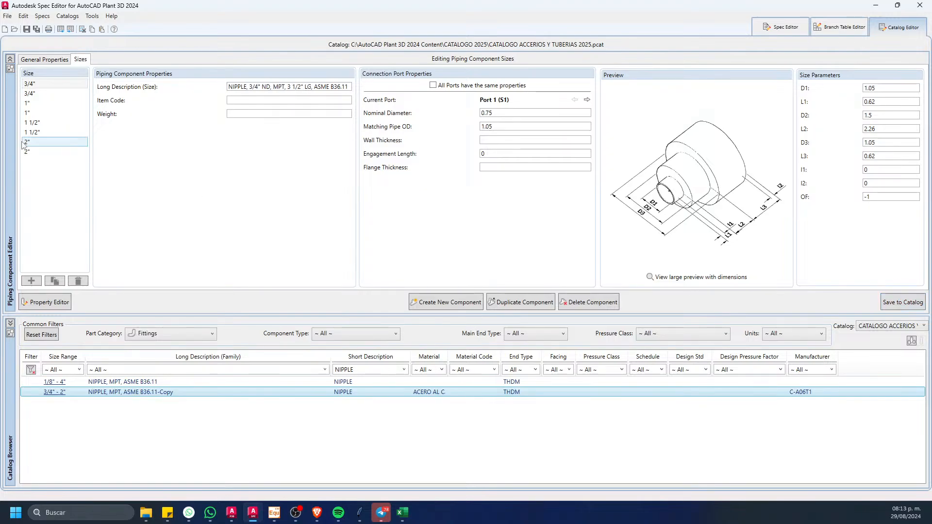
Step: Check the length description of every remaining nipple size from 3/4" to 2"
click(30, 84)
shift+click(34, 96)
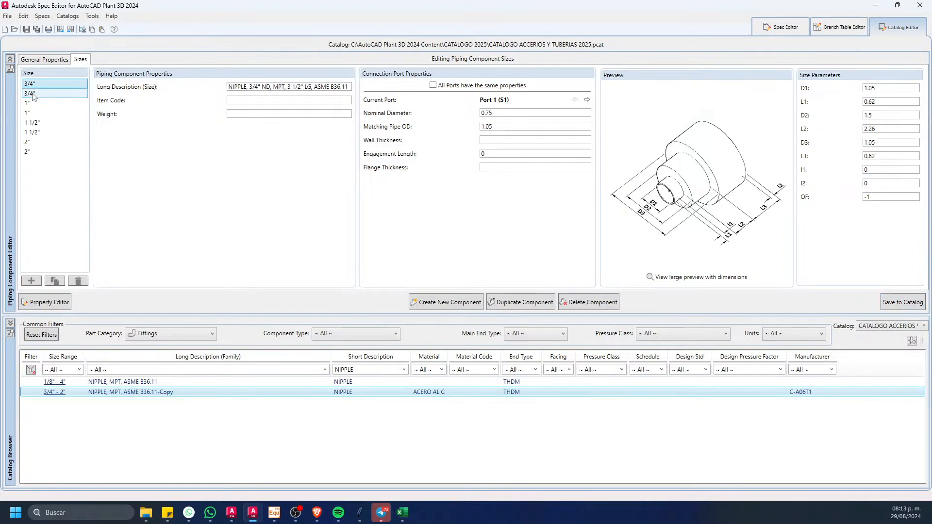
click(32, 103)
click(32, 113)
click(32, 122)
click(32, 132)
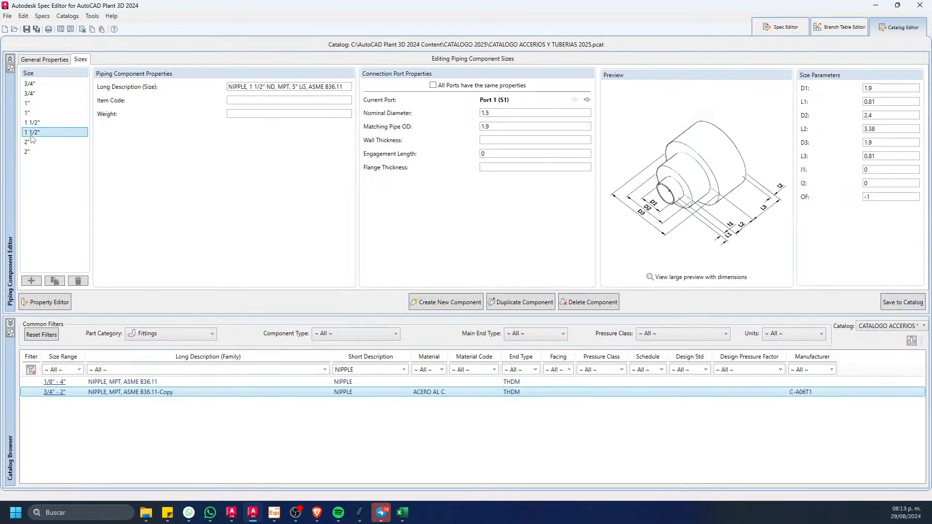
click(32, 141)
click(32, 152)
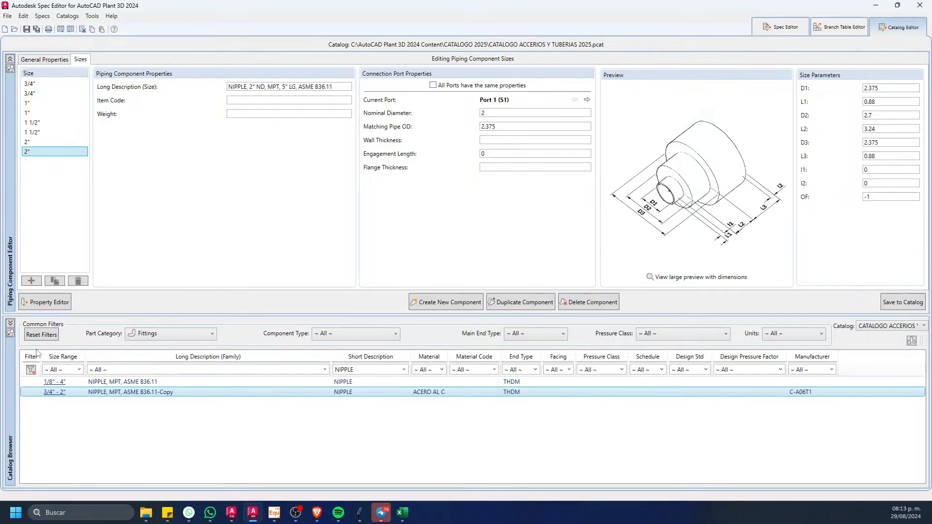
Step: Duplicate the trimmed nipple as a new part family named NIPPLE, MPT, ASME B36.11-Copy-Copy
right_click(167, 394)
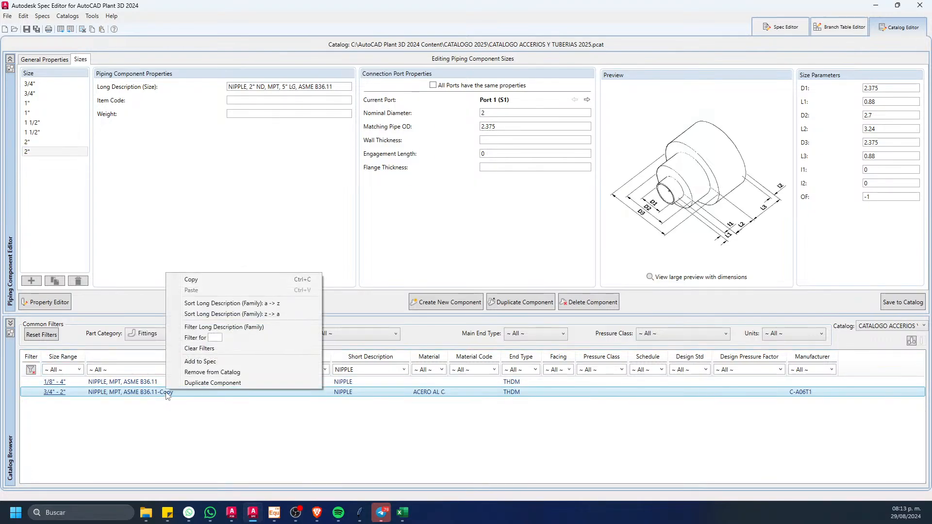
click(203, 381)
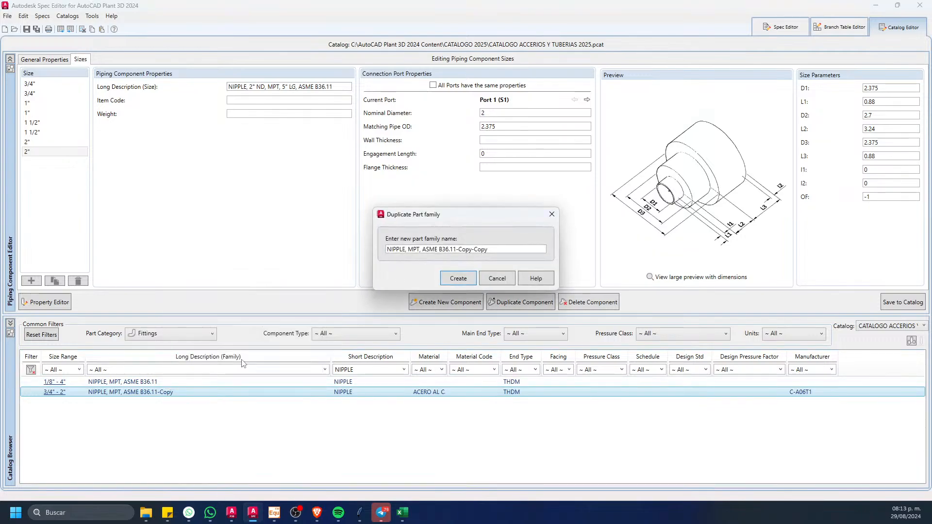
click(446, 278)
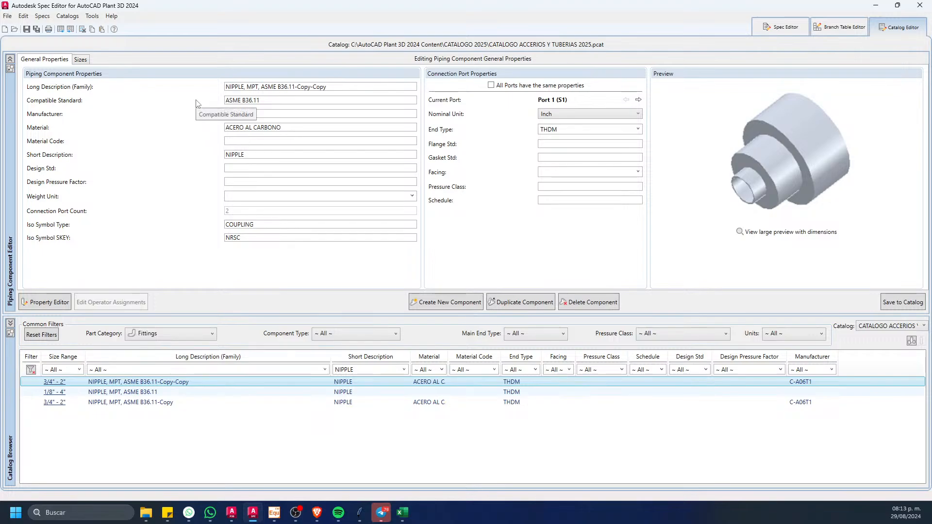
Step: Delete the 5" long entries of the 3/4", 1", 1 1/2" and 2" sizes from NIPPLE, MPT, ASME B36.11-Copy
click(81, 59)
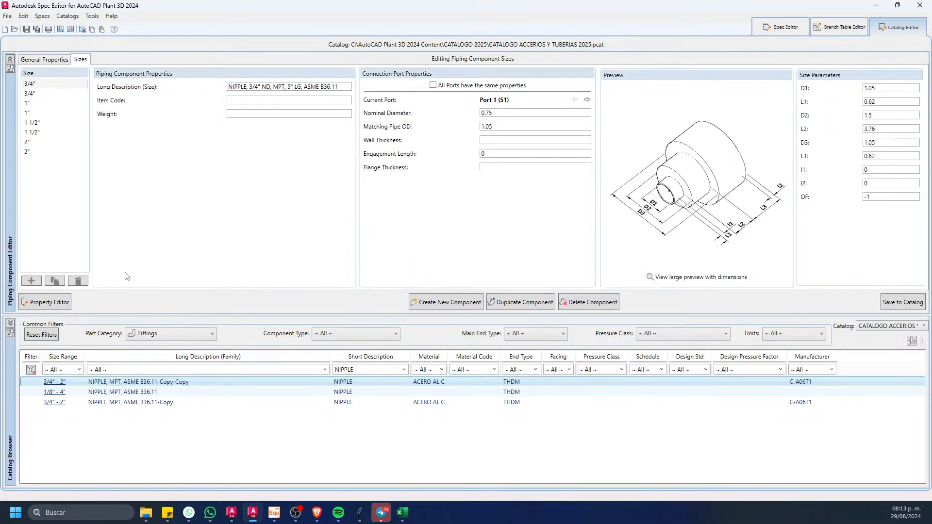
click(163, 402)
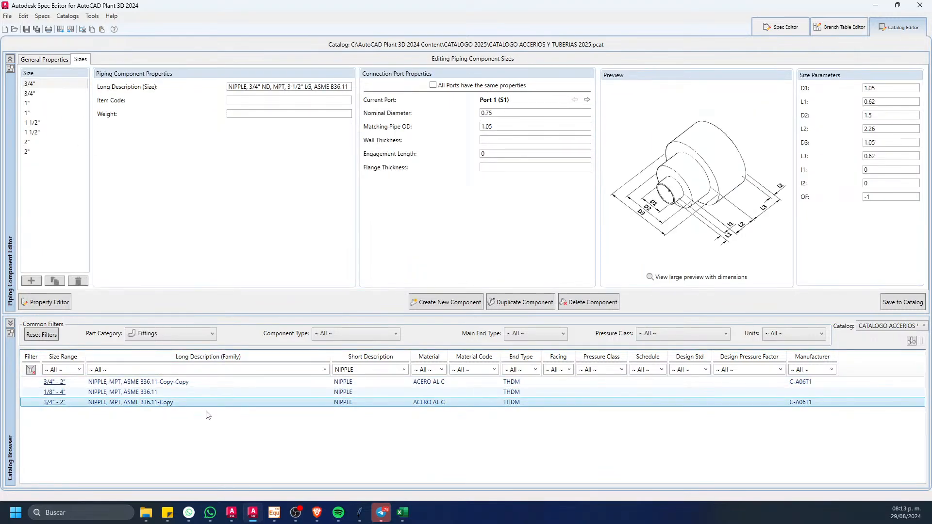
click(52, 95)
ctrl+click(48, 112)
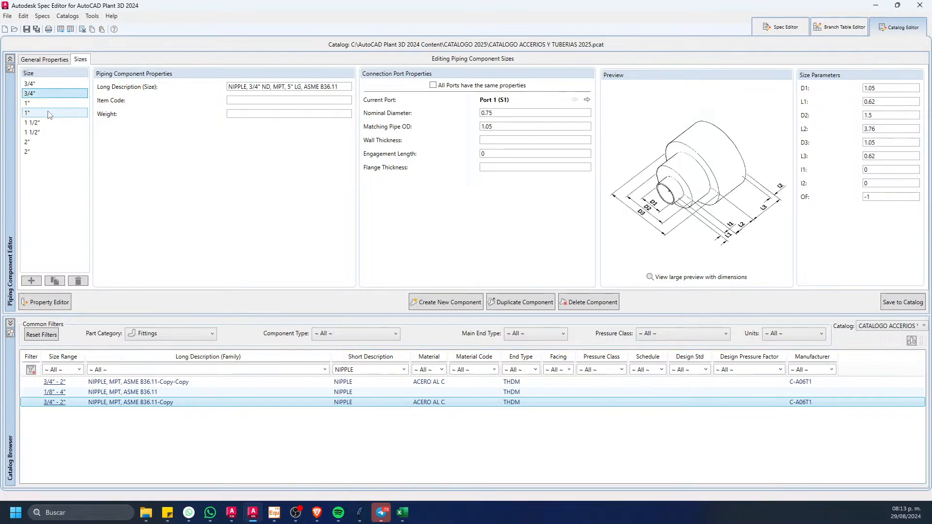
ctrl+click(46, 132)
ctrl+click(42, 151)
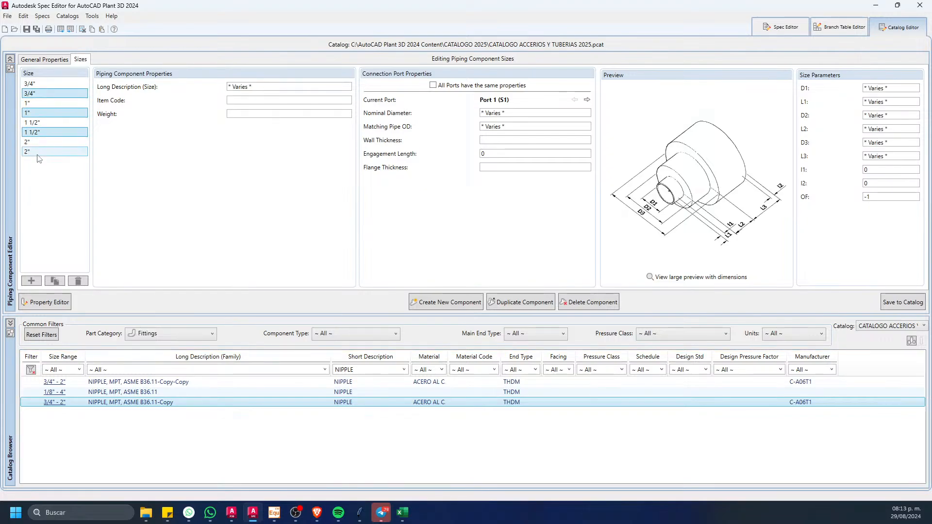
click(77, 281)
Step: Check the length descriptions of the sizes left in NIPPLE, MPT, ASME B36.11-Copy and save the component to the catalog
click(49, 93)
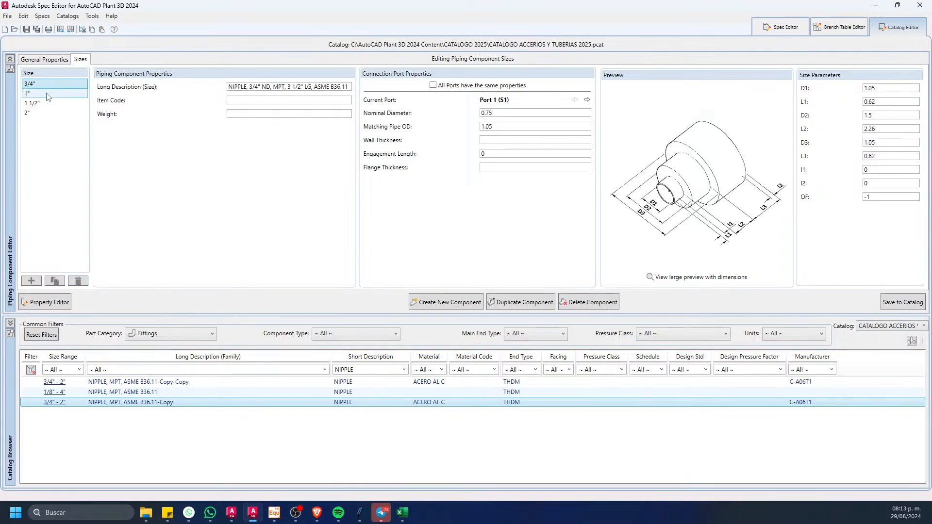
key(Down)
key(Down)
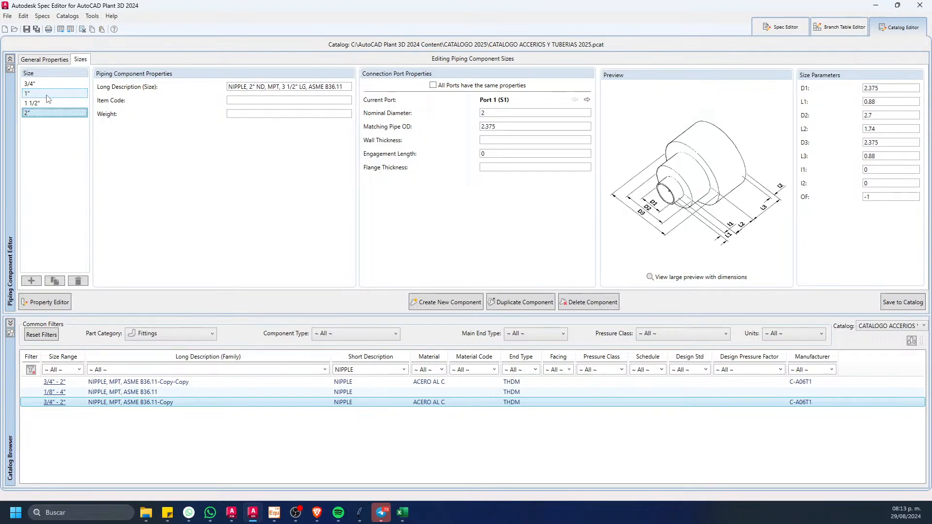
key(Up)
key(Up)
key(Up)
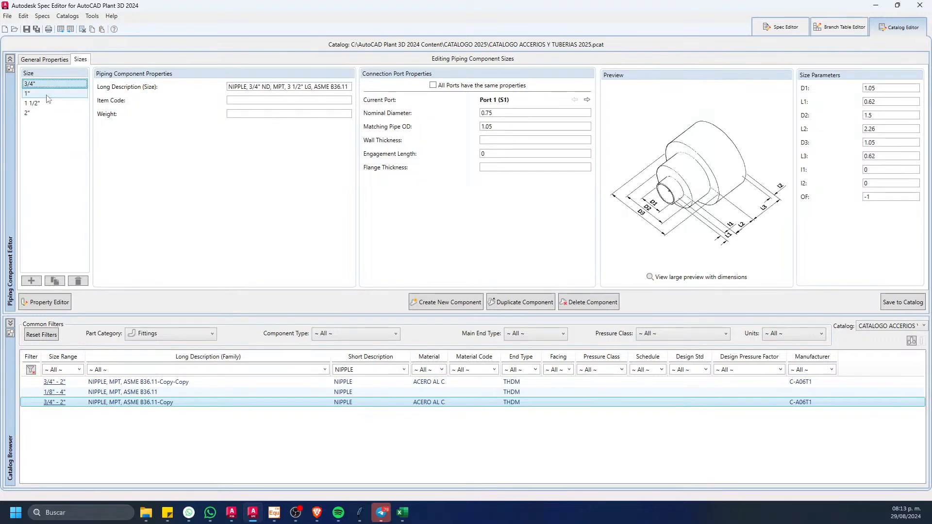
key(Down)
key(Down)
key(Down)
key(Up)
key(Up)
key(Up)
key(Down)
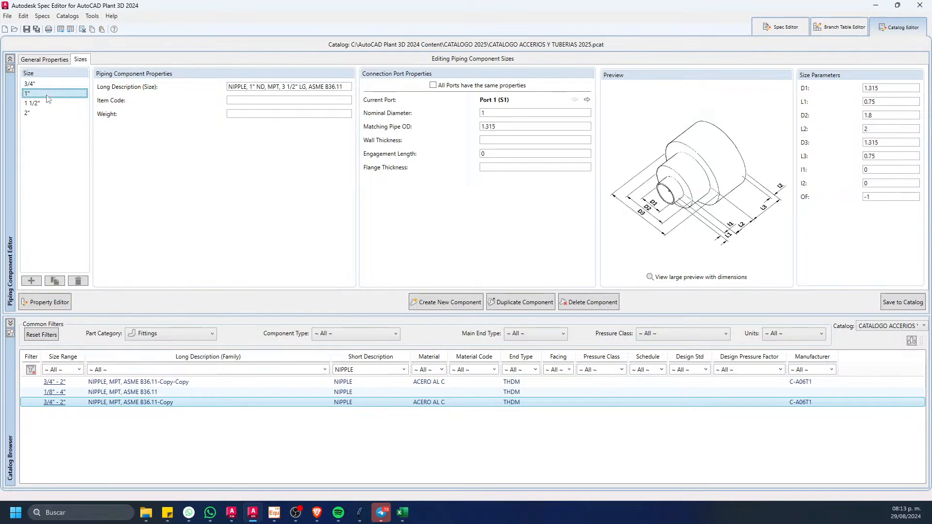
key(Down)
key(Down)
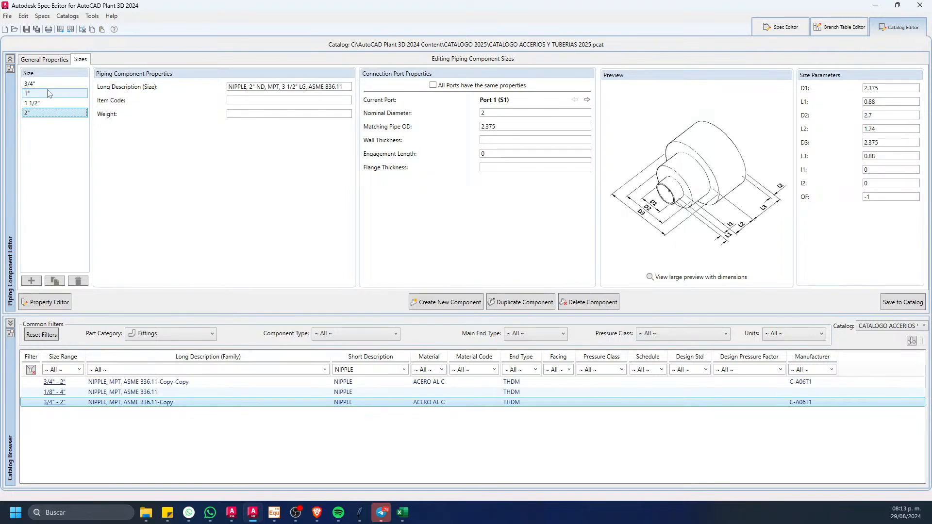
click(888, 303)
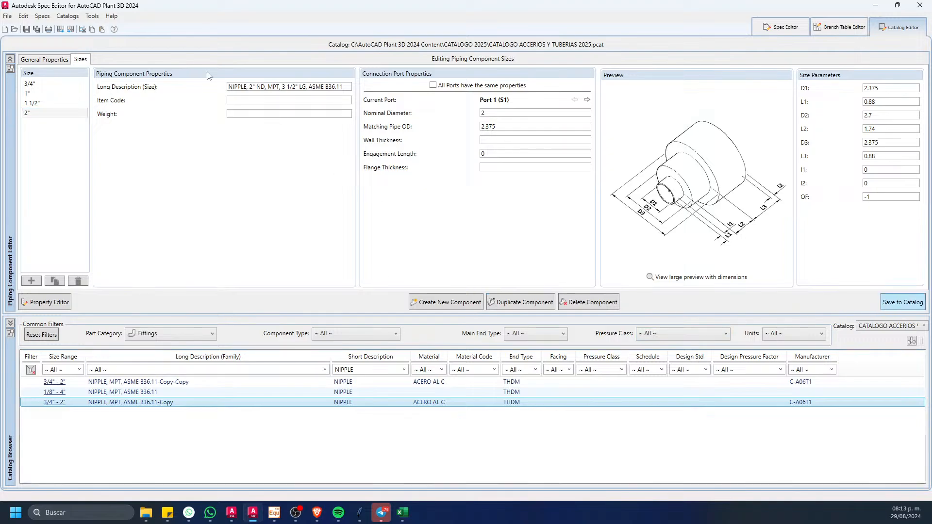
Step: Set the nipple's short description to NIPLE PLxPL and make all of its ports share the same properties
click(63, 60)
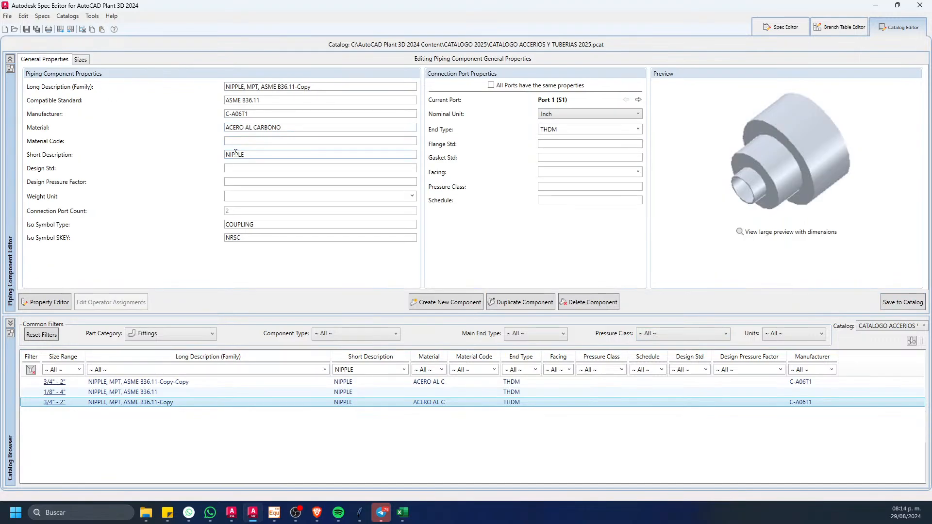
drag(259, 154, 182, 159)
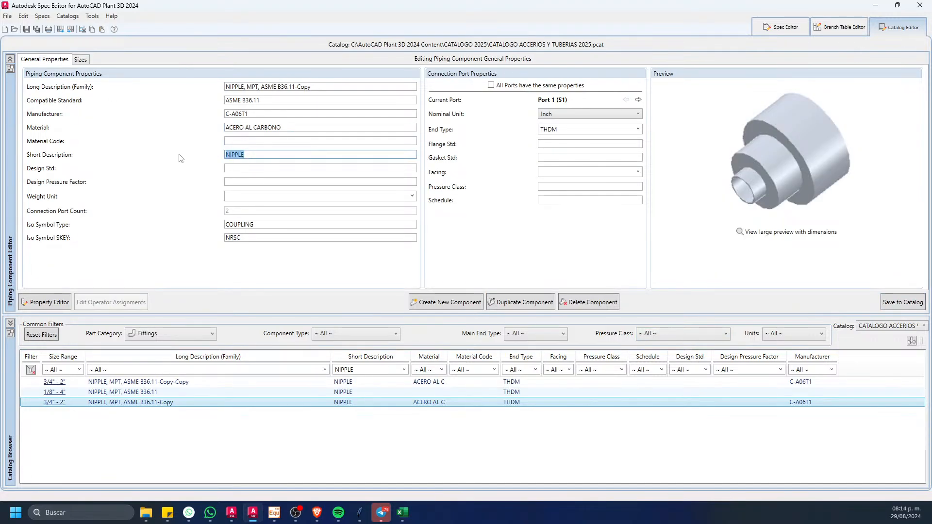
text(N)
click(490, 85)
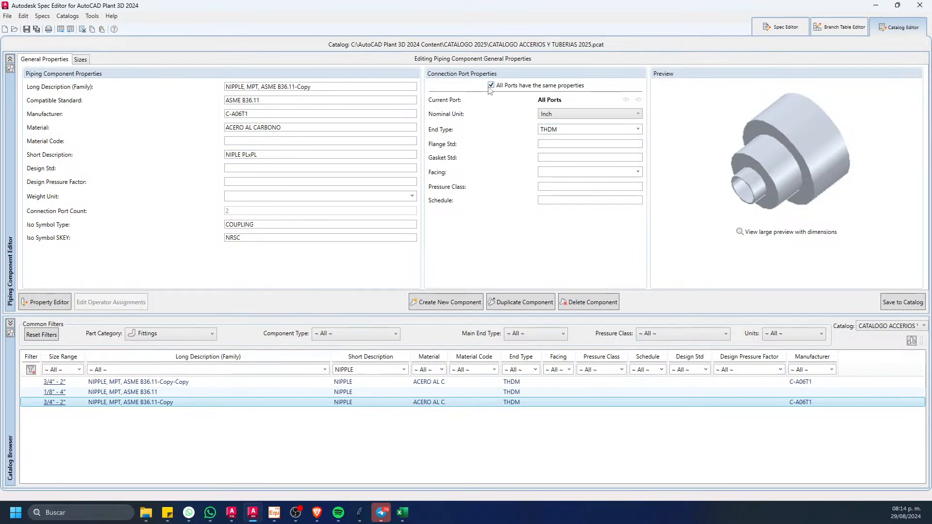
Step: Set the end type of all ports on NIPPLE, MPT, ASME B36.11-Copy to PL and save the component to the catalog
click(638, 129)
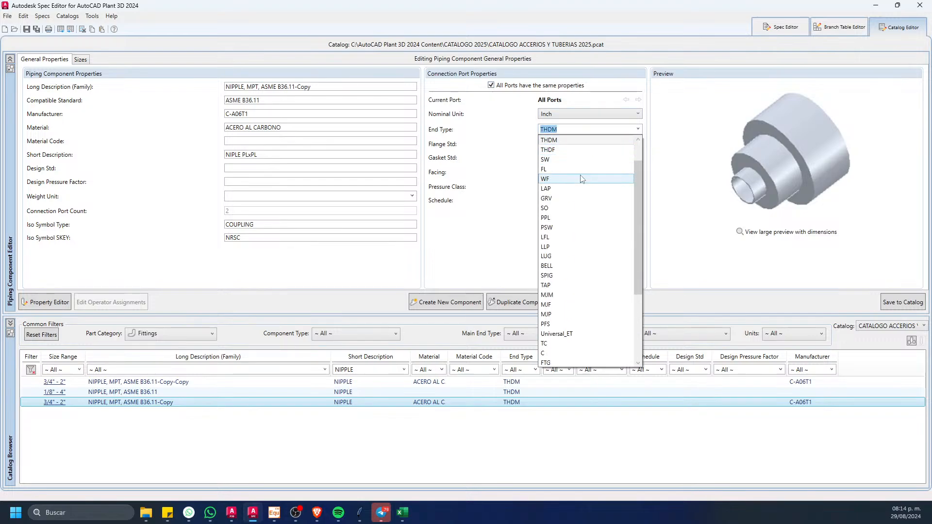
scroll(636, 215, up, 1)
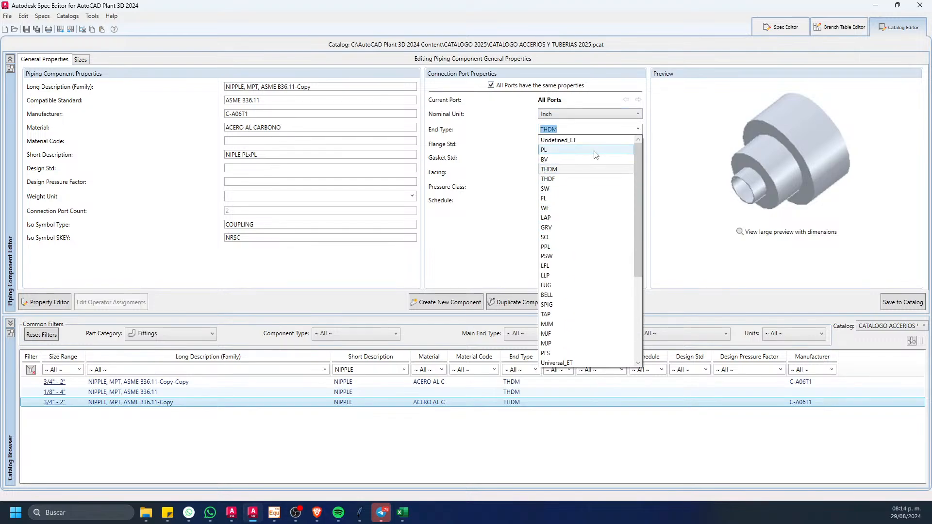
click(551, 169)
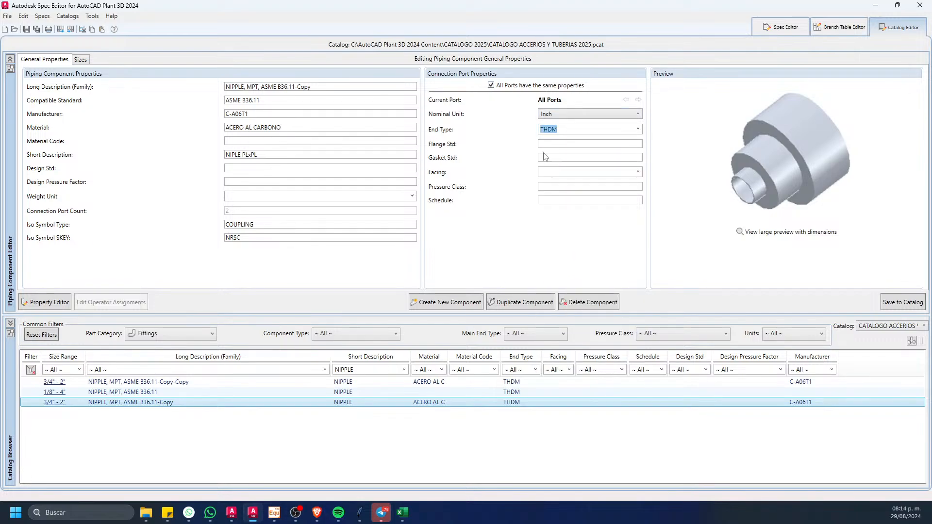
click(637, 129)
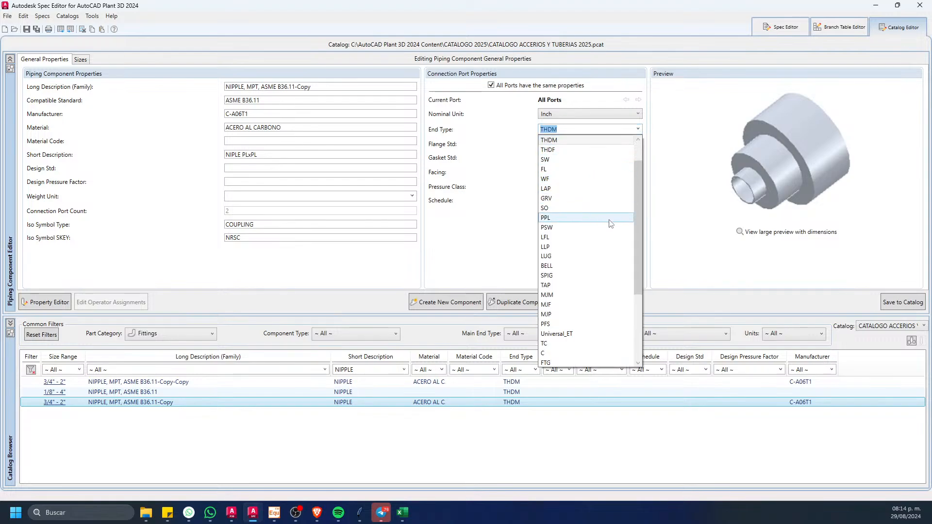
scroll(590, 152, up, 1)
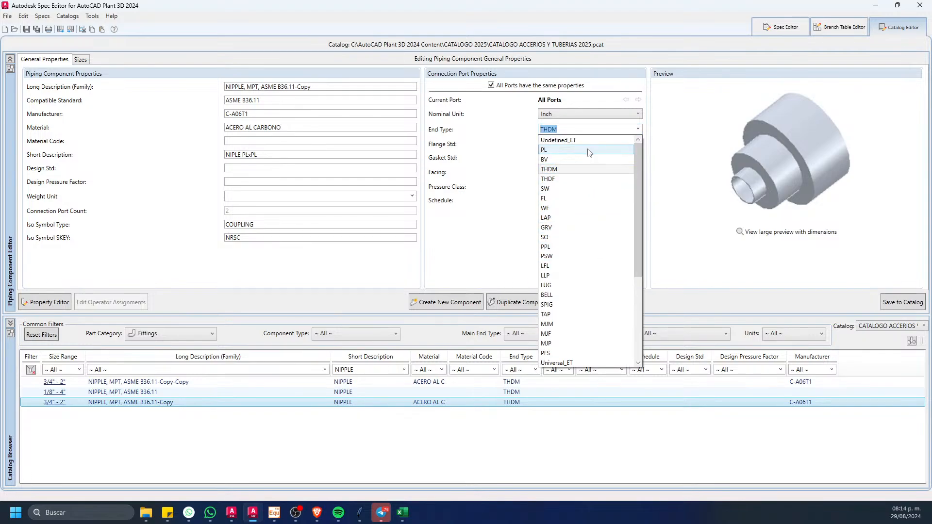
click(590, 151)
click(564, 284)
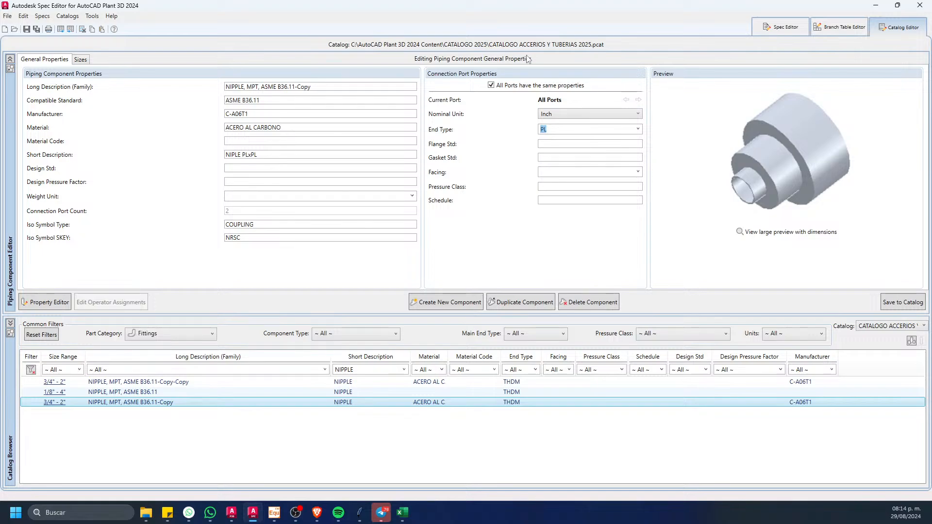
click(896, 303)
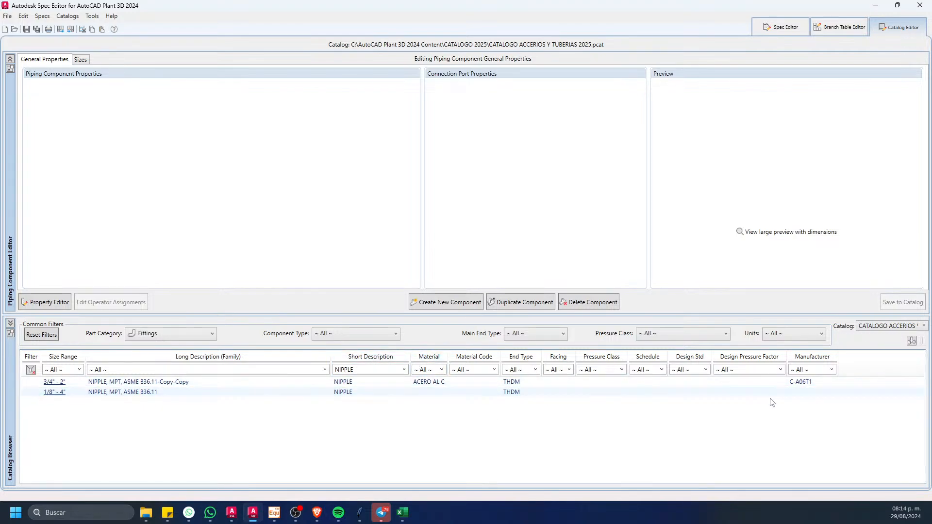
Step: Delete the 3 1/2" long entries from NIPPLE, MPT, ASME B36.11-Copy-Copy and check the length descriptions of the remaining sizes
click(272, 382)
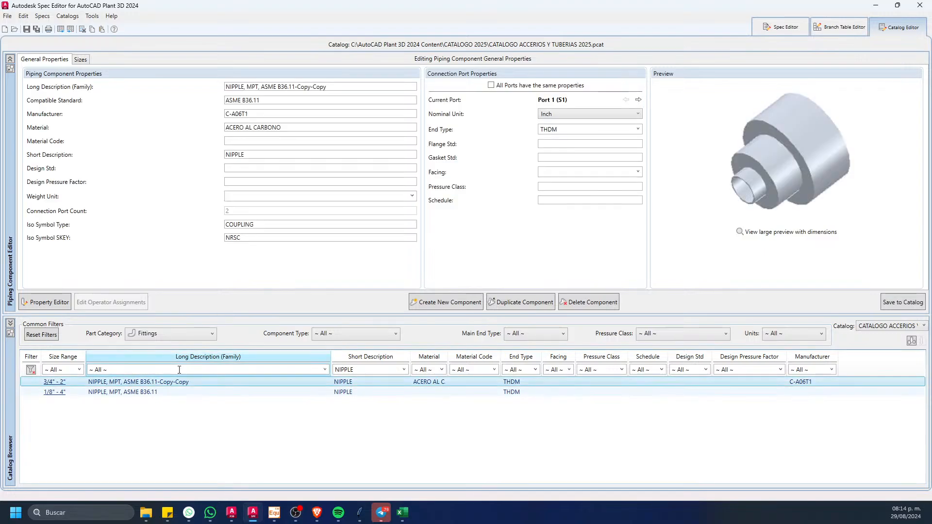
click(81, 60)
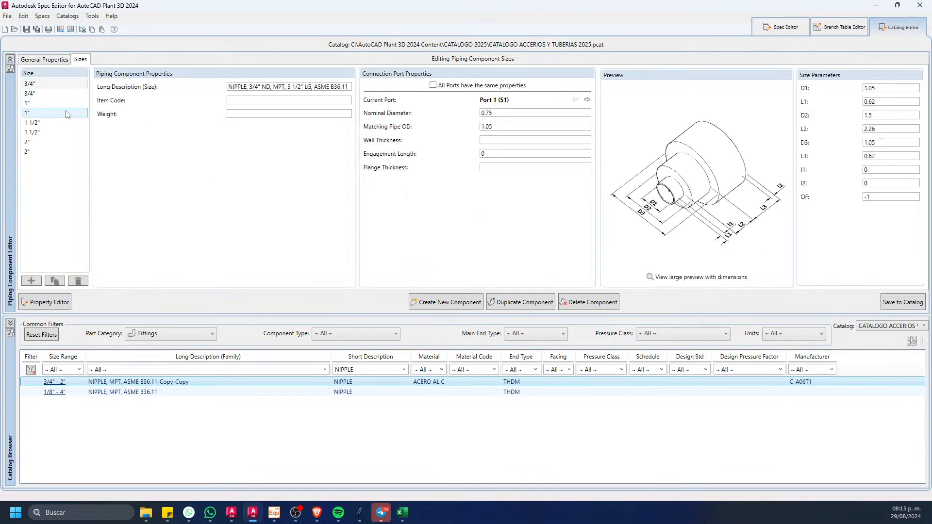
click(39, 84)
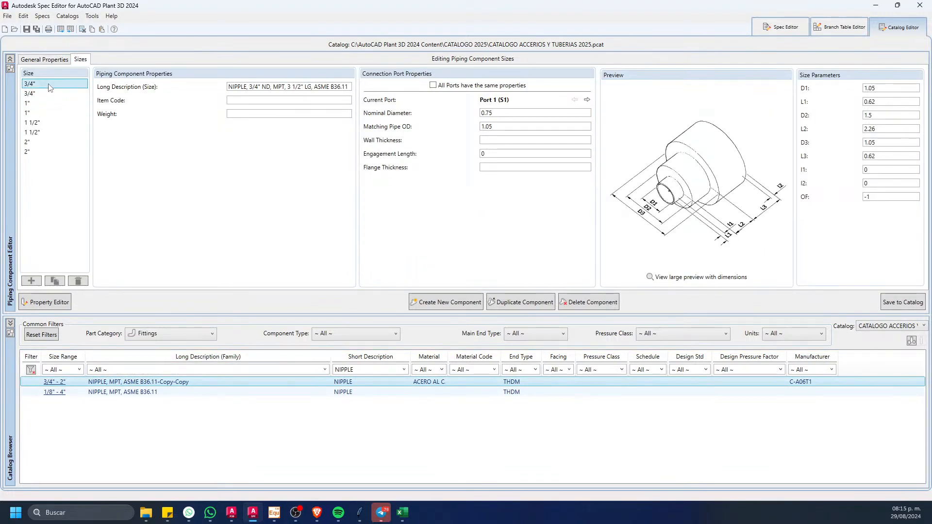
ctrl+click(42, 103)
ctrl+click(46, 123)
ctrl+click(44, 142)
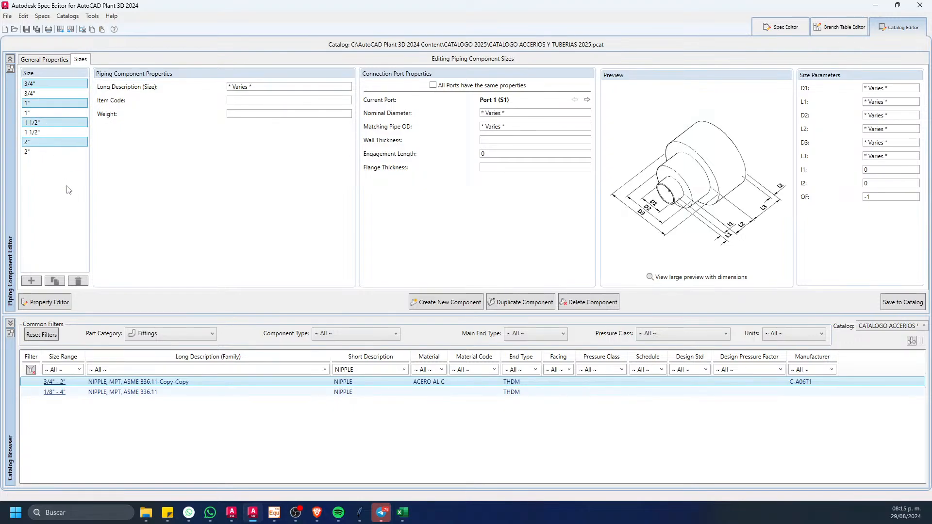
click(78, 281)
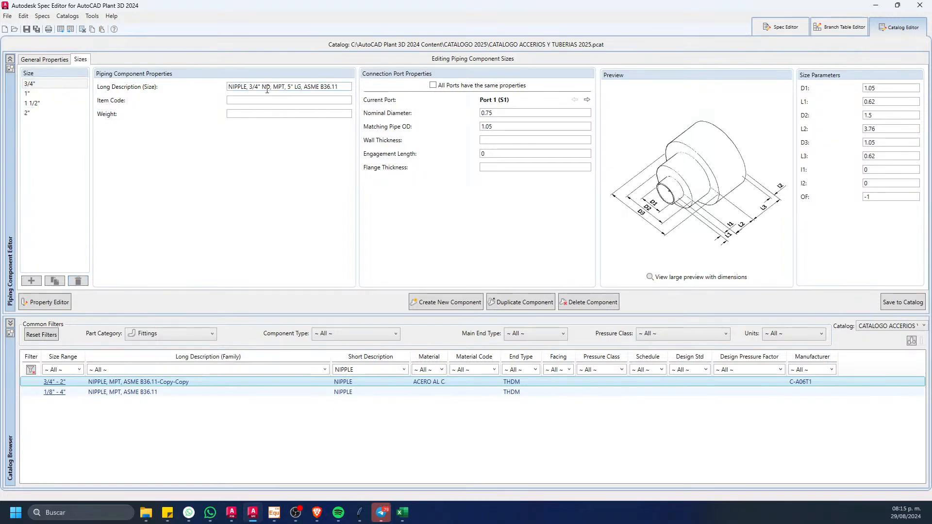
click(52, 95)
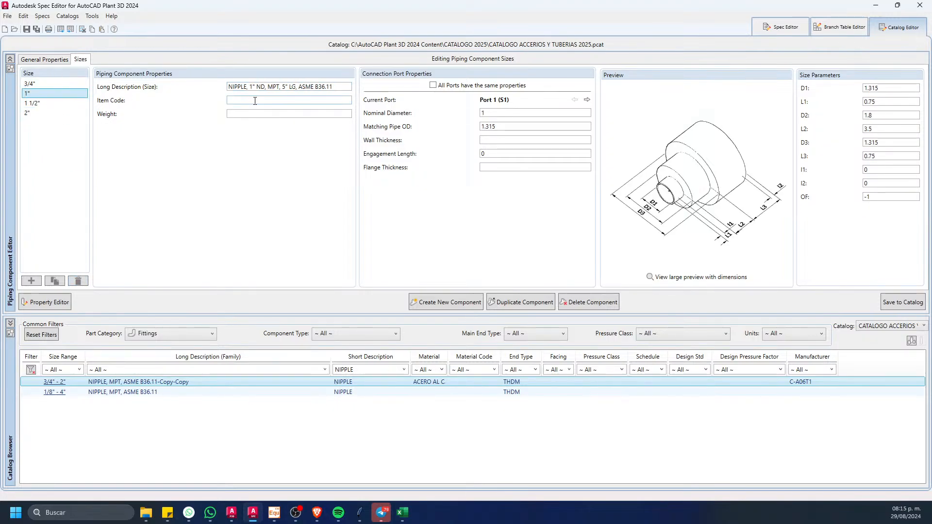
click(64, 110)
click(63, 105)
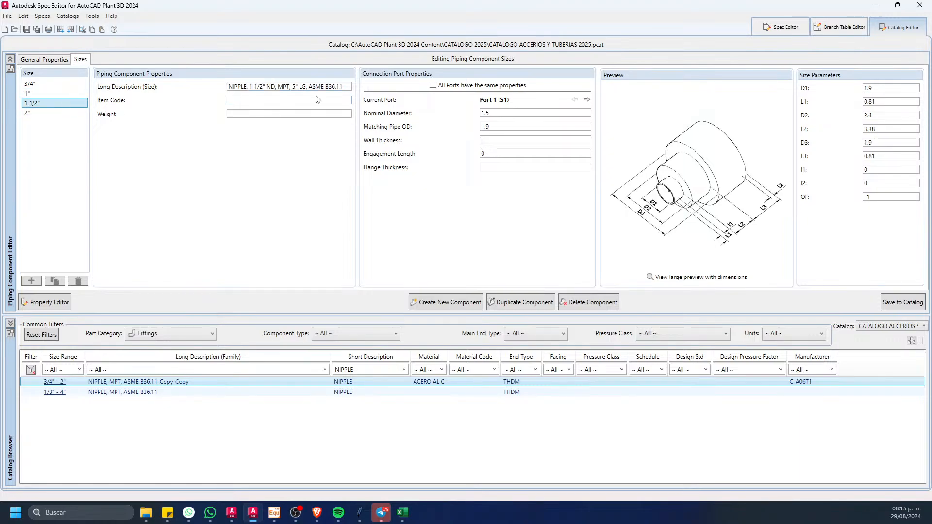
click(43, 112)
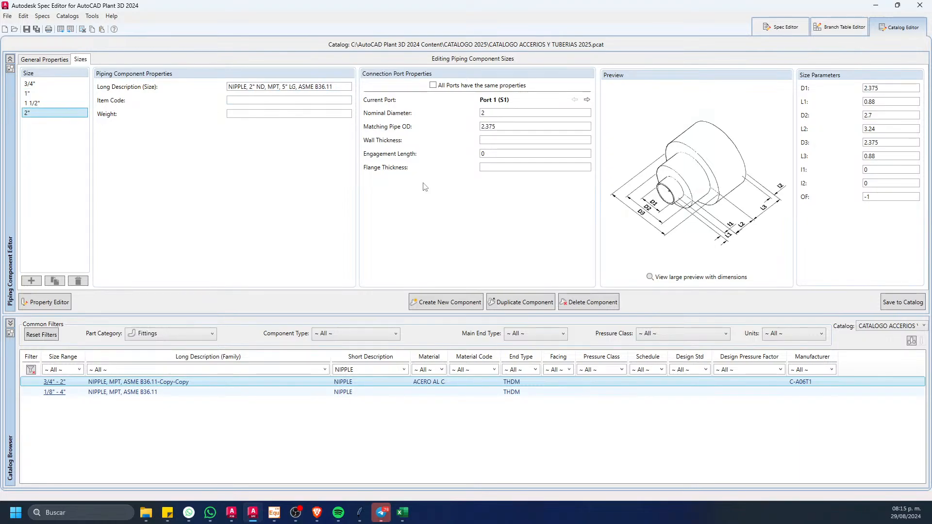
Step: Give all ports of NIPPLE, MPT, ASME B36.11-Copy-Copy the same properties with end type PL, overwriting the differing values
click(65, 60)
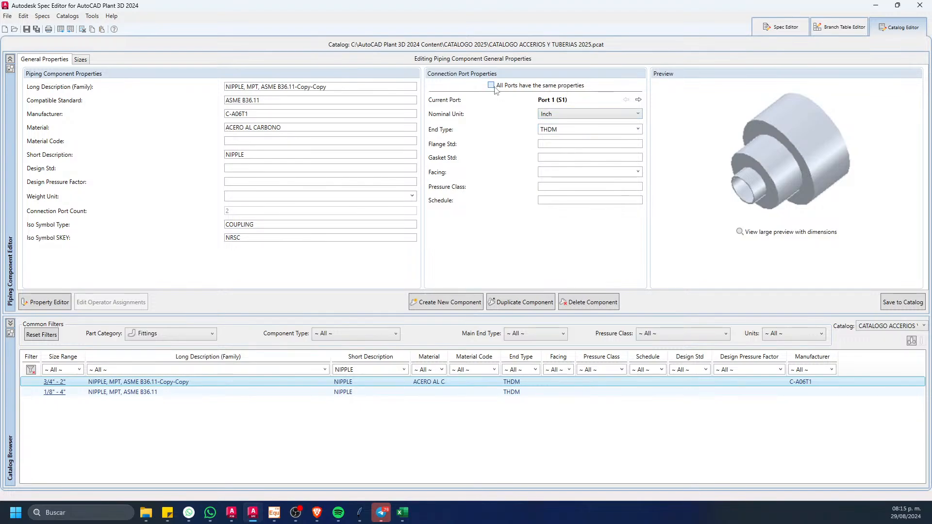
click(491, 86)
click(636, 129)
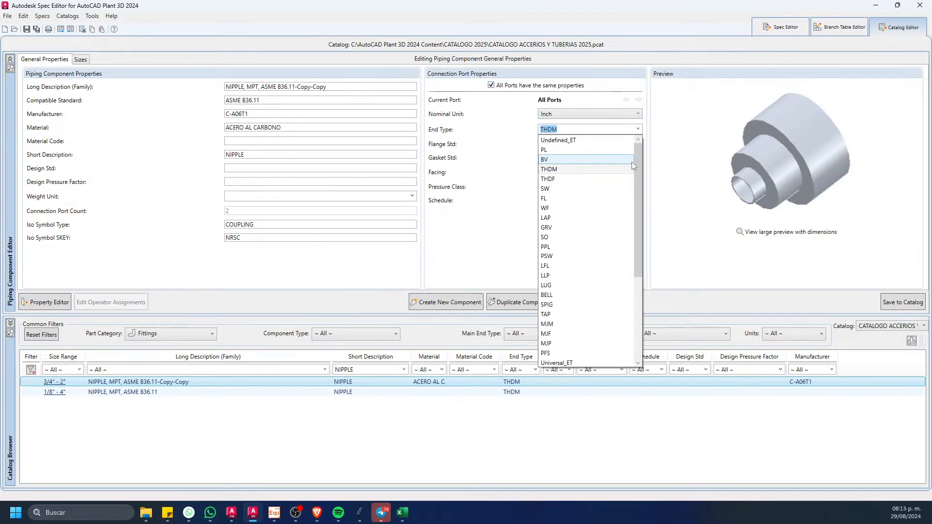
click(571, 151)
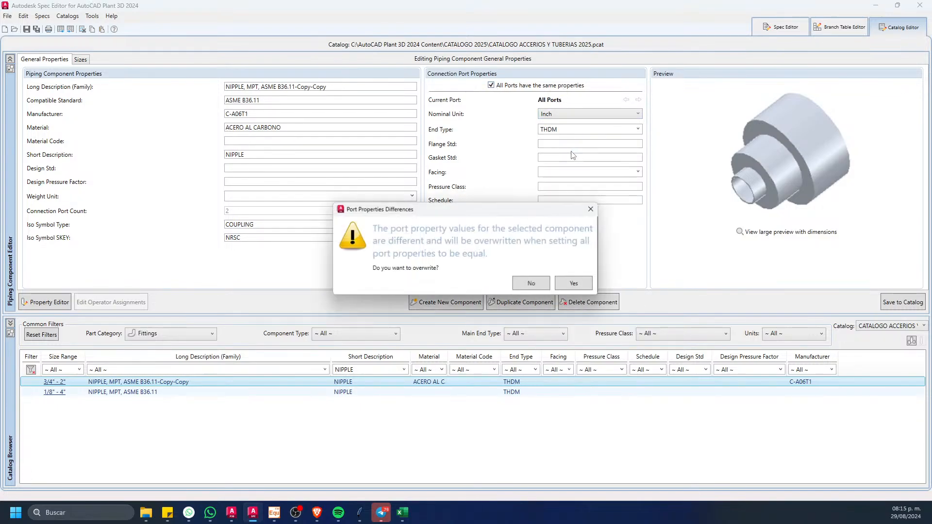
click(578, 285)
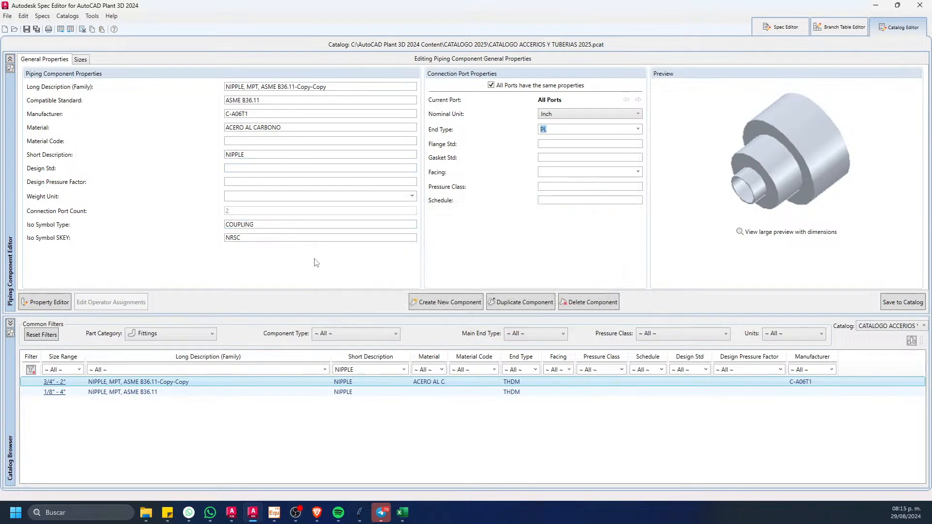
Step: Set the short description of NIPPLE, MPT, ASME B36.11-Copy-Copy to NIPLE PLxPL 5"LG and save it to the catalog
drag(257, 155, 178, 153)
text(N)
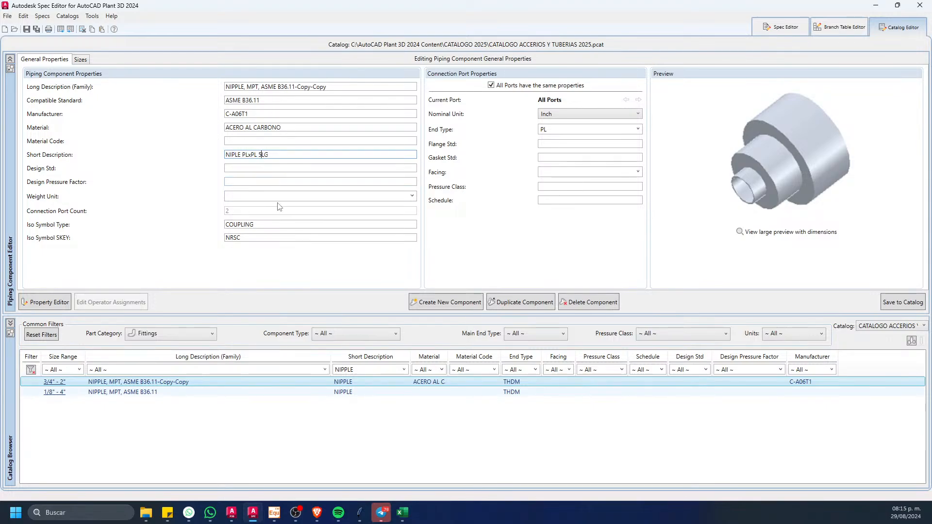
text(")
click(889, 305)
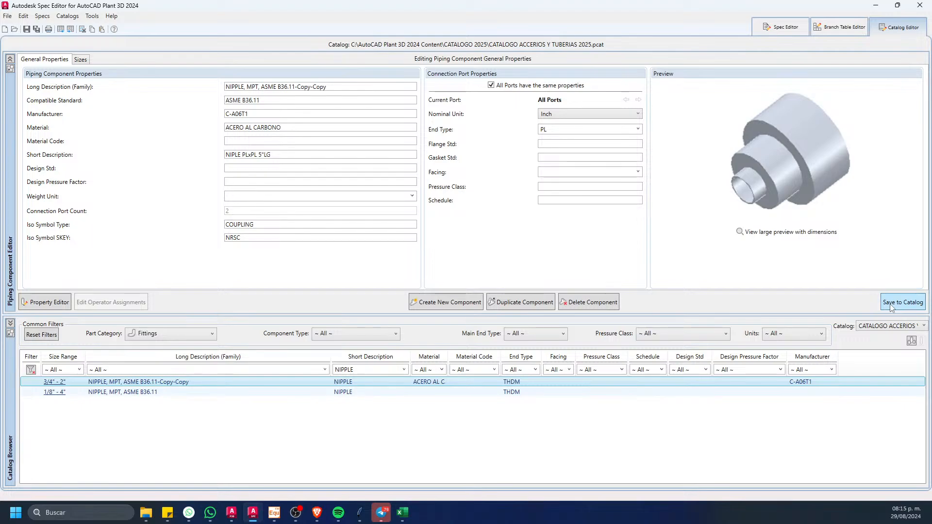
Step: Clear the NIPPLE filter and list only the fittings of manufacturer C-A06T1
click(31, 369)
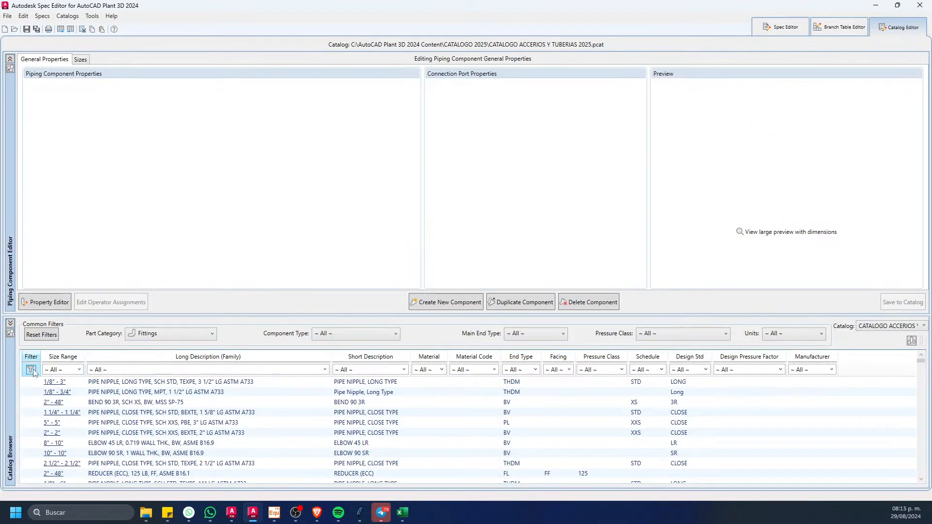
click(831, 370)
click(803, 401)
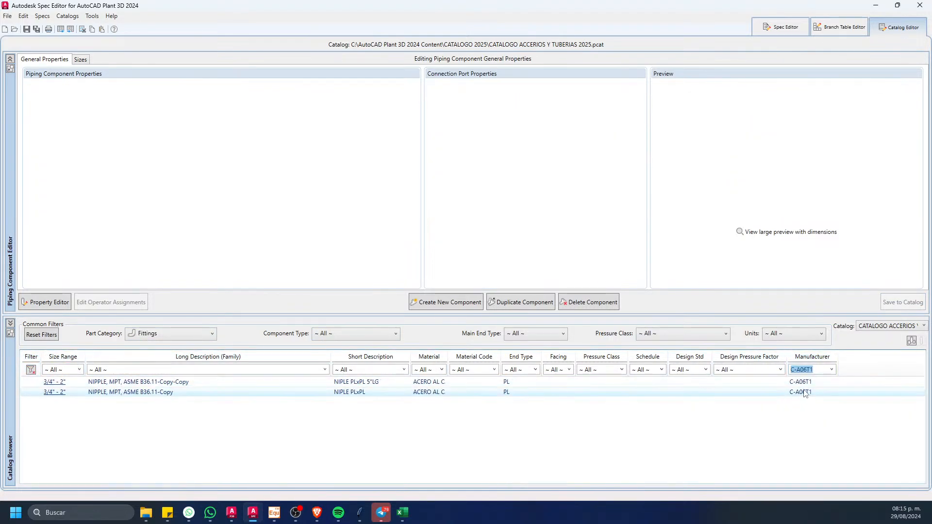
Step: Set the short description of NIPPLE, MPT, ASME B36.11-Copy to NIPLE PLxPL 3 1/2" LG and save it to the catalog
click(219, 392)
click(278, 154)
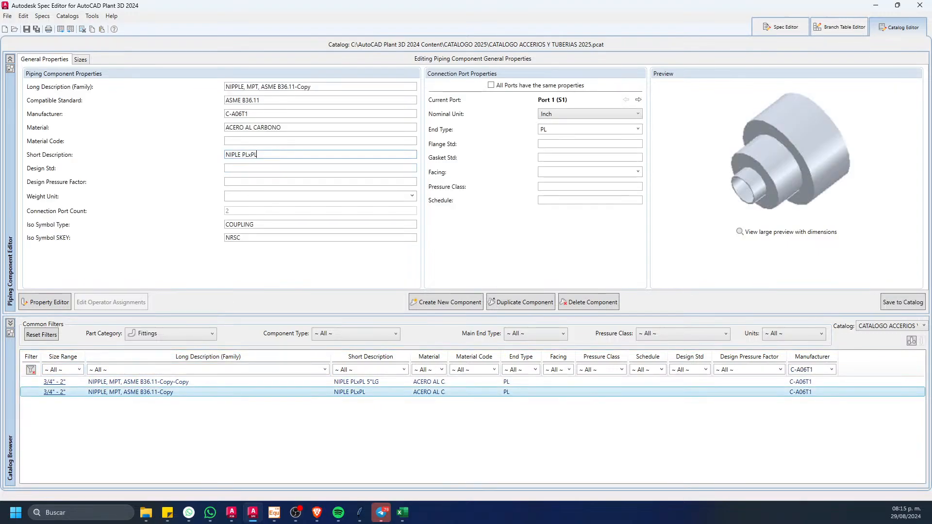
text(3 1/2" LG)
click(883, 304)
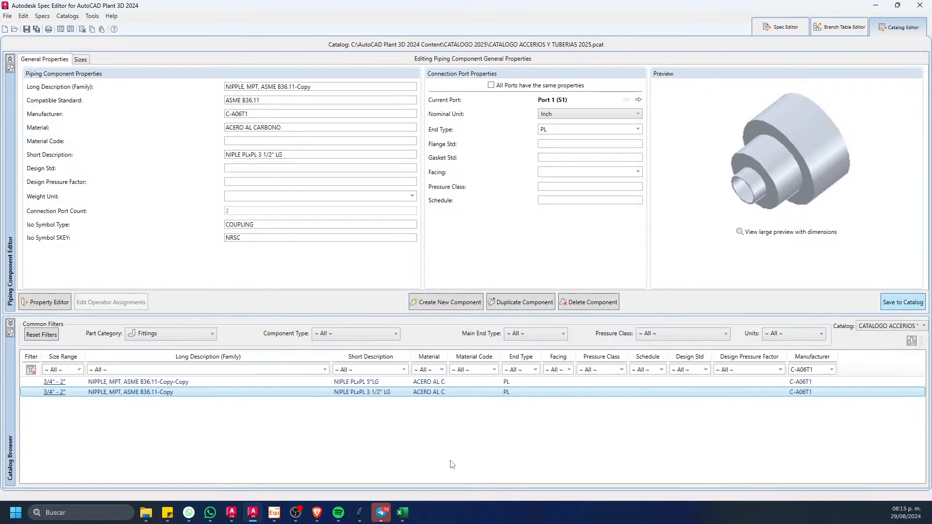
Step: Replace the 3 1/2" nipple's long description with the text copied from cell E8 of the Excel C-A06T1 sheet and save it
click(403, 512)
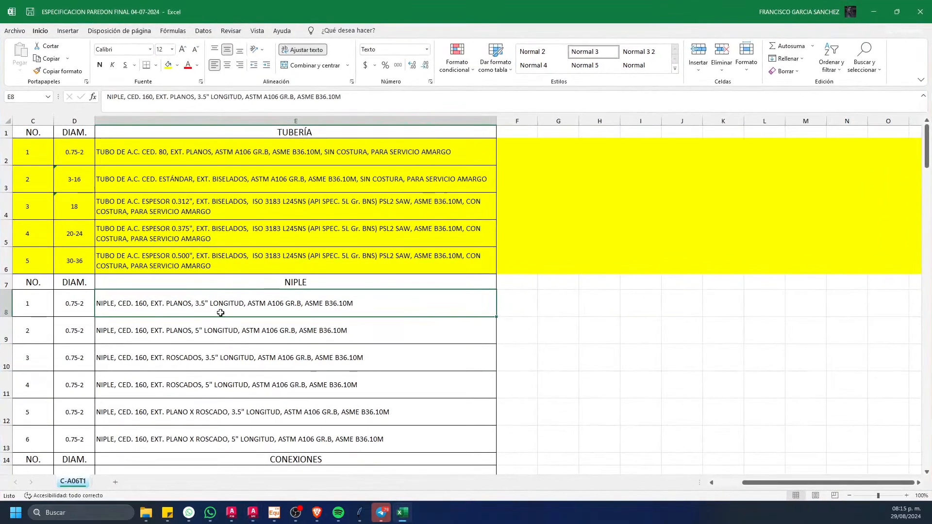
click(272, 361)
click(227, 309)
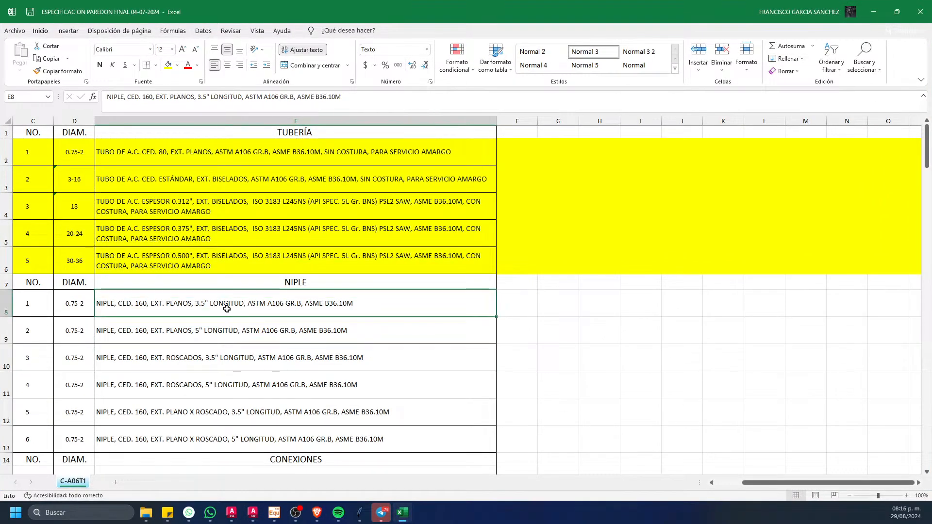
key(ctrl+c)
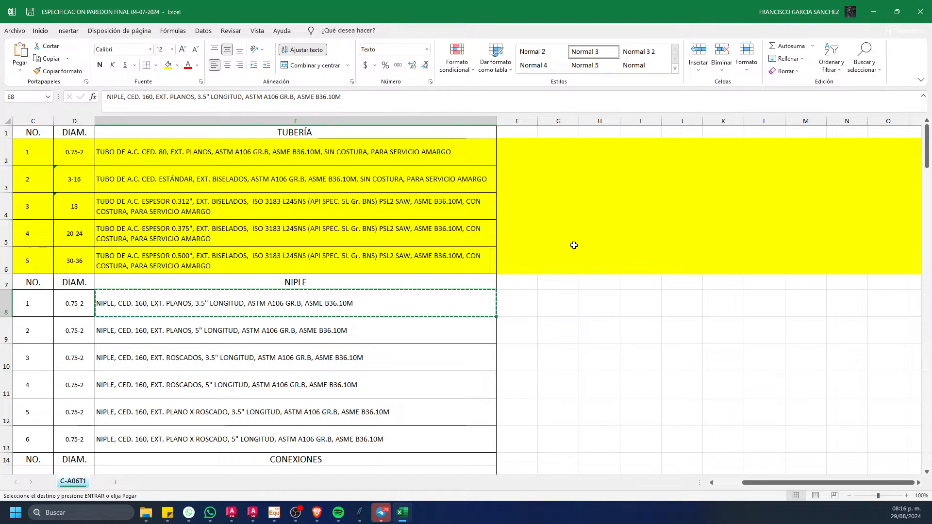
key(alt+Tab)
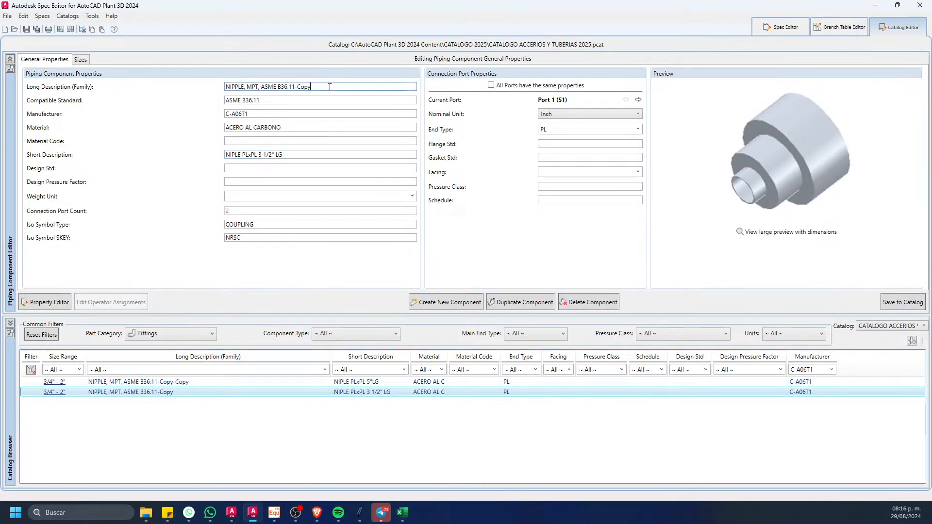
drag(329, 88, 199, 88)
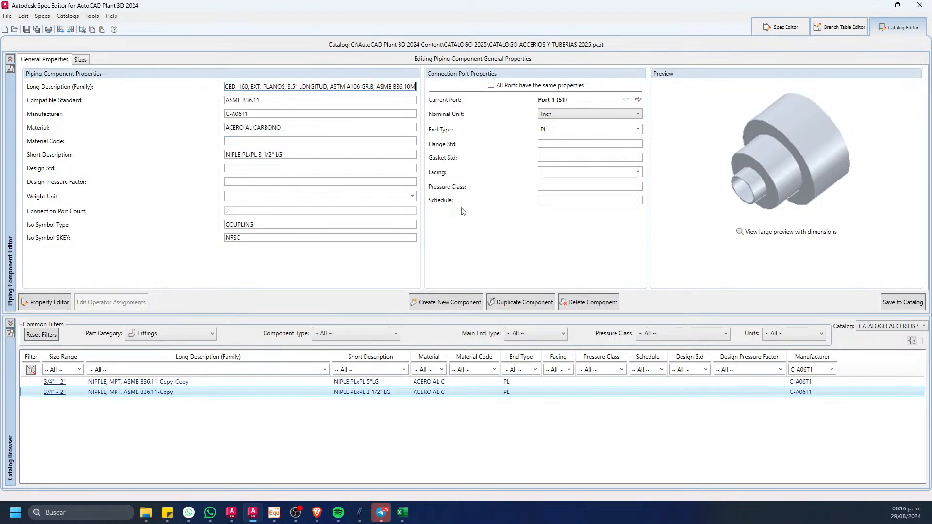
click(901, 300)
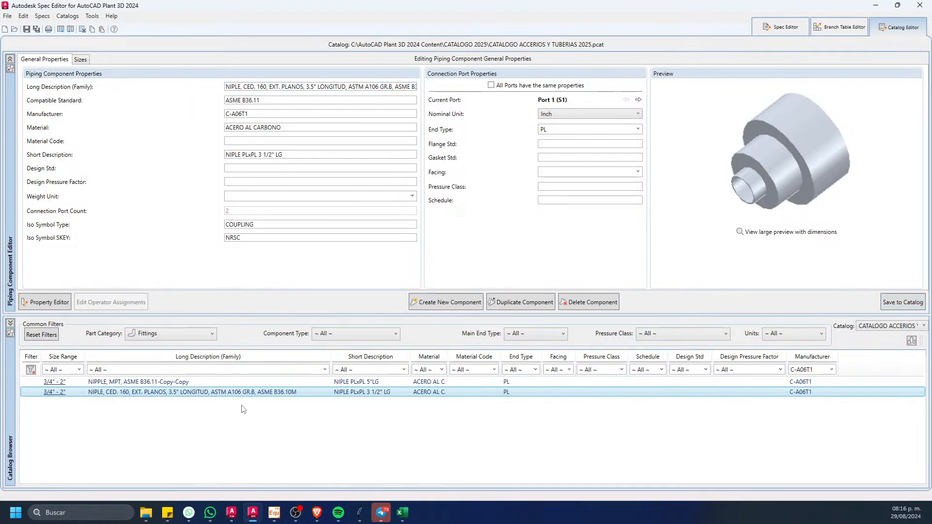
Step: Switch to Excel and fill cell C8, the number of the first nipple row, with yellow
click(402, 512)
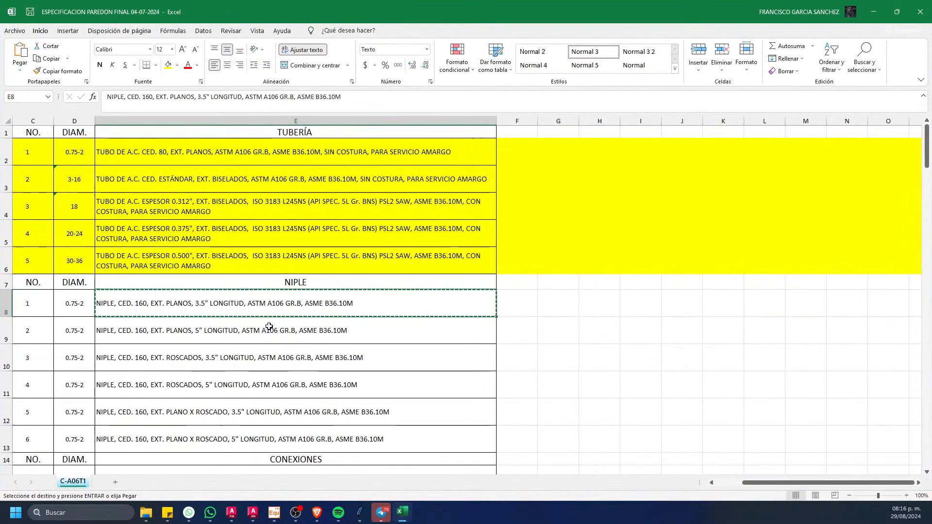
click(22, 301)
click(168, 64)
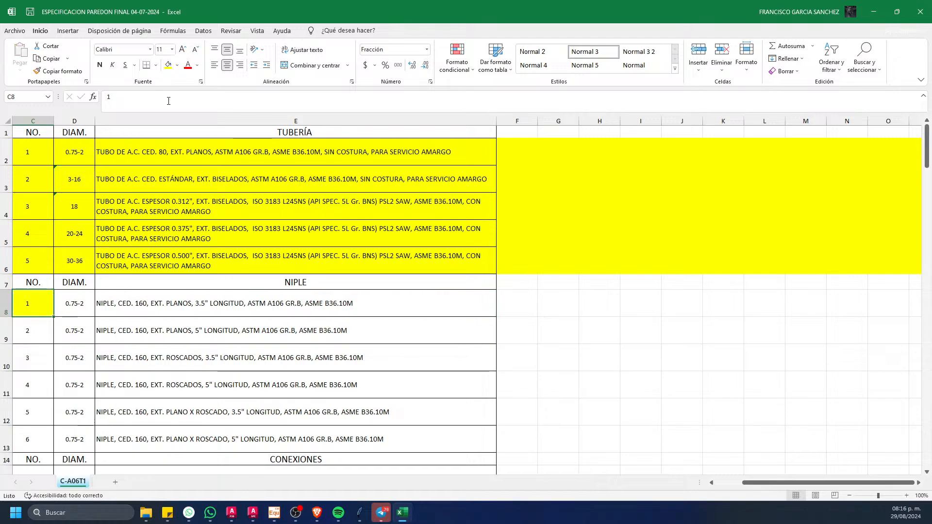
Step: Replace the 5" nipple's long description in Spec Editor with the text copied from cell E9 of the Excel sheet and save it to the catalog
click(183, 340)
key(ctrl+c)
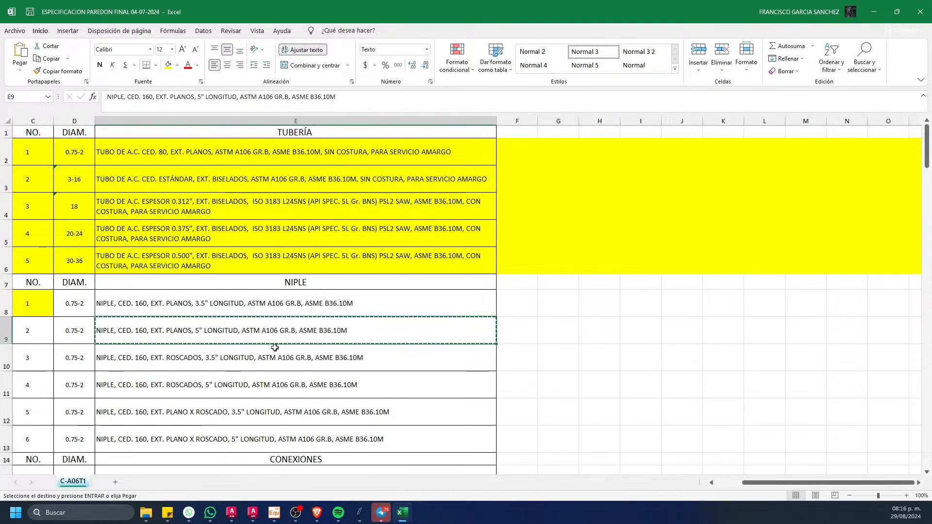
key(alt+Tab)
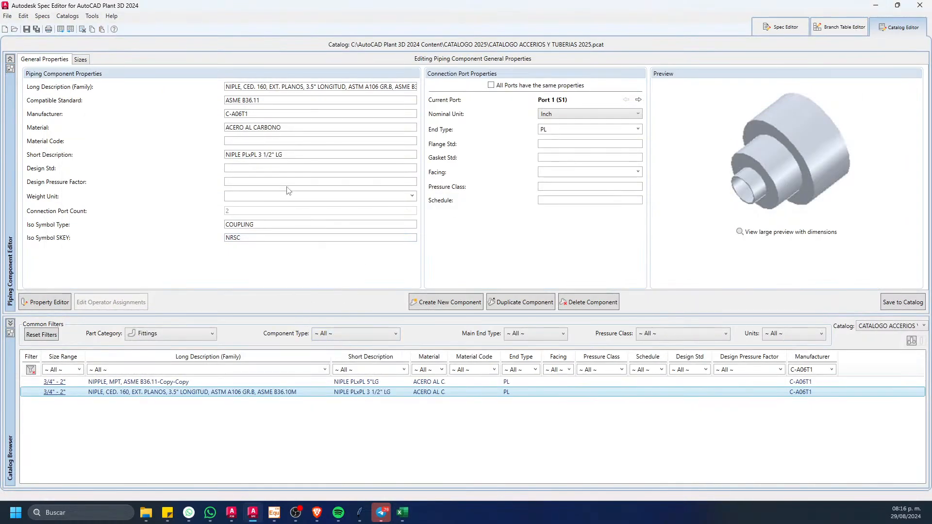
click(178, 383)
click(330, 88)
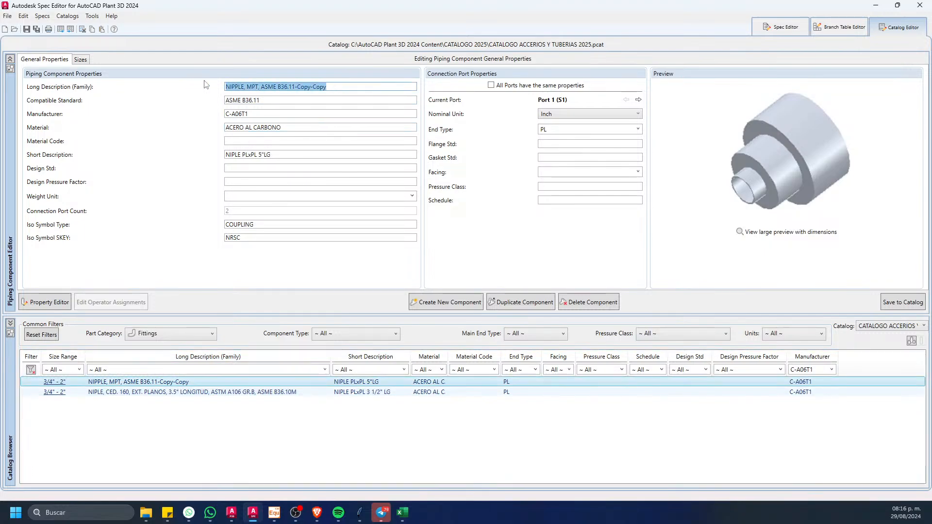
key(ctrl+v)
click(891, 302)
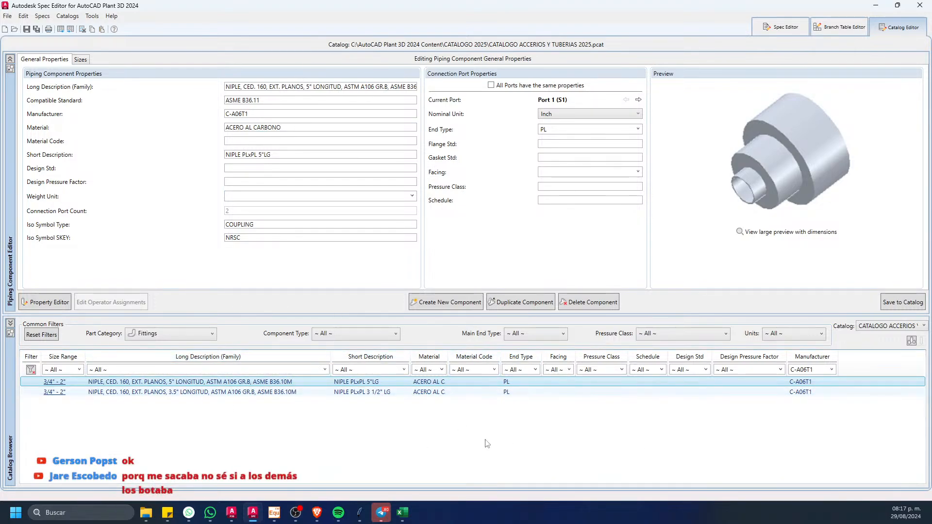
Step: Switch to Excel and fill row 9, the 5" plain-end nipple, with yellow
click(402, 512)
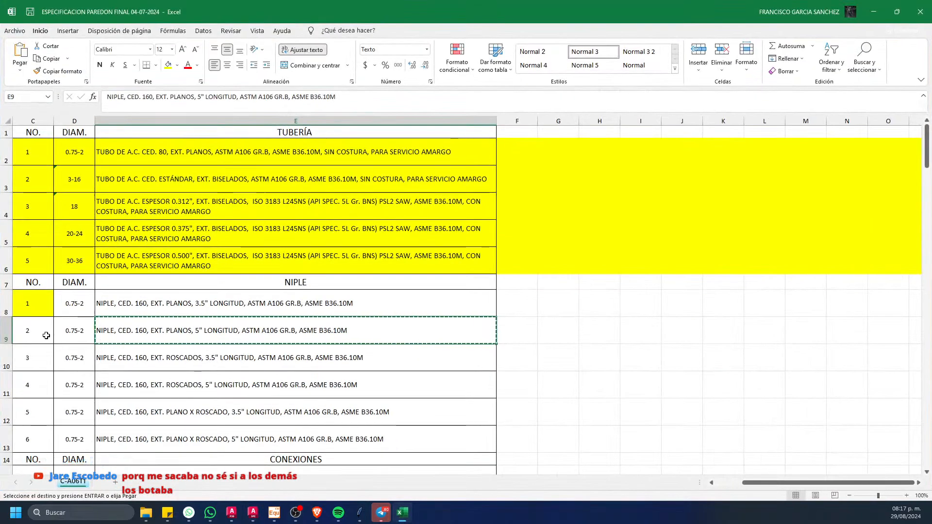
click(4, 334)
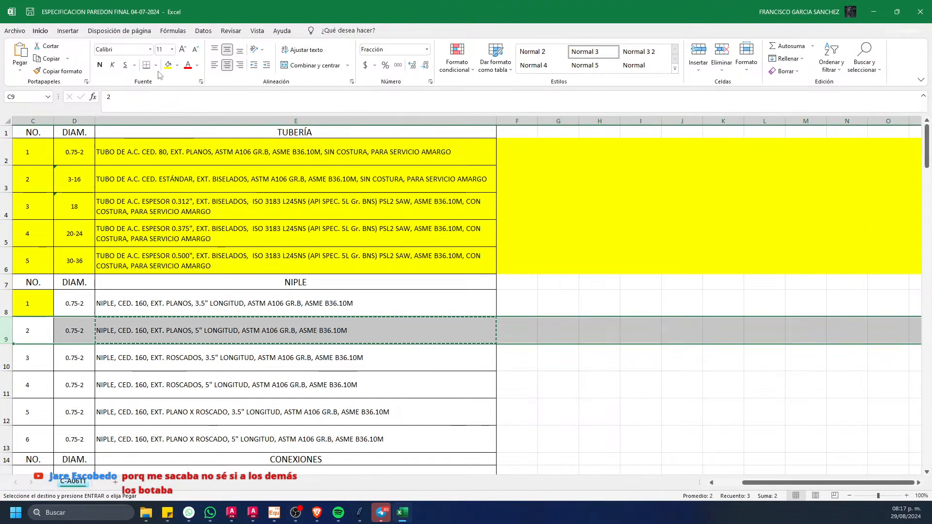
key(Escape)
scroll(236, 233, down, 1)
scroll(312, 270, up, 1)
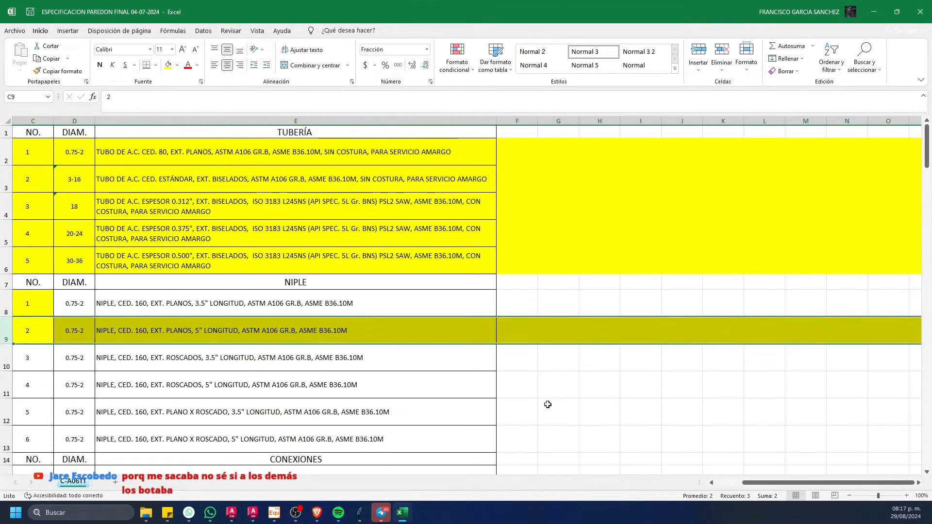
Step: Review the CONEXIONES section of the C-A06T1 sheet, checking the 90° elbow, 45° elbow and straight tee descriptions
scroll(728, 281, down, 2)
drag(927, 171, 927, 185)
scroll(291, 212, up, 1)
click(201, 206)
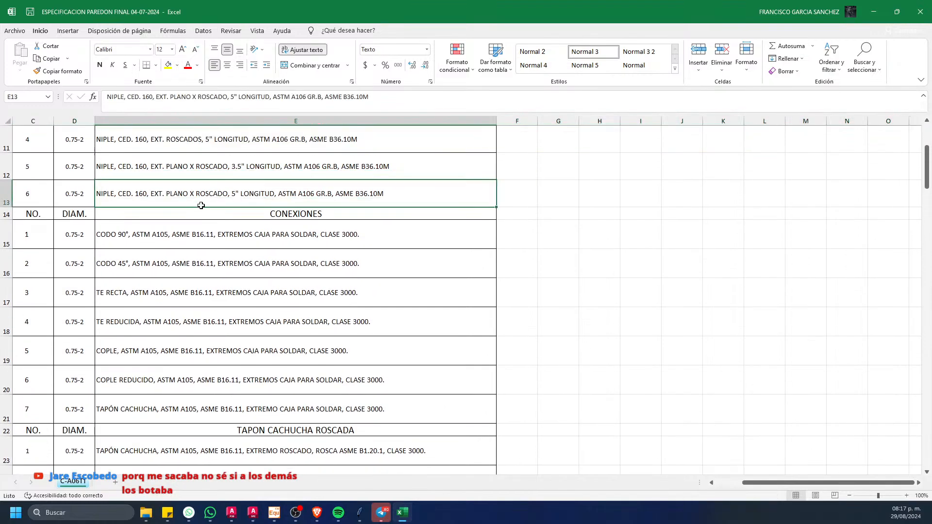
click(153, 243)
click(151, 263)
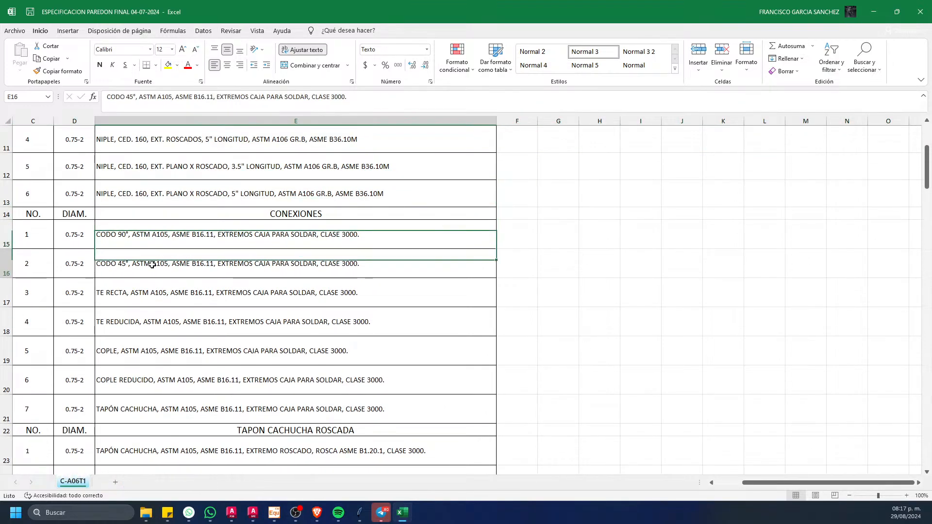
click(138, 287)
mouse_move(318, 521)
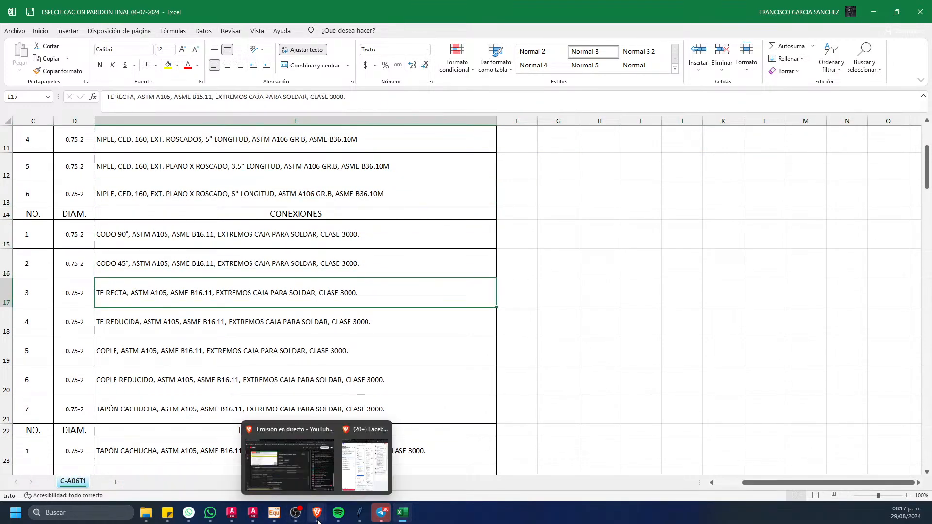
Step: Switch to Spec Editor, clear the catalog filters, and list only fittings with end type SW and pressure class 3000
click(253, 513)
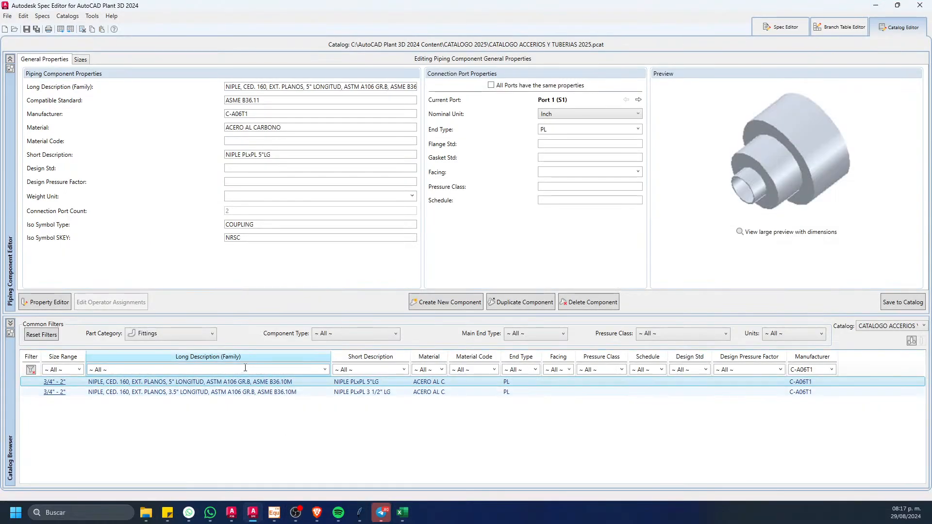
click(31, 369)
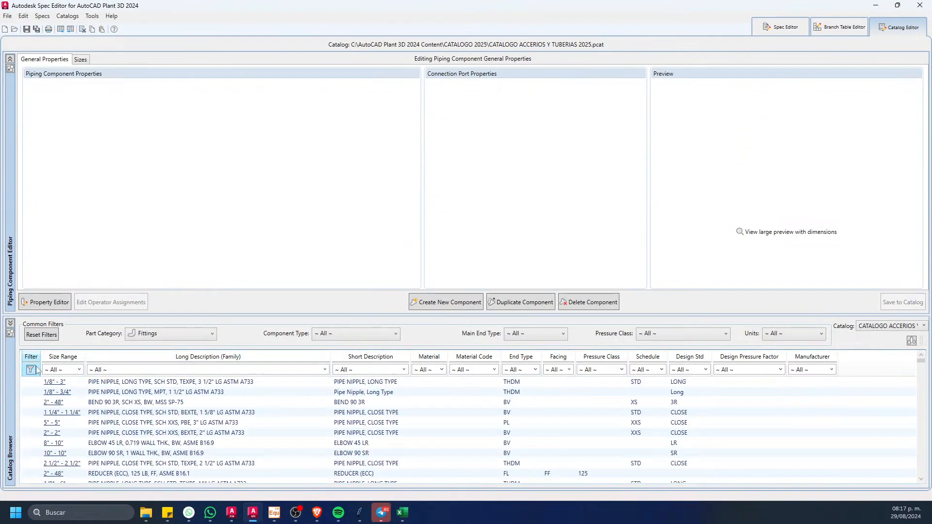
click(536, 369)
click(510, 419)
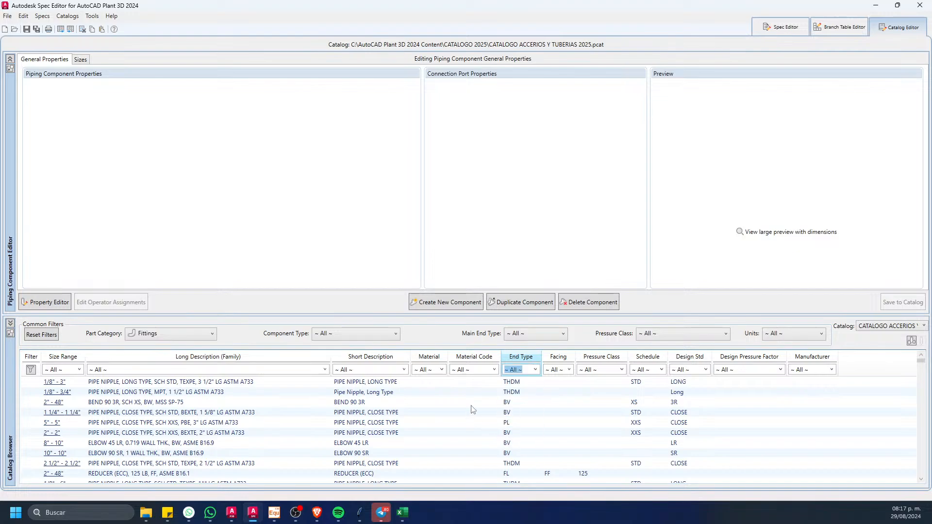
click(621, 369)
click(586, 457)
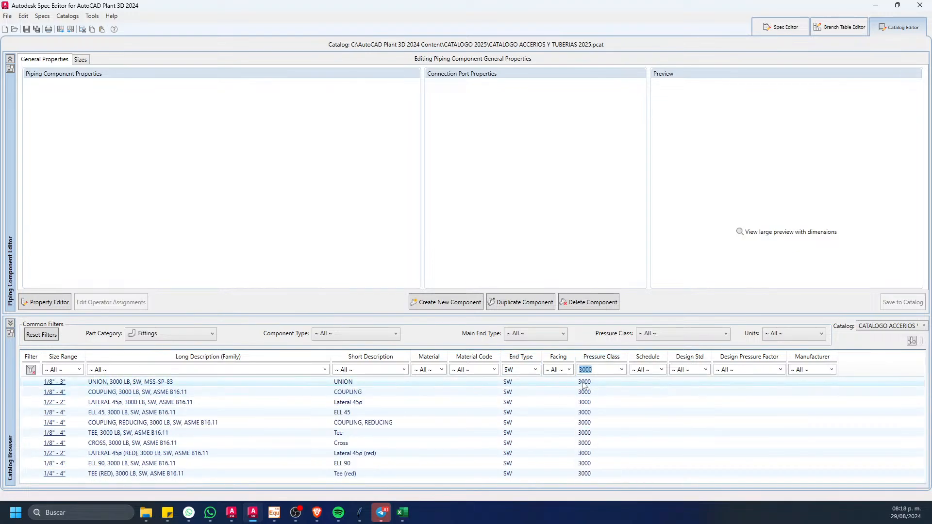
drag(337, 315, 337, 259)
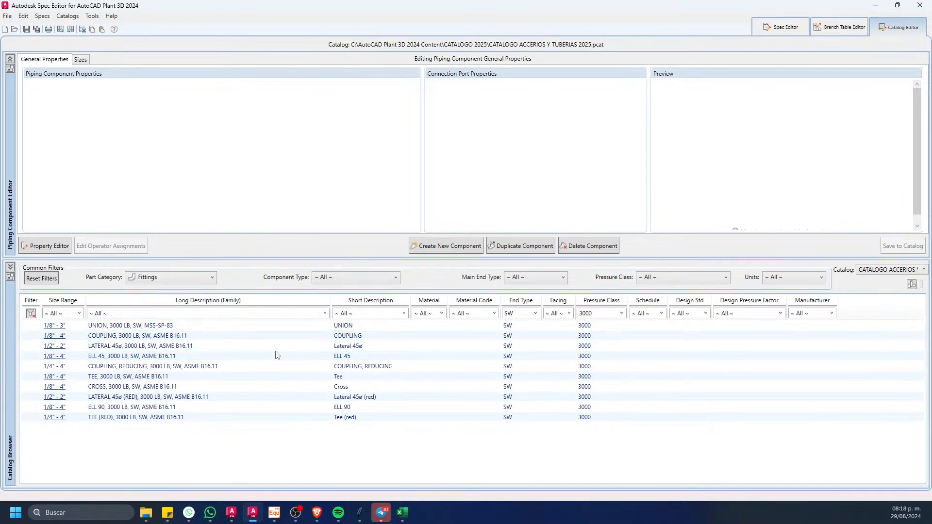
click(402, 513)
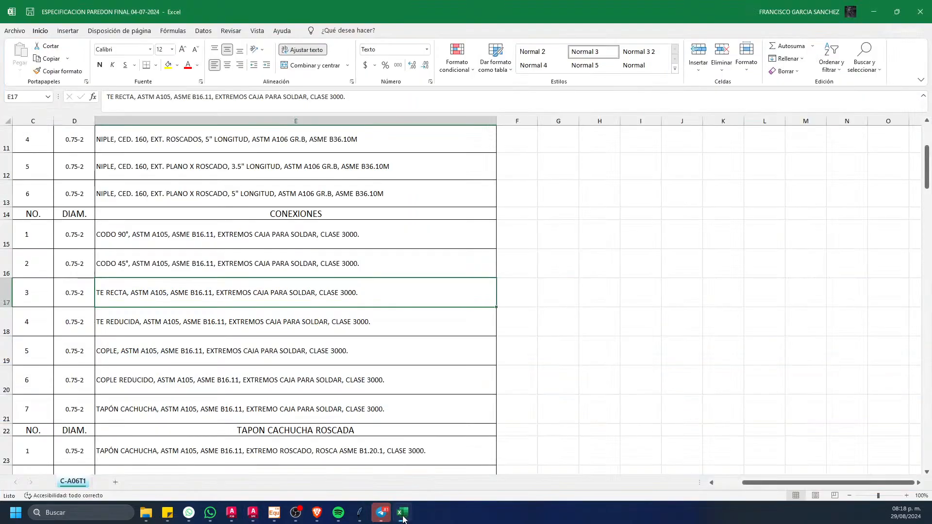
click(402, 516)
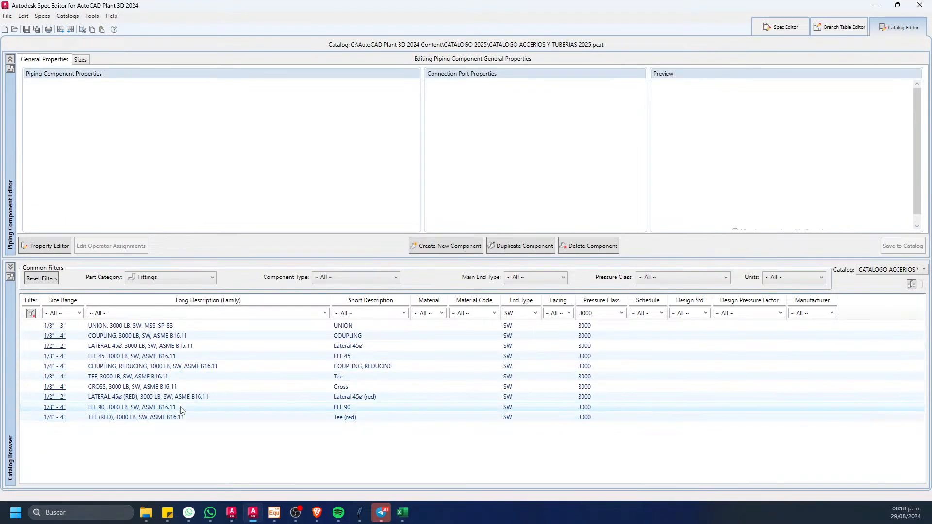
Step: Duplicate the ELL 90, 3000 LB, SW, ASME B16.11 family, set the copy's manufacturer to A-06T1, and save it to the catalog
click(345, 407)
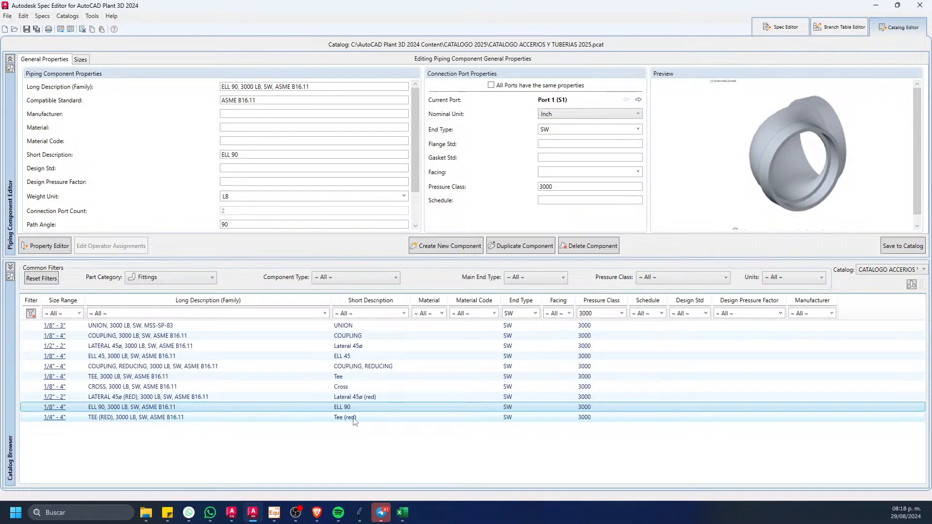
right_click(426, 411)
click(463, 396)
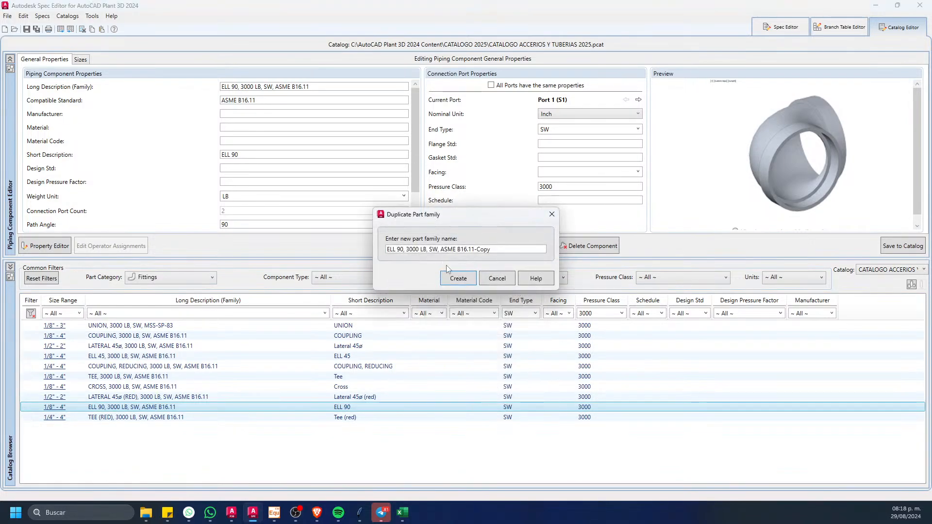
click(451, 276)
click(239, 115)
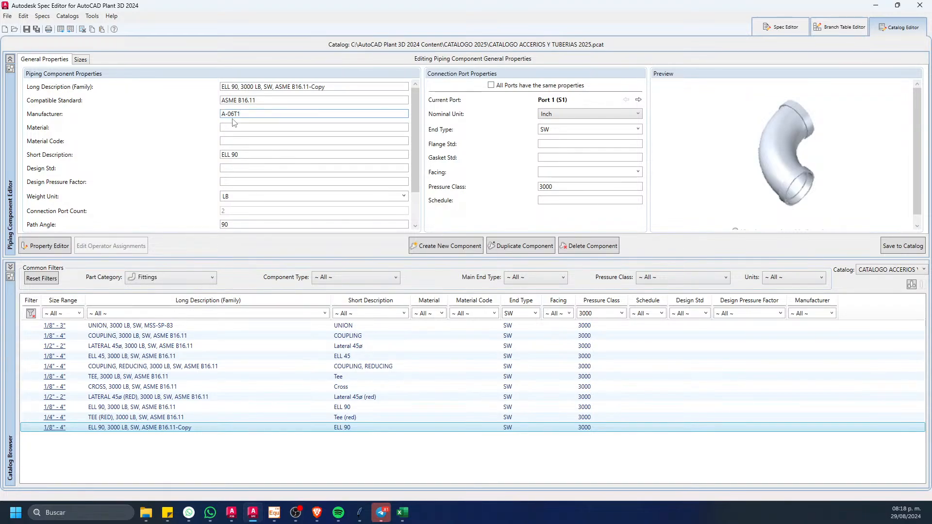
drag(248, 112, 174, 113)
key(ctrl+c)
click(899, 247)
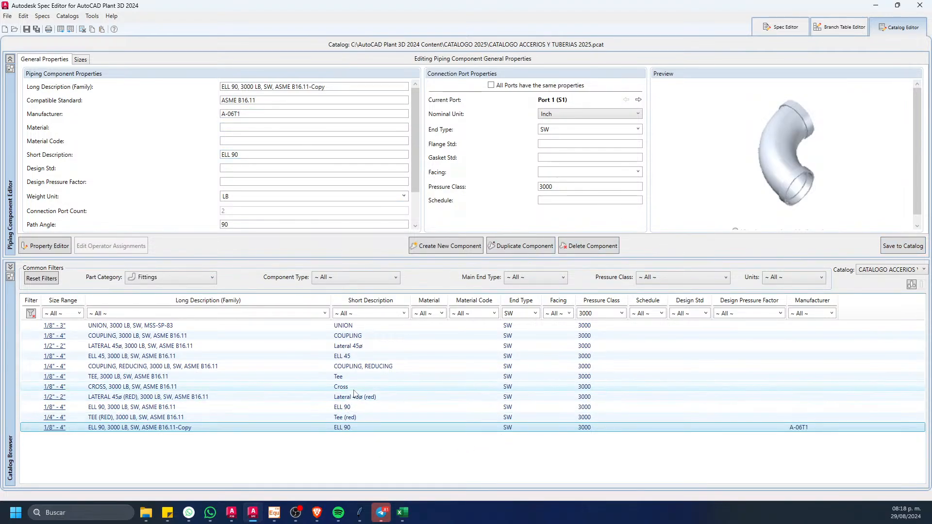
Step: Duplicate the ELL 45, 3000 LB, SW, ASME B16.11 family, set the copy's manufacturer to A-06T1, and save it to the catalog
click(349, 356)
right_click(349, 356)
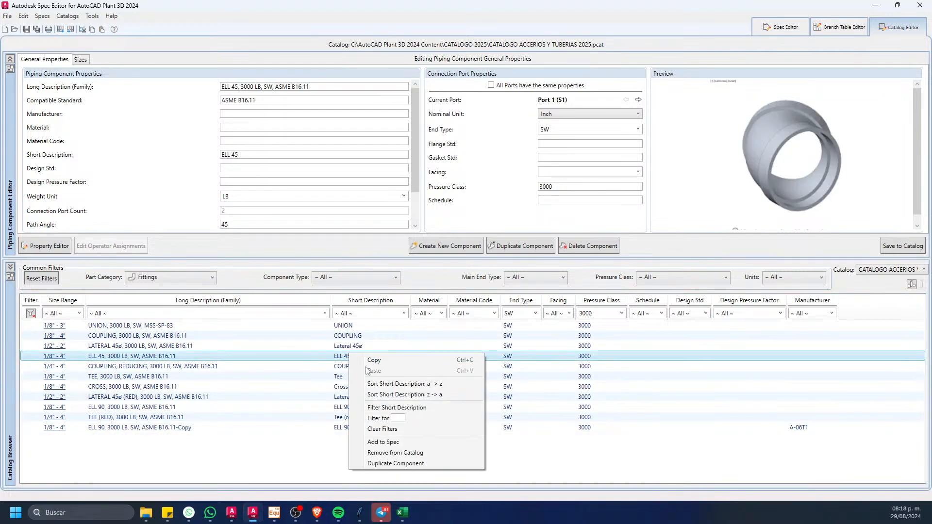
click(395, 463)
click(459, 276)
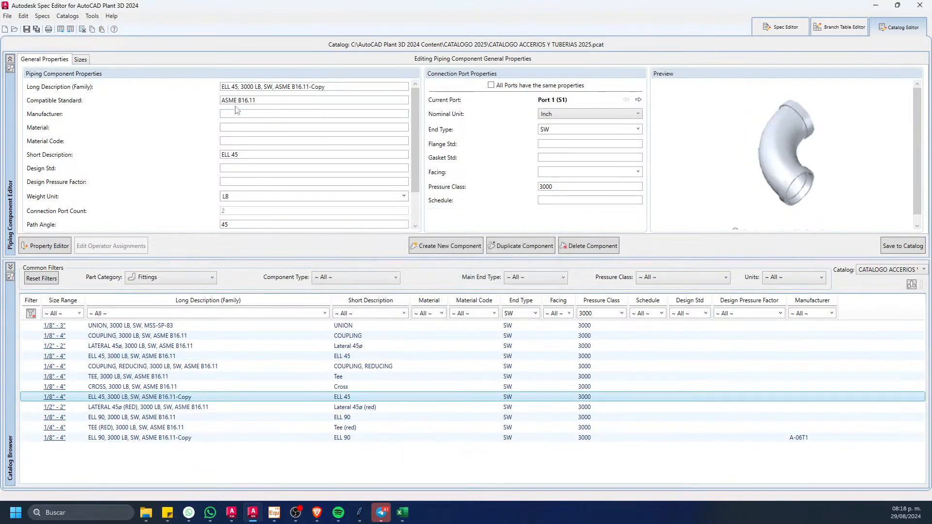
click(236, 113)
key(ctrl+v)
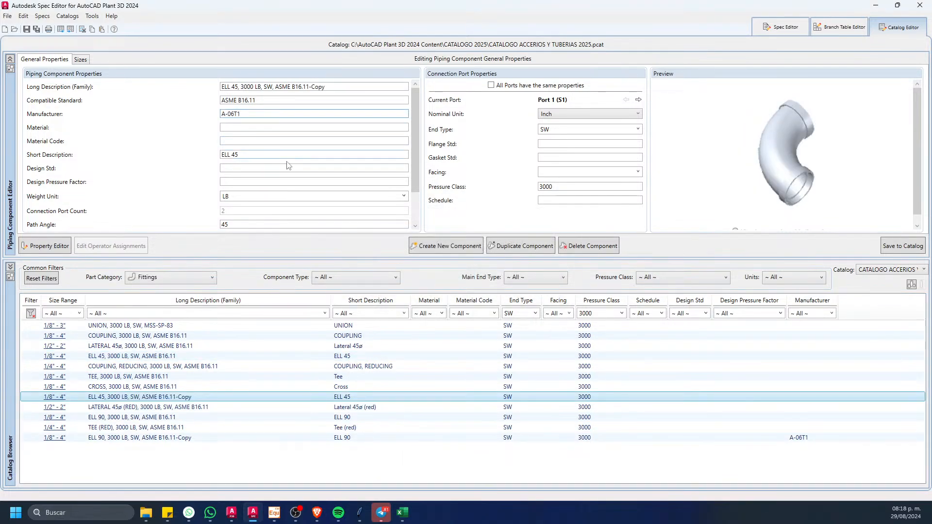
click(899, 247)
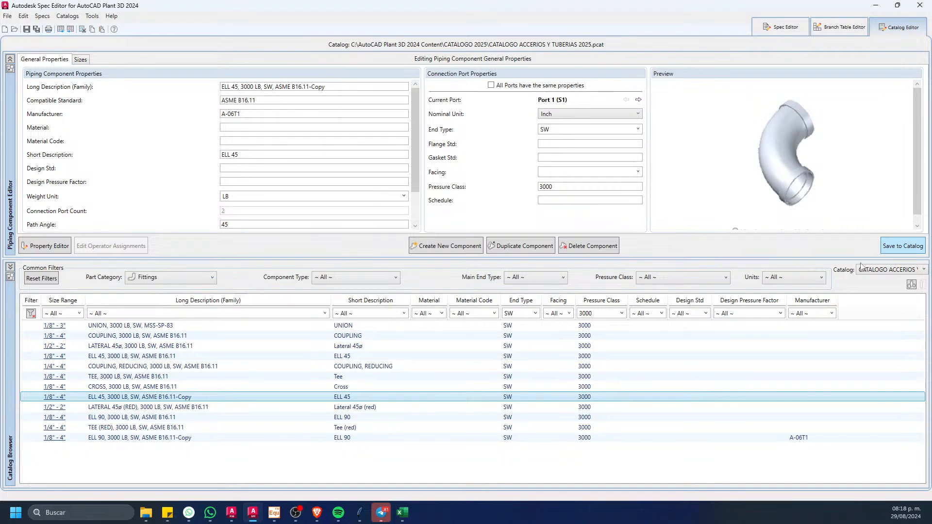
Step: Duplicate the TEE (RED), 3000 LB, SW, ASME B16.11 family, set the copy's manufacturer to A-06T1, and save it to the catalog
click(354, 429)
right_click(354, 430)
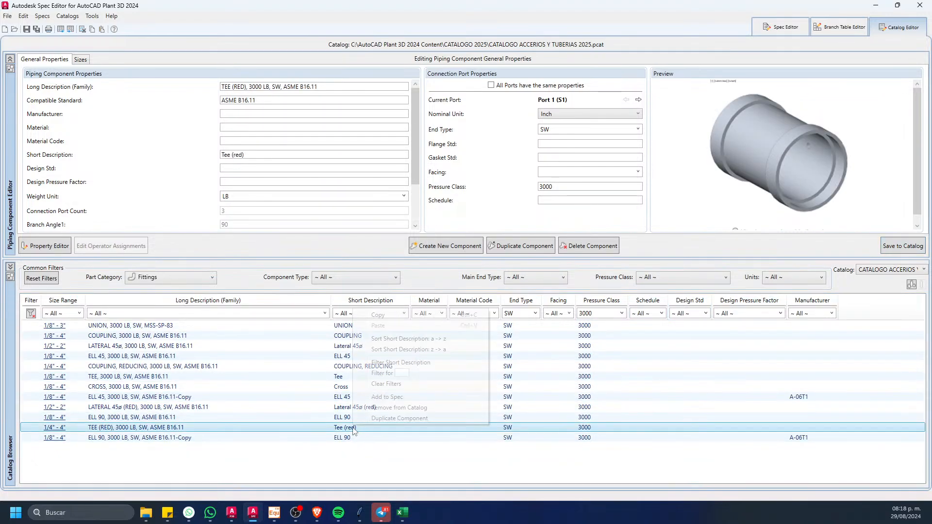
click(399, 397)
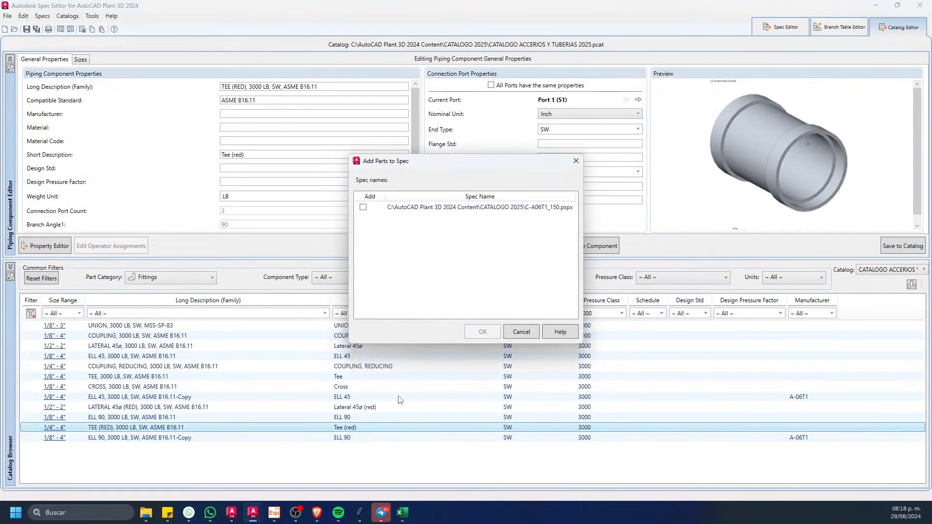
key(Escape)
right_click(360, 431)
click(388, 423)
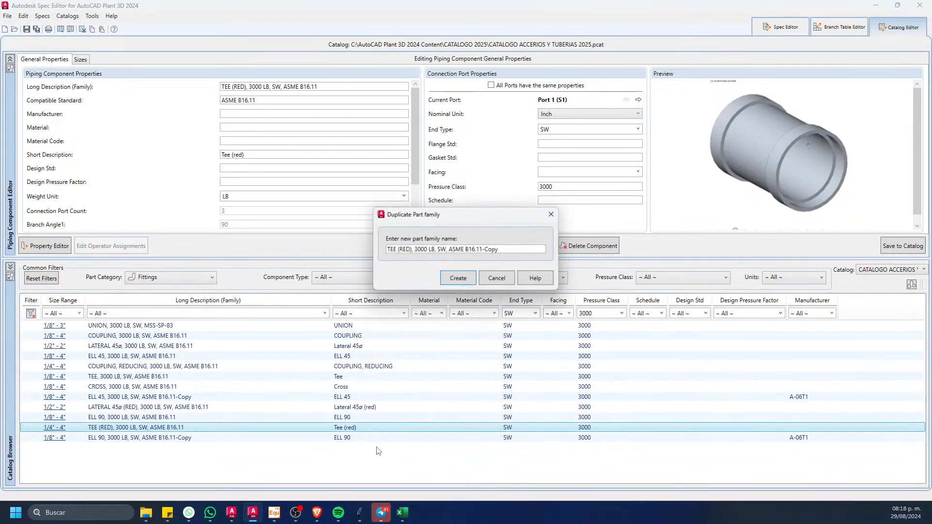
click(453, 281)
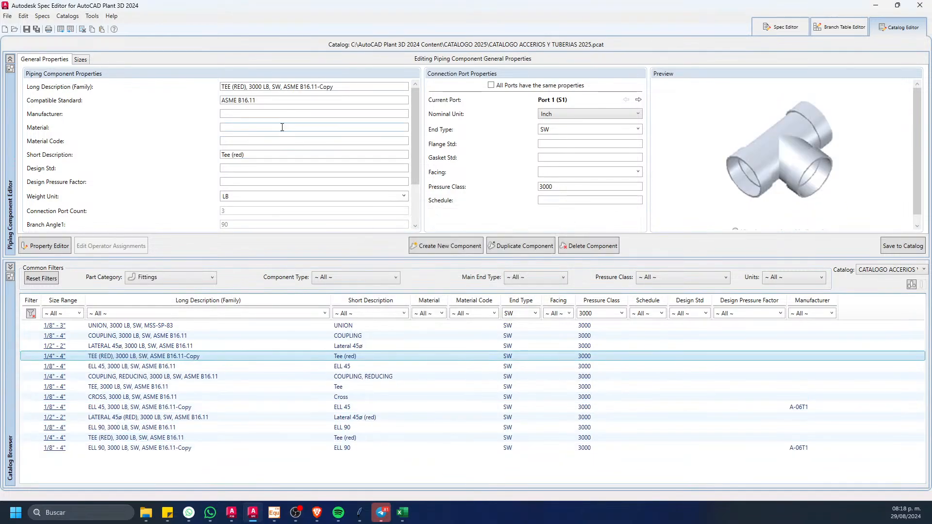
click(255, 113)
key(ctrl+v)
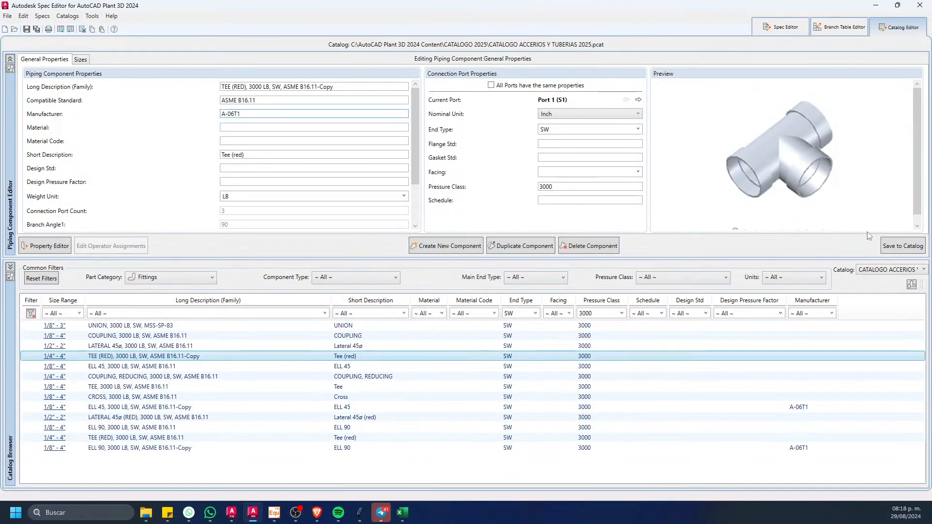
click(887, 241)
Step: Duplicate the TEE, 3000 LB, SW, ASME B16.11 family, set the copy's manufacturer to A-06T1, and save it to the catalog
click(347, 386)
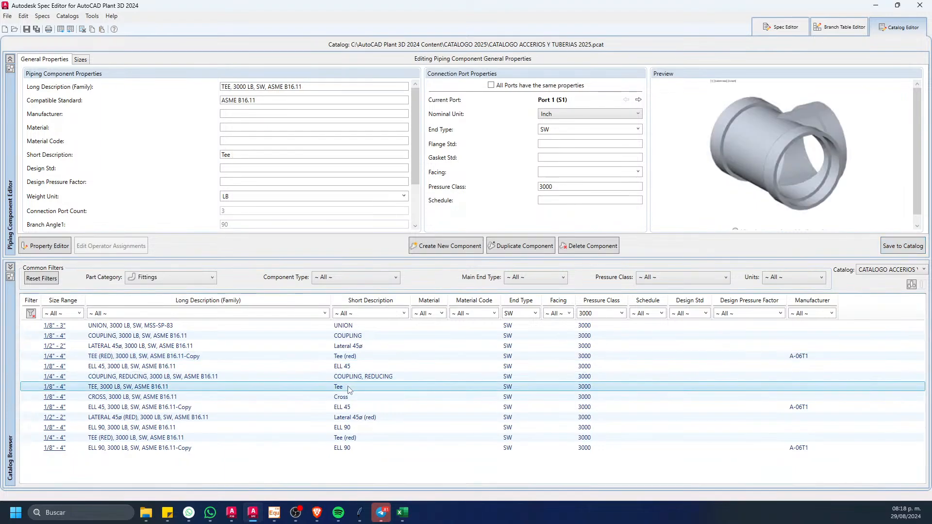
right_click(348, 384)
click(404, 378)
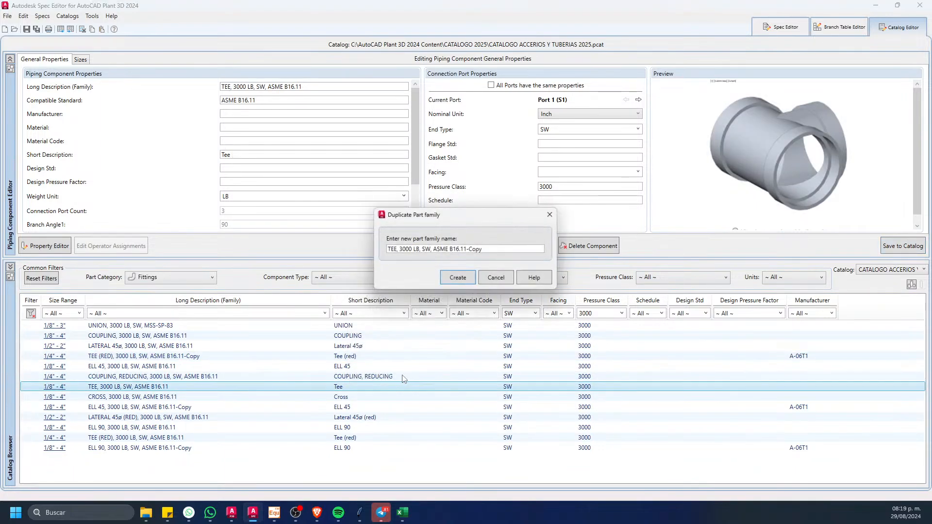
click(457, 278)
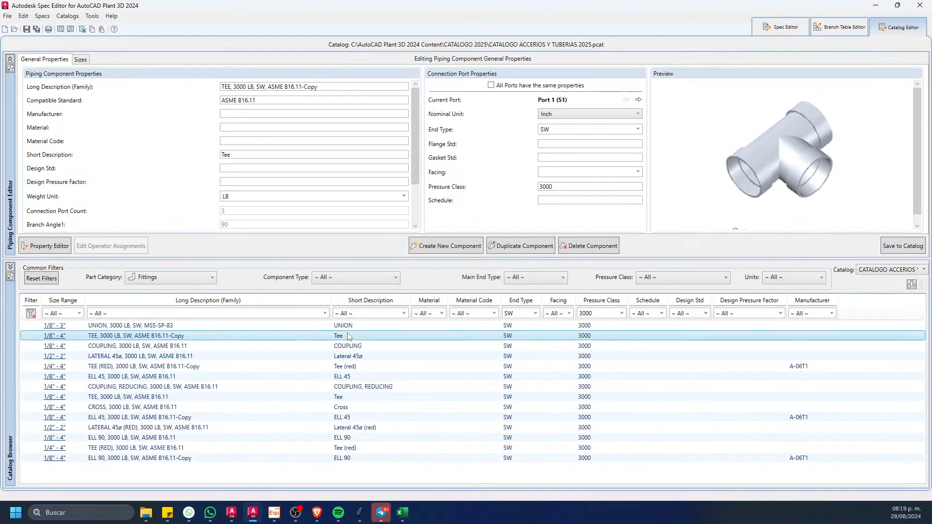
click(251, 115)
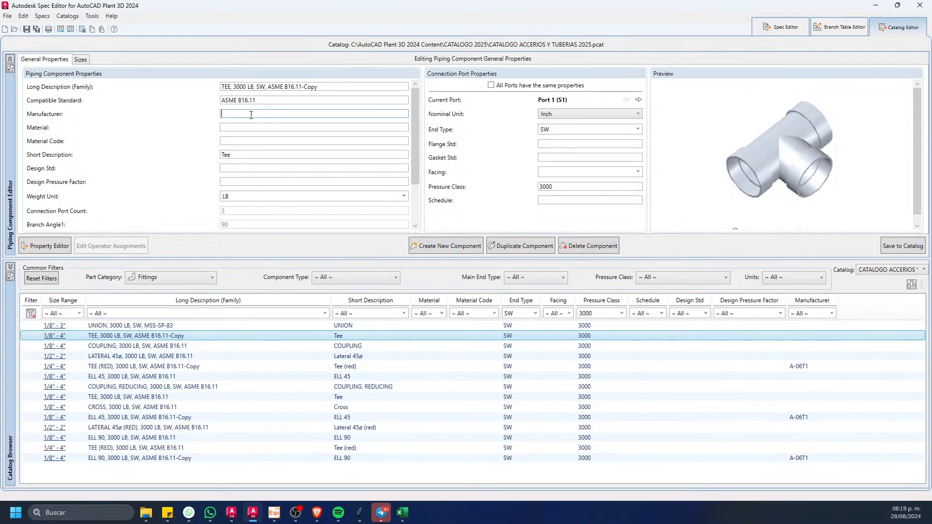
key(ctrl+v)
click(884, 248)
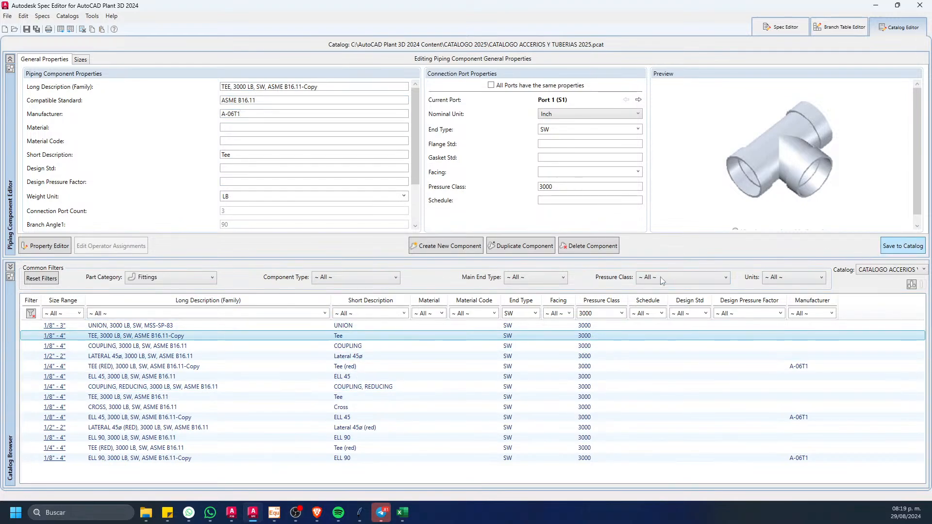
Step: Duplicate the COUPLING, 3000 LB, SW, ASME B16.11 family, set the copy's manufacturer to A-06T1, and save it to the catalog
click(356, 348)
right_click(356, 347)
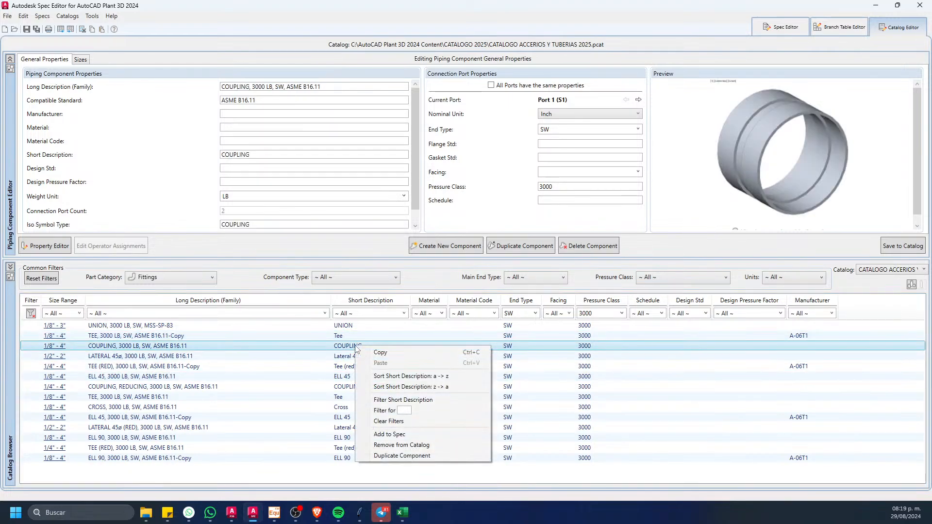
click(427, 457)
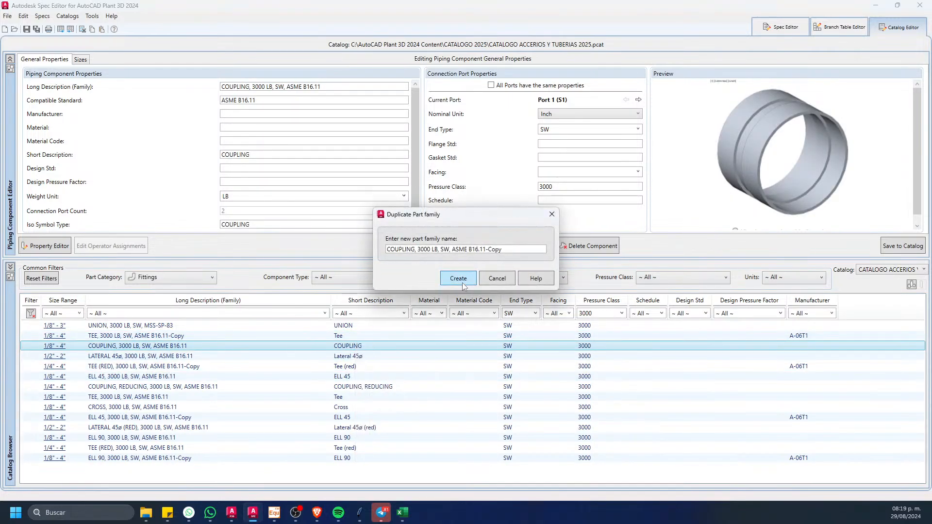
click(461, 283)
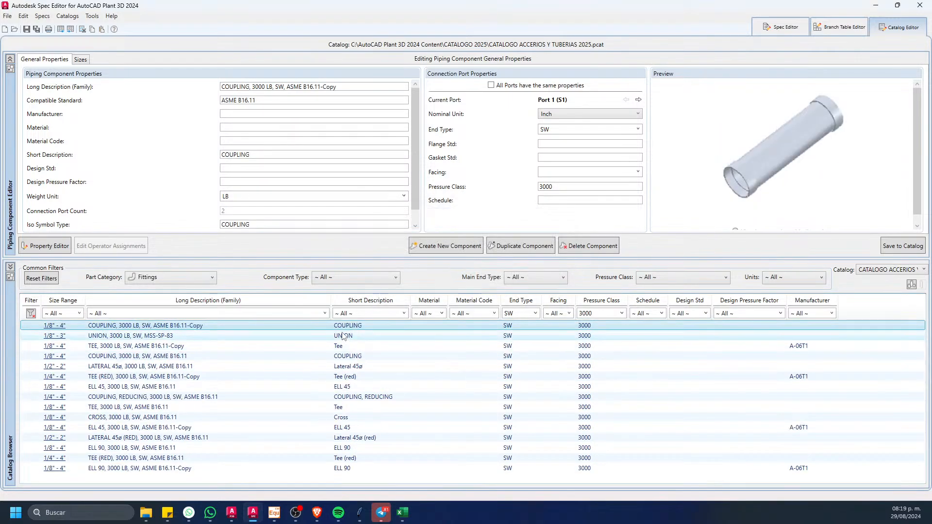
click(256, 114)
key(ctrl+v)
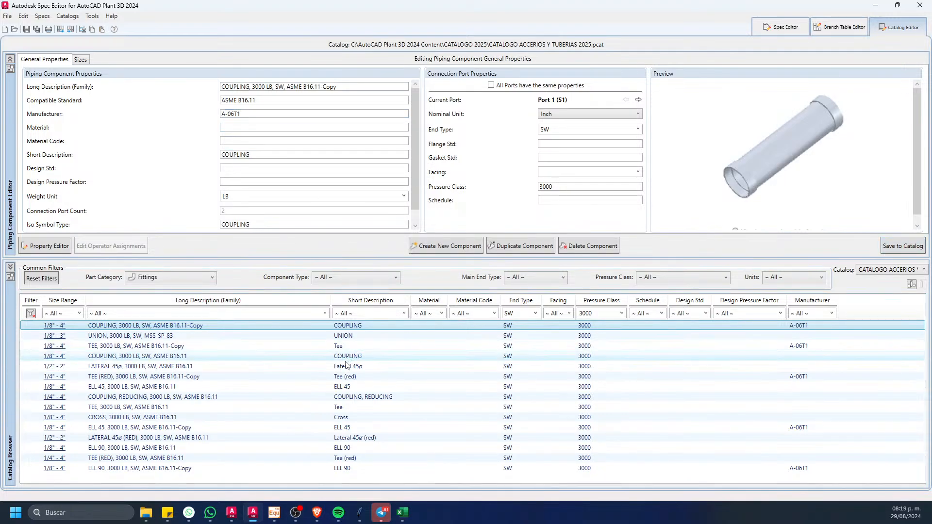
Step: Duplicate the COUPLING, REDUCING, 3000 LB, SW, ASME B16.11 family, set the copy's manufacturer to A-06T1, and save the changes
click(370, 397)
right_click(369, 394)
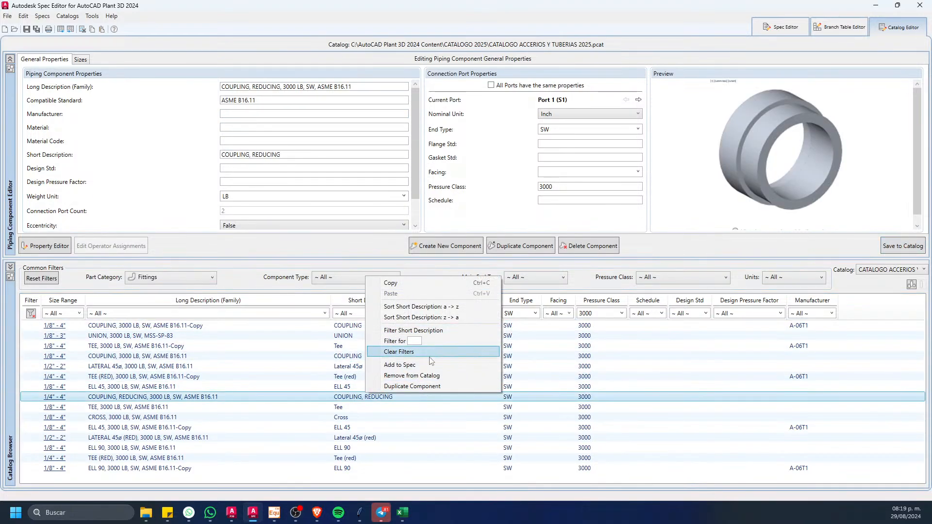
click(388, 386)
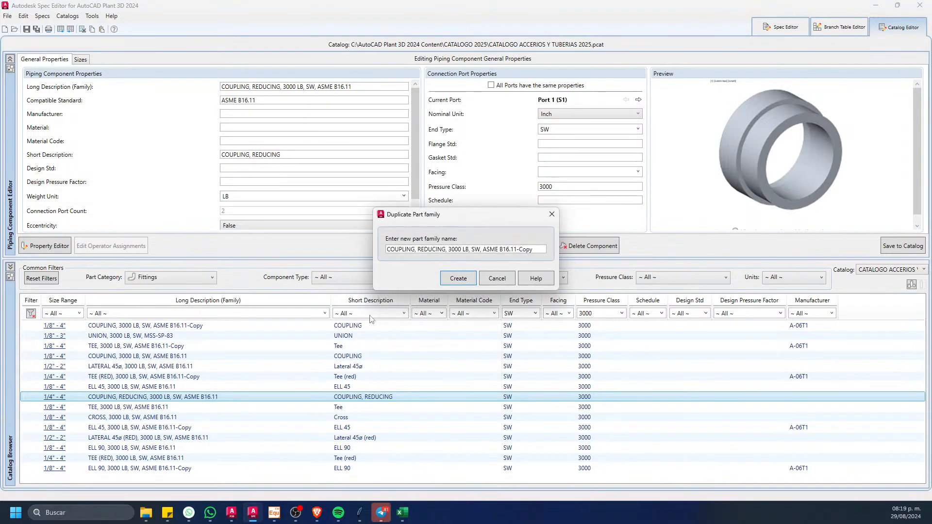
click(458, 278)
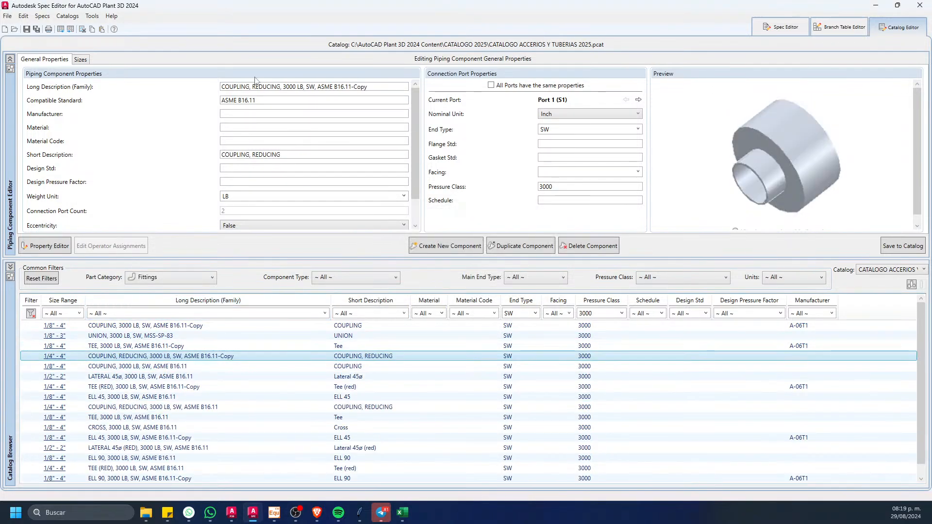
click(261, 114)
text(A-06T1)
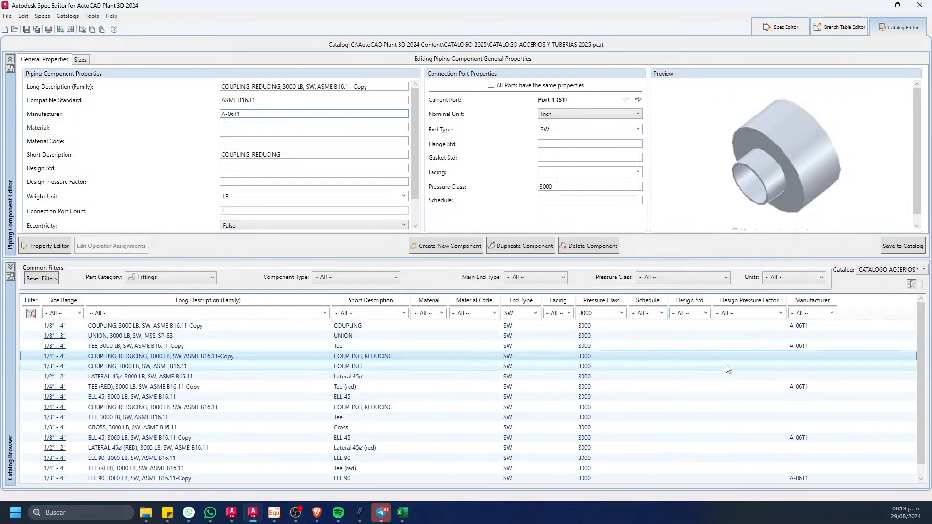
click(831, 313)
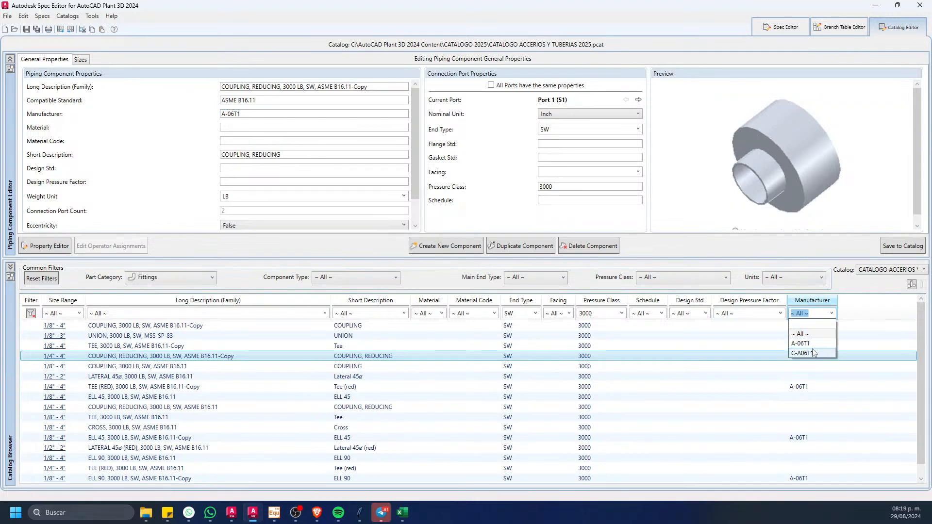
click(815, 354)
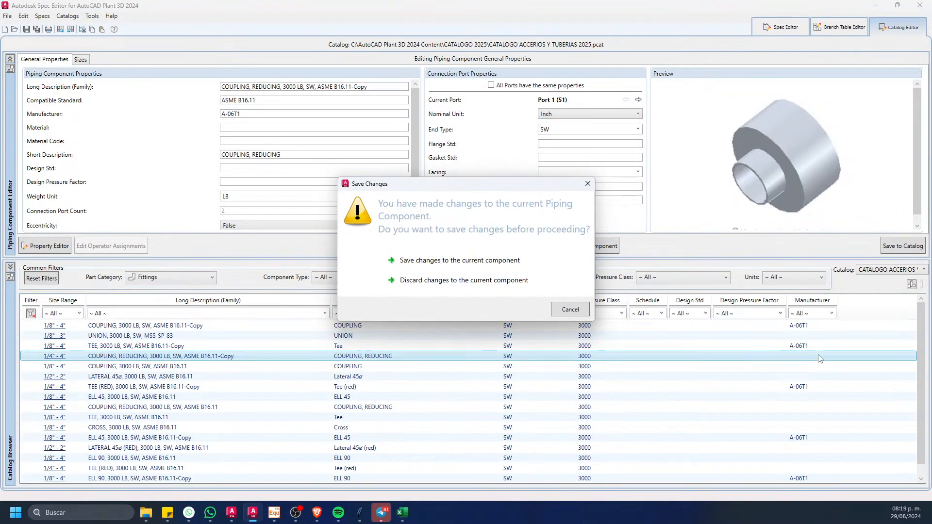
click(461, 260)
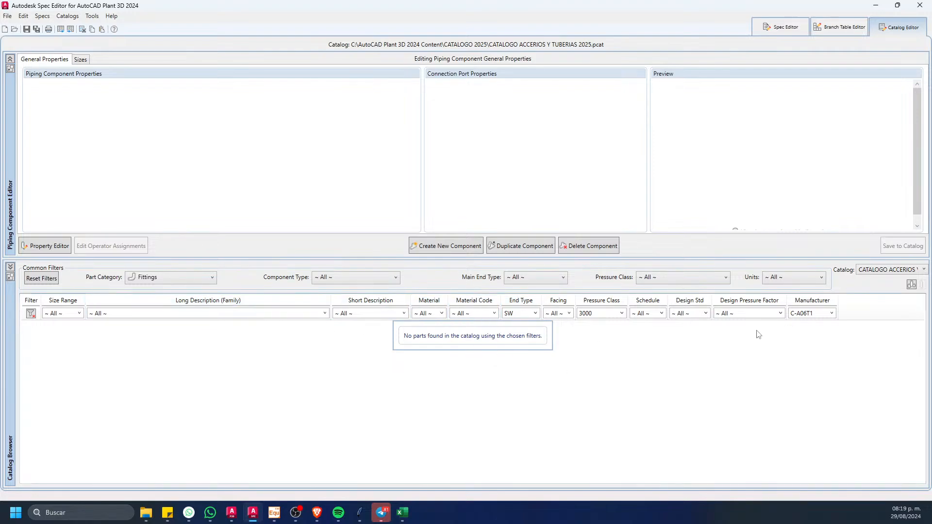
Step: Clear the catalog filters, check the fittings under manufacturers A-06T1 and C-A06T1, and leave the list filtered to A-06T1
click(31, 313)
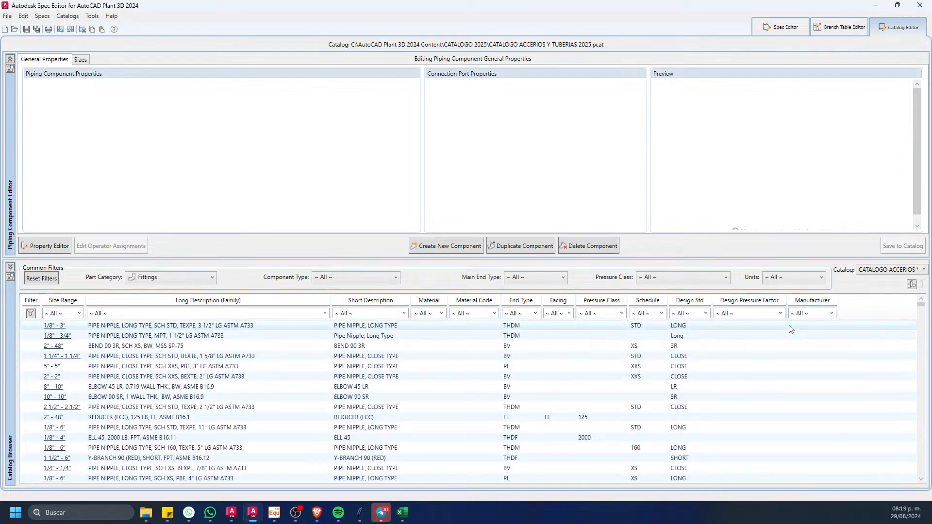
click(830, 314)
click(808, 344)
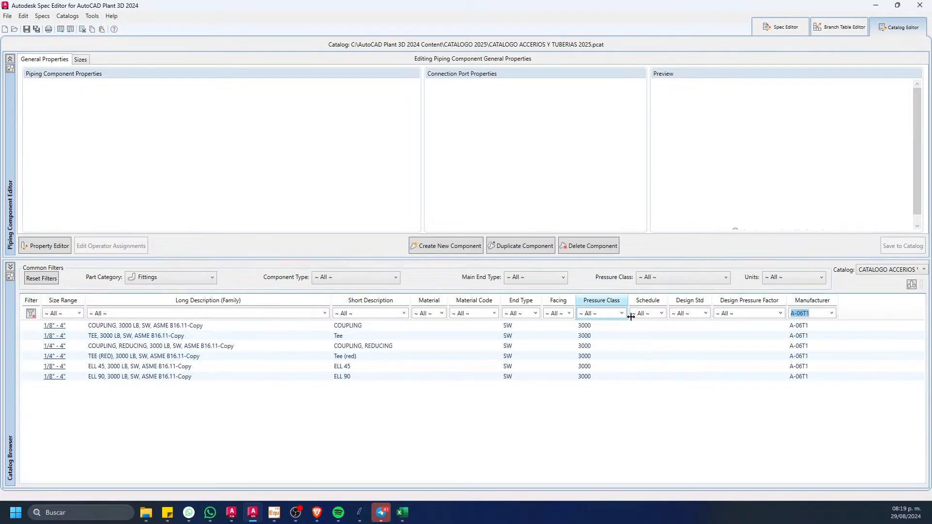
click(818, 329)
click(830, 313)
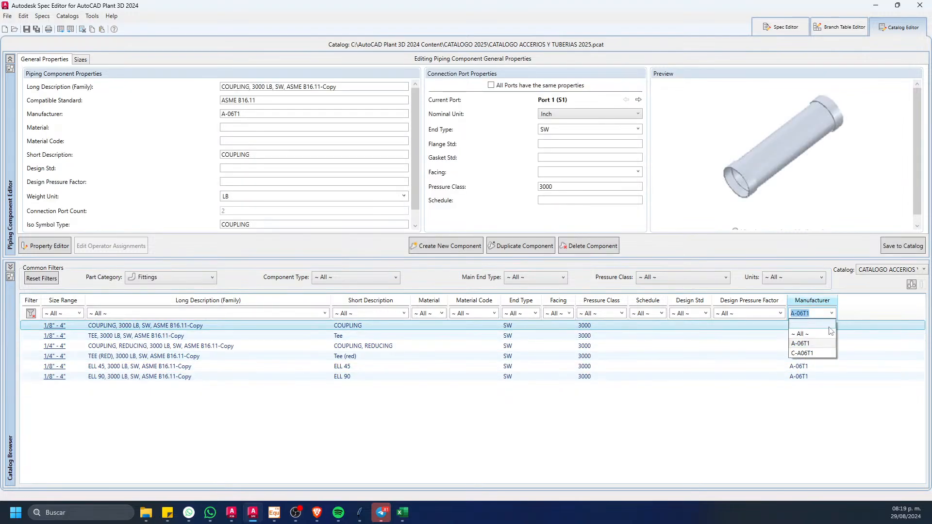
click(809, 353)
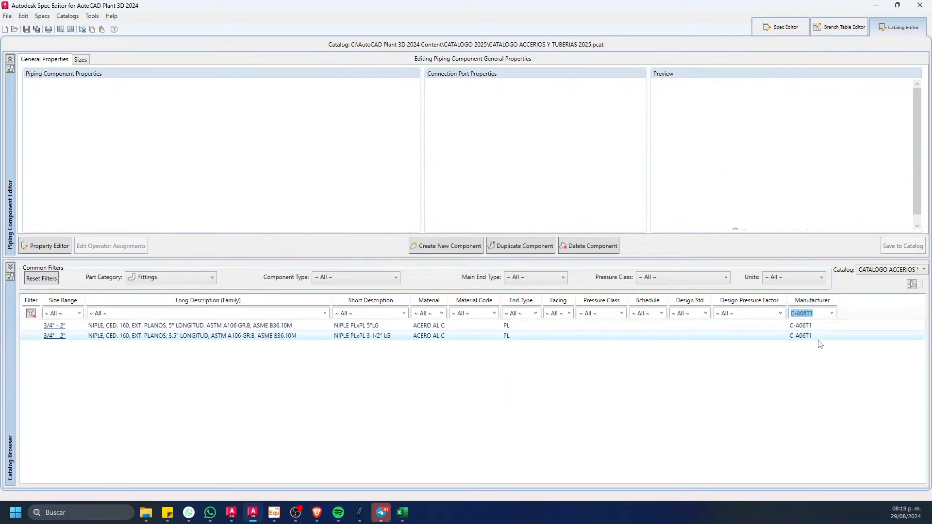
click(830, 314)
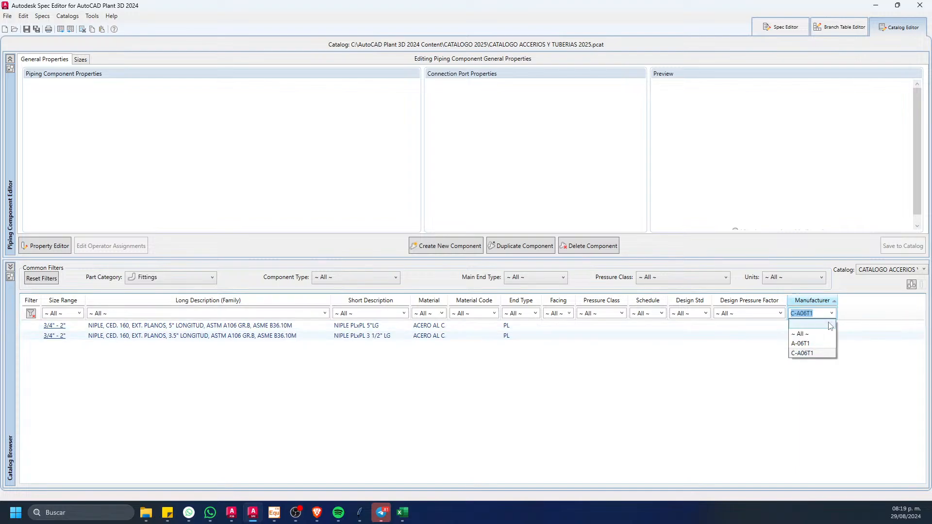
click(815, 344)
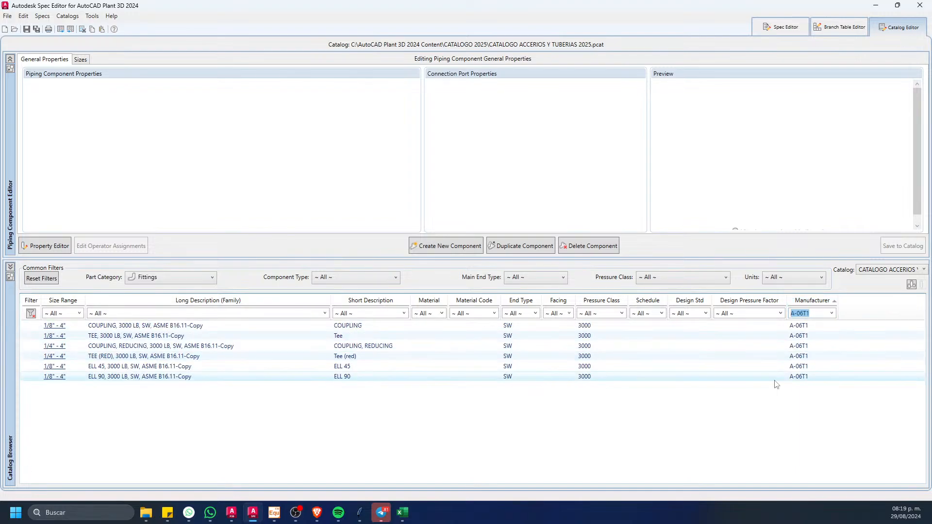
Step: Set the manufacturer of the COUPLING, 3000 LB, SW, ASME B16.11-Copy family to A-A06T1
click(798, 326)
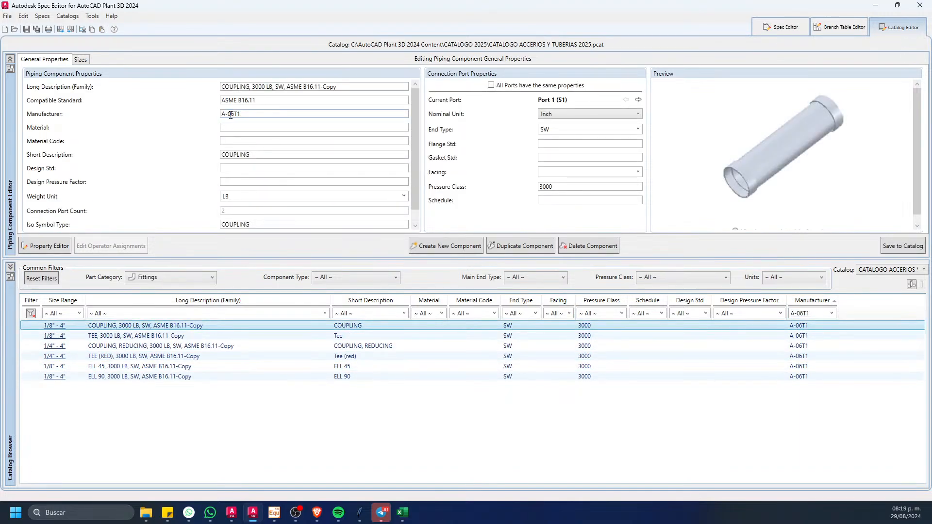
click(231, 115)
text(A)
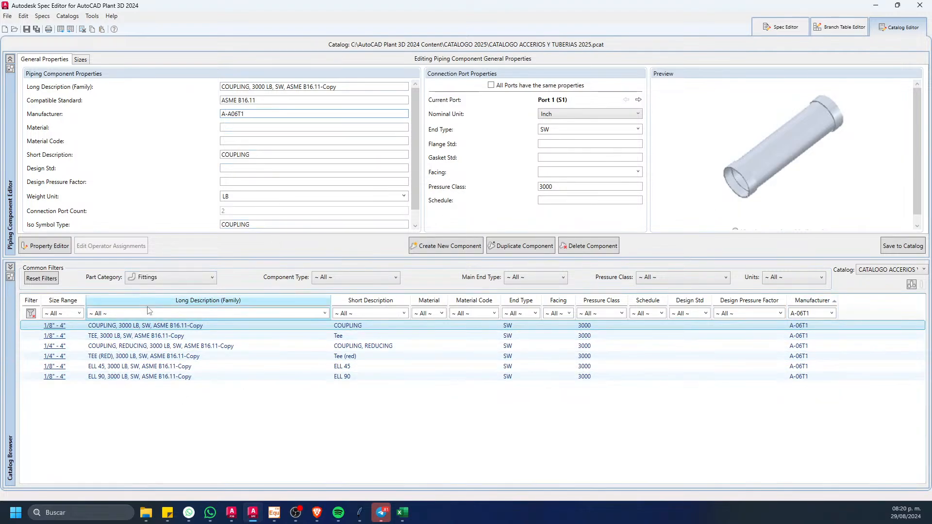
Step: Copy the COPLE description from cell E19 of the Excel sheet into the coupling copy's long description and save it to the catalog
click(402, 512)
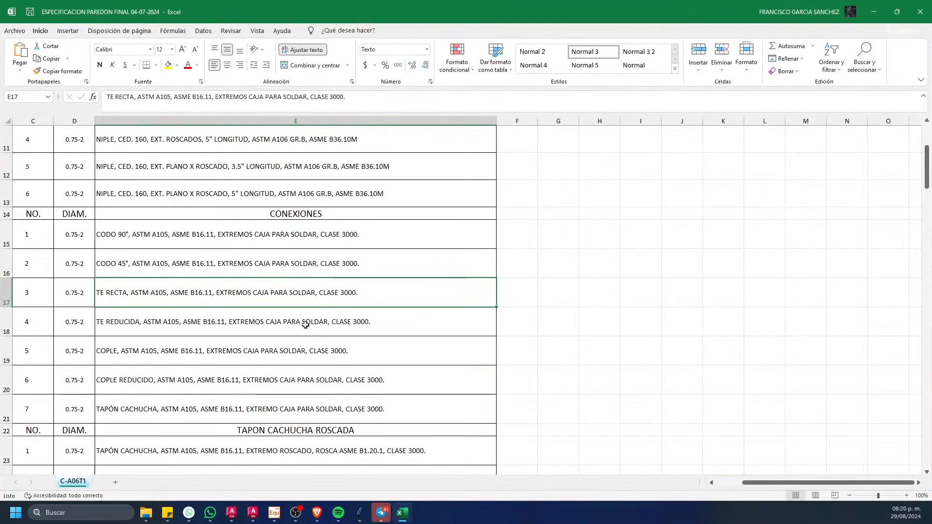
click(156, 349)
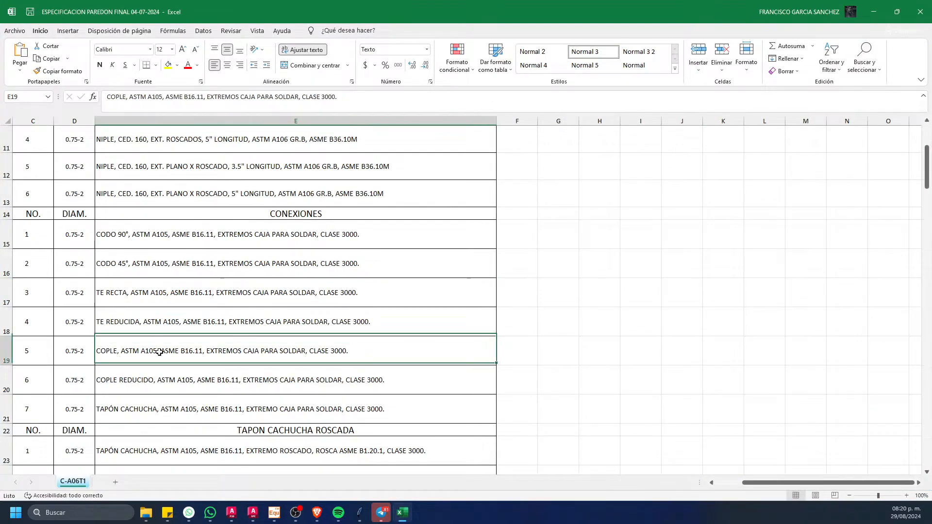
key(ctrl+c)
key(alt+Tab)
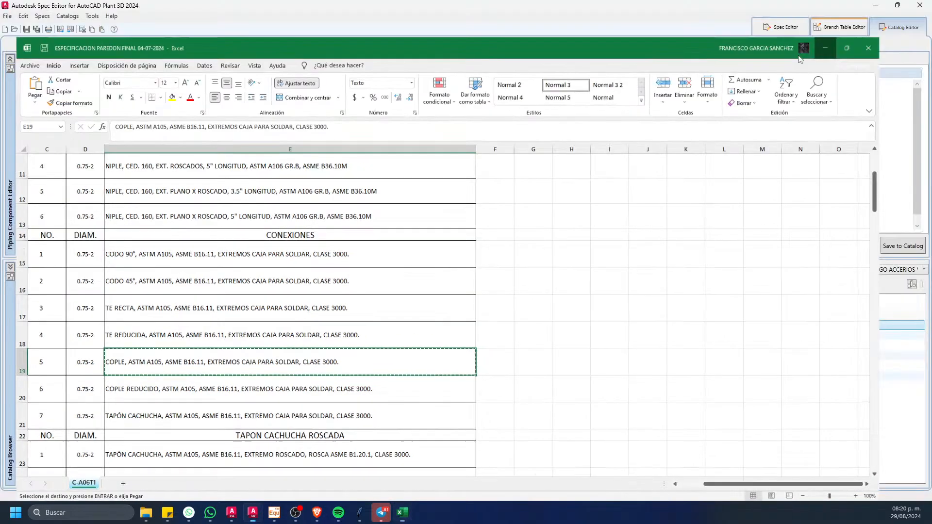
drag(340, 87, 200, 89)
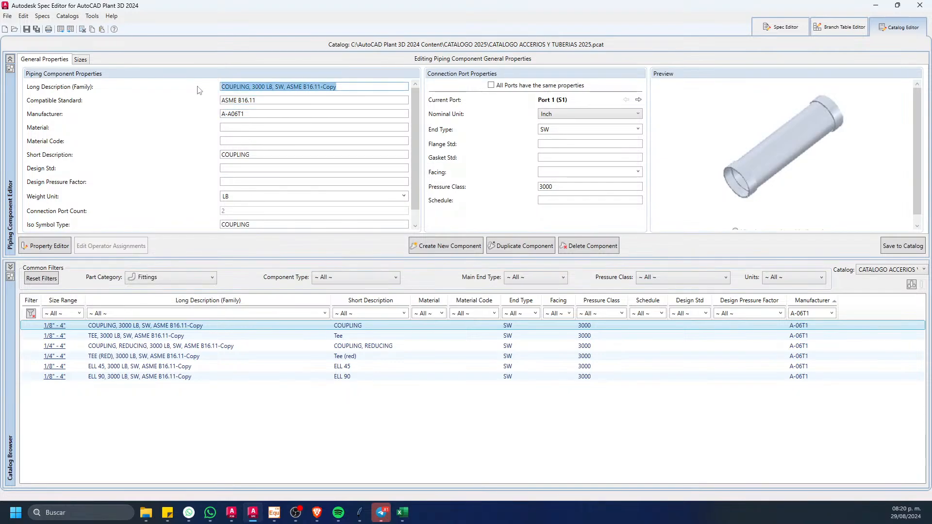
key(ctrl+v)
click(888, 245)
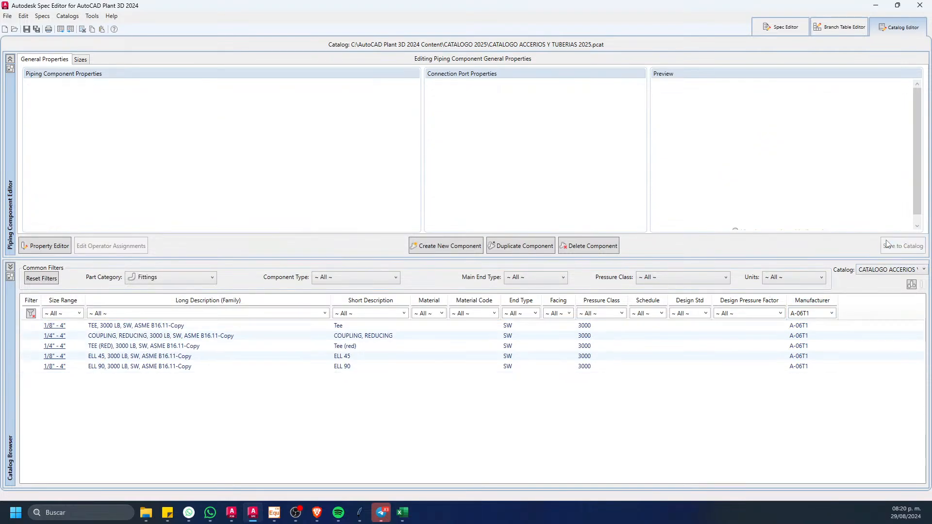
Step: Switch to the Excel specification sheet and fill the COPLE row, row 19, with yellow
click(402, 512)
click(43, 340)
key(shift+space)
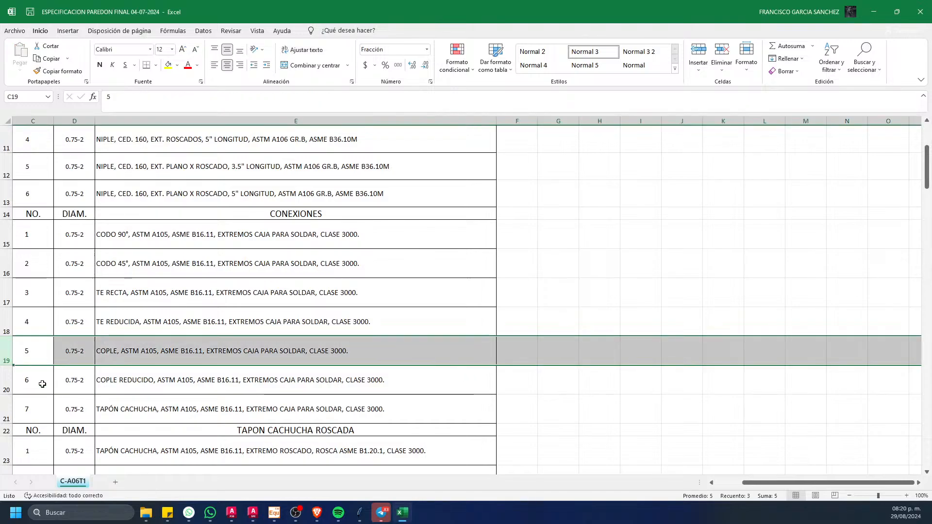
click(168, 65)
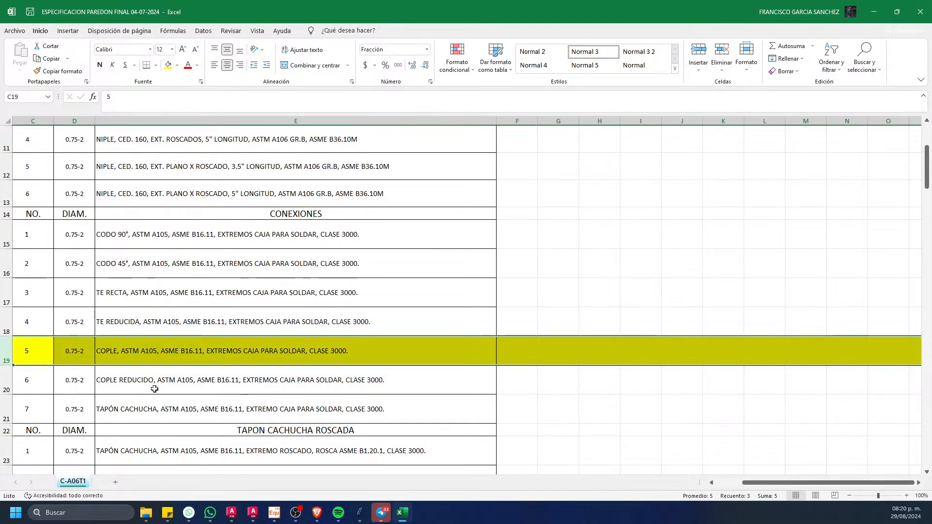
Step: Copy the COPLE REDUCIDO description from cell E20 into the reducing coupling copy's long description in Spec Editor and save it to the catalog
click(154, 389)
key(ctrl+c)
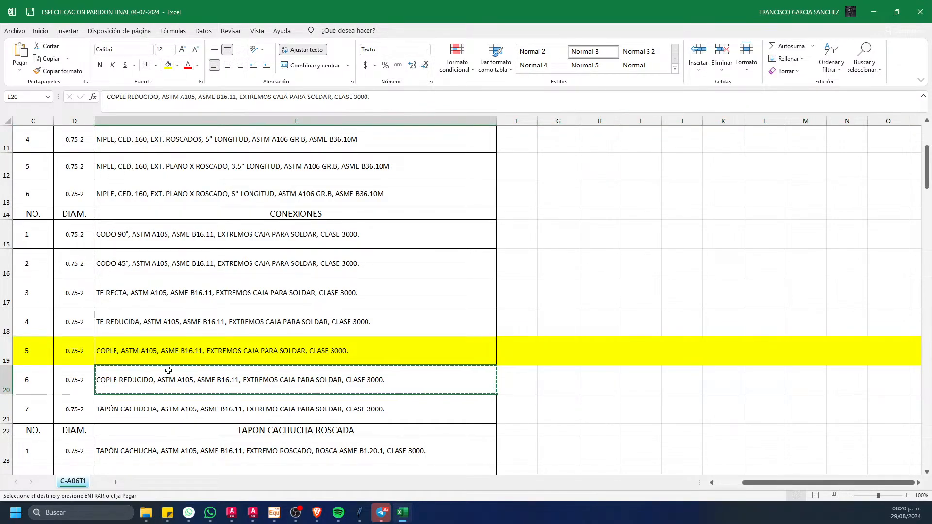
click(873, 13)
click(142, 339)
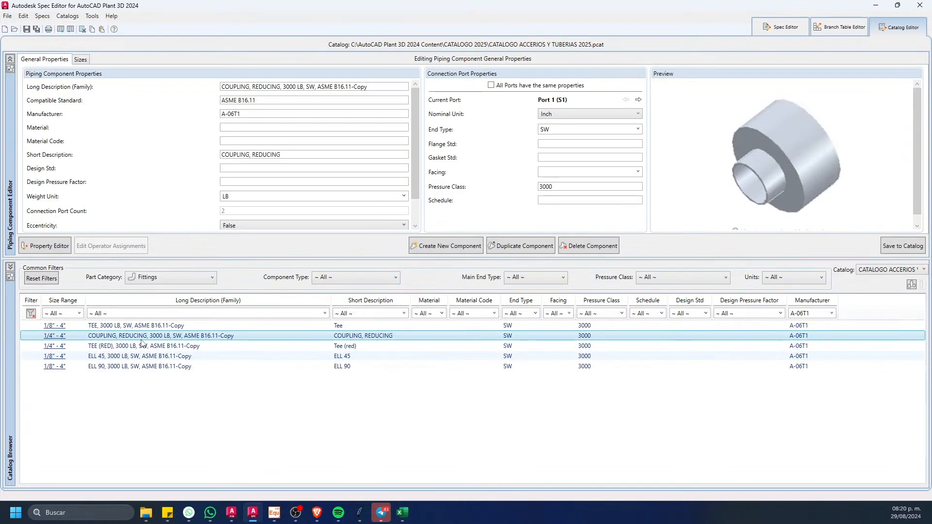
drag(367, 86, 213, 94)
key(ctrl+v)
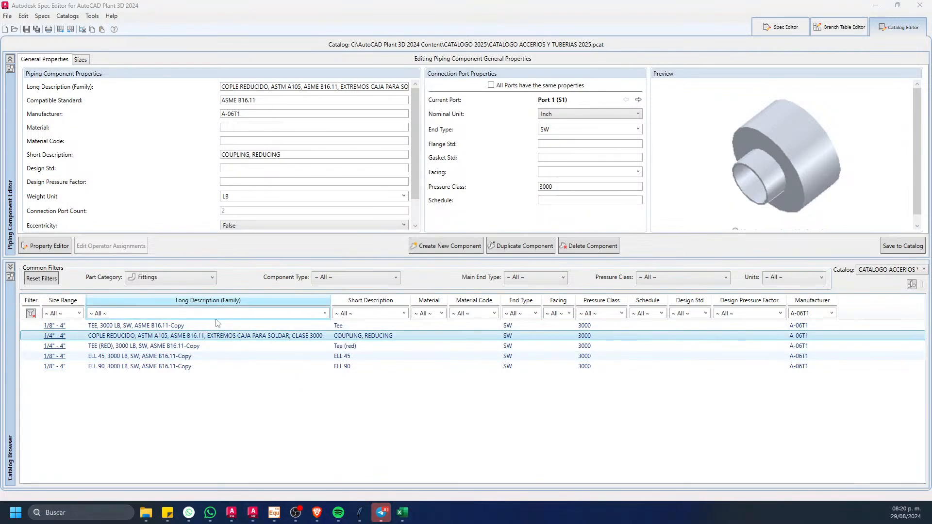
Step: Switch to the Excel specification sheet and fill the COPLE REDUCIDO row, row 20, with yellow
click(402, 513)
click(8, 377)
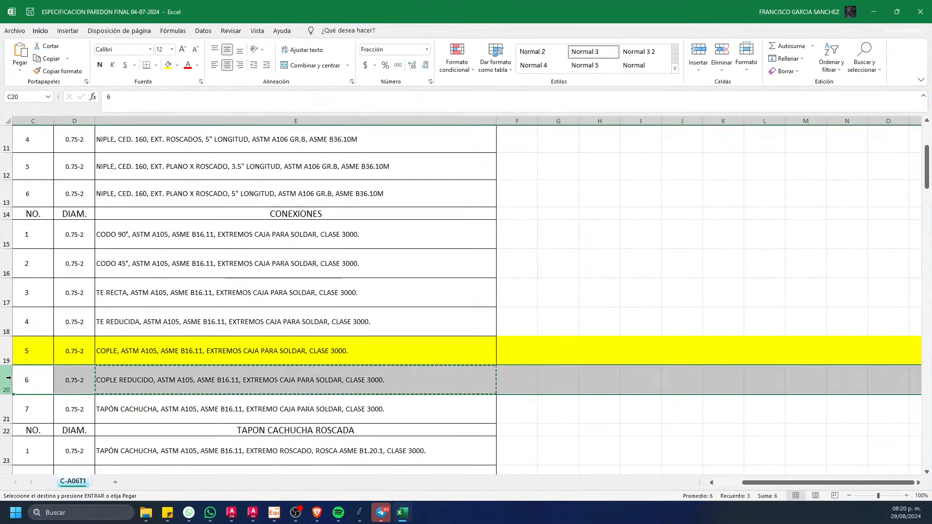
click(168, 64)
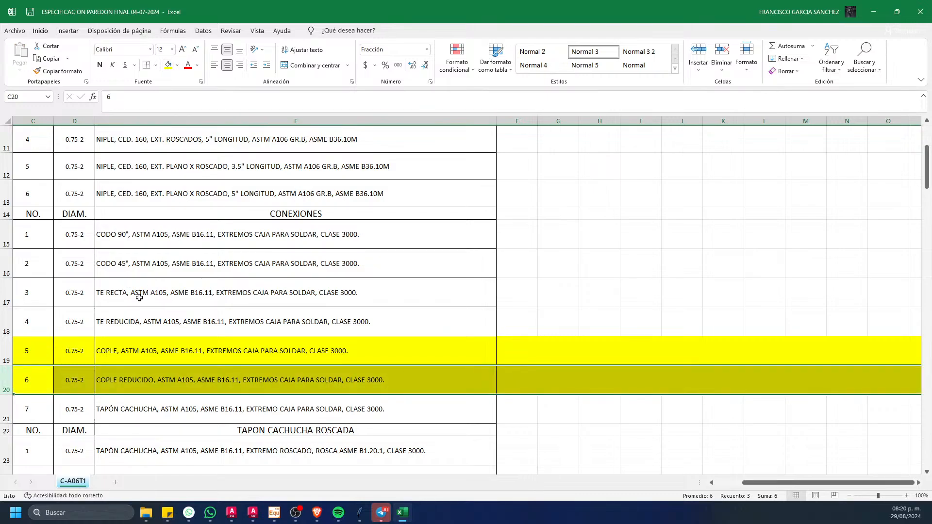
Step: Copy the TE RECTA description from cell E17 of the Excel sheet into the tee copy's long description in Spec Editor and save it to the catalog
click(156, 292)
key(ctrl+c)
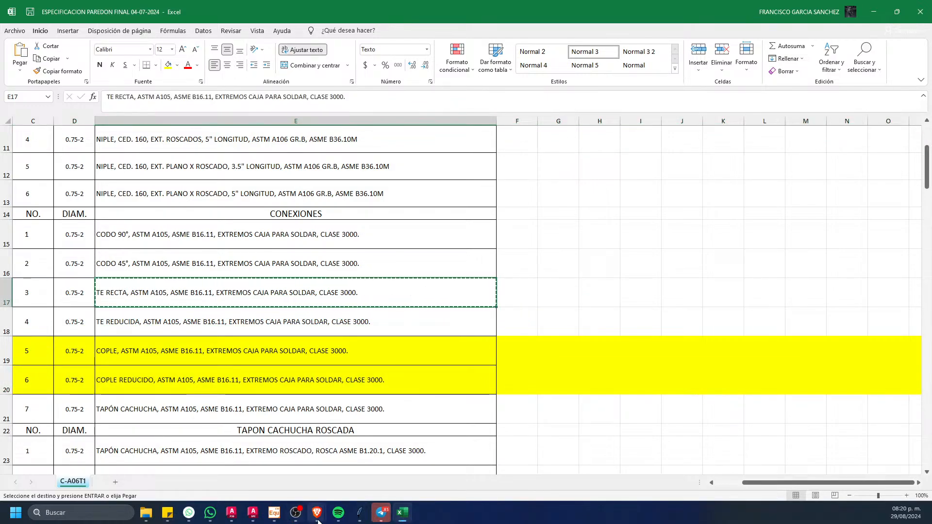
click(402, 513)
click(402, 513)
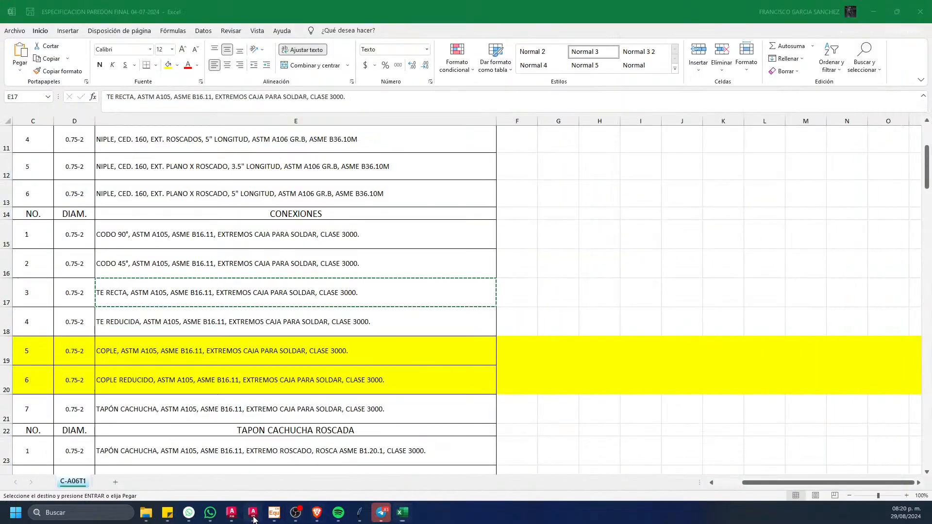
click(232, 513)
click(148, 326)
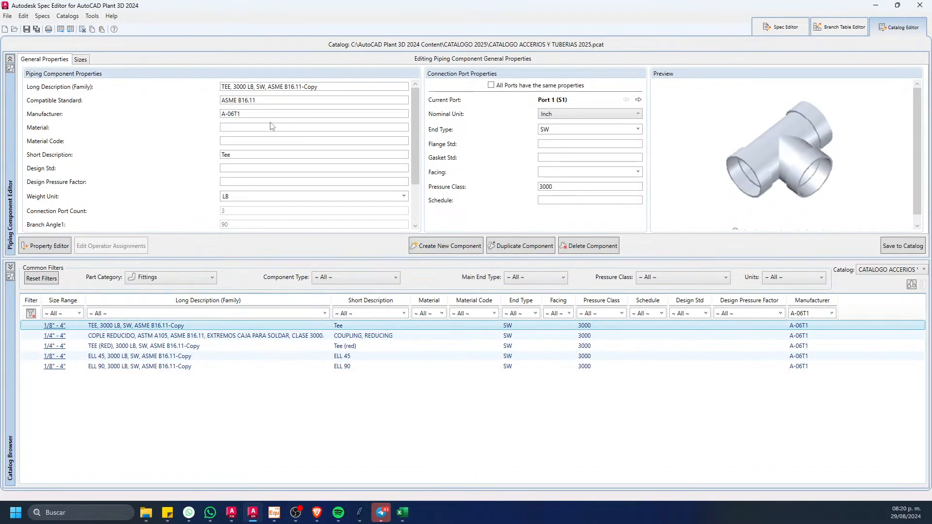
triple_click(316, 86)
key(ctrl+v)
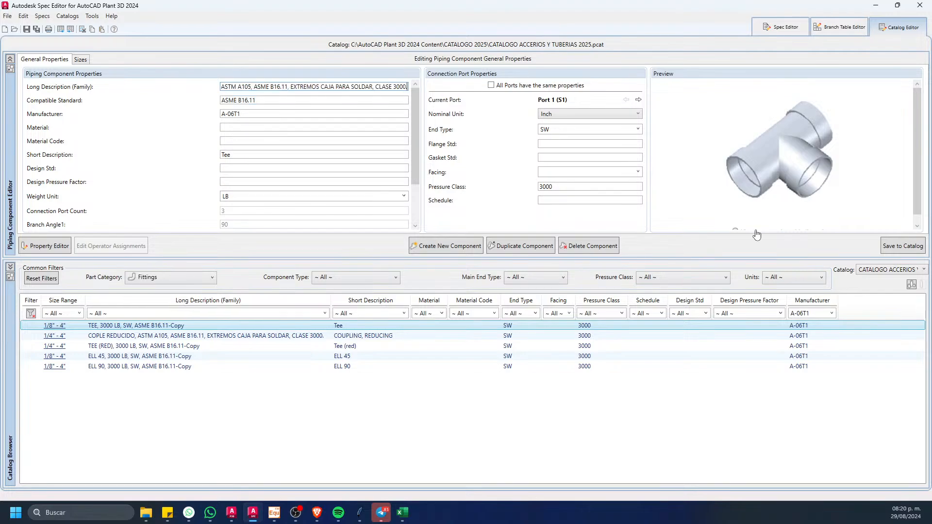
click(888, 254)
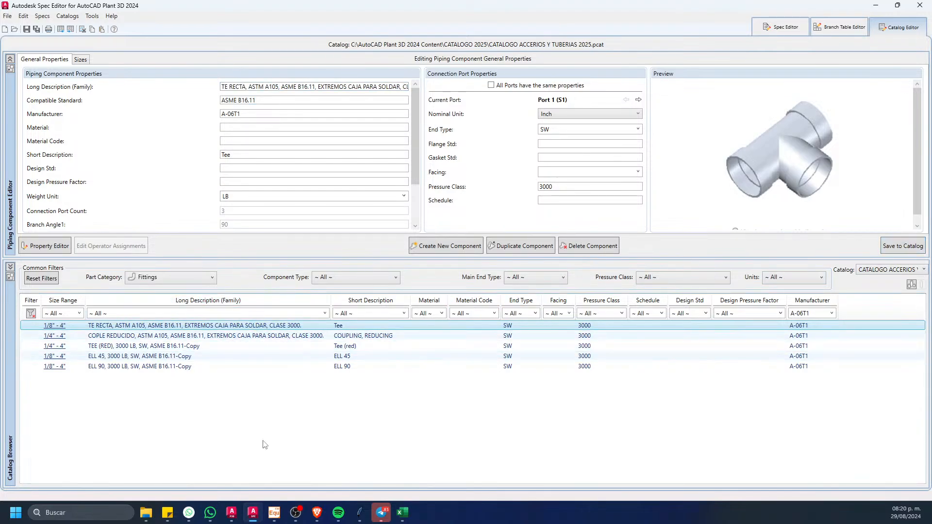
Step: Switch to the Excel specification sheet and fill the TE RECTA row, row 17, with yellow
key(alt+Tab)
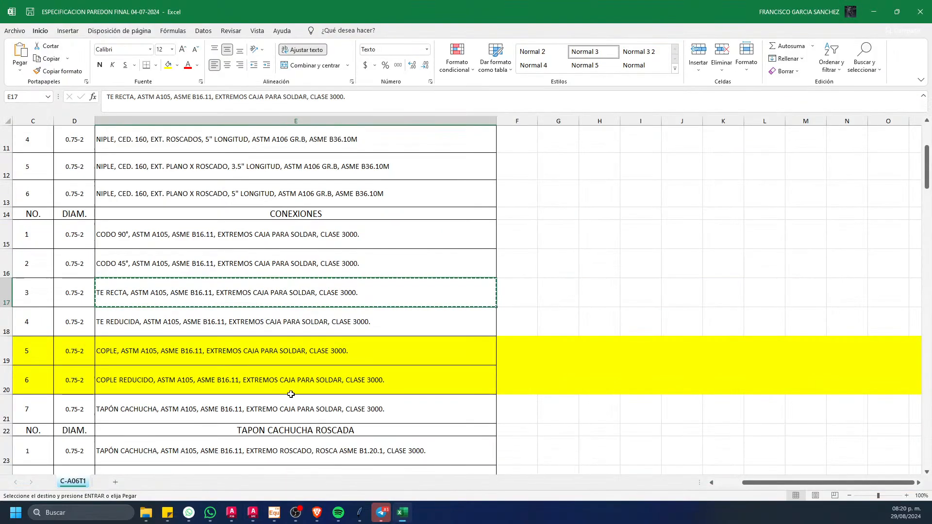
click(7, 292)
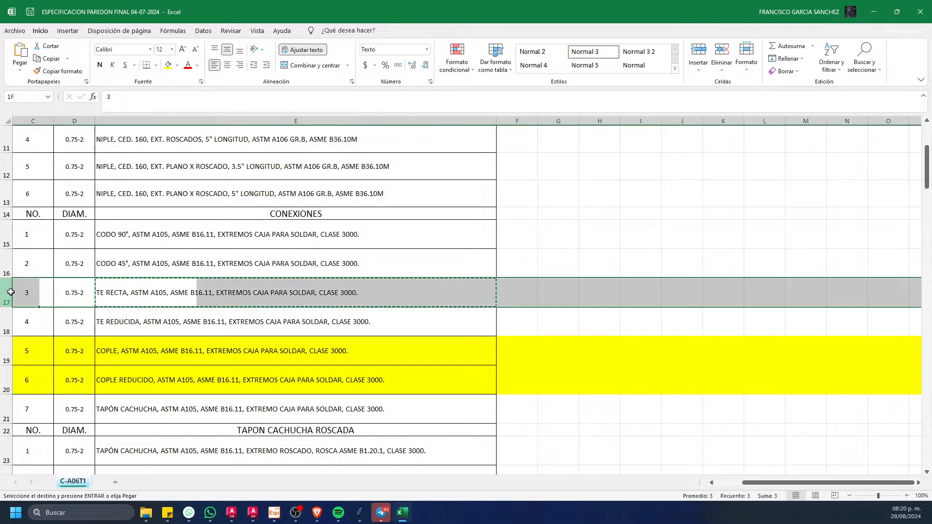
click(169, 65)
Step: Copy the TE REDUCIDA description from cell E18 into the reducing tee copy's long description in Spec Editor and save it to the catalog
click(172, 324)
key(ctrl+c)
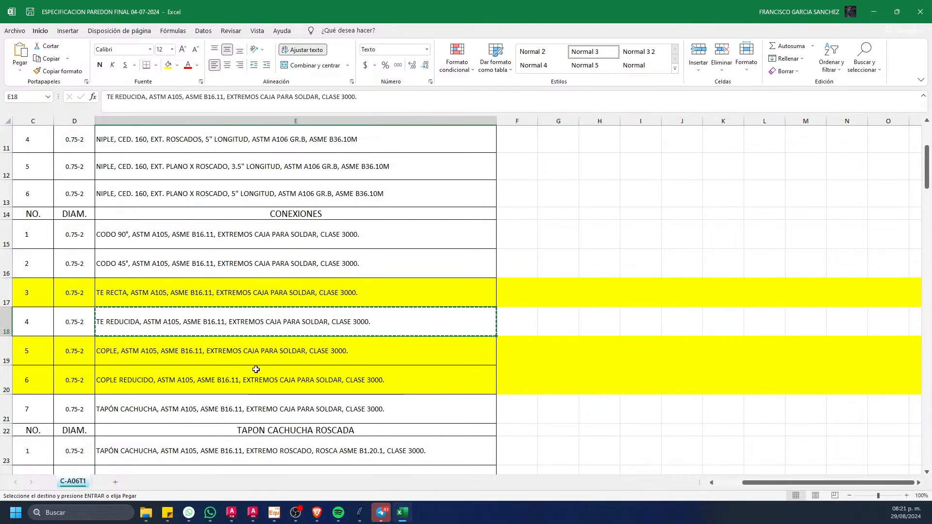
click(401, 511)
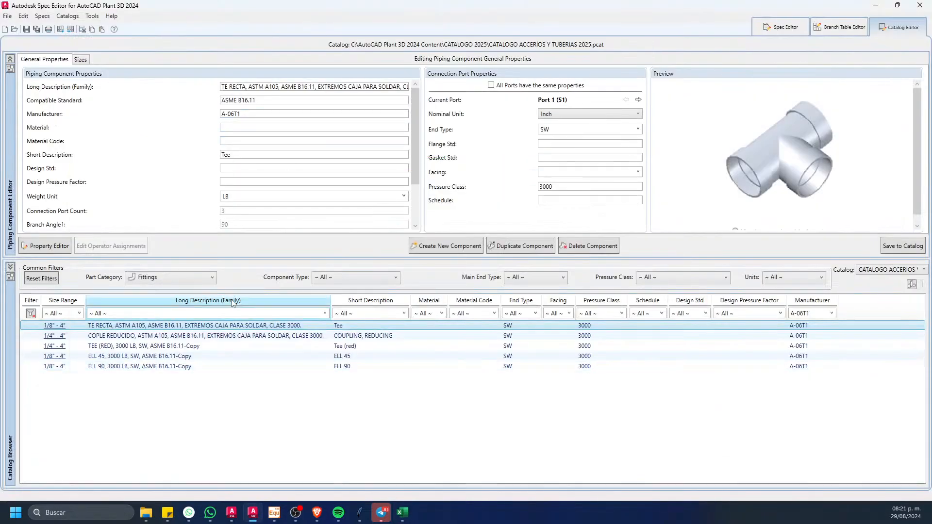
click(152, 346)
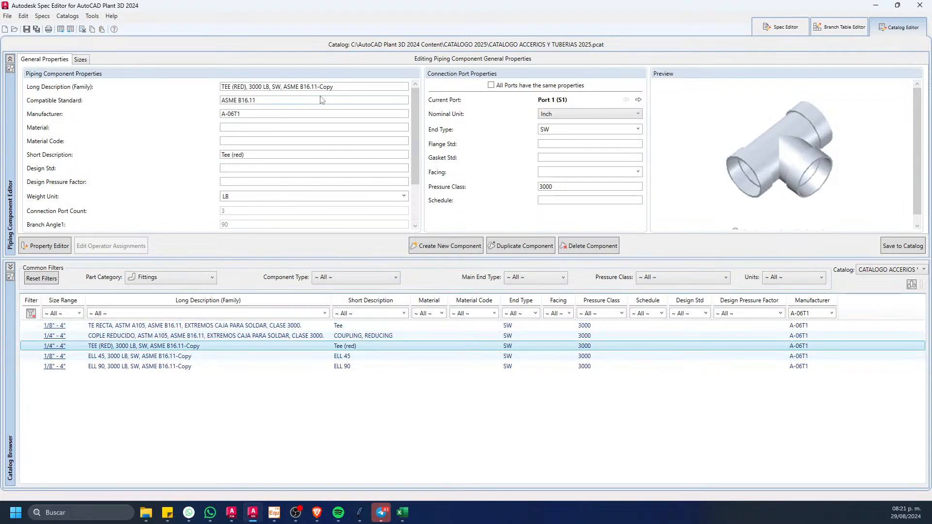
drag(335, 87, 212, 88)
key(ctrl+v)
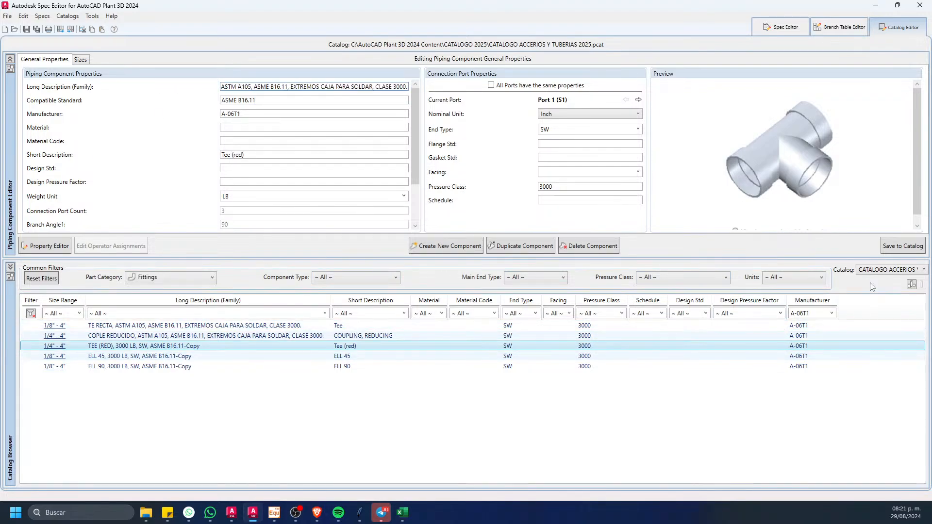
click(462, 342)
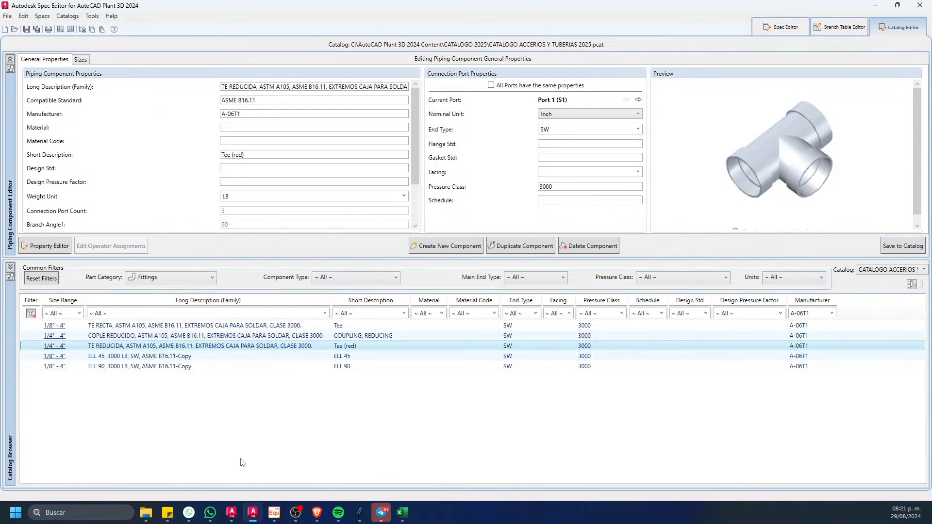
Step: Switch to the Excel specification sheet and fill the TE REDUCIDA row, row 18, with yellow
click(407, 517)
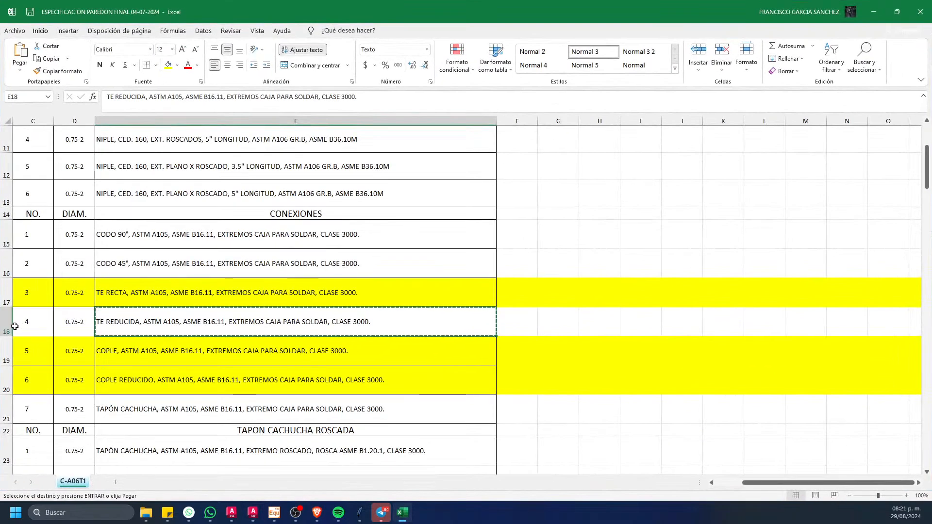
click(7, 321)
click(168, 64)
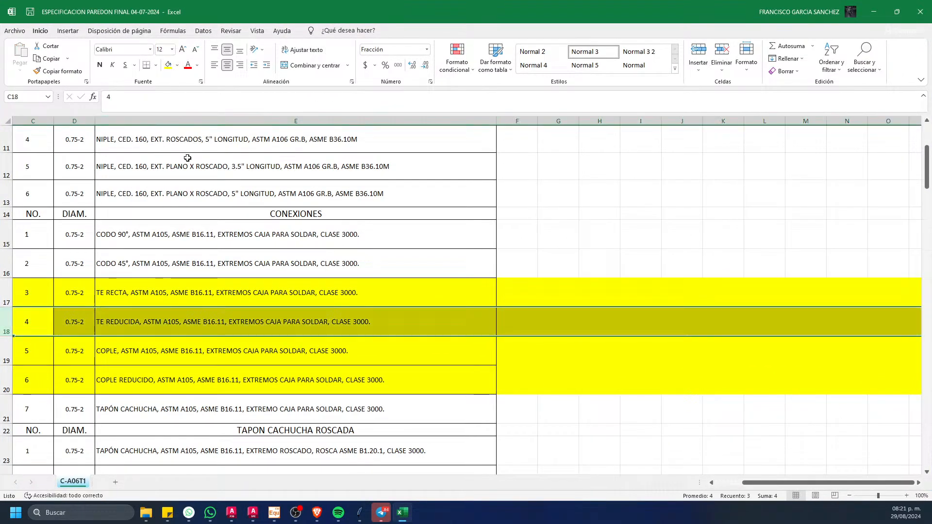
Step: Copy the CODO 90° description from cell E15 into the ELL 90 copy's long description in Spec Editor and save it to the catalog
click(156, 238)
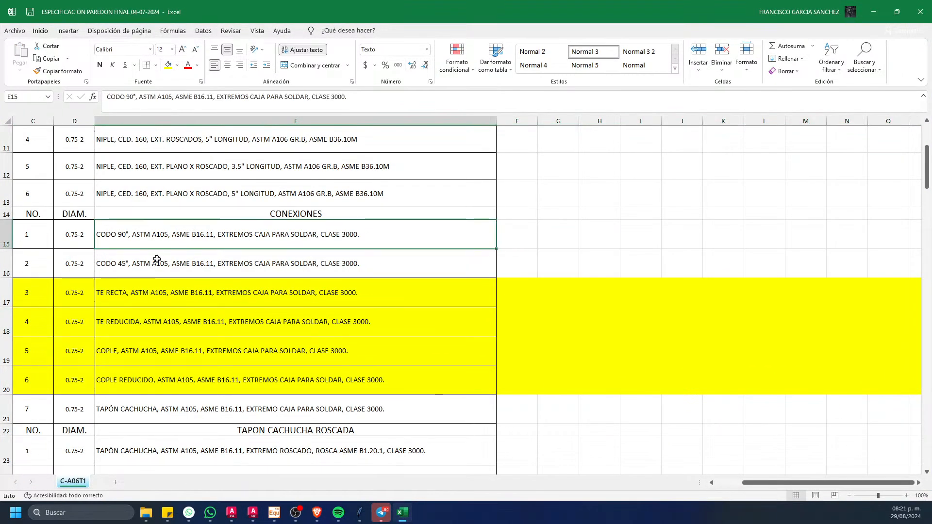
key(ctrl+c)
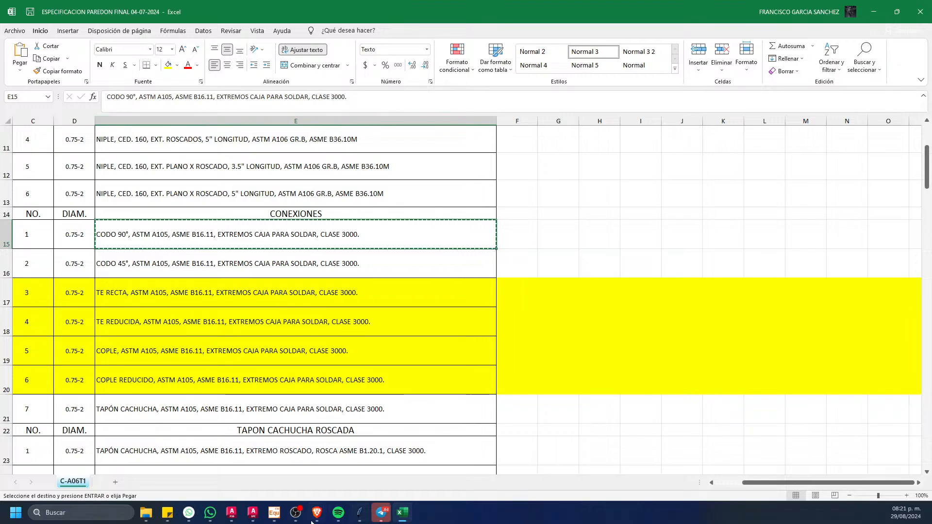
click(254, 516)
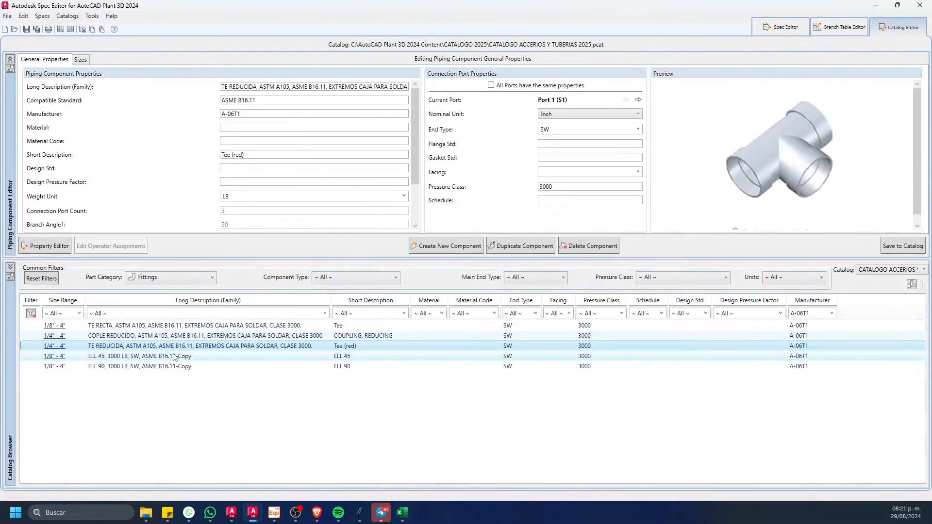
click(180, 366)
triple_click(338, 87)
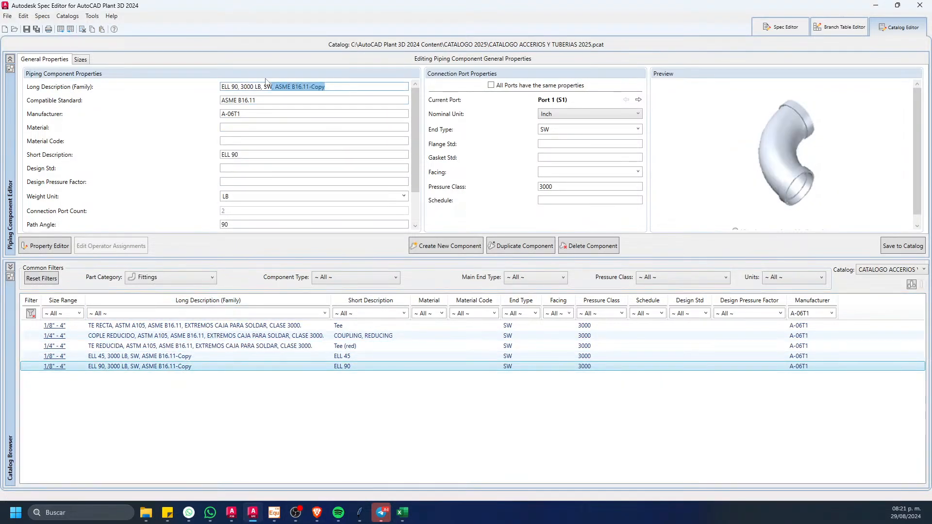
key(ctrl+v)
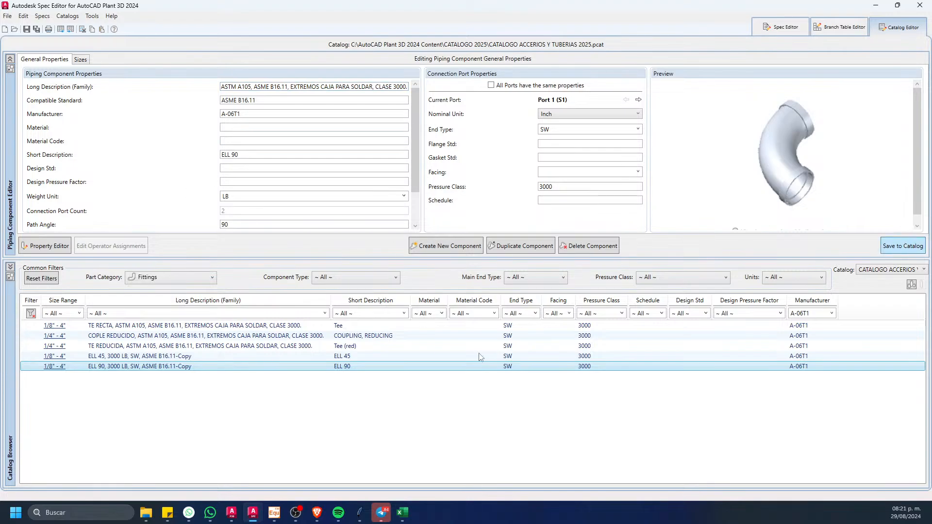
Step: Switch to the Excel specification sheet and fill the CODO 90° row, row 15, with yellow
click(402, 513)
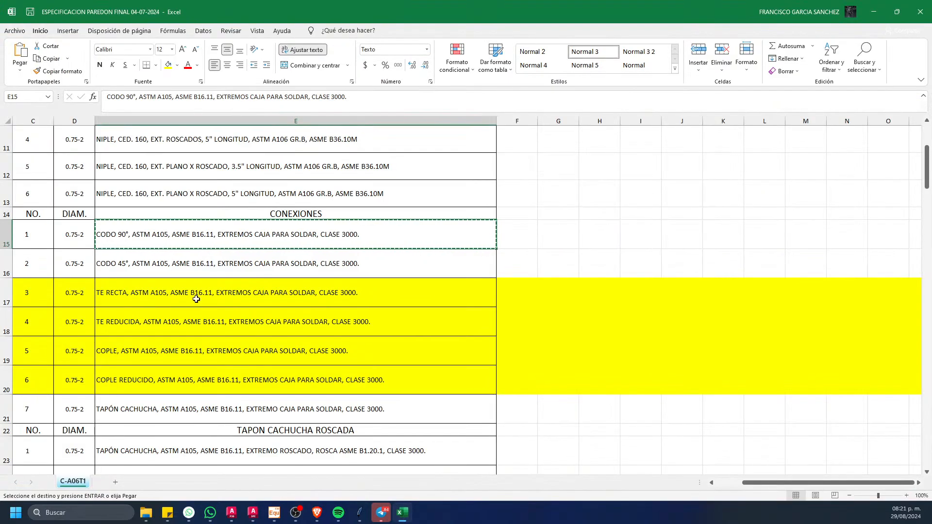
click(6, 235)
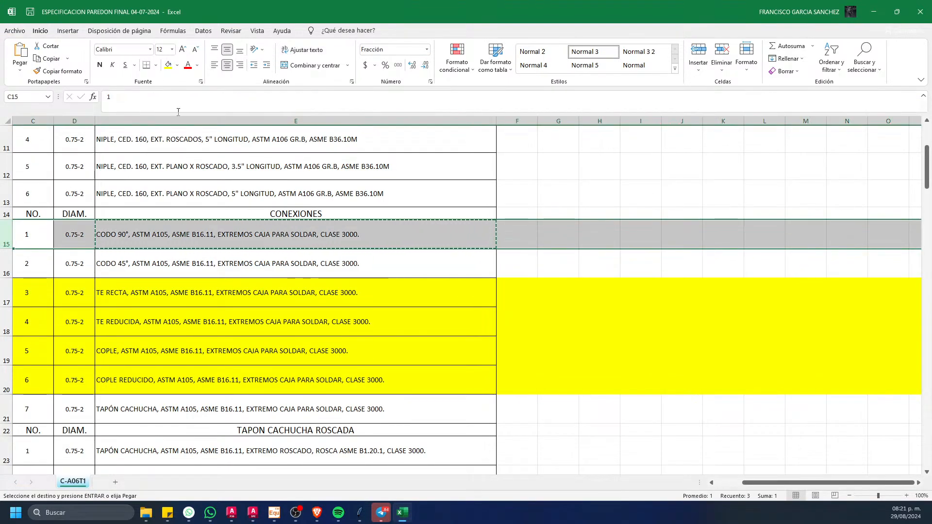
click(168, 65)
Step: Copy the CODO 45° description from cell E16 into the ELL 45 copy's long description in Spec Editor and save it to the catalog
click(148, 259)
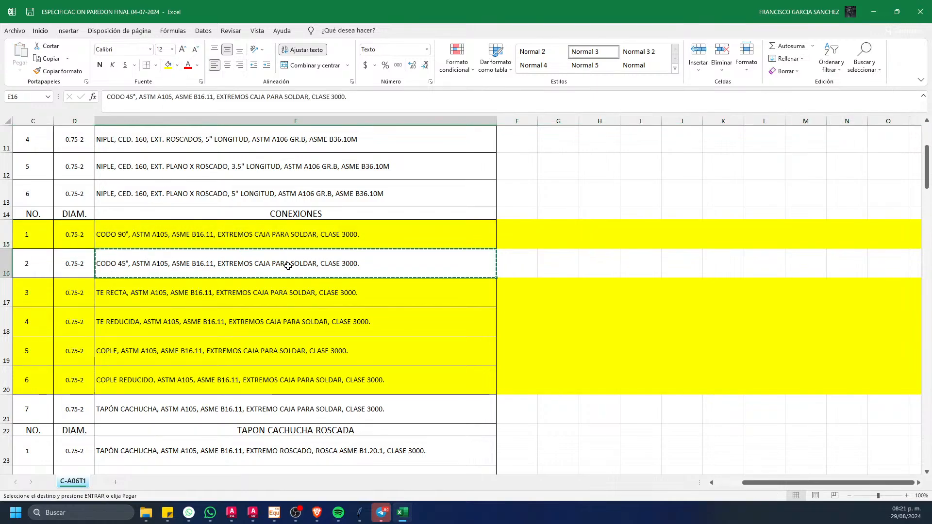
key(ctrl+c)
click(399, 514)
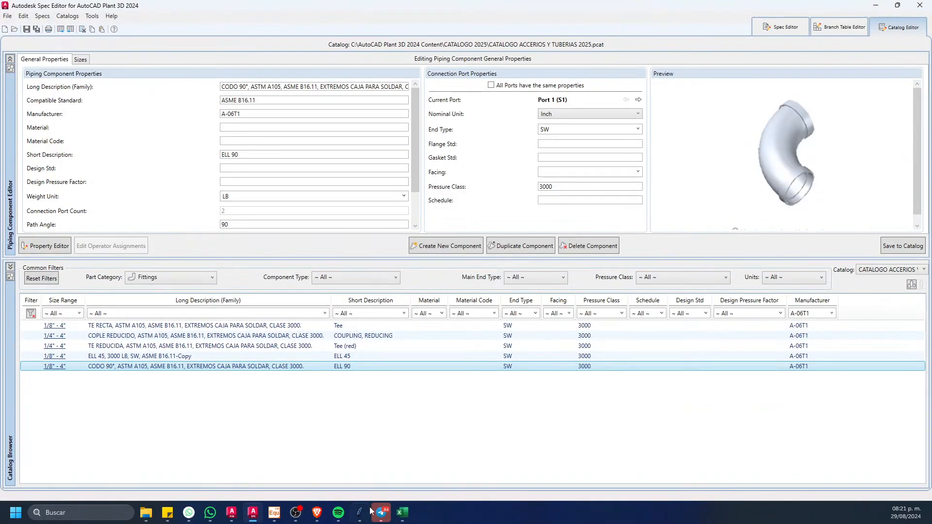
click(402, 513)
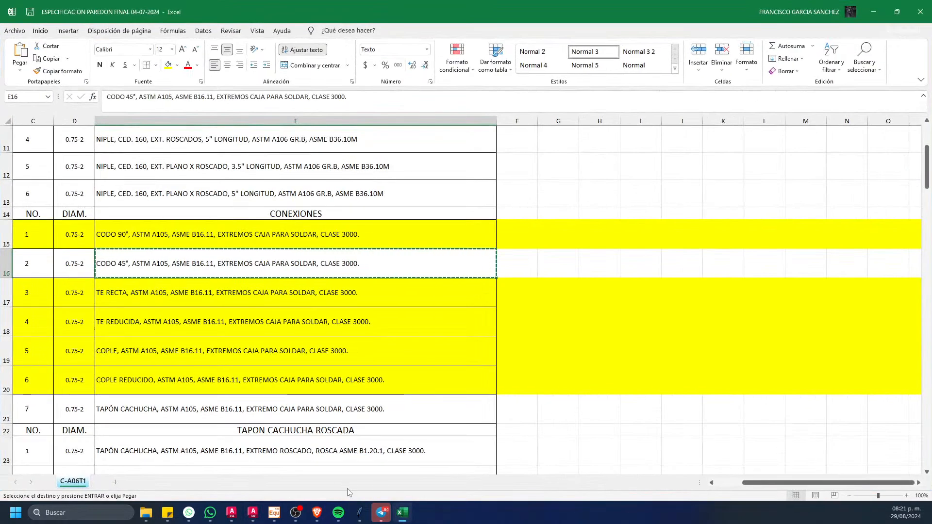
click(253, 513)
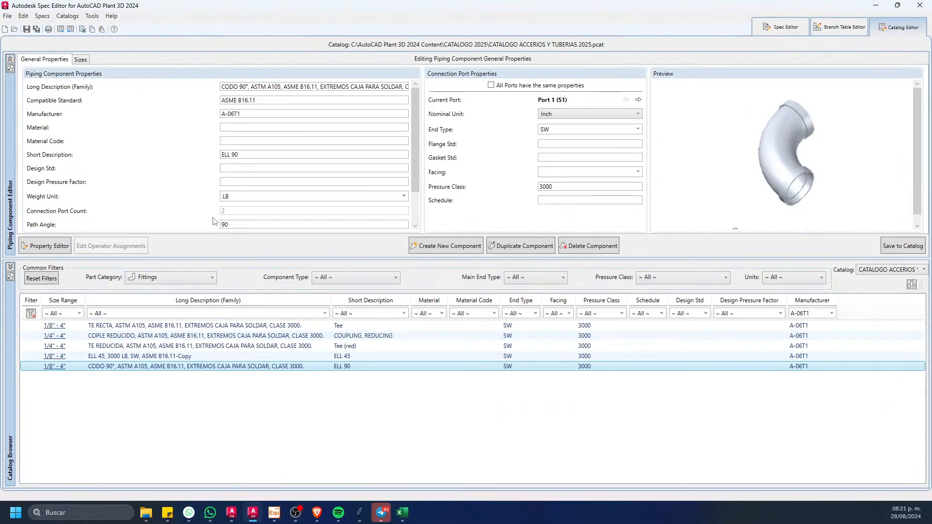
click(187, 356)
drag(341, 87, 169, 89)
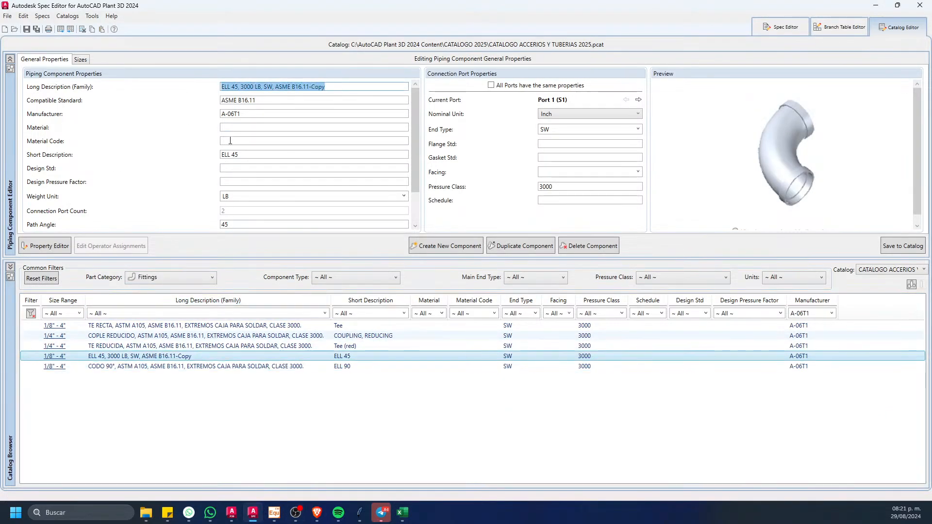
key(ctrl+v)
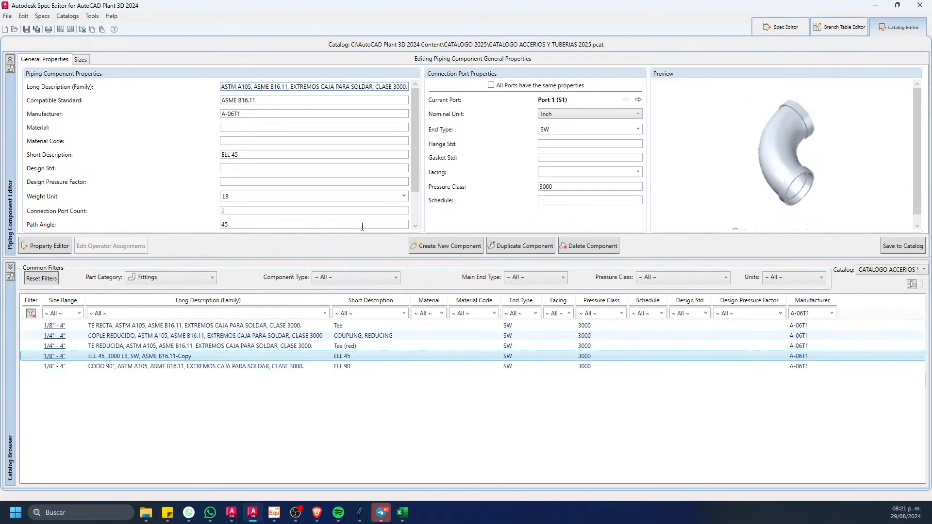
click(881, 252)
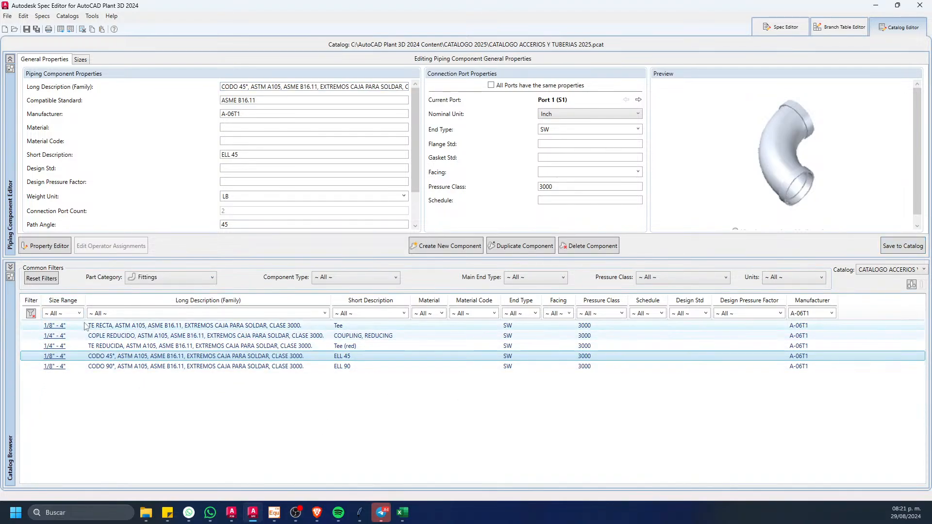
Step: Sort the catalog families by long description and delete the 1/8", 1/4", 3/8" and 1/2" sizes from the CODO 45° family
click(209, 300)
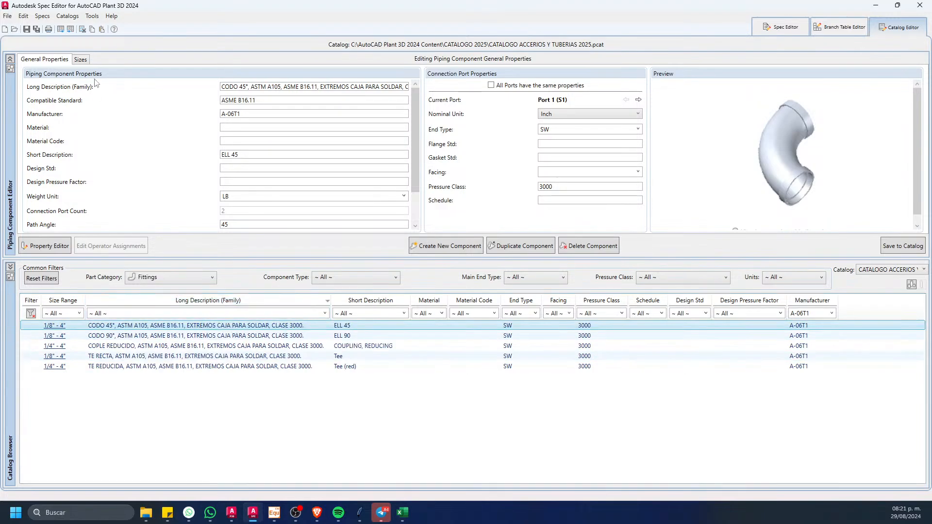
click(81, 59)
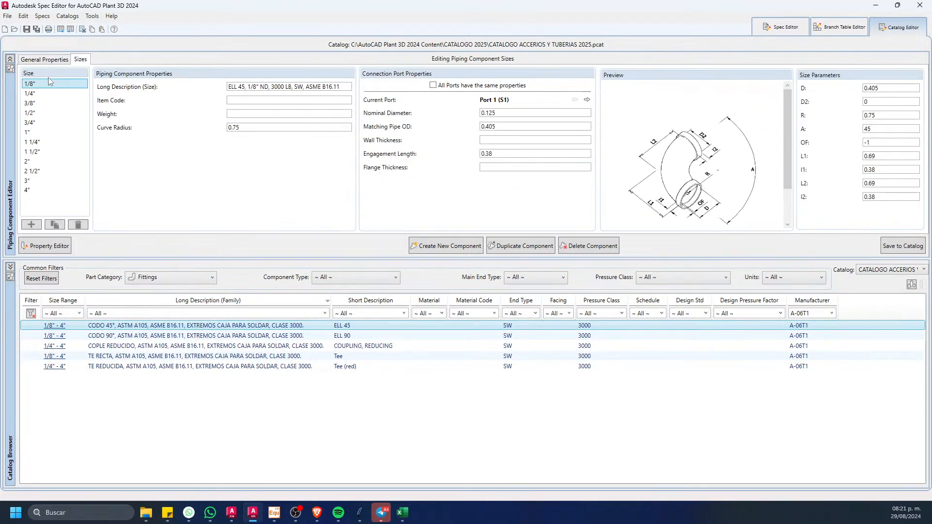
shift+click(38, 114)
click(87, 225)
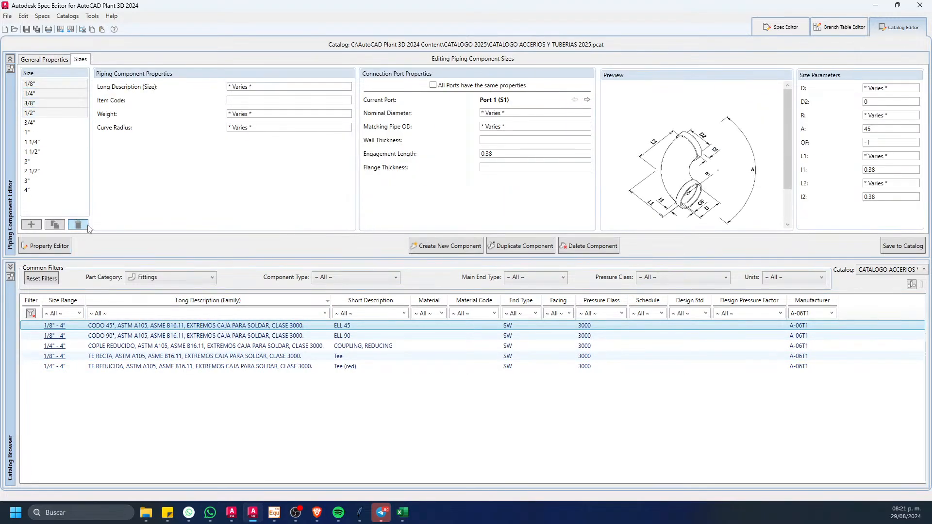
Step: Delete the 1 1/4", 2 1/2", 3" and 4" sizes from the CODO 45° family and save it to the catalog
click(44, 103)
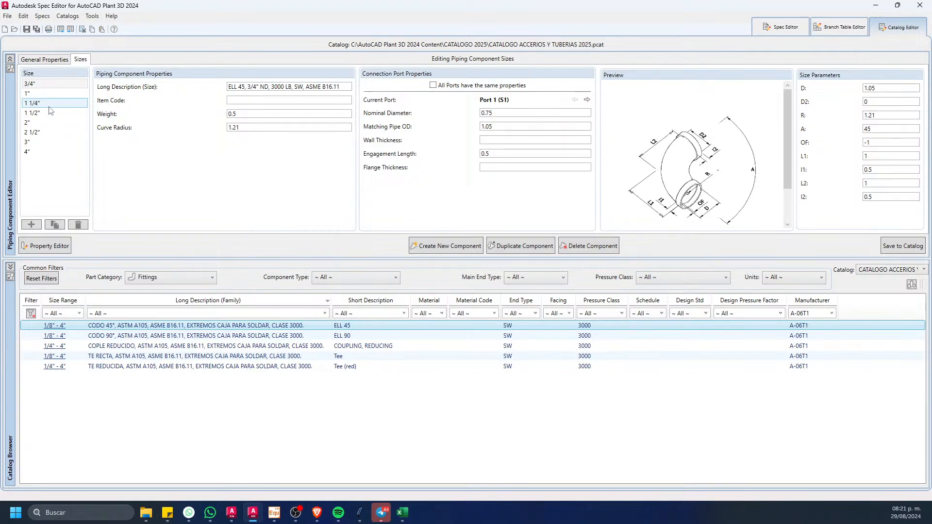
ctrl+click(39, 154)
ctrl+click(42, 144)
ctrl+click(46, 133)
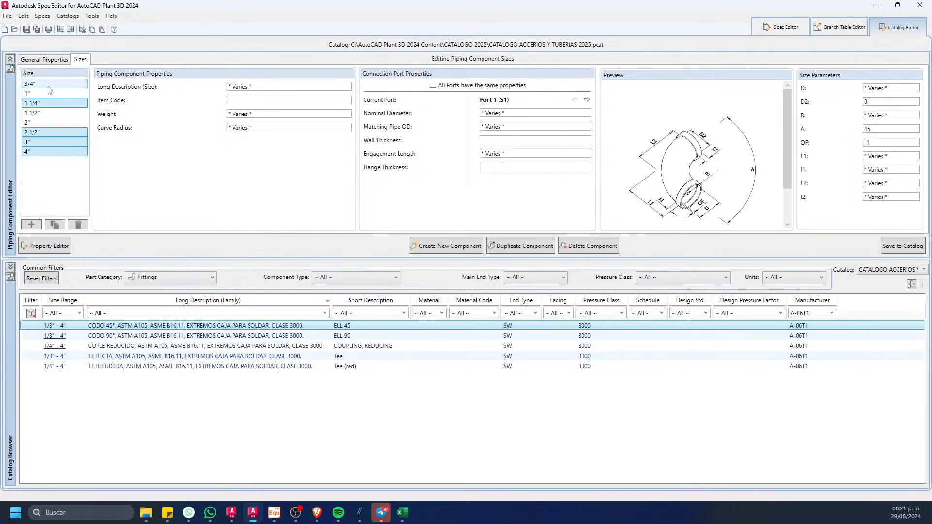
click(80, 225)
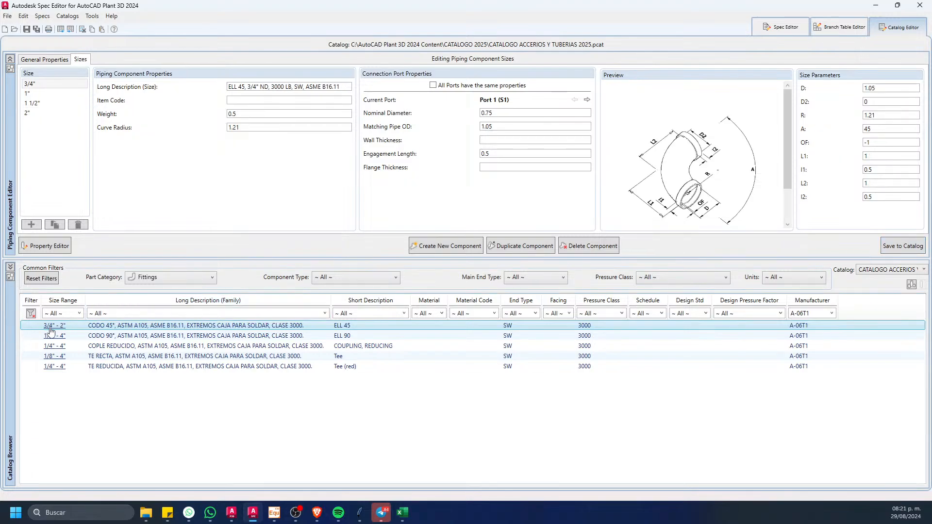
Step: Delete the 1/8", 1/4", 3/8", 1/2", 1 1/4", 2 1/2" and 4" sizes from the CODO 90° family and save it to the catalog
click(233, 335)
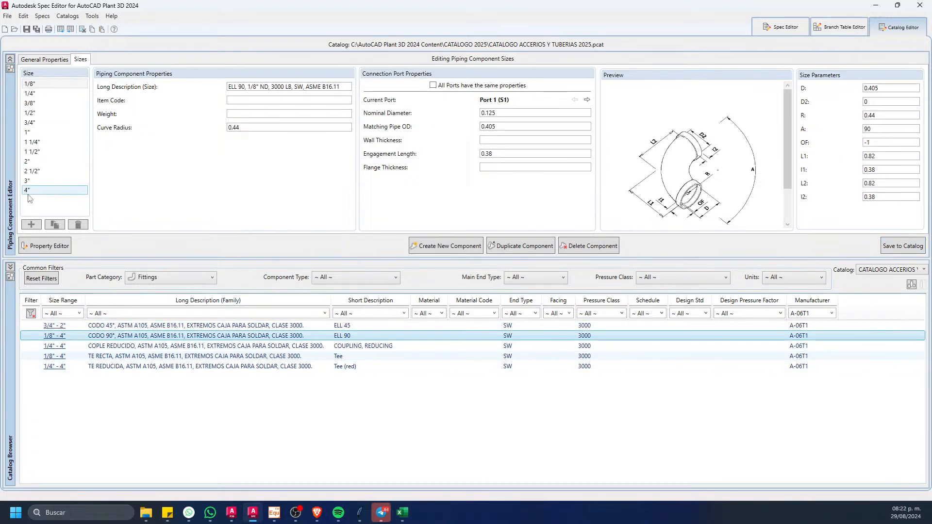
ctrl+click(42, 172)
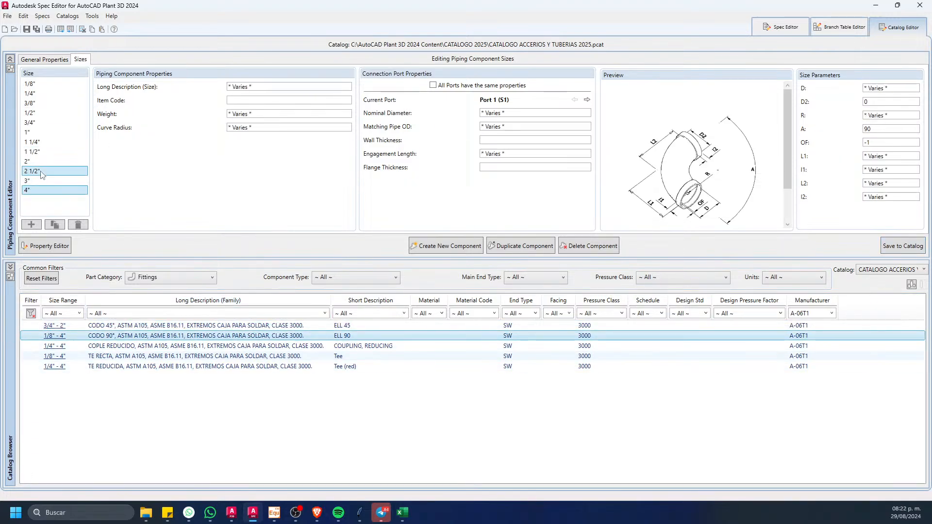
click(78, 224)
click(61, 88)
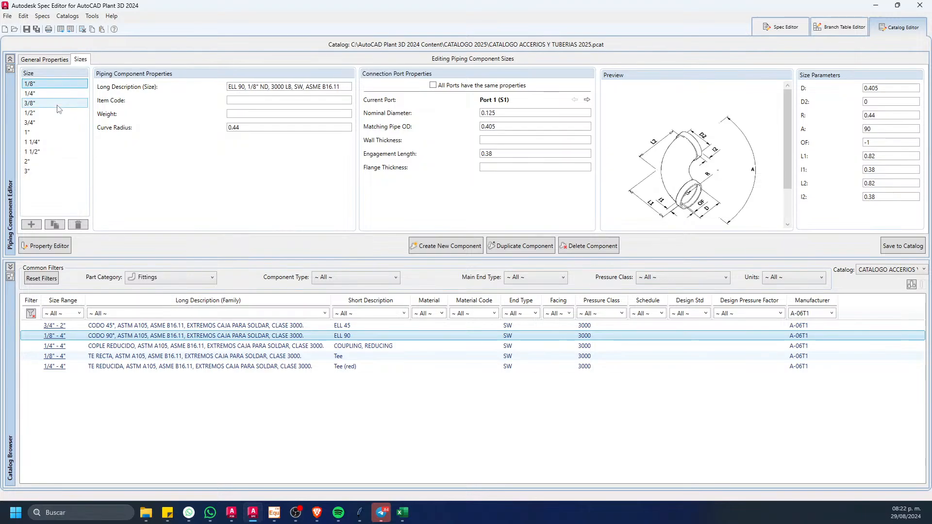
ctrl+click(59, 113)
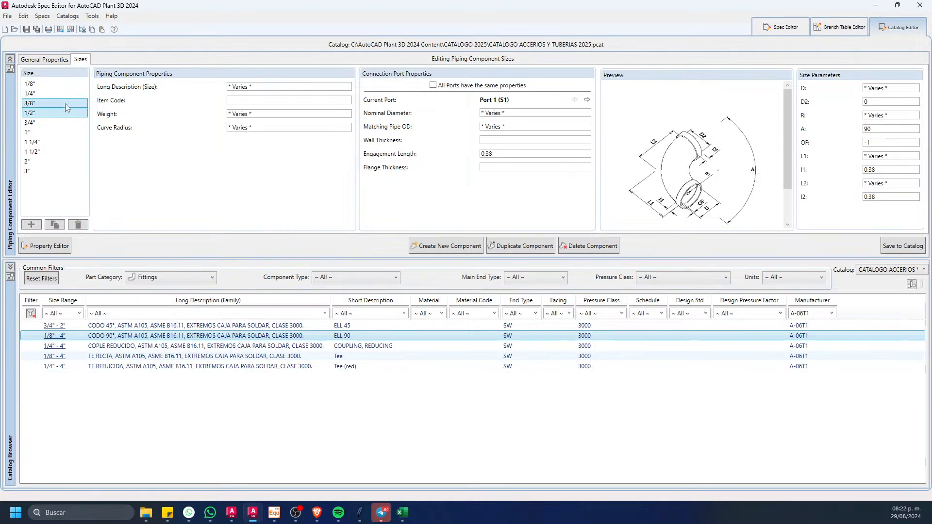
click(78, 224)
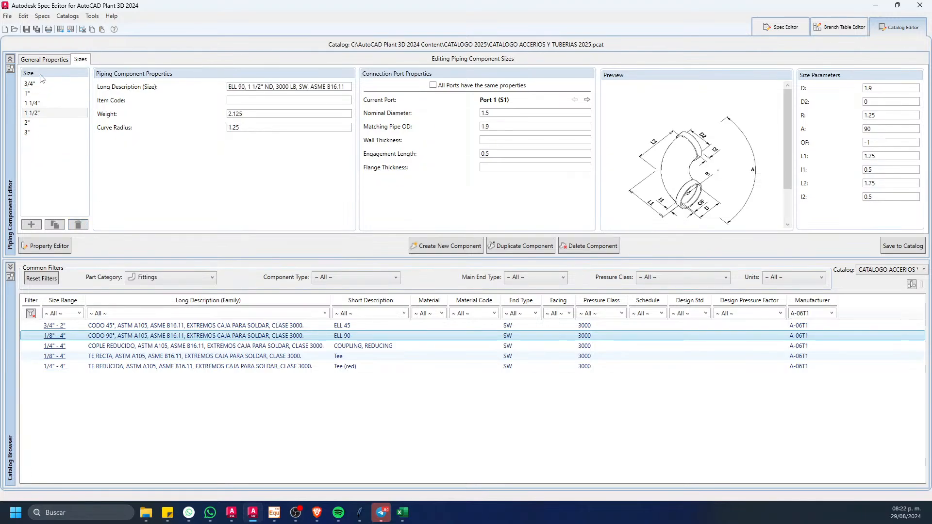
click(43, 84)
click(48, 103)
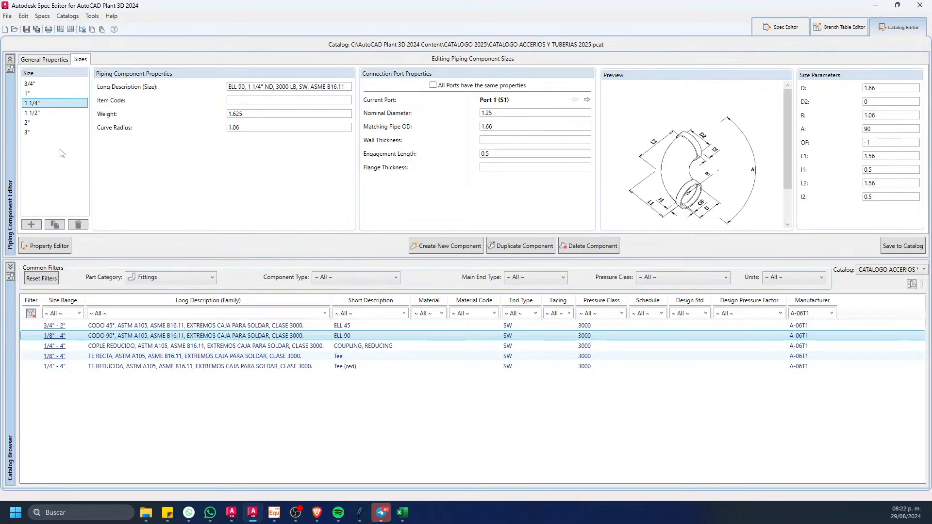
click(79, 225)
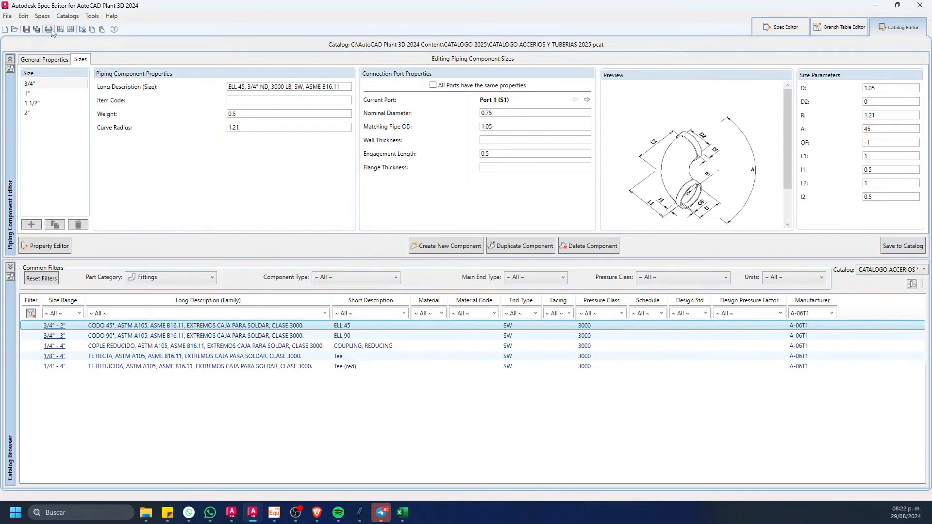
Step: In the spec sheet view, filter pipes by manufacturer C-A06T1 and add the 0.375" thick TUBO DE A.C. family to the spec
click(785, 27)
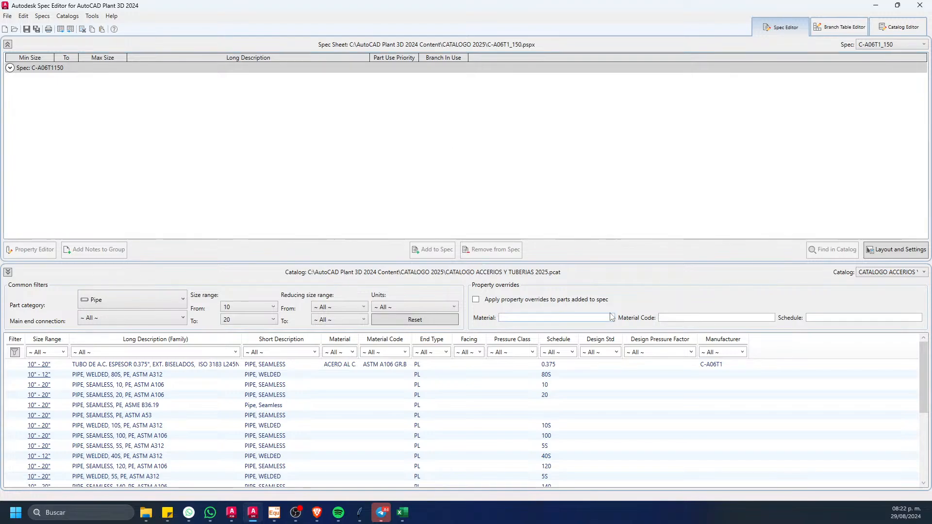
click(743, 352)
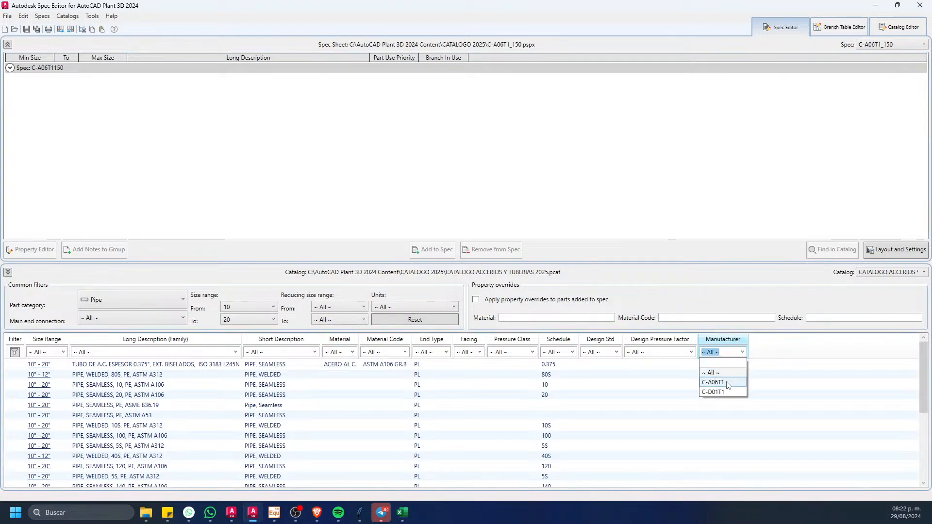
click(723, 382)
click(217, 368)
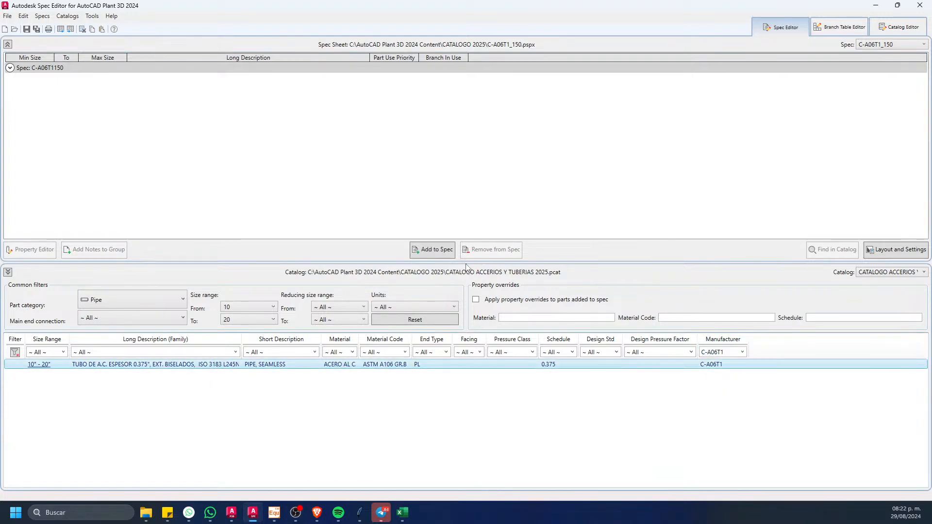
click(432, 249)
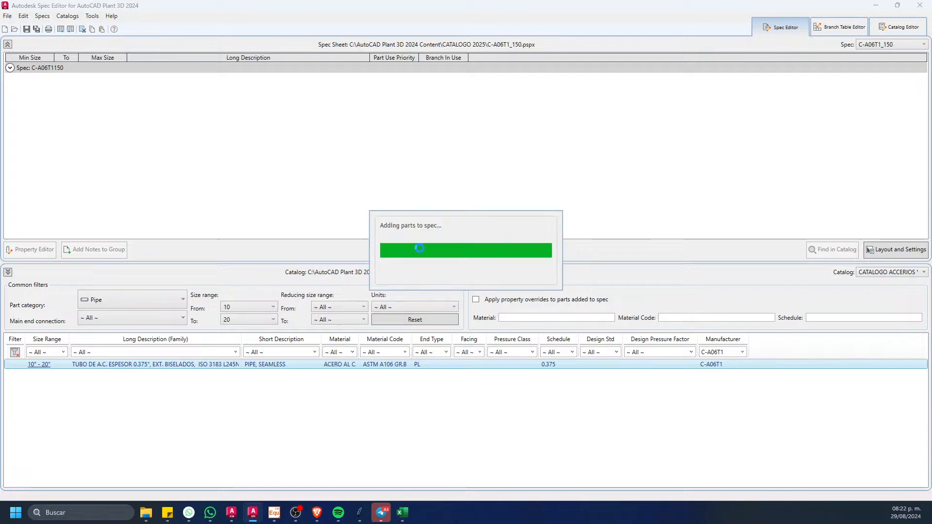
Step: Clear the manufacturer filter and set the part category to All for the catalog parts
click(742, 352)
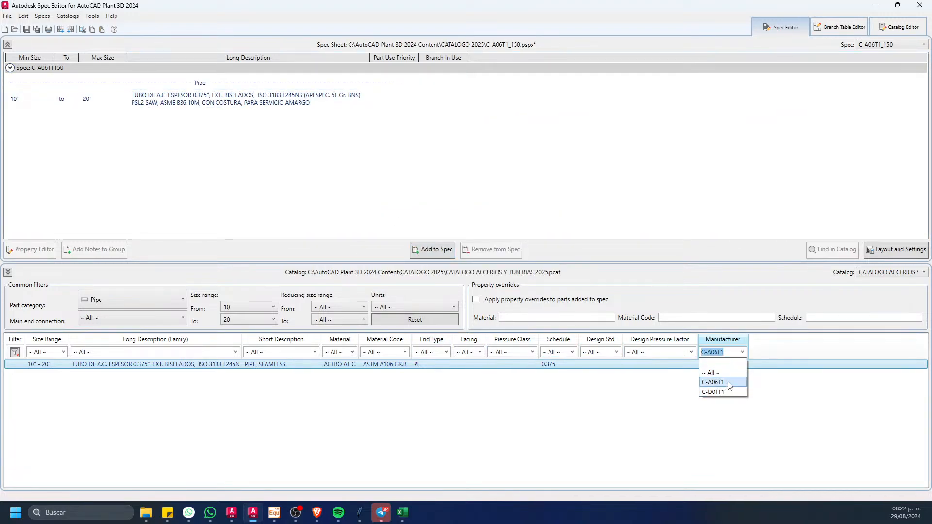
click(712, 383)
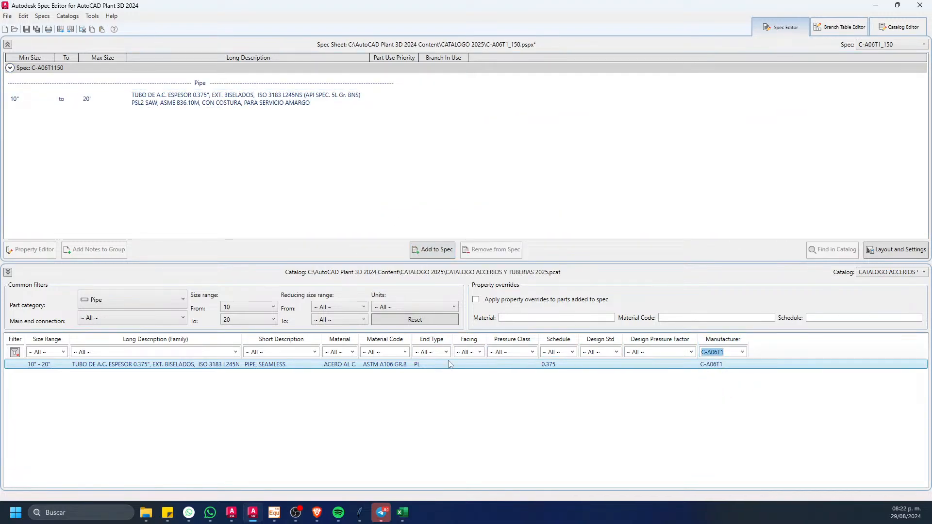
click(14, 352)
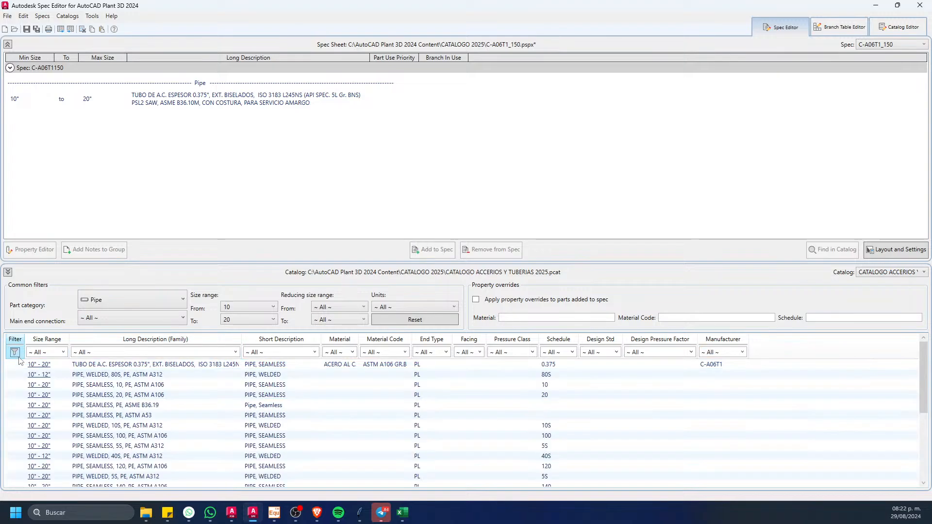
click(180, 299)
click(130, 316)
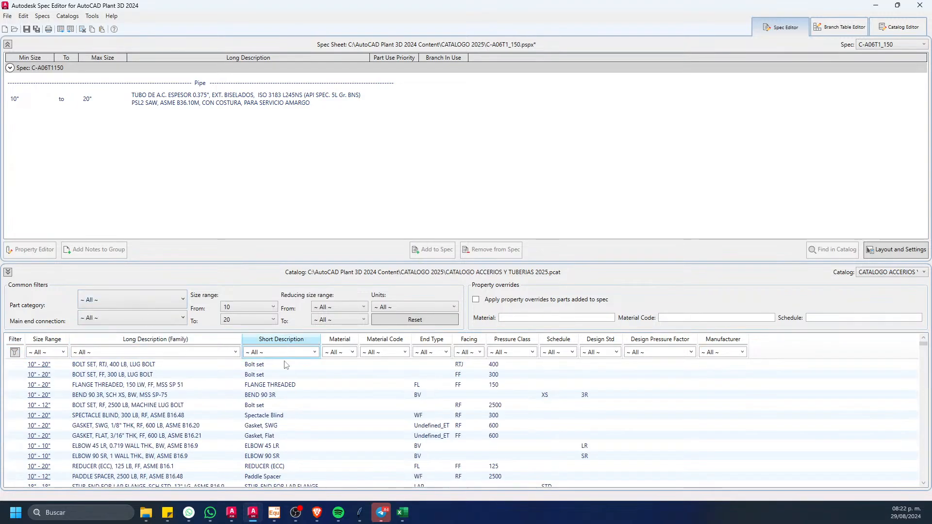
Step: Filter the parts of all categories by manufacturer C-A06T1 and check the size range filter
click(742, 351)
click(726, 383)
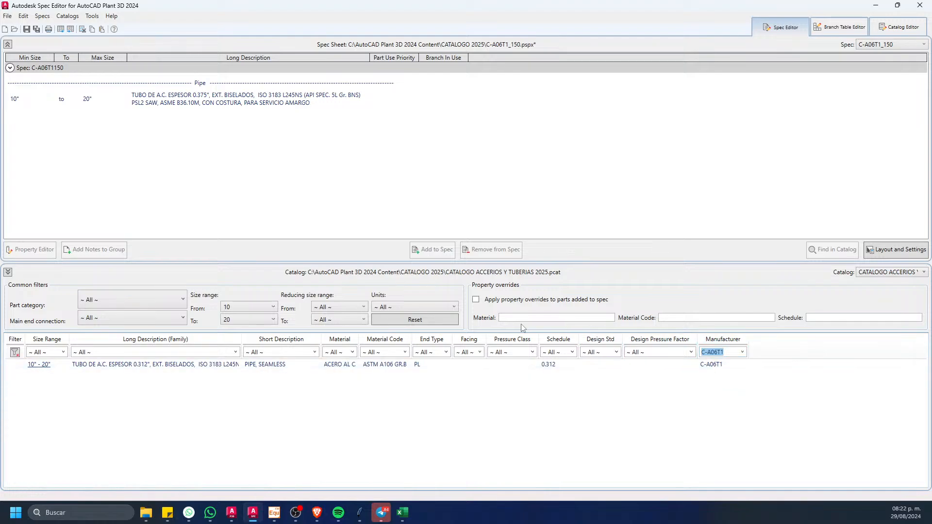
click(203, 365)
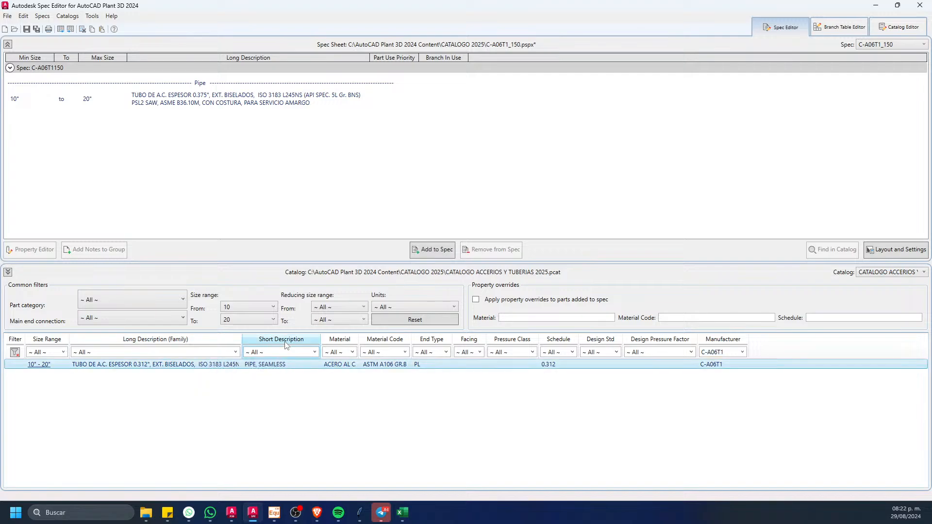
click(250, 320)
click(249, 322)
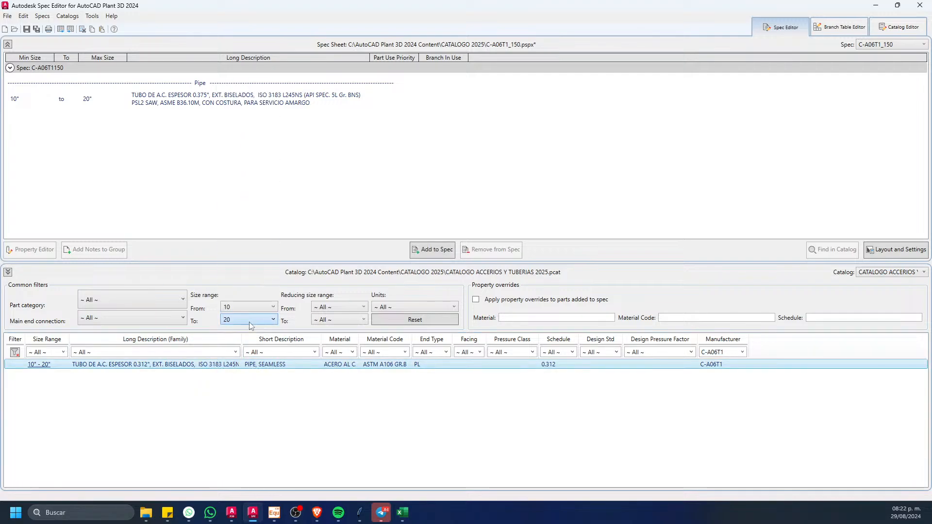
Step: Reload the accessories and piping catalog by switching to CATALOGO VALVULAS 2025 and back, clearing the size range filter
click(881, 272)
click(859, 283)
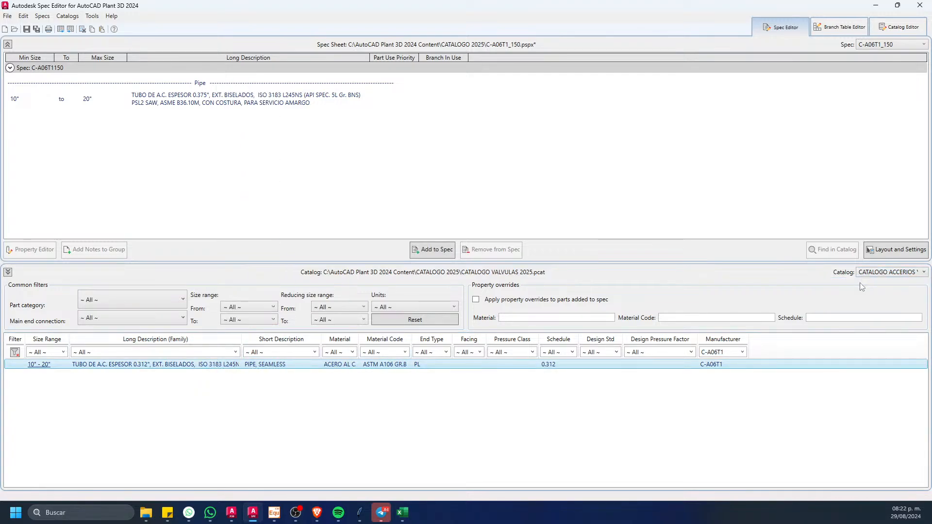
click(878, 272)
click(883, 293)
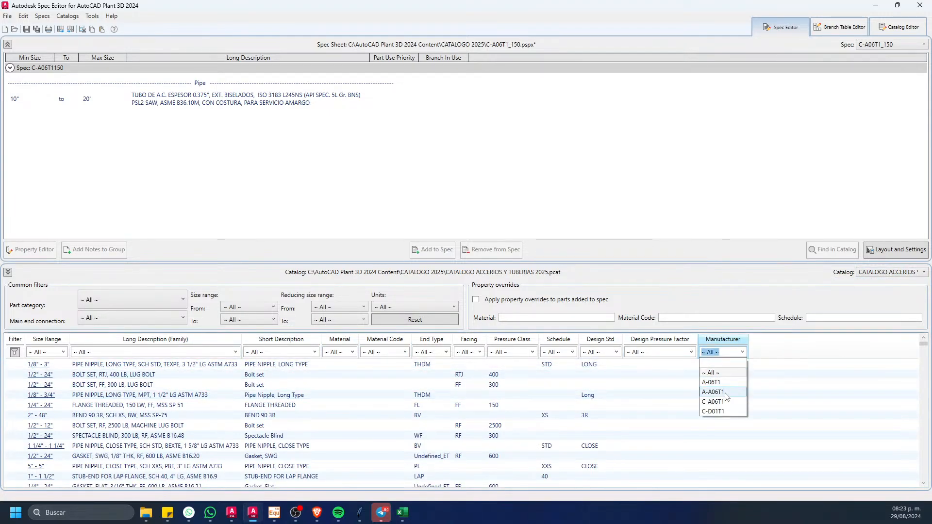
Step: Filter the catalog by manufacturer A-06T1 and add its tee, reducing tee, reducing coupling, ELL 45 and ELL 90 families to the spec
click(725, 393)
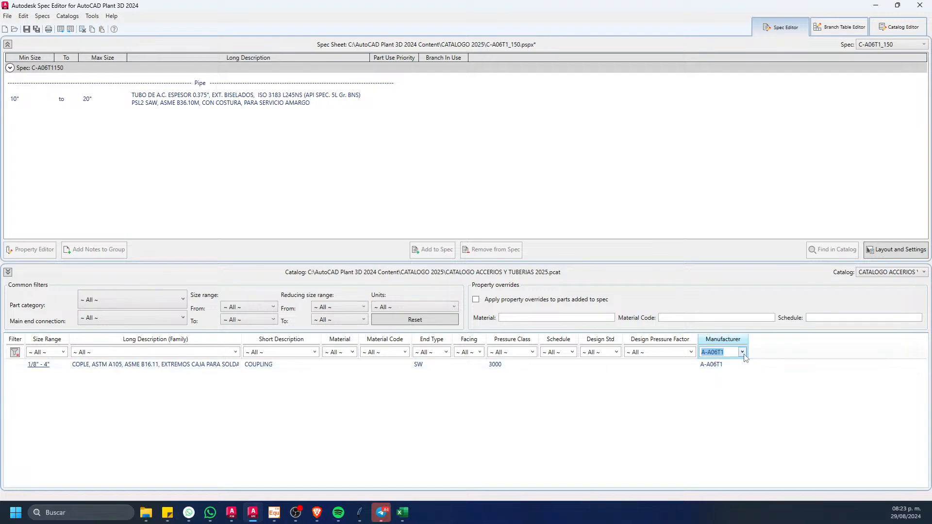
click(711, 383)
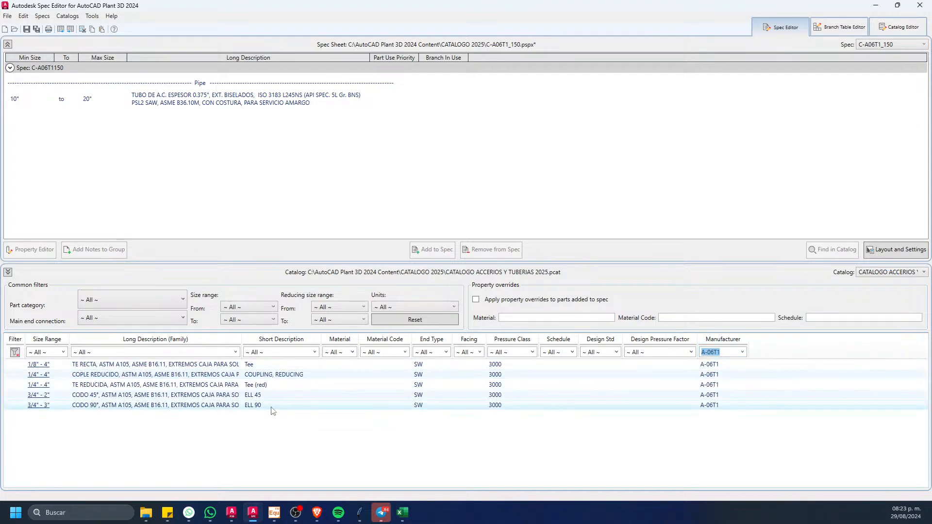
click(282, 365)
shift+click(256, 405)
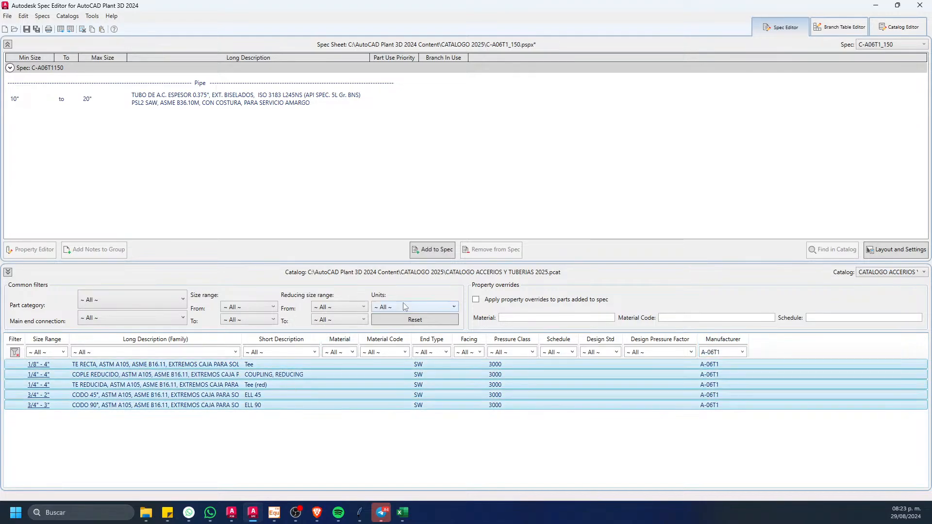
click(419, 250)
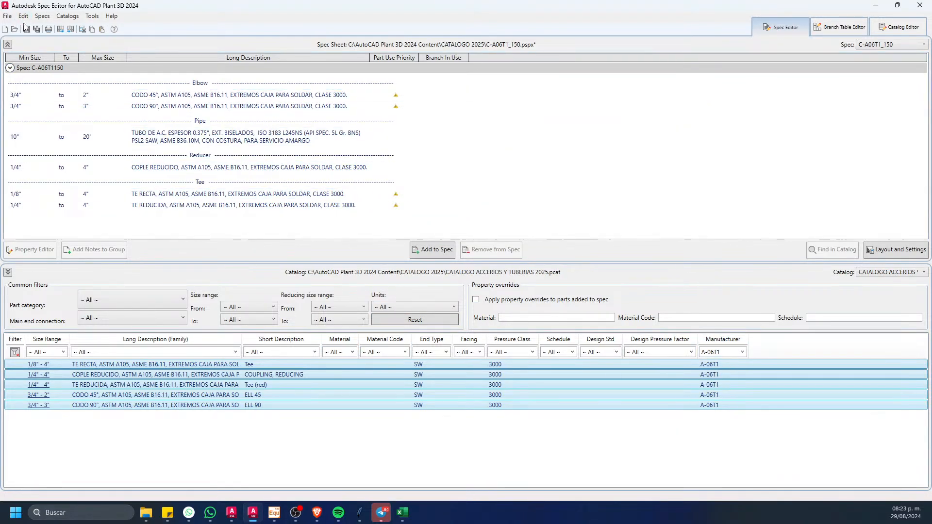
Step: Save all open spec and catalog files and close the Spec Editor
click(7, 15)
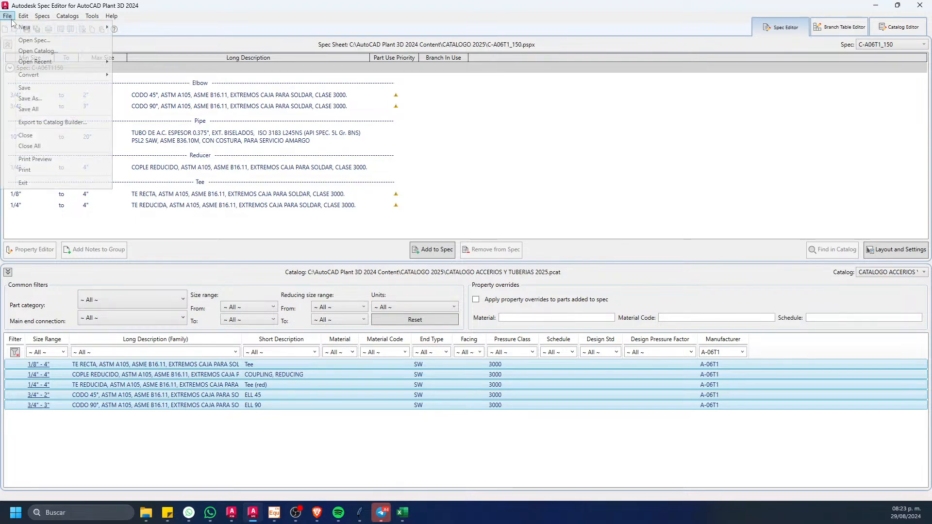
click(54, 109)
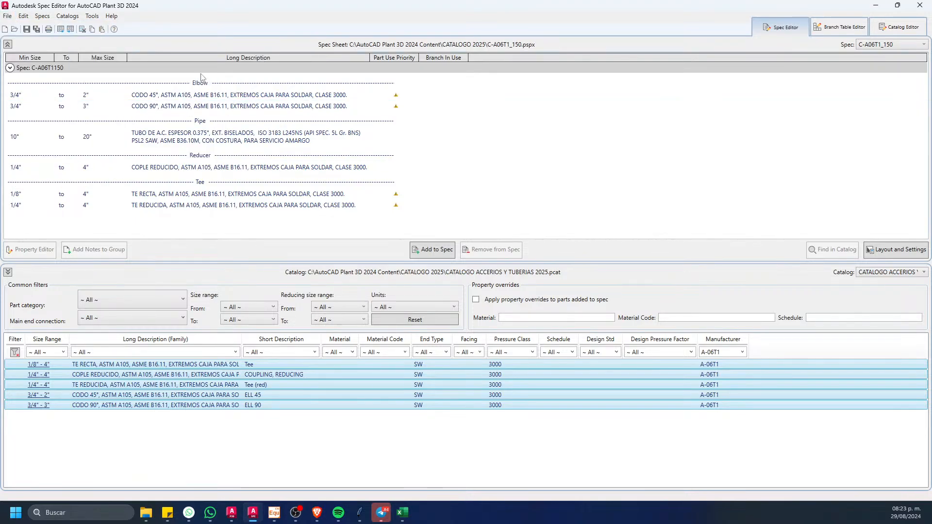
click(920, 5)
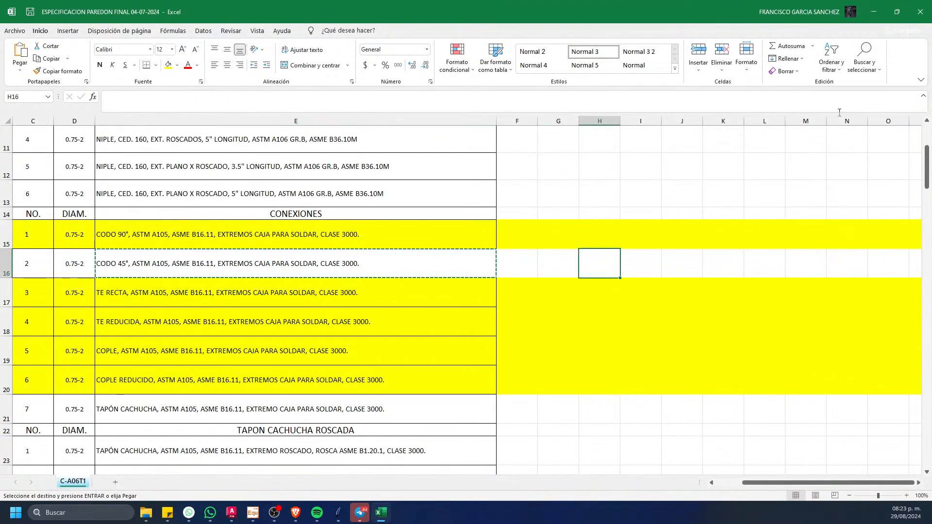
Step: Minimize the Excel specification and switch to the GAS AMARGO drawing in AutoCAD Plant 3D
click(875, 12)
click(400, 267)
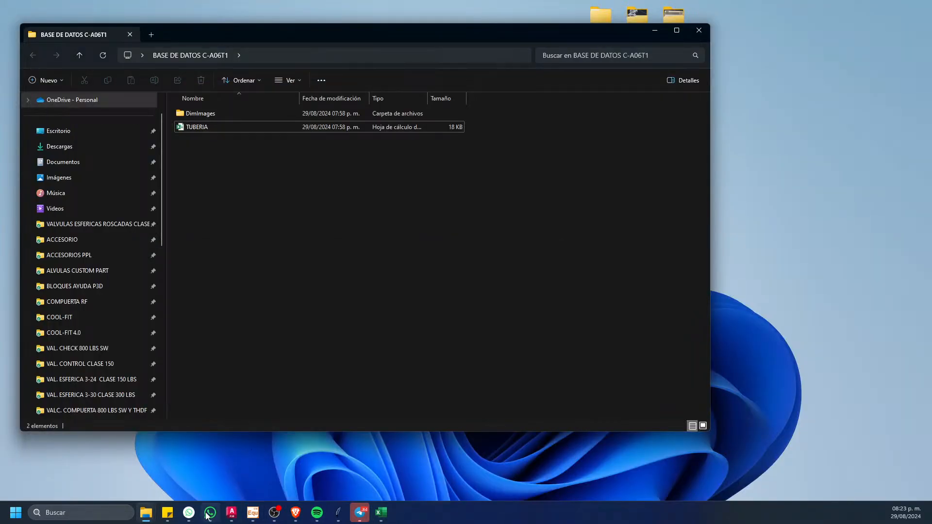
click(231, 516)
key(Escape)
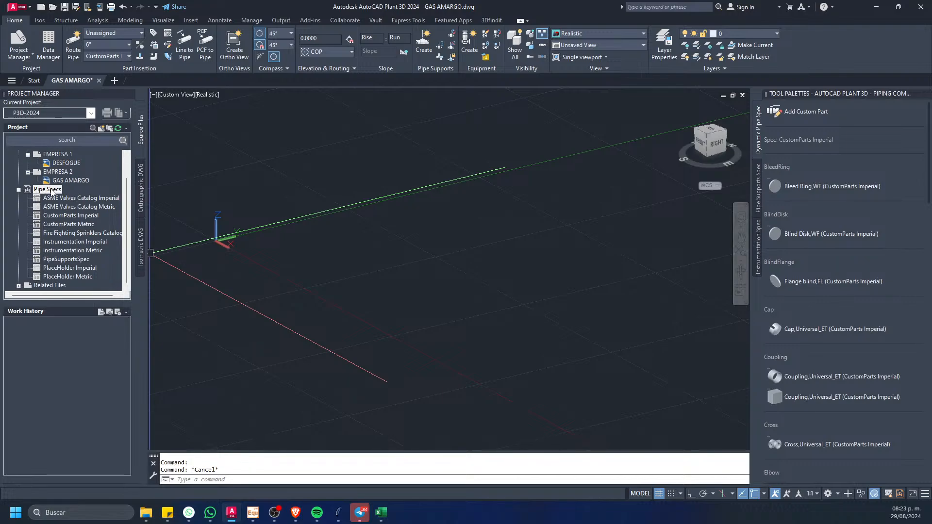
Step: Copy the spec file C-A06T1_150.pspx from the CATALOGO 2025 folder in AutoCAD Plant 3D 2024 Content into the project's Pipe Specs
right_click(52, 190)
click(103, 210)
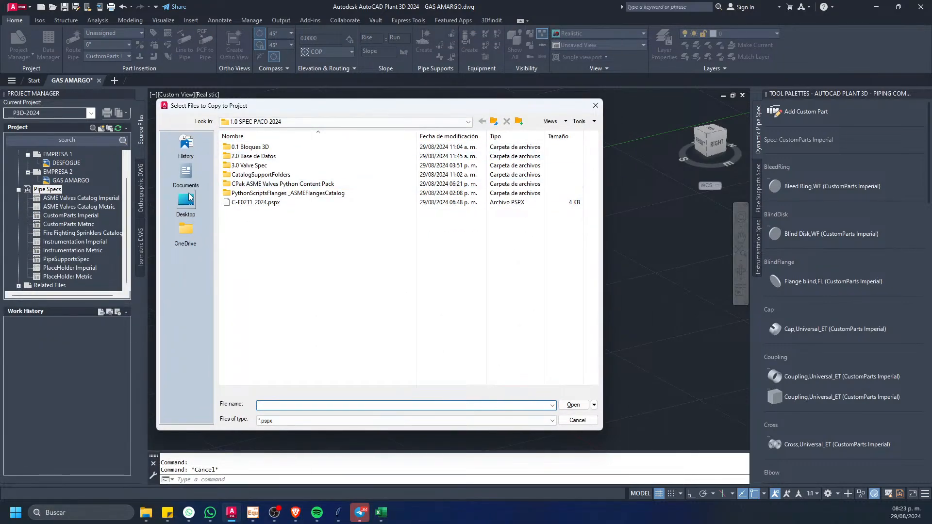
click(470, 123)
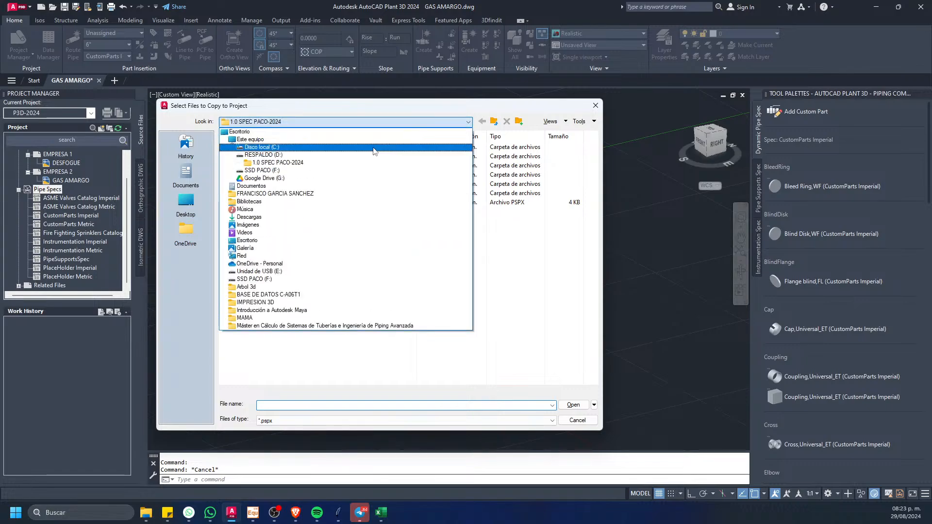
click(297, 172)
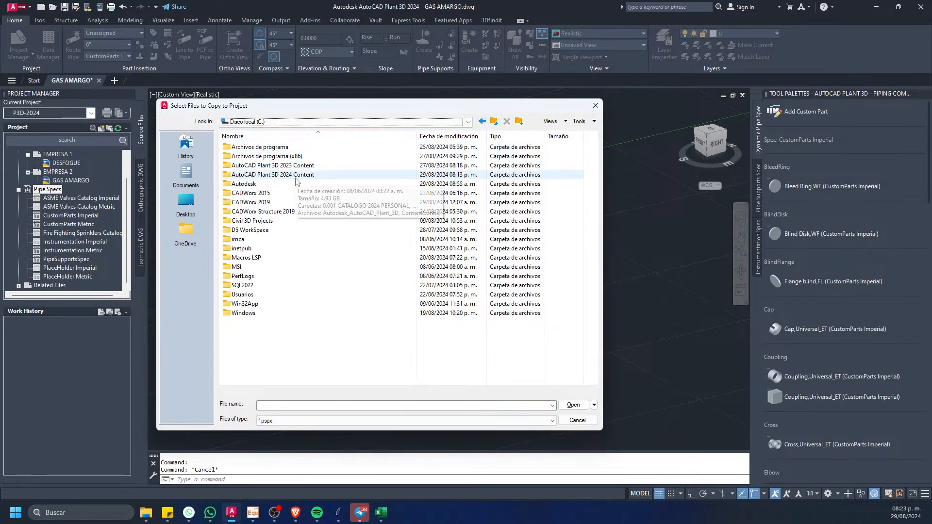
double_click(273, 175)
double_click(252, 165)
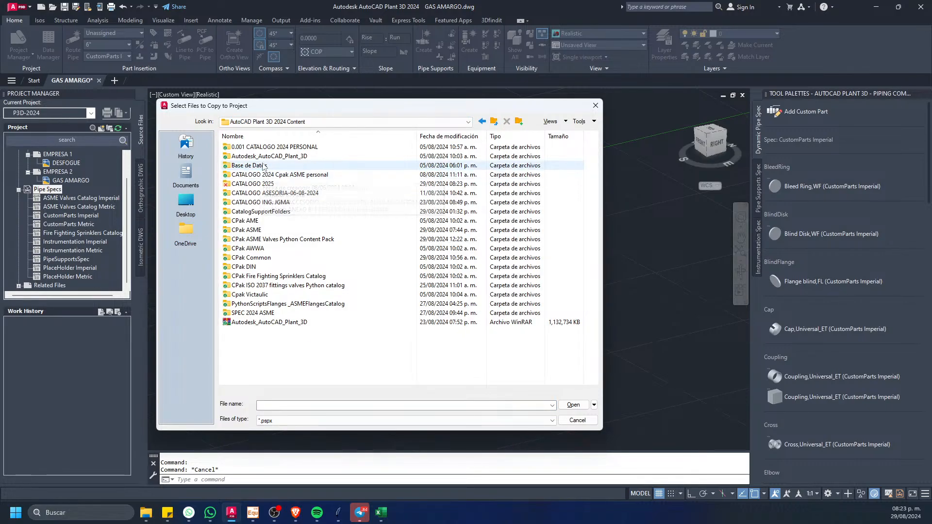
click(494, 121)
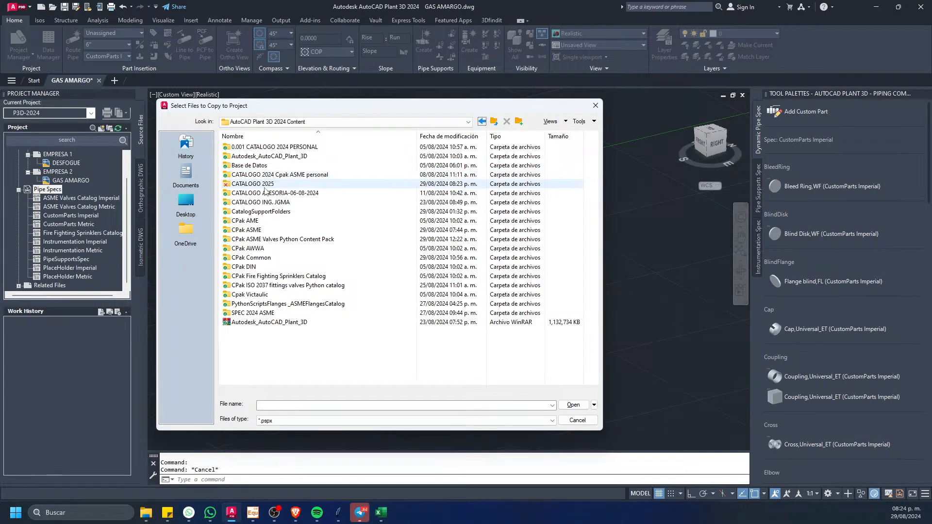
double_click(258, 183)
click(246, 147)
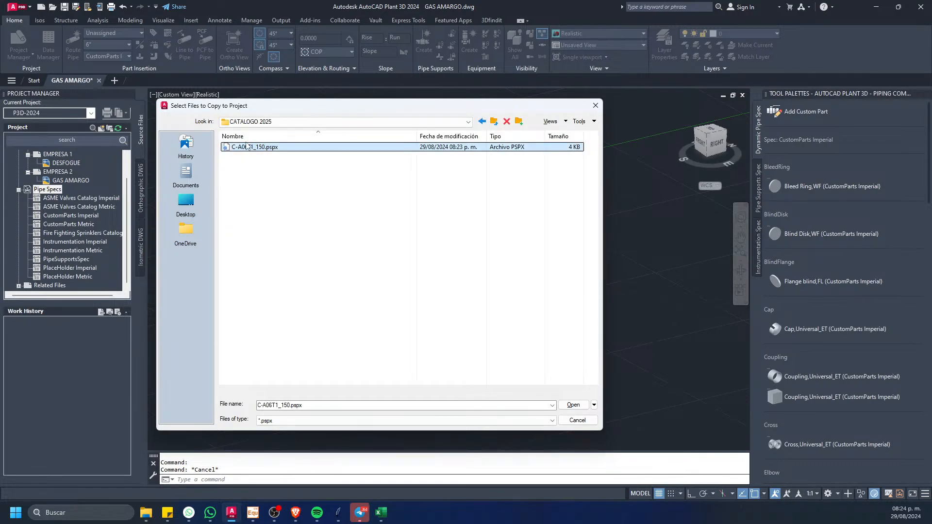
click(573, 406)
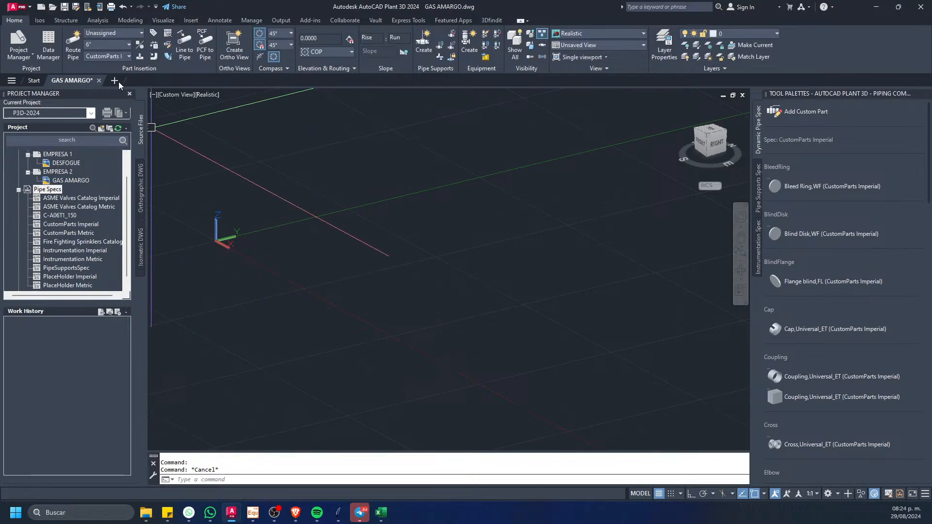
Step: Make C-A06T1_150 the current pipe spec and look over the pipe sizes it offers
click(104, 56)
click(104, 88)
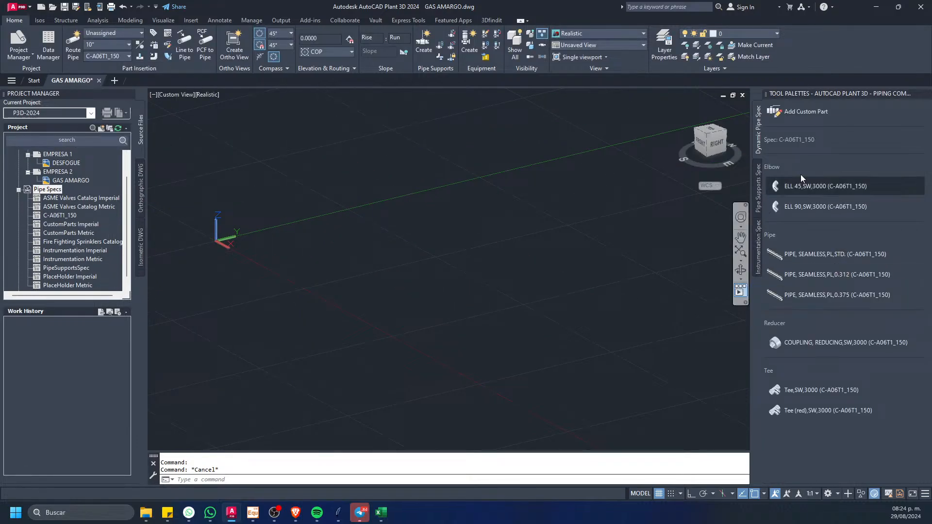
click(796, 273)
click(103, 45)
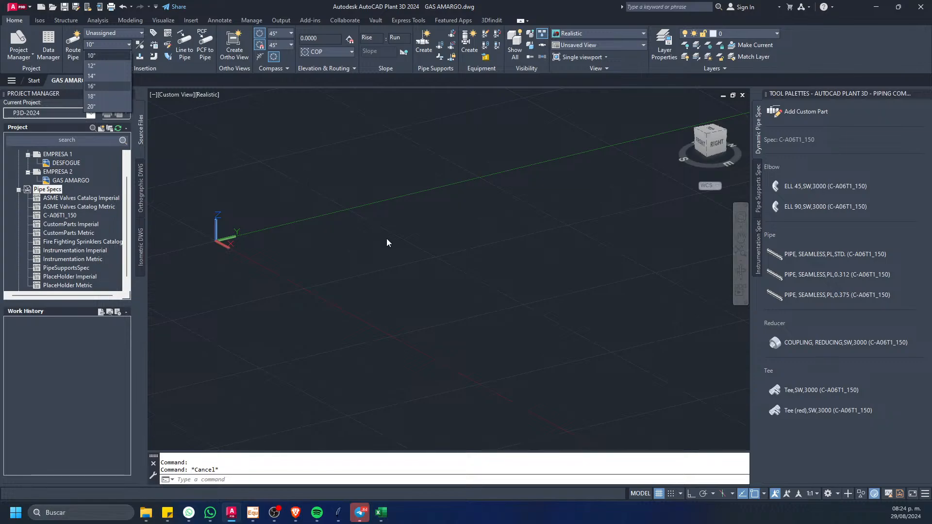
click(49, 188)
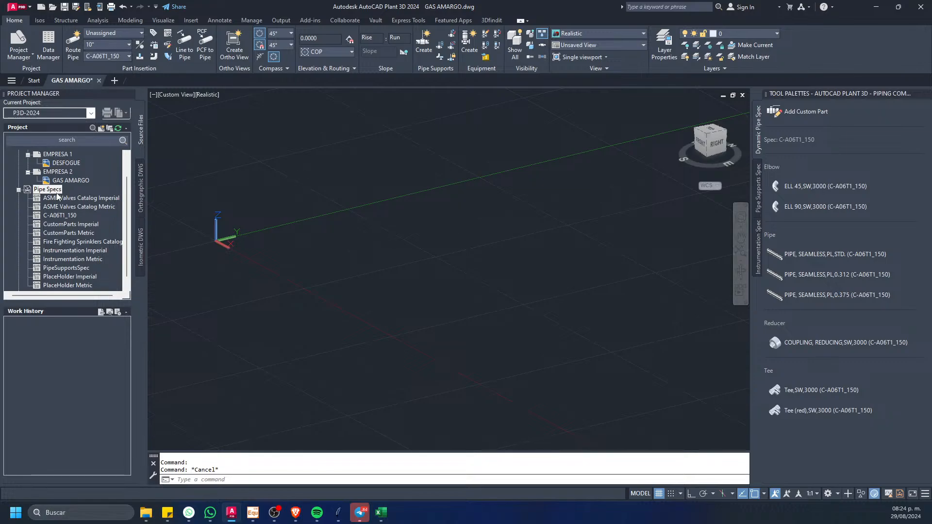
right_click(57, 193)
click(330, 239)
key(Escape)
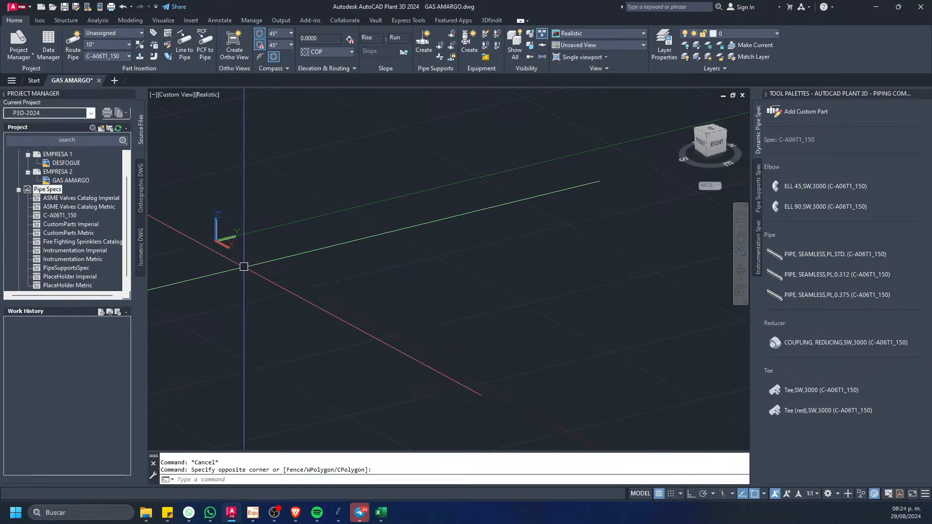
key(Escape)
middle_drag(289, 220, 291, 264)
key(Escape)
key(Escape)
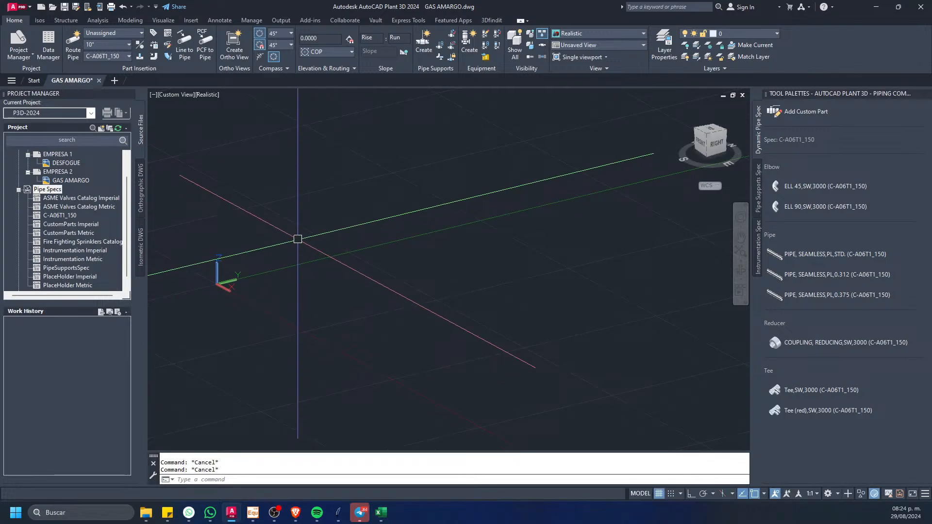
Step: Route a 10-inch PIPE, SEAMLESS,PL,STD. line from C-A06T1_150, about 13.2 m in total, with one right-angle turn between two horizontal legs
shift+middle_drag(264, 273, 409, 267)
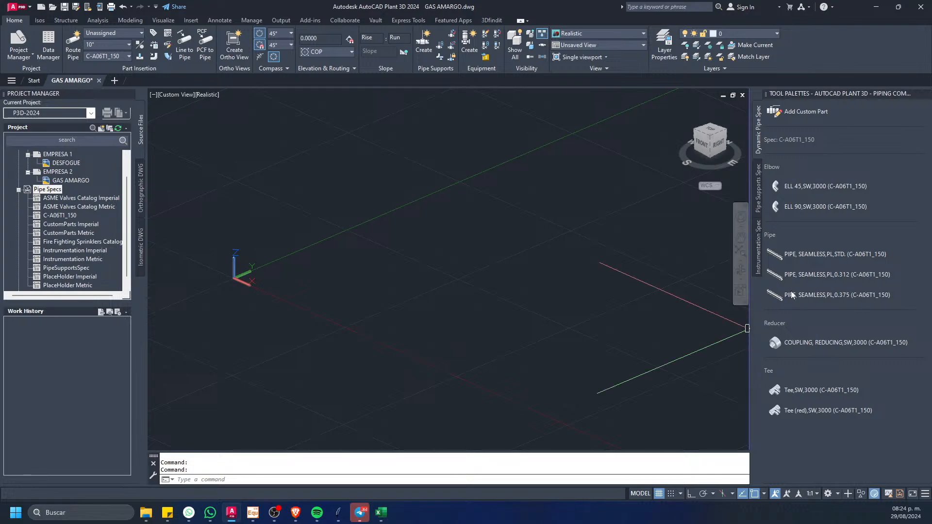
click(803, 258)
click(290, 304)
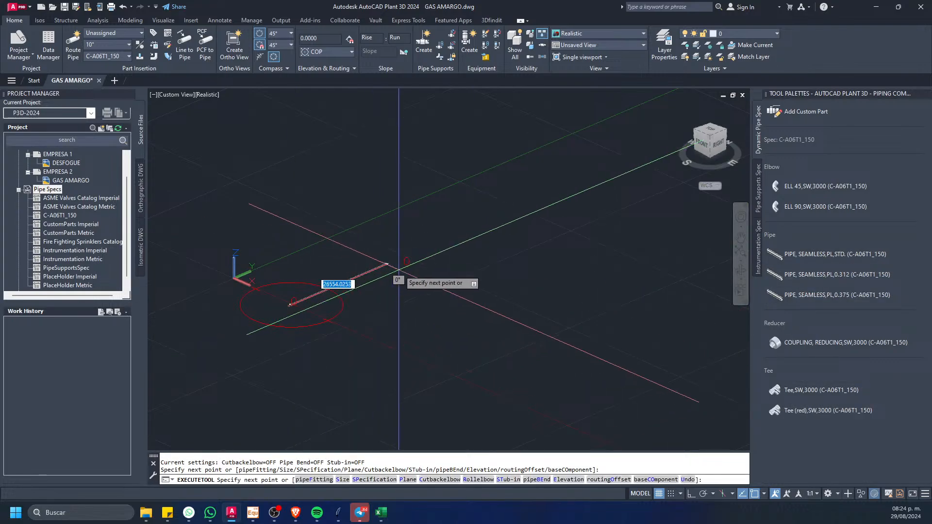
scroll(319, 296, up, 6)
click(315, 302)
click(418, 368)
key(Escape)
key(Escape)
Step: Check the spec, size and description properties of the first pipe leg, and deselect it
middle_drag(357, 348, 490, 312)
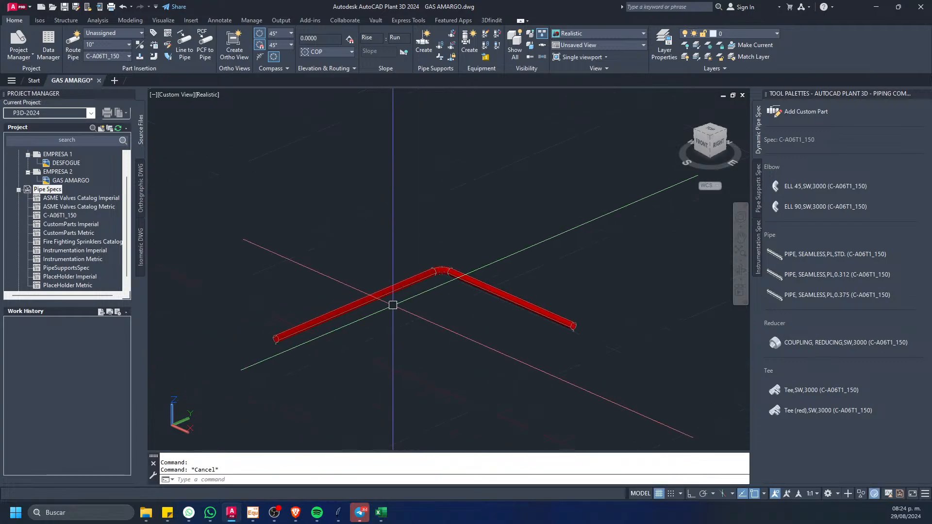
double_click(421, 278)
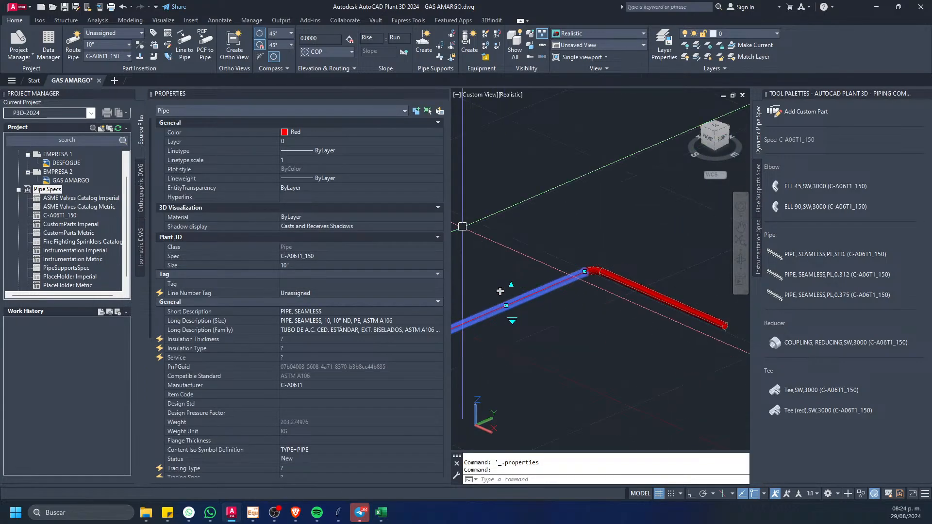
key(ctrl+1)
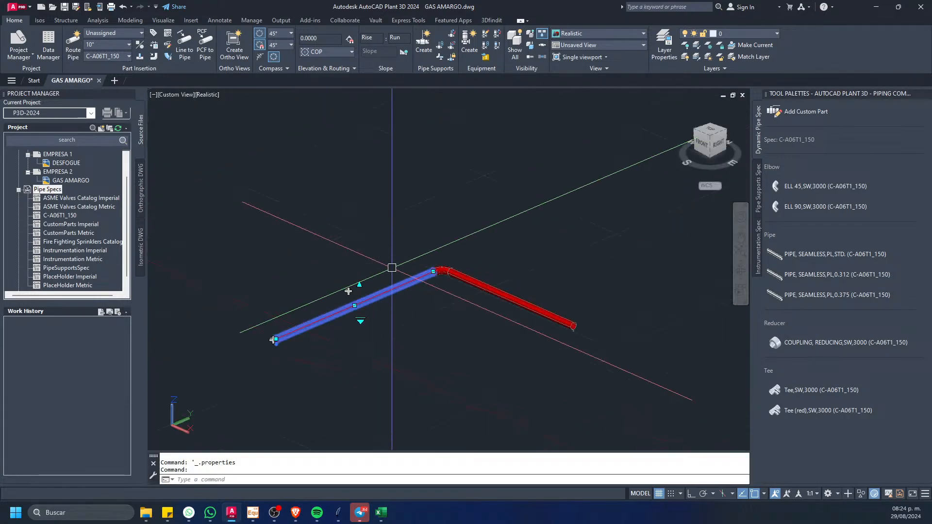
key(Escape)
key(Escape)
Step: Create a Quick Iso in the Check_A2 style from both pipe legs and the elbow between them
click(477, 277)
click(362, 316)
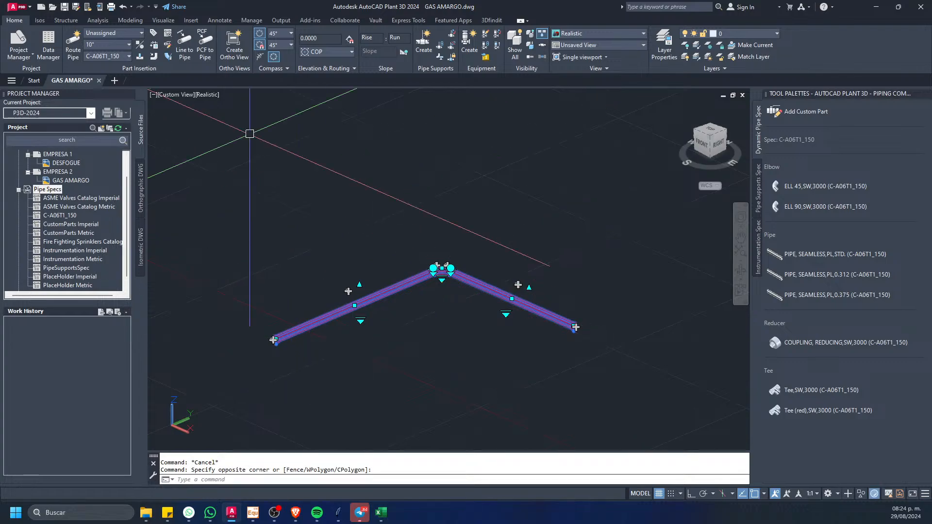
click(40, 20)
click(10, 43)
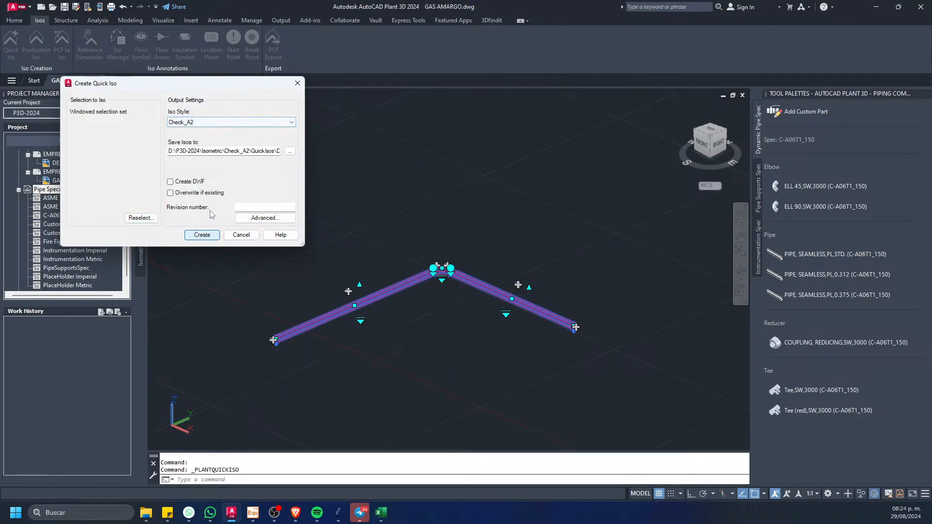
click(202, 235)
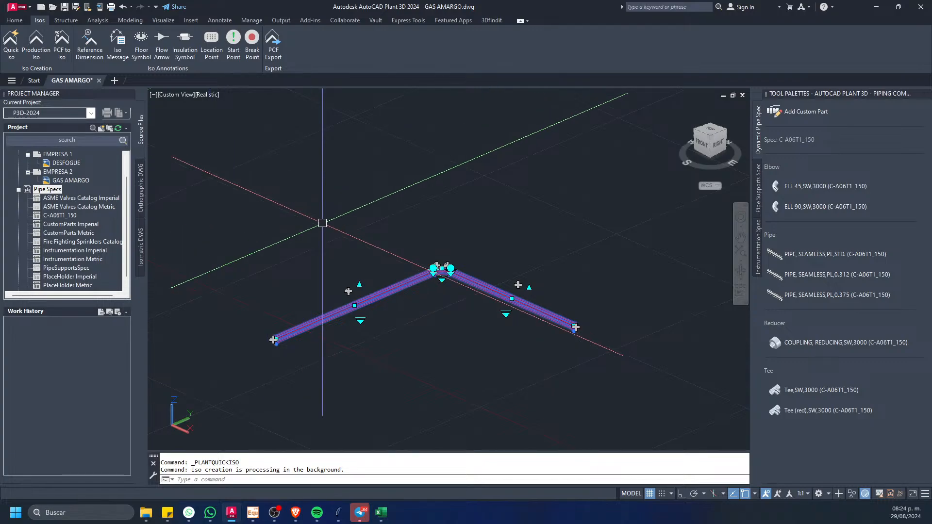
Step: Open the generated isometric drawing UserDefinedLine.dwg from the isometric creation results
middle_drag(372, 302, 372, 287)
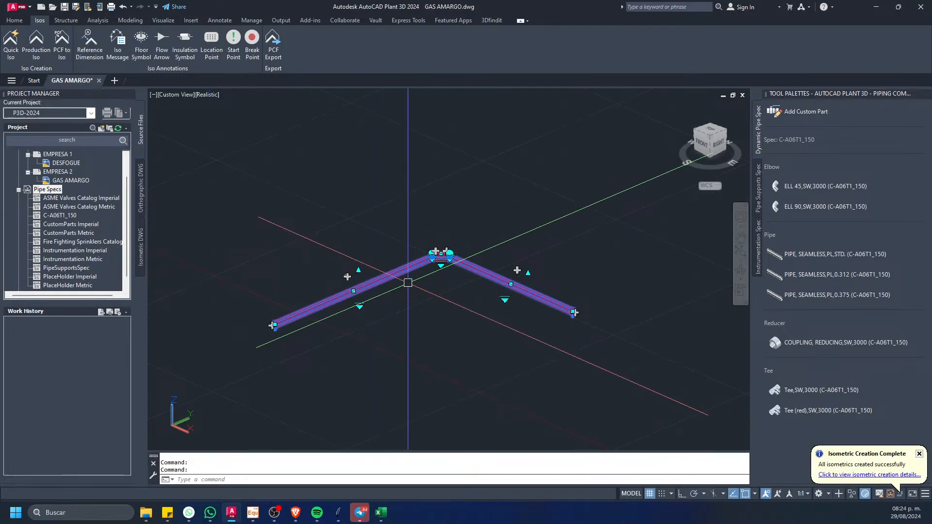
click(823, 475)
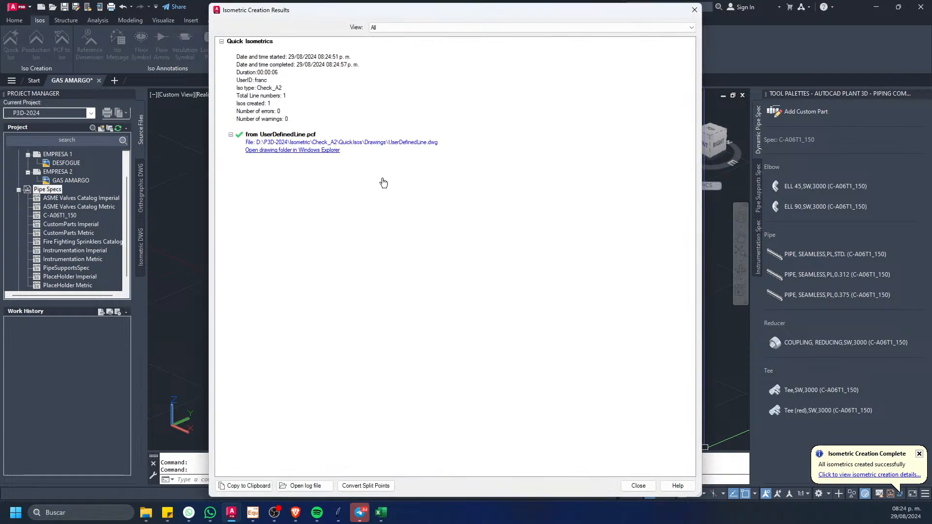
click(385, 150)
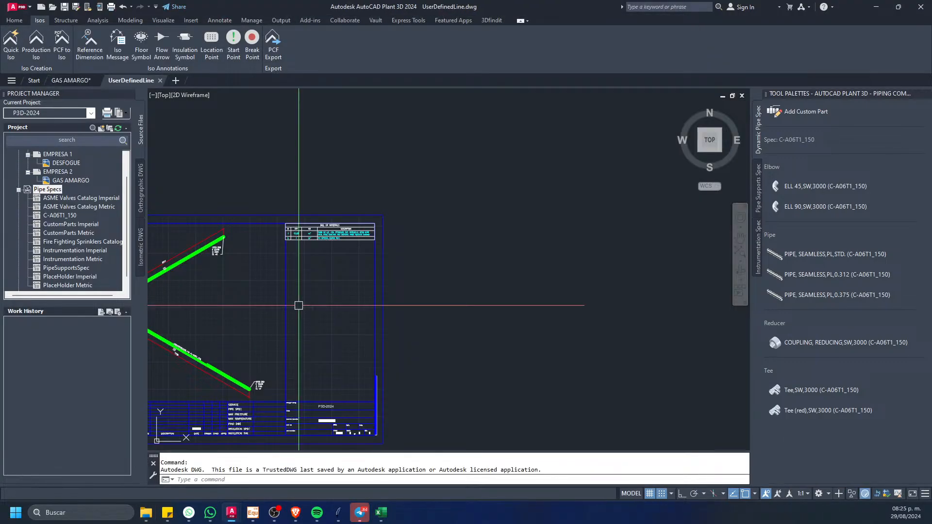
Step: Examine the isometric's dimensioned pipe legs and the pipe and elbow descriptions in its bill of materials
scroll(422, 209, up, 6)
scroll(422, 215, up, 3)
middle_drag(421, 216, 395, 260)
scroll(395, 261, down, 6)
scroll(384, 257, up, 2)
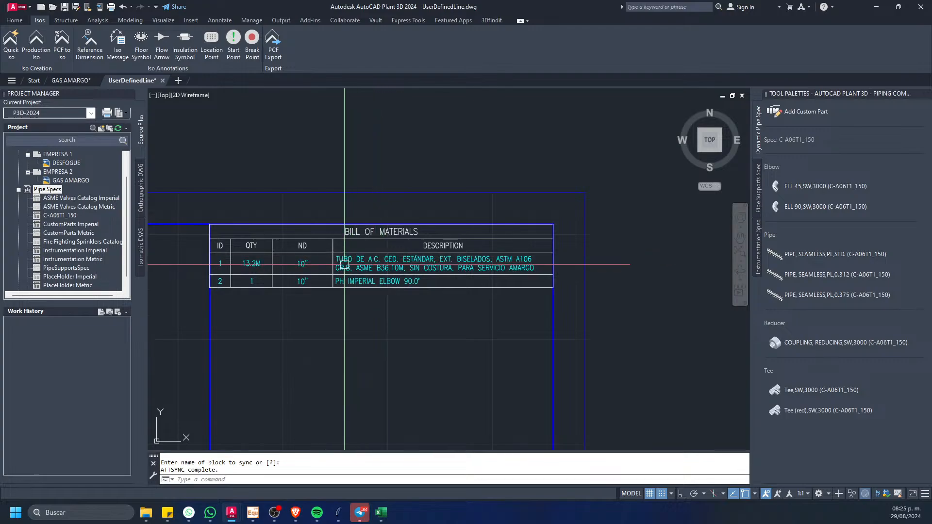
mouse_move(219, 278)
middle_down()
mouse_move(425, 232)
mouse_move(488, 246)
middle_up()
scroll(359, 257, down, 1)
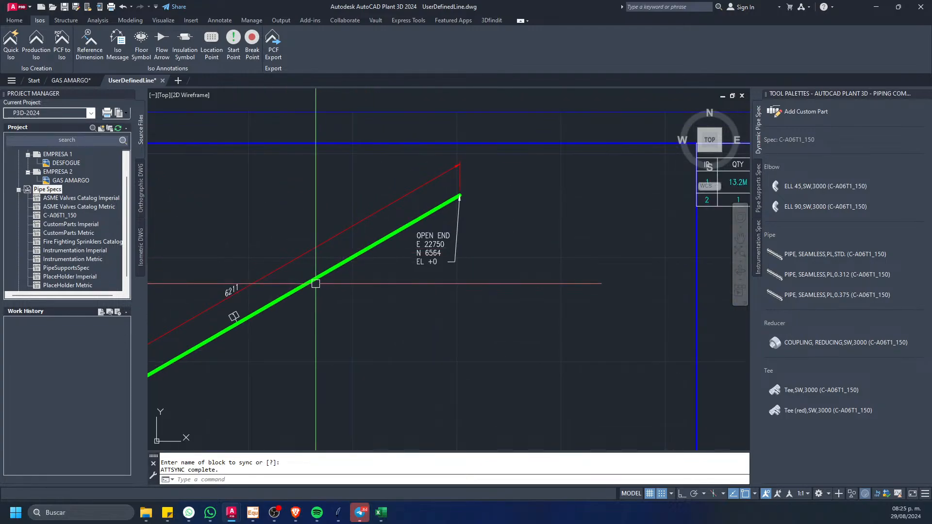
middle_drag(220, 318, 383, 234)
middle_drag(381, 282, 332, 153)
scroll(494, 270, up, 5)
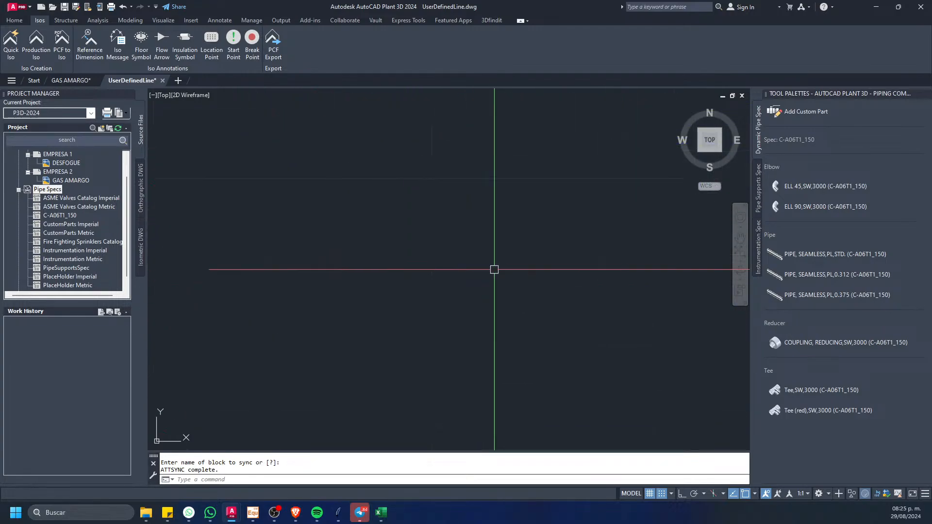
scroll(403, 247, down, 5)
middle_drag(447, 191, 257, 299)
scroll(257, 299, down, 5)
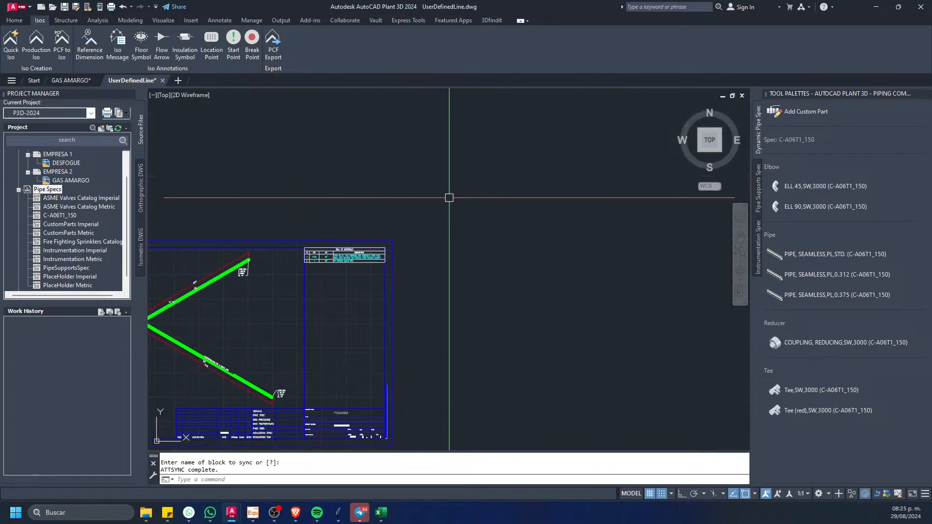
scroll(355, 245, up, 8)
scroll(343, 282, up, 6)
scroll(243, 171, down, 4)
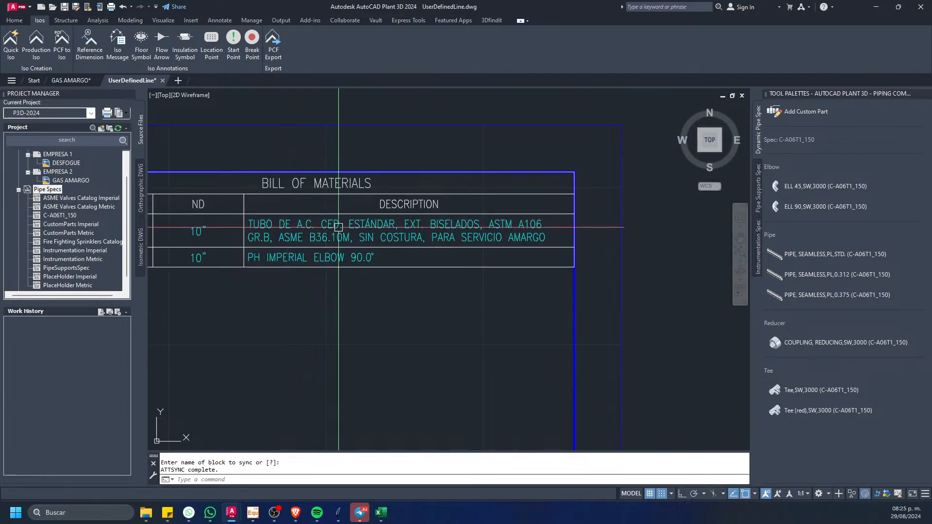